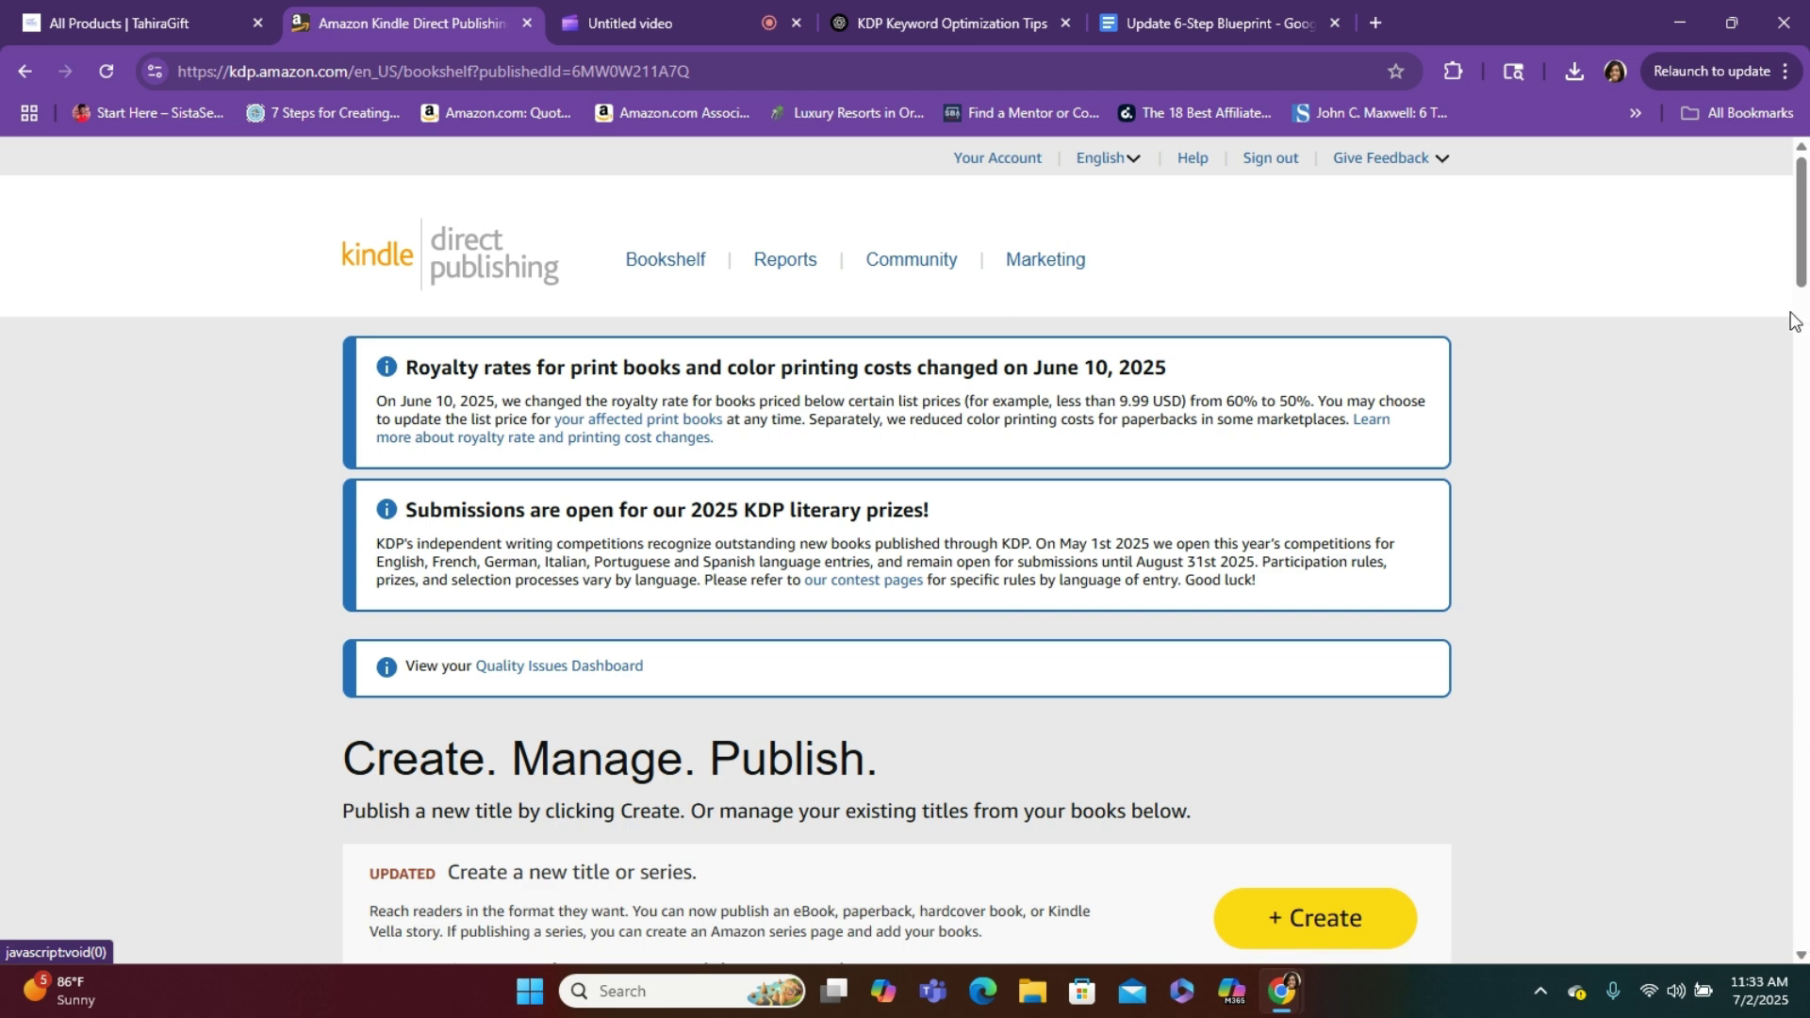
Open Amazon Ads for the Amazon.com marketplace from the KDP marketing resources
left_click_drag(1800, 274, 1802, 394)
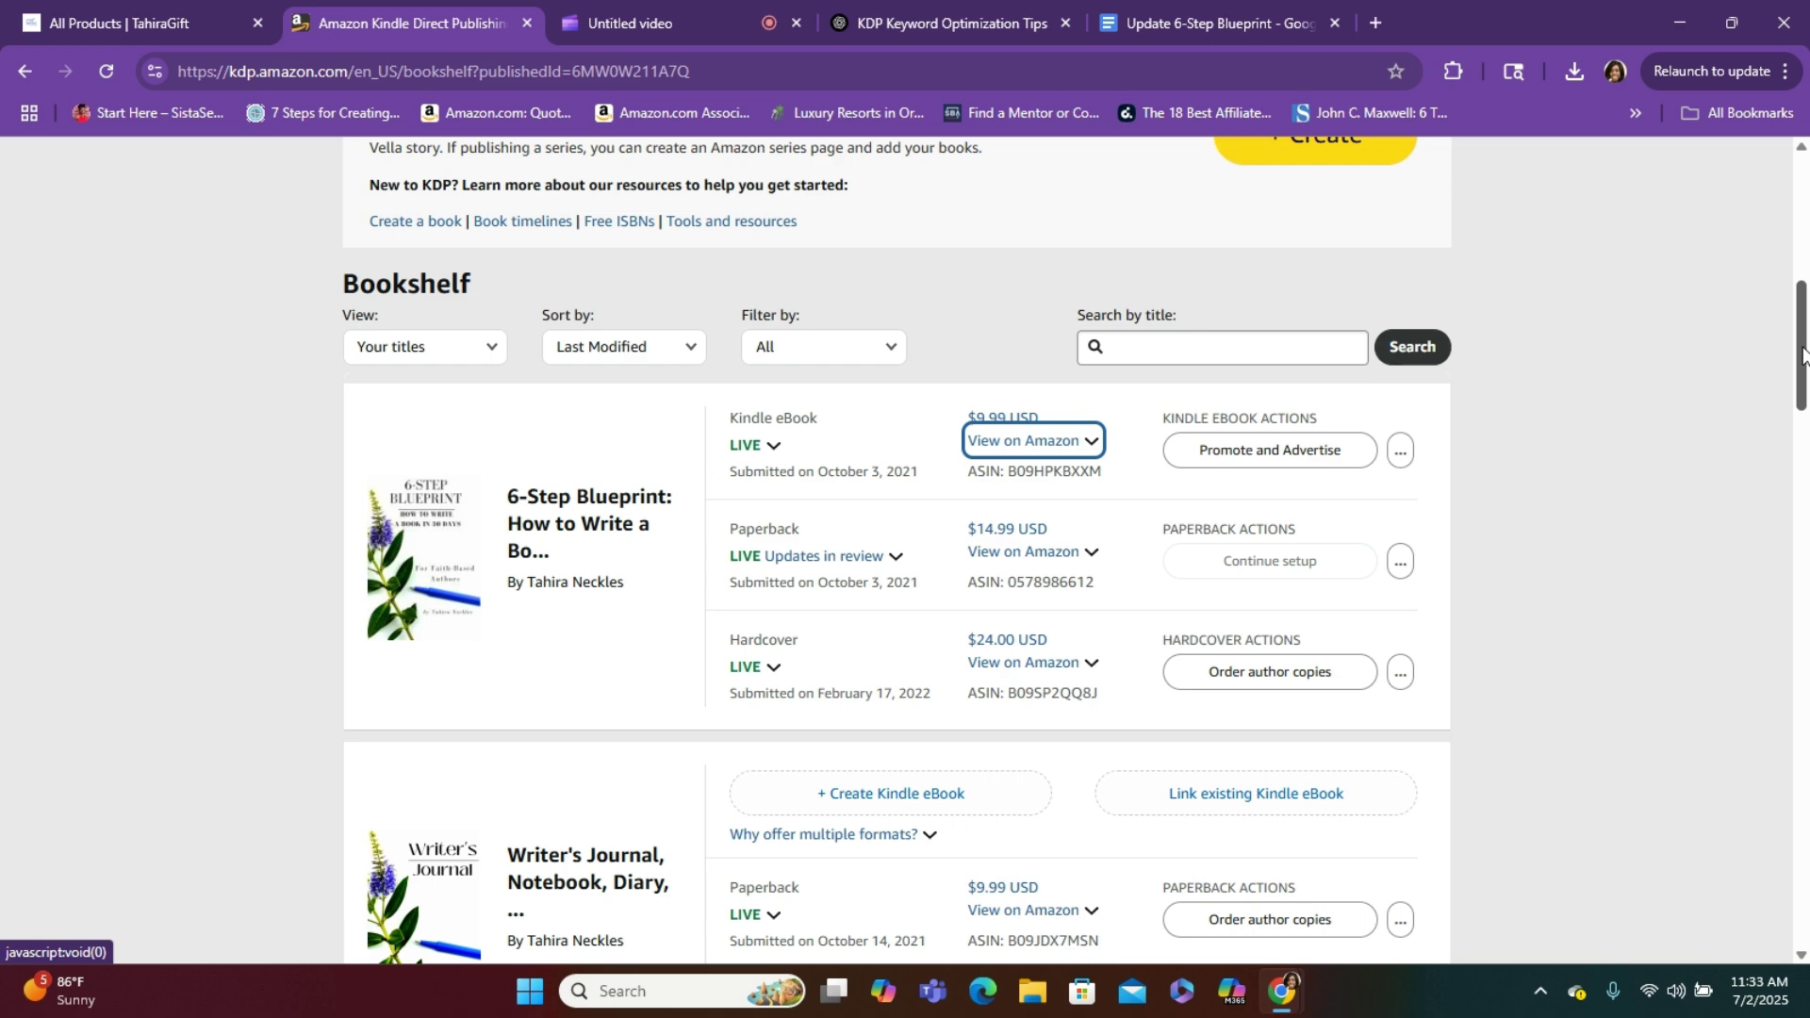
left_click_drag(1803, 353, 1802, 226)
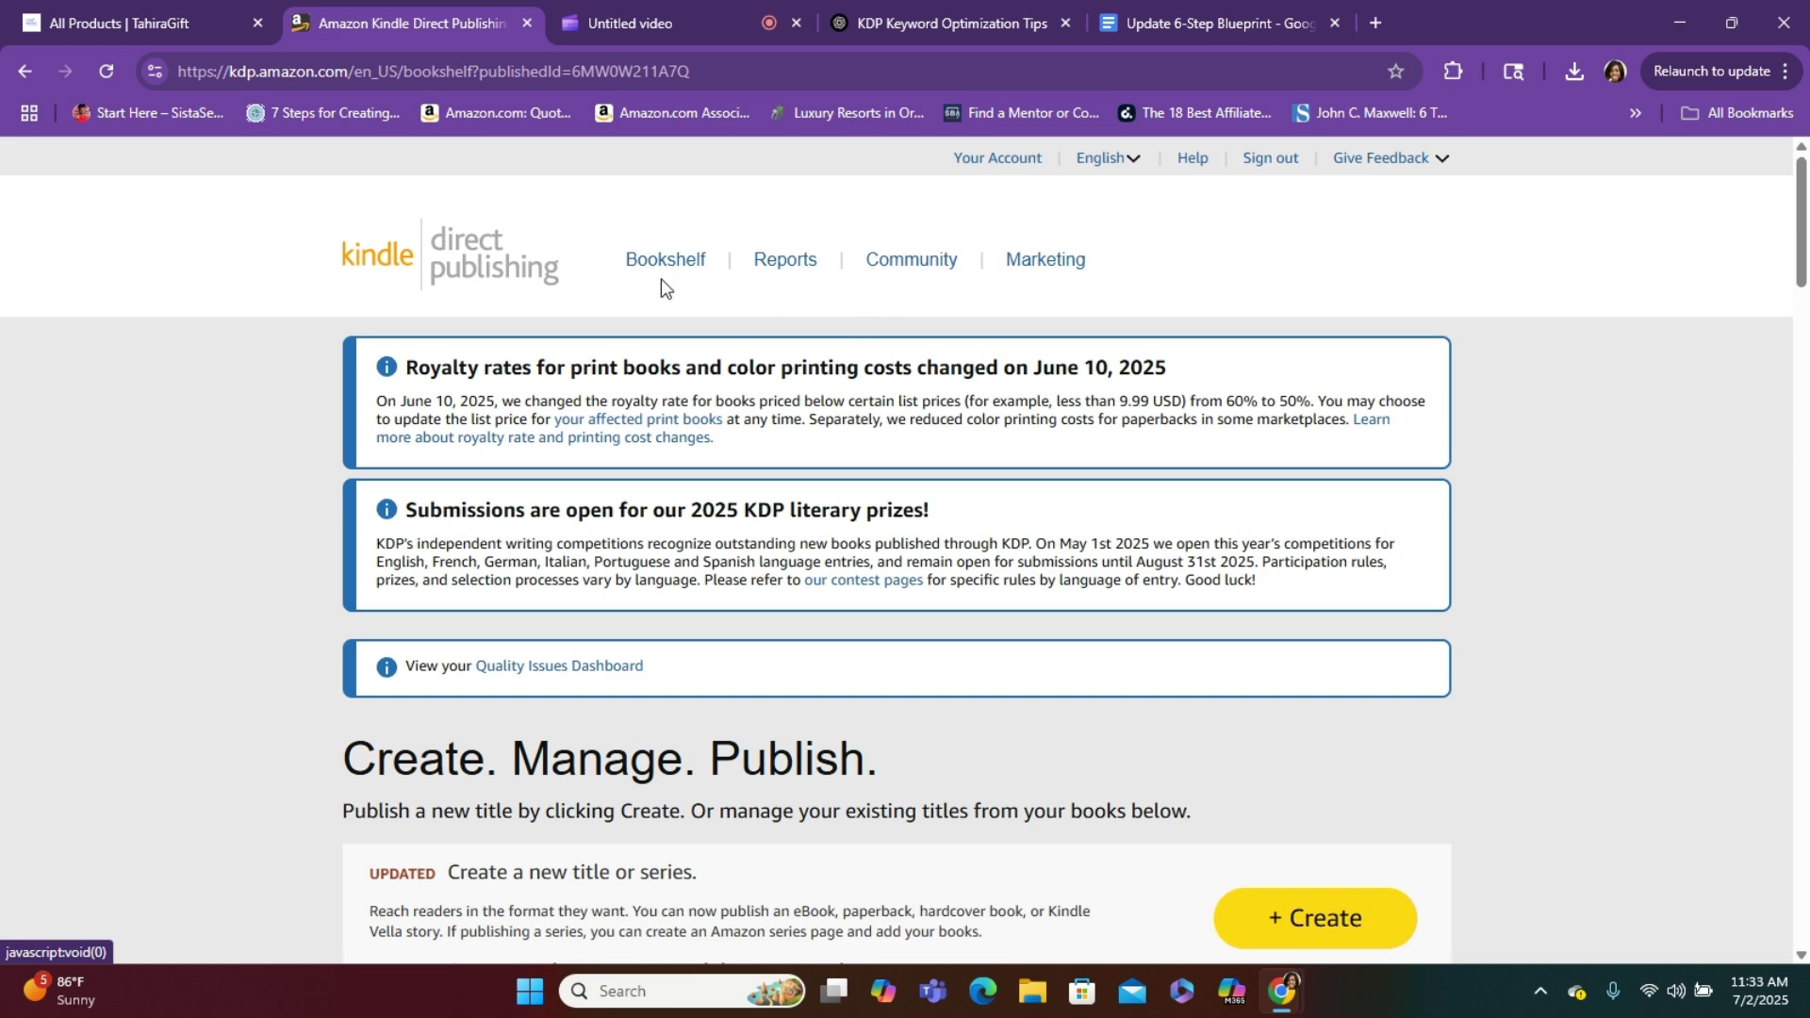
left_click(1060, 265)
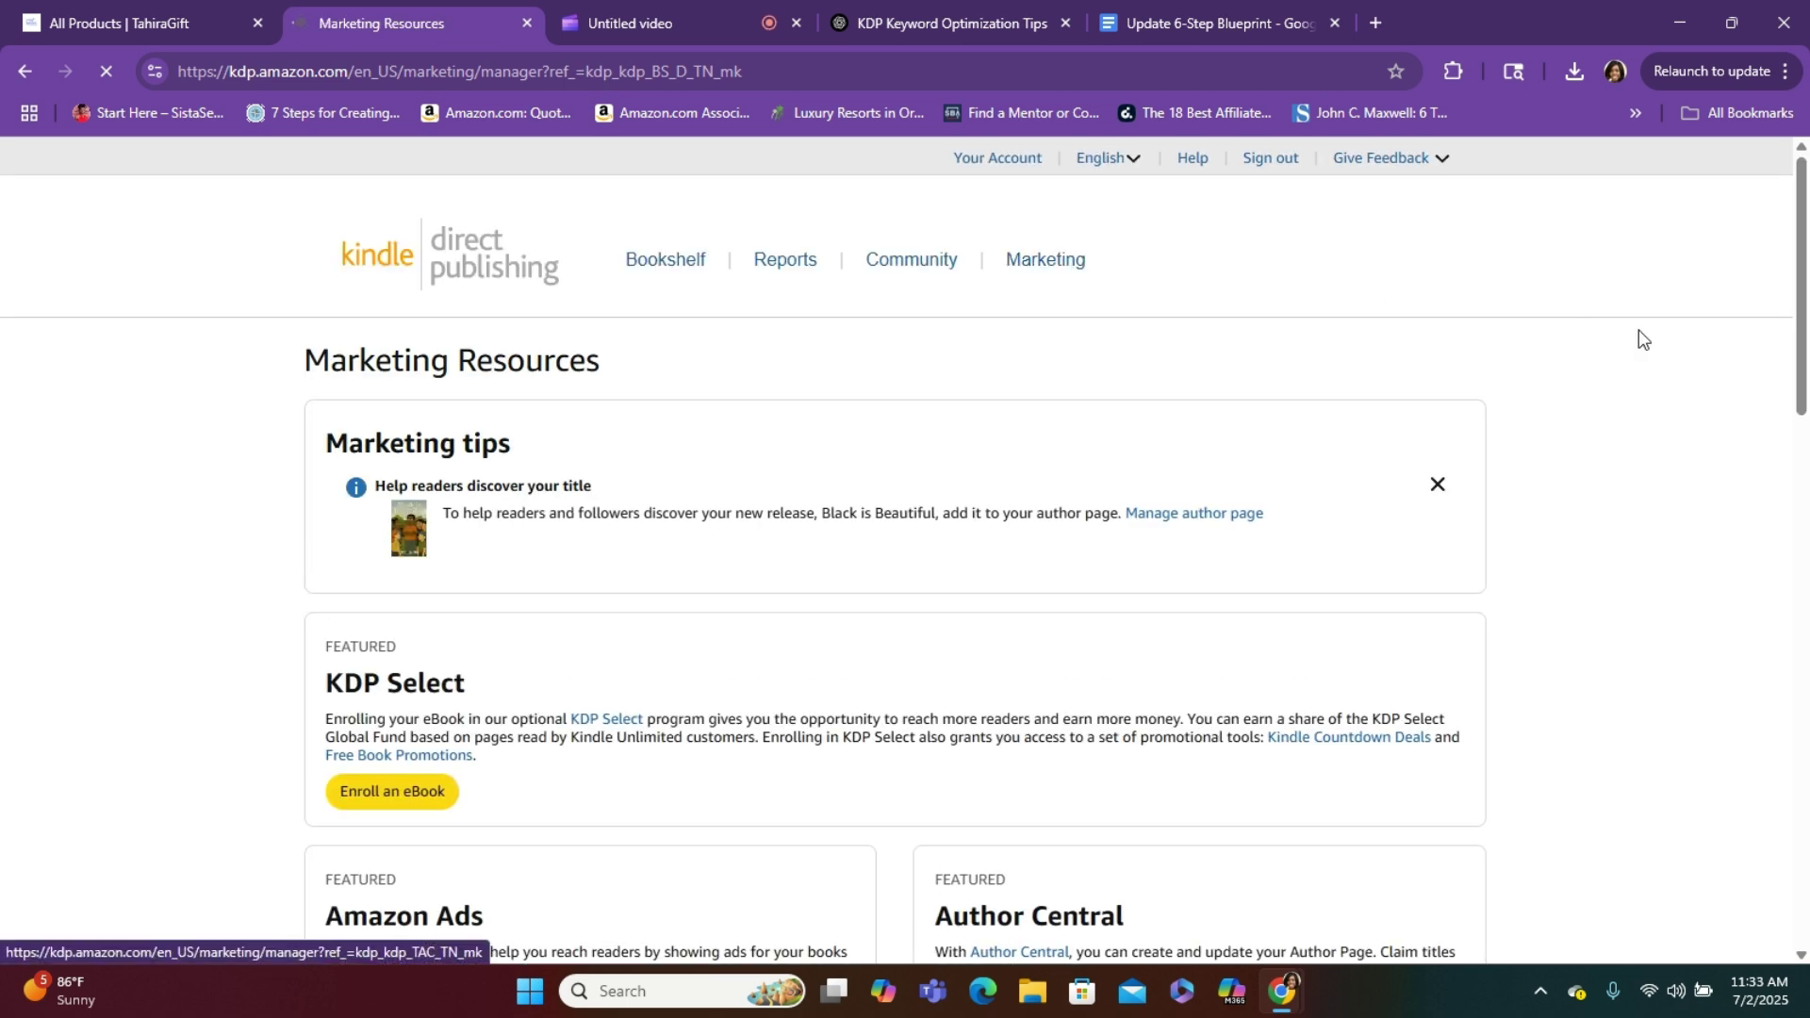
scroll(903, 443, "down", 6)
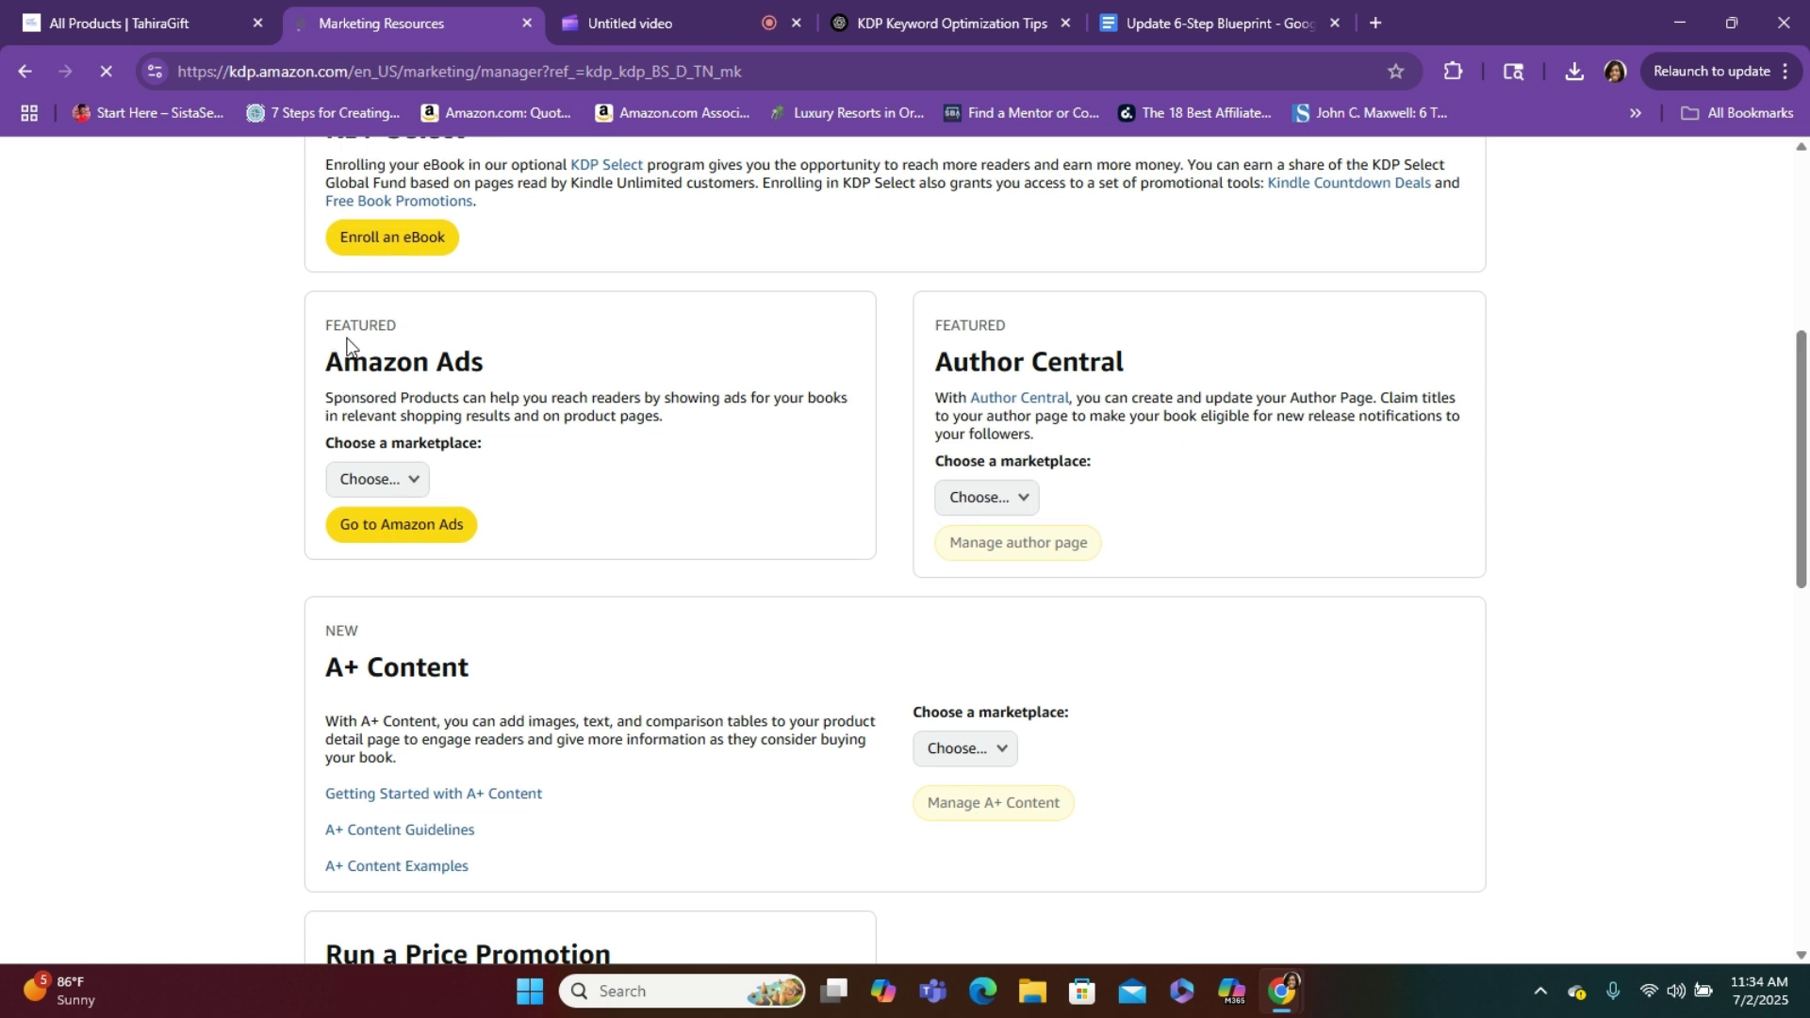
left_click(413, 479)
left_click(413, 480)
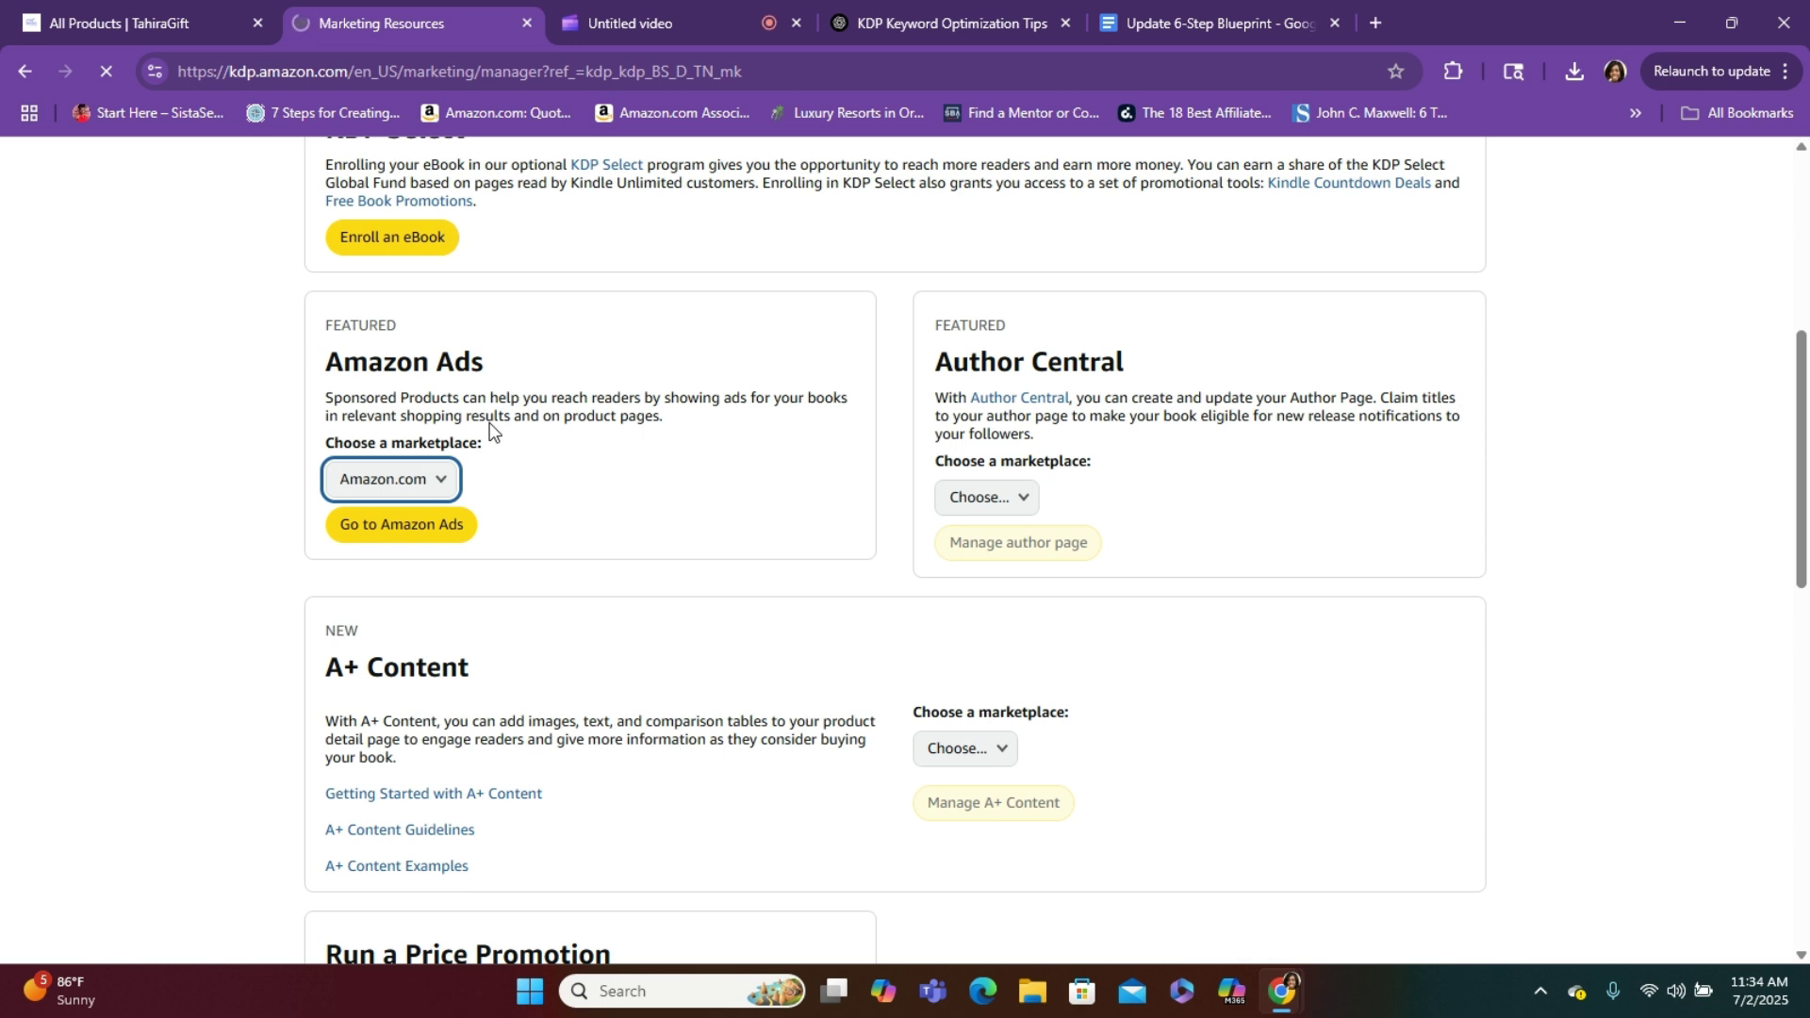
left_click(411, 531)
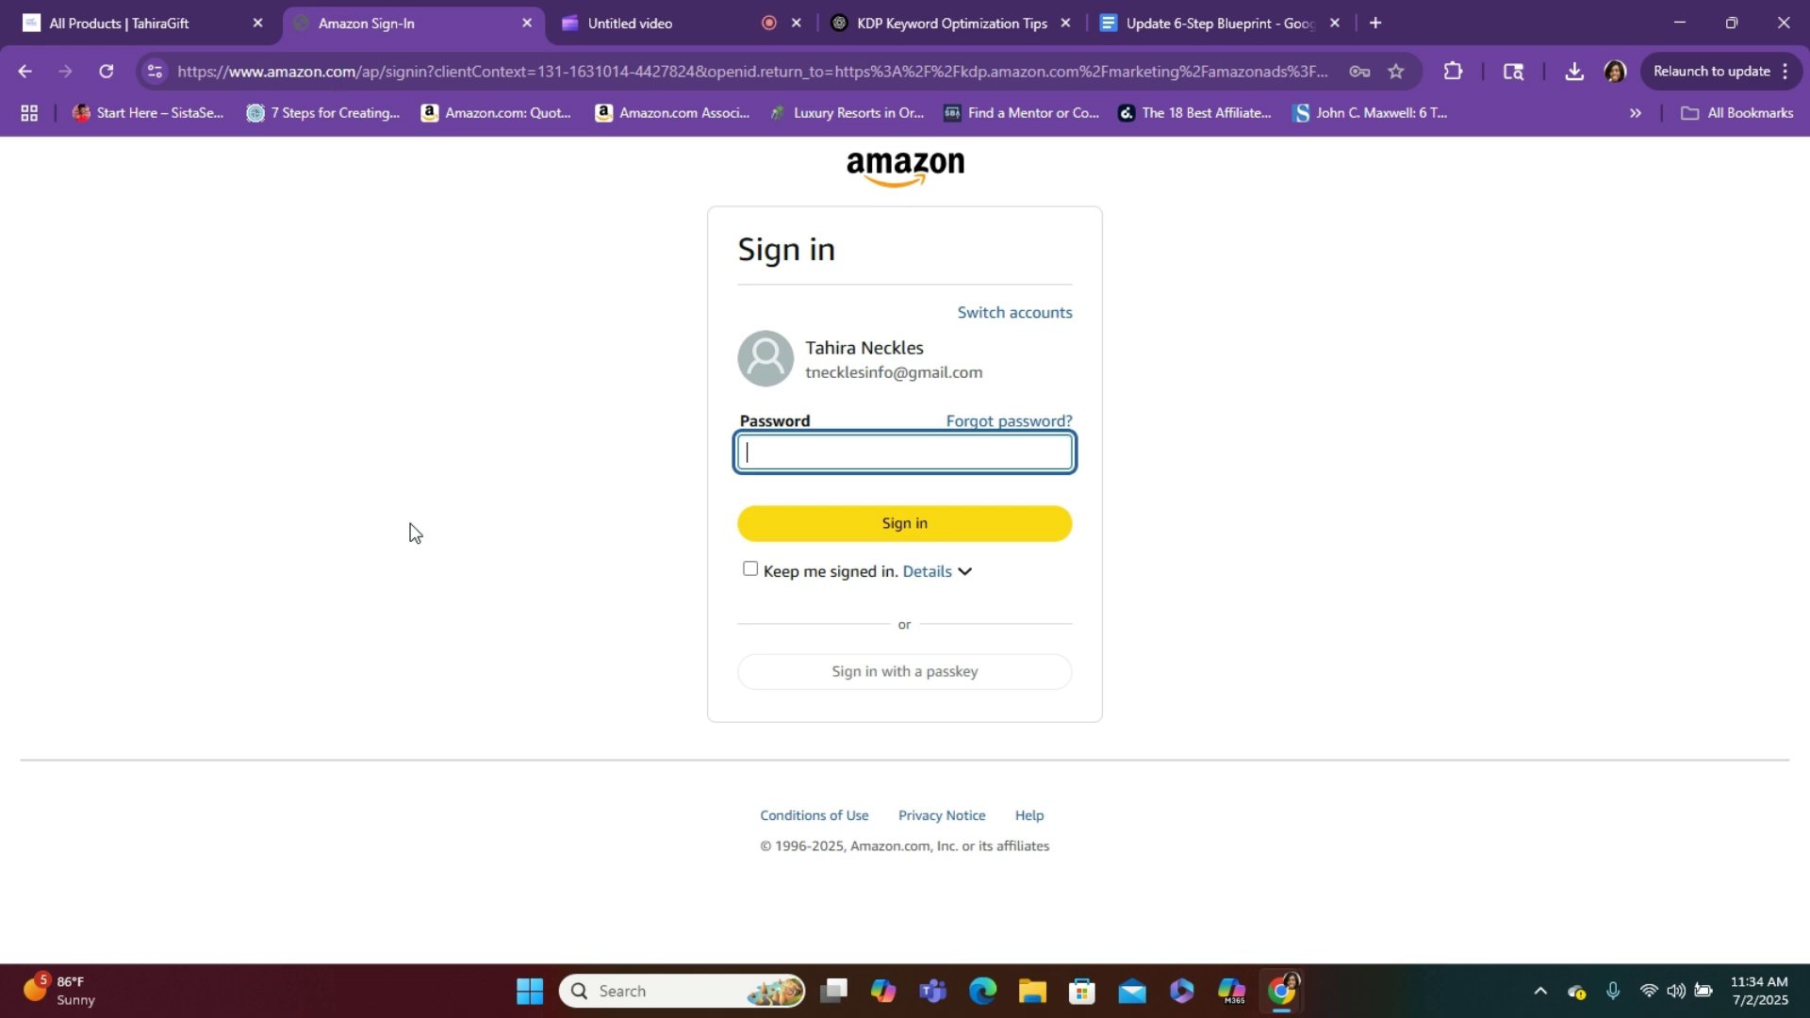
Dismiss the passkey prompt and sign in to Amazon with the saved account password
left_click(857, 450)
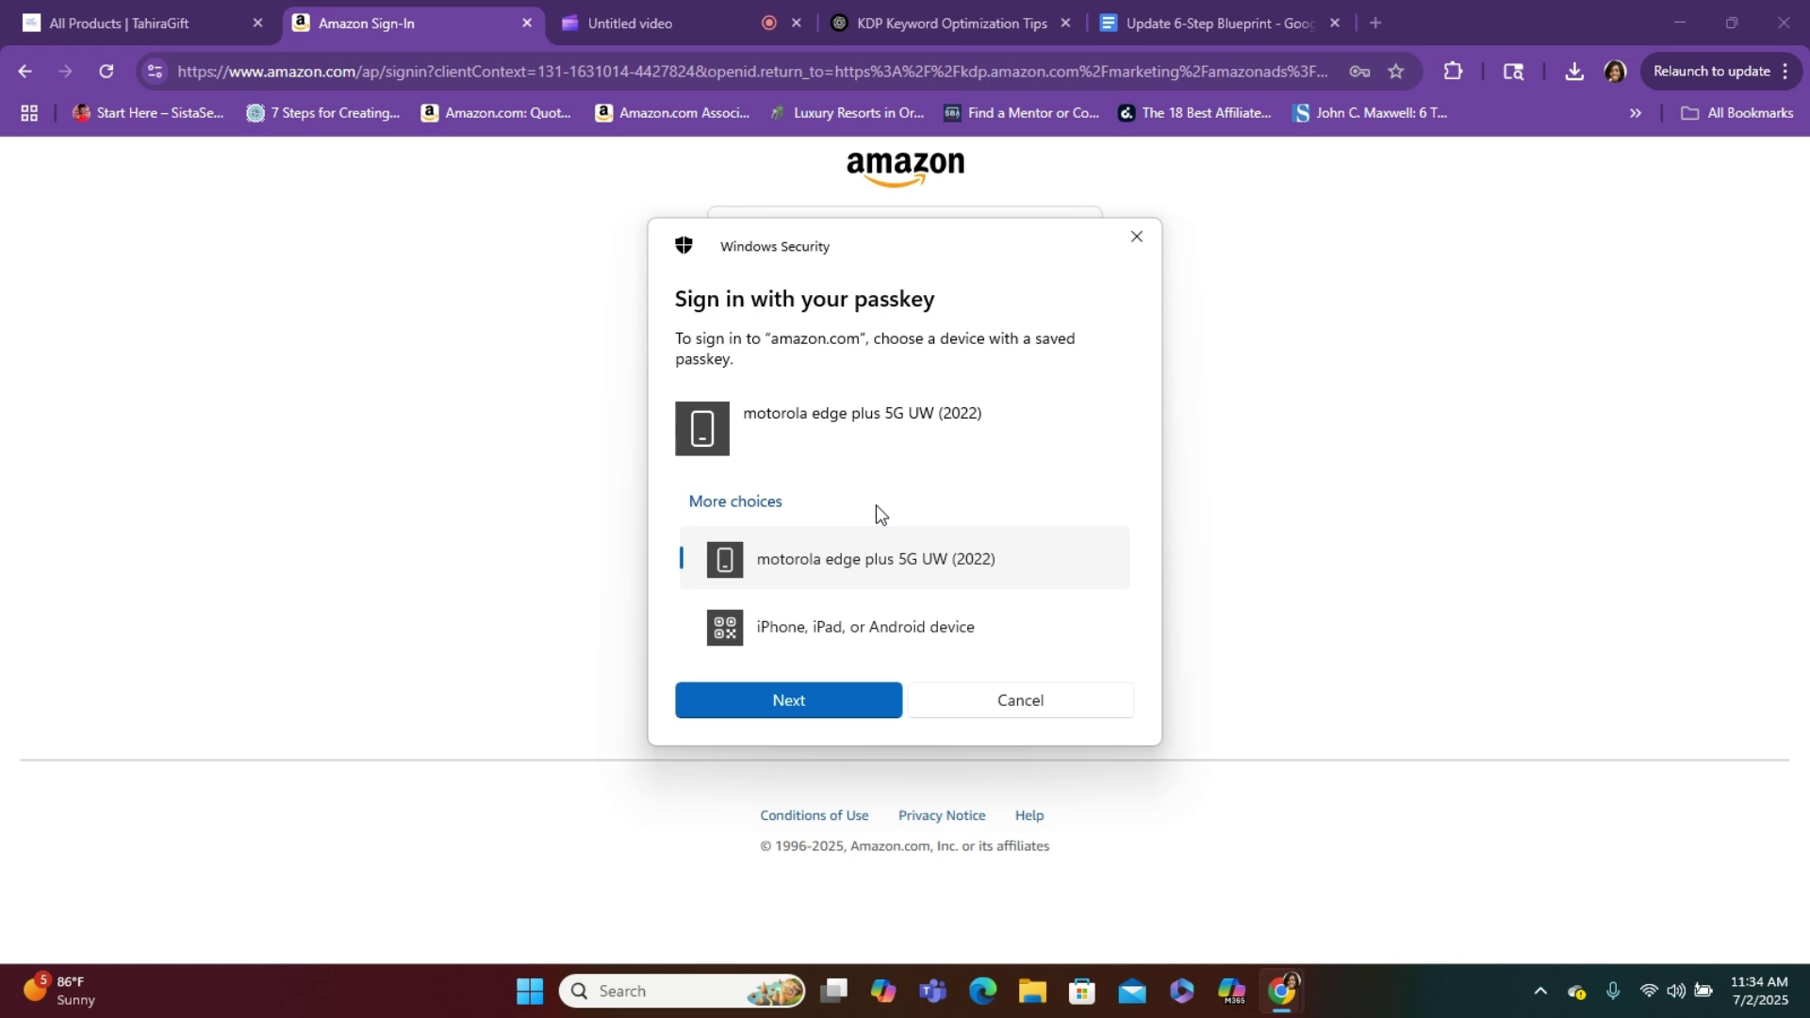
left_click(1009, 701)
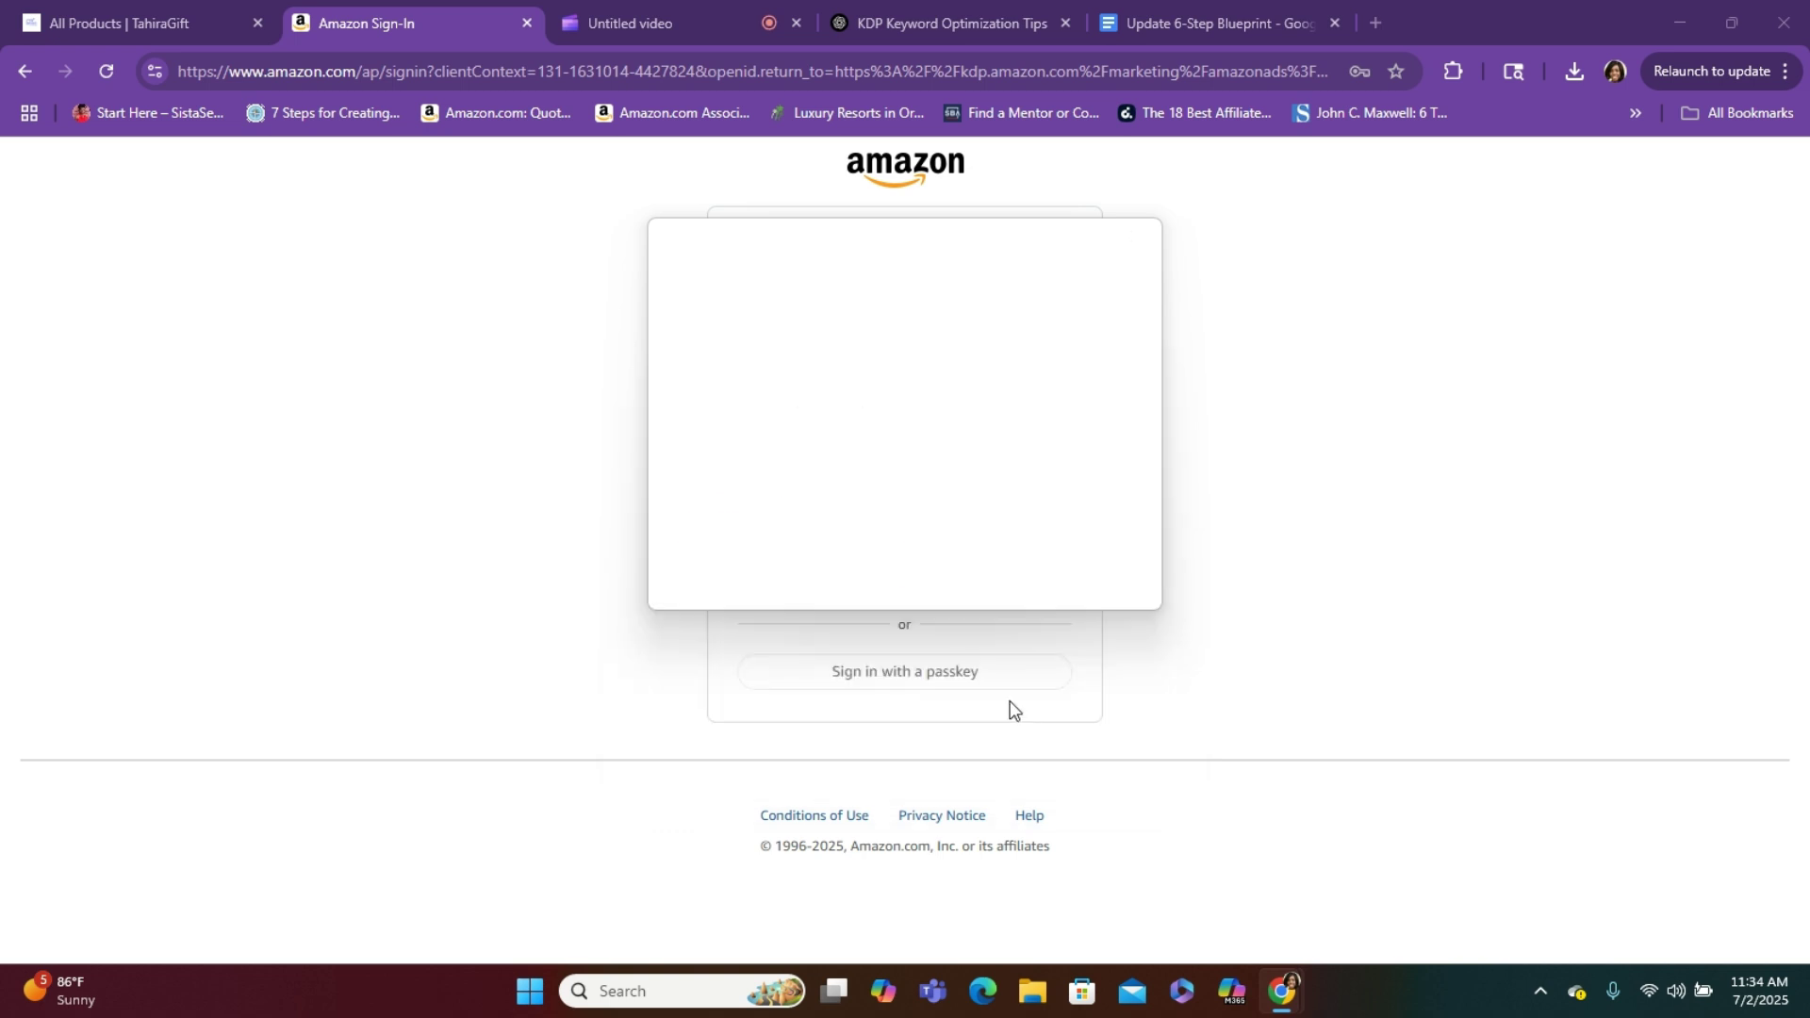
left_click(920, 438)
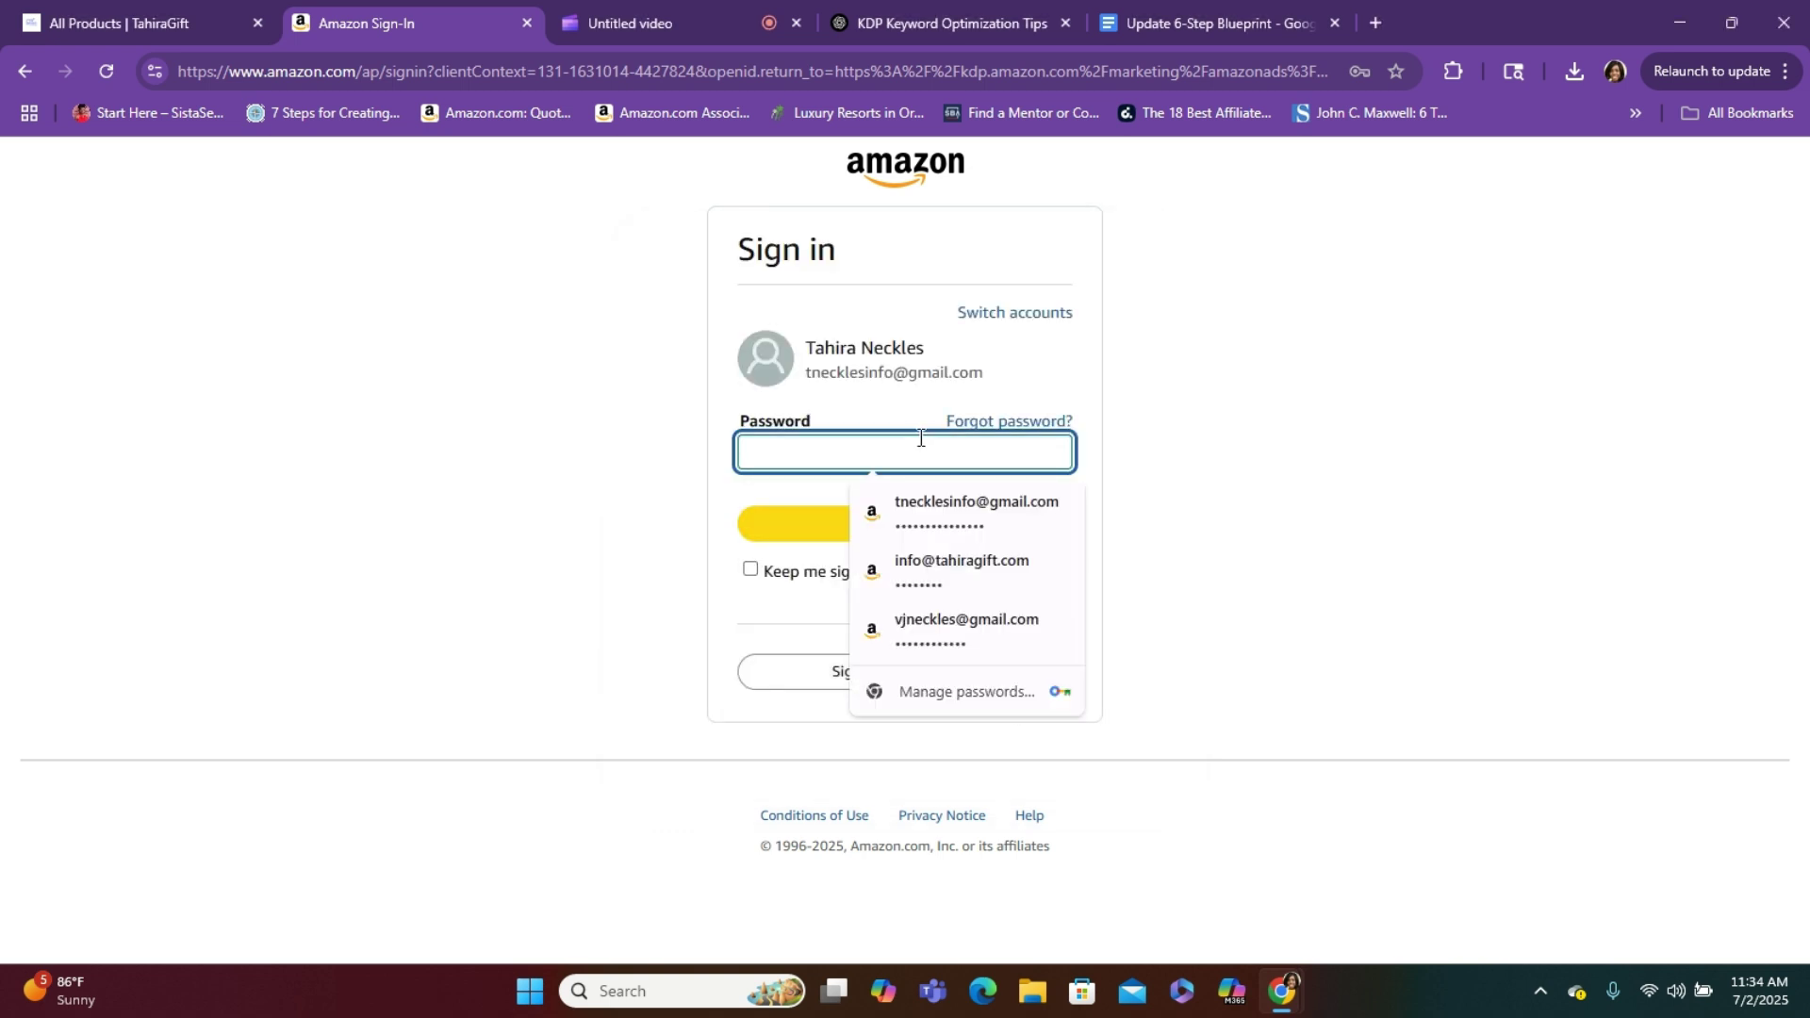
left_click(920, 512)
left_click(896, 534)
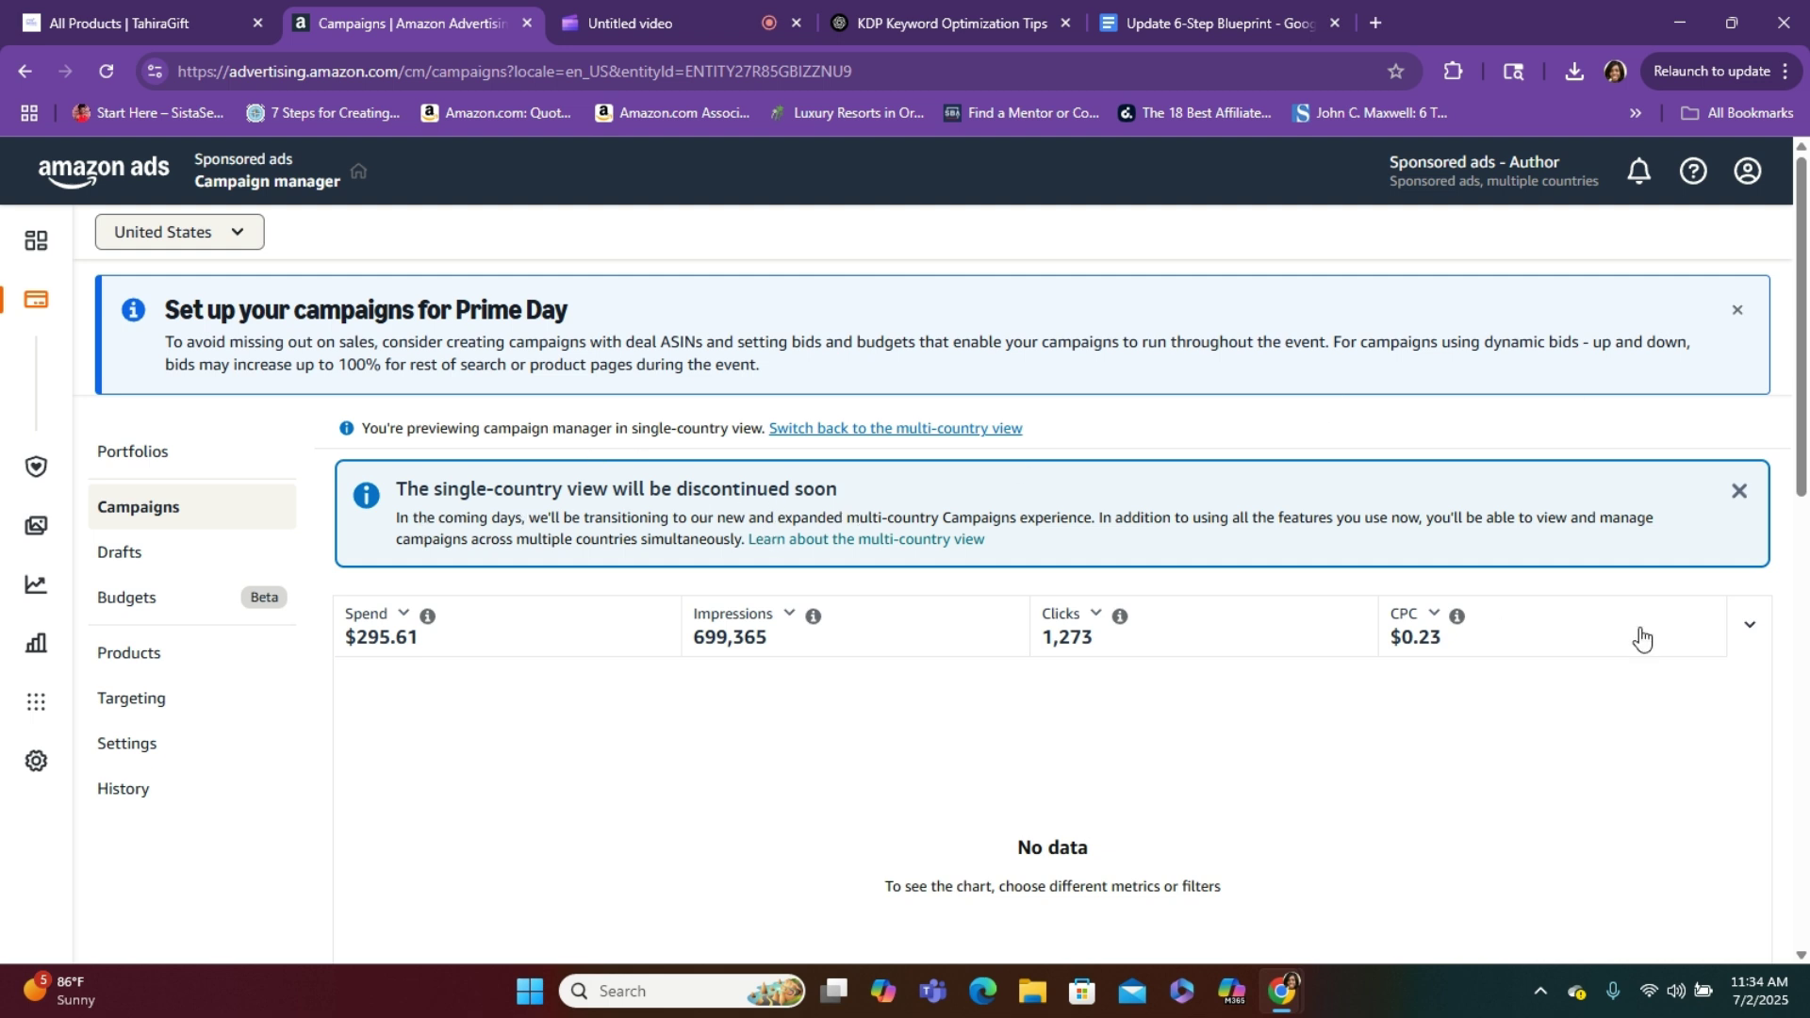
Dismiss the single-country and Prime Day notices and switch to the main Campaign manager overview
left_click(1738, 491)
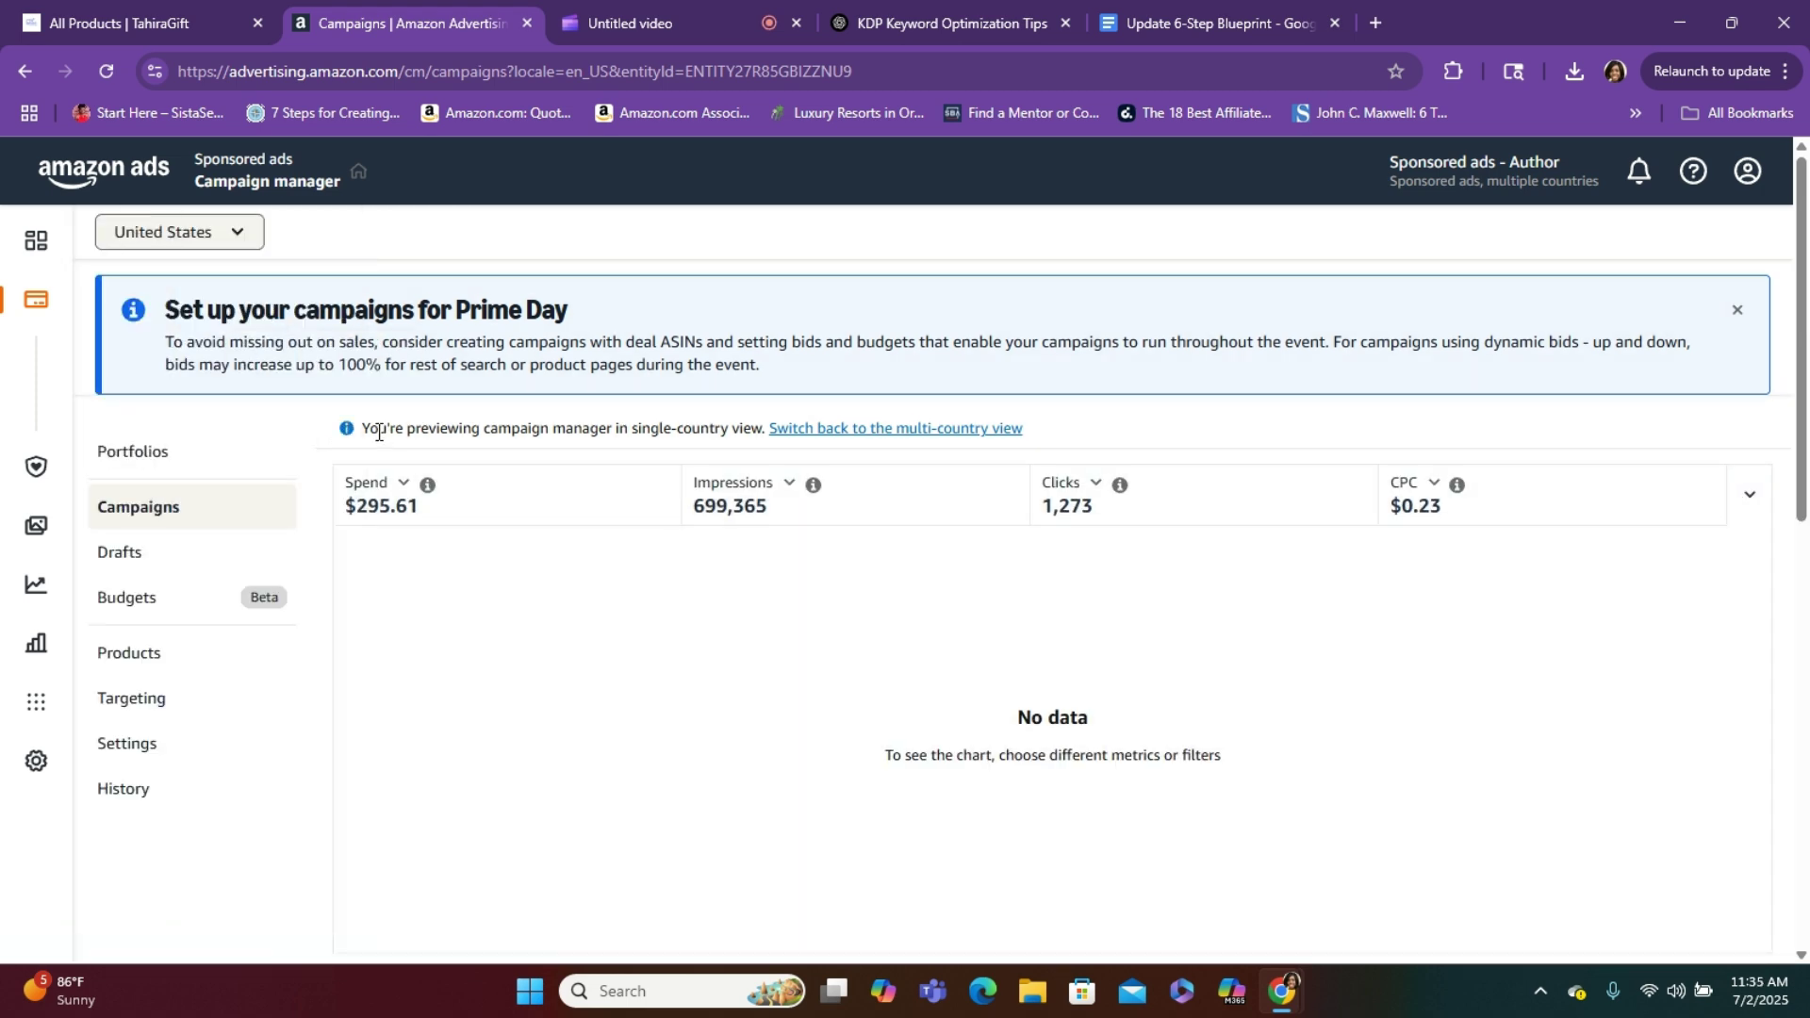
mouse_move(9, 254)
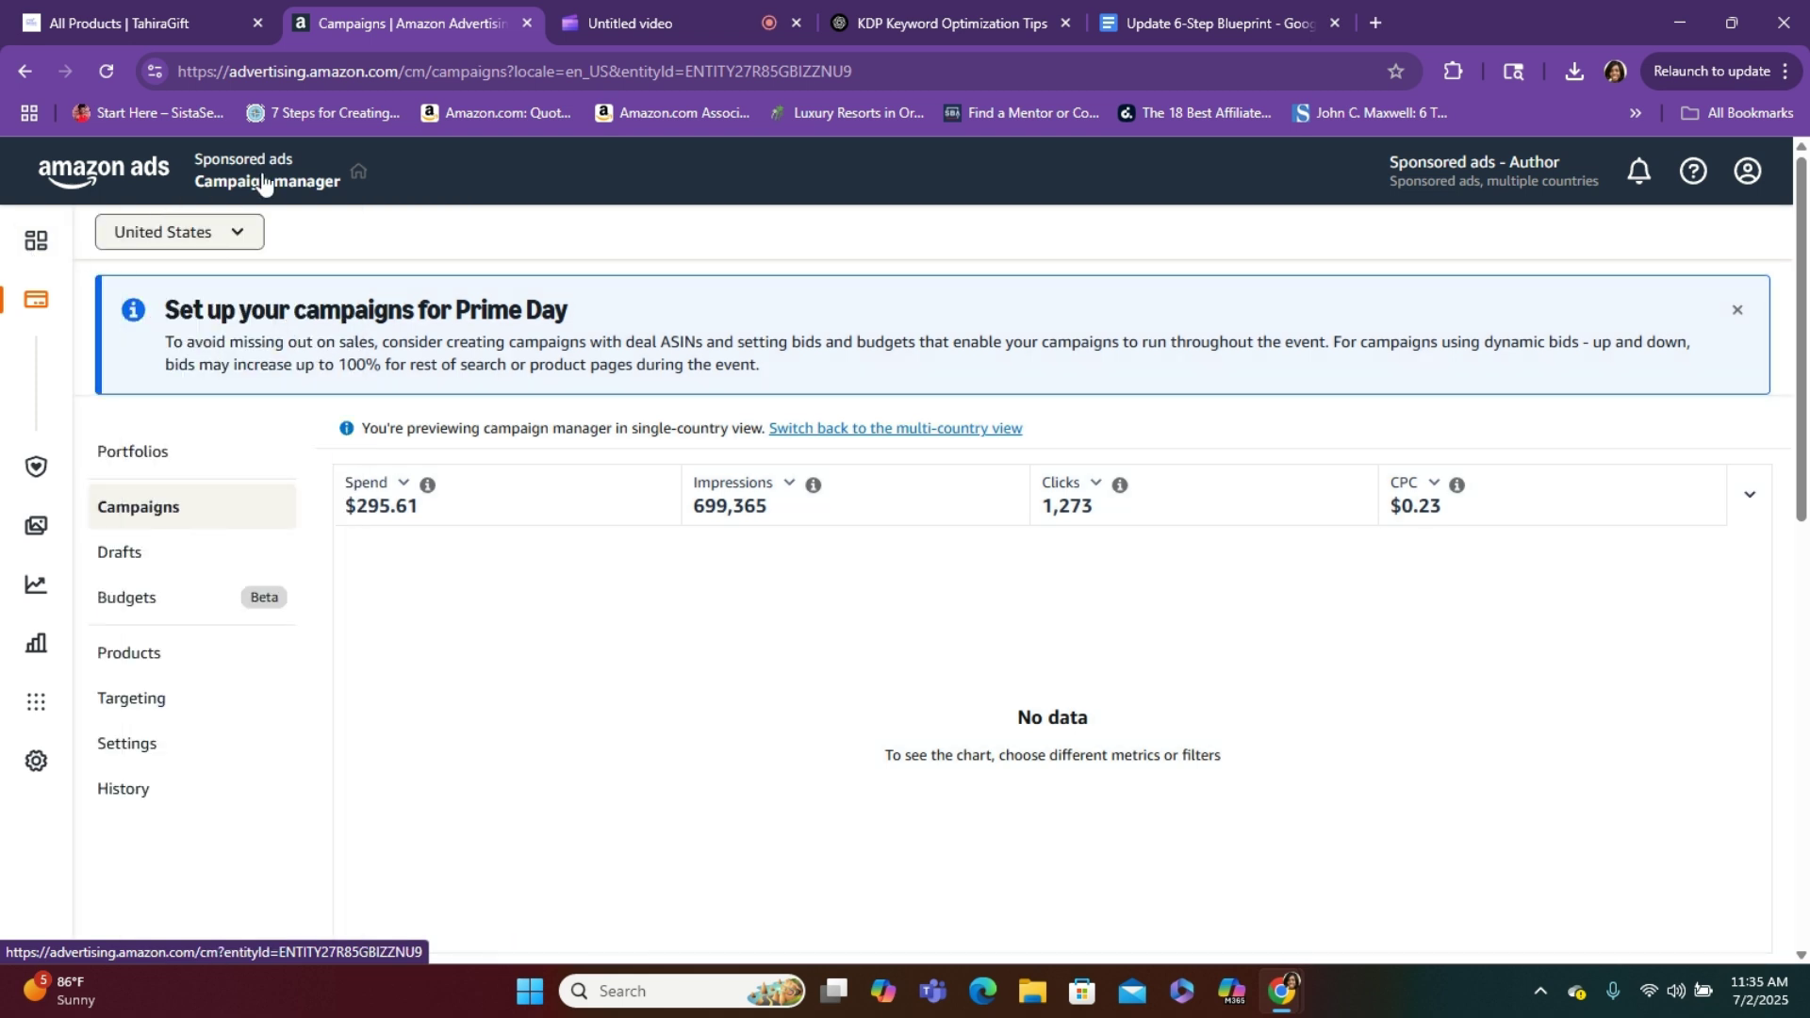
left_click(268, 192)
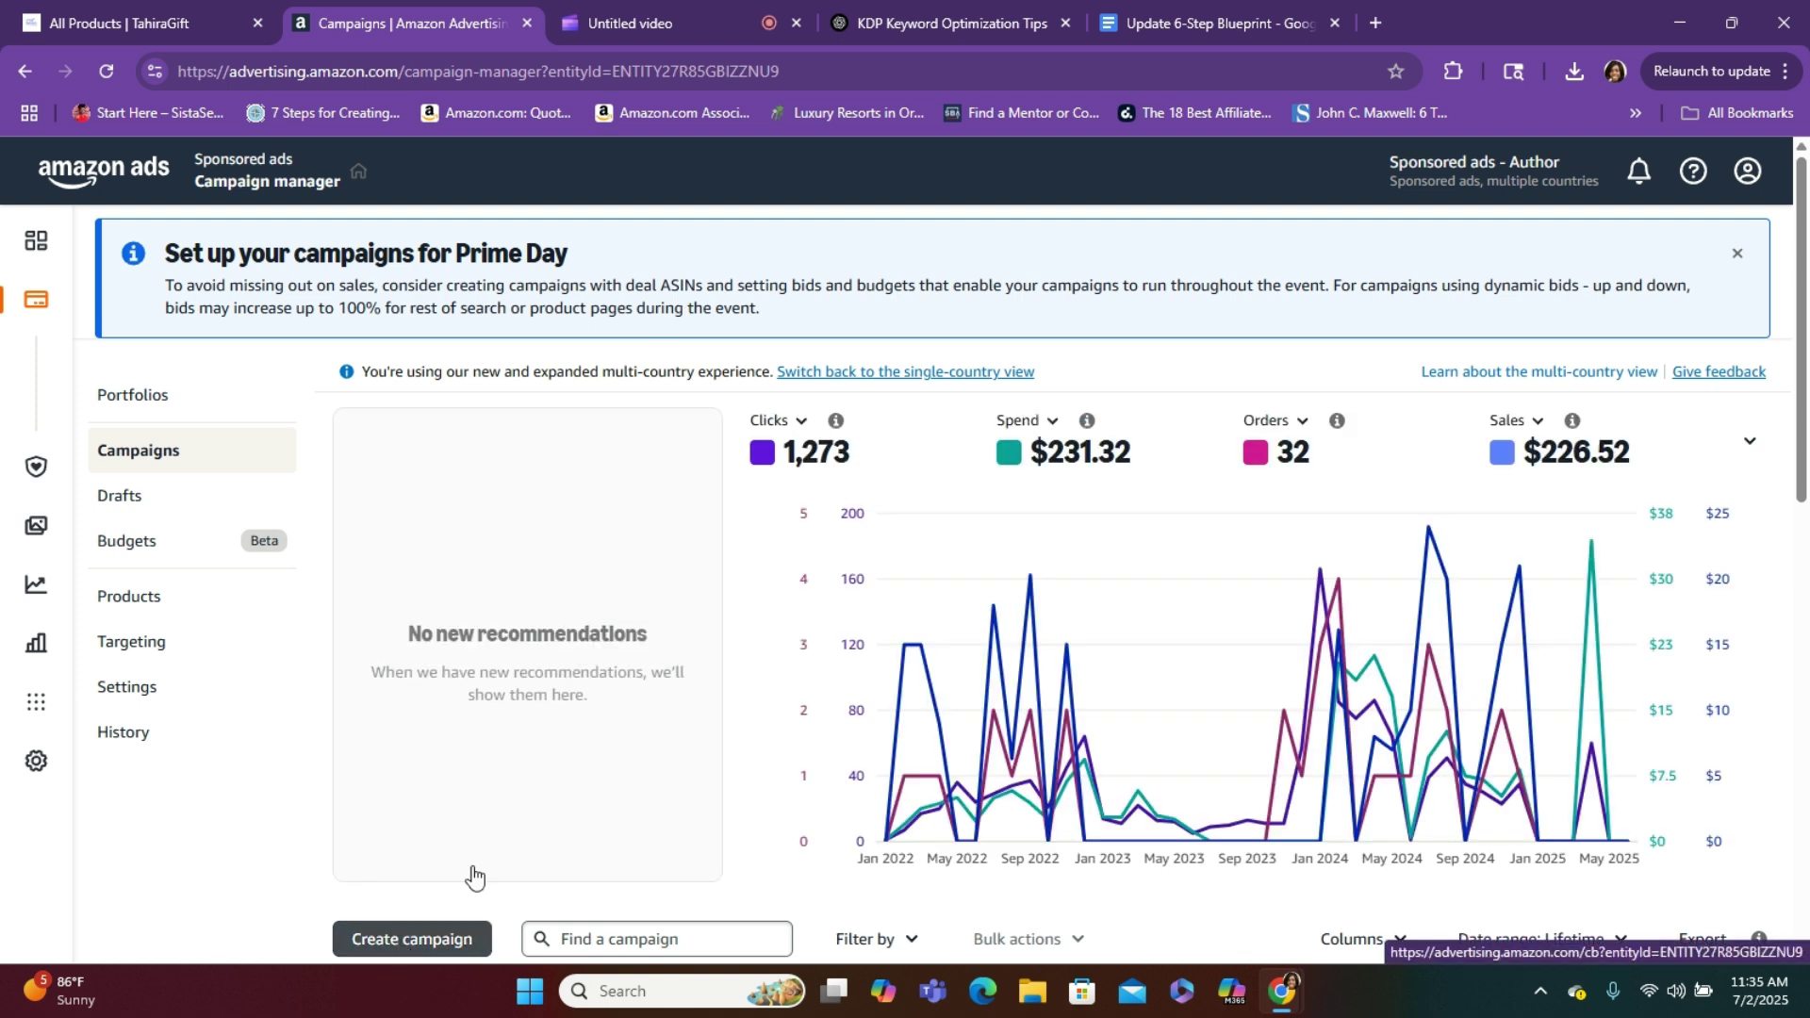
mouse_move(1803, 280)
left_mouse_down()
mouse_move(1803, 386)
mouse_move(1803, 274)
left_mouse_up()
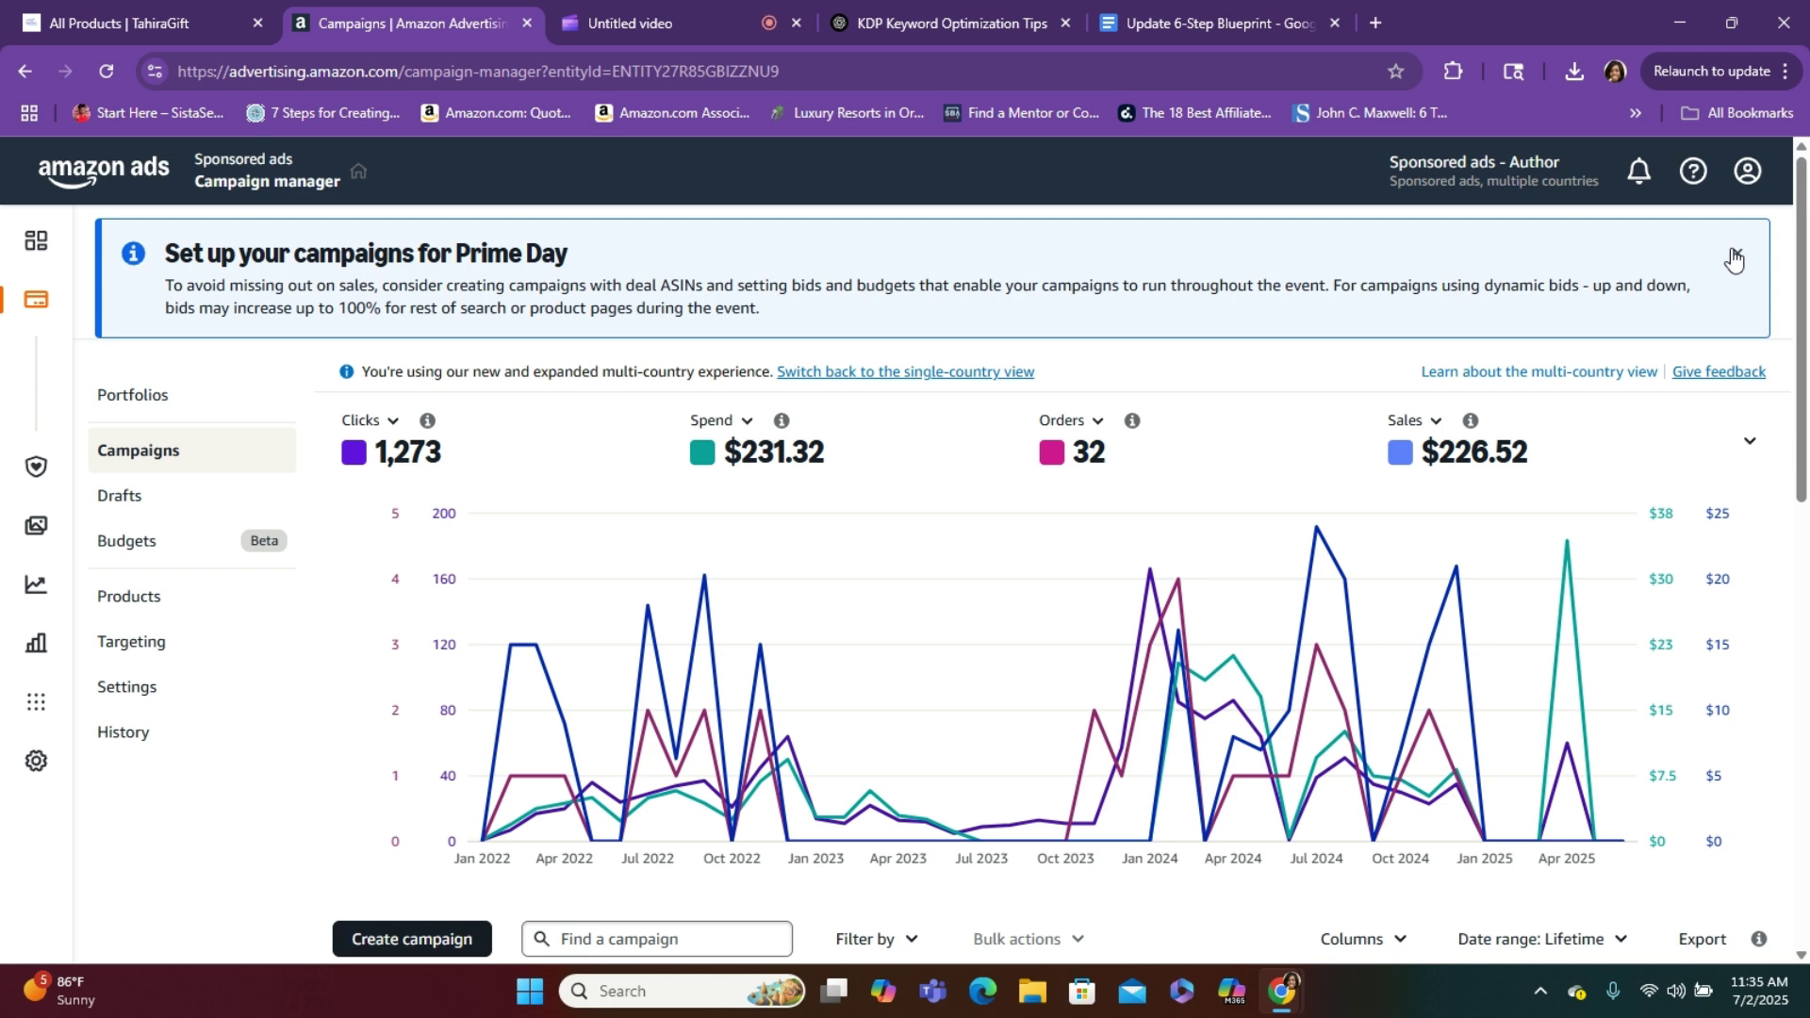
left_click(1733, 260)
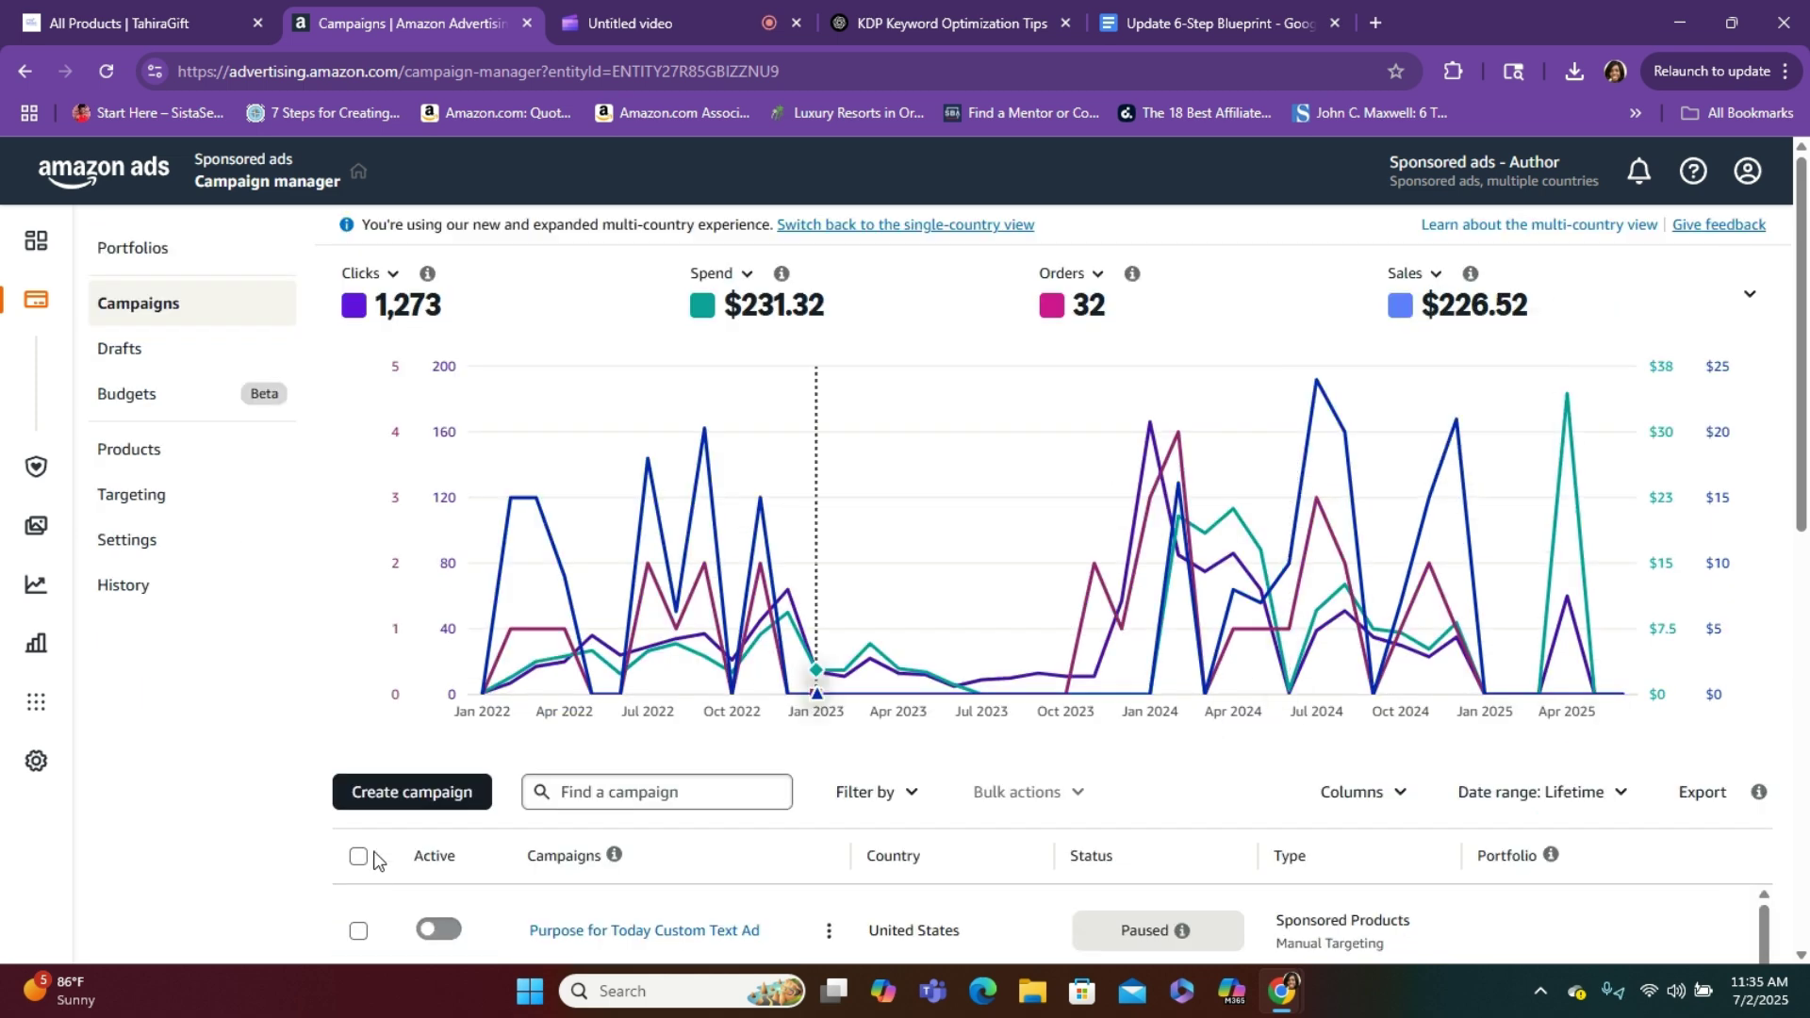
Create a new Sponsored Products campaign and set its ad format to Standard ad
left_click(437, 808)
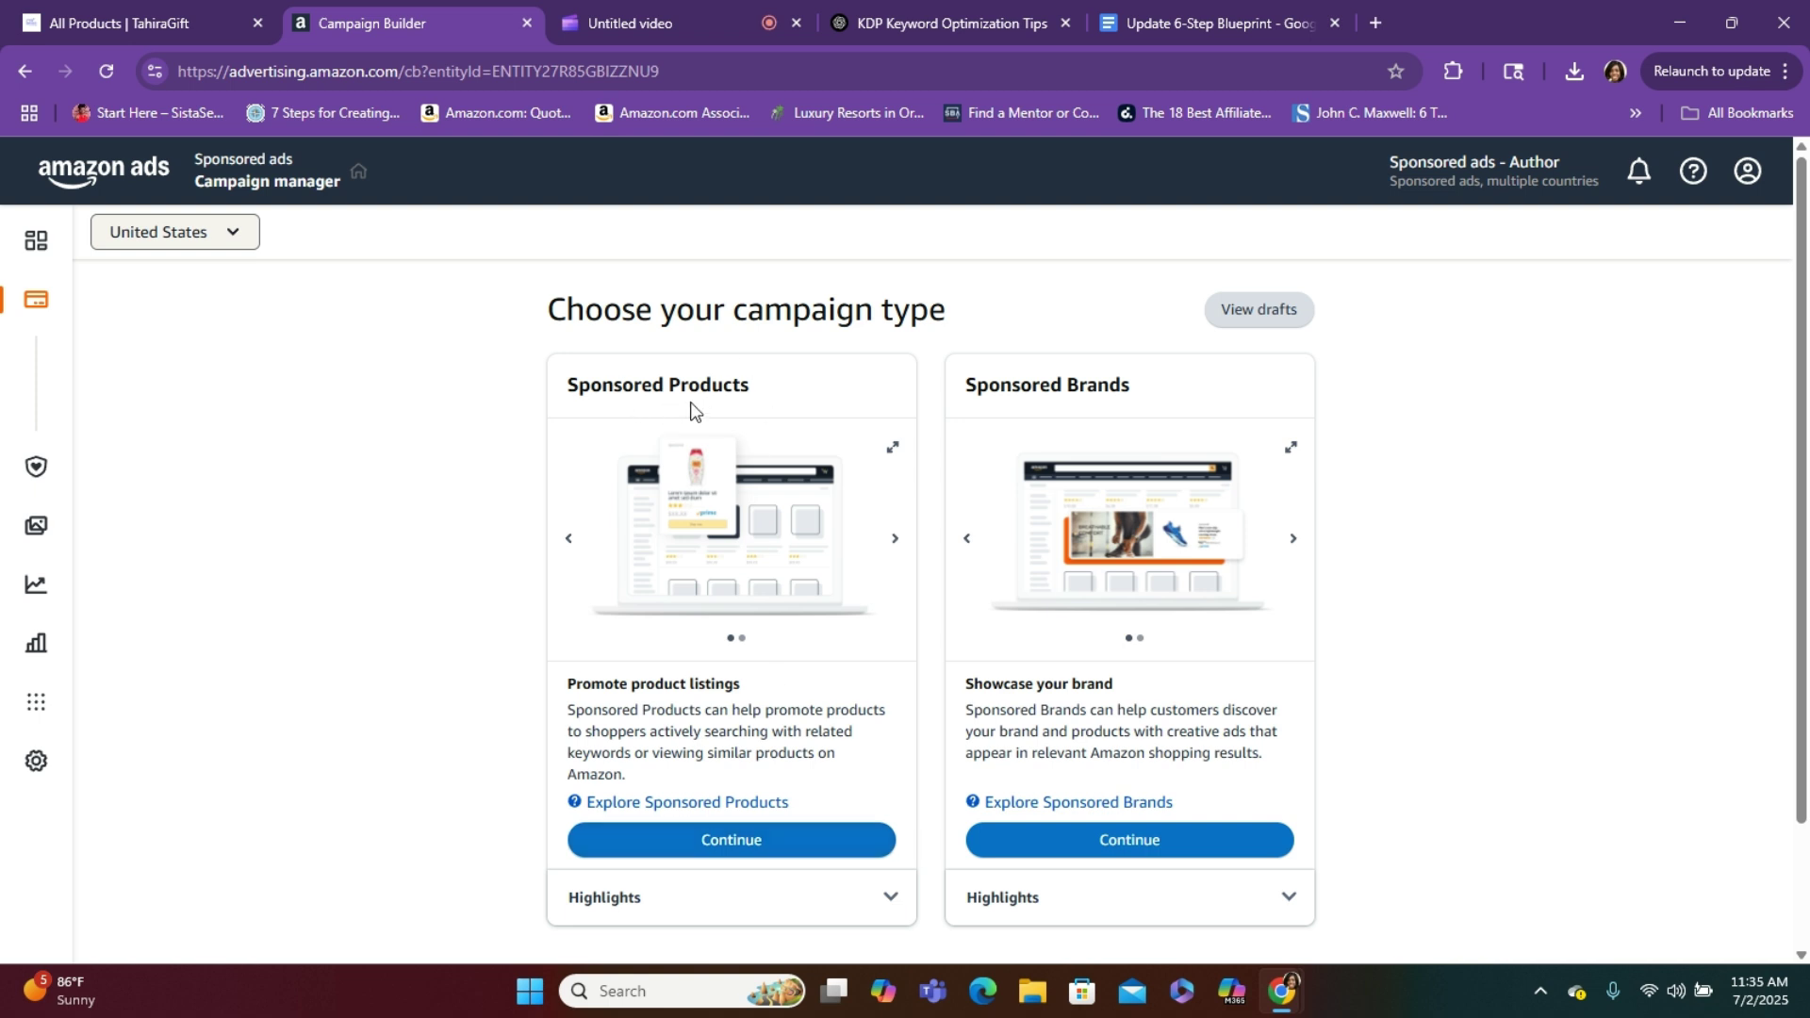
left_click(698, 854)
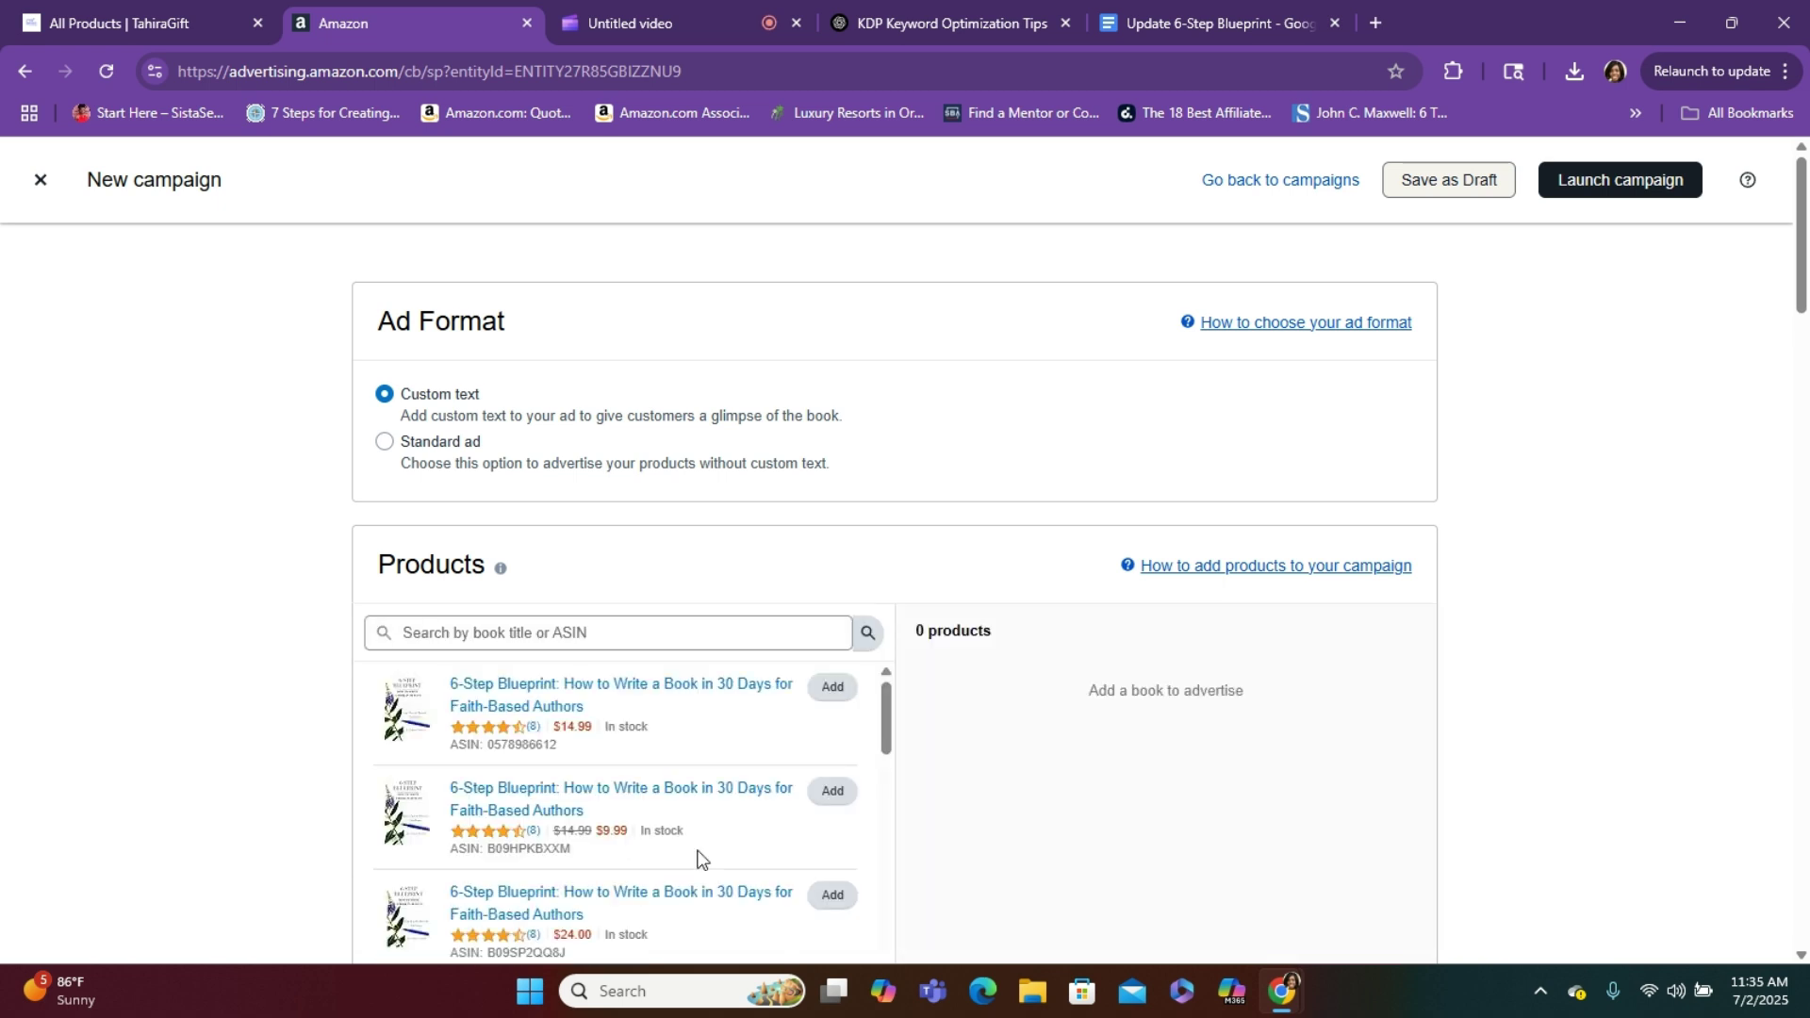
left_click(386, 448)
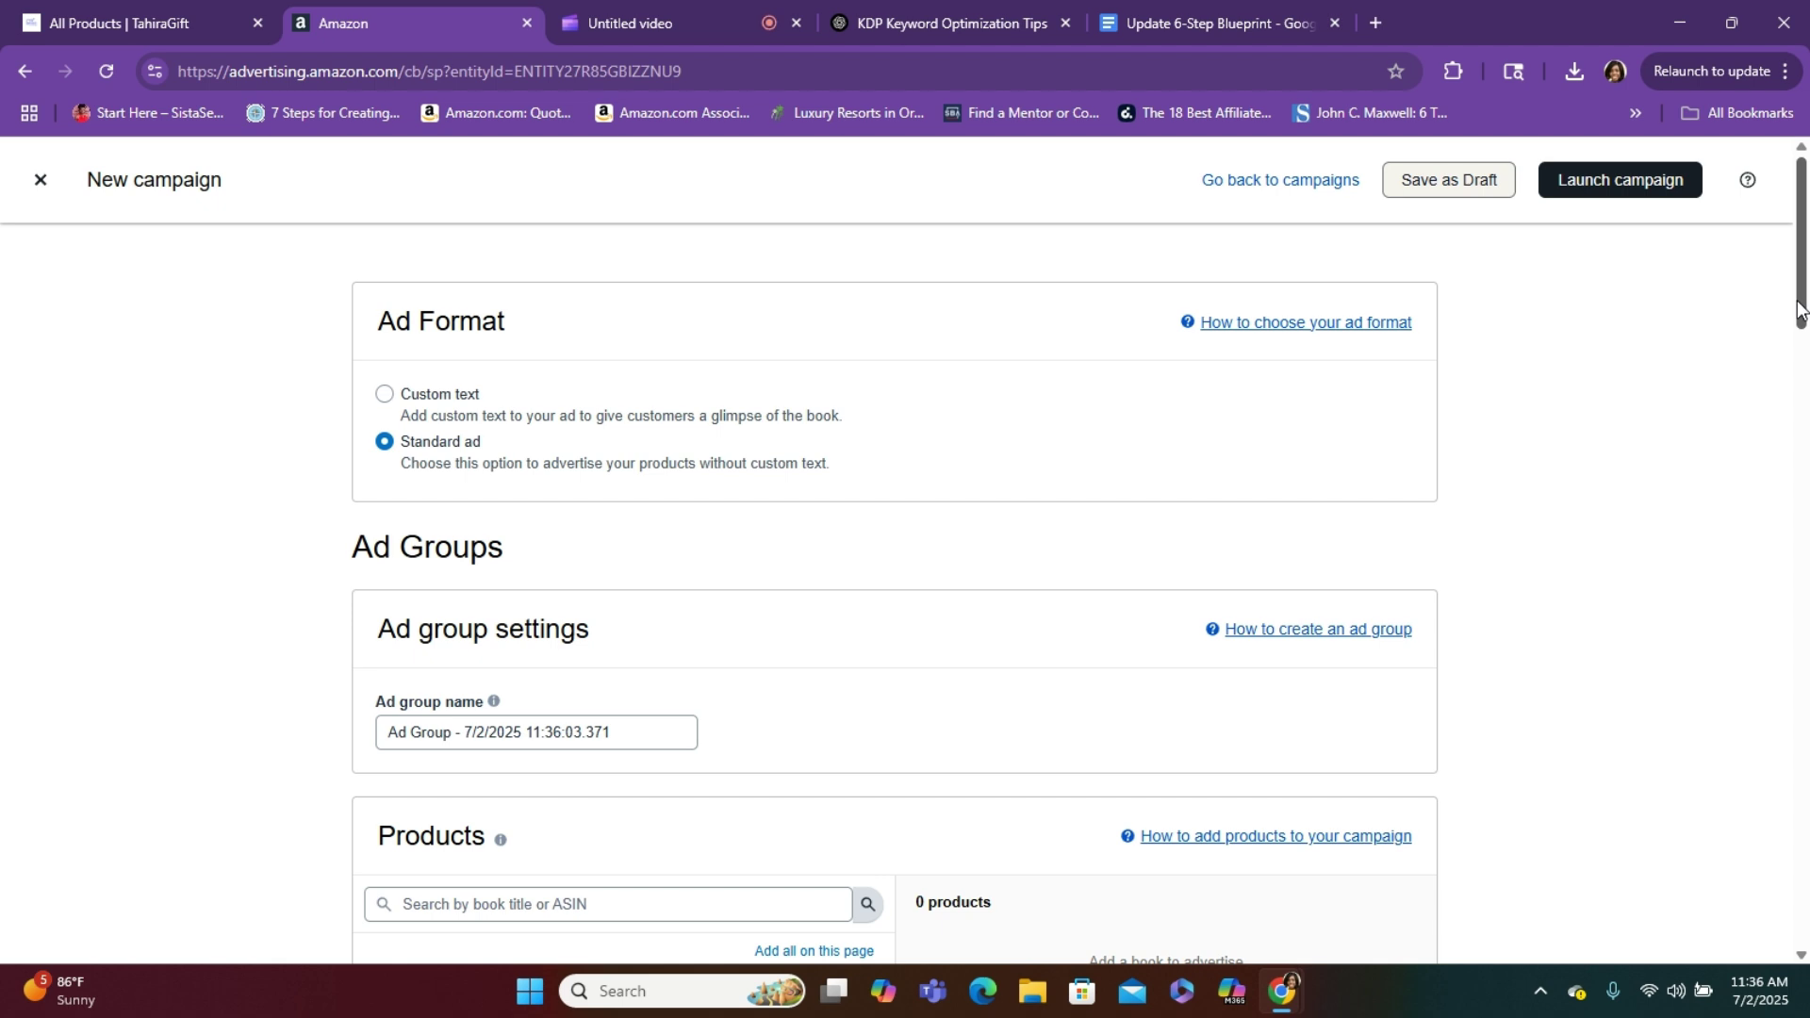
Rename the ad group as "AutoAd - 7/2/2025"
scroll(1800, 311, "down", 3)
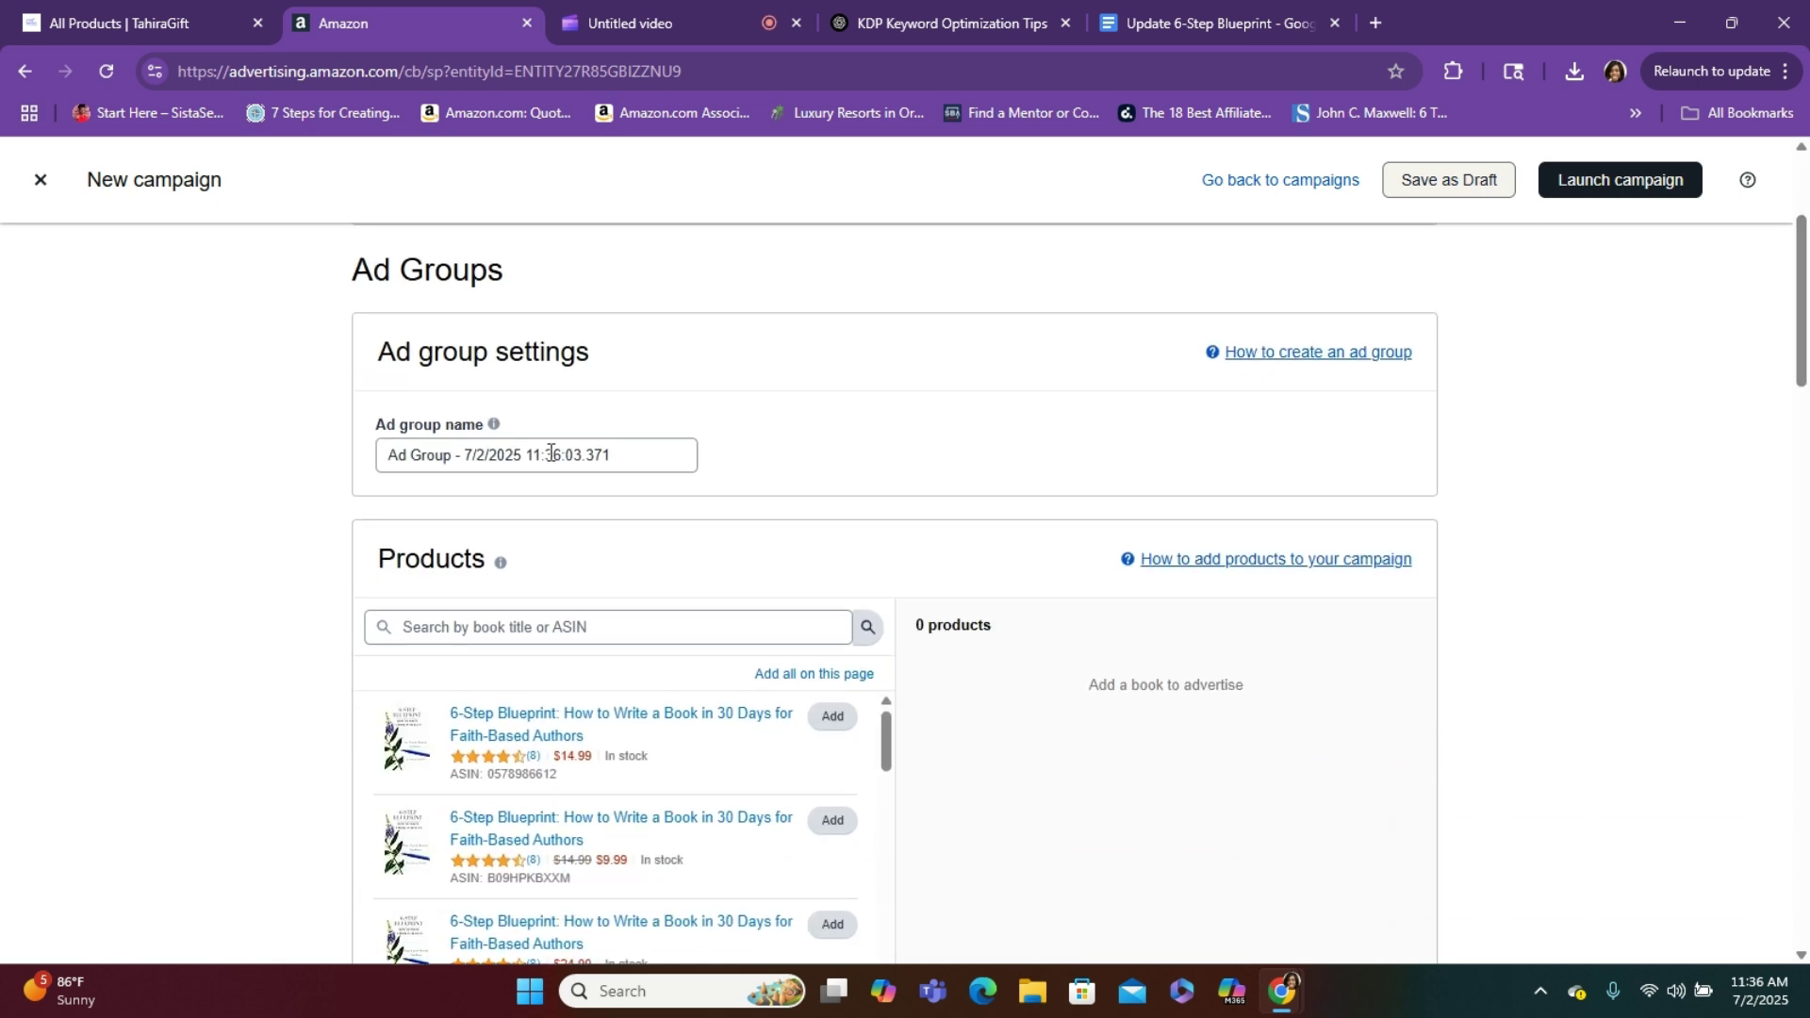
left_click(451, 456)
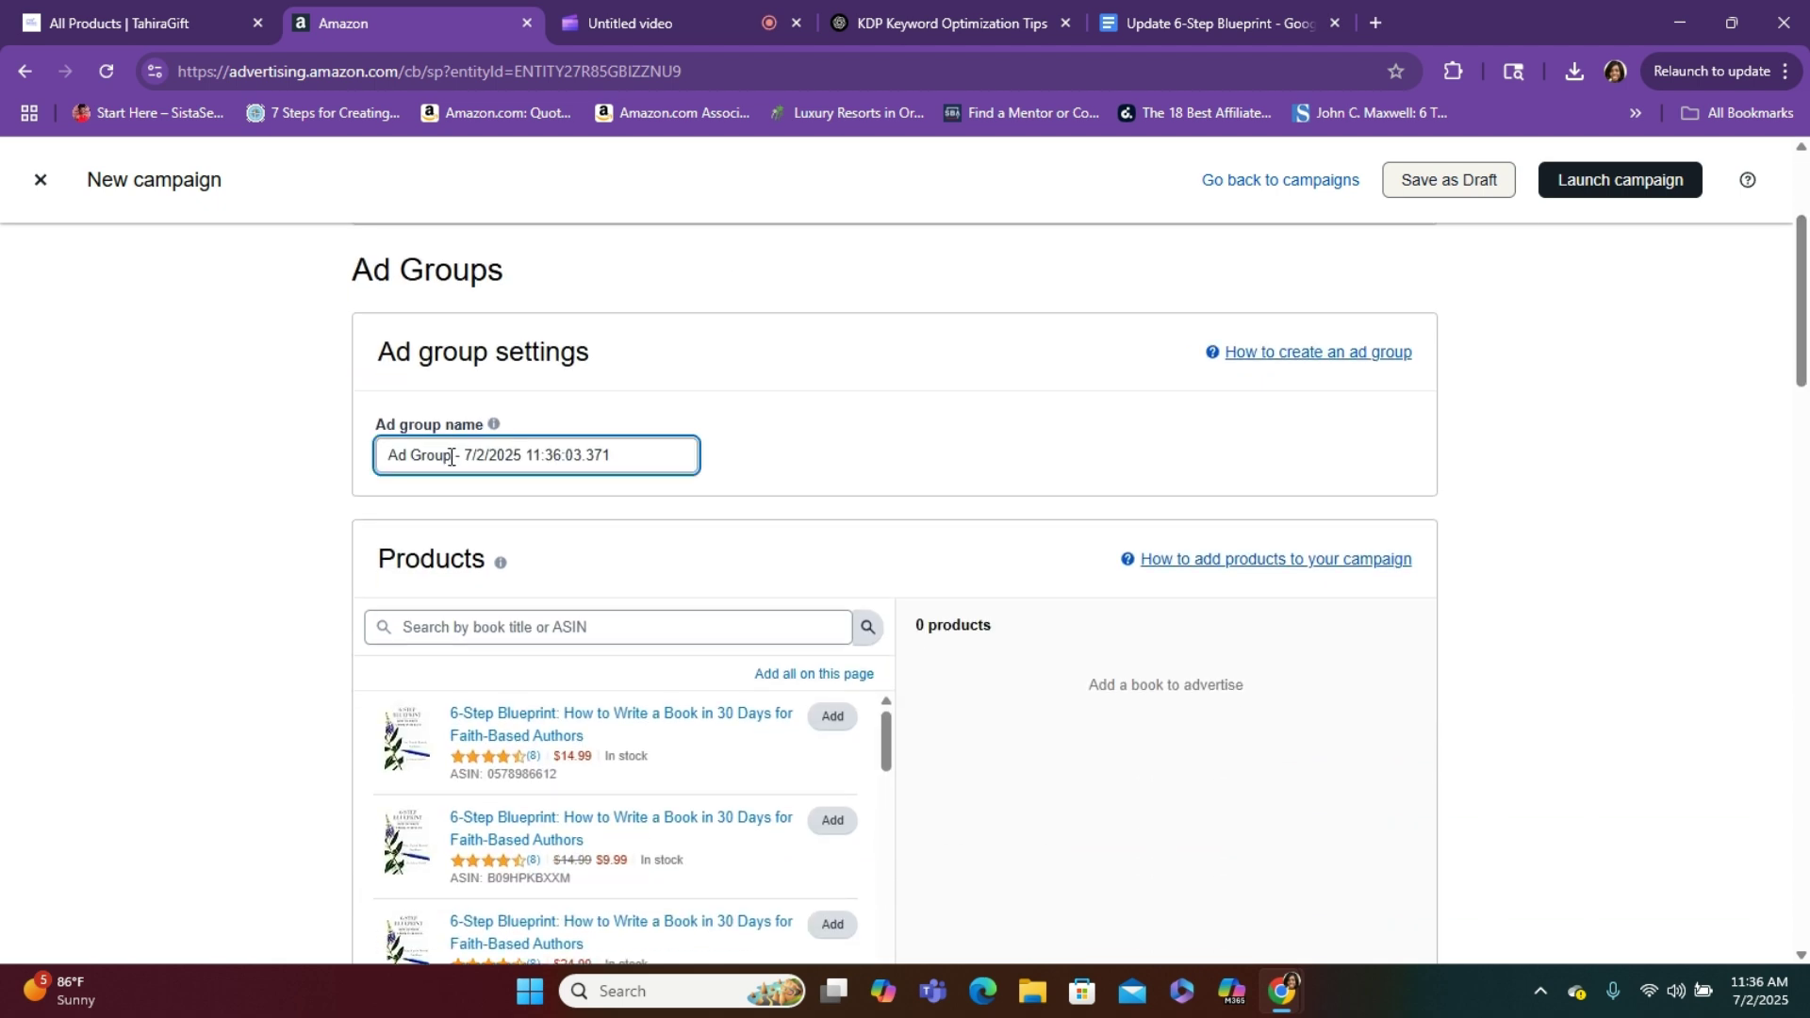
key("BackSpace")
key("BackSpace")
key("BackSpace")
key("BackSpace")
key("BackSpace")
key("BackSpace")
key("BackSpace")
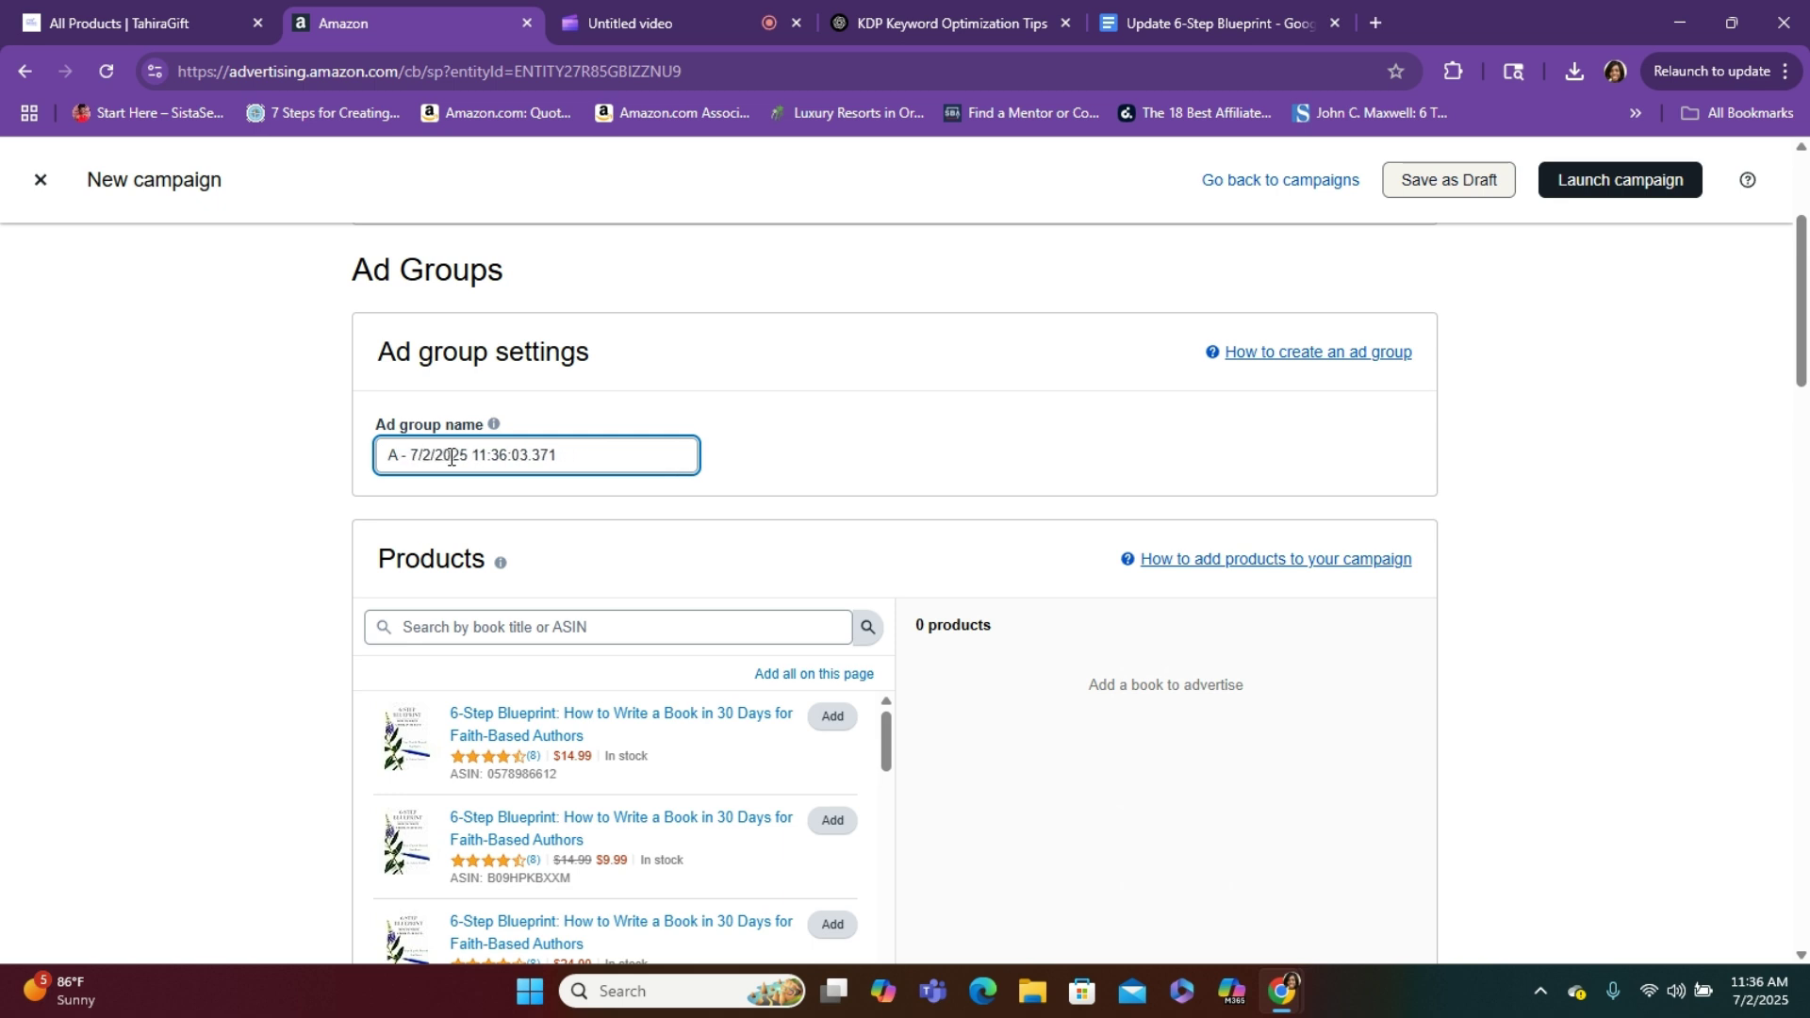
type("uto")
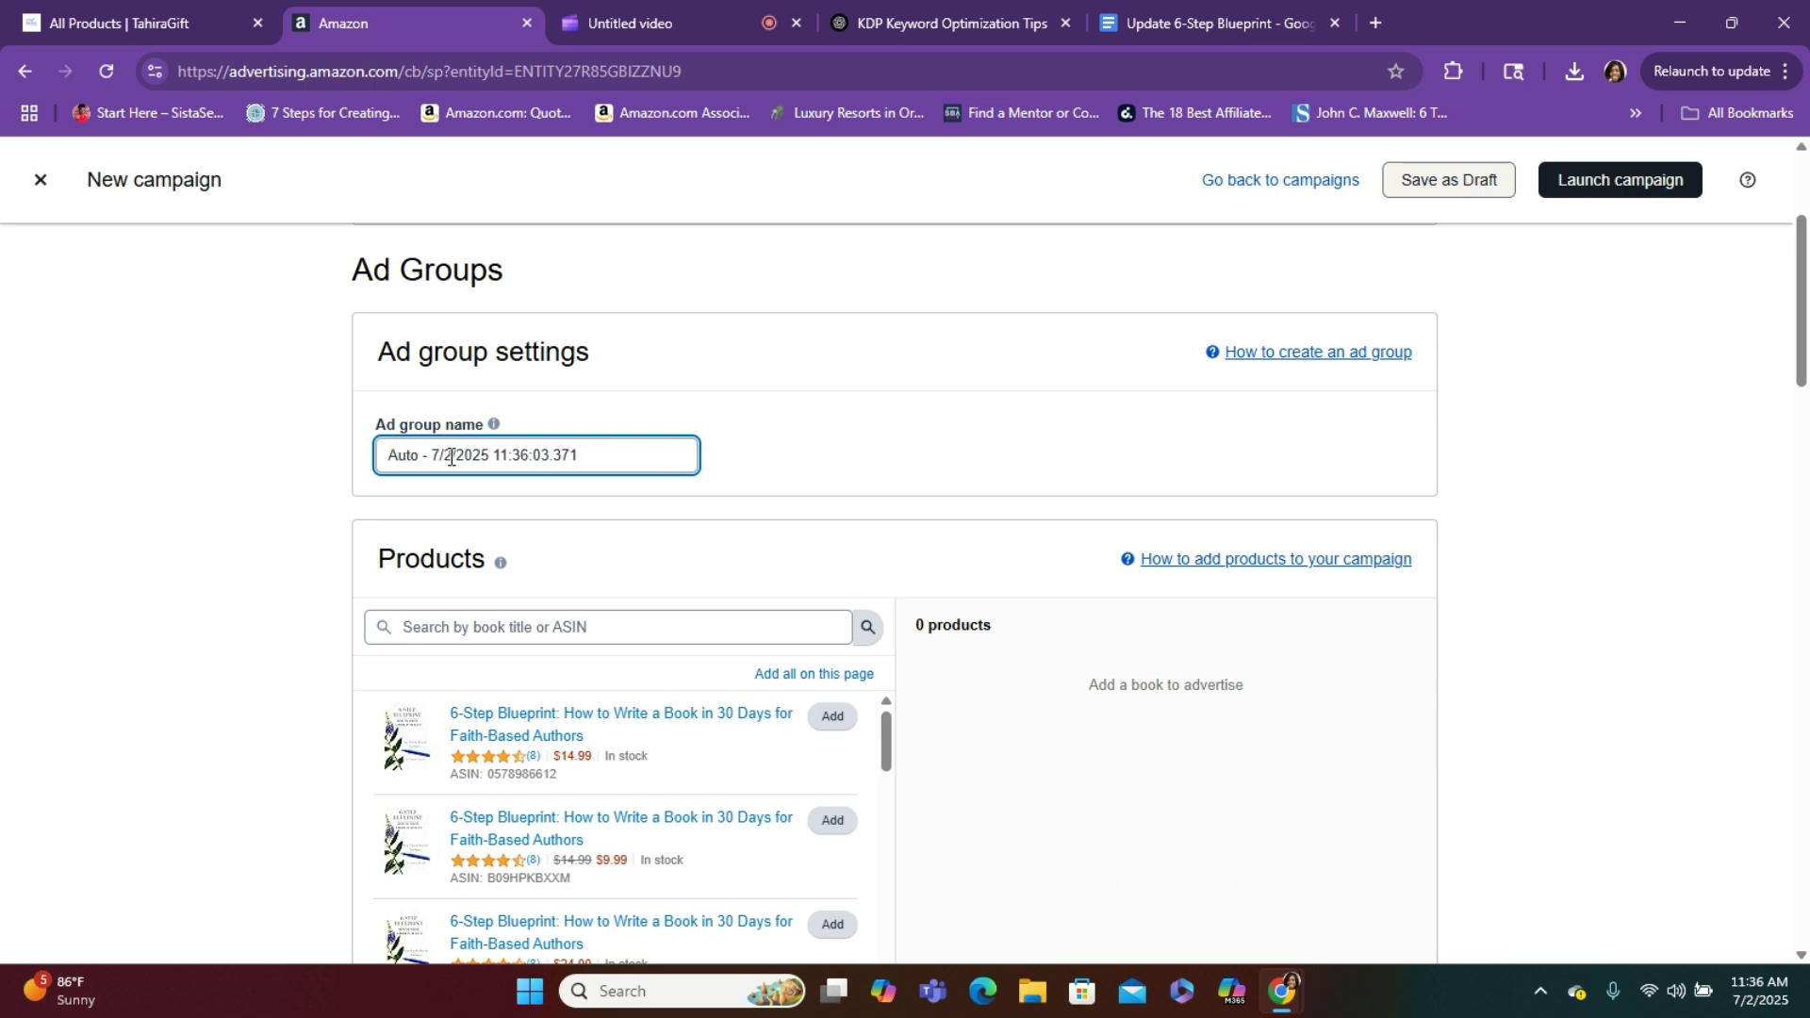
type("Ad")
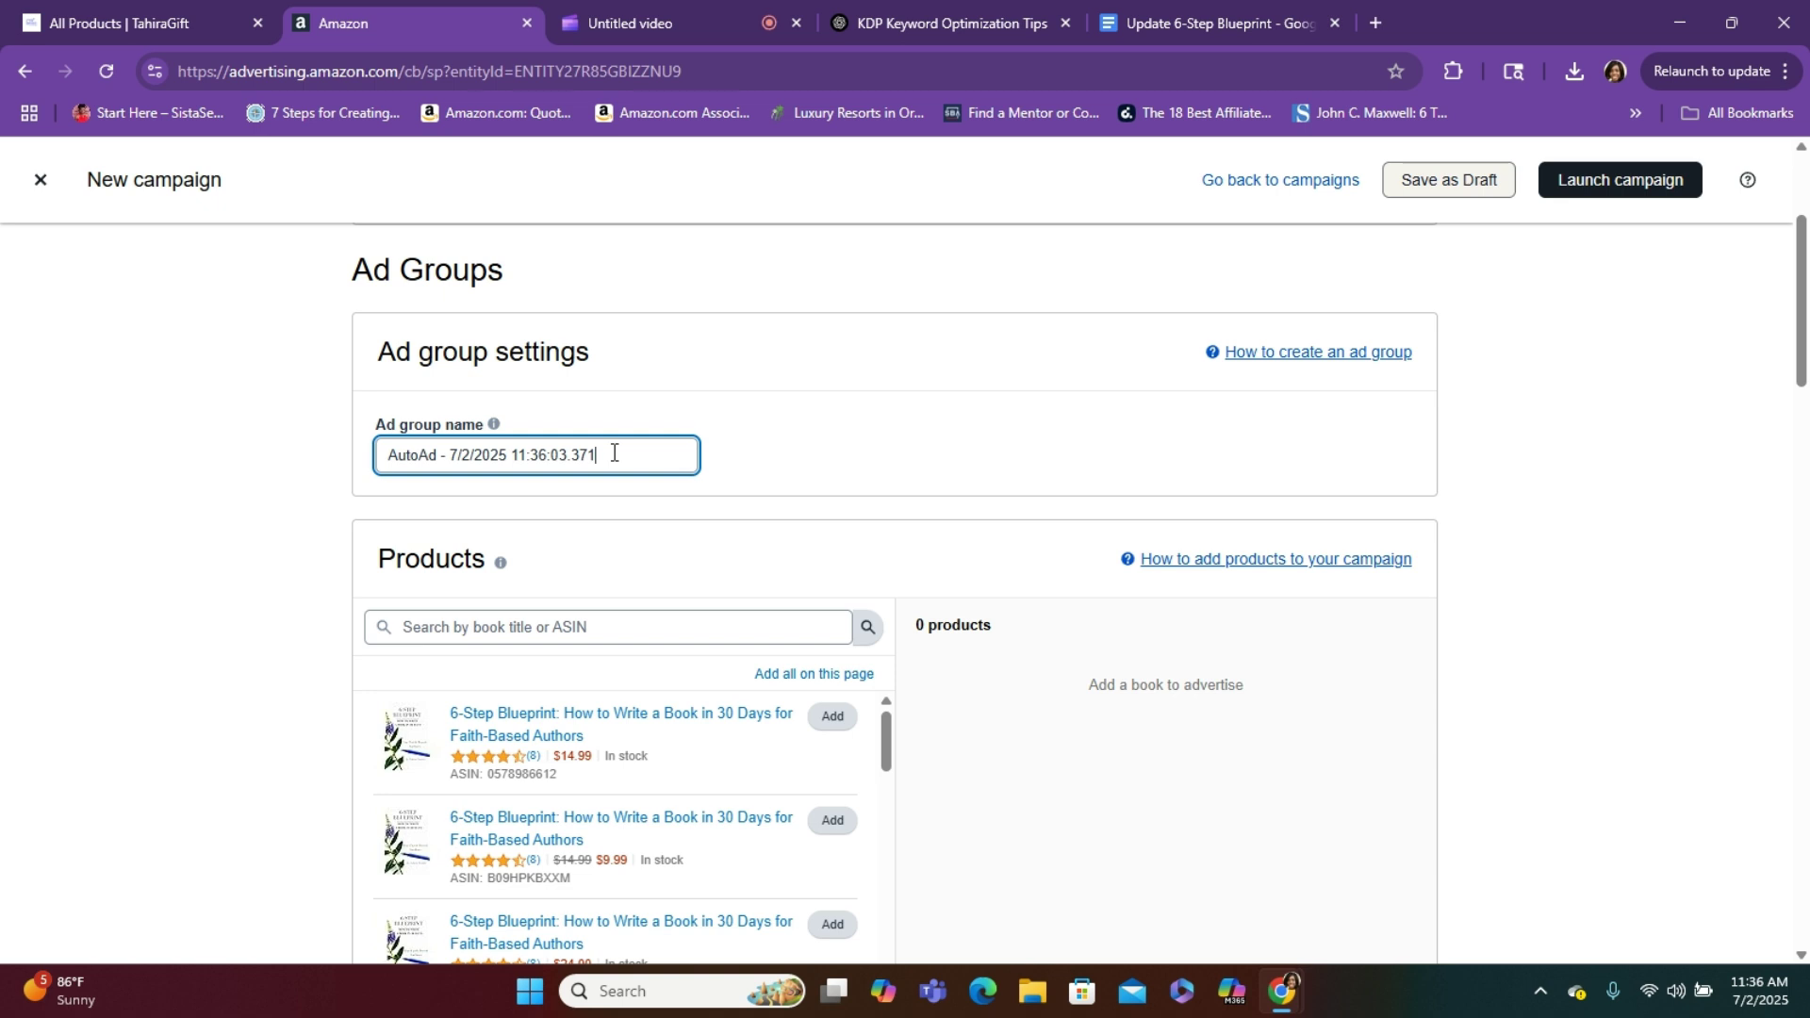
key("BackSpace")
key("BackSpace")
key("BackSpace")
key("BackSpace")
key("BackSpace")
key("BackSpace")
key("BackSpace")
key("BackSpace")
key("BackSpace")
key("BackSpace")
key("BackSpace")
key("BackSpace")
key("BackSpace")
key("BackSpace")
key("BackSpace")
key("BackSpace")
key("BackSpace")
type("2025")
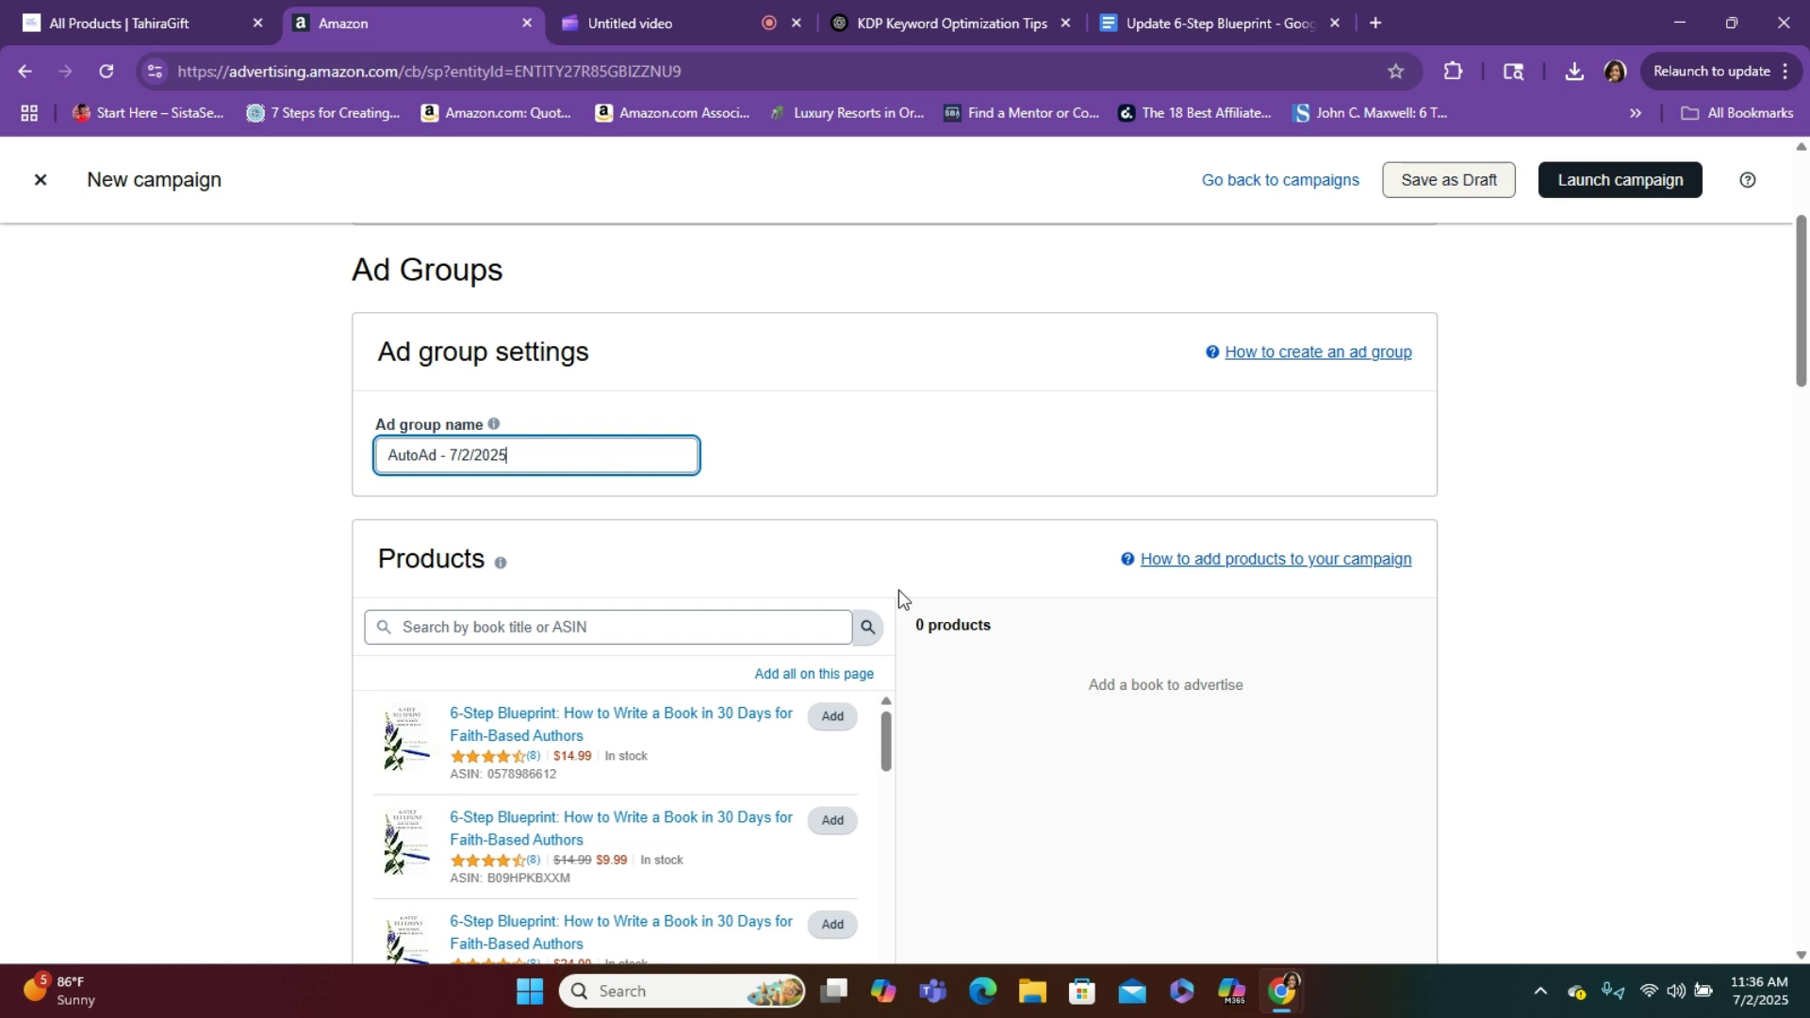
Add the $14.99 and $9.99 editions of "6-Step Blueprint: How to Write a Book in 30 Days for Faith-Based Authors" to the advertised products
left_click(833, 721)
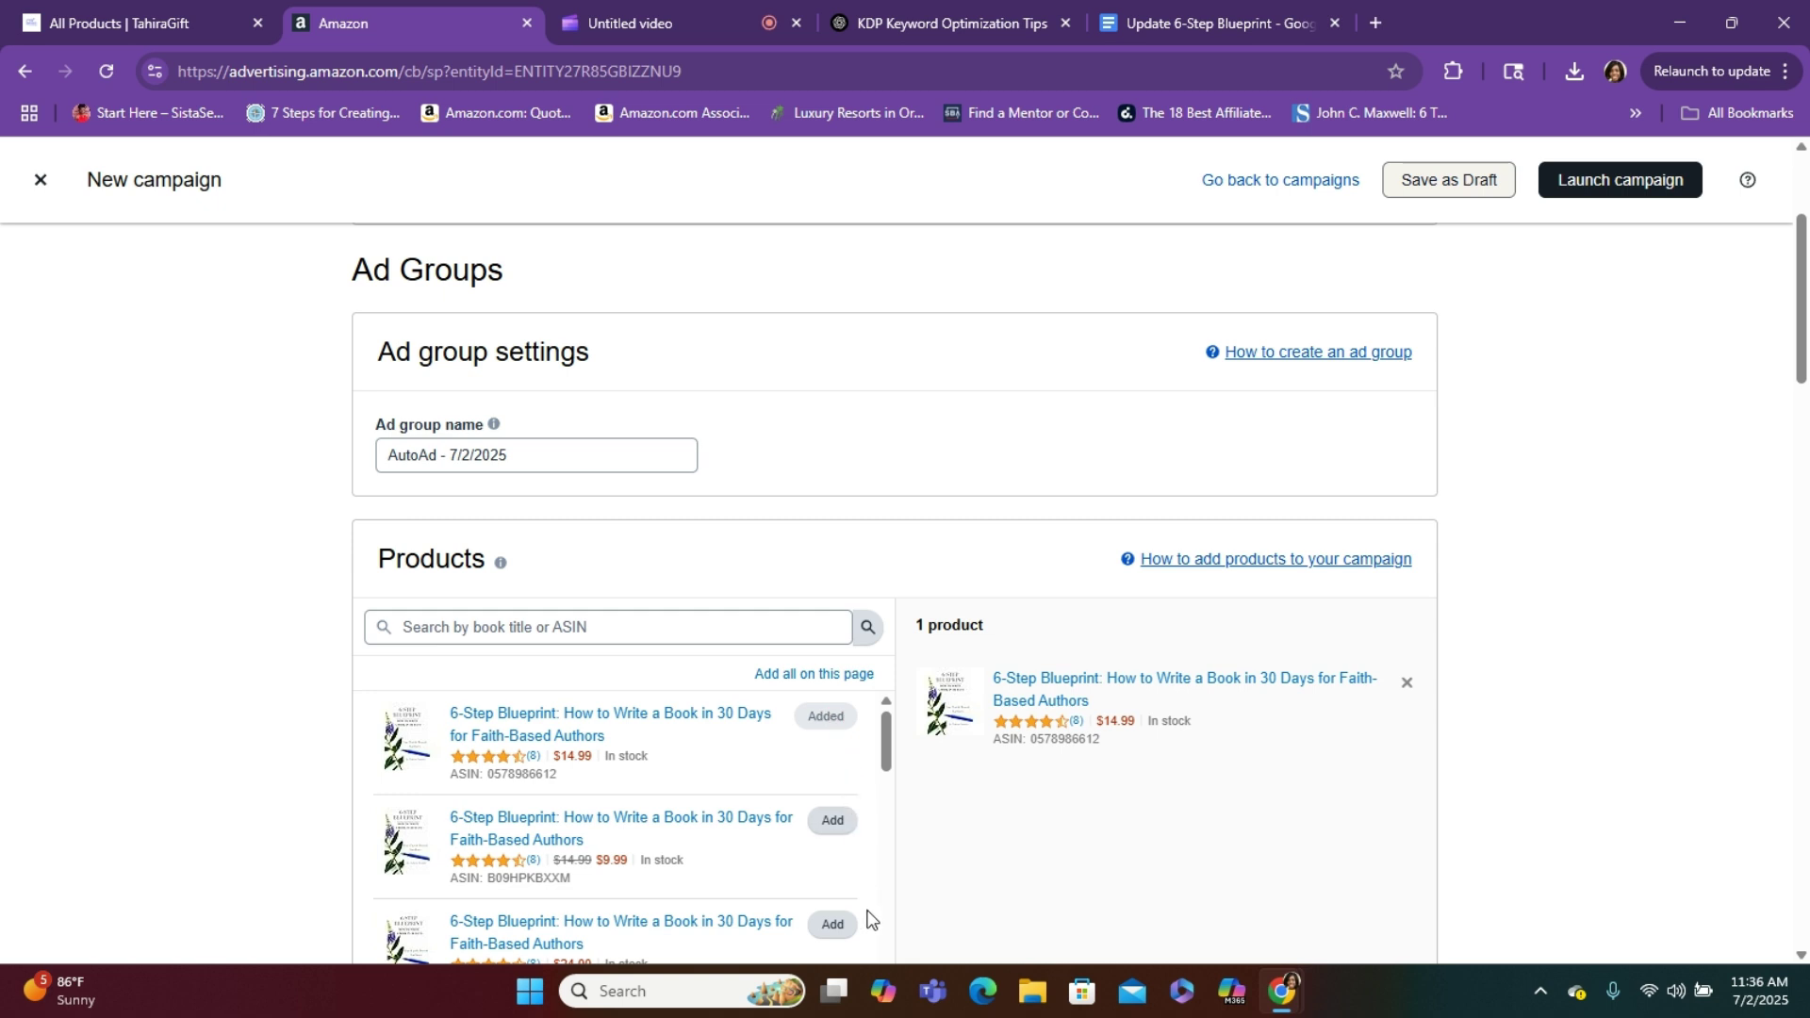
left_click(836, 822)
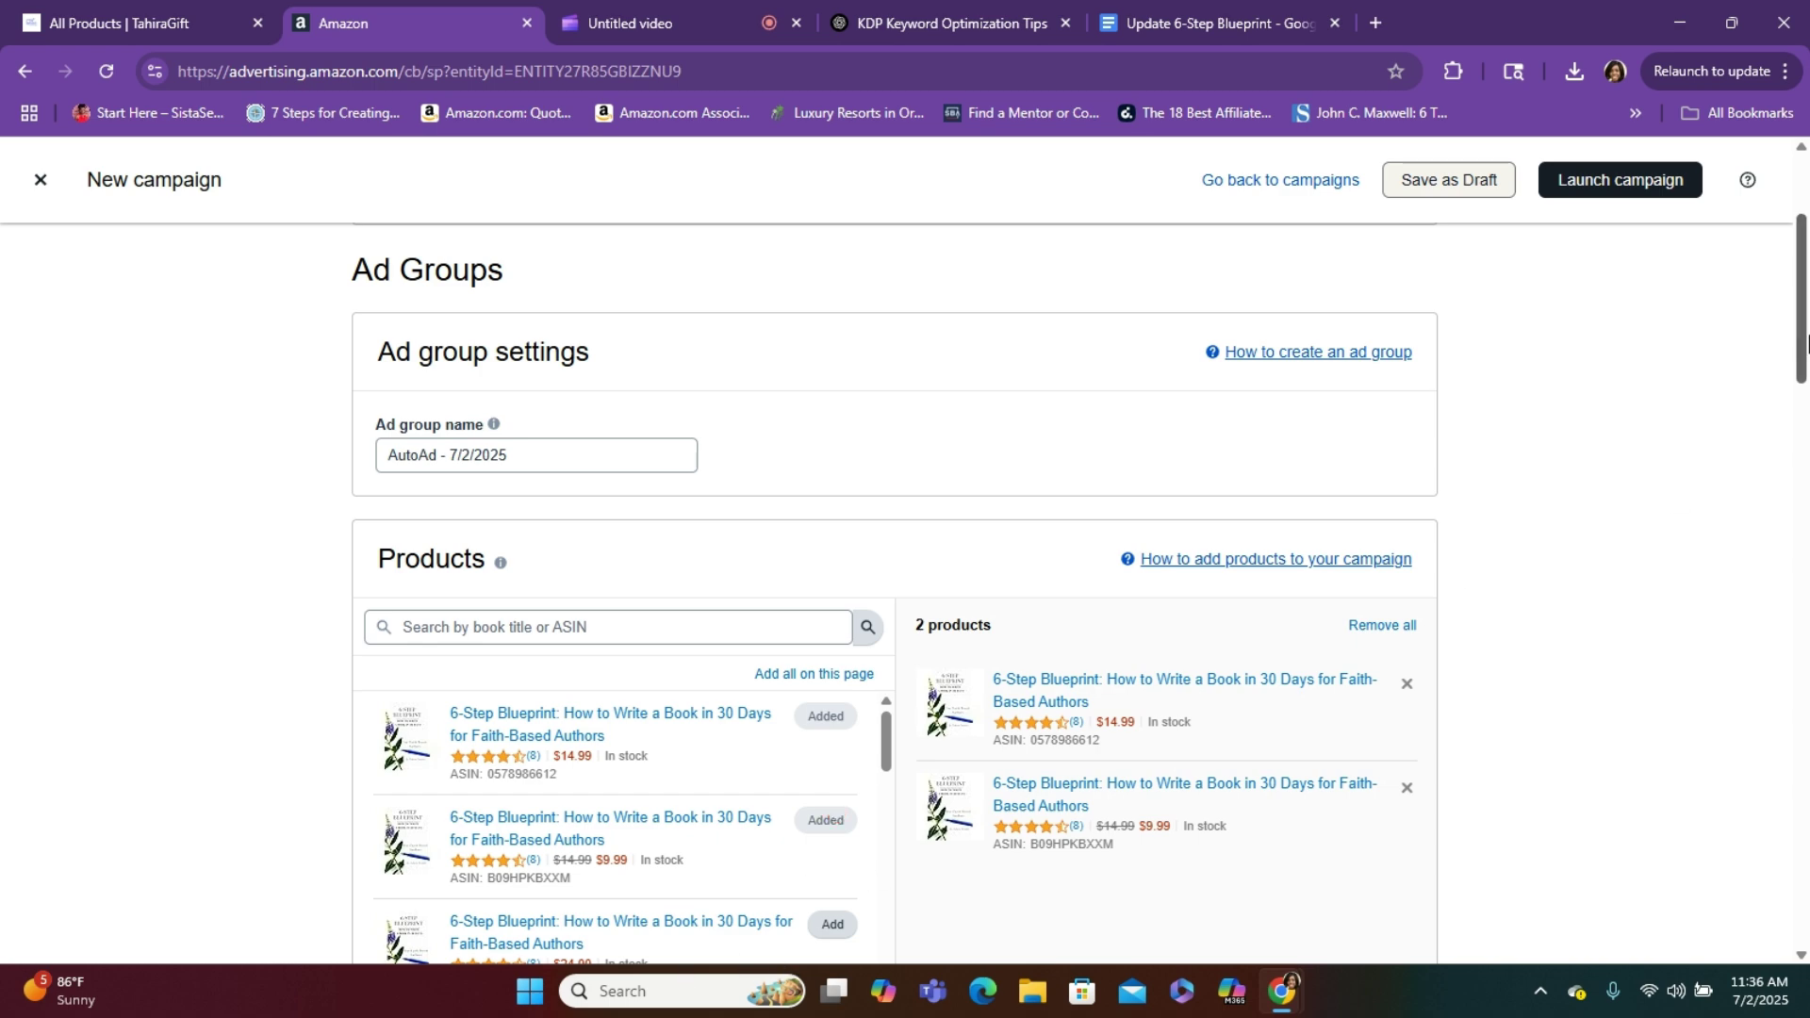
Set the campaign bidding strategy to "Dynamic bids - down only", leaving automatic targeting and the default bid as they are
left_click_drag(1802, 344, 1795, 487)
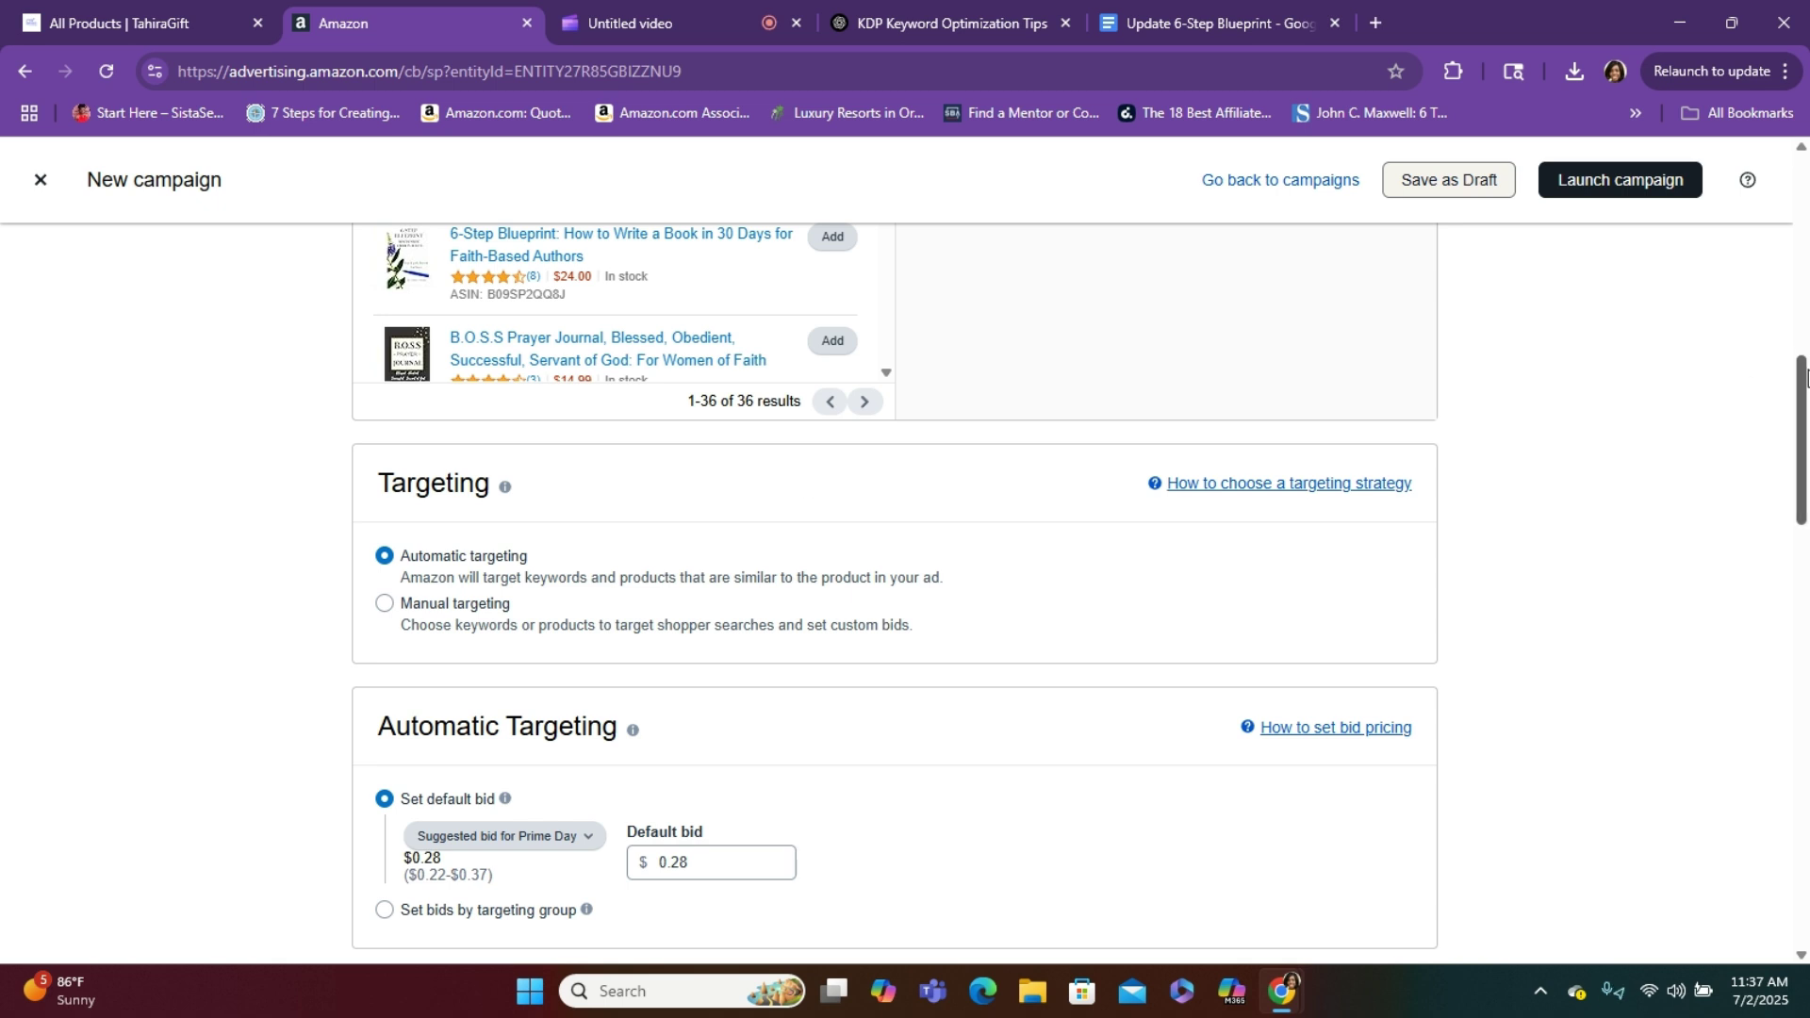
left_click_drag(1805, 377, 1776, 426)
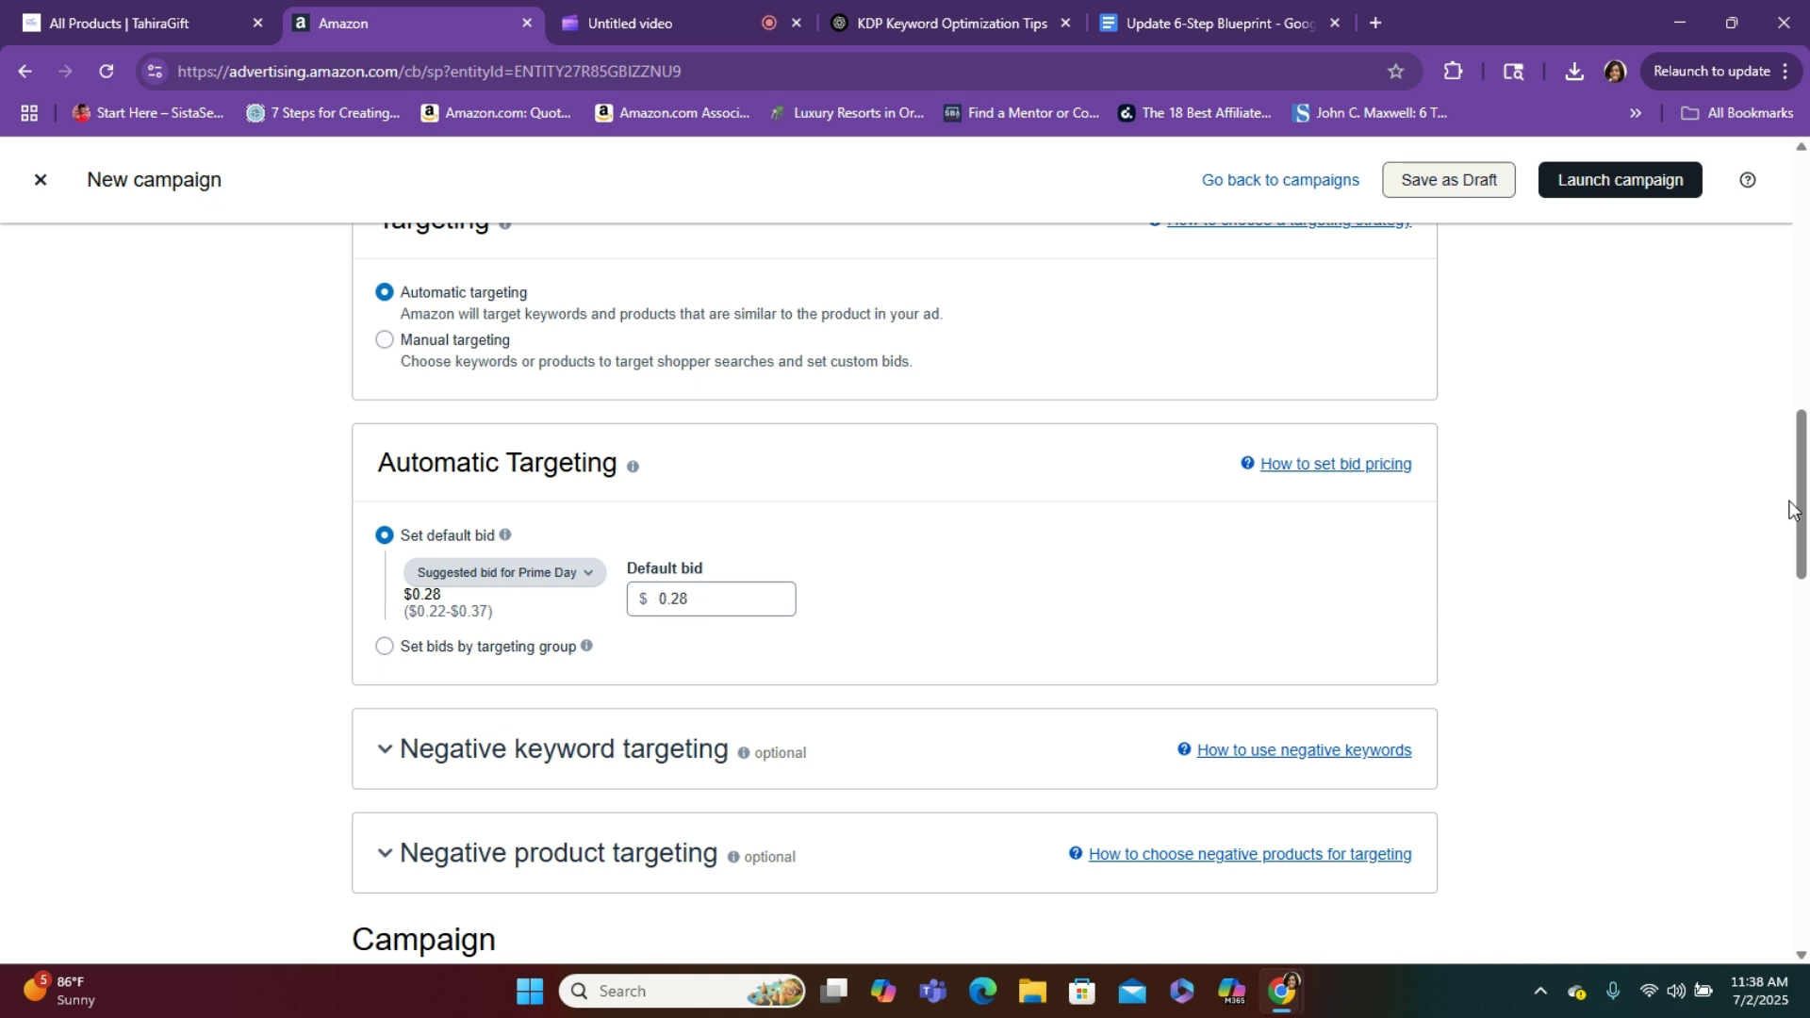
left_click_drag(1798, 511, 1789, 631)
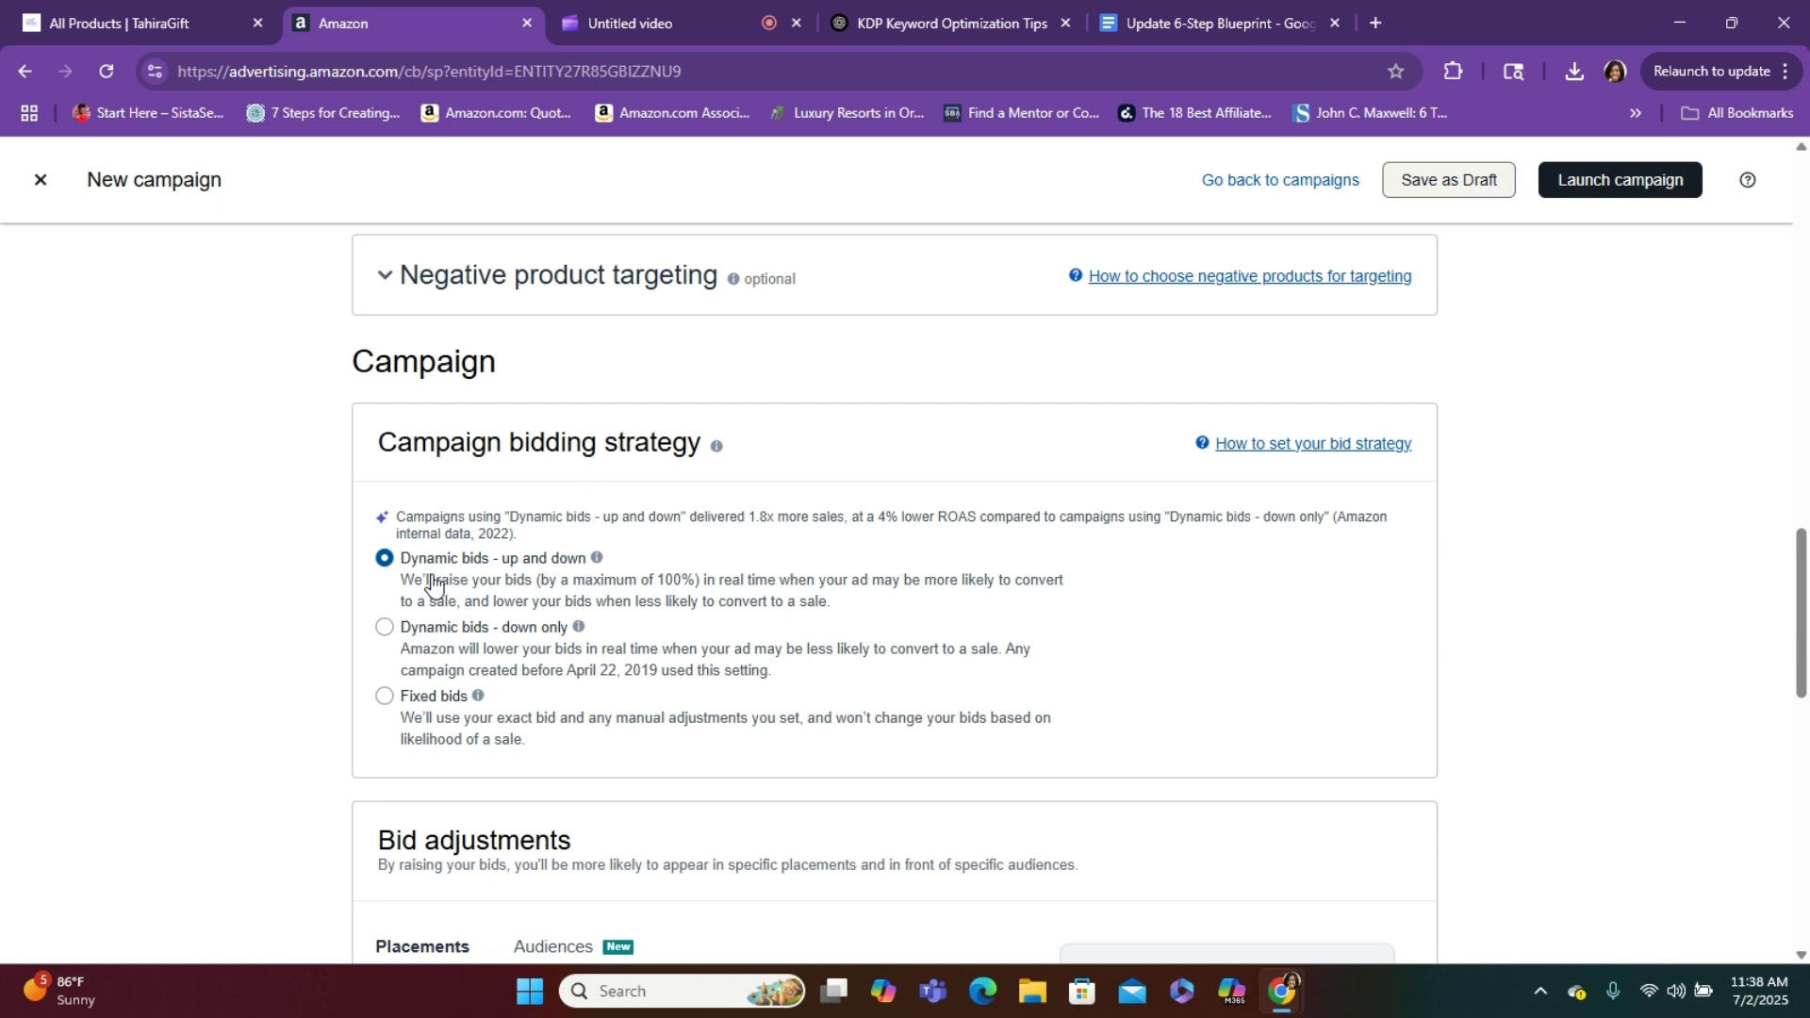
left_click(384, 629)
Replace the word "Campaign" in the campaign name with "6-Step Blueprint", keeping the date and time suffix
left_click_drag(1803, 545, 1780, 755)
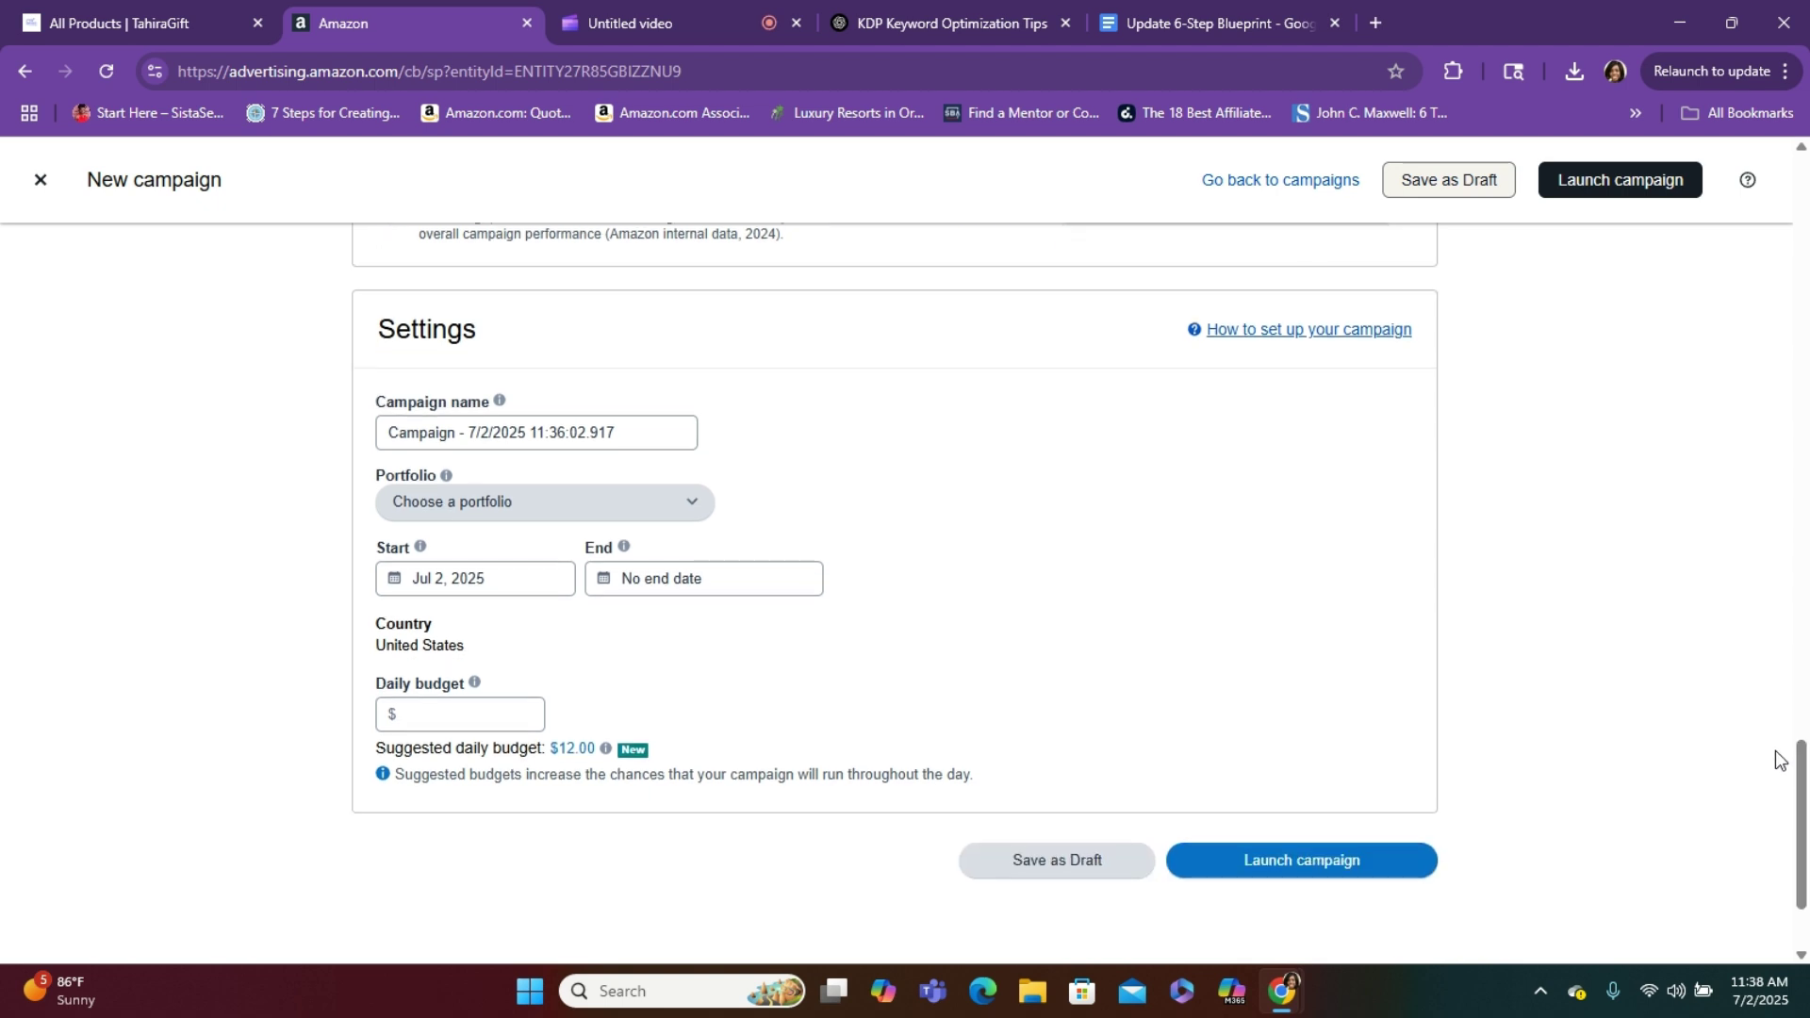
left_click(457, 435)
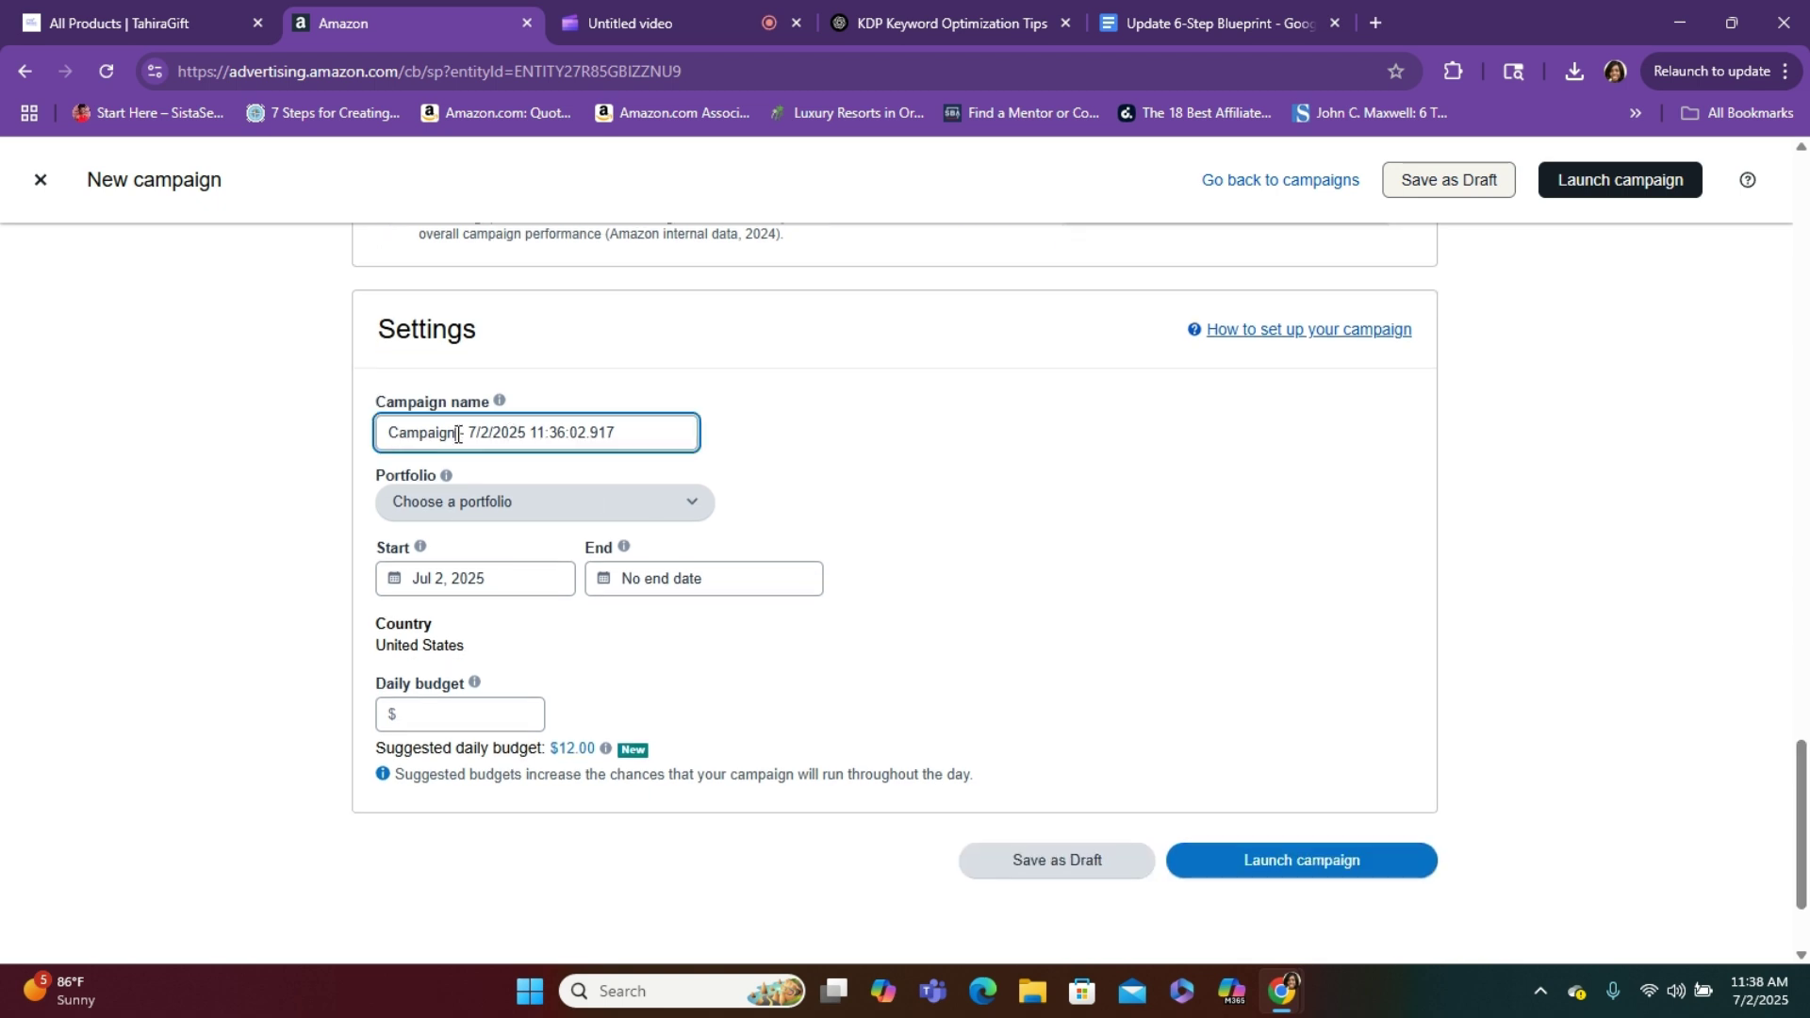
key("BackSpace")
key("BackSpace")
key("BackSpace")
key("BackSpace")
key("BackSpace")
key("BackSpace")
key("BackSpace")
key("BackSpace")
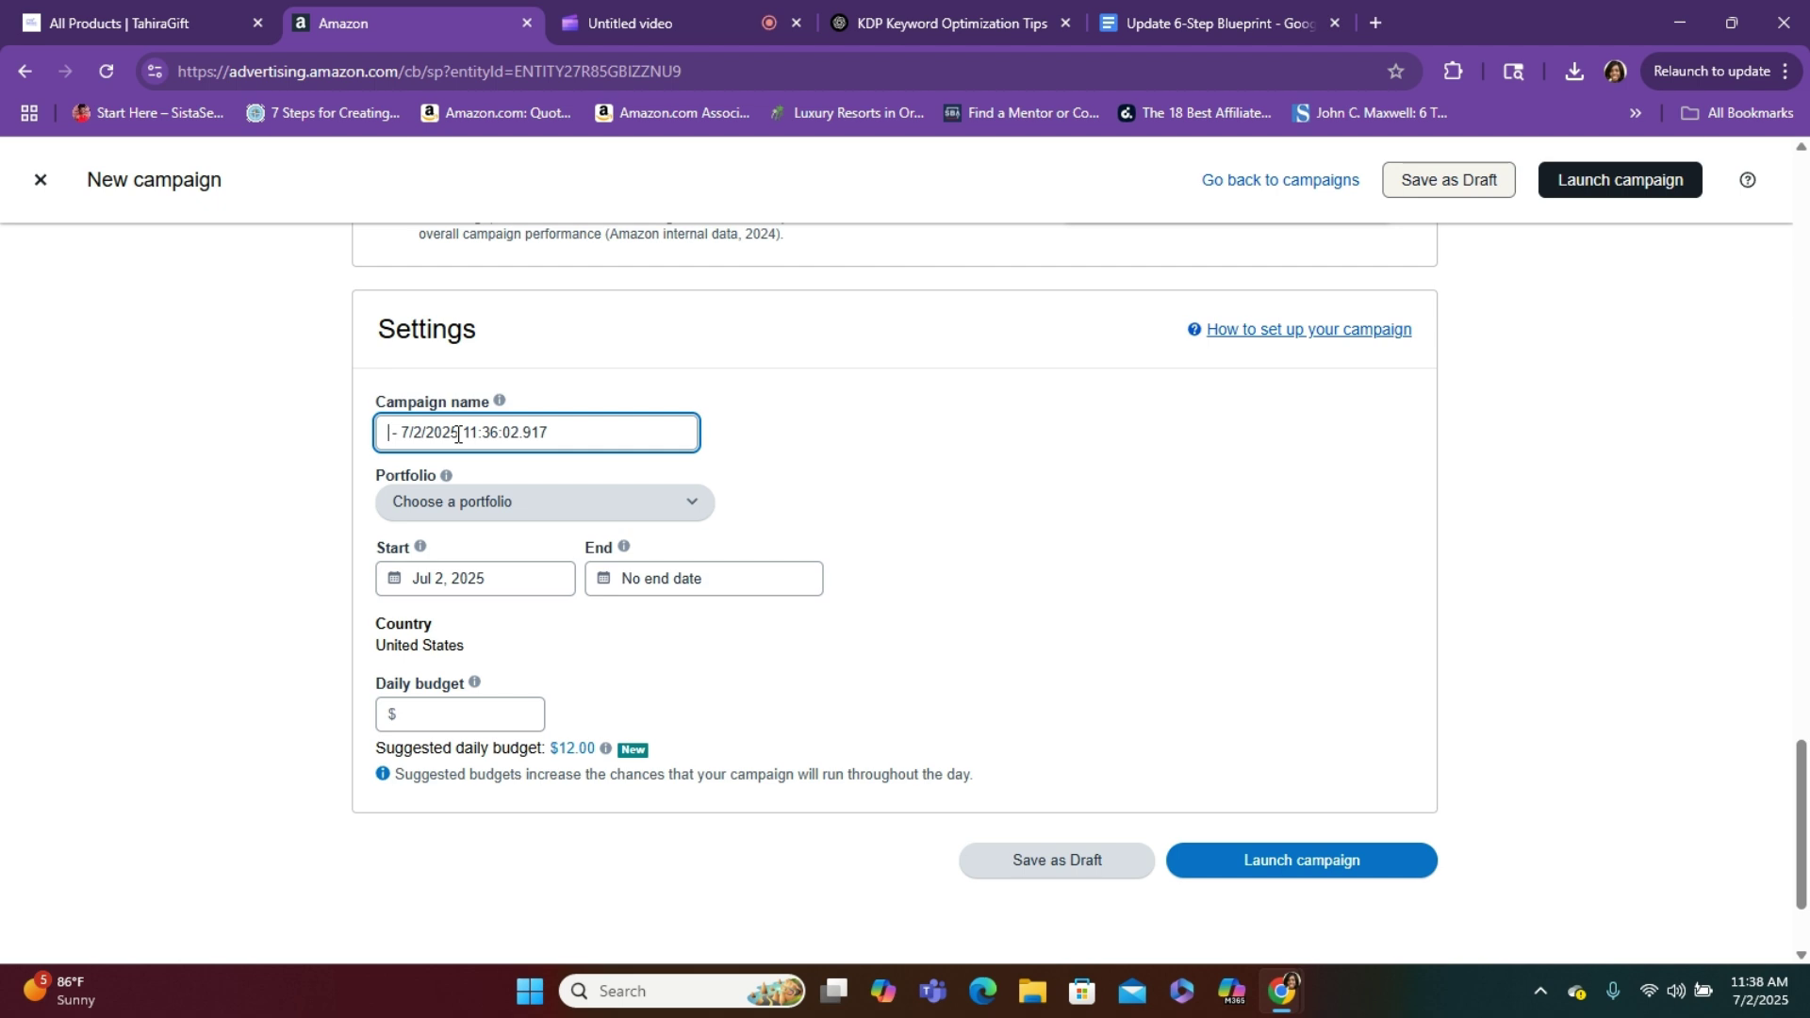
type("6-Step")
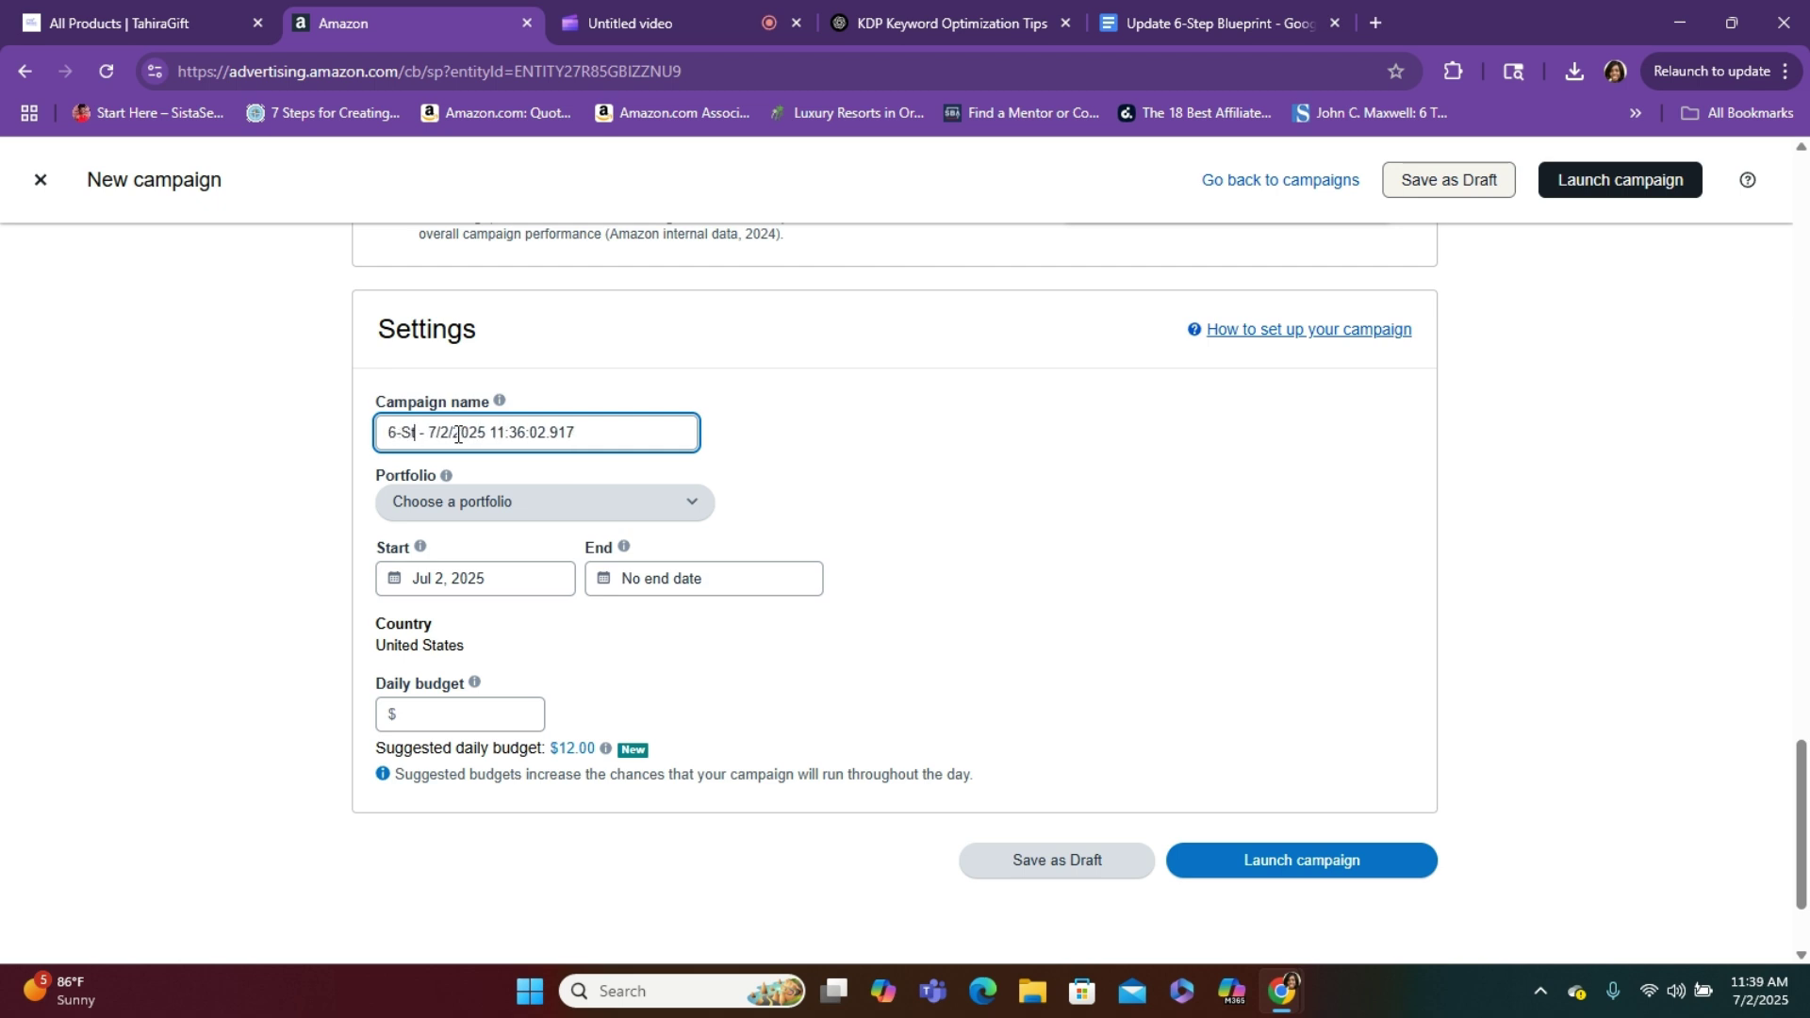
type(" Blue")
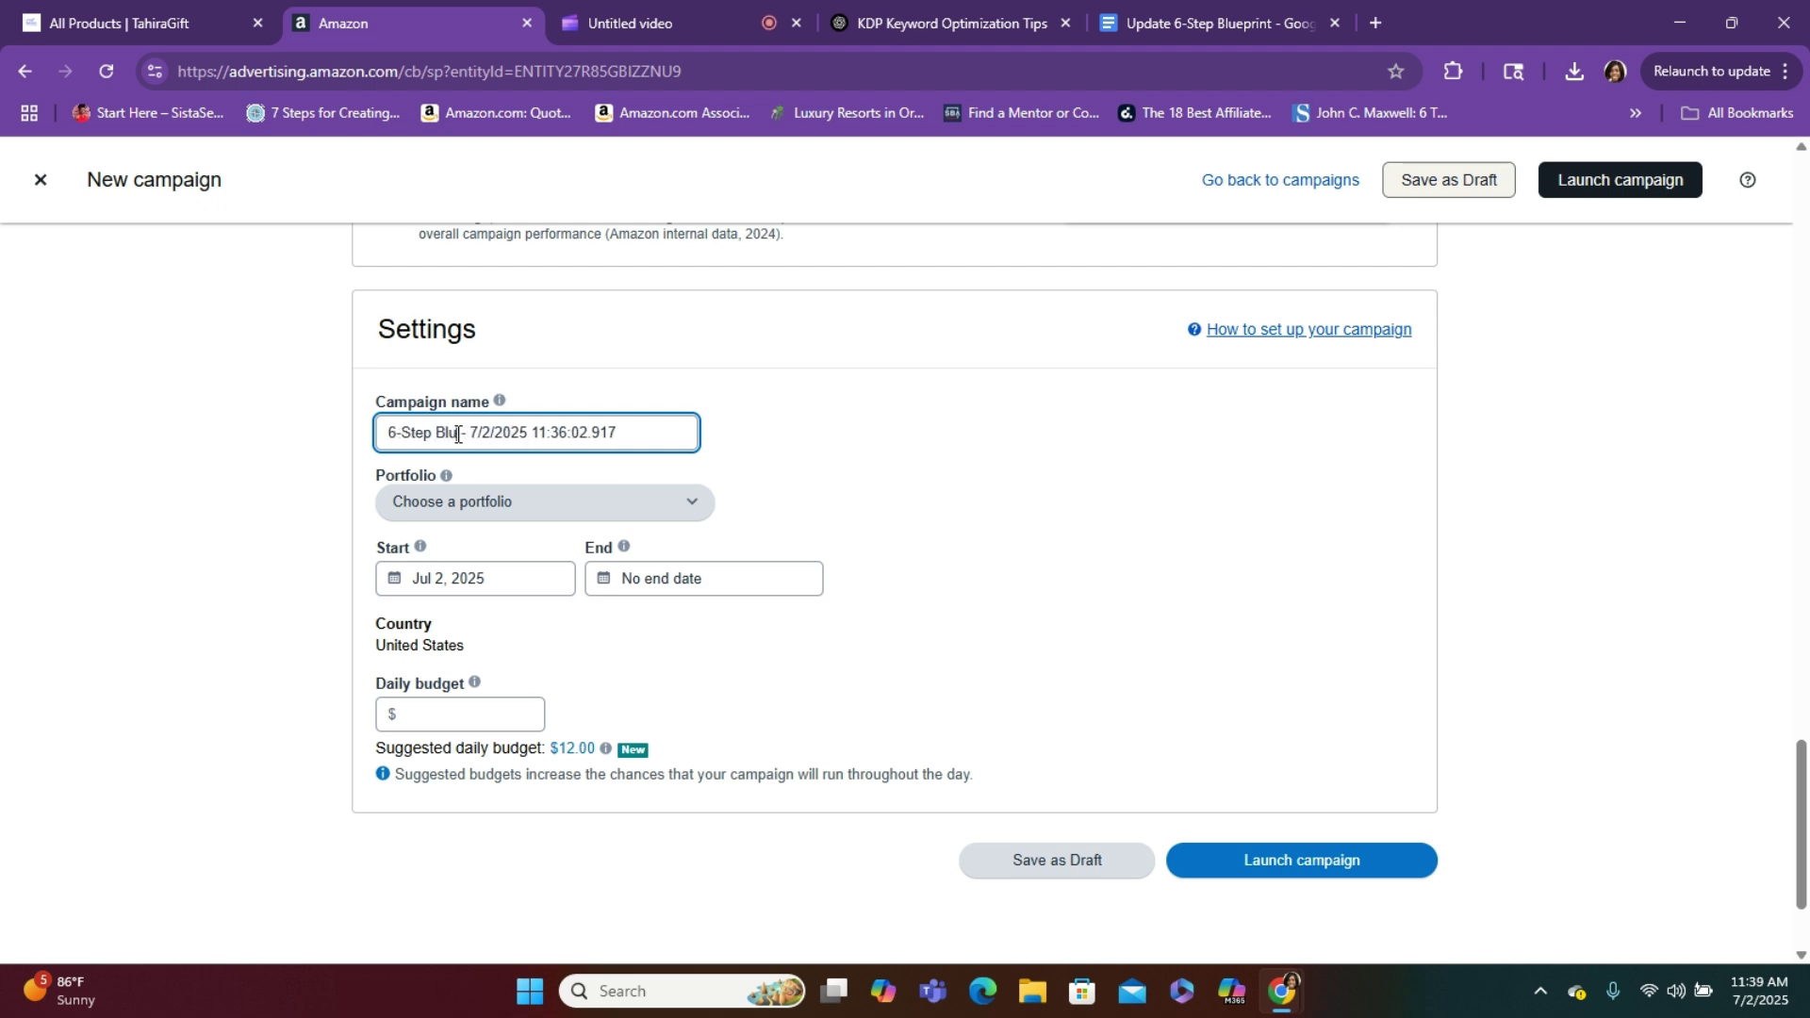
type("print")
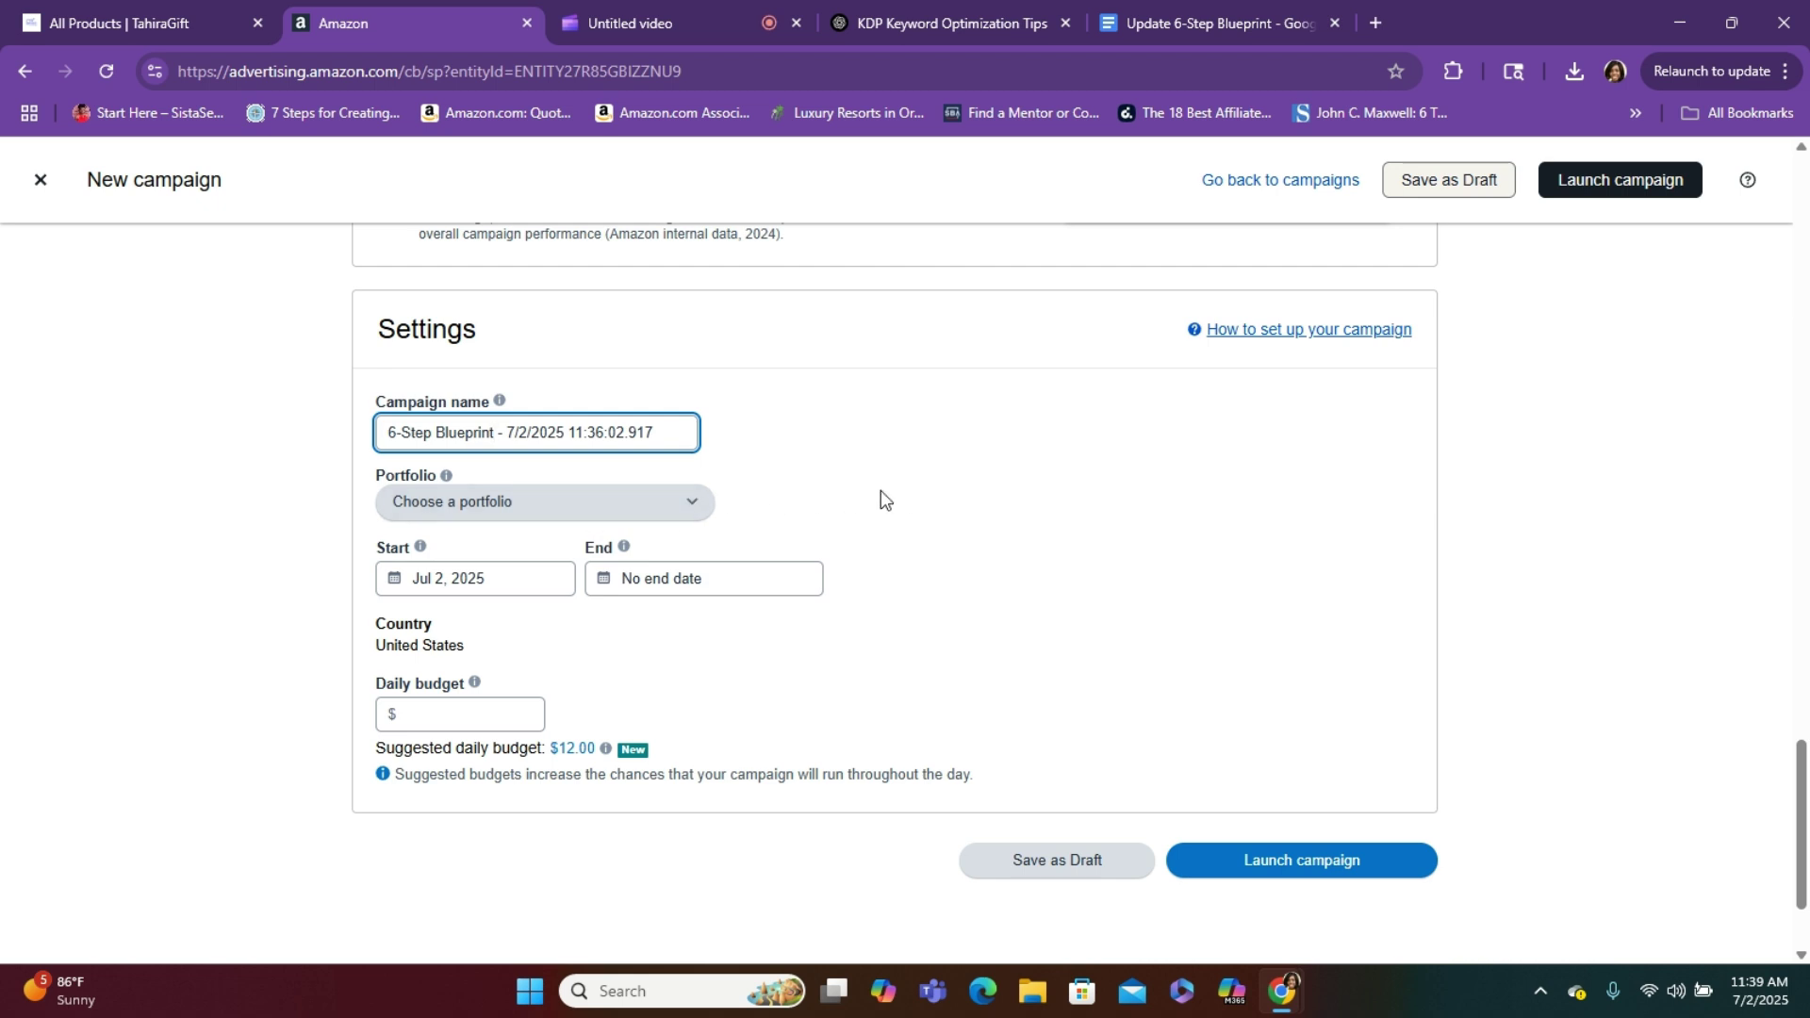
Leave the portfolio unselected and set the campaign's end date to July 31, 2025
left_click(701, 505)
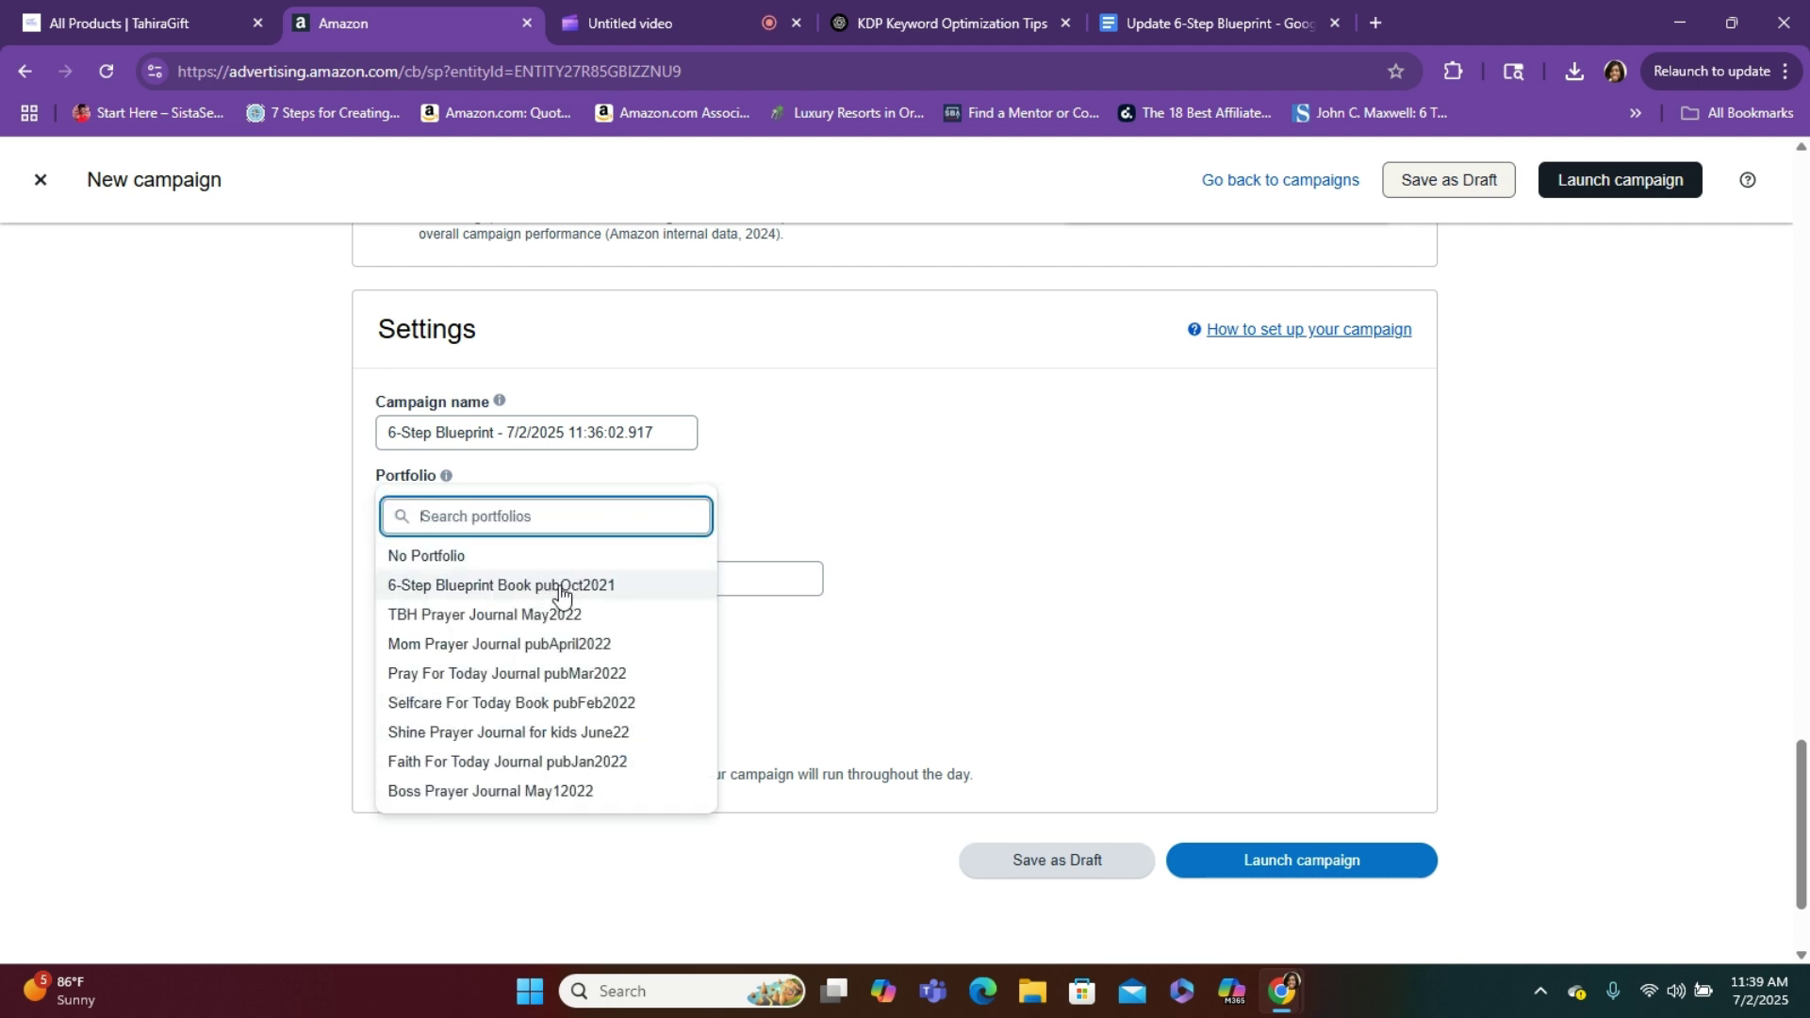
left_click(816, 443)
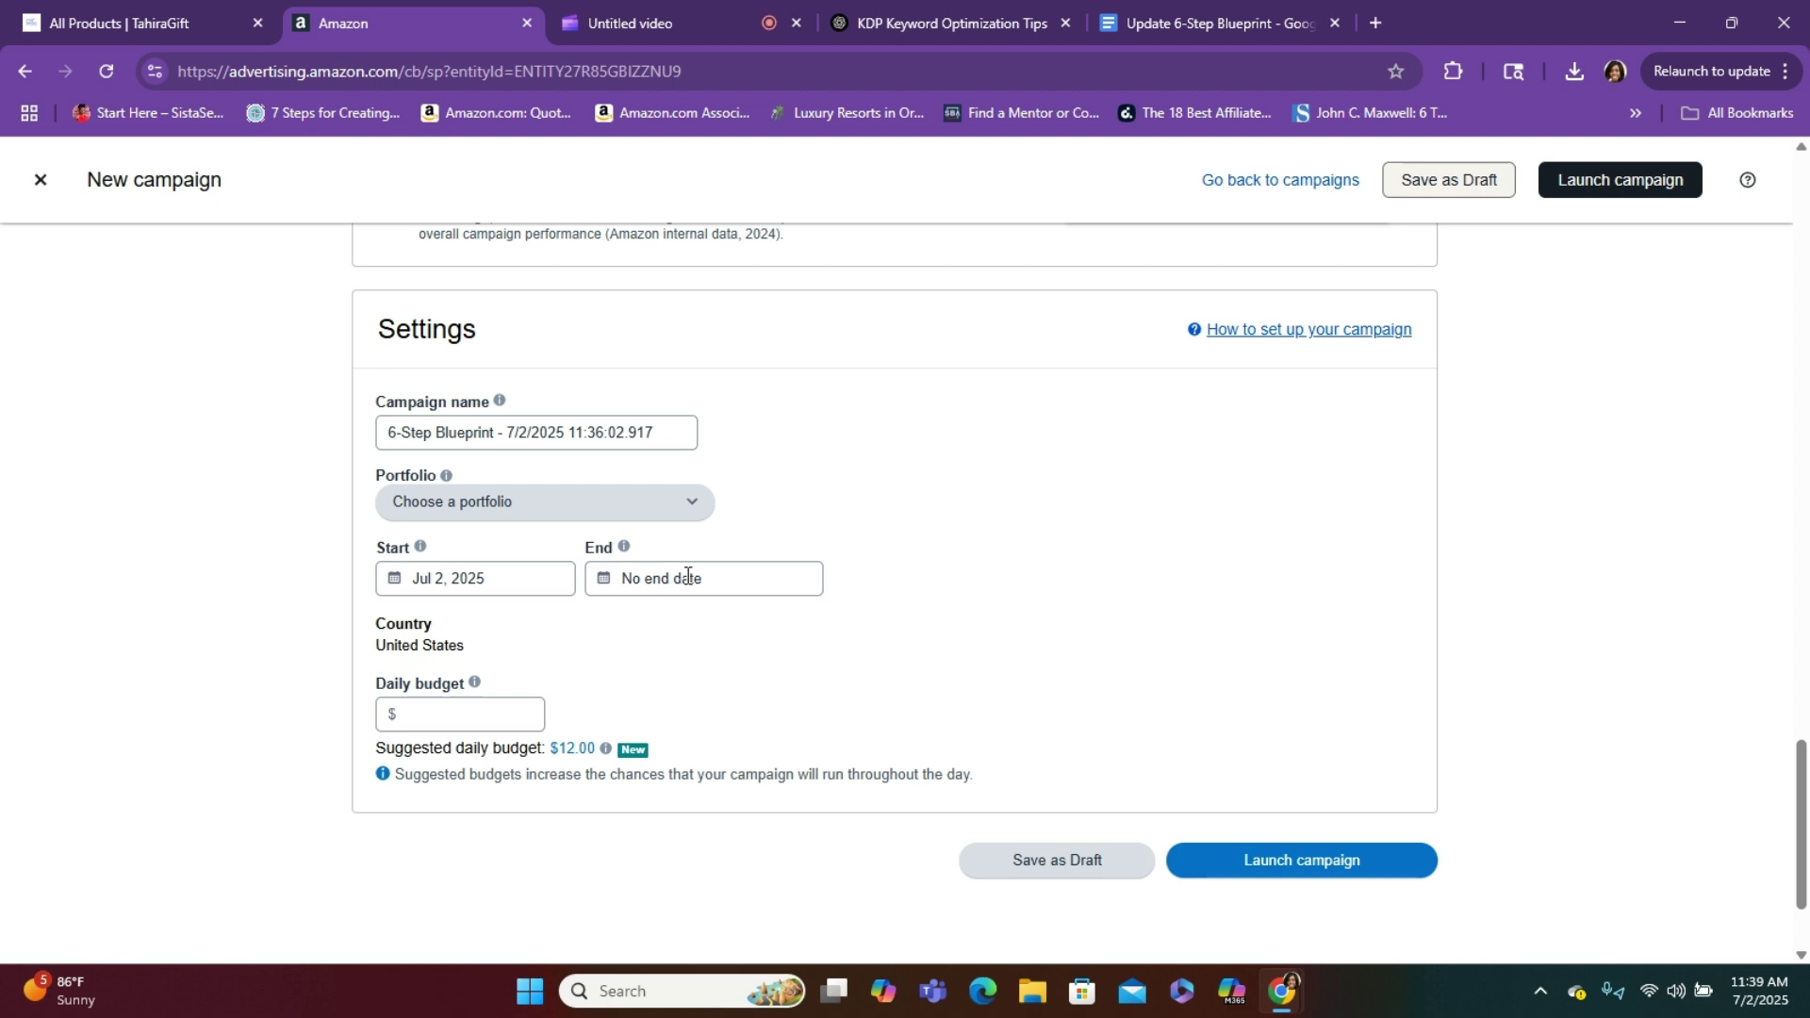
left_click(687, 576)
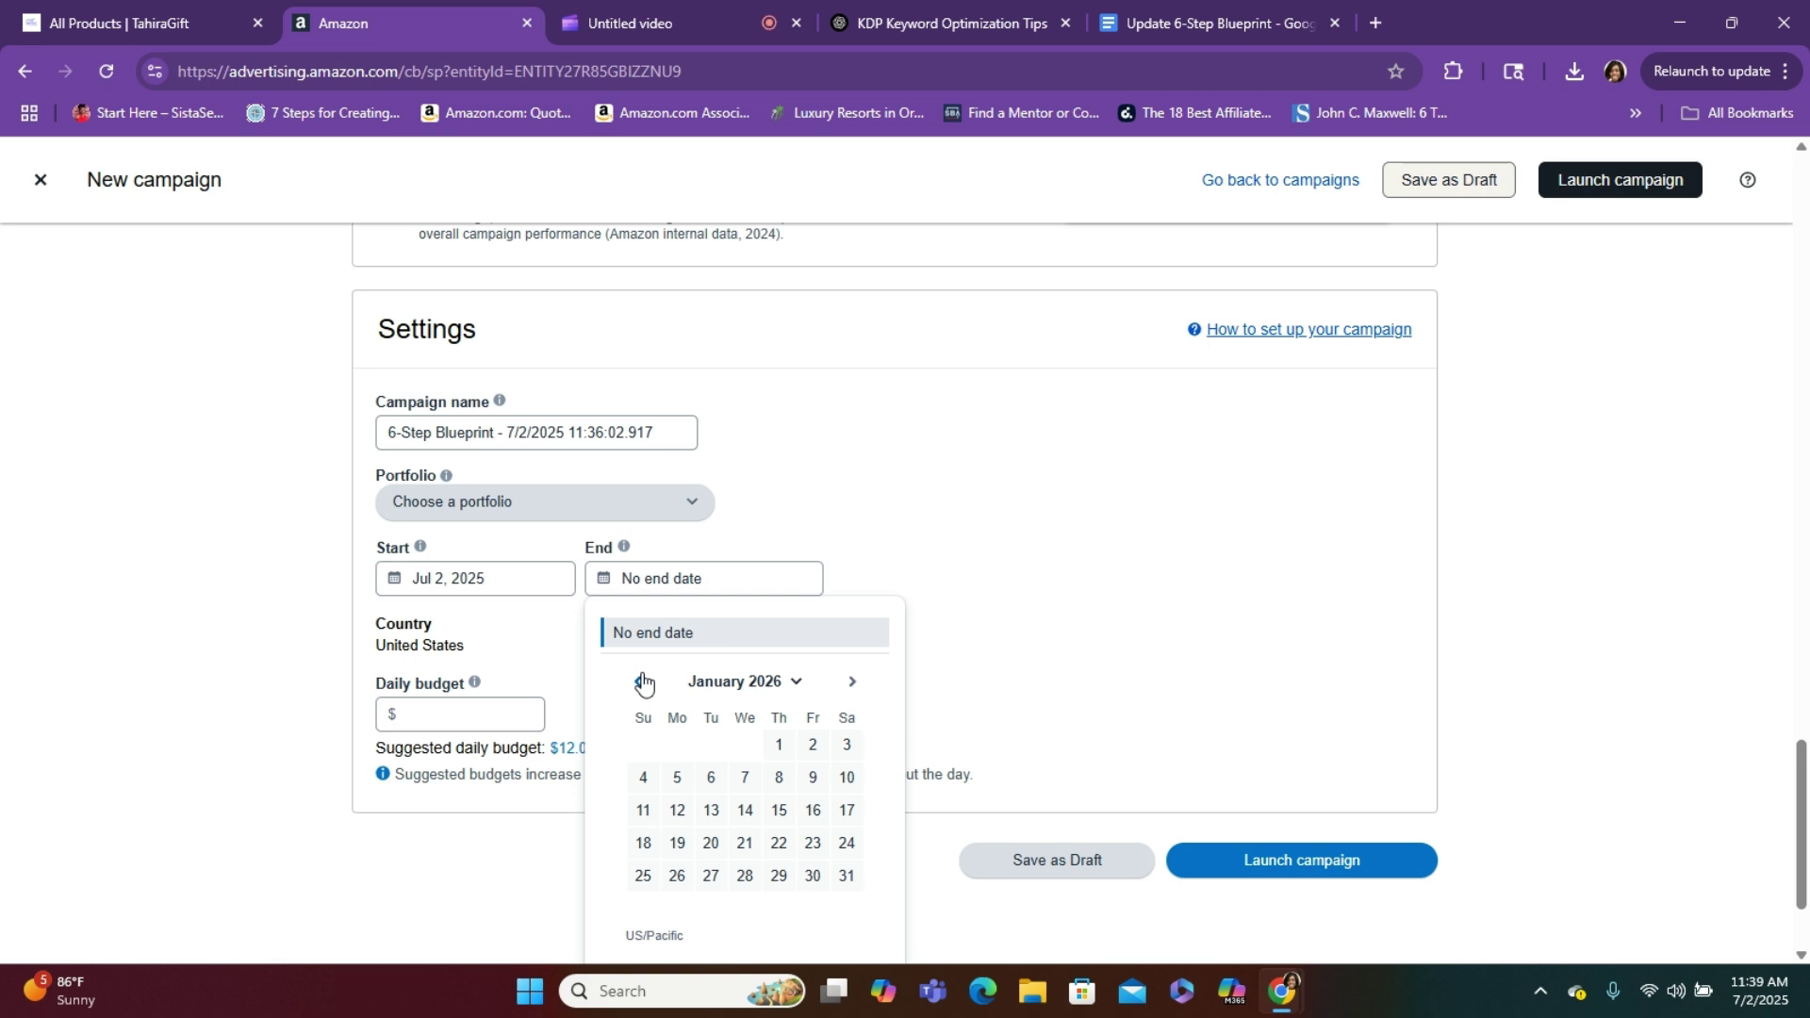
left_click(643, 680)
left_click(643, 680)
left_click(643, 681)
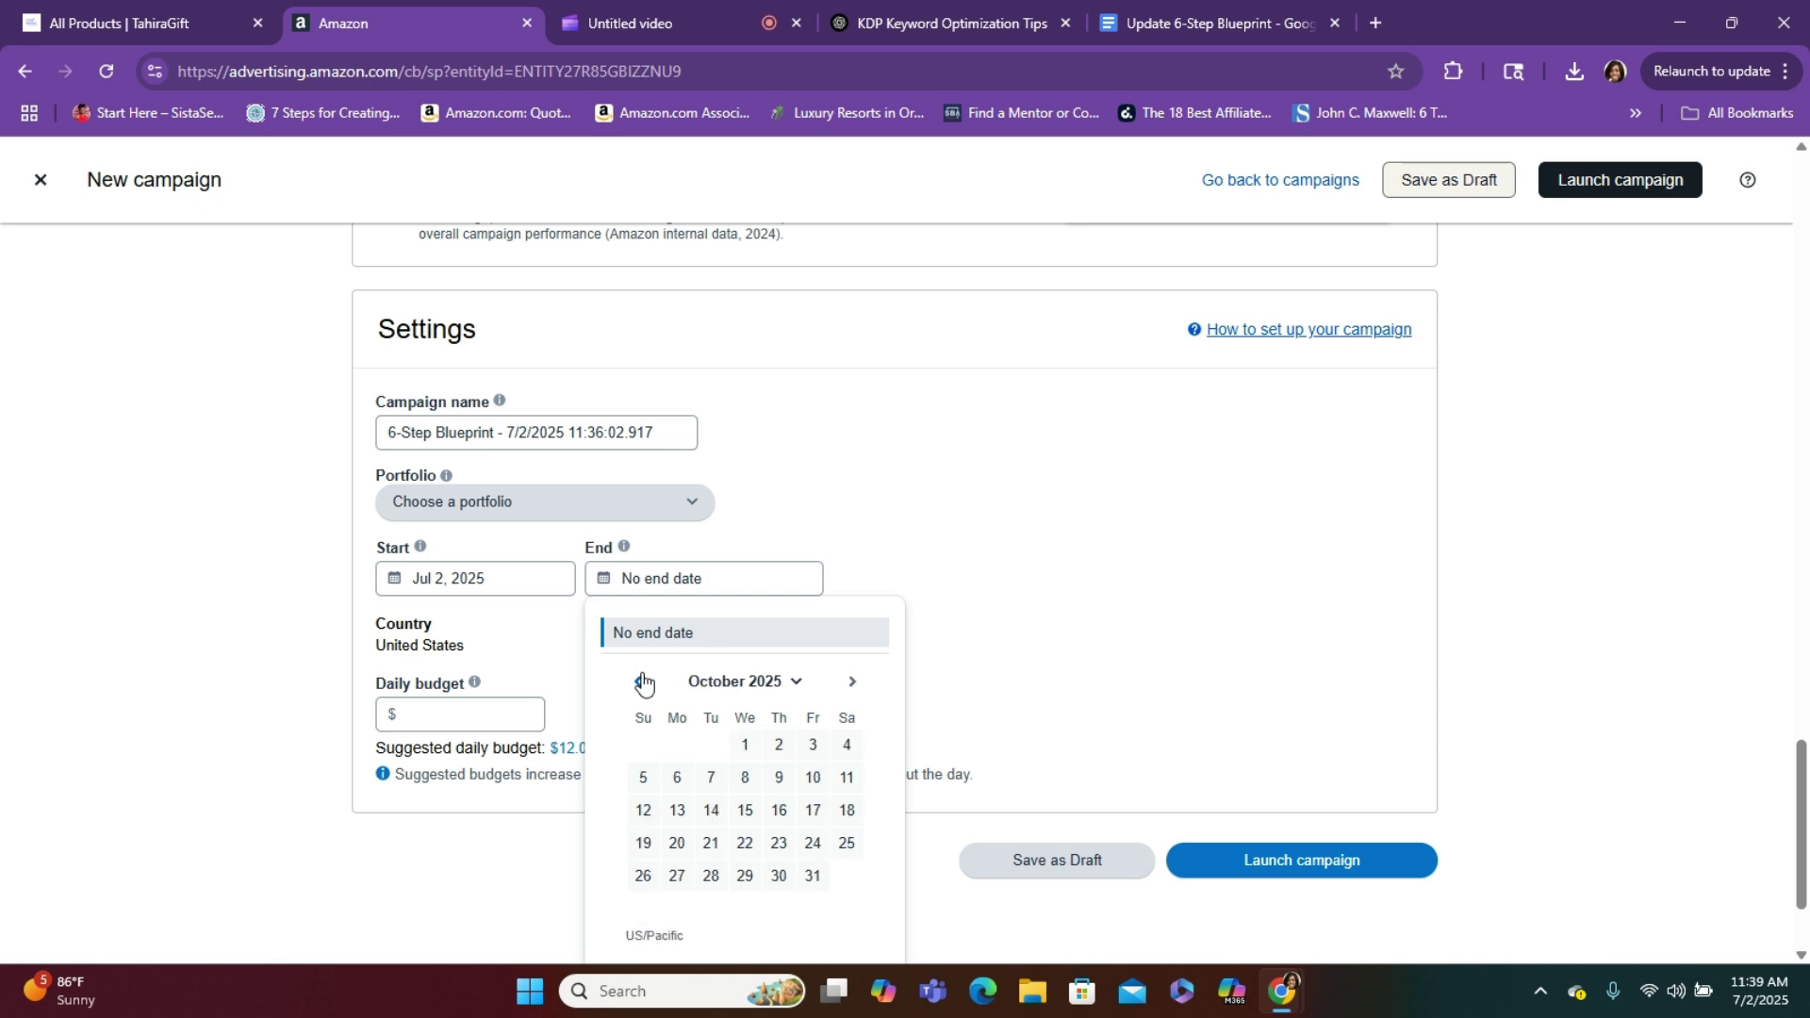
left_click(643, 681)
left_click(642, 681)
left_click(643, 680)
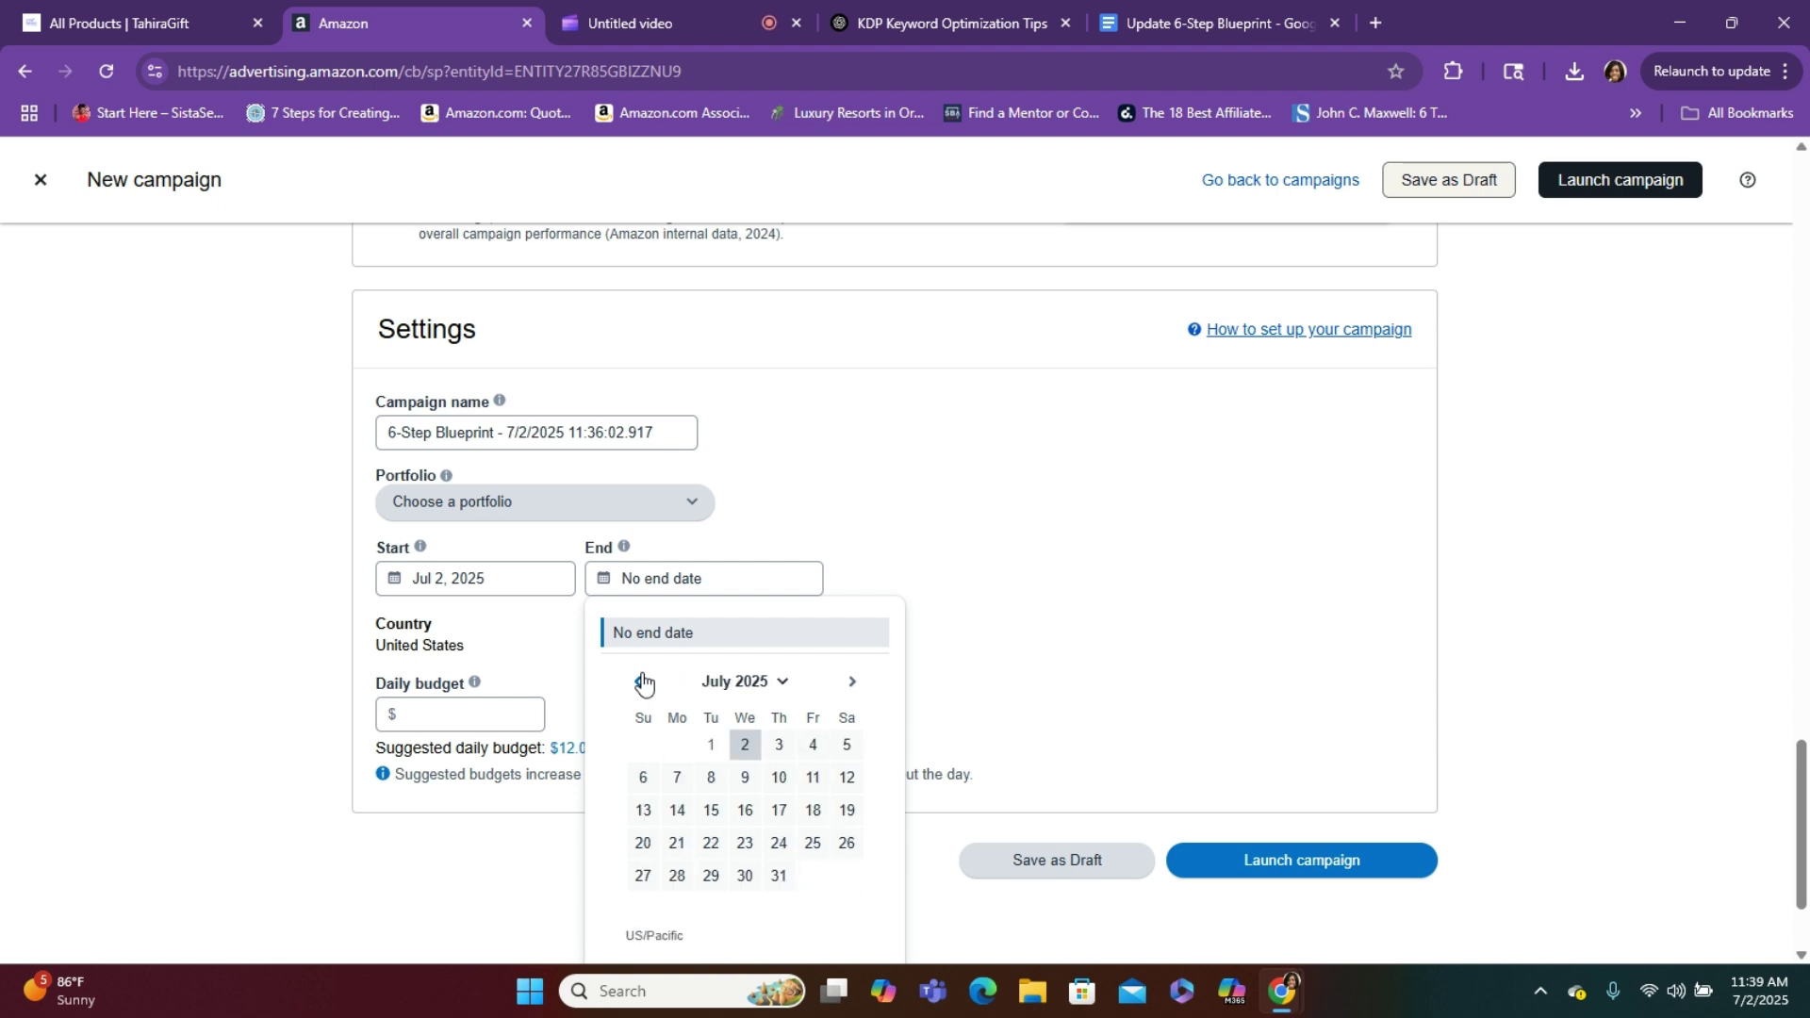
left_click(778, 876)
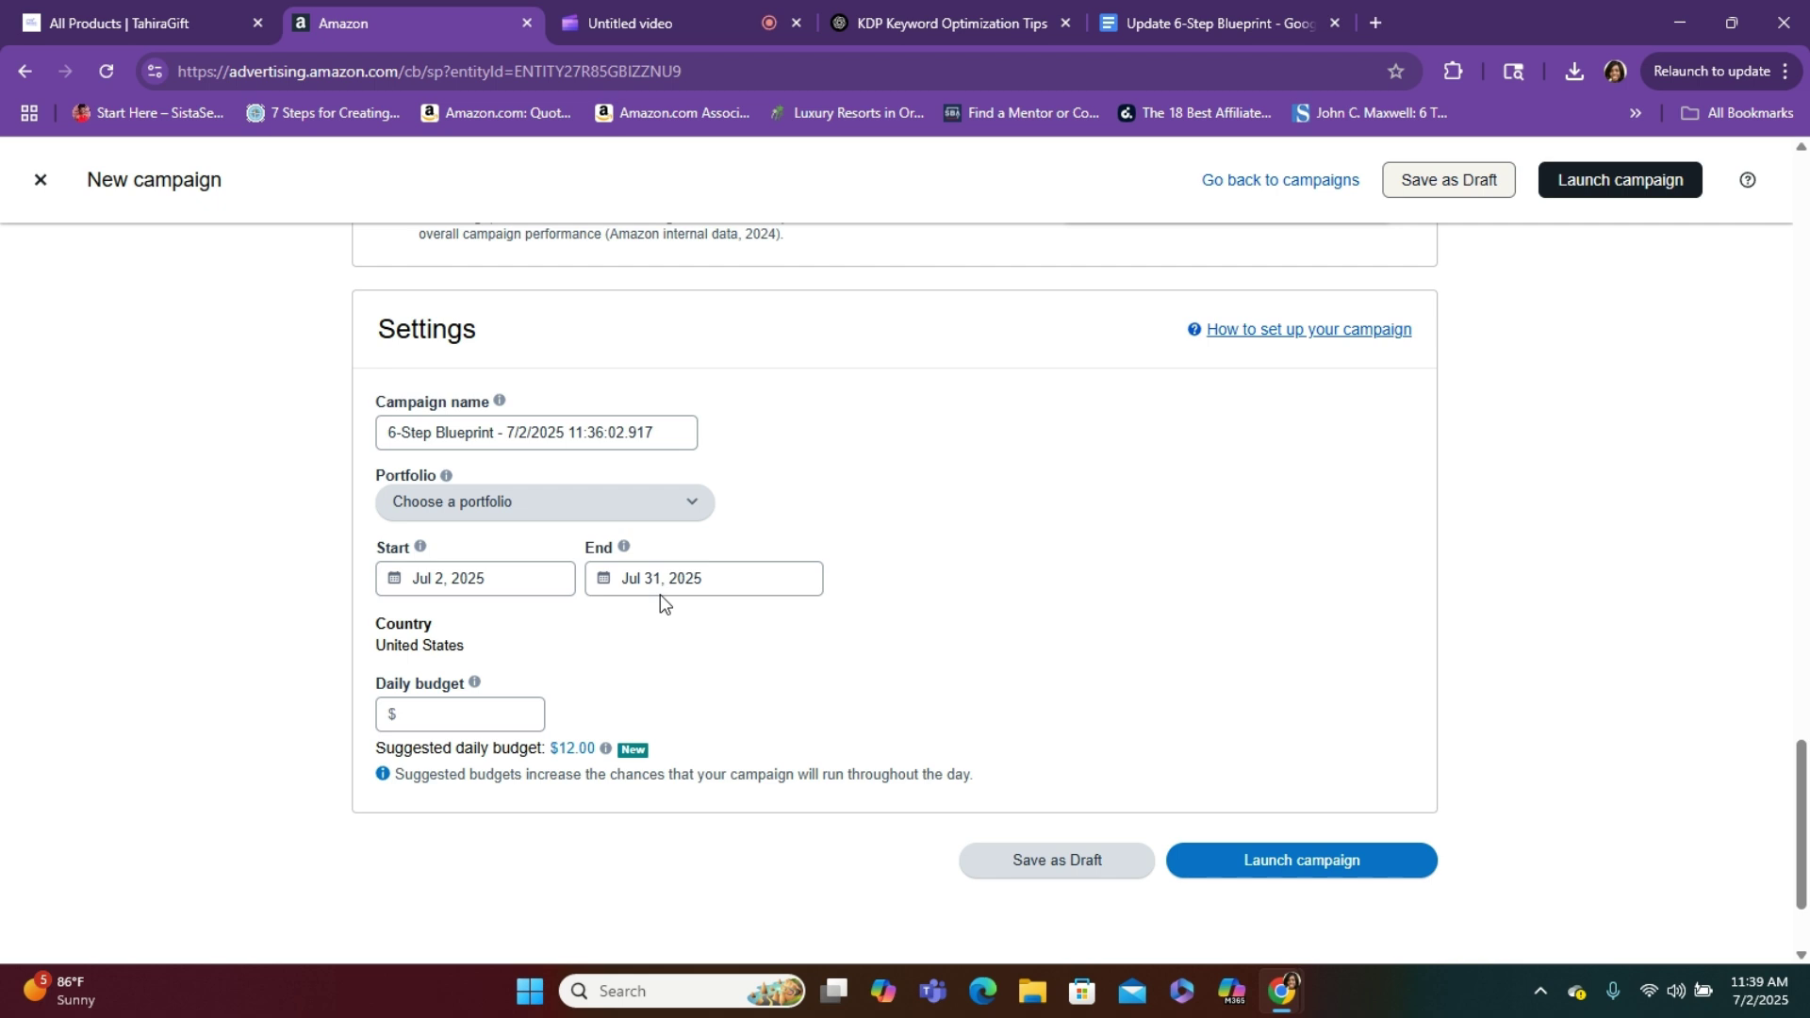
Set the campaign's daily budget to $12.00
type("1")
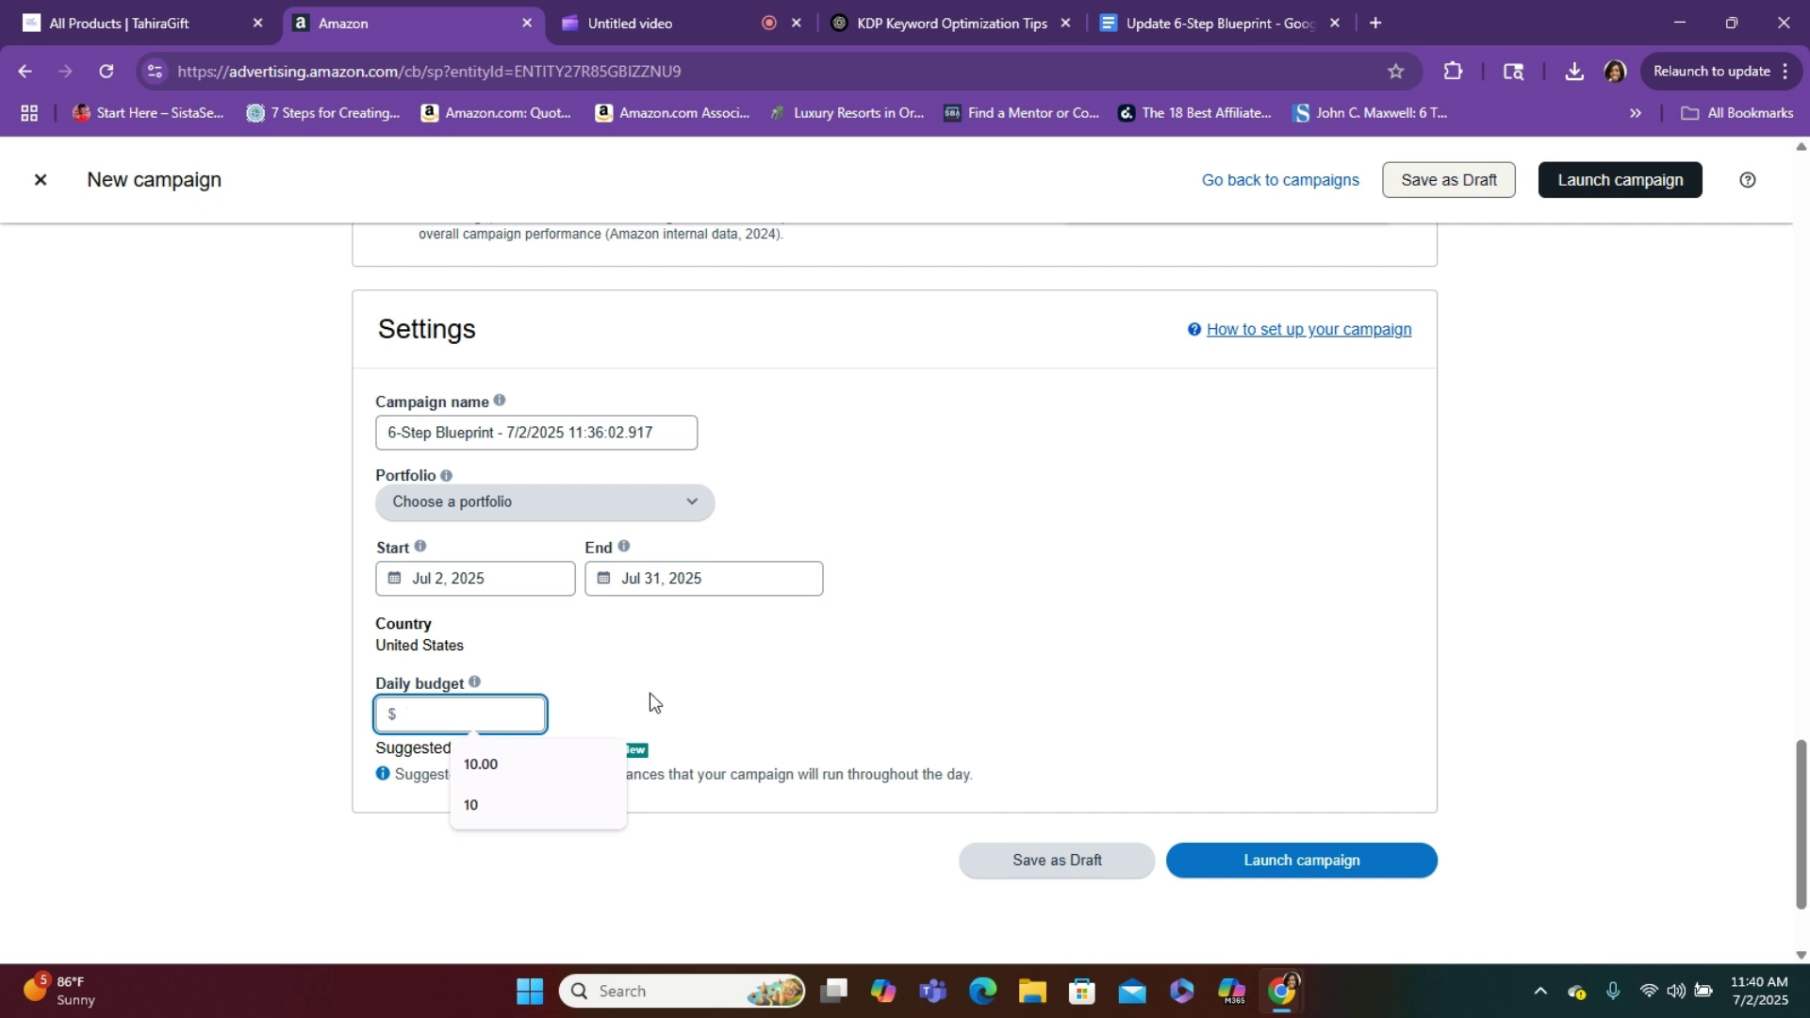
left_click(656, 701)
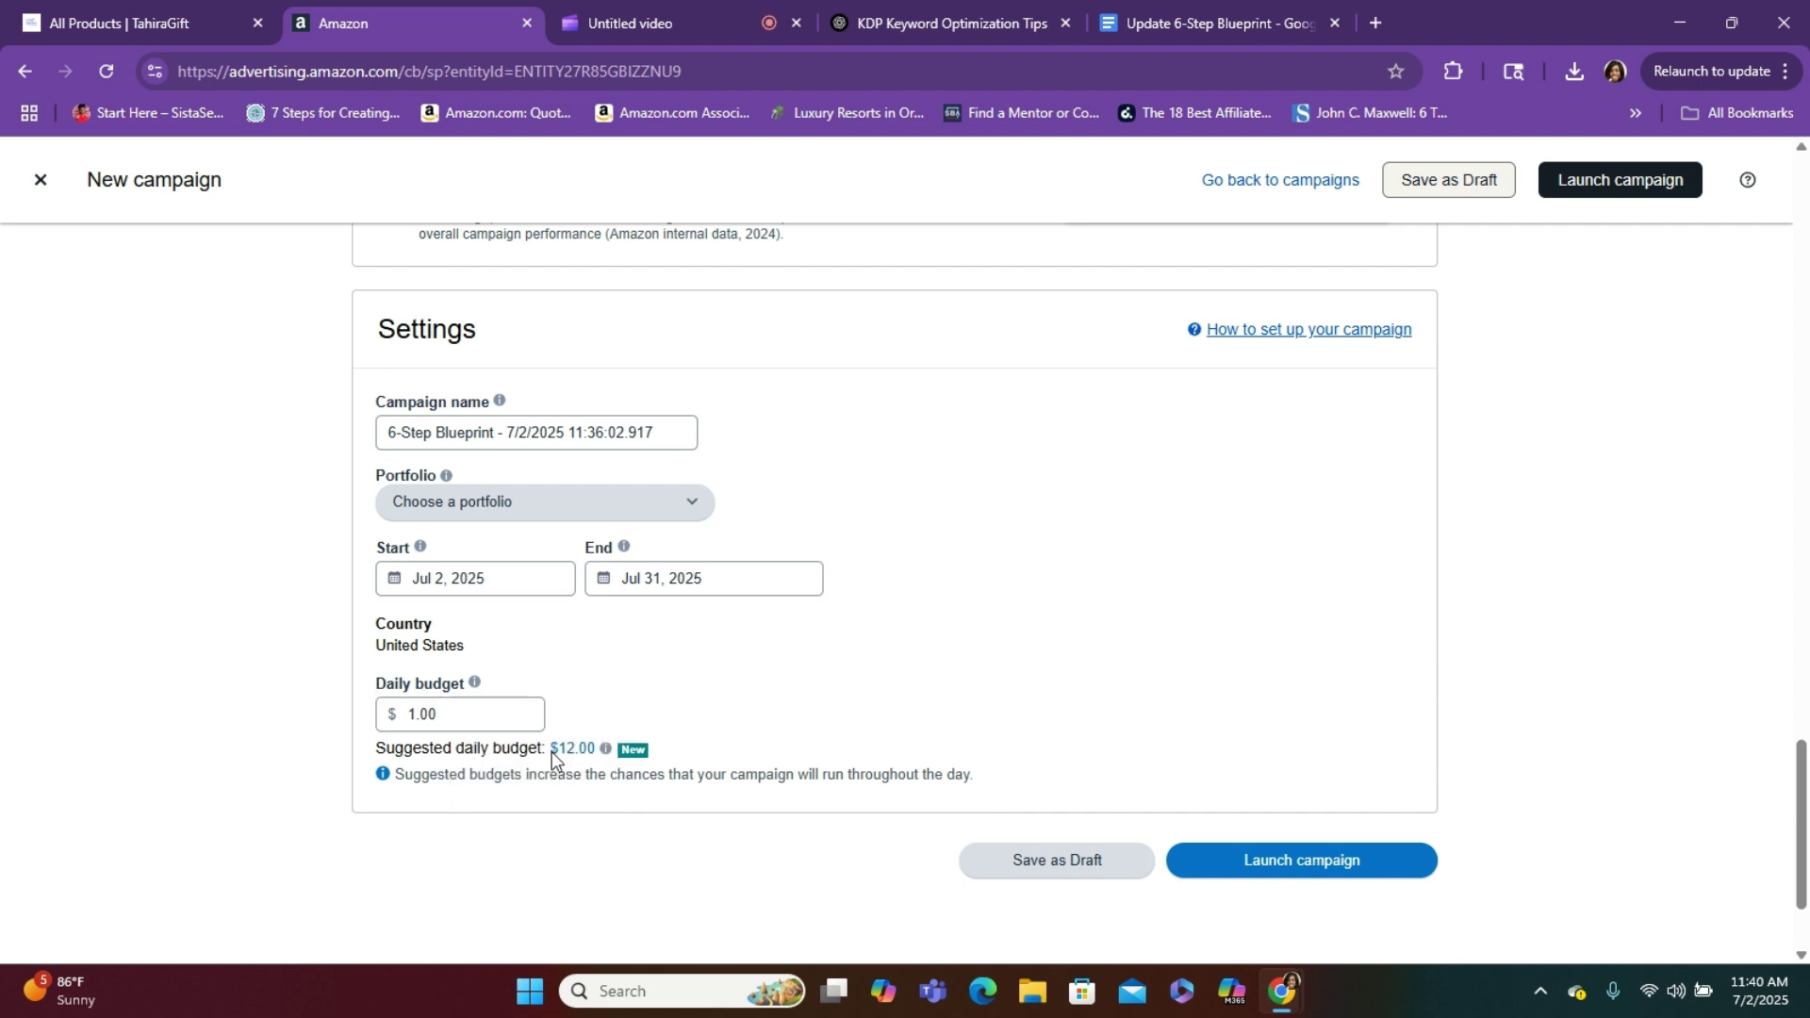
left_click(456, 724)
key("BackSpace")
key("BackSpace")
key("BackSpace")
type("2")
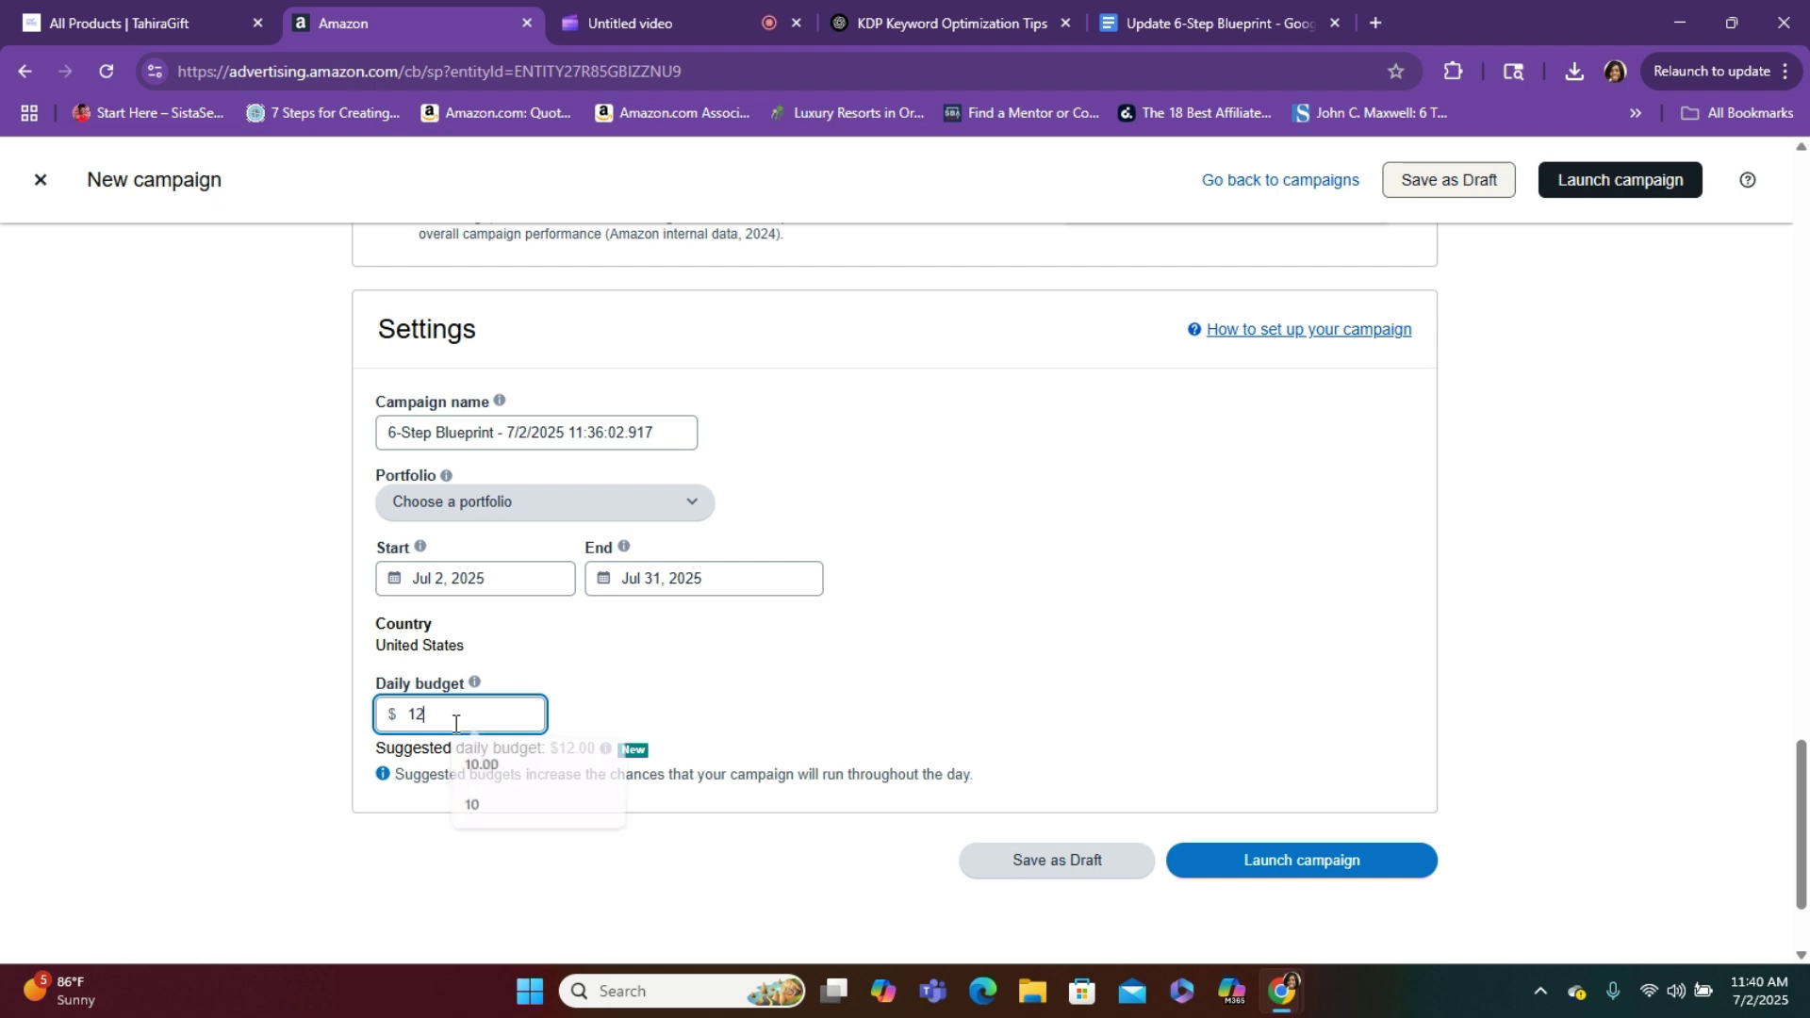
type(".00")
left_click(1044, 646)
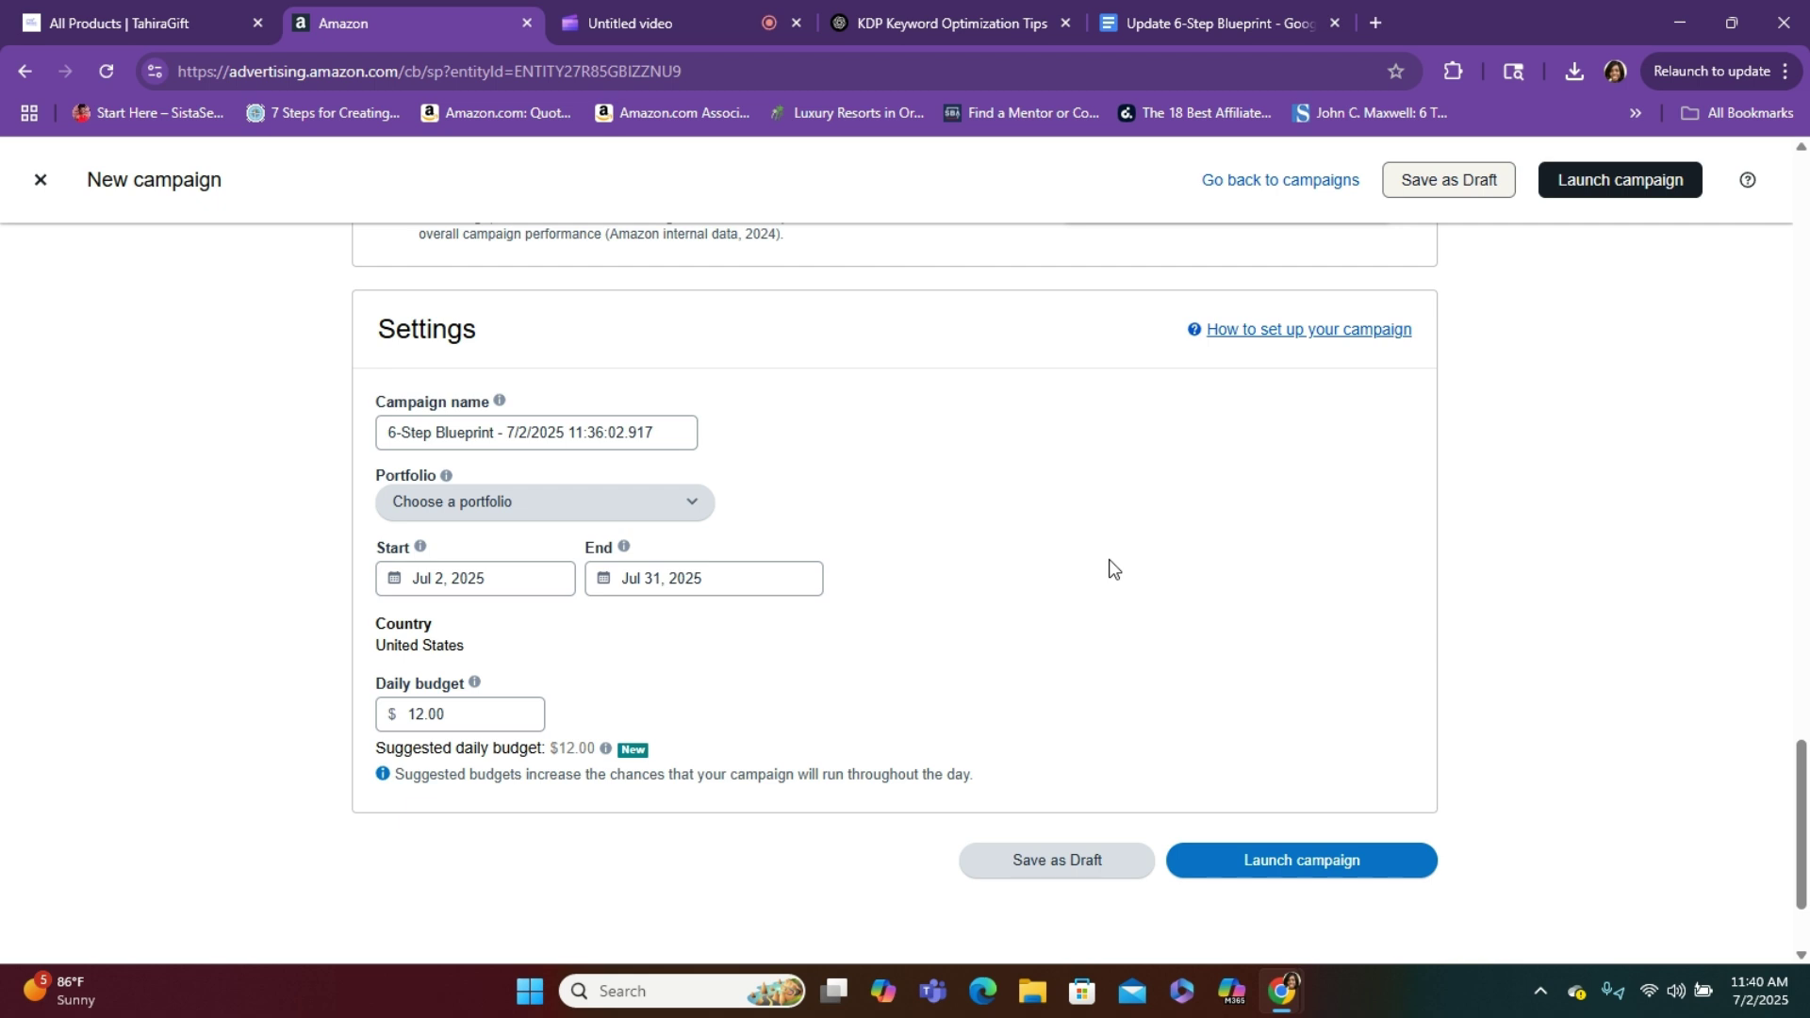
Launch the 6-Step Blueprint campaign and dismiss the confirmation notice
left_click(1303, 853)
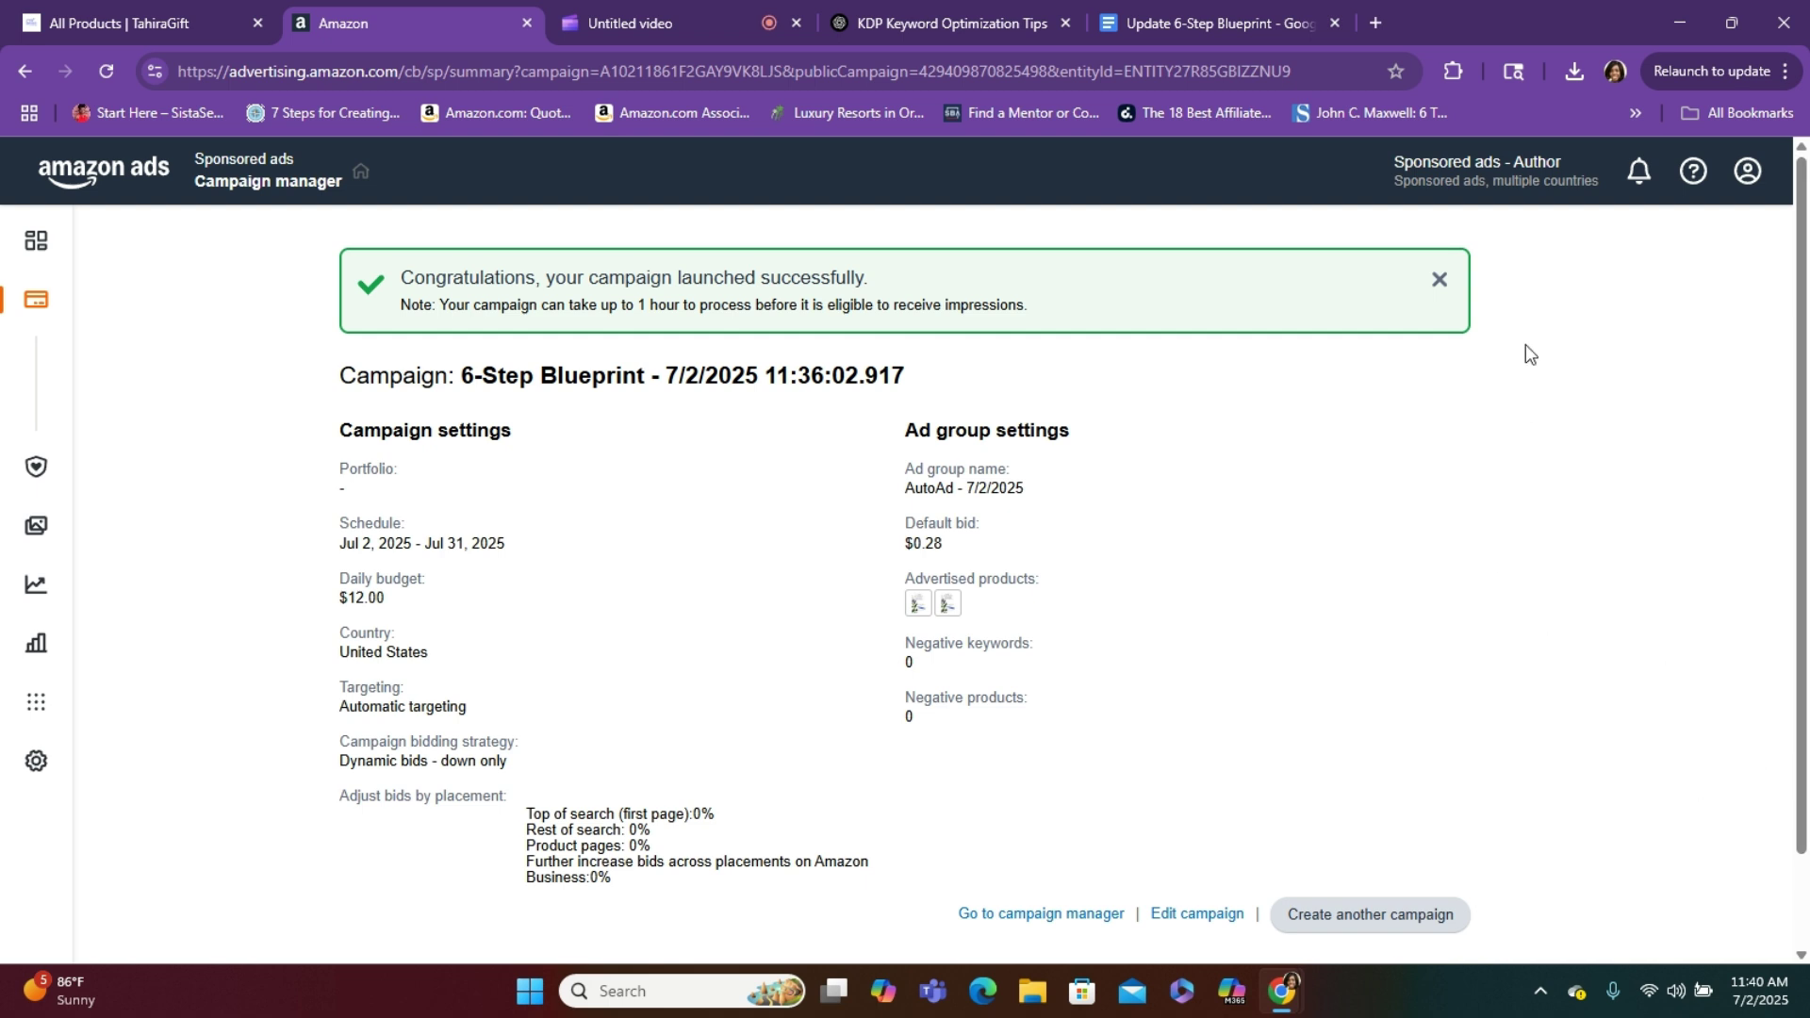
left_click(1439, 282)
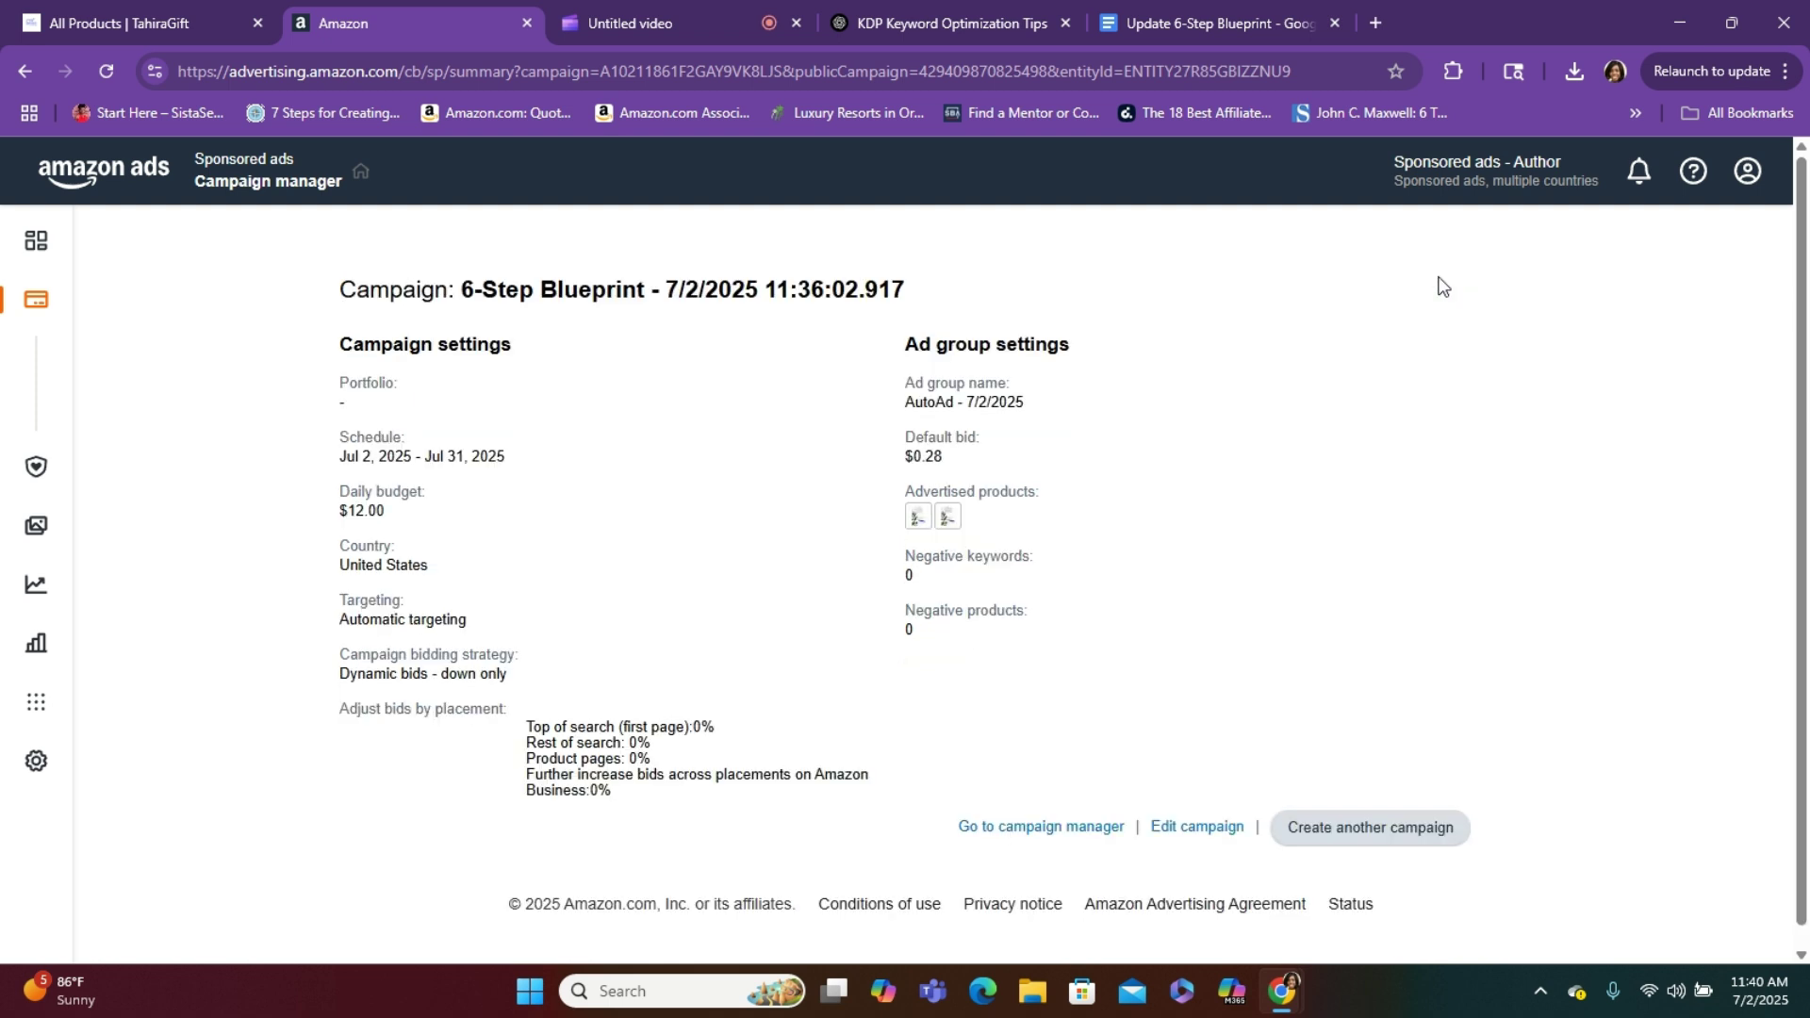
Start creating another campaign of the Sponsored Products type
left_click(923, 3)
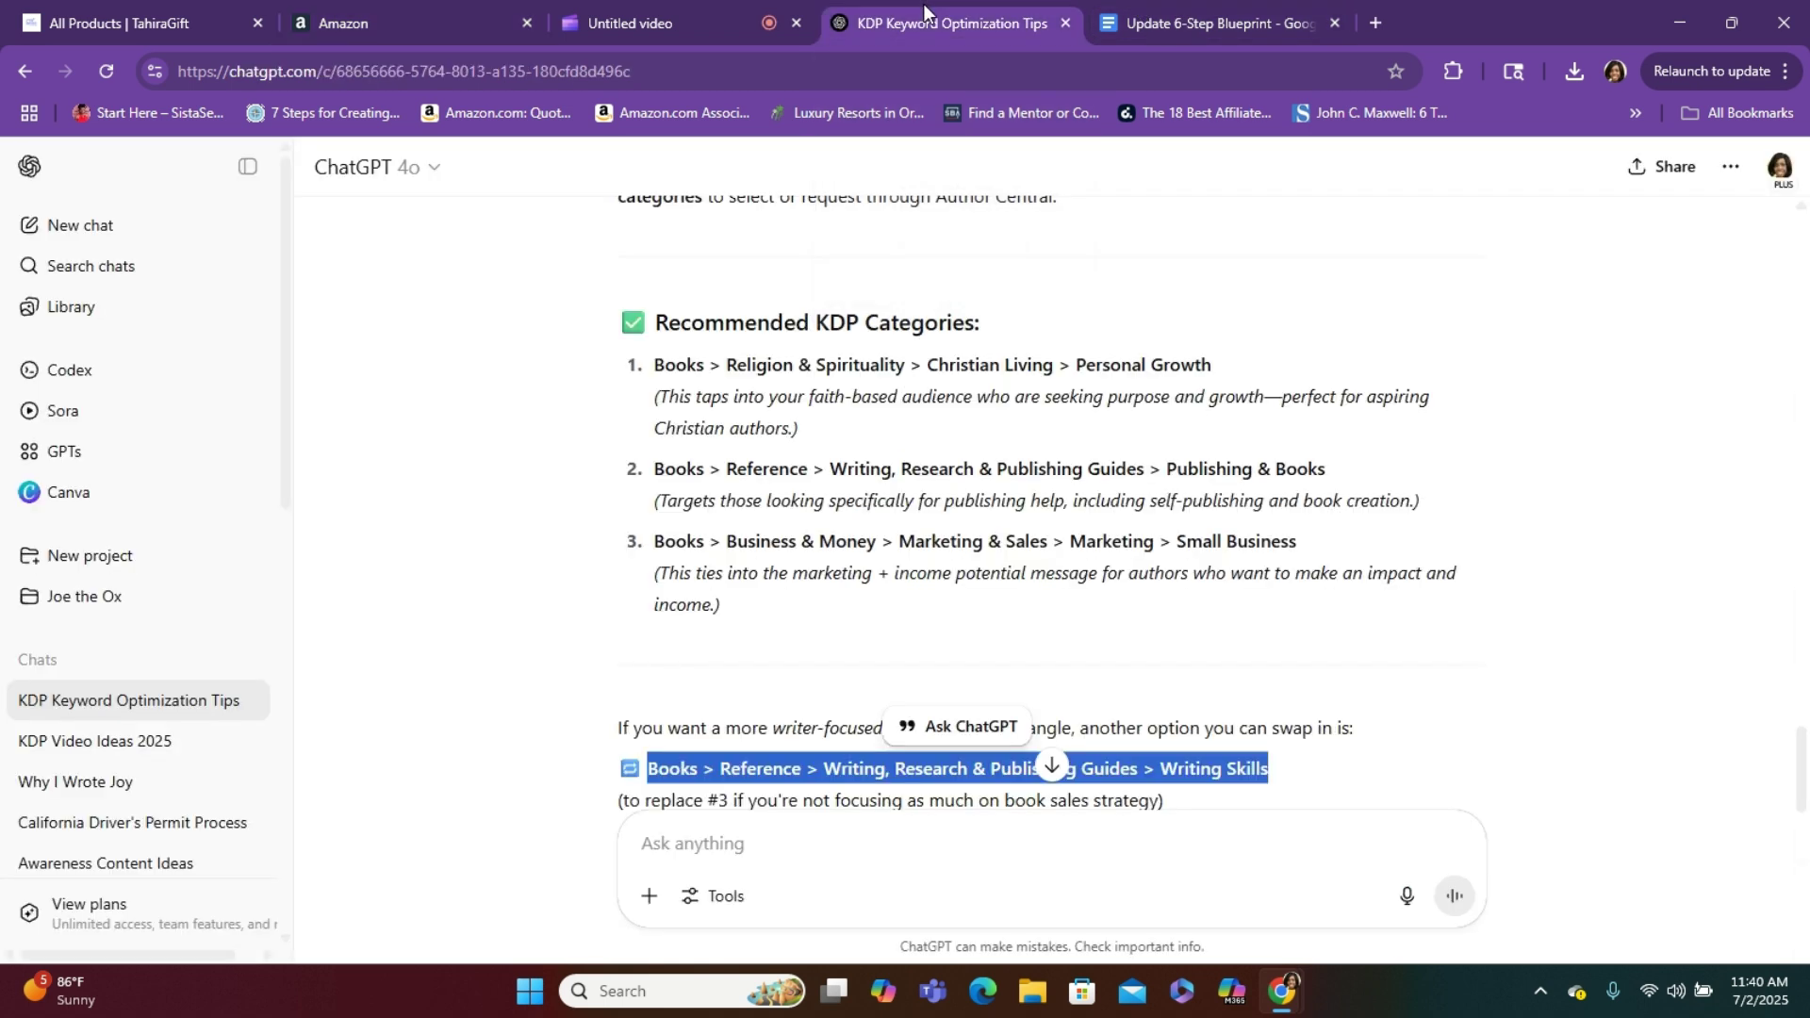
left_click(386, 17)
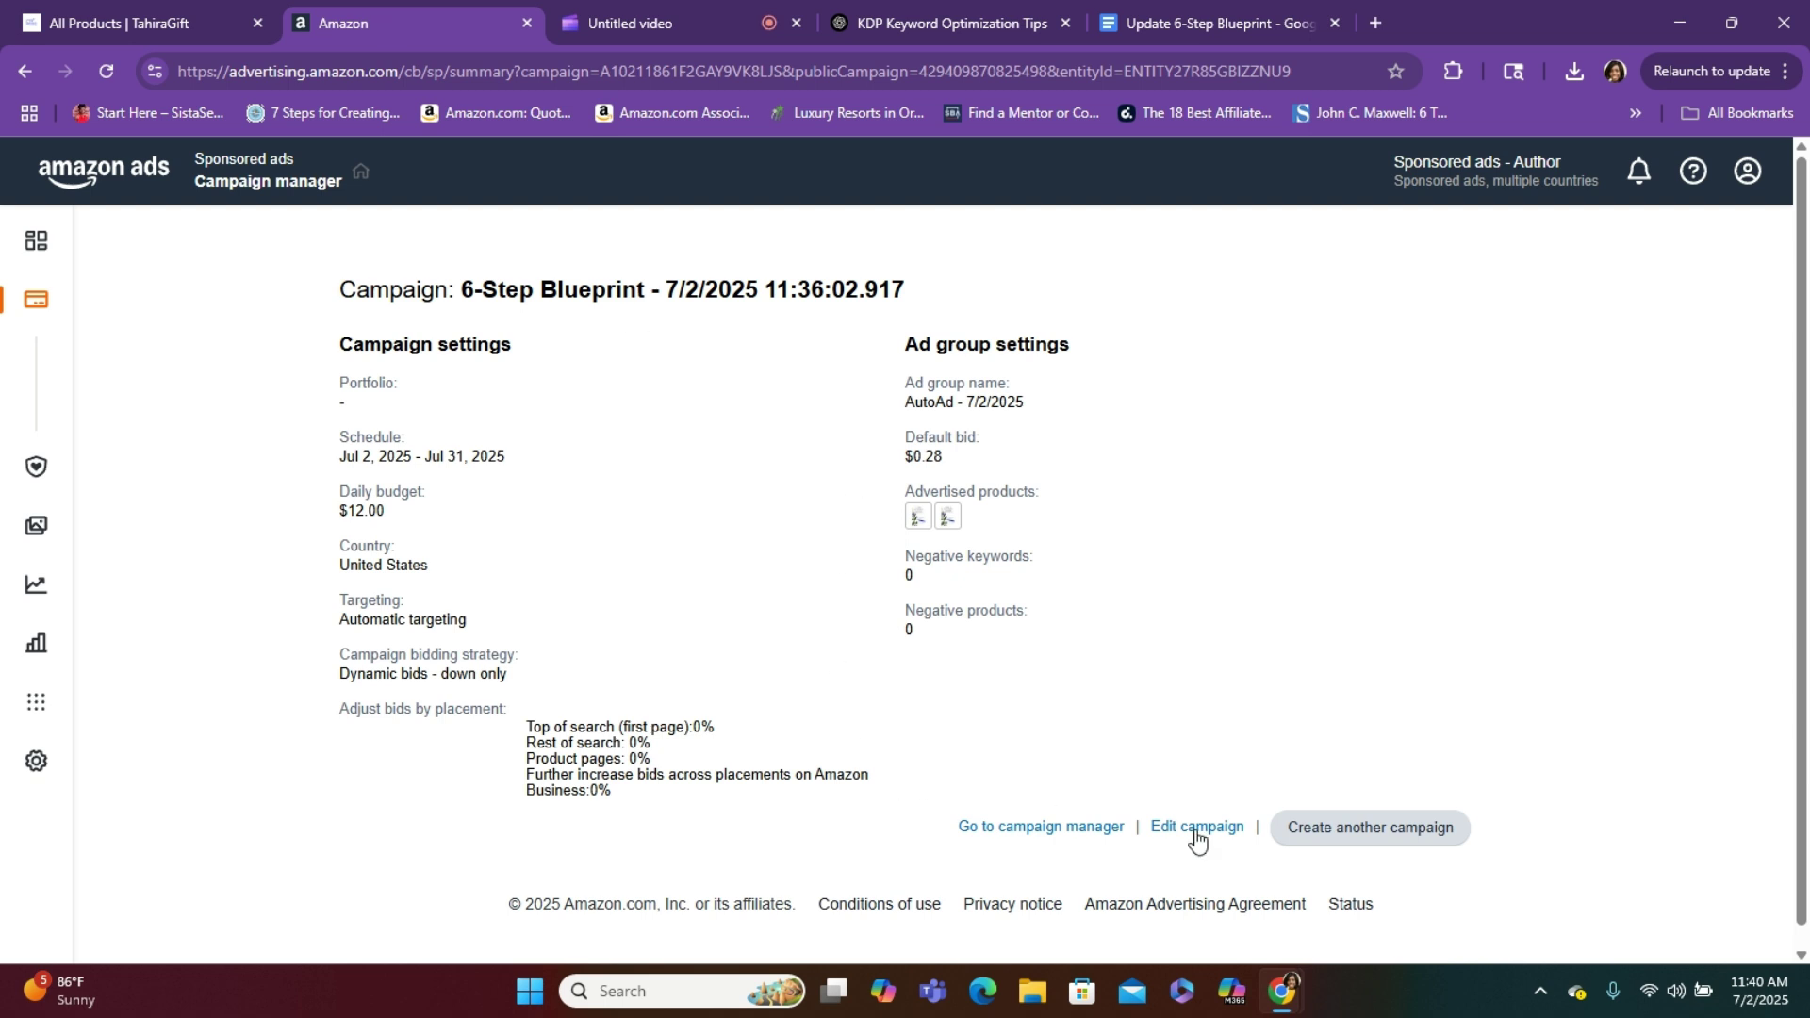
left_click(1324, 845)
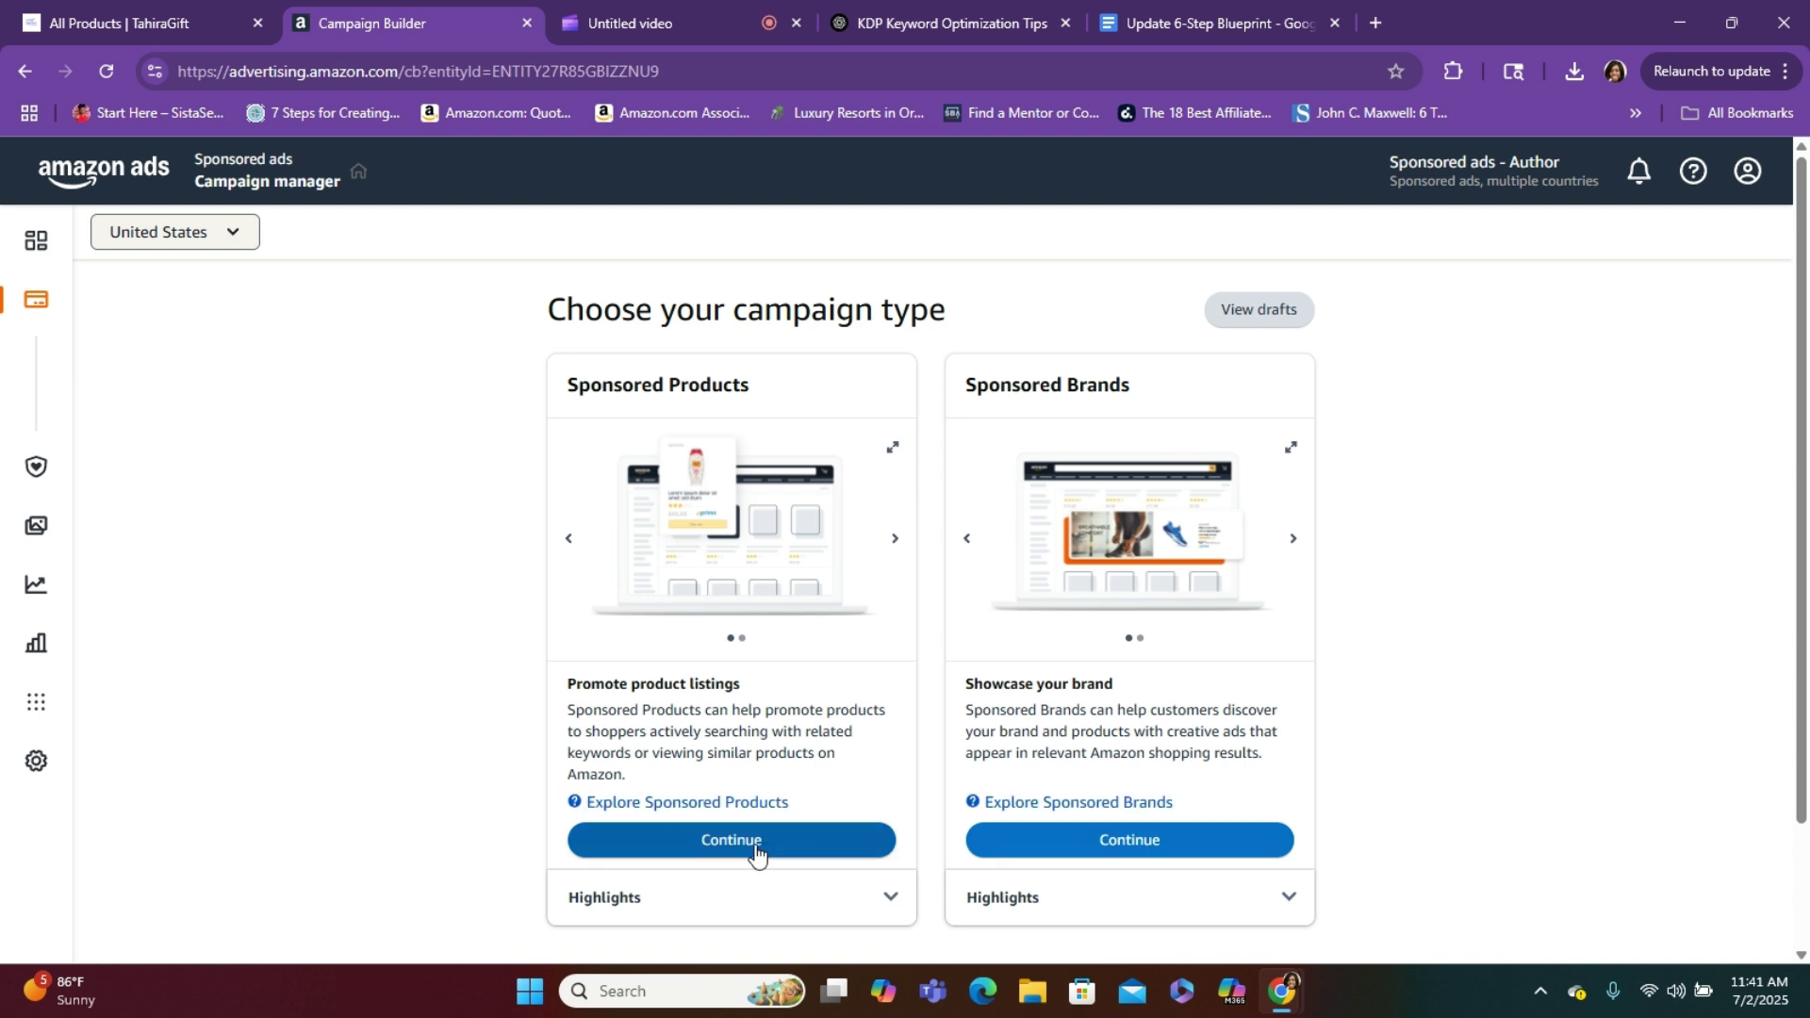
left_click(755, 853)
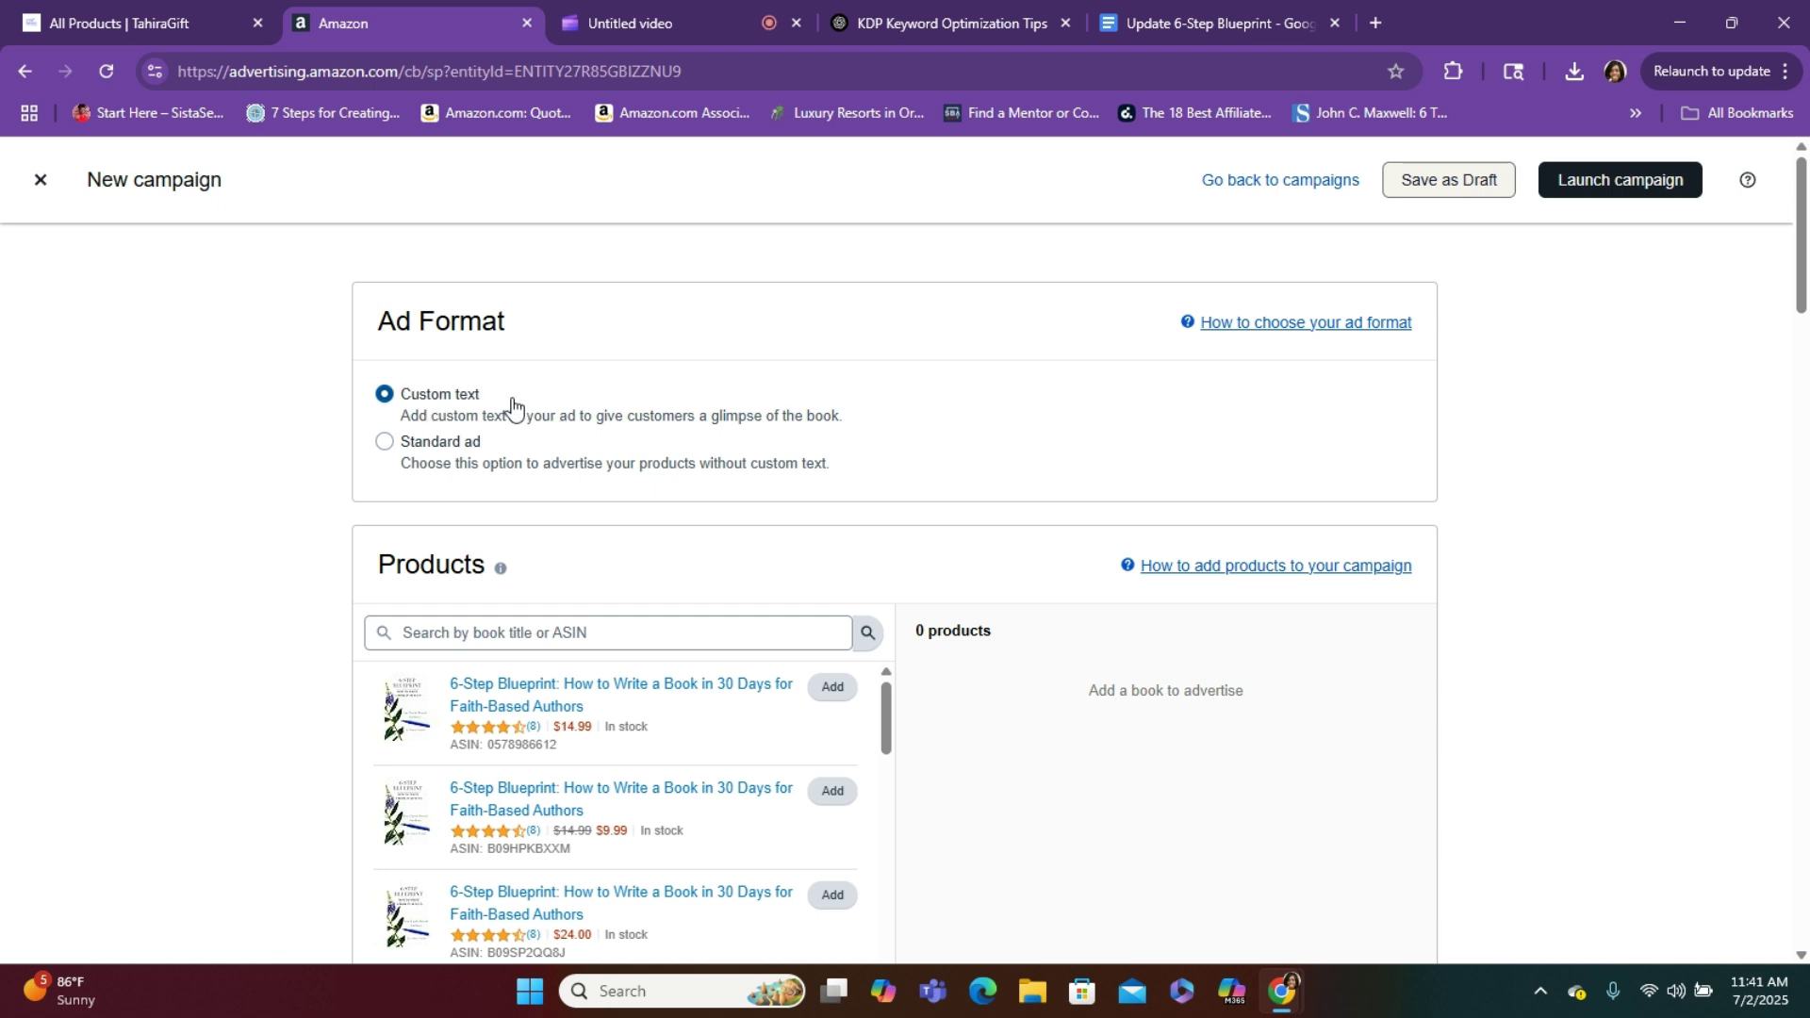
Add the $14.99 and $9.99 editions of the 6-Step Blueprint book to the advertised products and choose manual targeting
left_click_drag(1802, 301, 1802, 332)
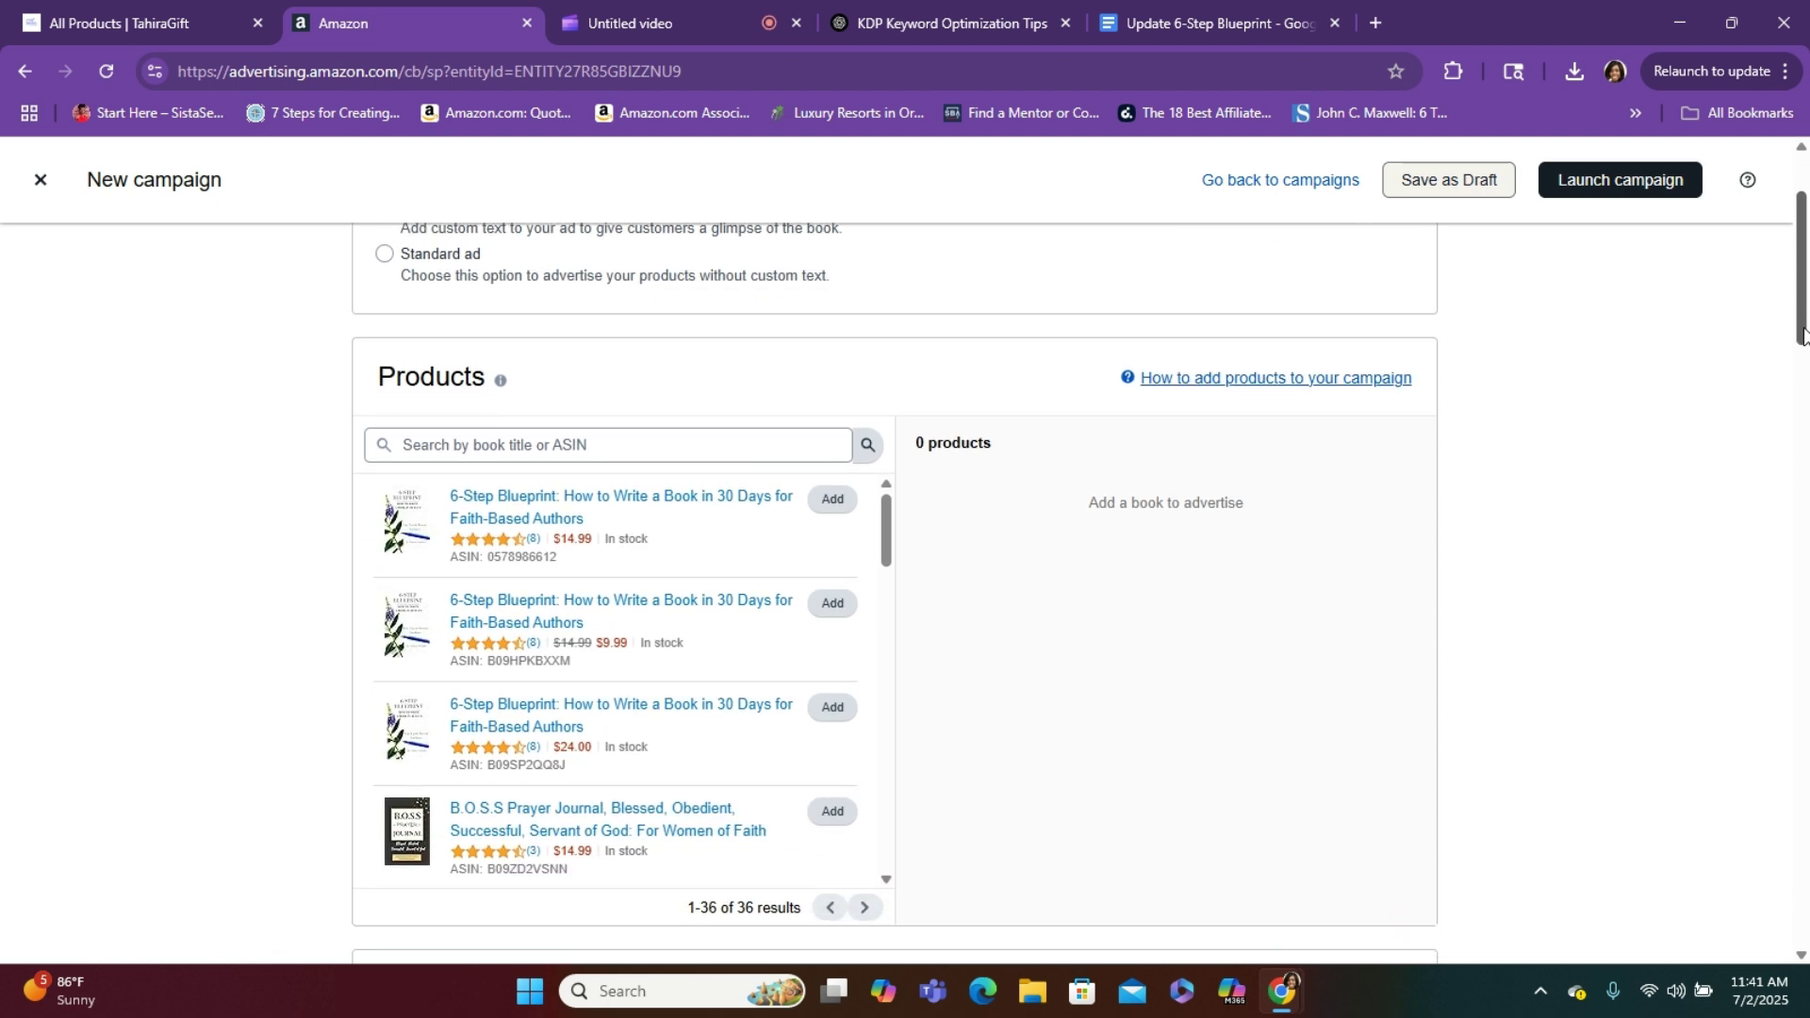
left_click(829, 506)
left_click(837, 602)
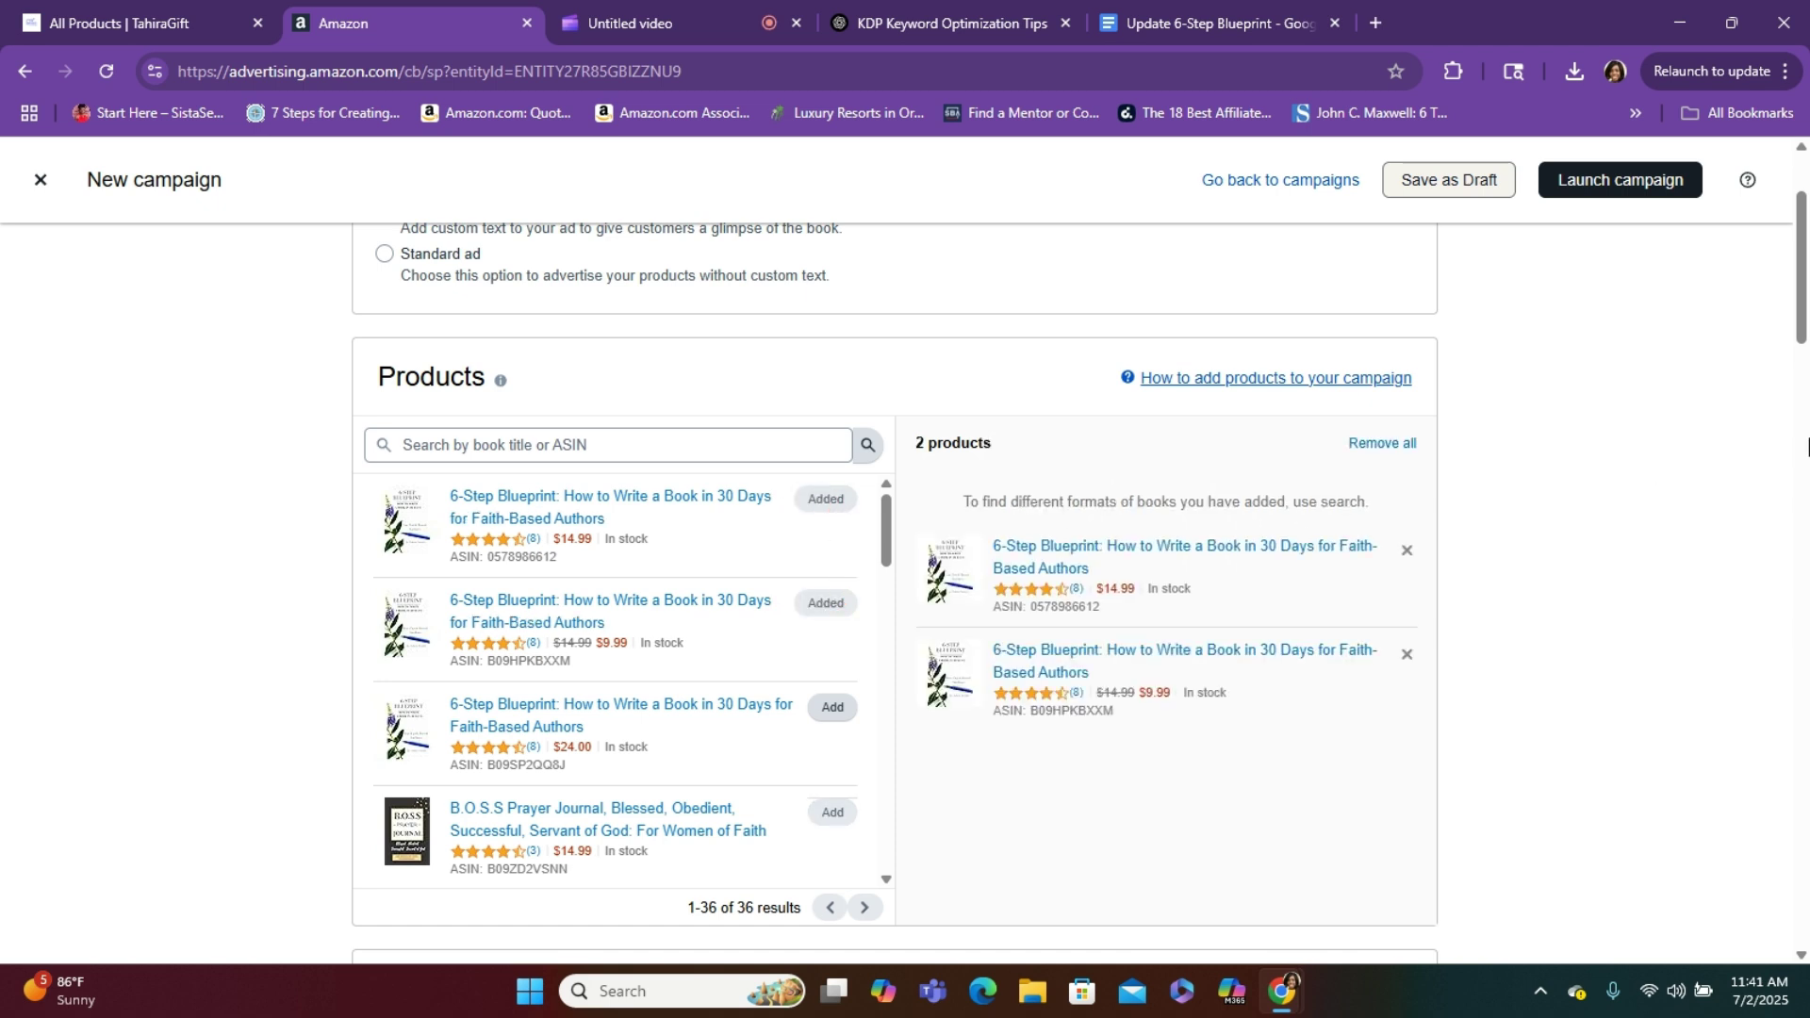
left_click_drag(1802, 325, 1802, 415)
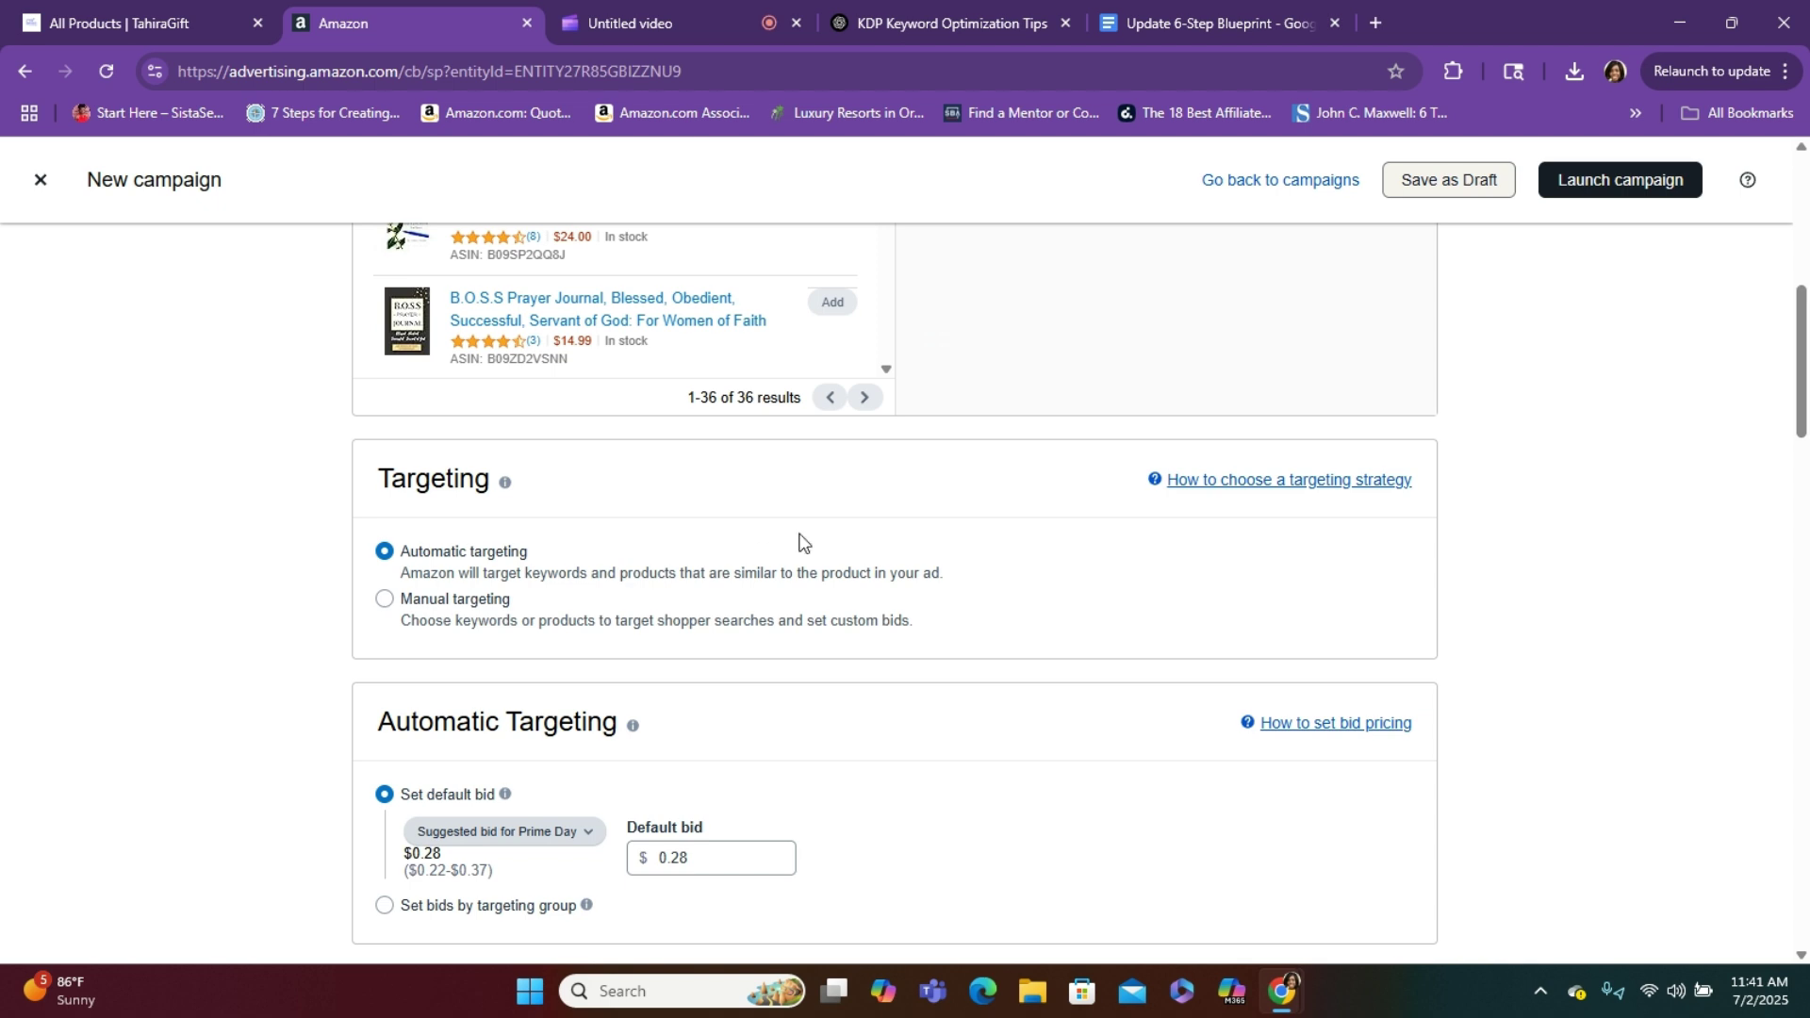
left_click(385, 603)
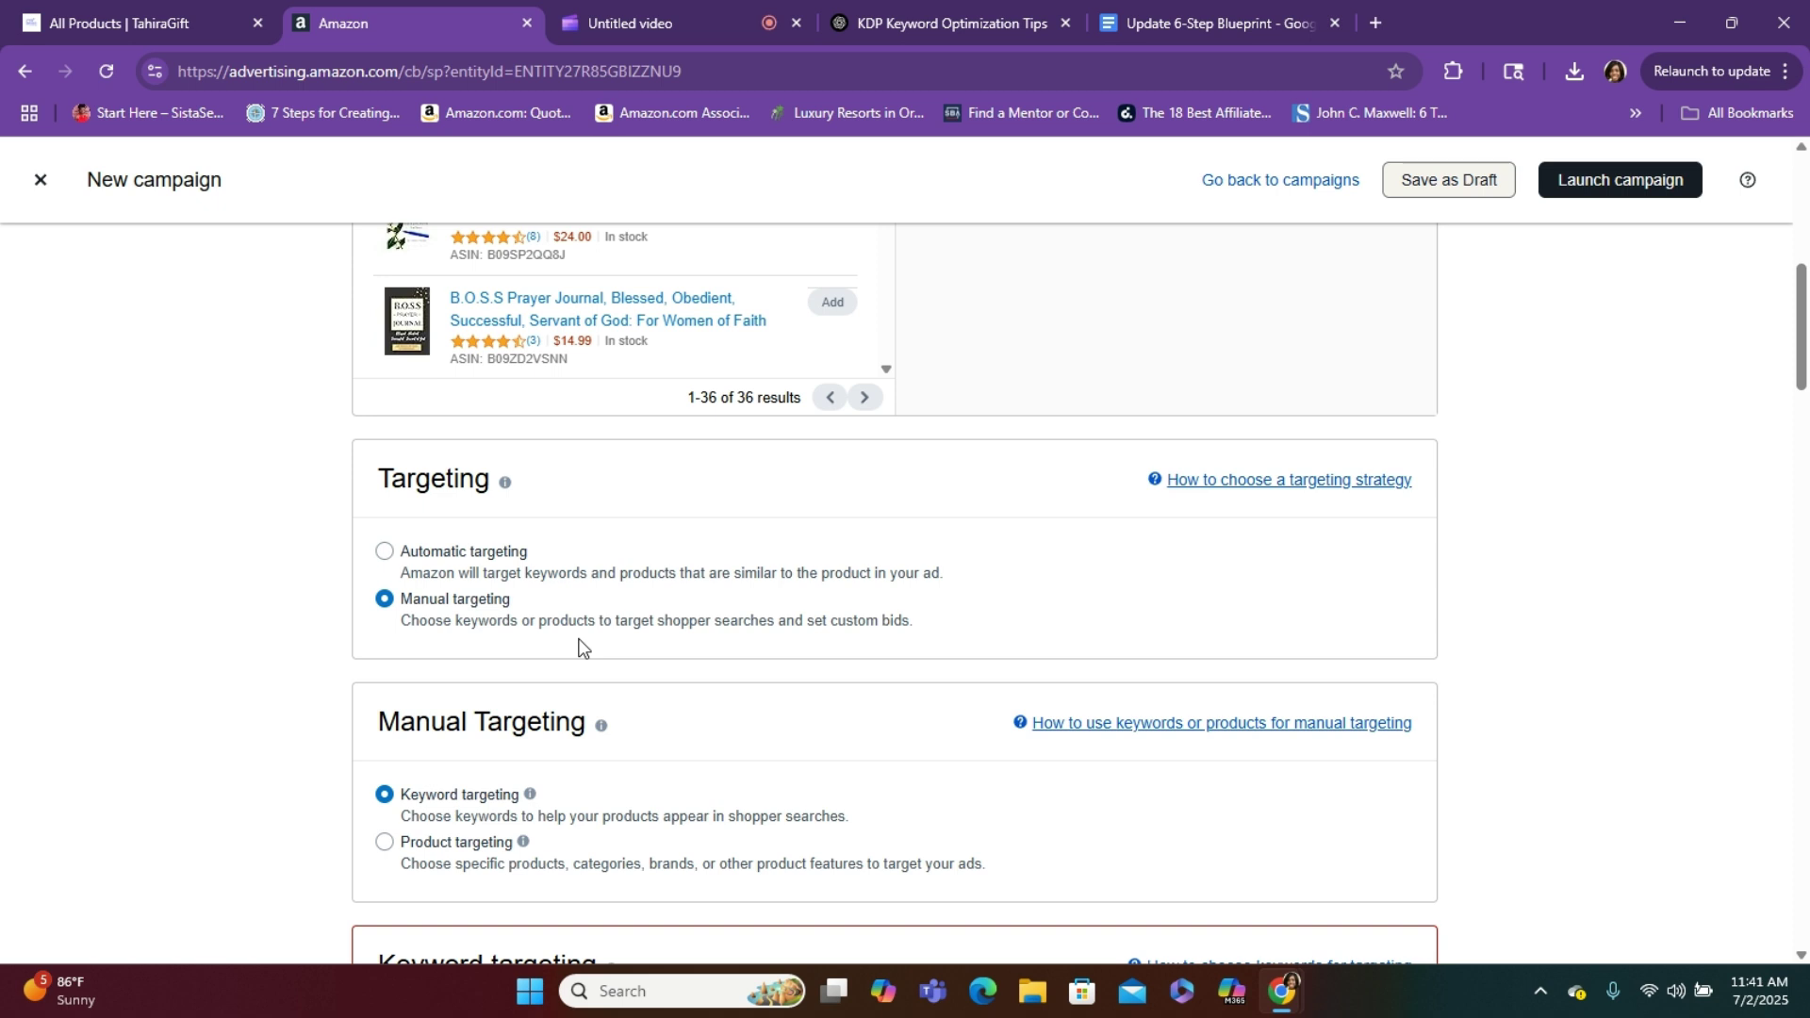
Switch to ChatGPT and send "Now it's time to set up a custom ad can you give me the keywords to target and custom text"
left_click(941, 20)
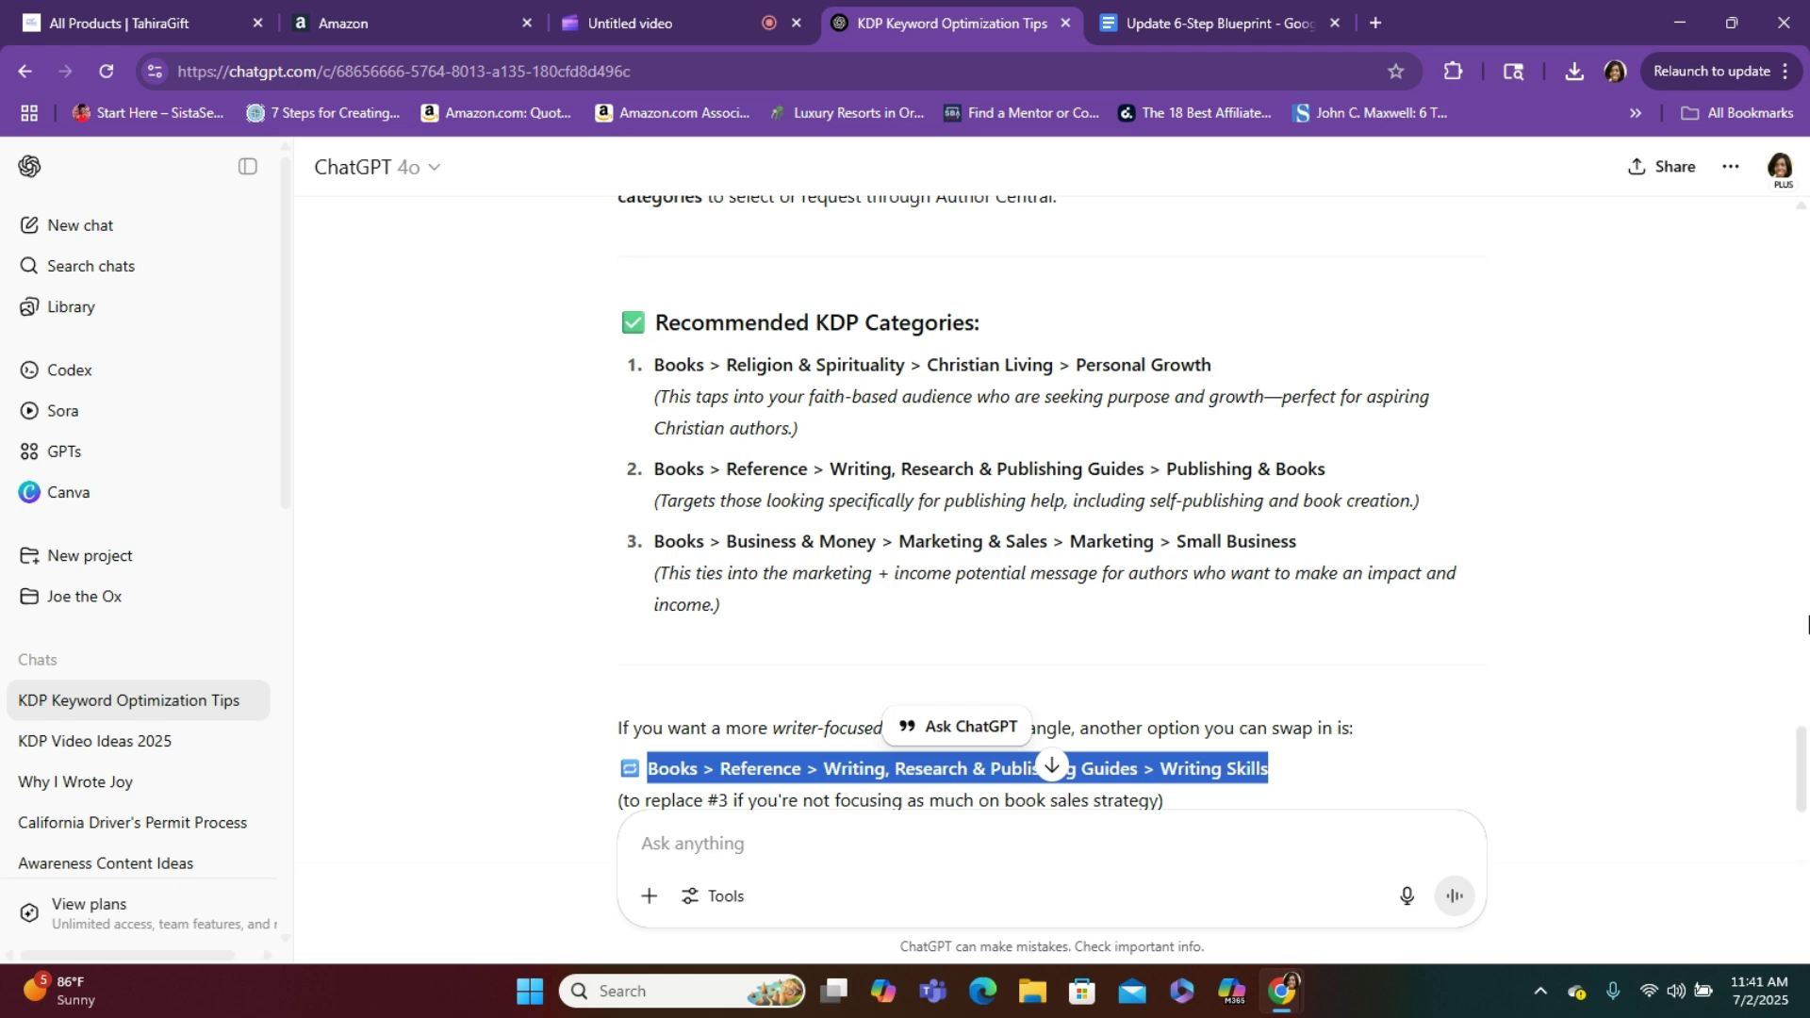
scroll(1800, 773, "down", 3)
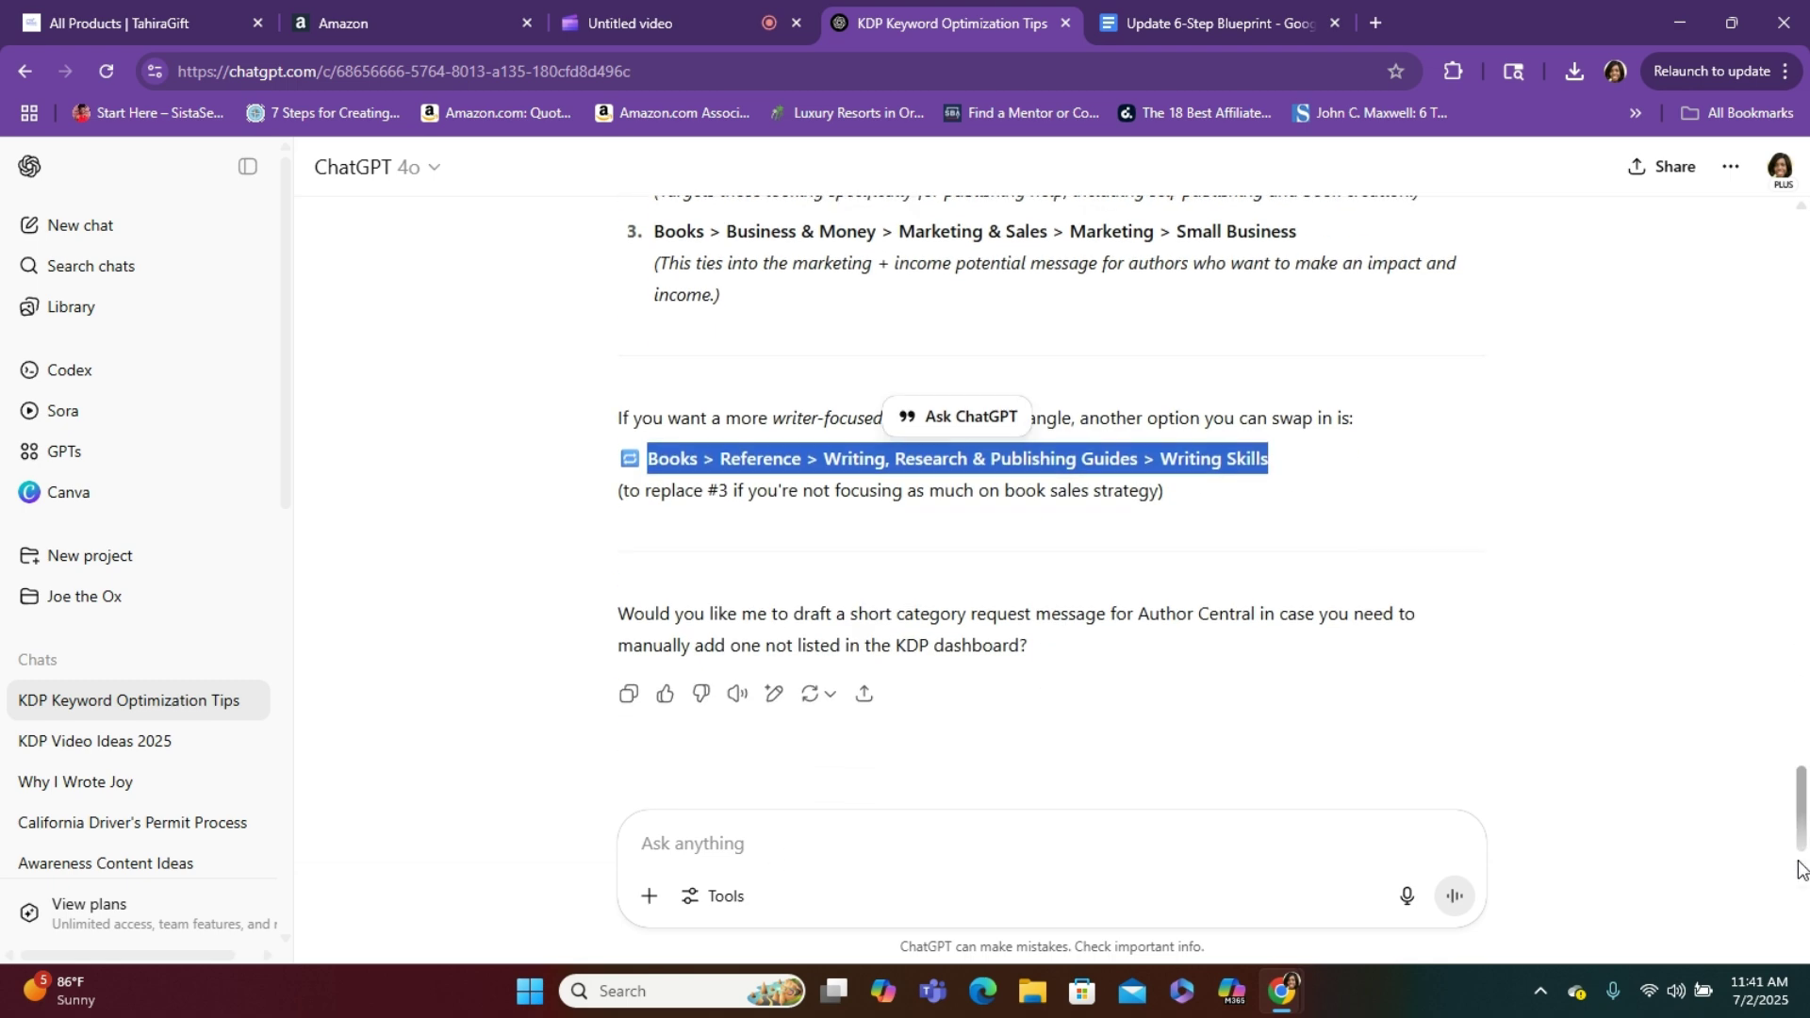
left_click(819, 839)
type("N")
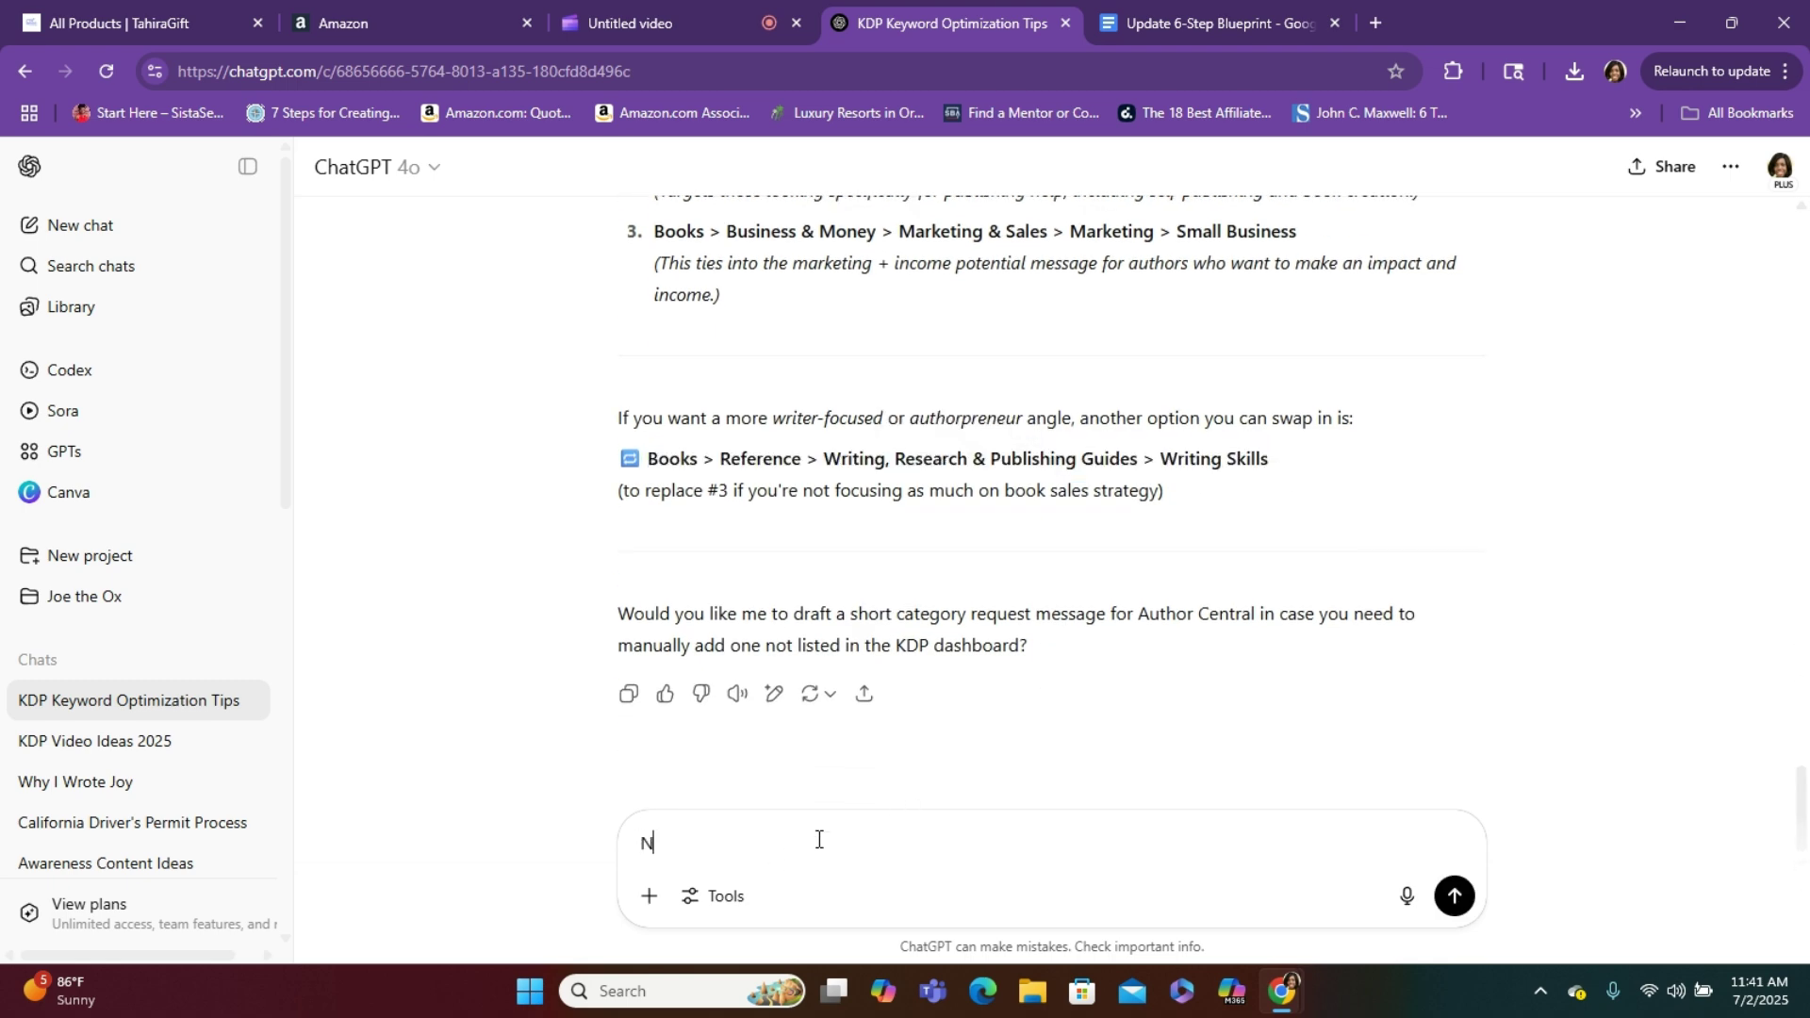
type("ow it's time to set up a custom ad ")
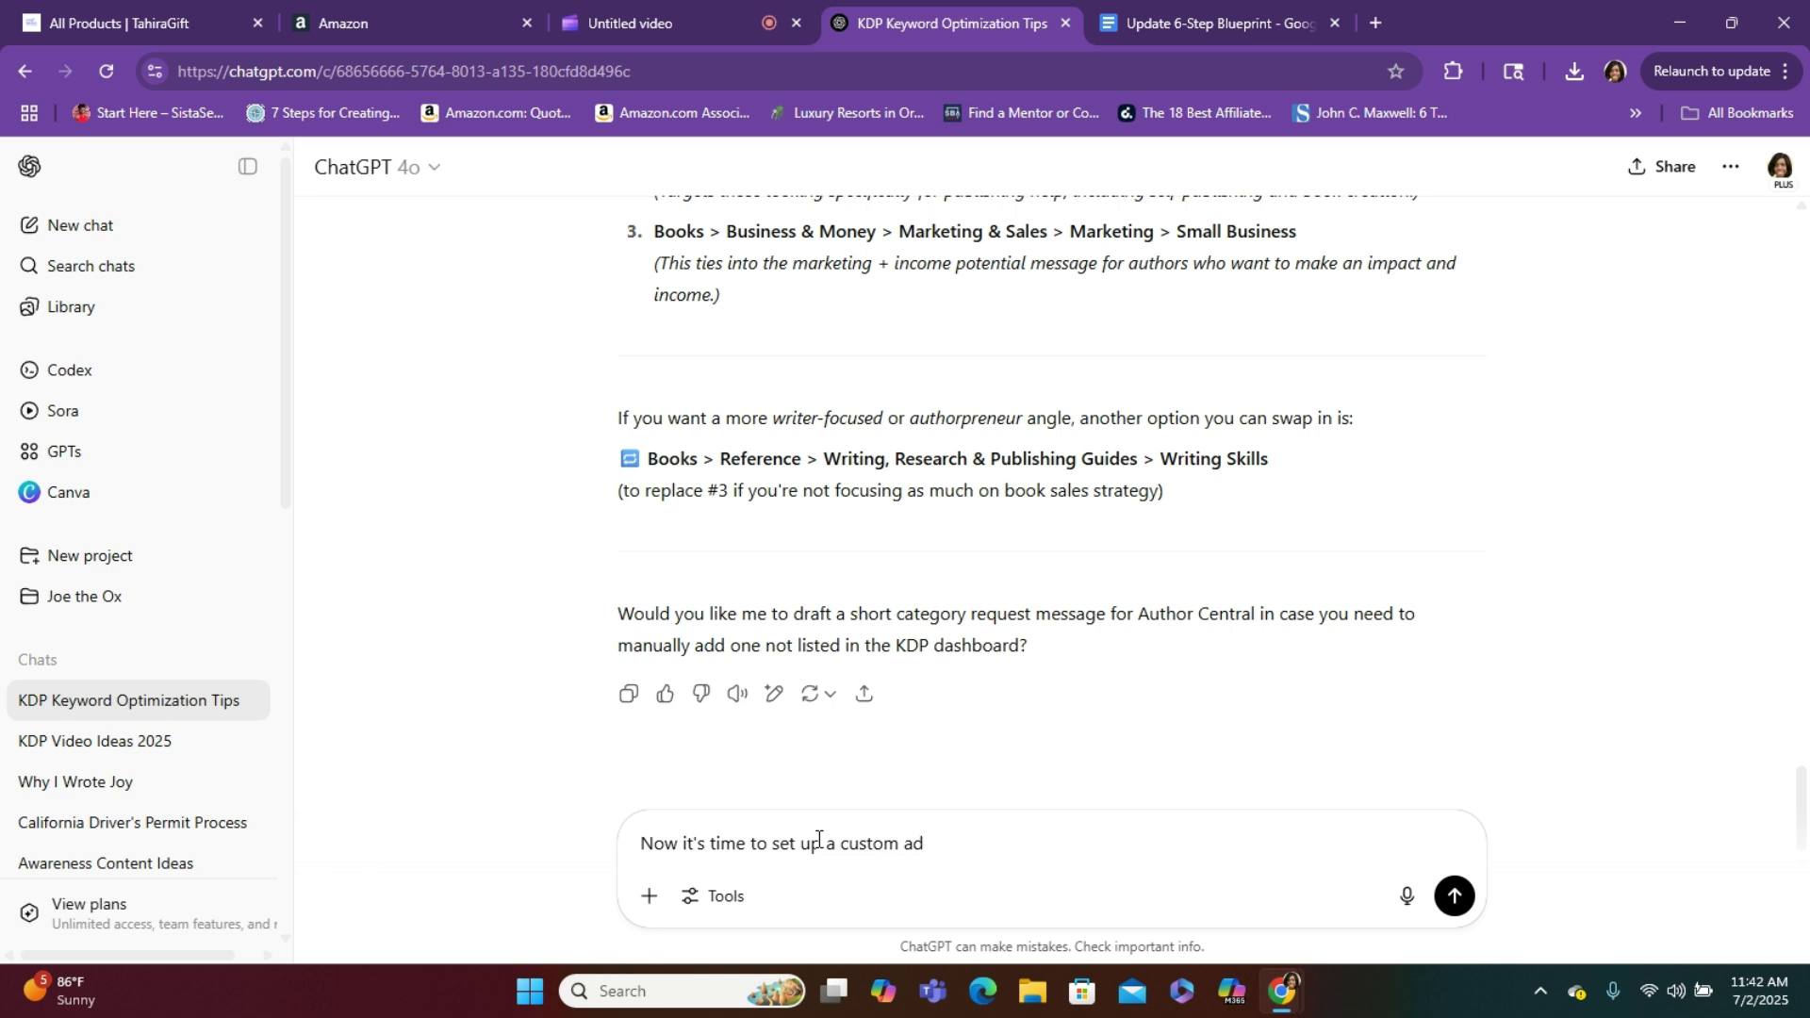
type("can you give me the keywor")
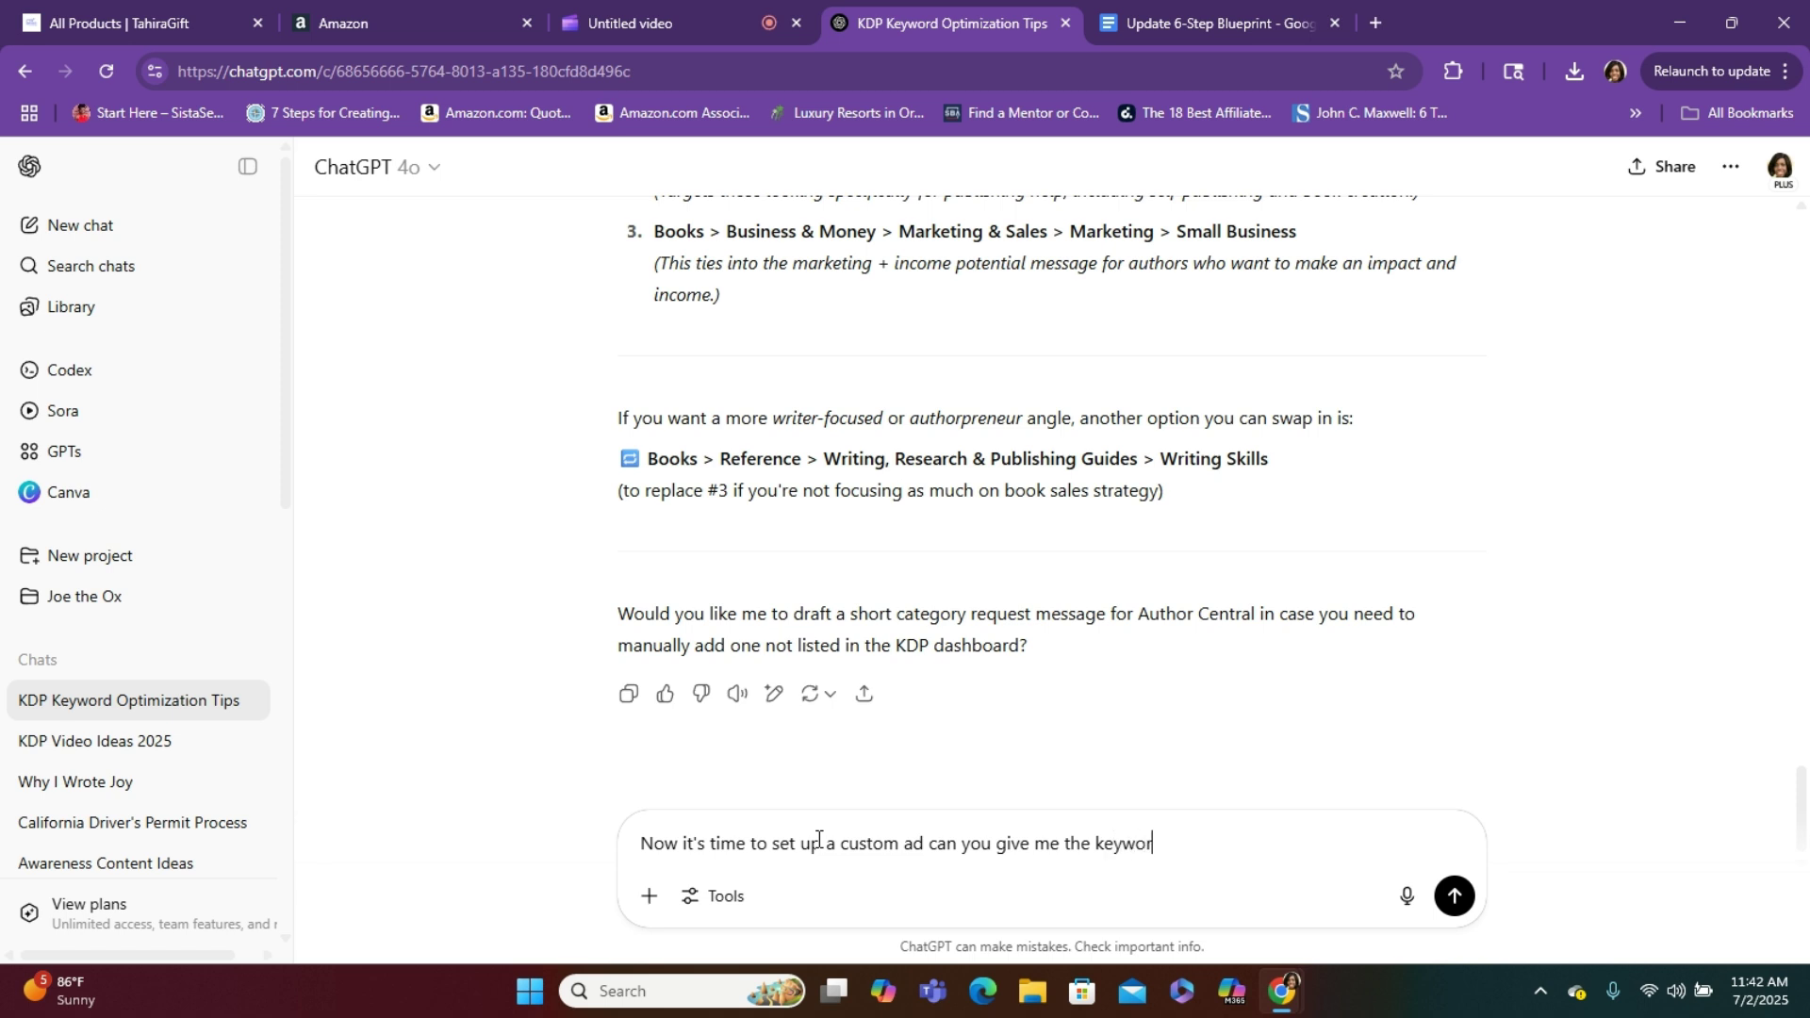
type("ds to target and custom t")
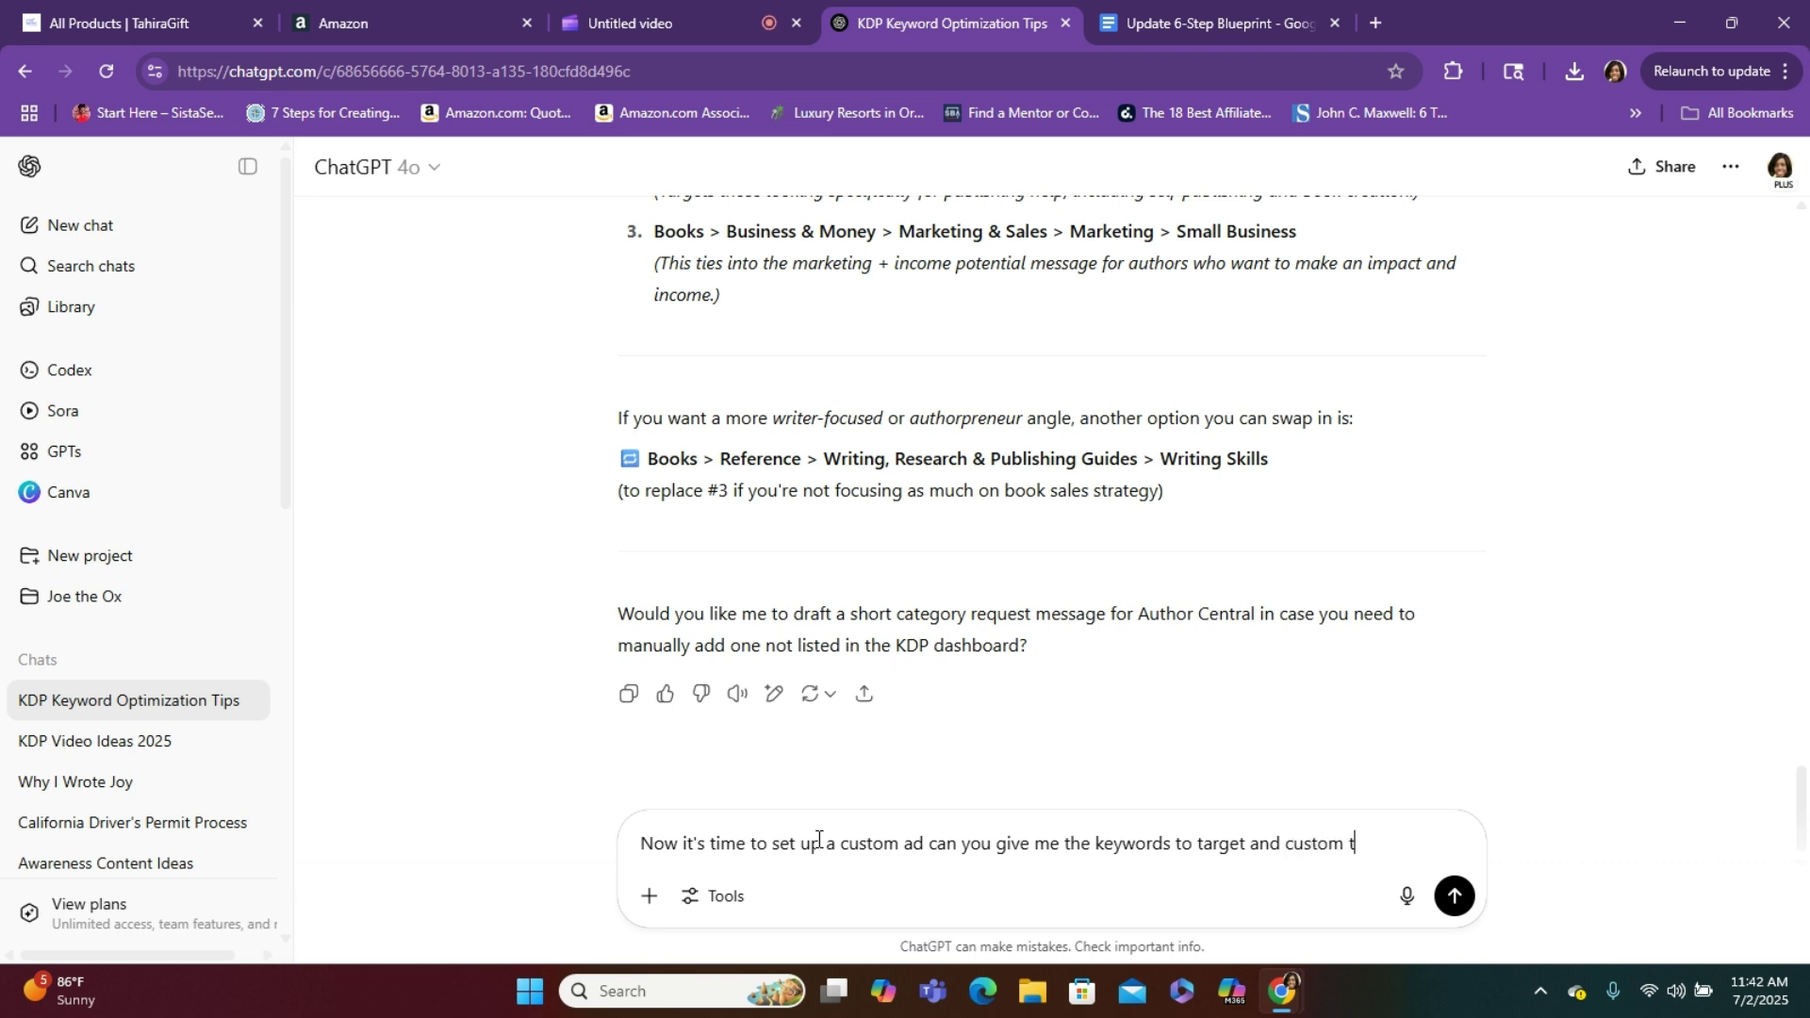
type("ext")
left_click(1452, 899)
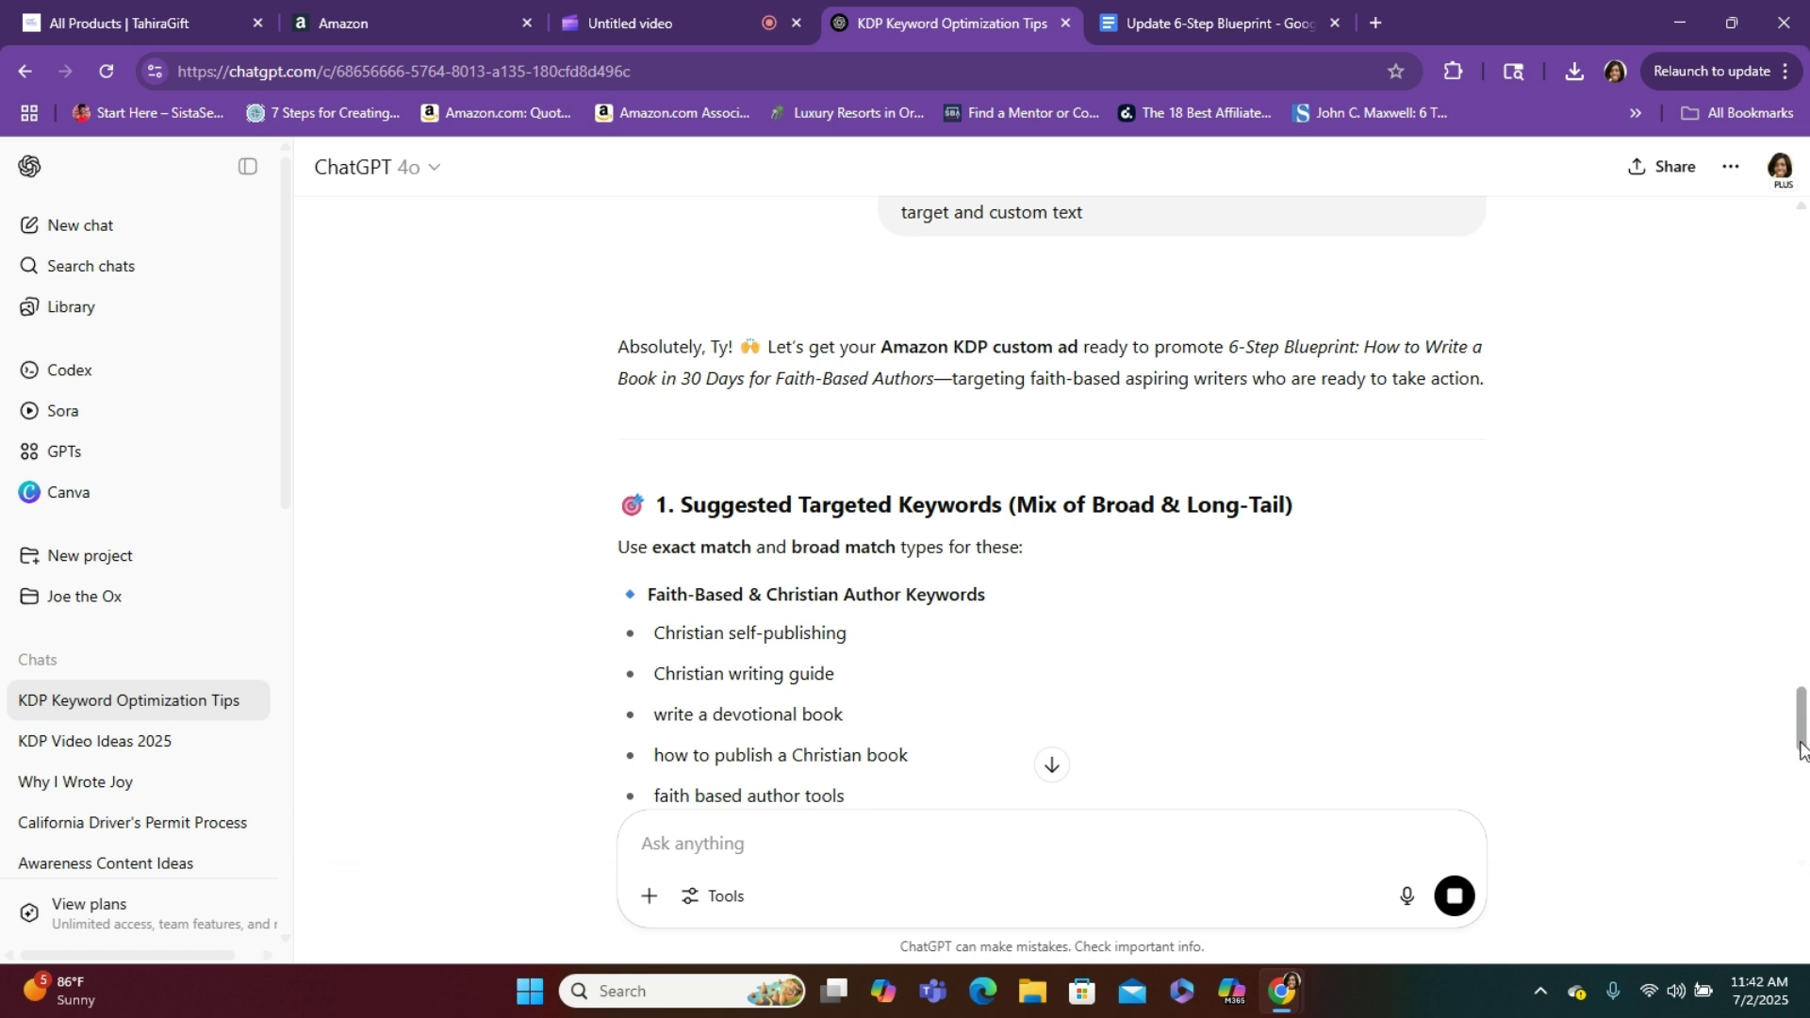
Review the suggested target keywords, custom ad headlines and description text in ChatGPT's reply
scroll(1802, 747, "down", 6)
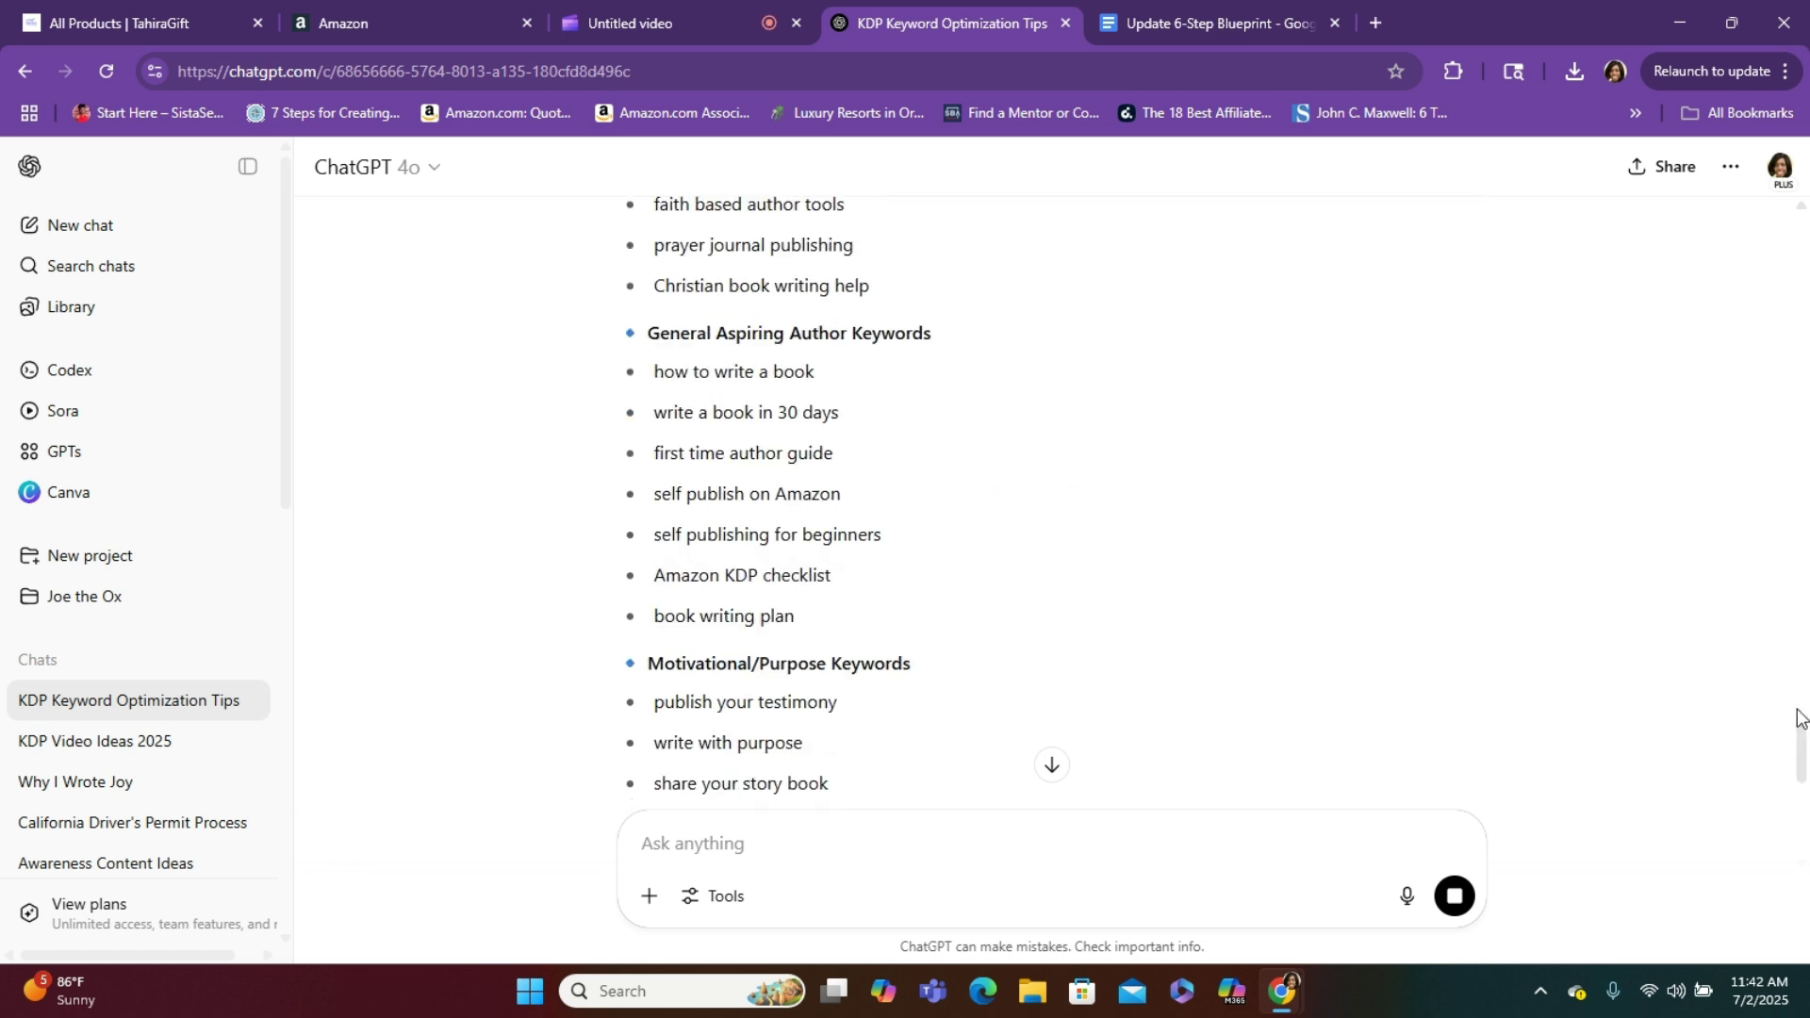
mouse_move(1802, 747)
left_mouse_down()
mouse_move(1796, 179)
mouse_move(1804, 722)
left_mouse_up()
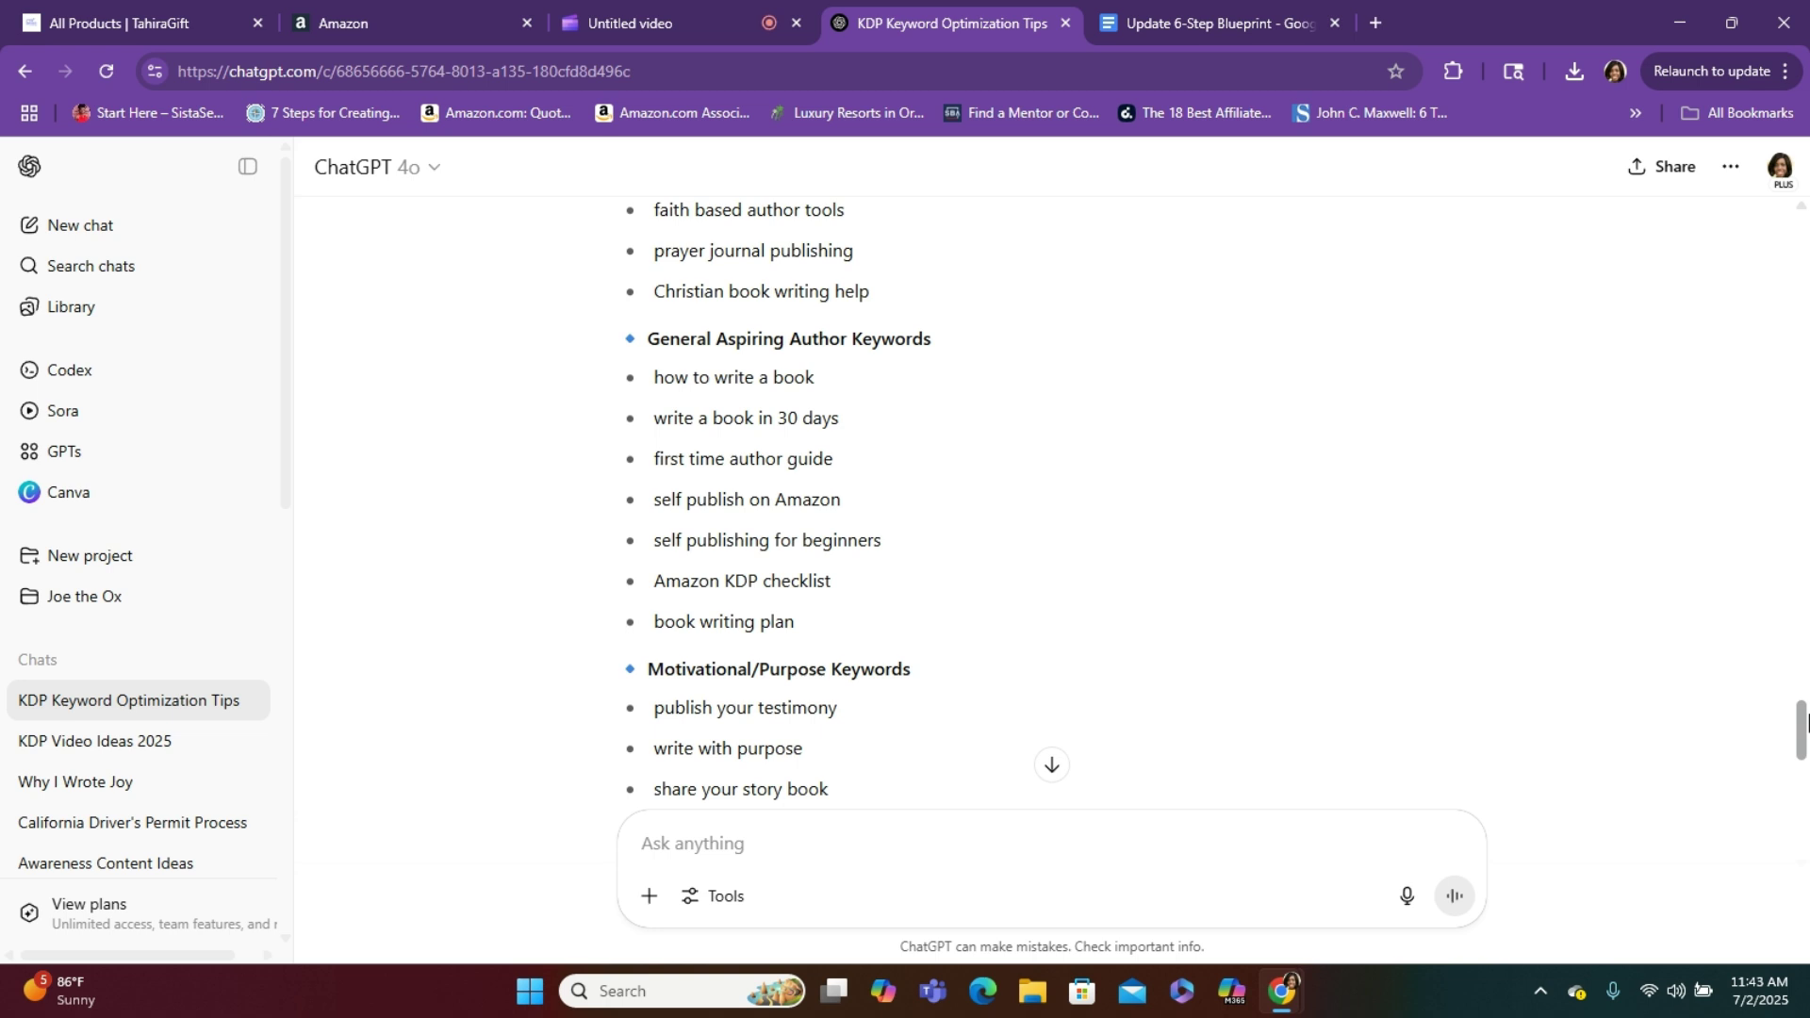
left_click_drag(1804, 722, 1807, 881)
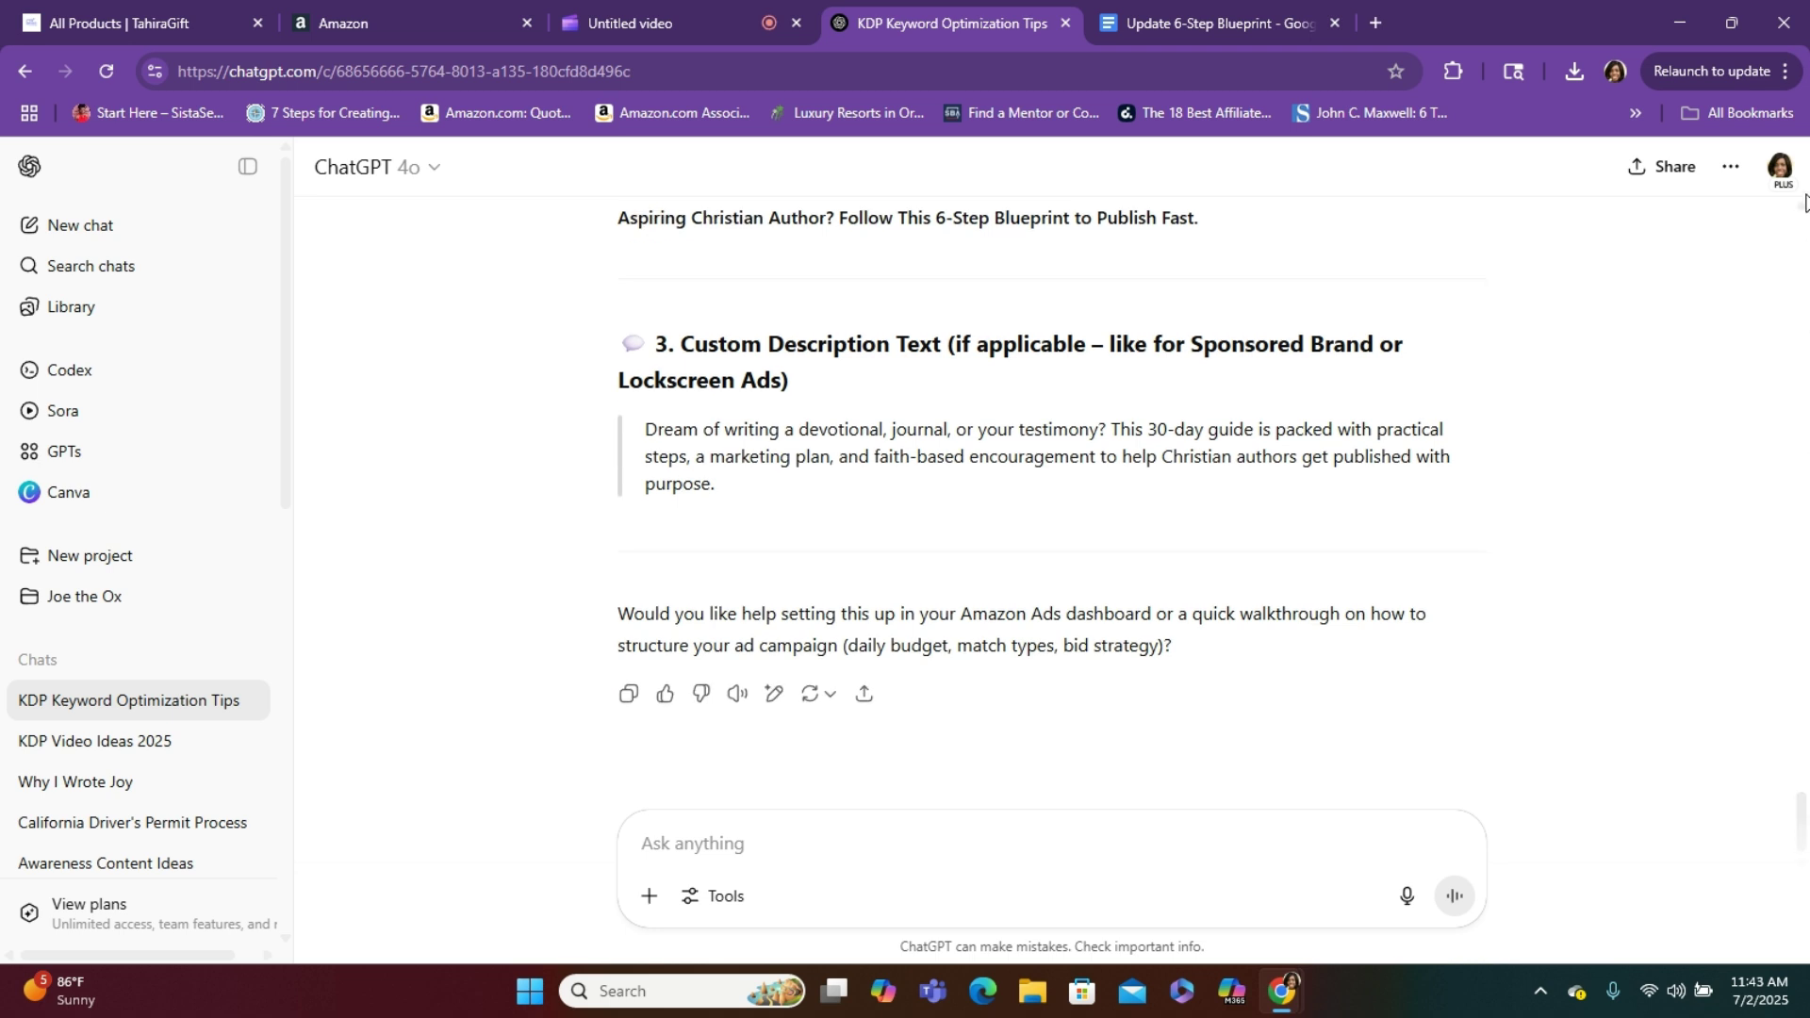
scroll(1803, 219, "up", 4)
scroll(1803, 219, "up", 8)
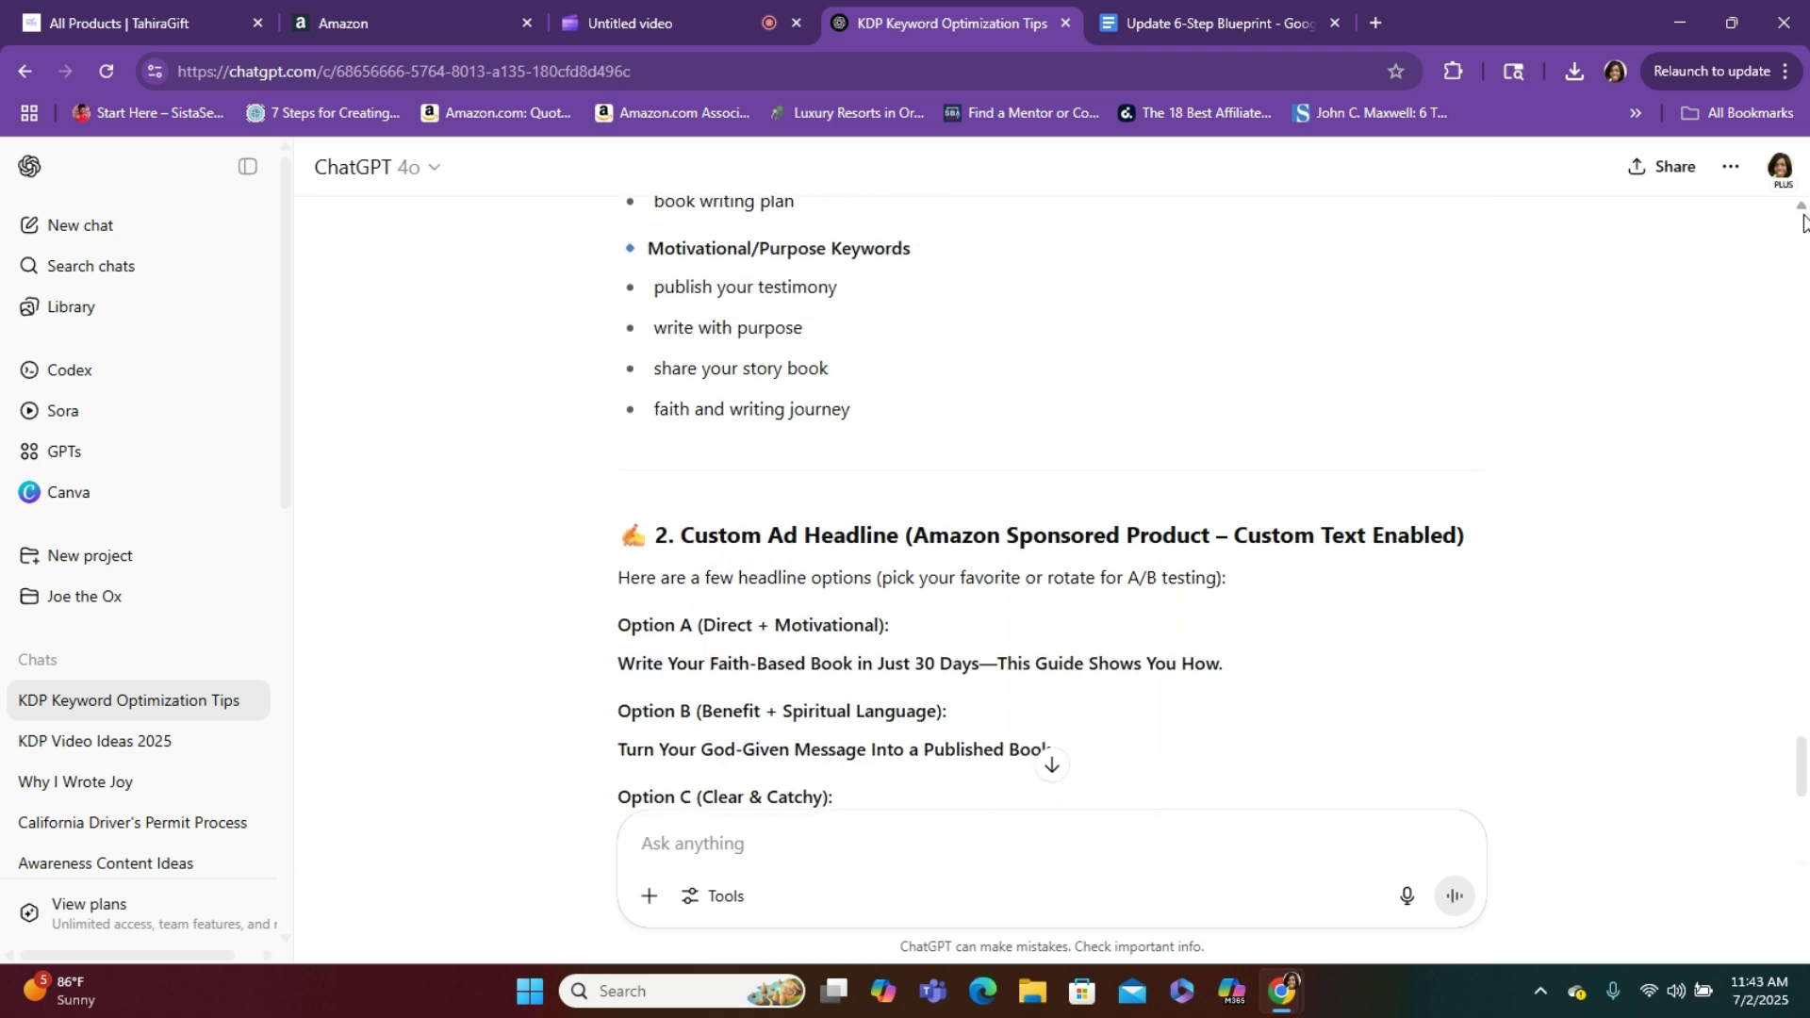
scroll(1803, 220, "up", 3)
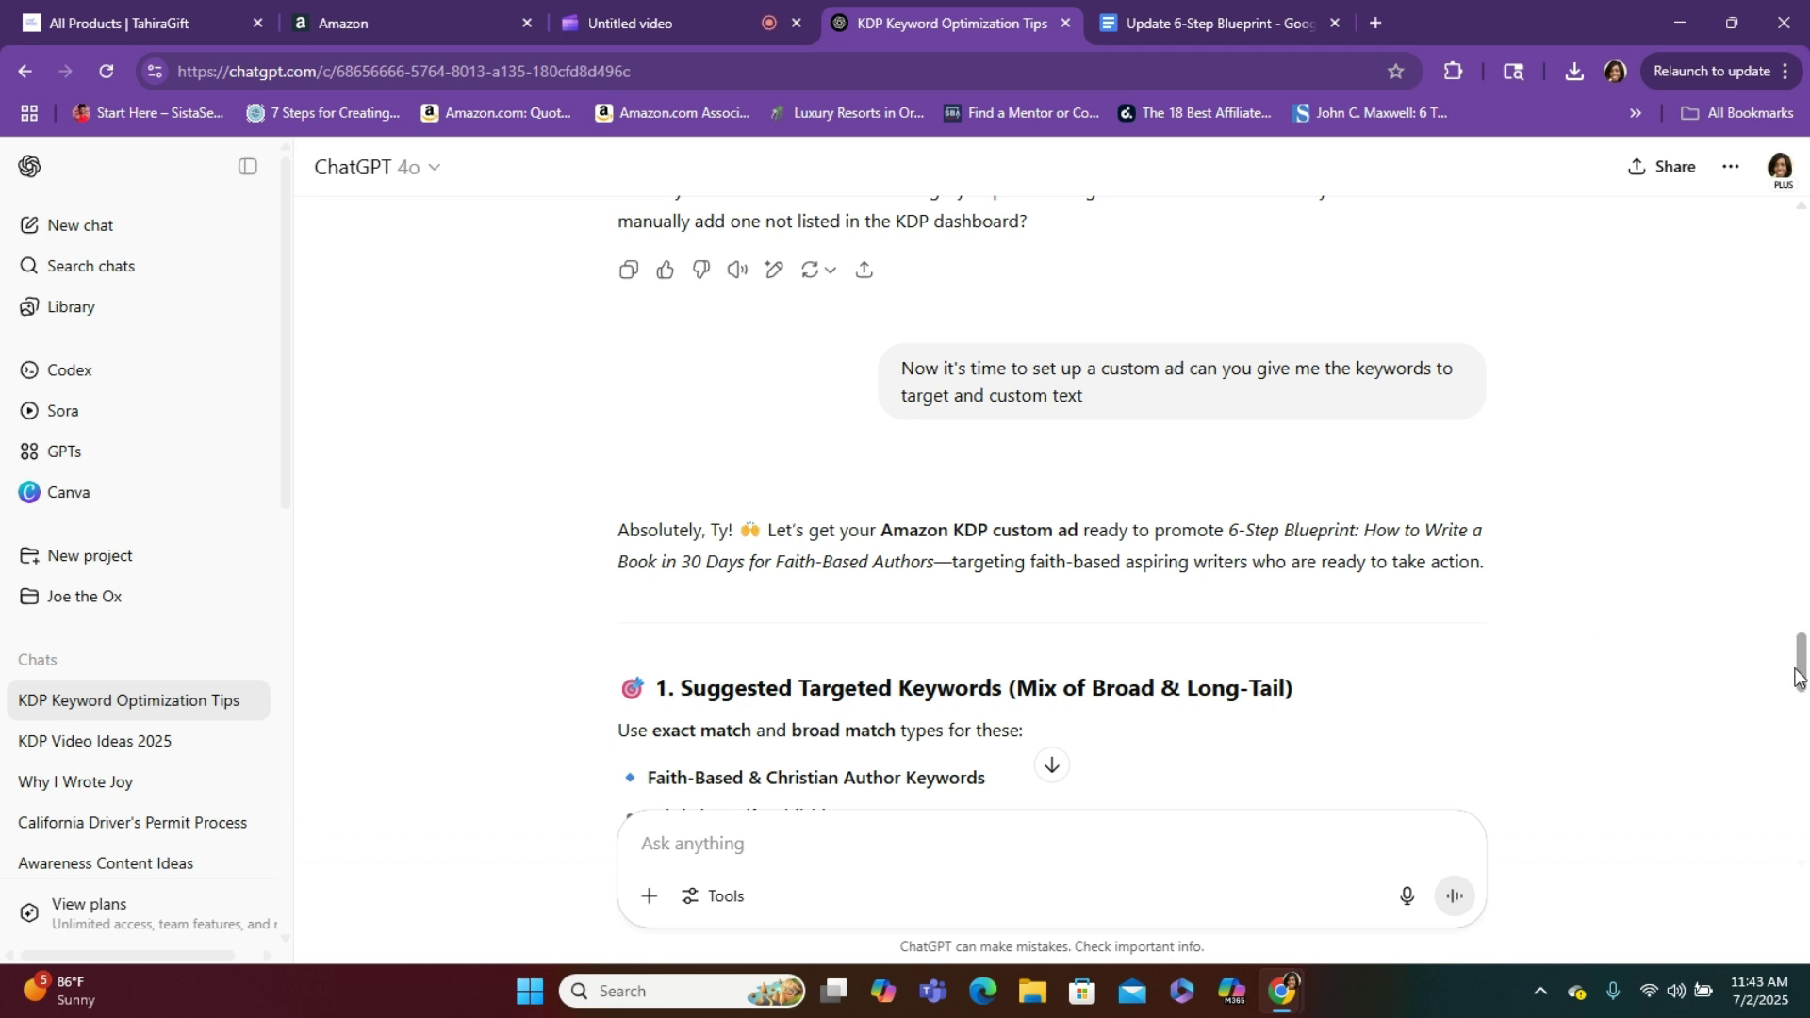
left_click_drag(1798, 676, 1798, 717)
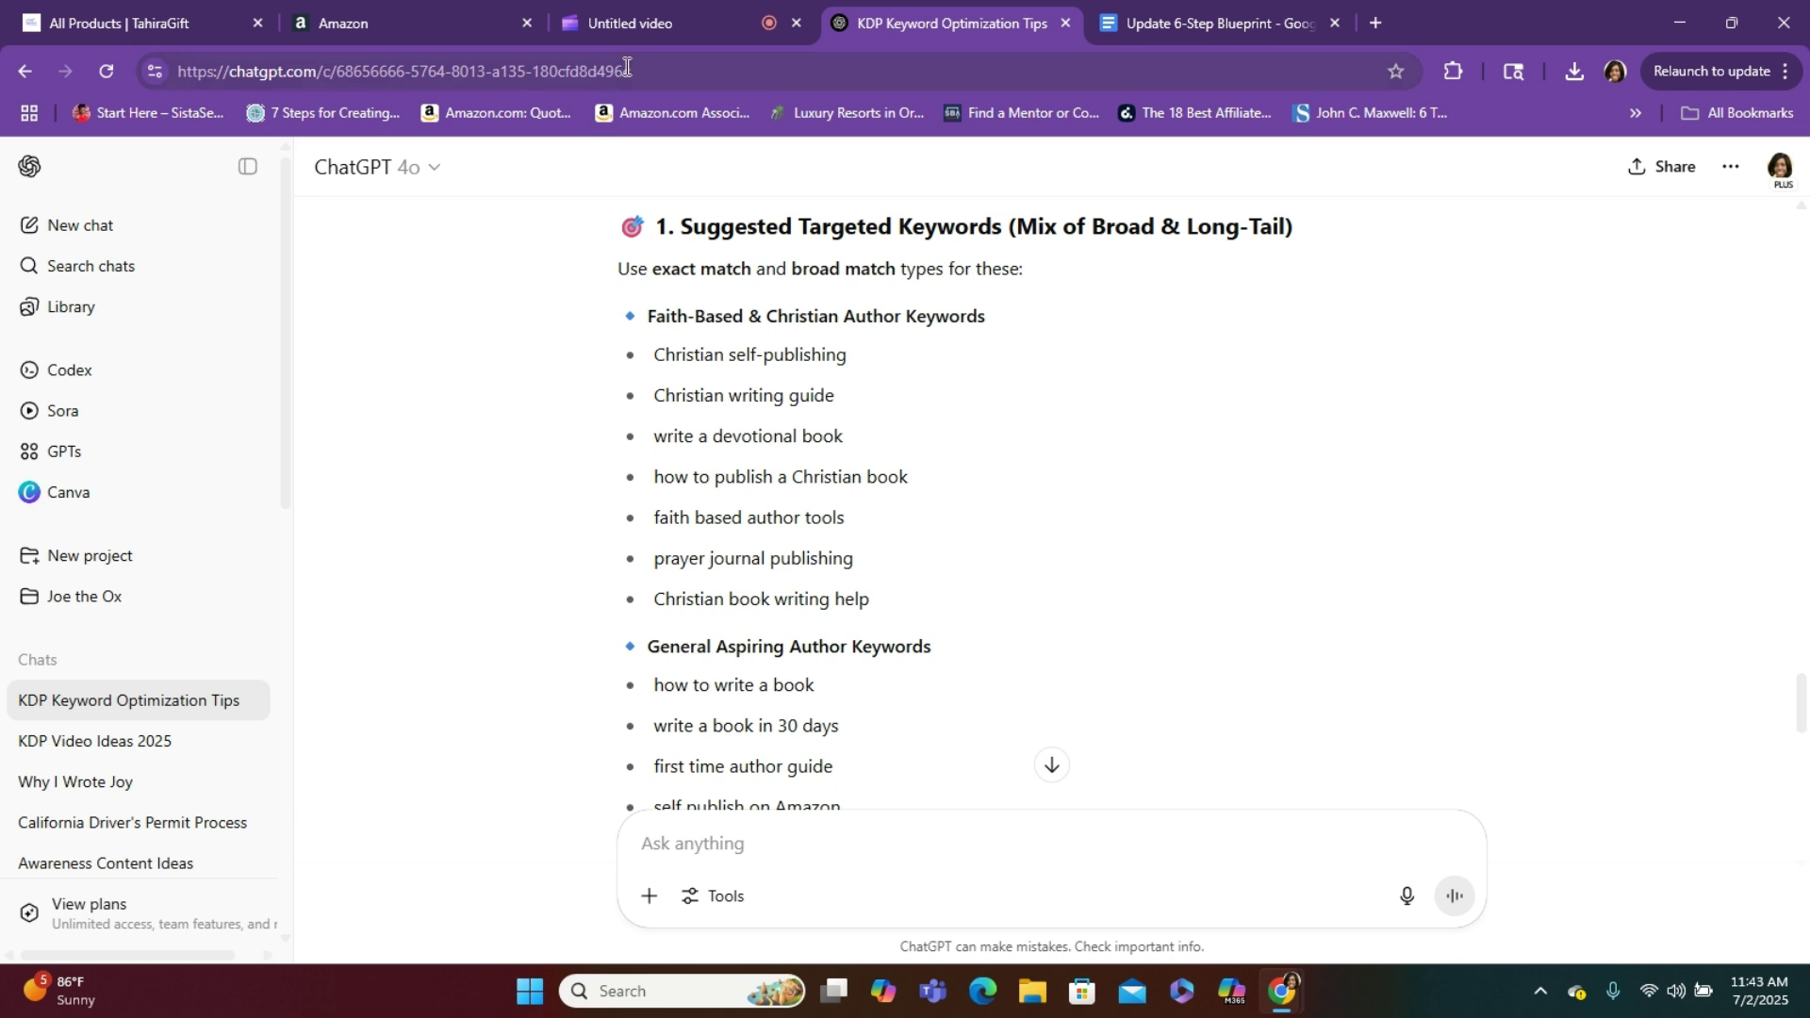
Return to the Amazon Ads campaign and exclude phrase match from the keyword targeting, keeping broad and exact match
left_click(462, 20)
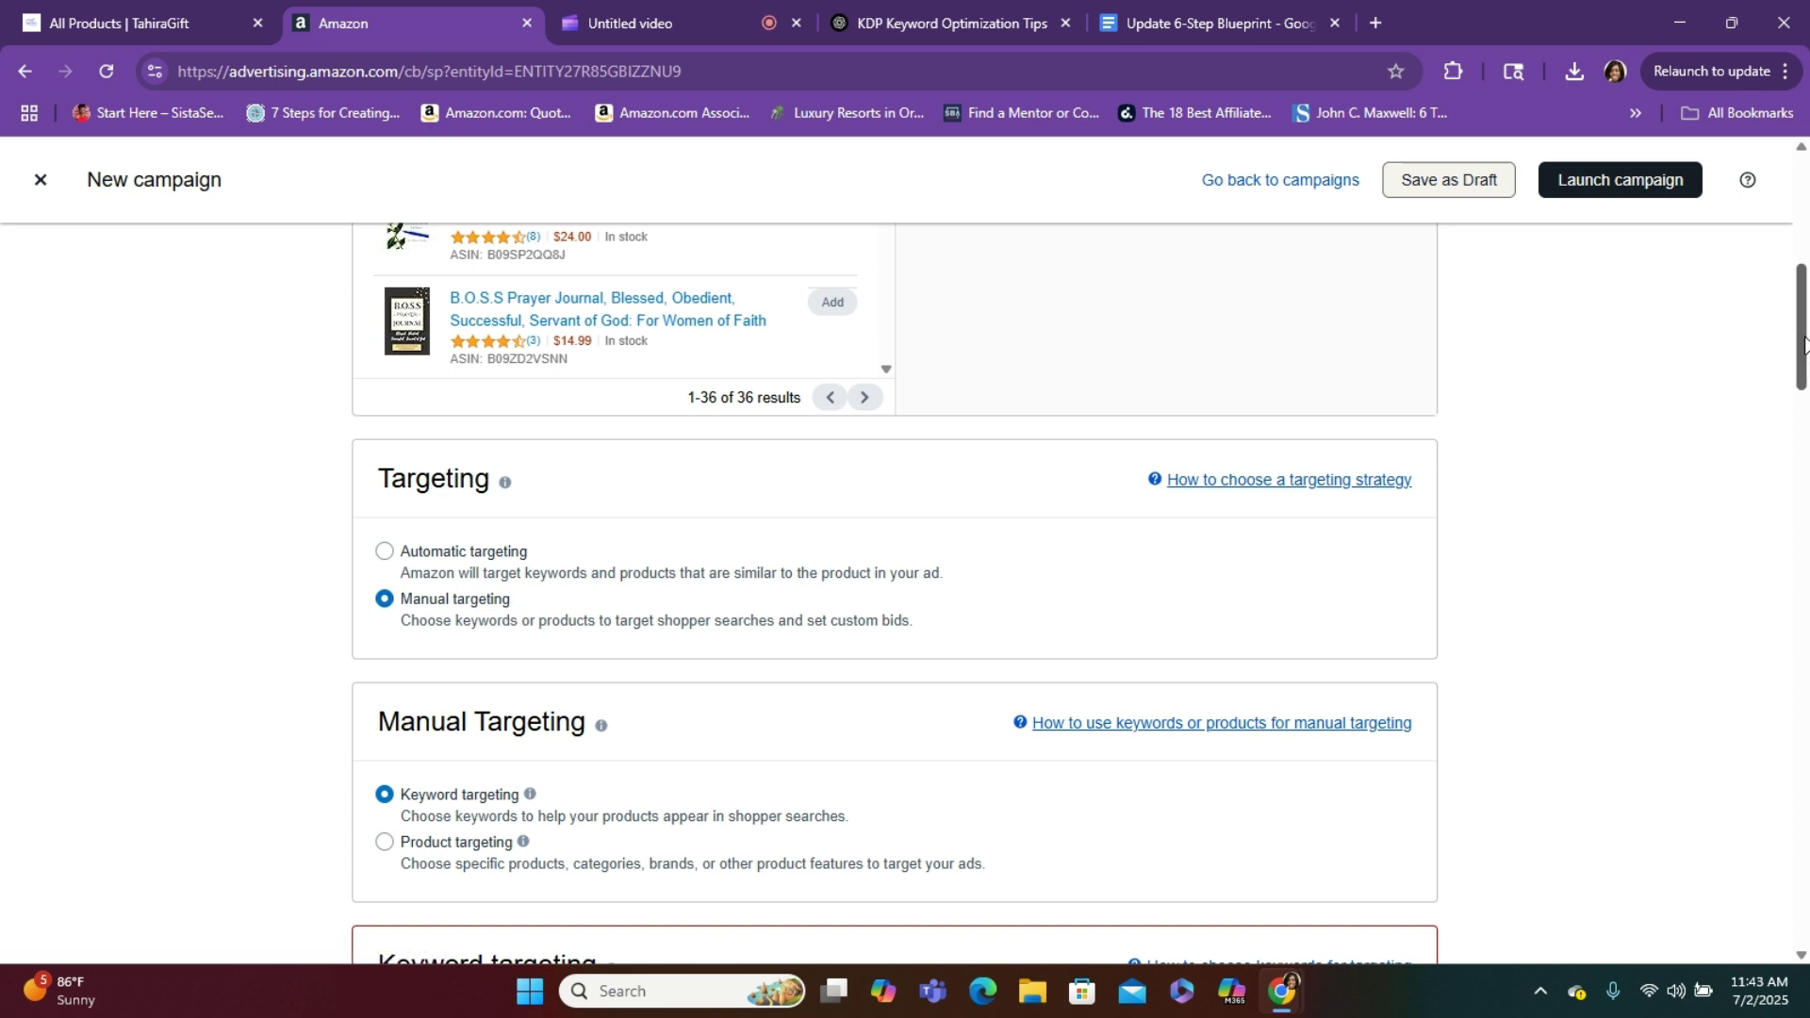
left_click_drag(1803, 344, 1801, 460)
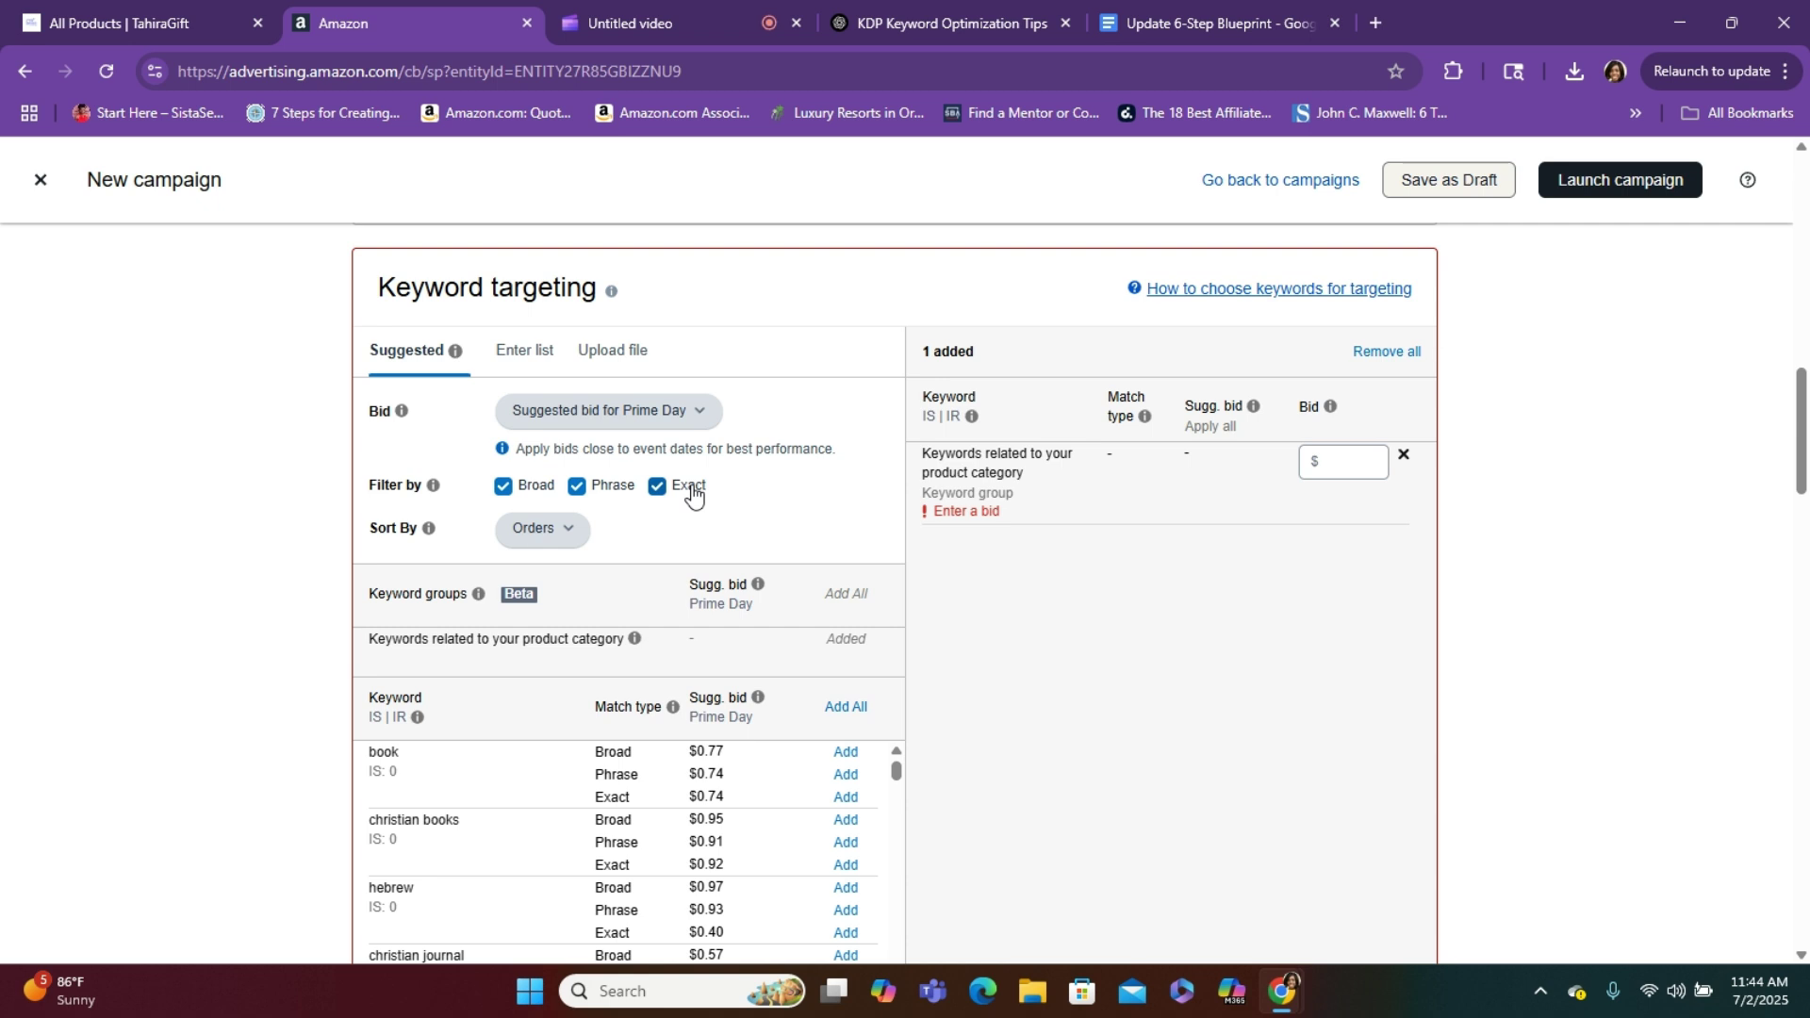
left_click(948, 15)
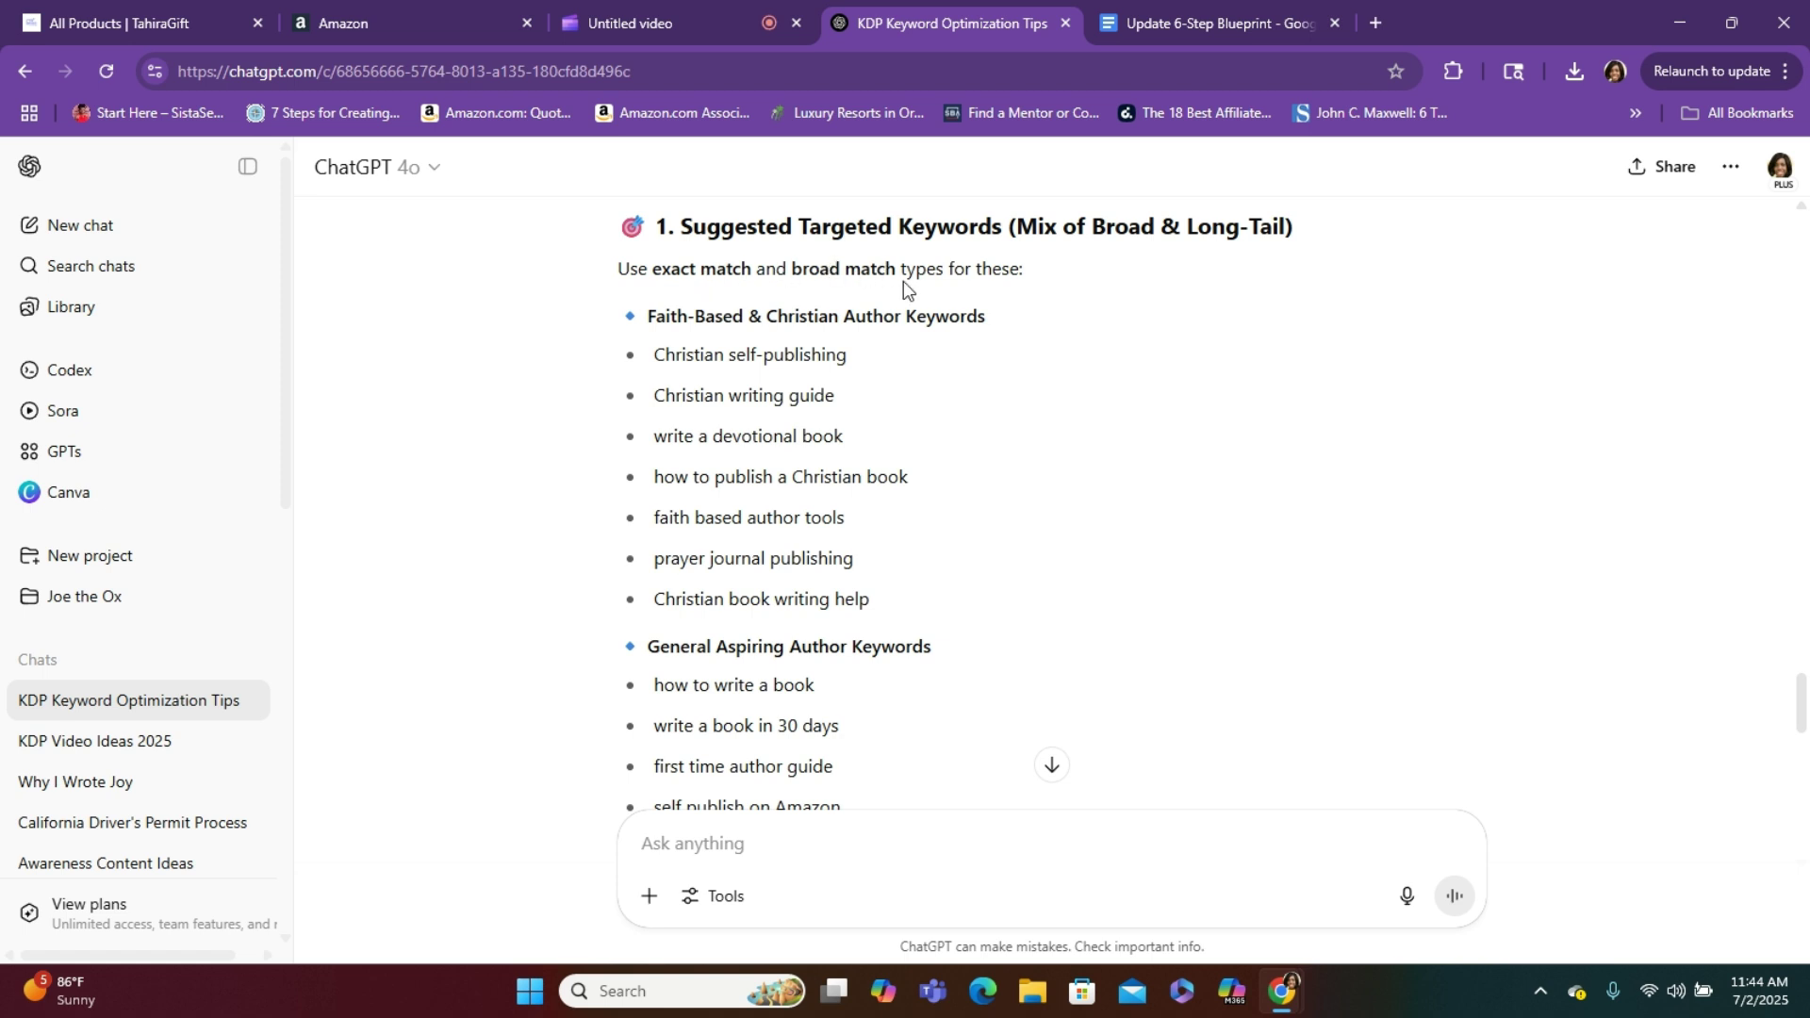
left_click(362, 9)
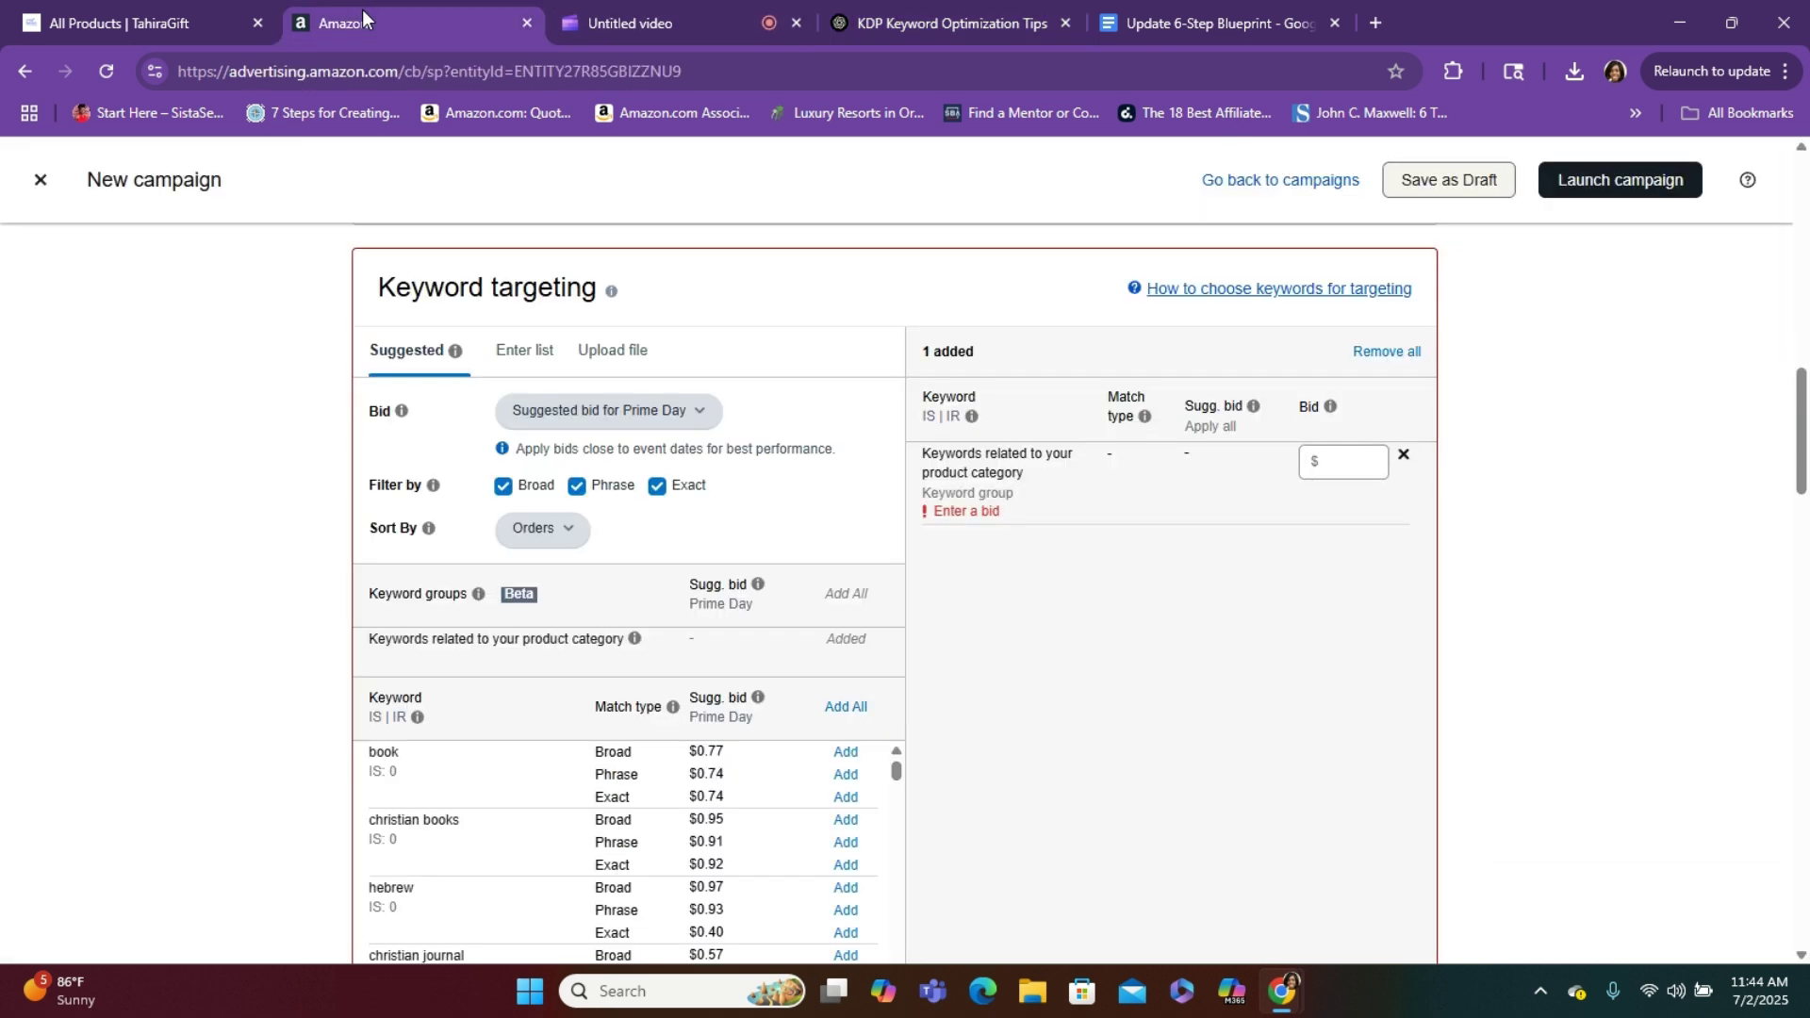
left_click(576, 487)
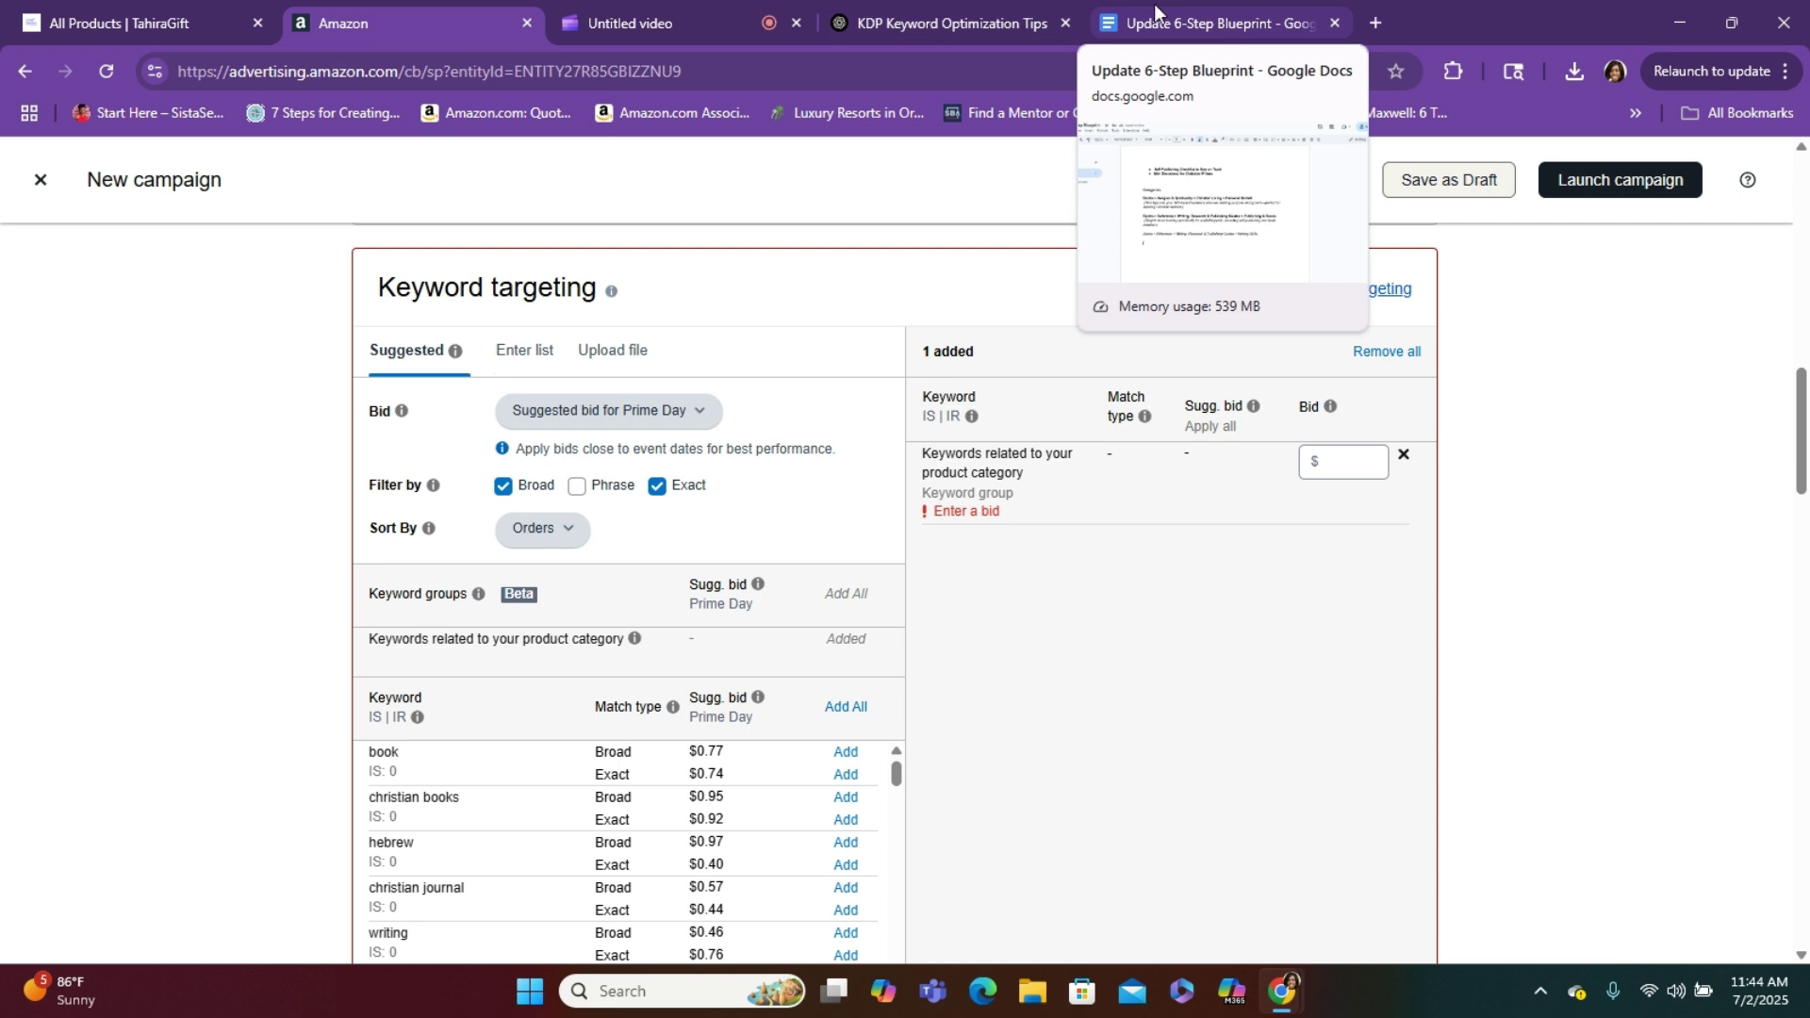
Copy ChatGPT's suggested keywords, custom headlines and description text, and paste them below the categories in the Update 6-Step Blueprint Google Doc
left_click(871, 26)
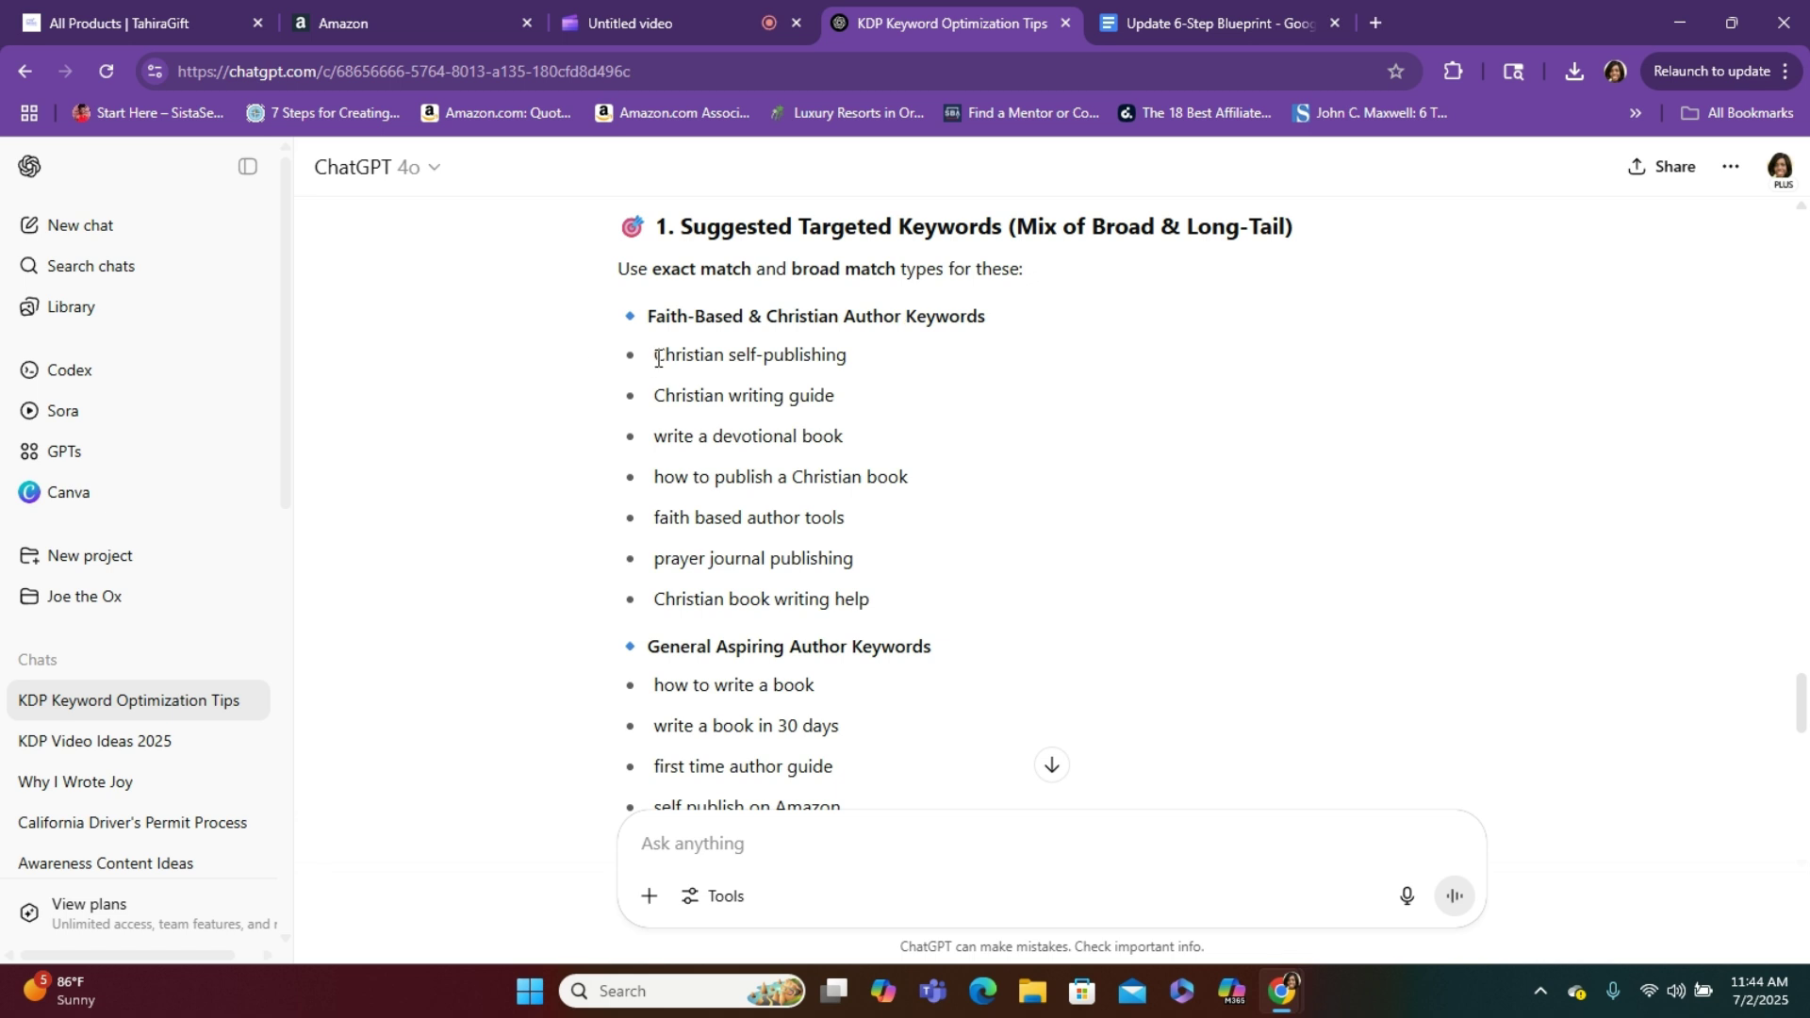
left_click_drag(647, 315, 950, 497)
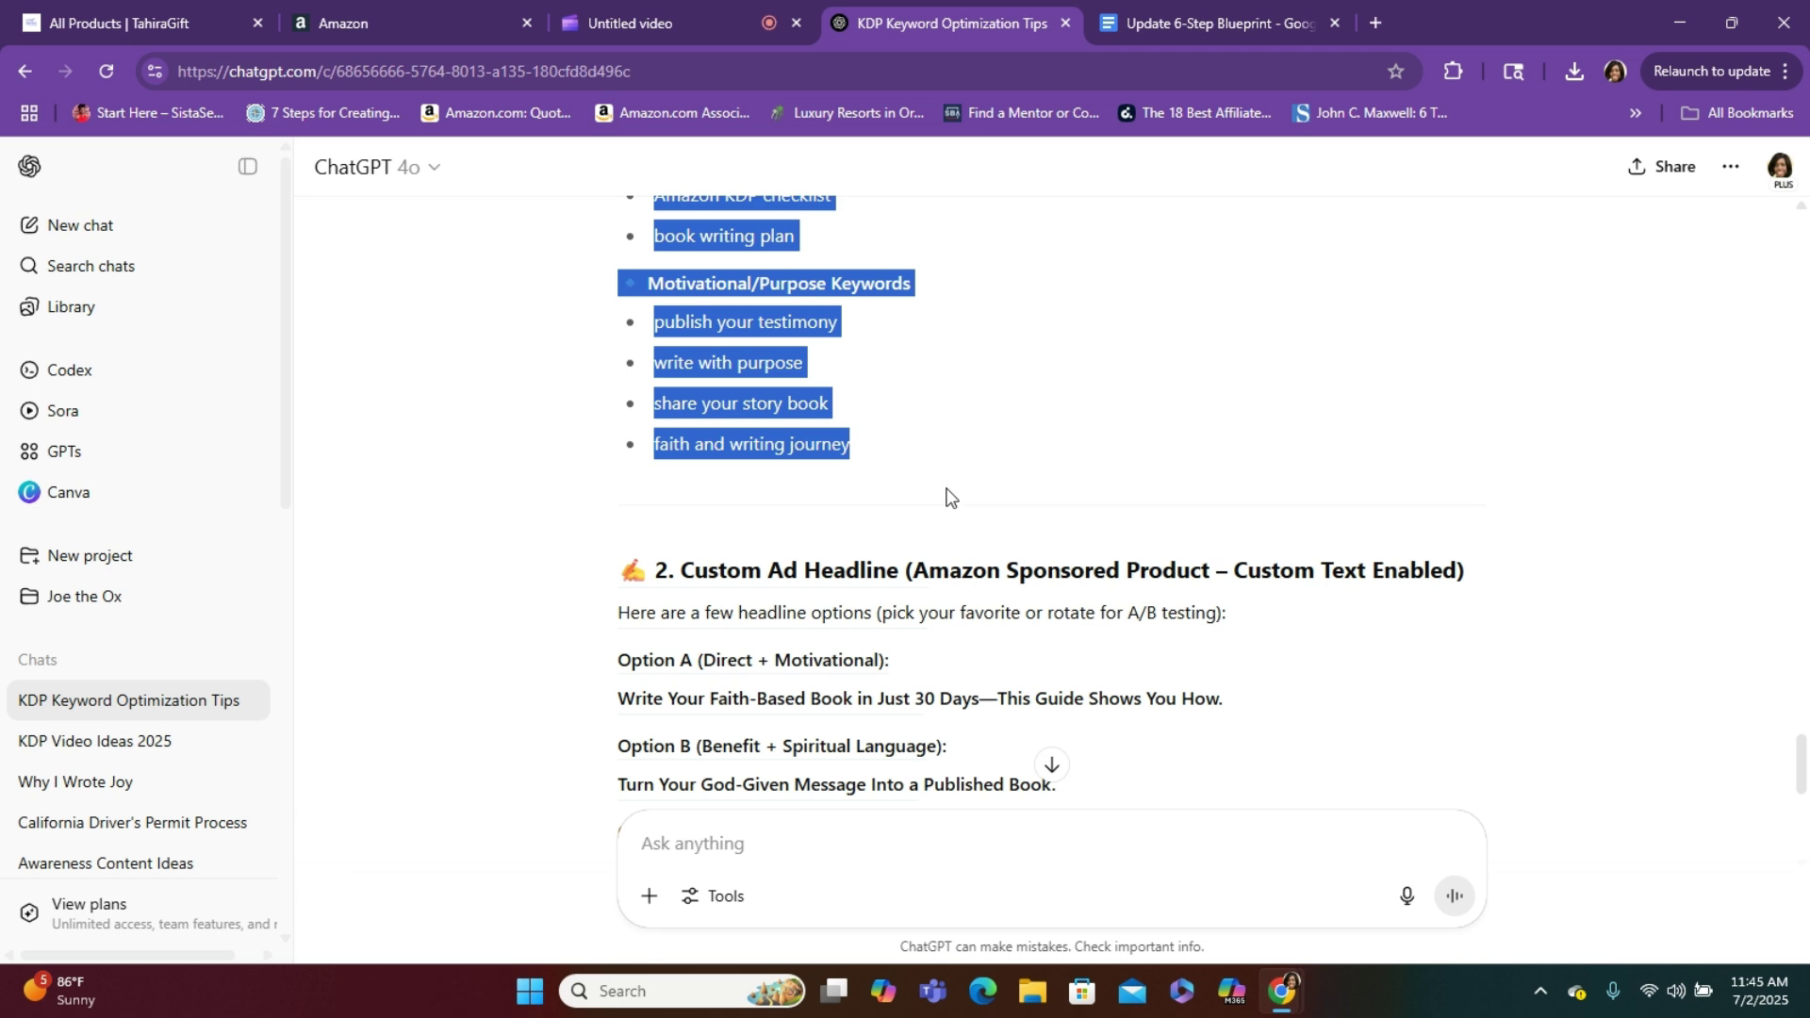
left_click_drag(948, 495, 1083, 608)
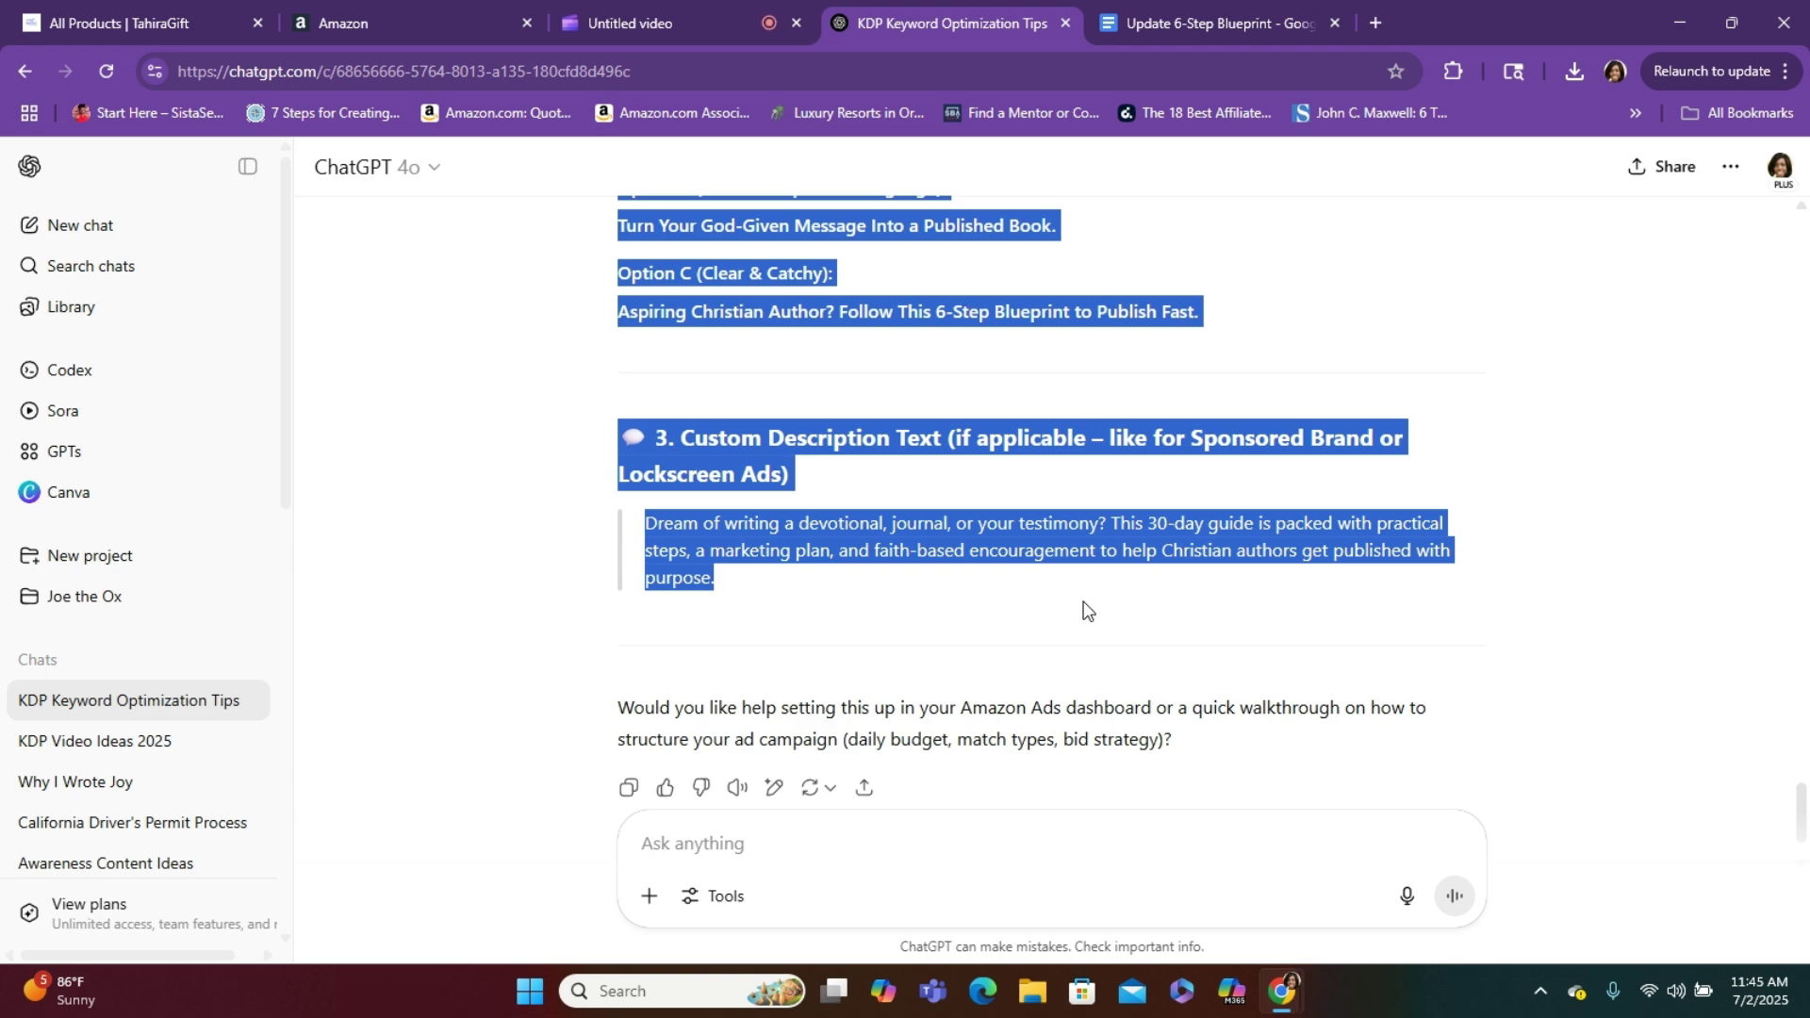
left_click(1214, 27)
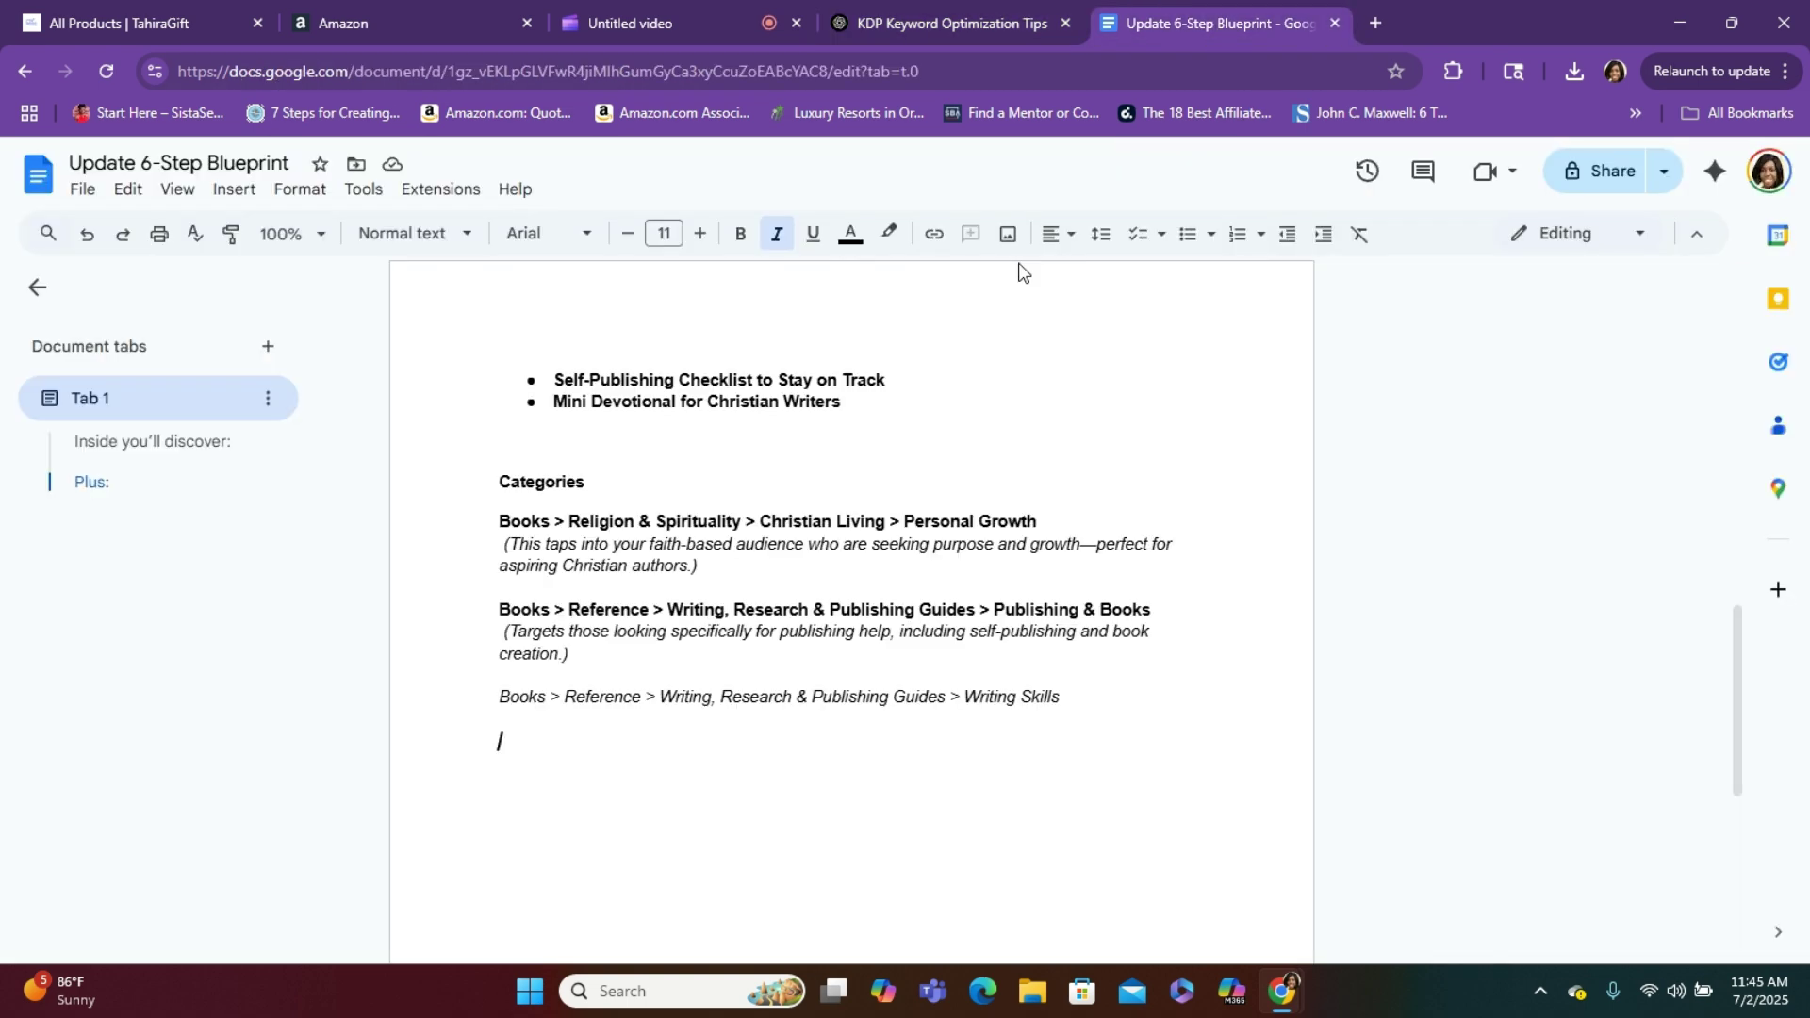
left_click(556, 766)
key("ctrl+v")
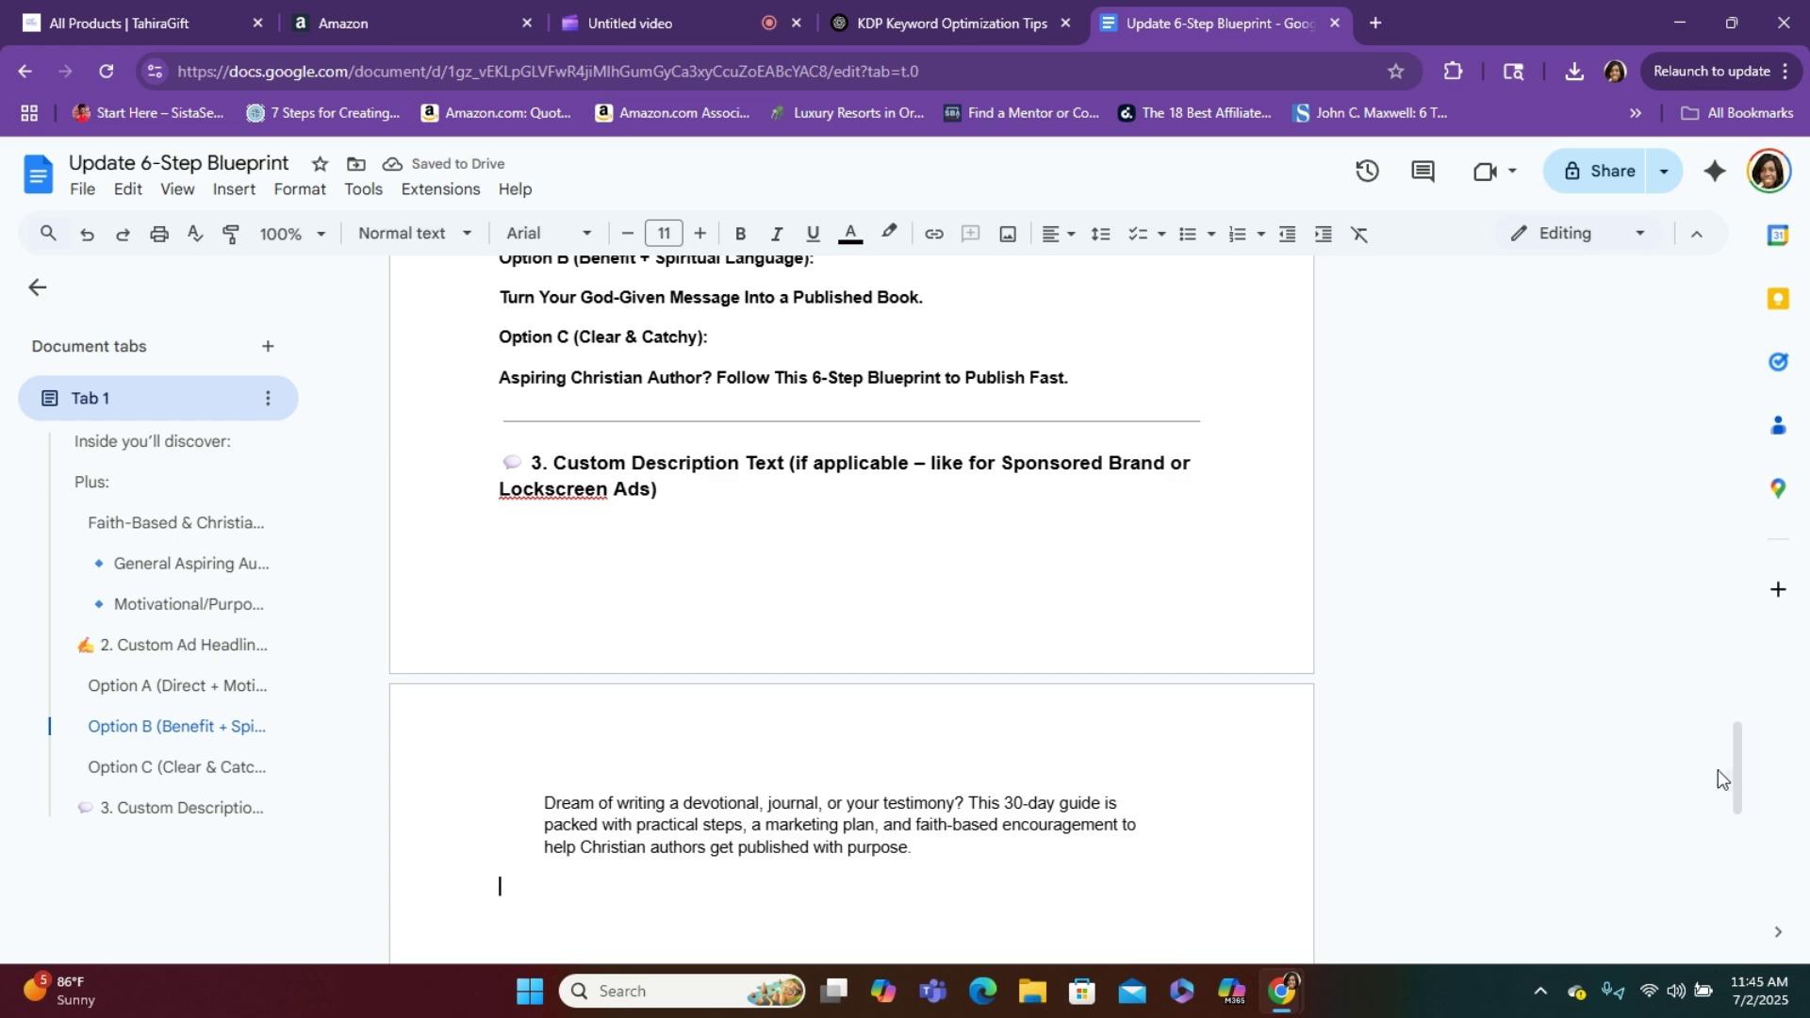
Rename the document as "Update 6-Step Blueprint 7.2025"
left_click(1736, 688)
left_click_drag(1737, 685, 1711, 276)
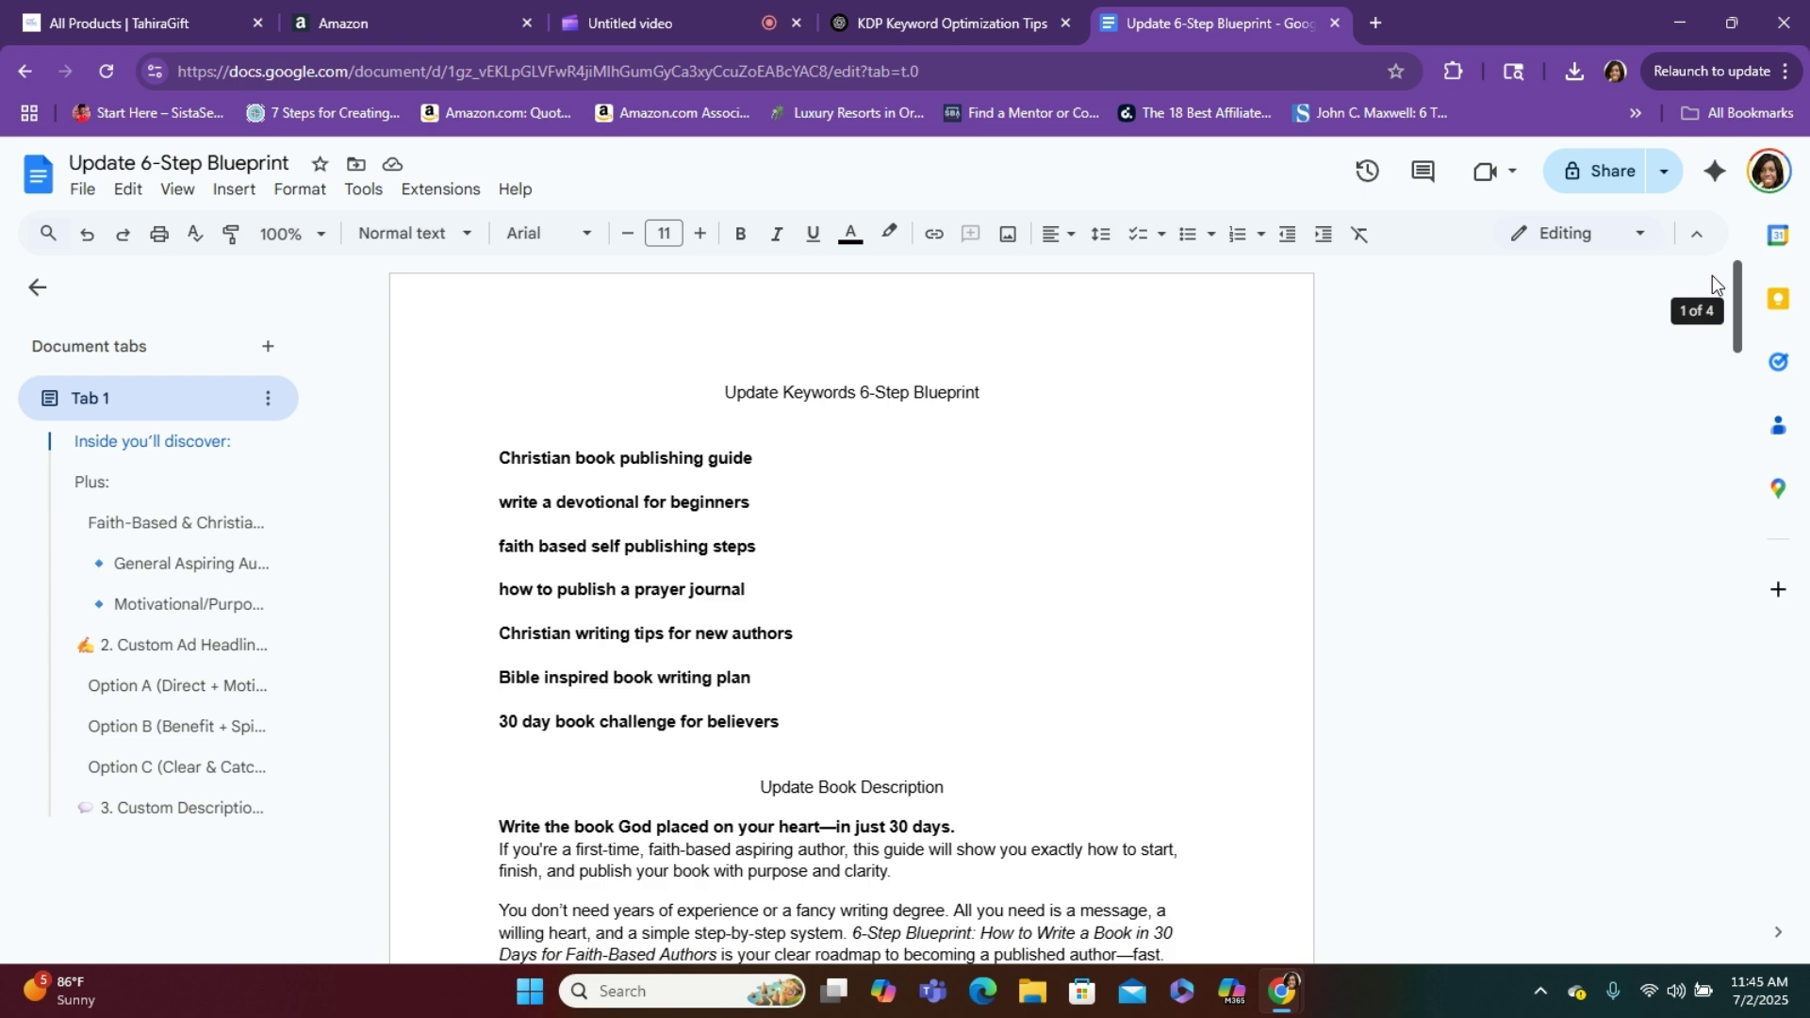
left_click_drag(1715, 299, 1429, 298)
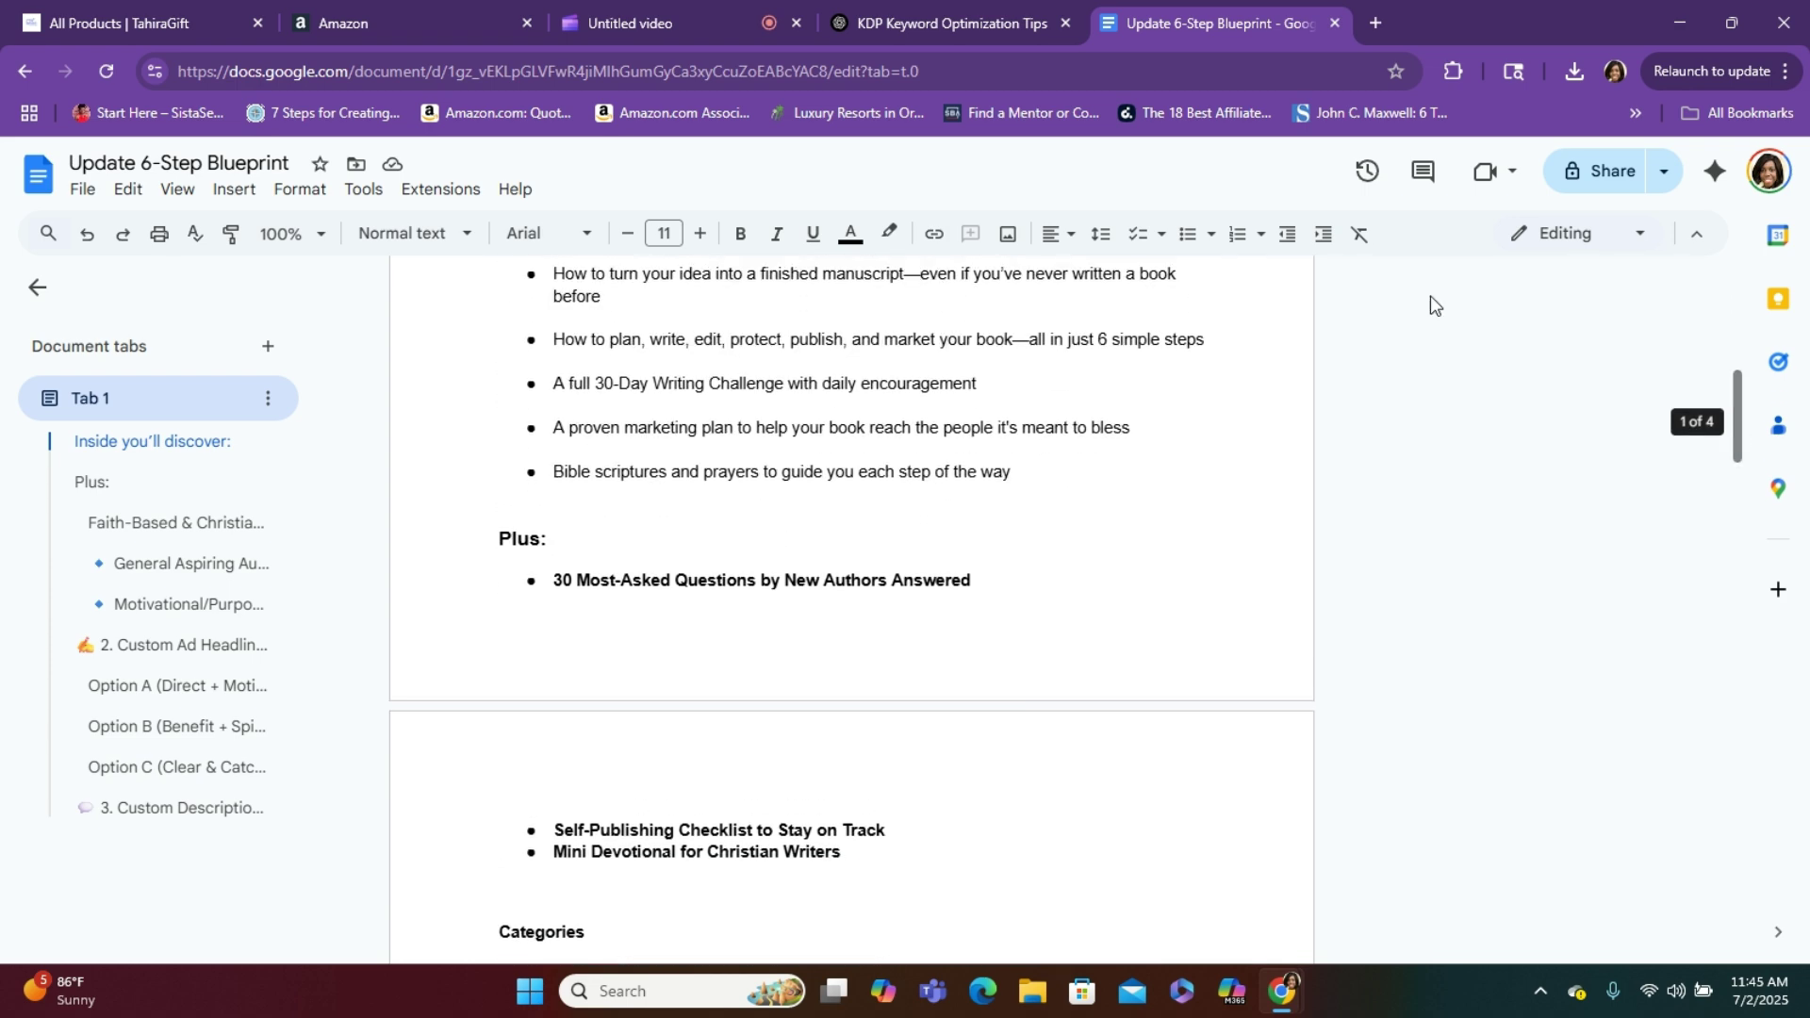
left_click(294, 165)
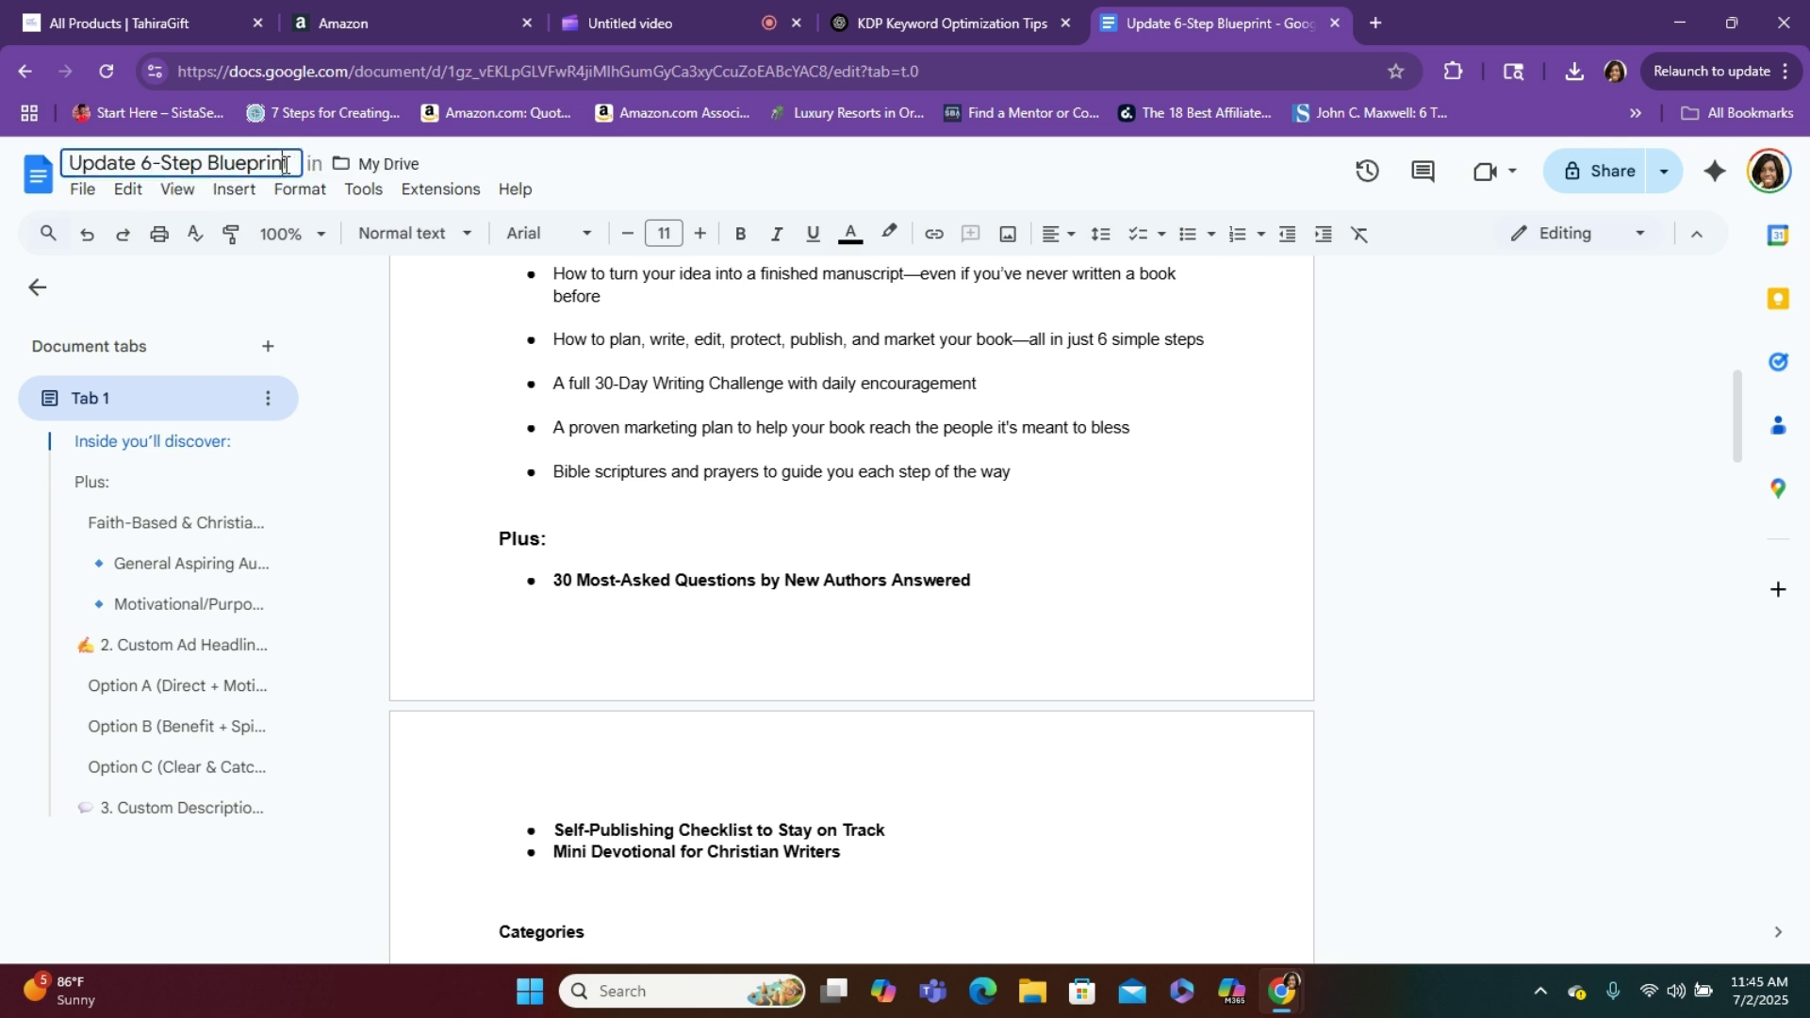
type("2")
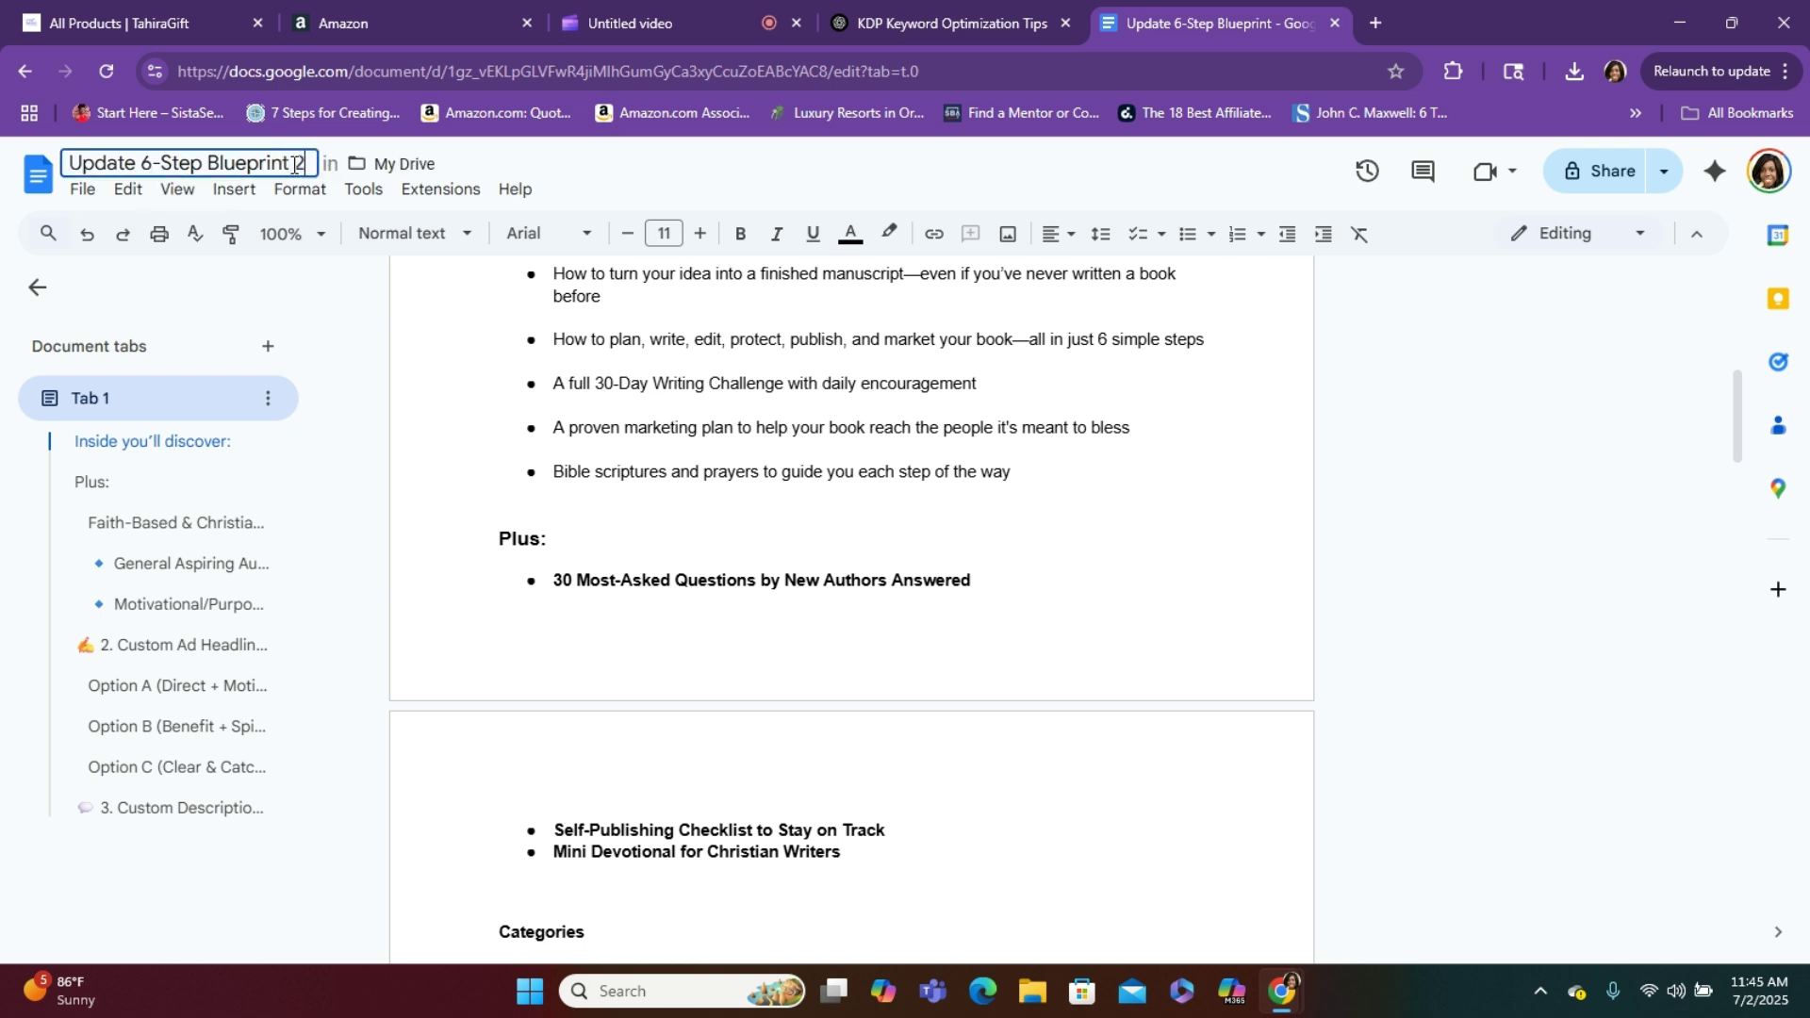
type("025")
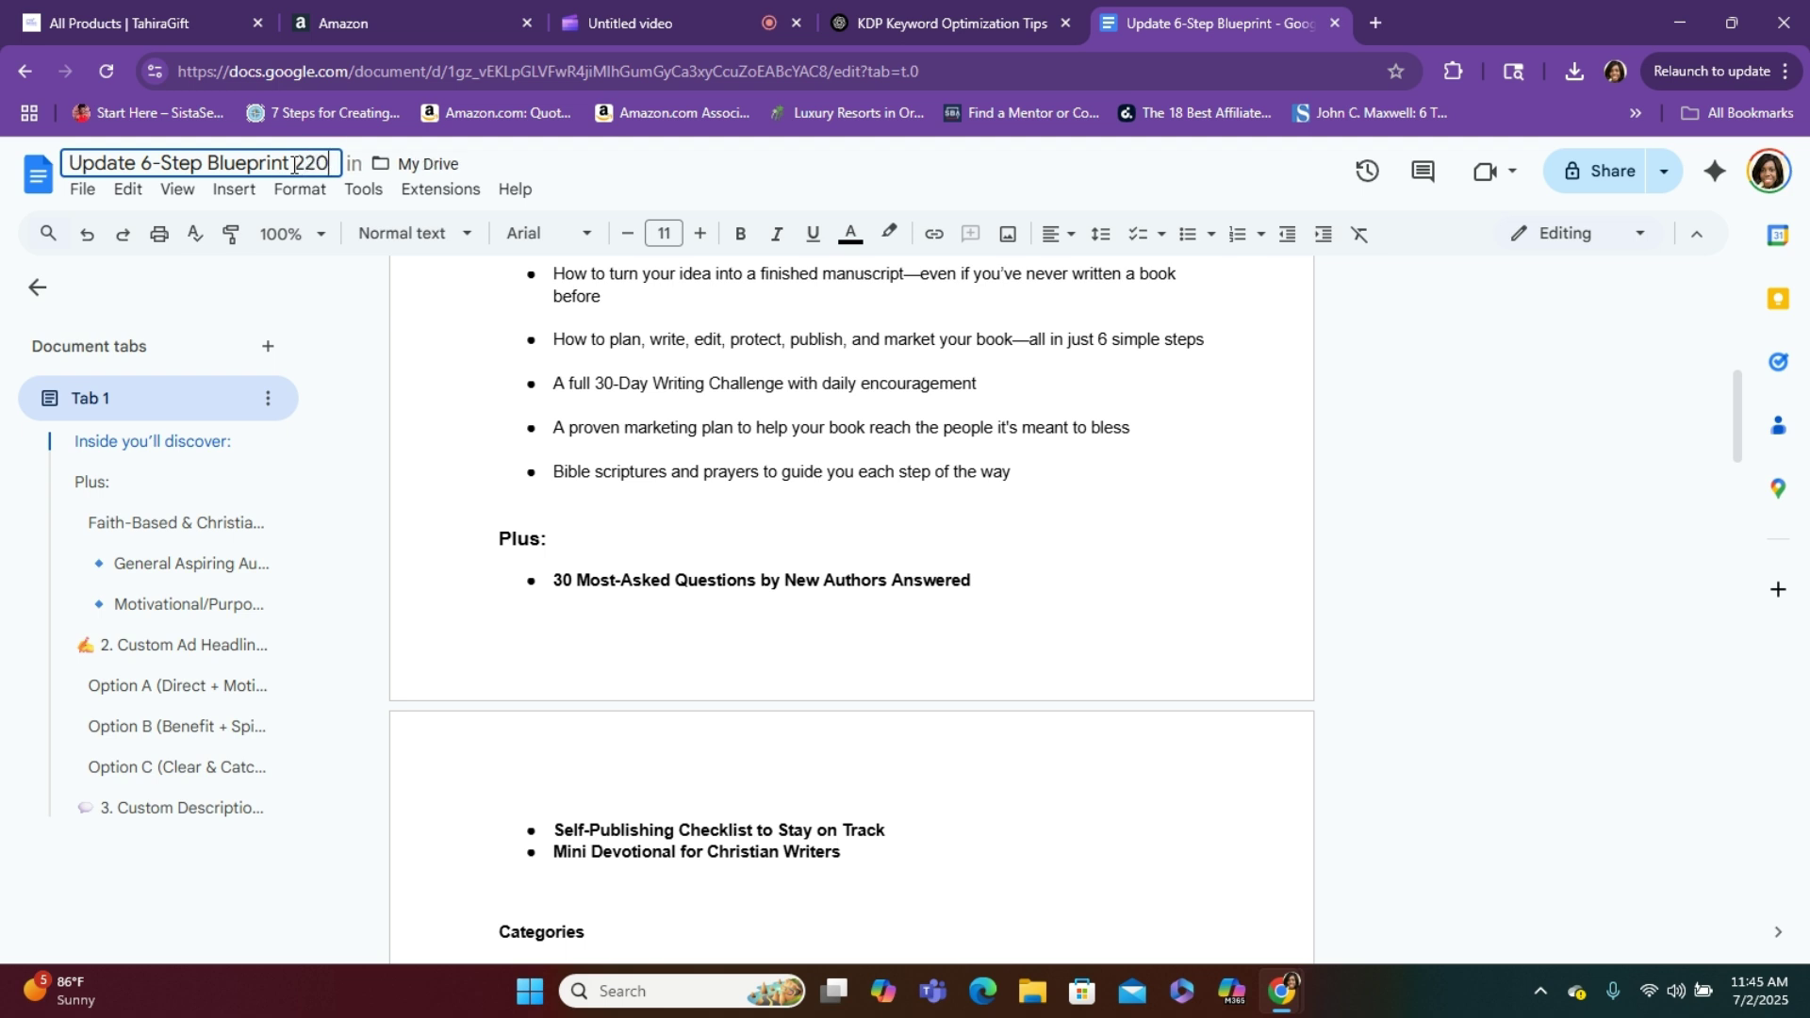
key("BackSpace")
key("BackSpace")
key("BackSpace")
key("BackSpace")
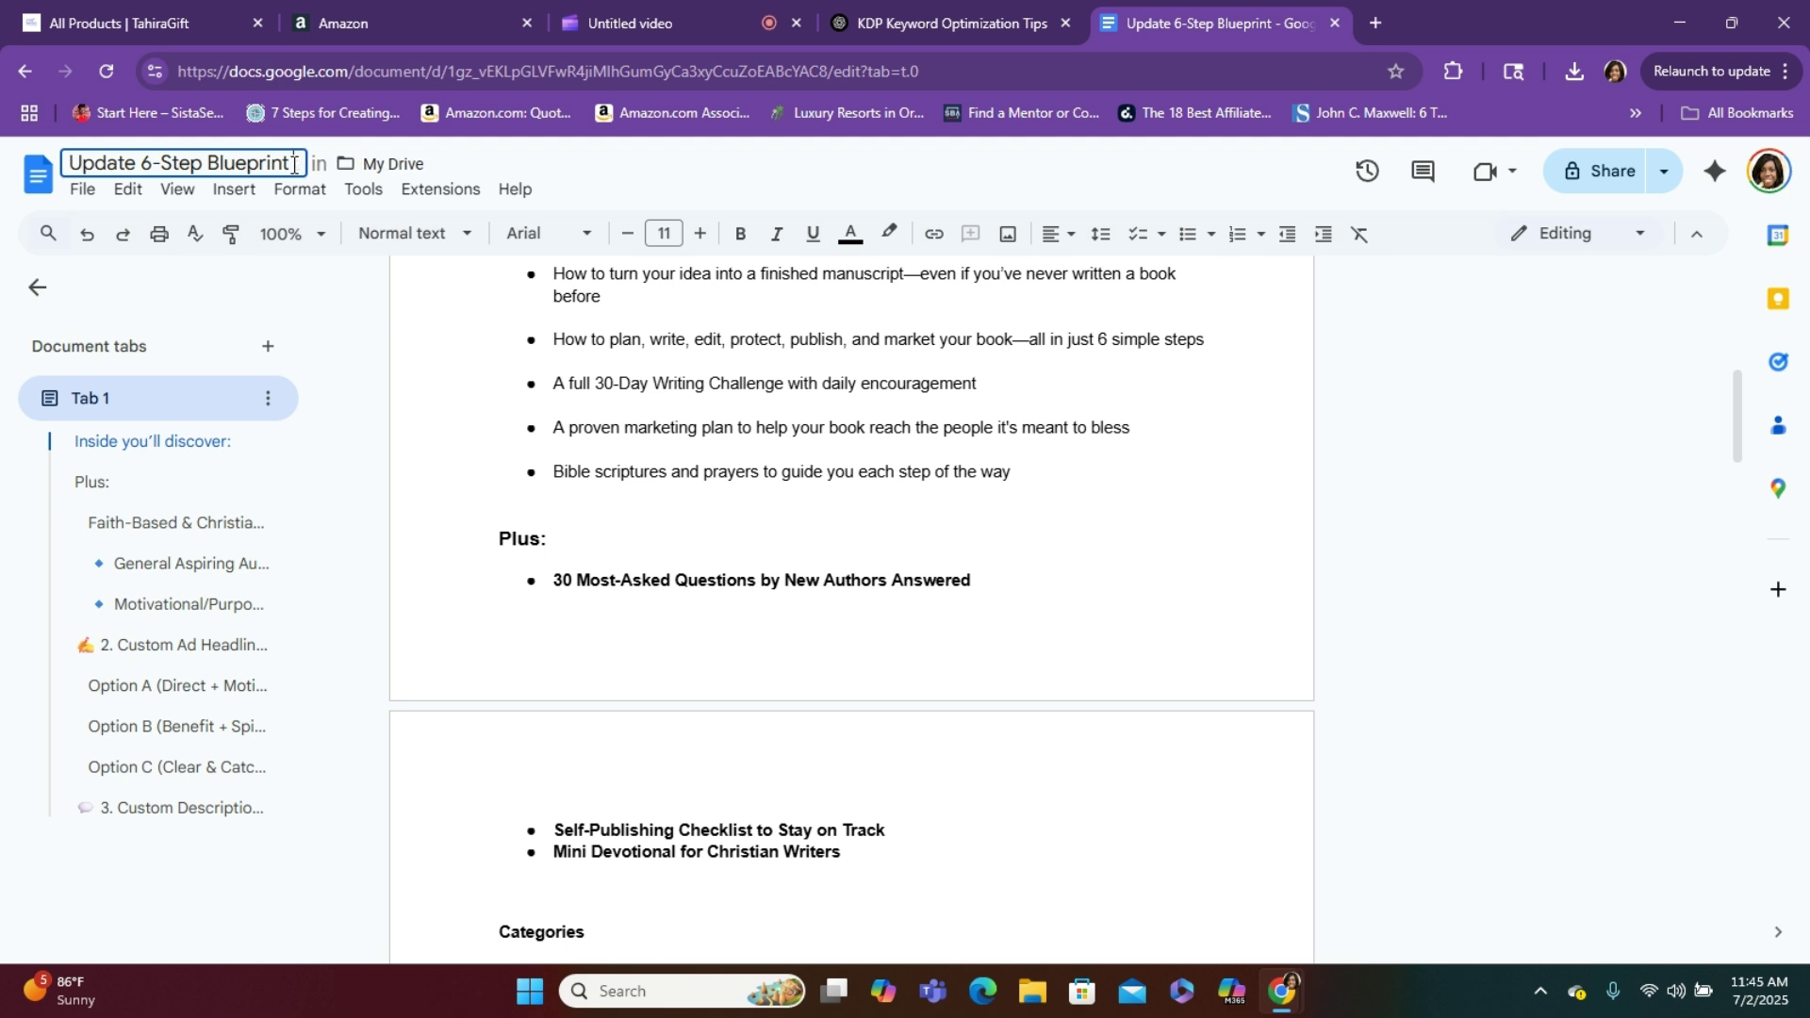
type("7/")
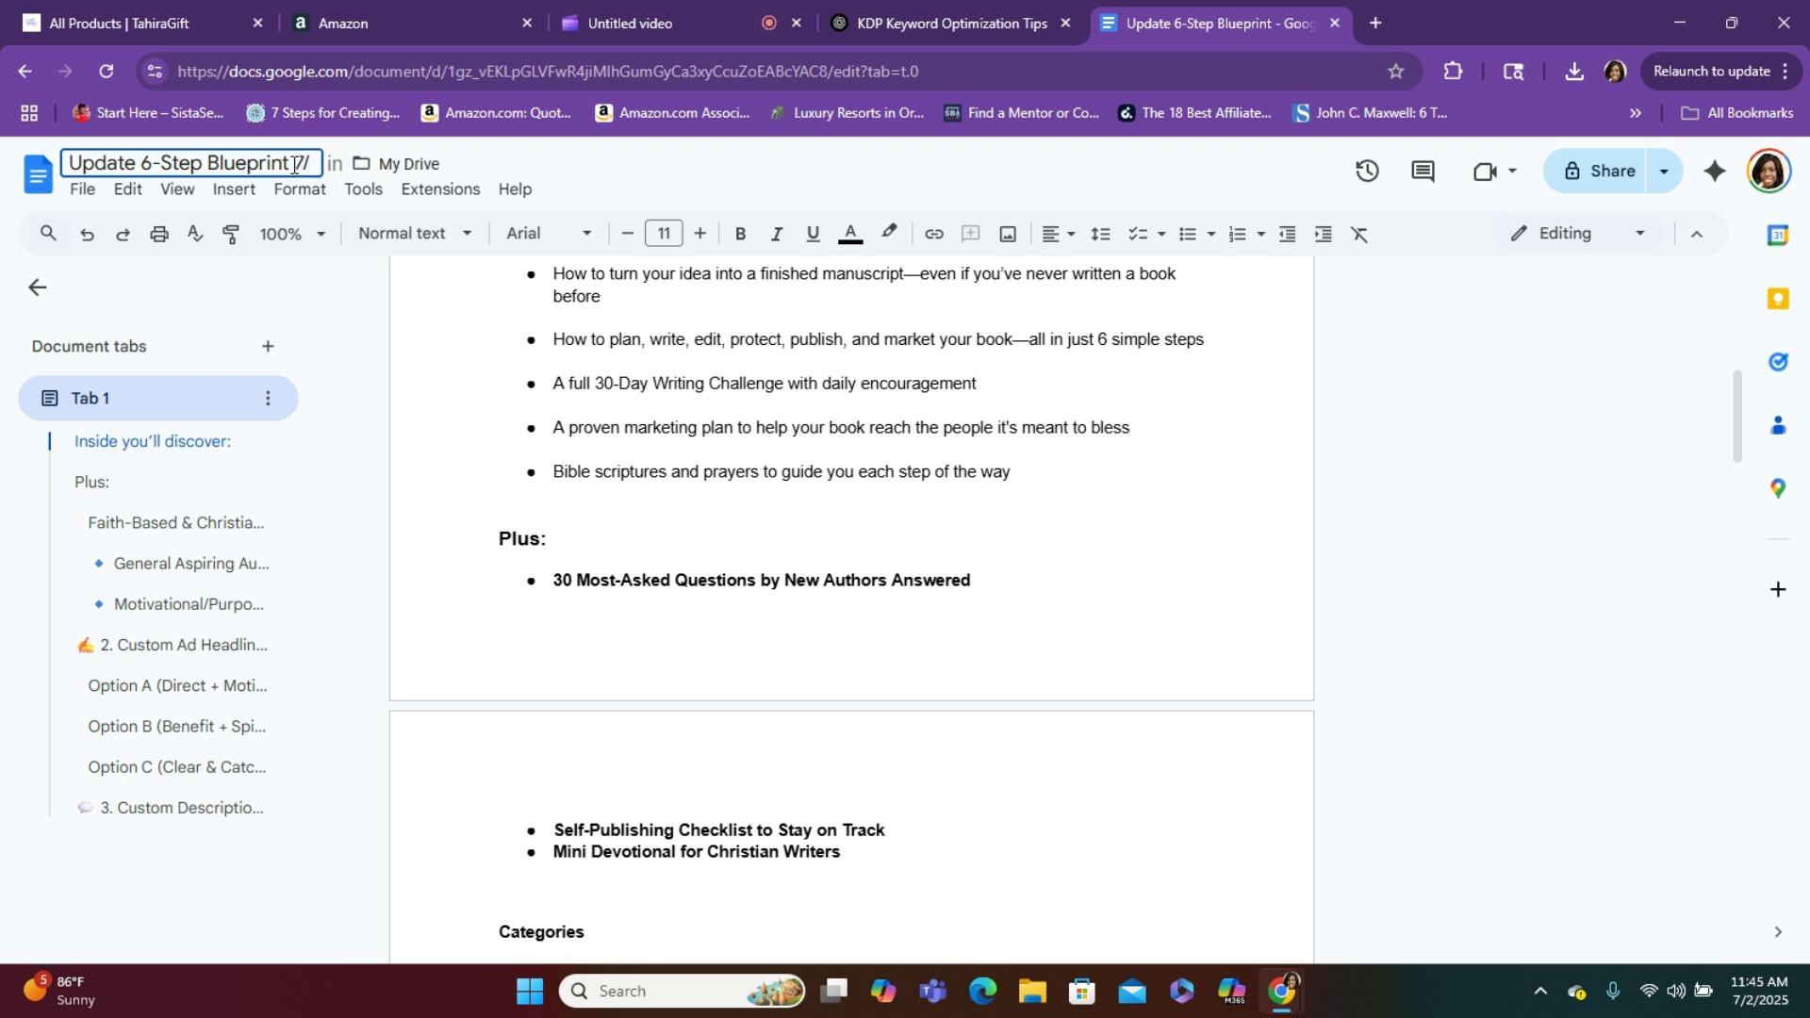
type("2025")
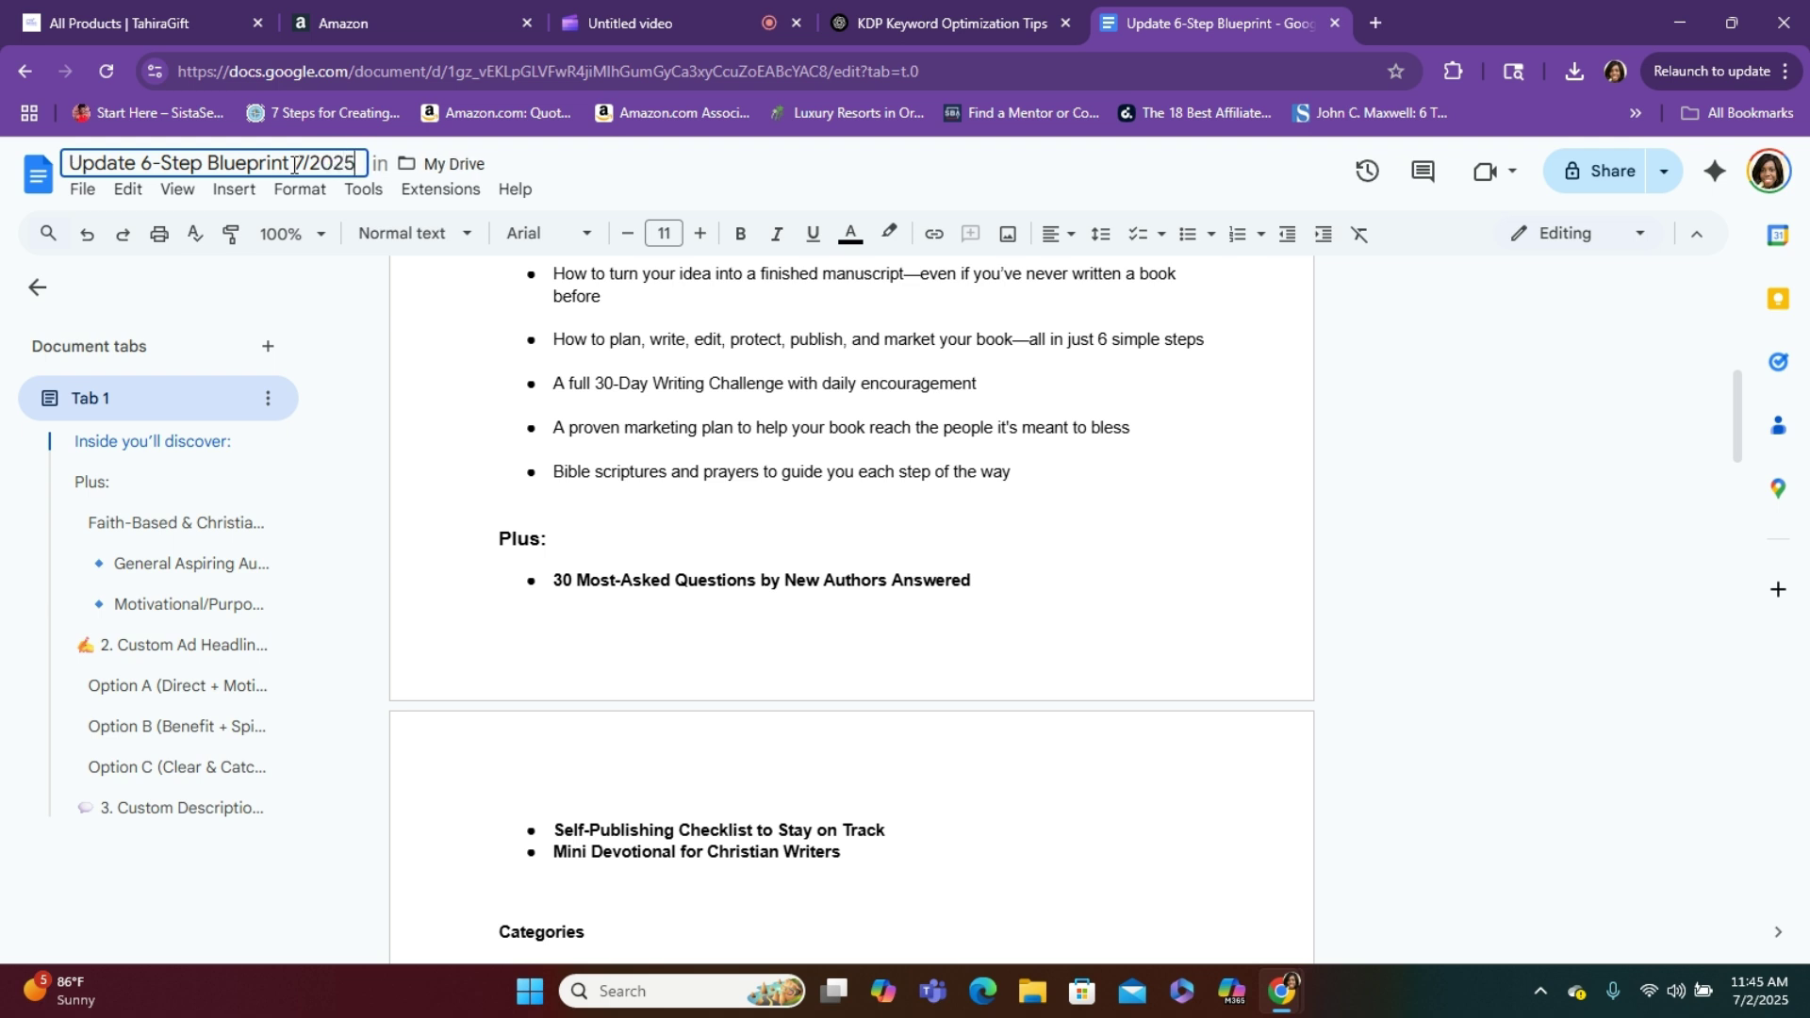
left_click(309, 163)
key("BackSpace")
type(".")
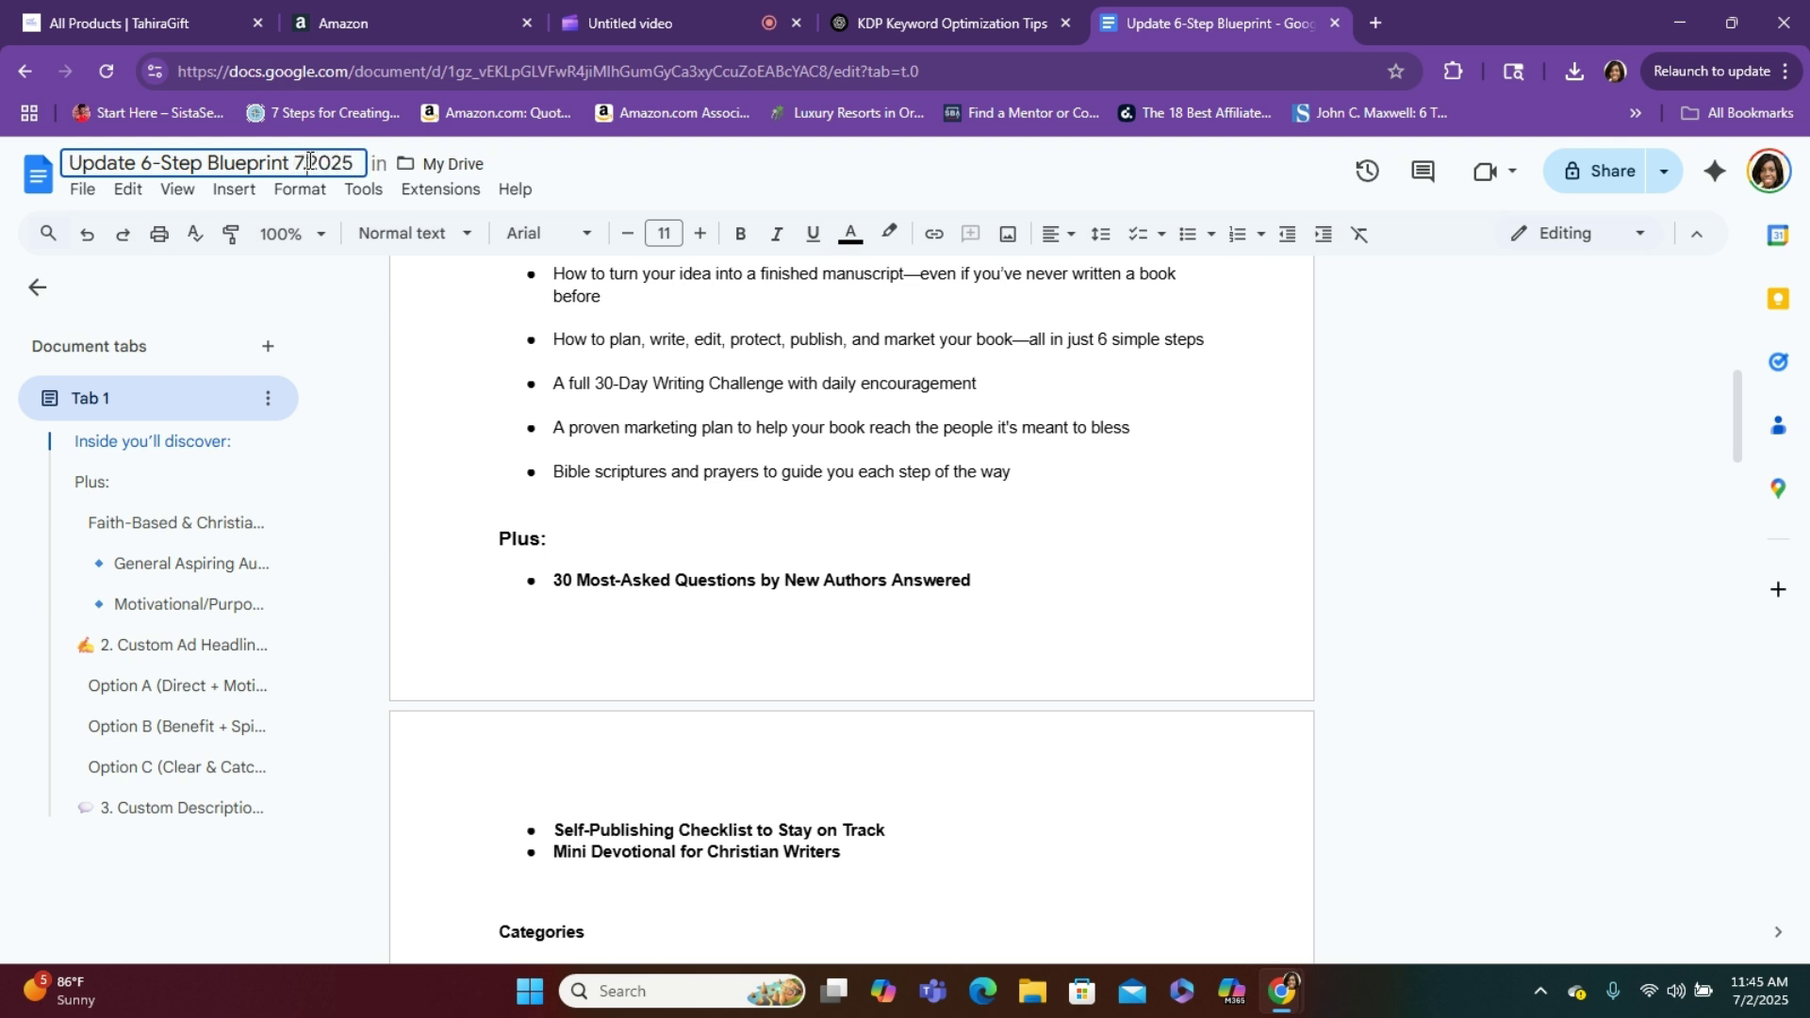
left_click(947, 467)
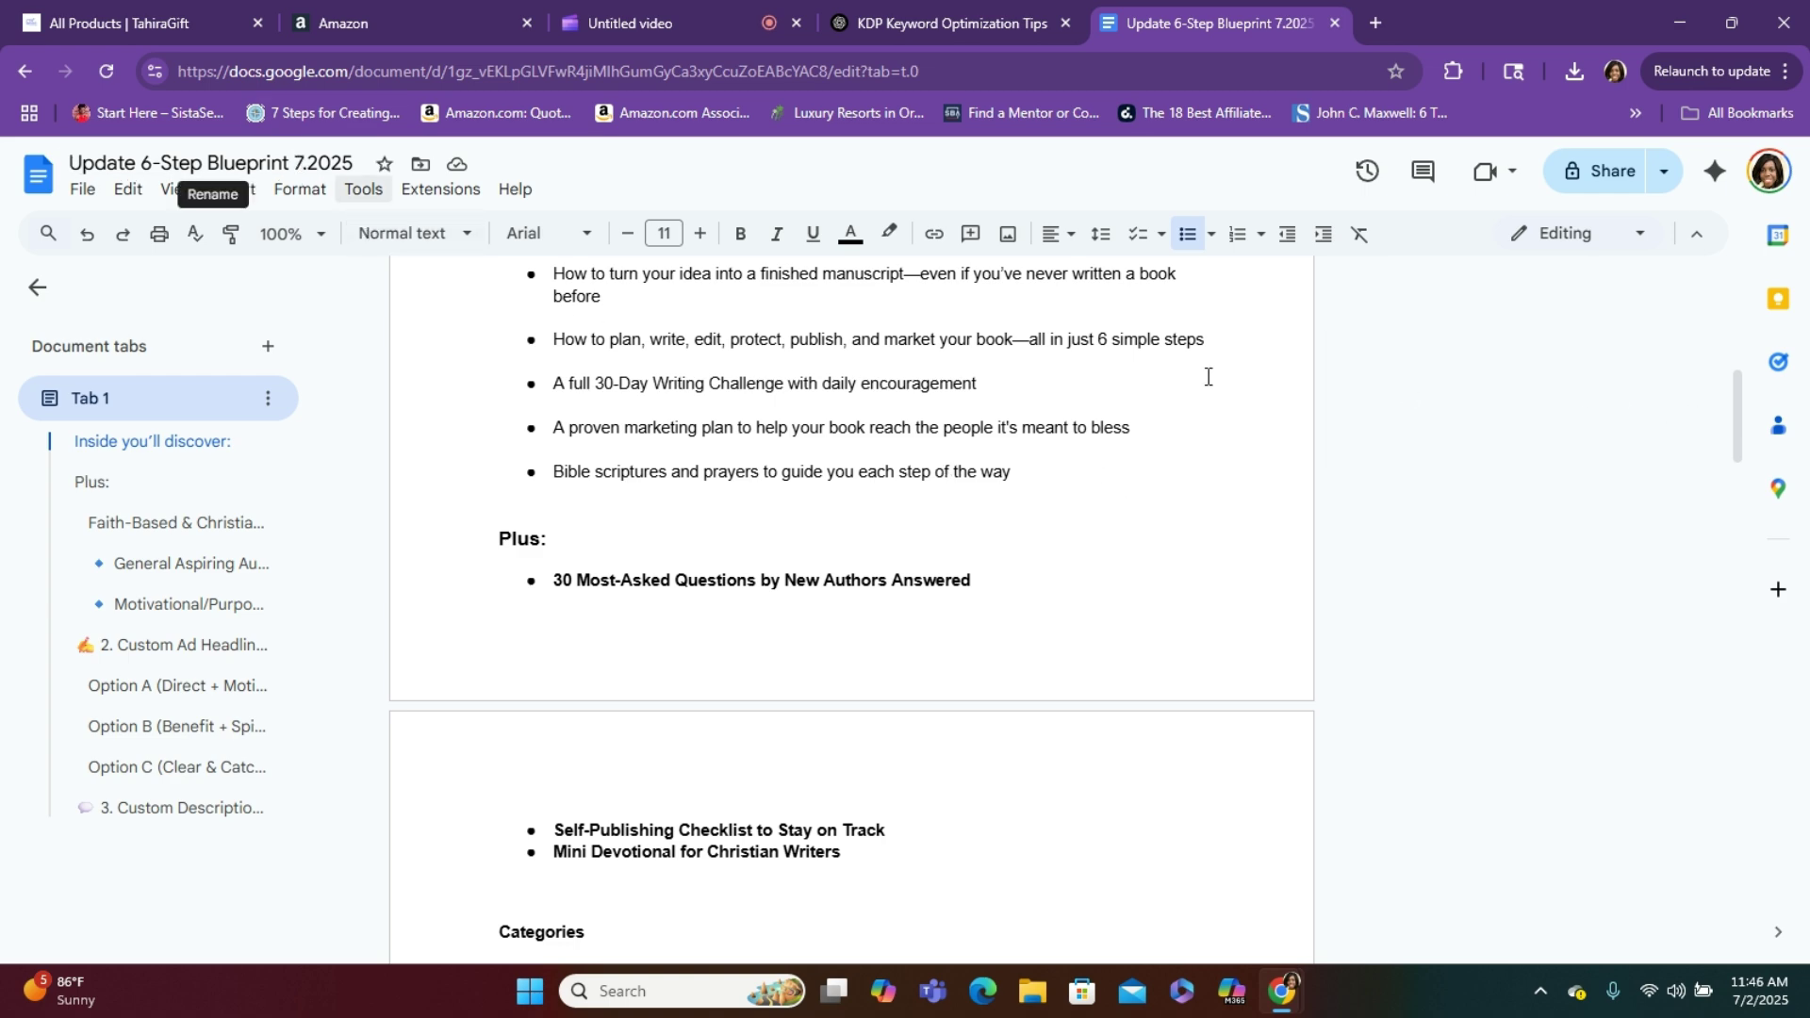
Copy the document's keywords from "Christian self-publishing" through "faith and writing journey" and paste them into the Amazon campaign's manually entered keyword list
left_click_drag(1730, 407, 1728, 535)
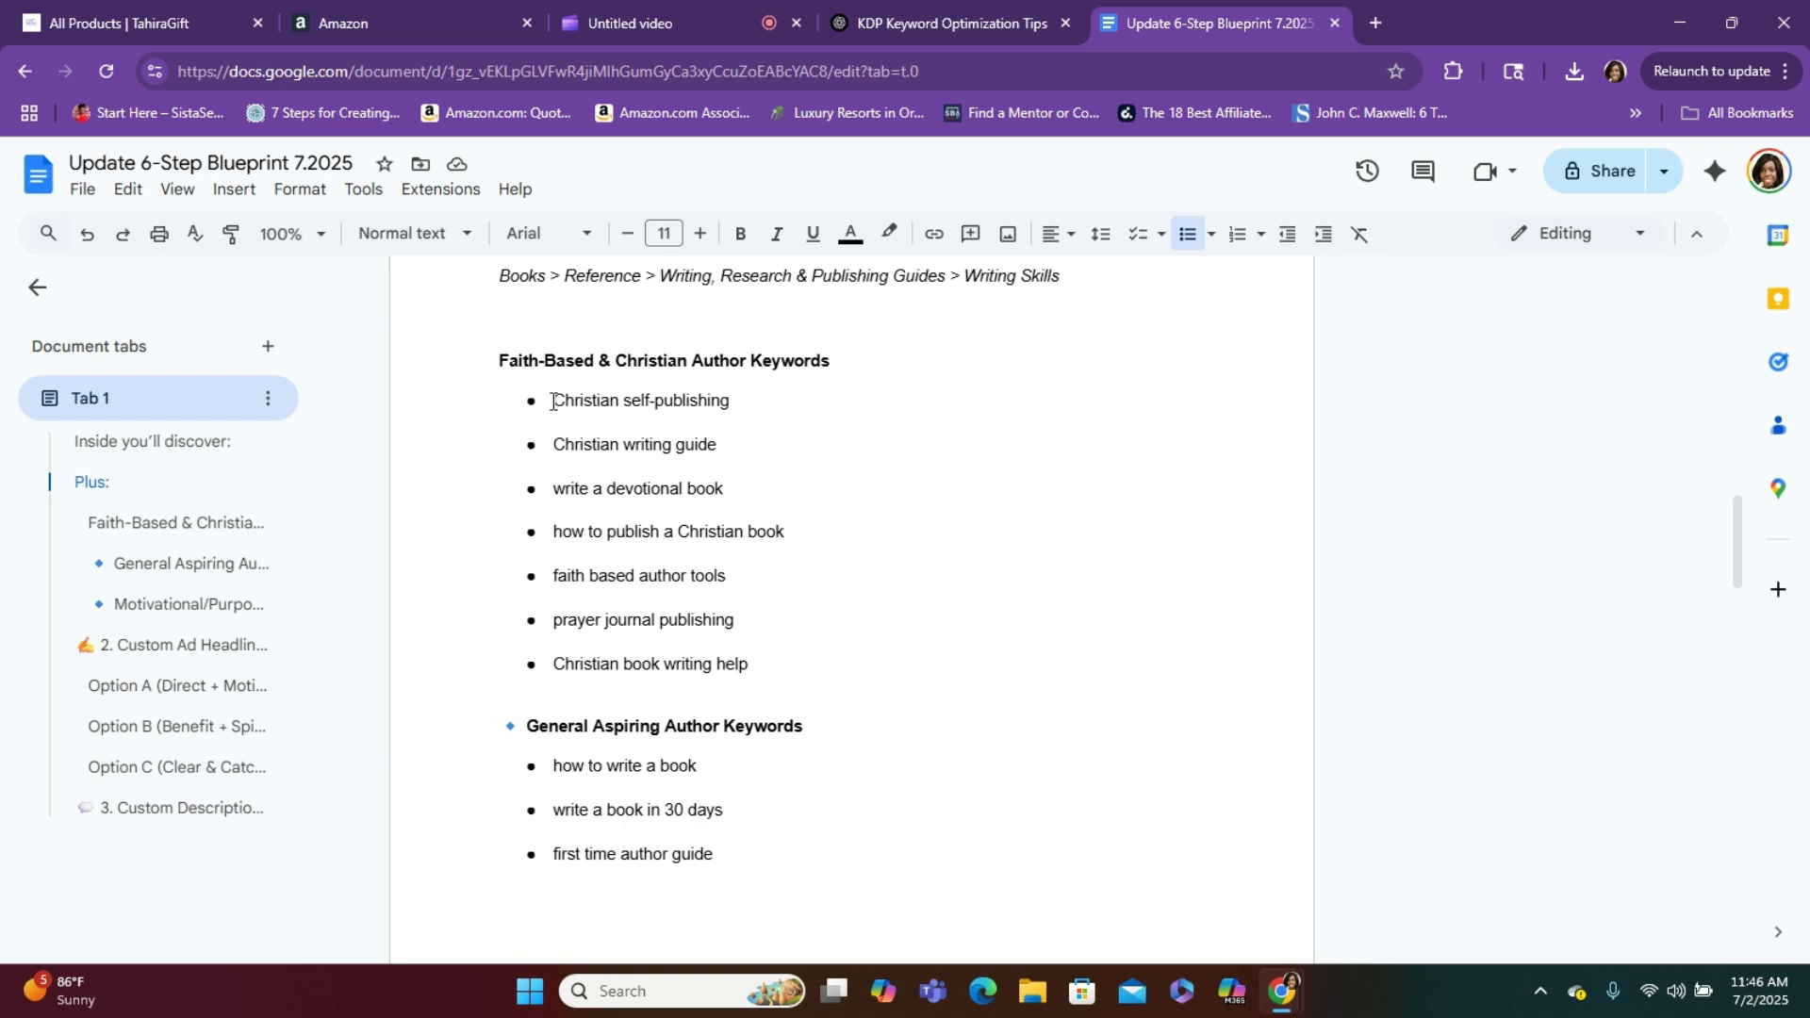
left_click_drag(552, 400, 806, 545)
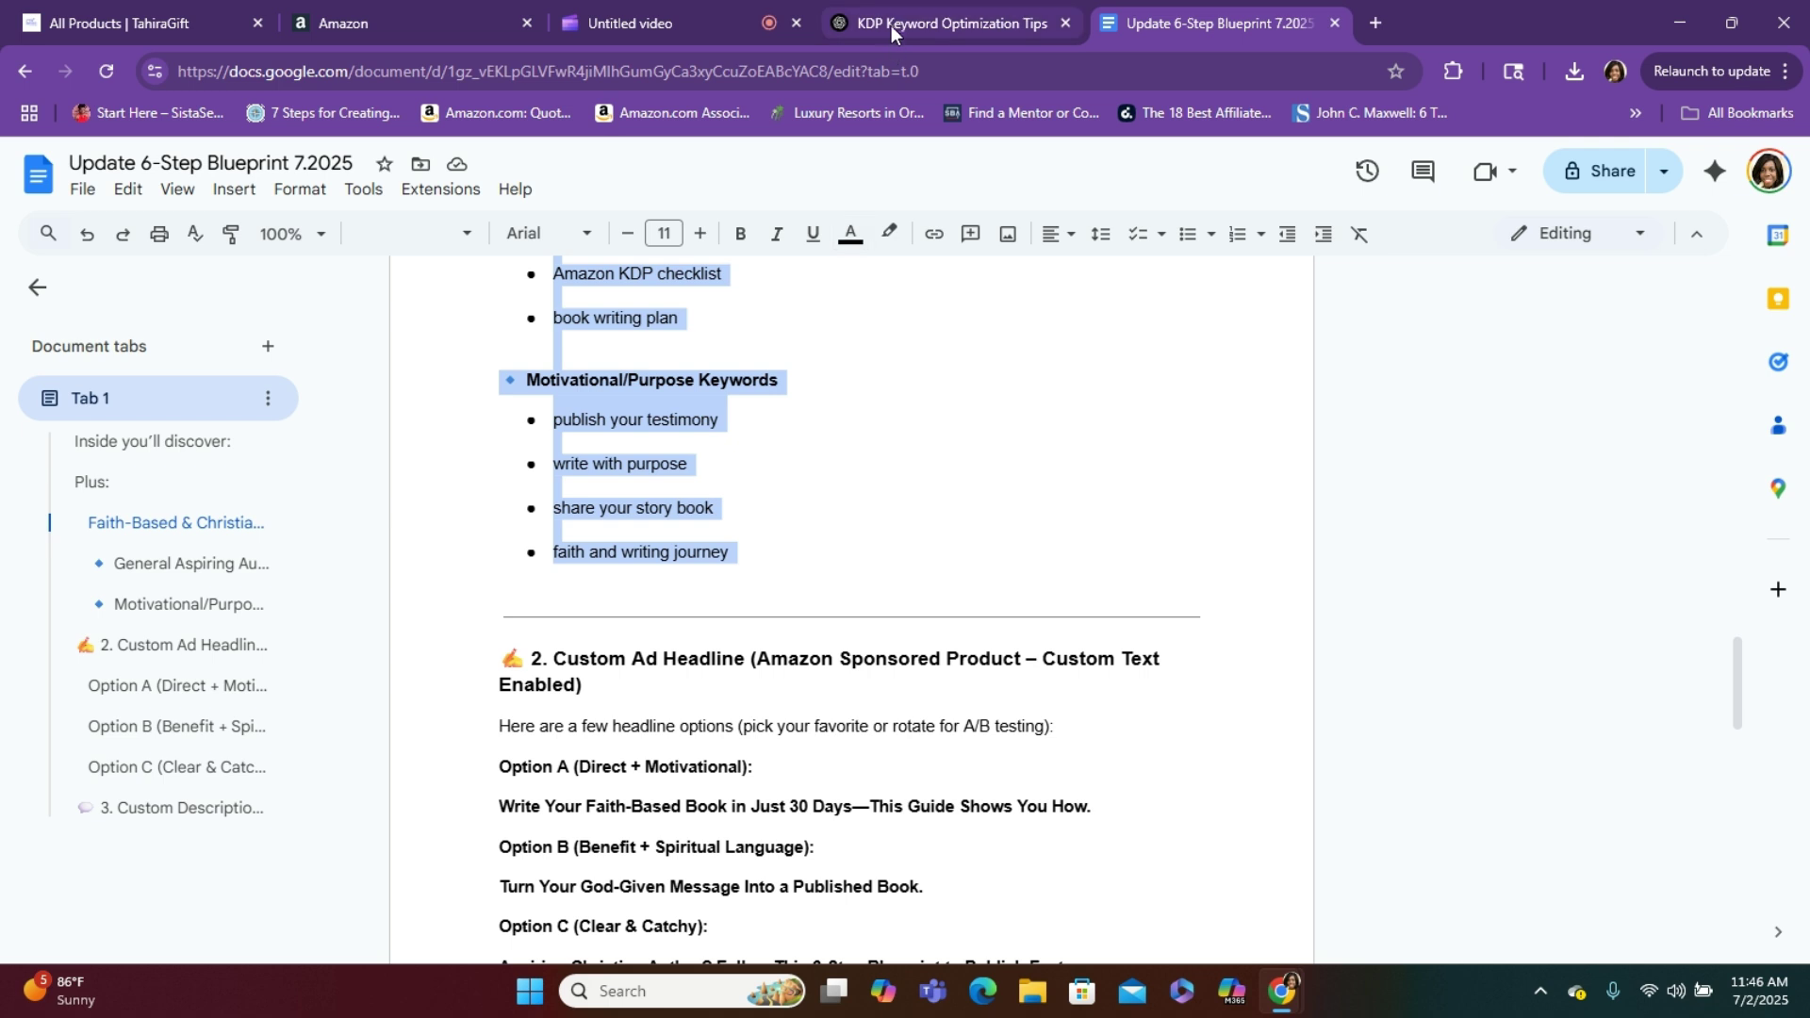
left_click(462, 34)
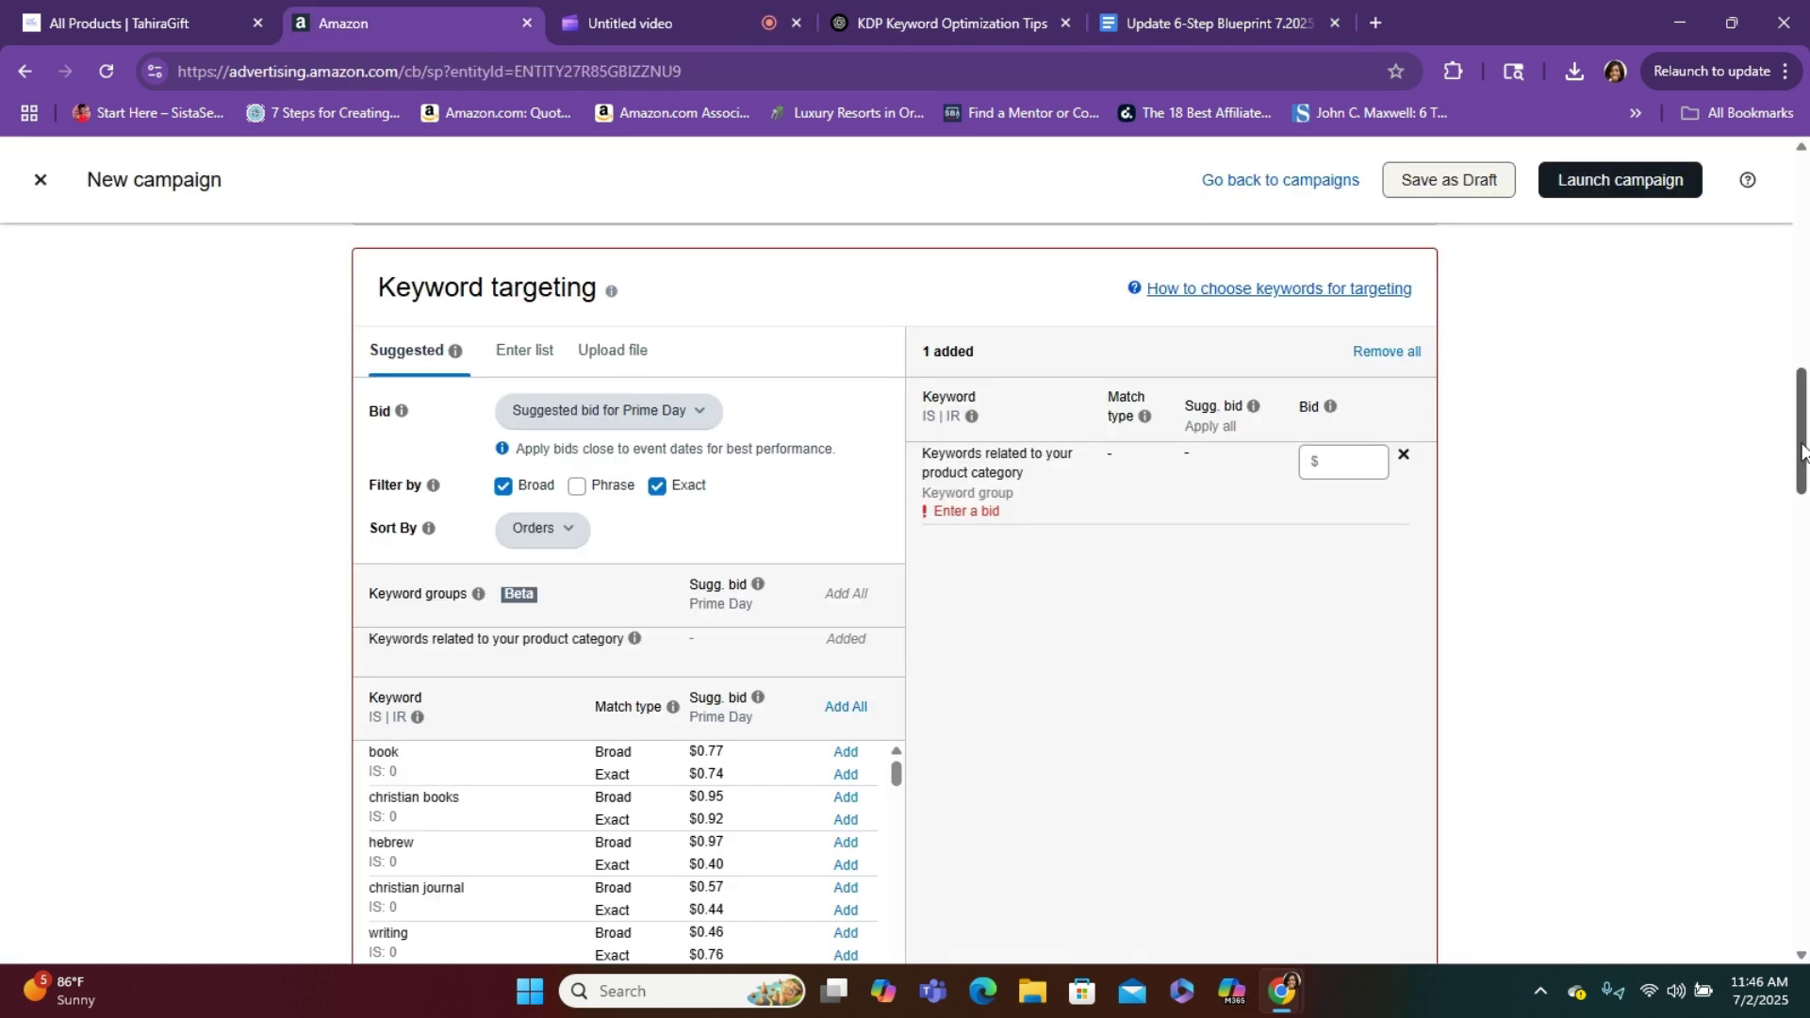
left_click_drag(1802, 449, 1801, 439)
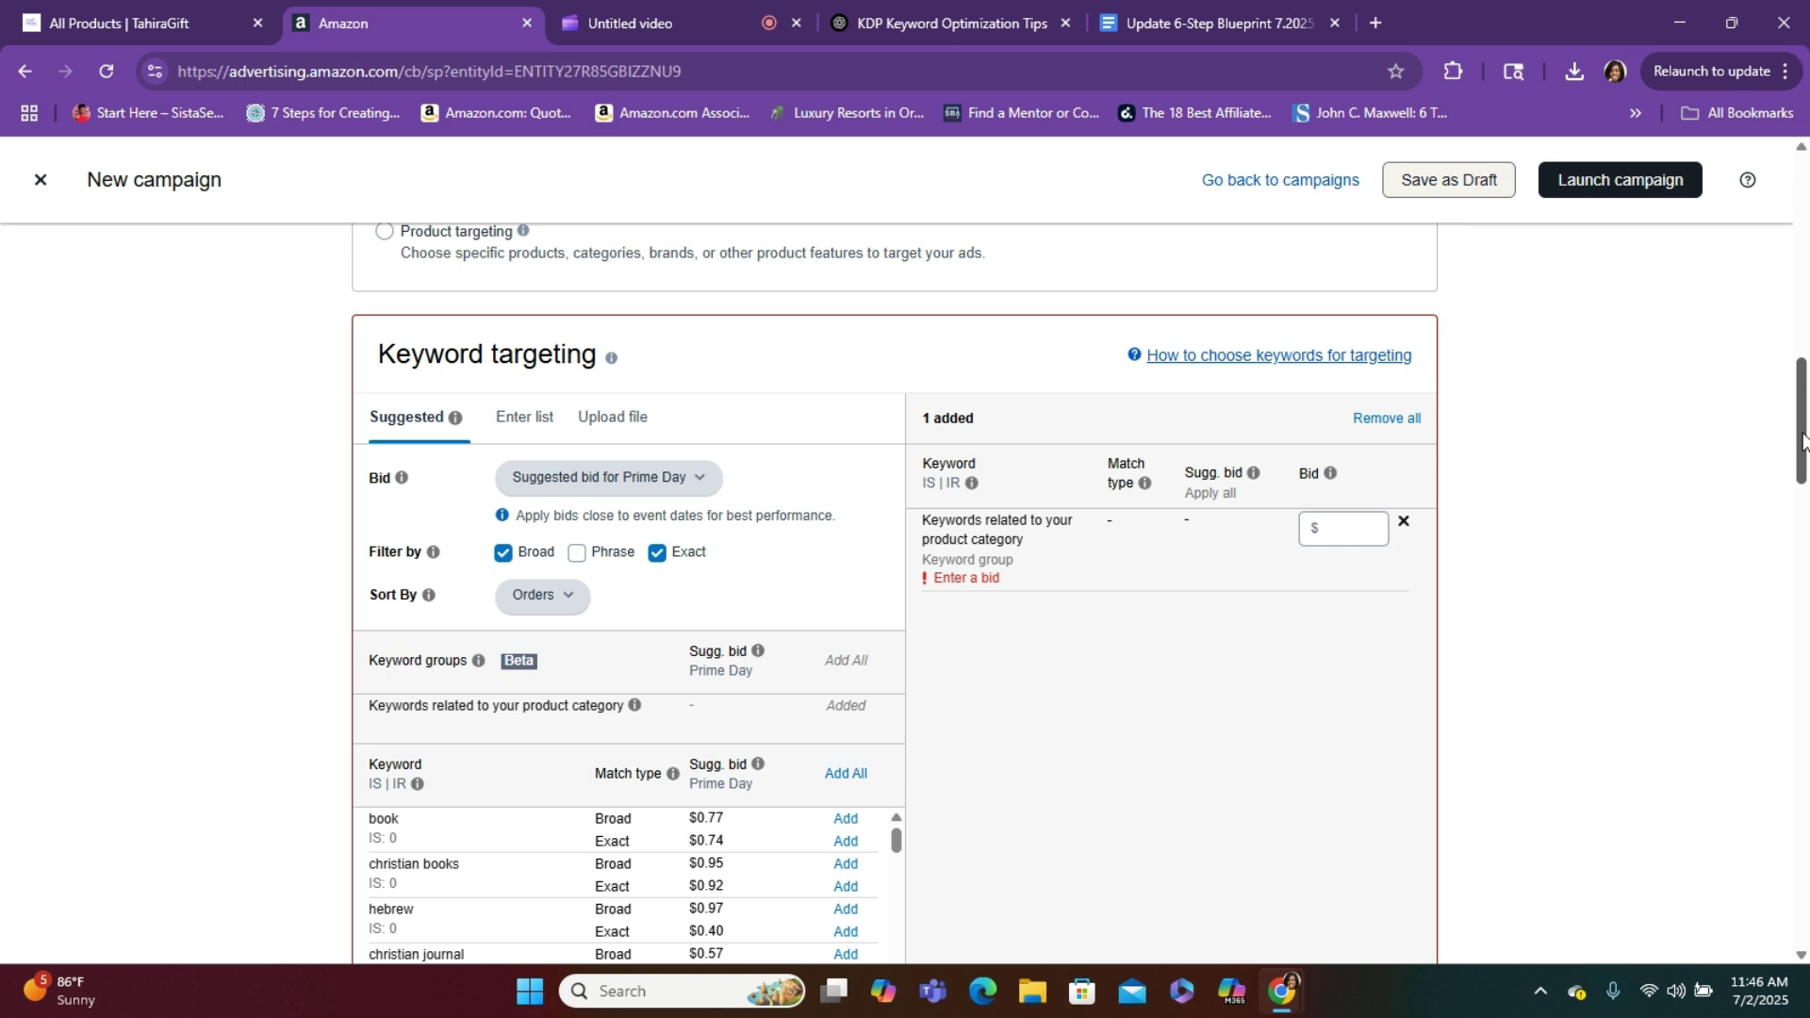
left_click(455, 416)
left_click(578, 666)
left_click(531, 429)
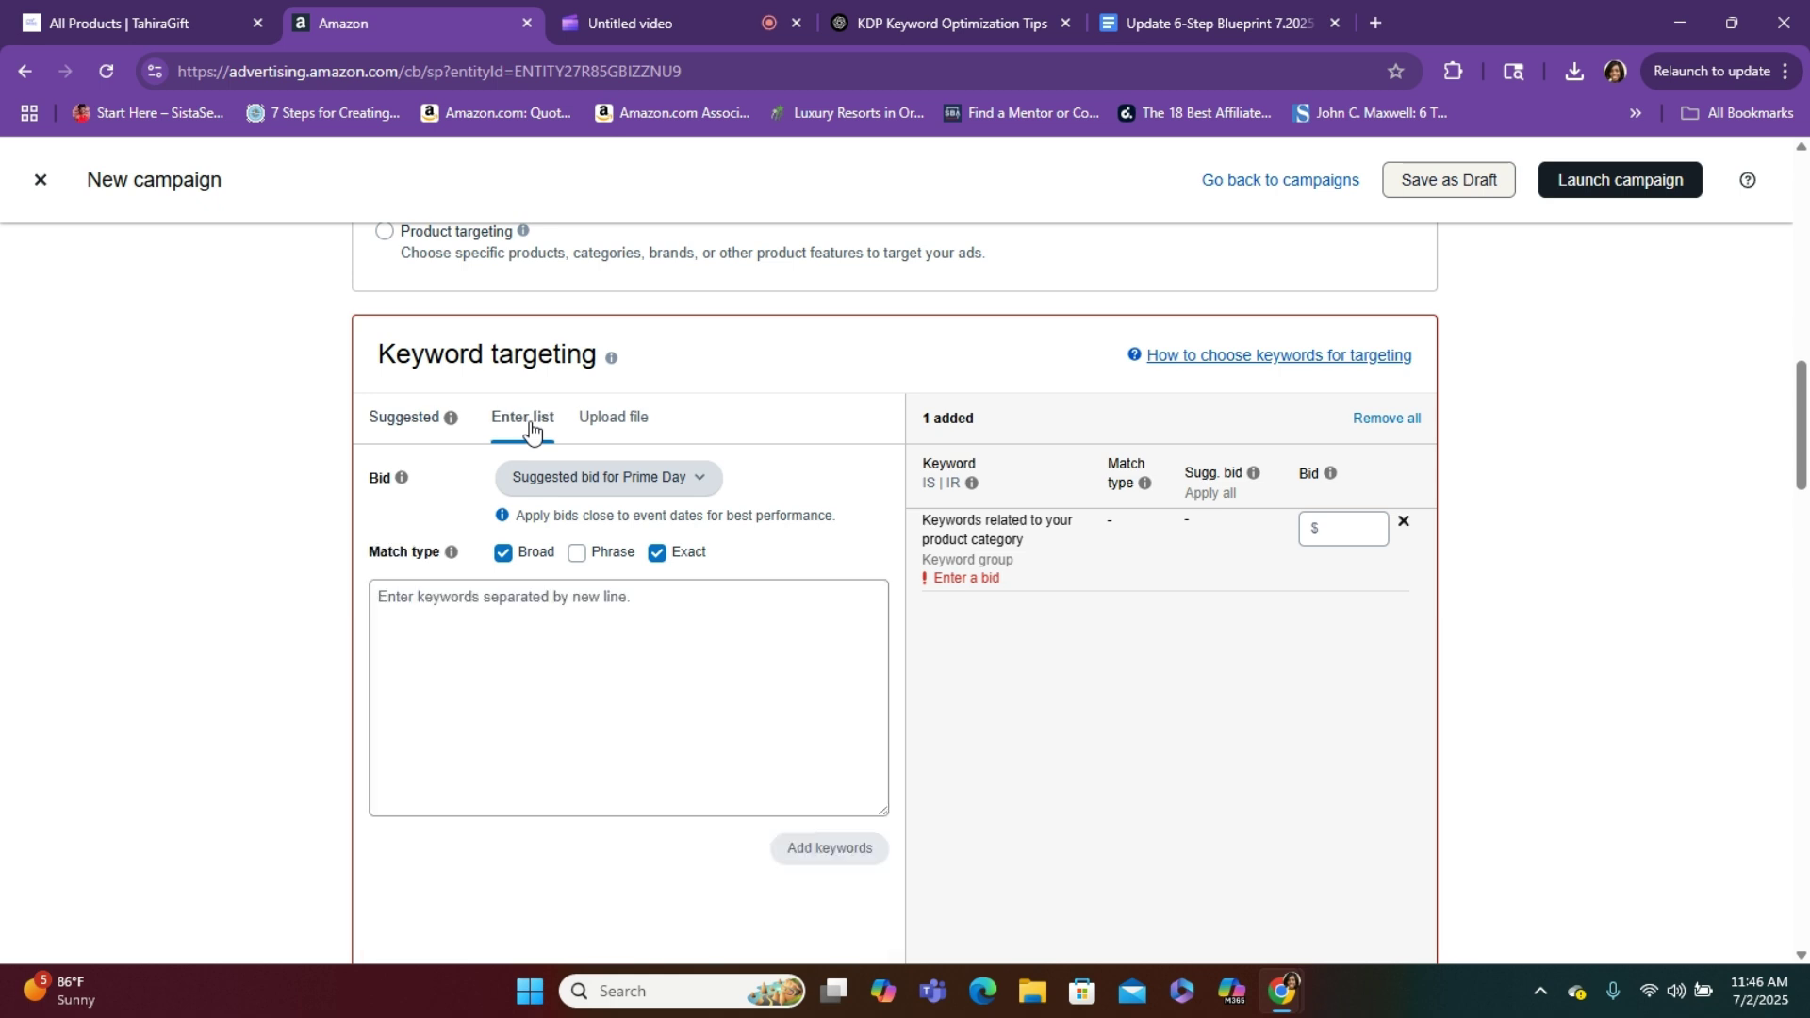
left_click(561, 627)
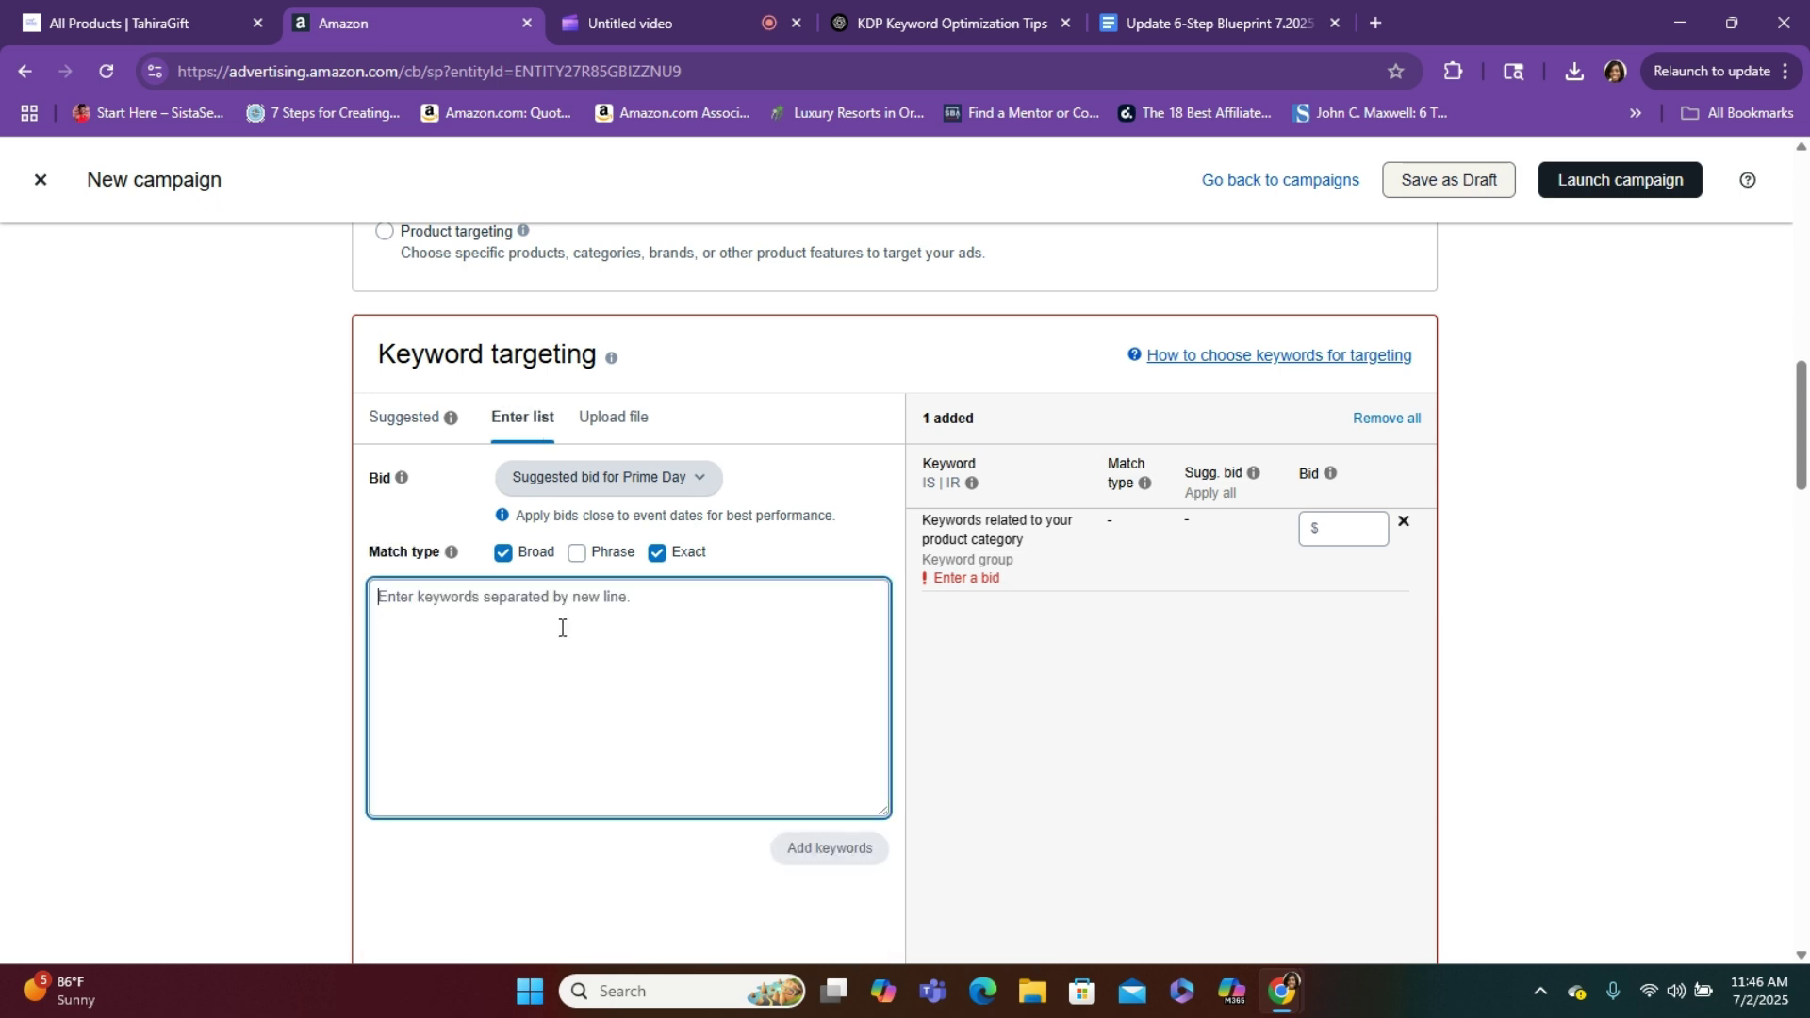
key("ctrl+v")
Remove the bullet symbols before the "General Aspiring Author Keywords" and "Motivational/Purpose Keywords" headings in the pasted keyword list
left_click_drag(878, 755, 864, 676)
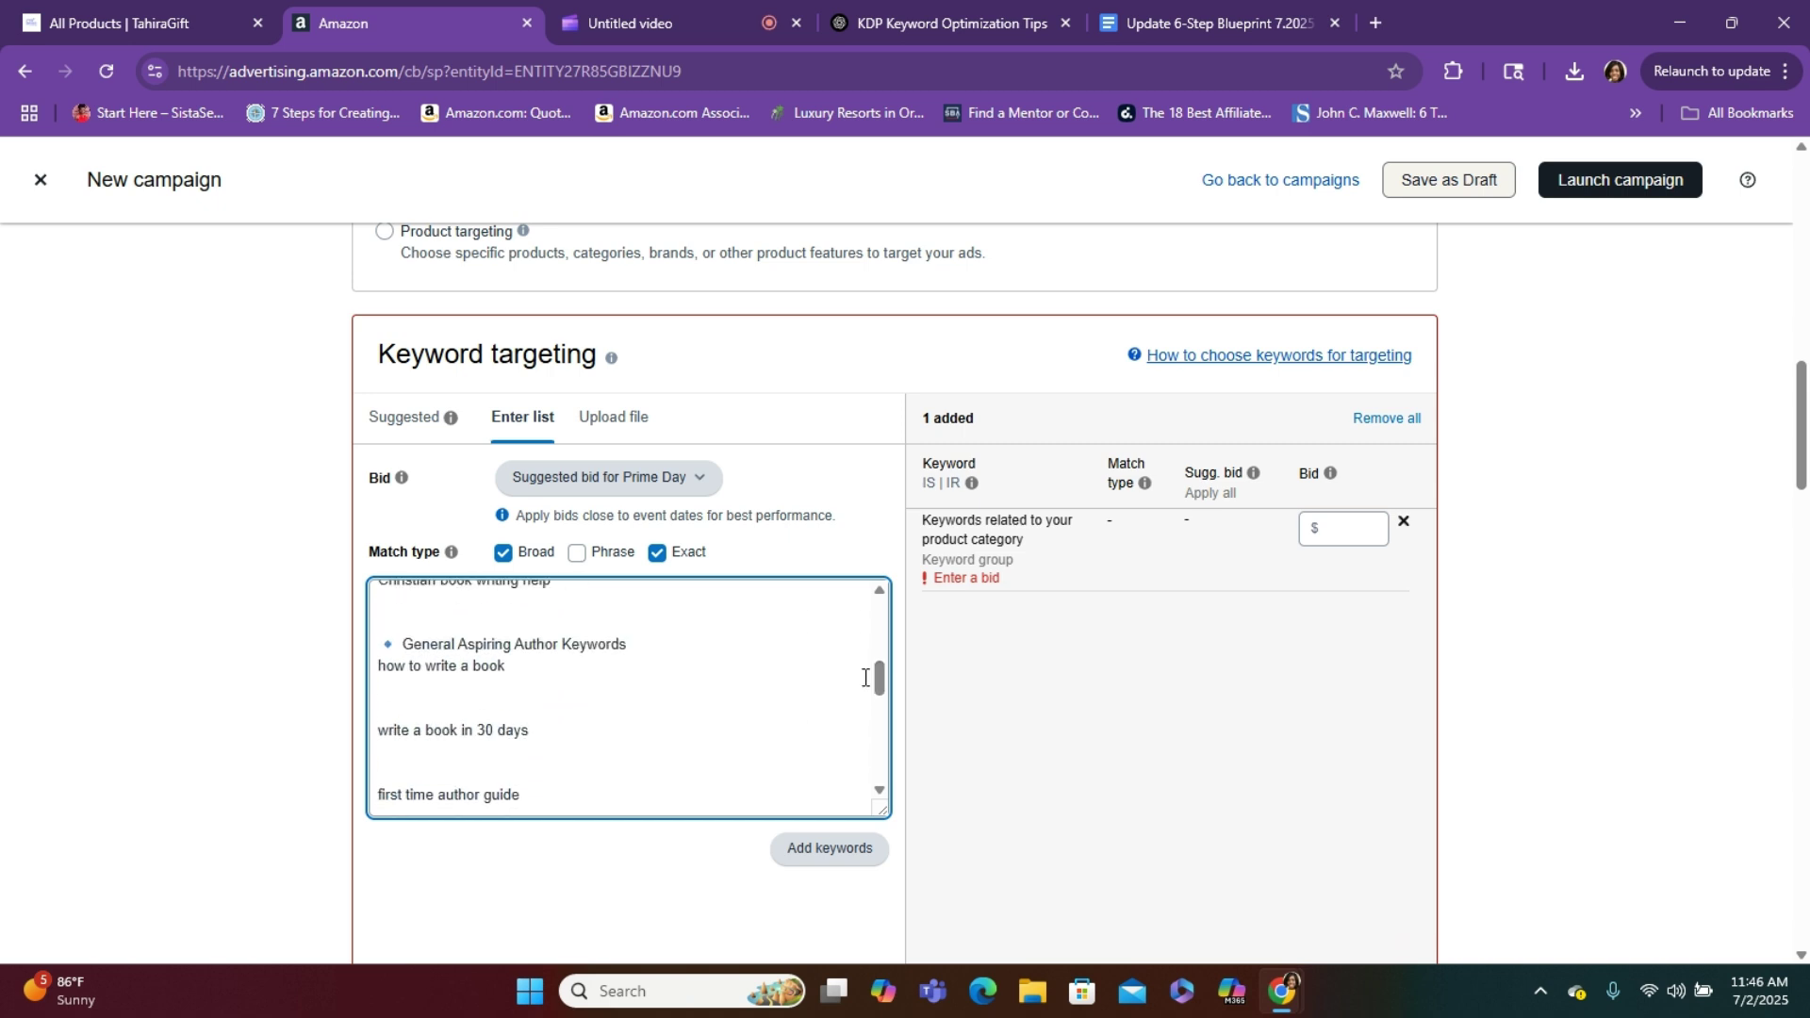
key("BackSpace")
key("BackSpace")
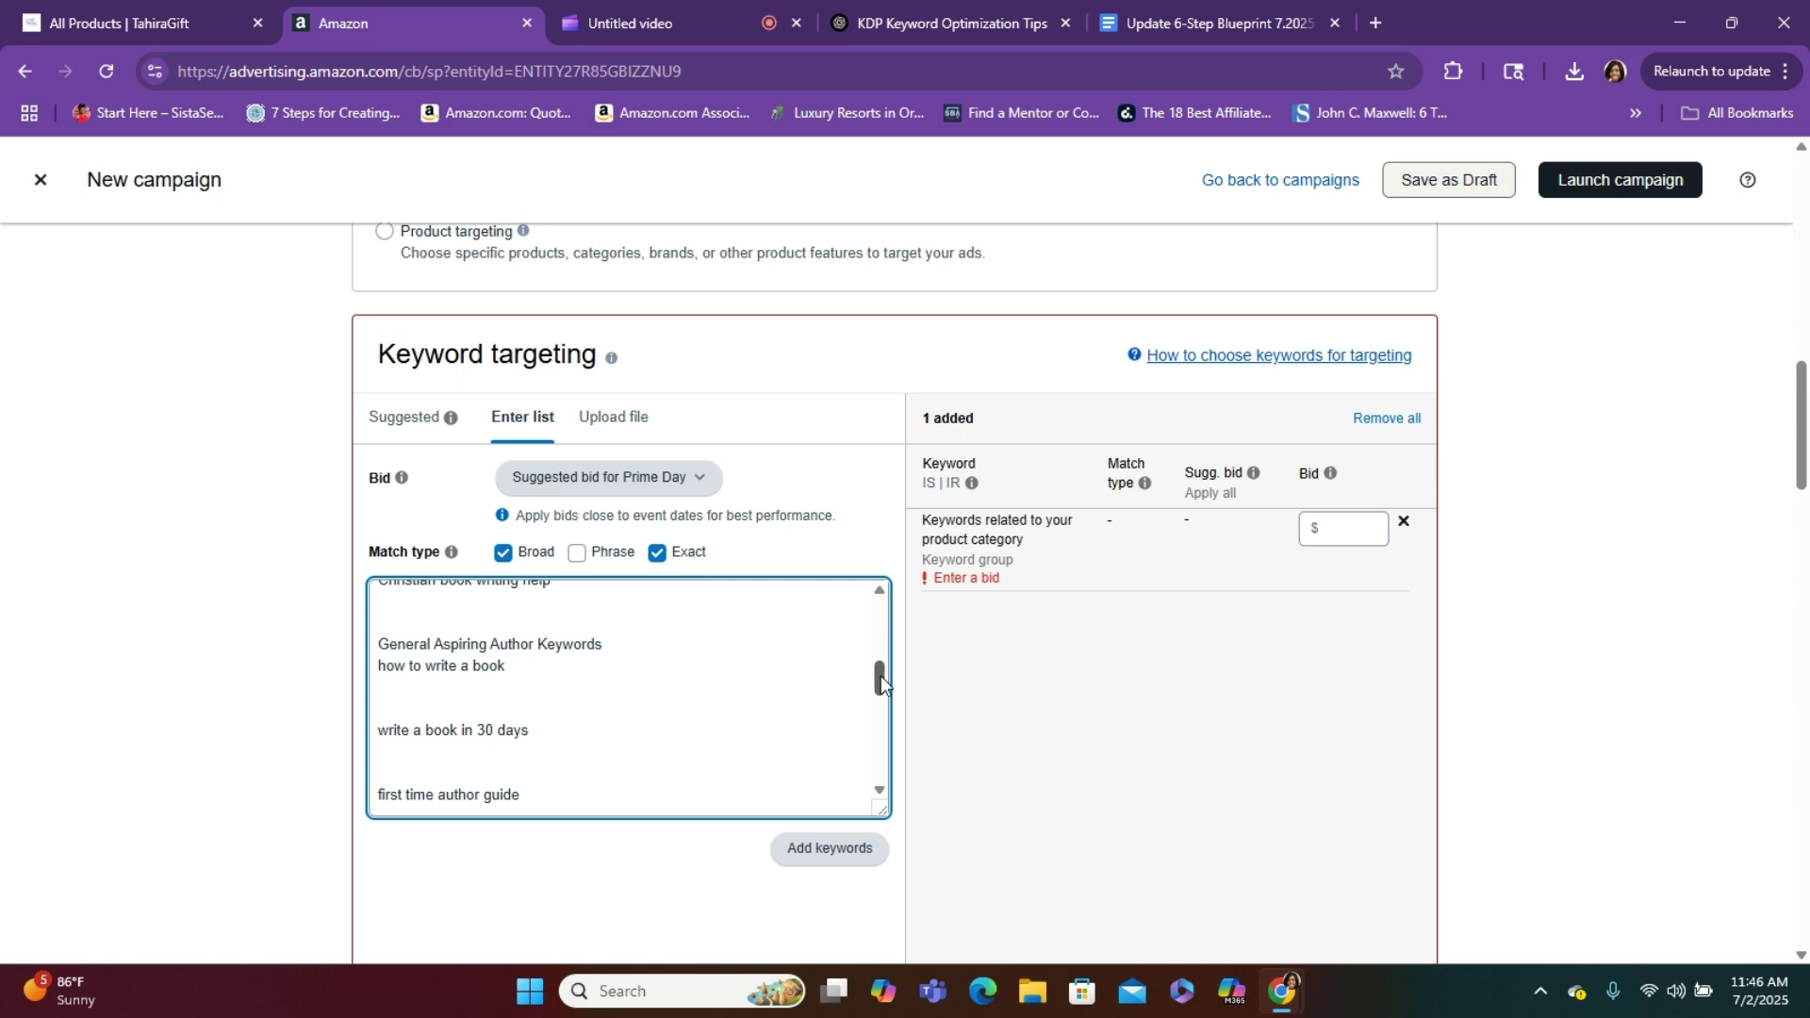
left_click_drag(880, 677, 879, 749)
left_click(403, 660)
key("BackSpace")
key("BackSpace")
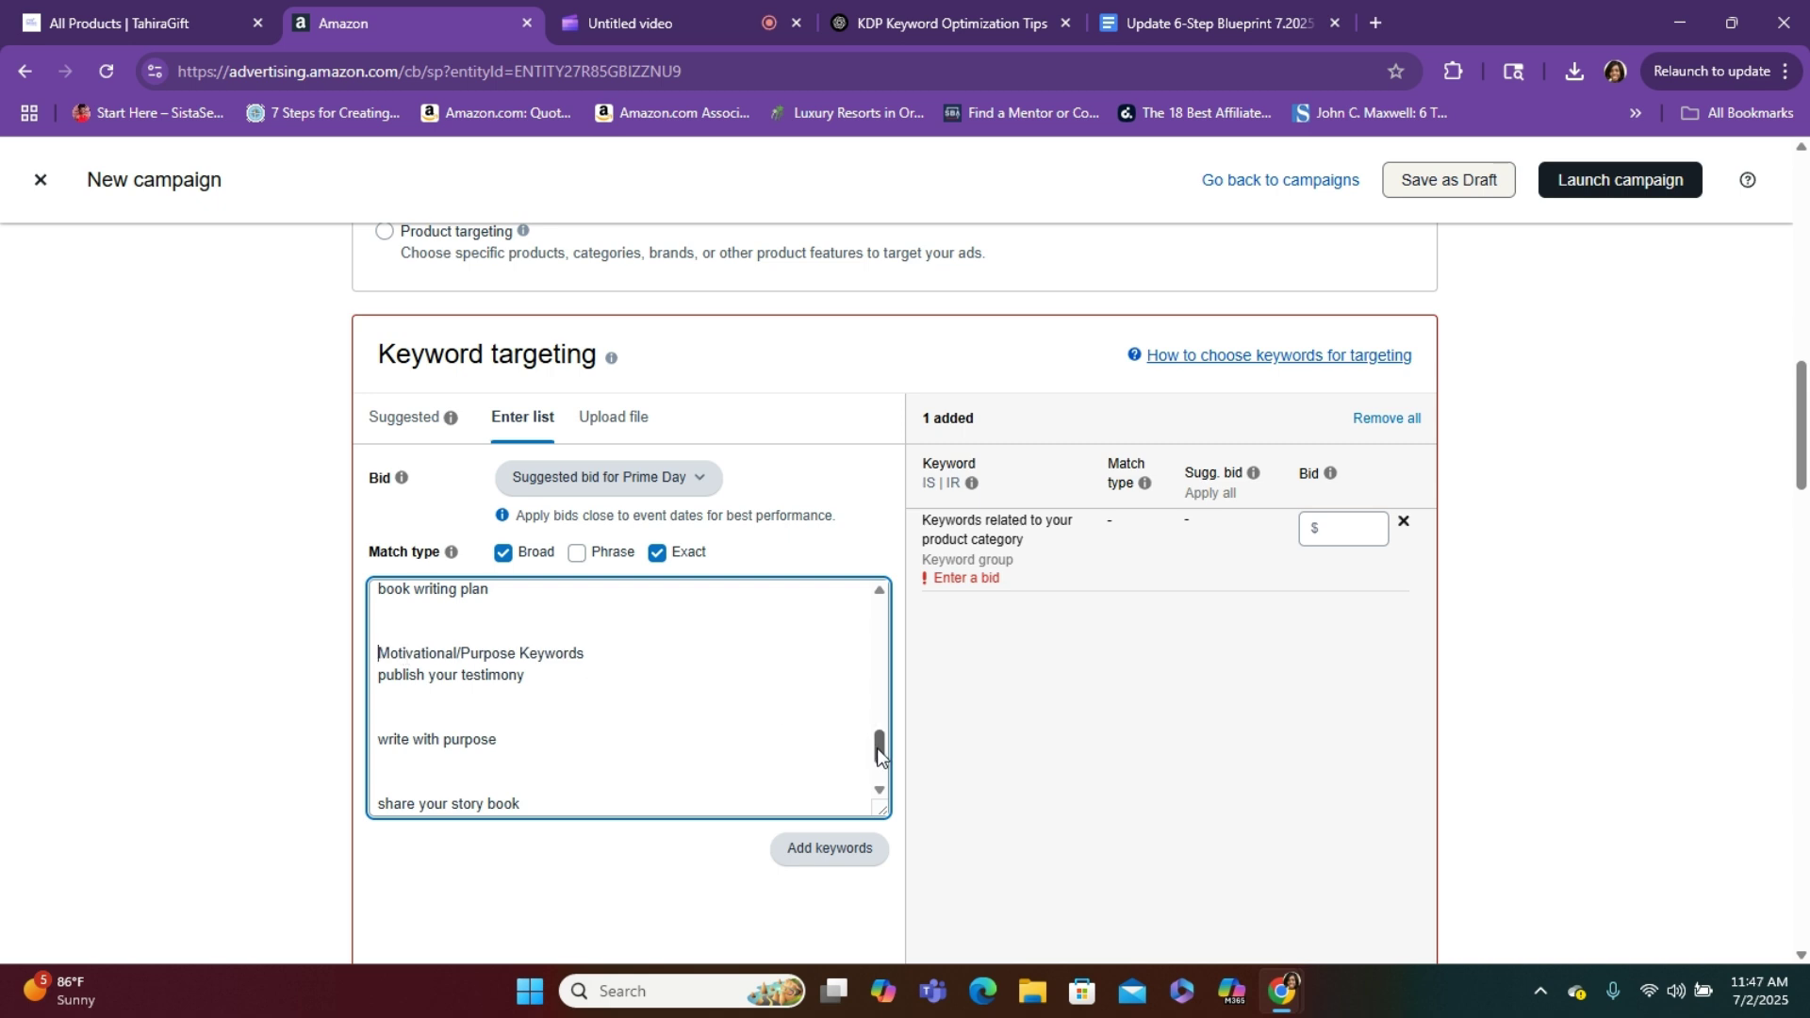
Delete the "Motivational/Purpose Keywords" heading and the extra blank line above it from the keyword list
left_click(602, 645)
key("BackSpace")
key("BackSpace")
key("BackSpace")
key("BackSpace")
key("BackSpace")
key("BackSpace")
key("BackSpace")
key("BackSpace")
key("BackSpace")
key("BackSpace")
key("BackSpace")
key("BackSpace")
key("BackSpace")
key("BackSpace")
key("BackSpace")
key("BackSpace")
key("BackSpace")
key("BackSpace")
key("BackSpace")
key("BackSpace")
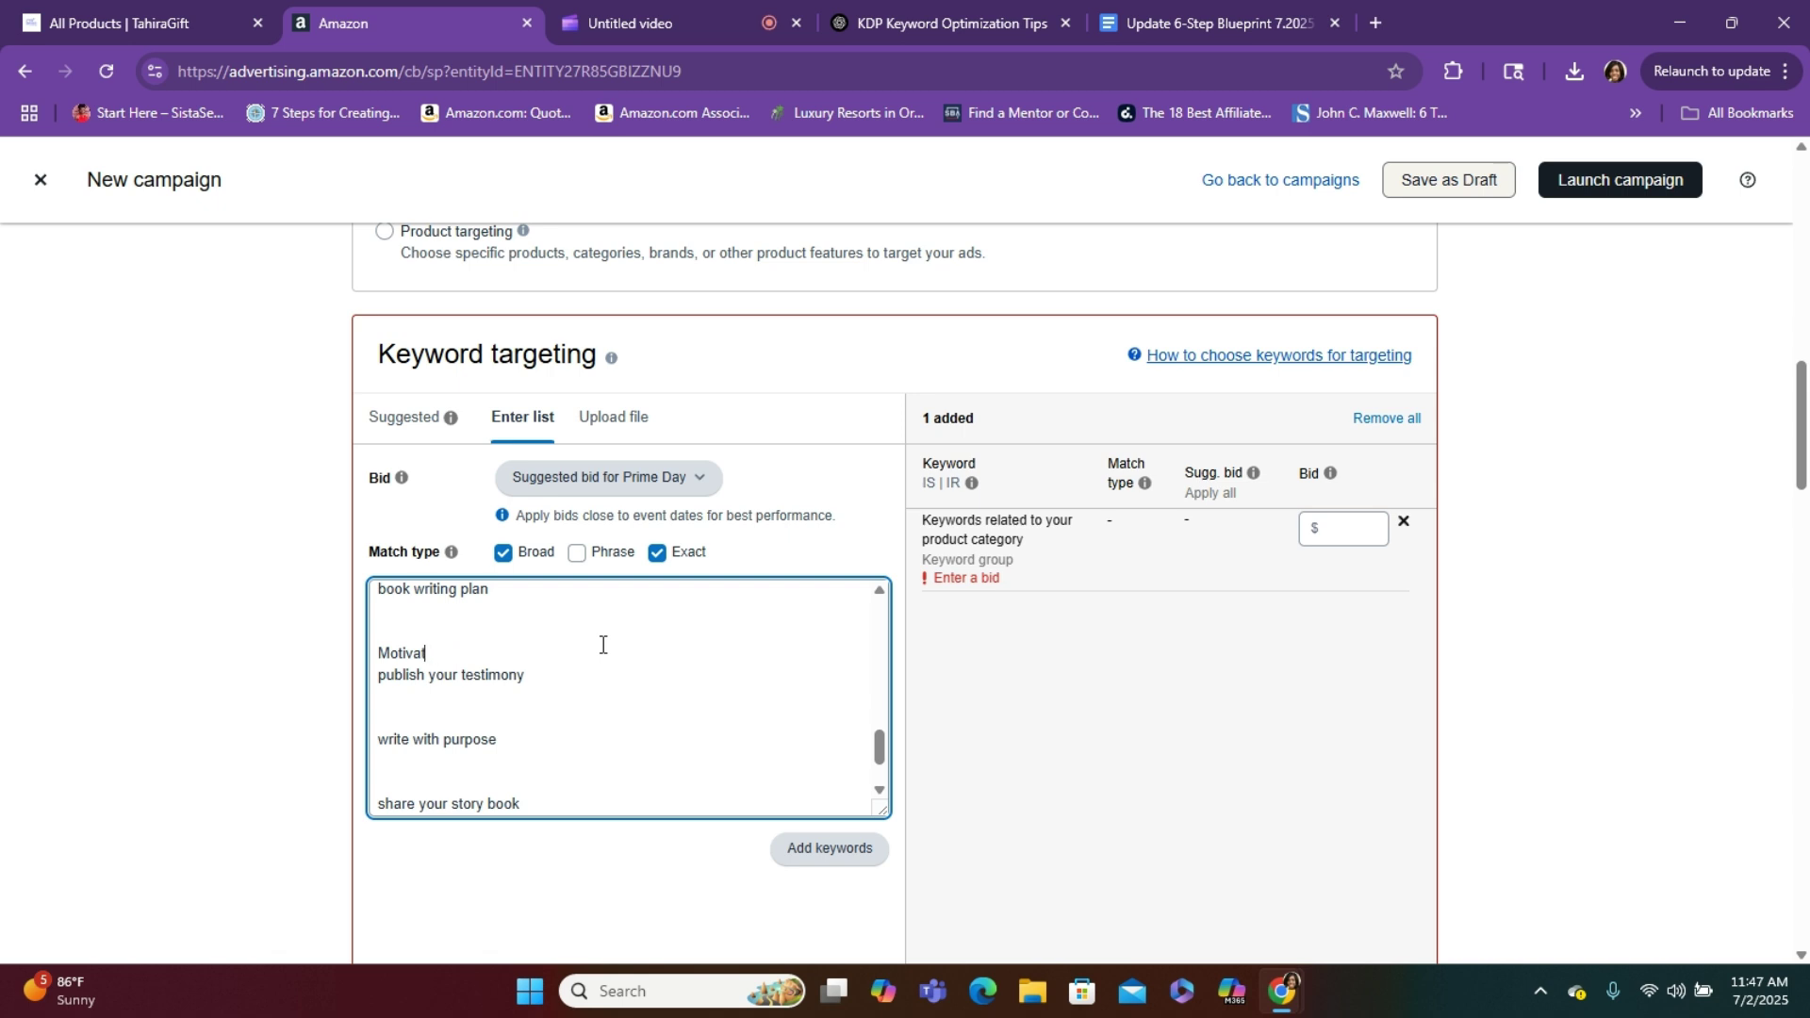
key("BackSpace")
key("BackSpace")
key("BackSpace")
key("BackSpace")
key("BackSpace")
key("BackSpace")
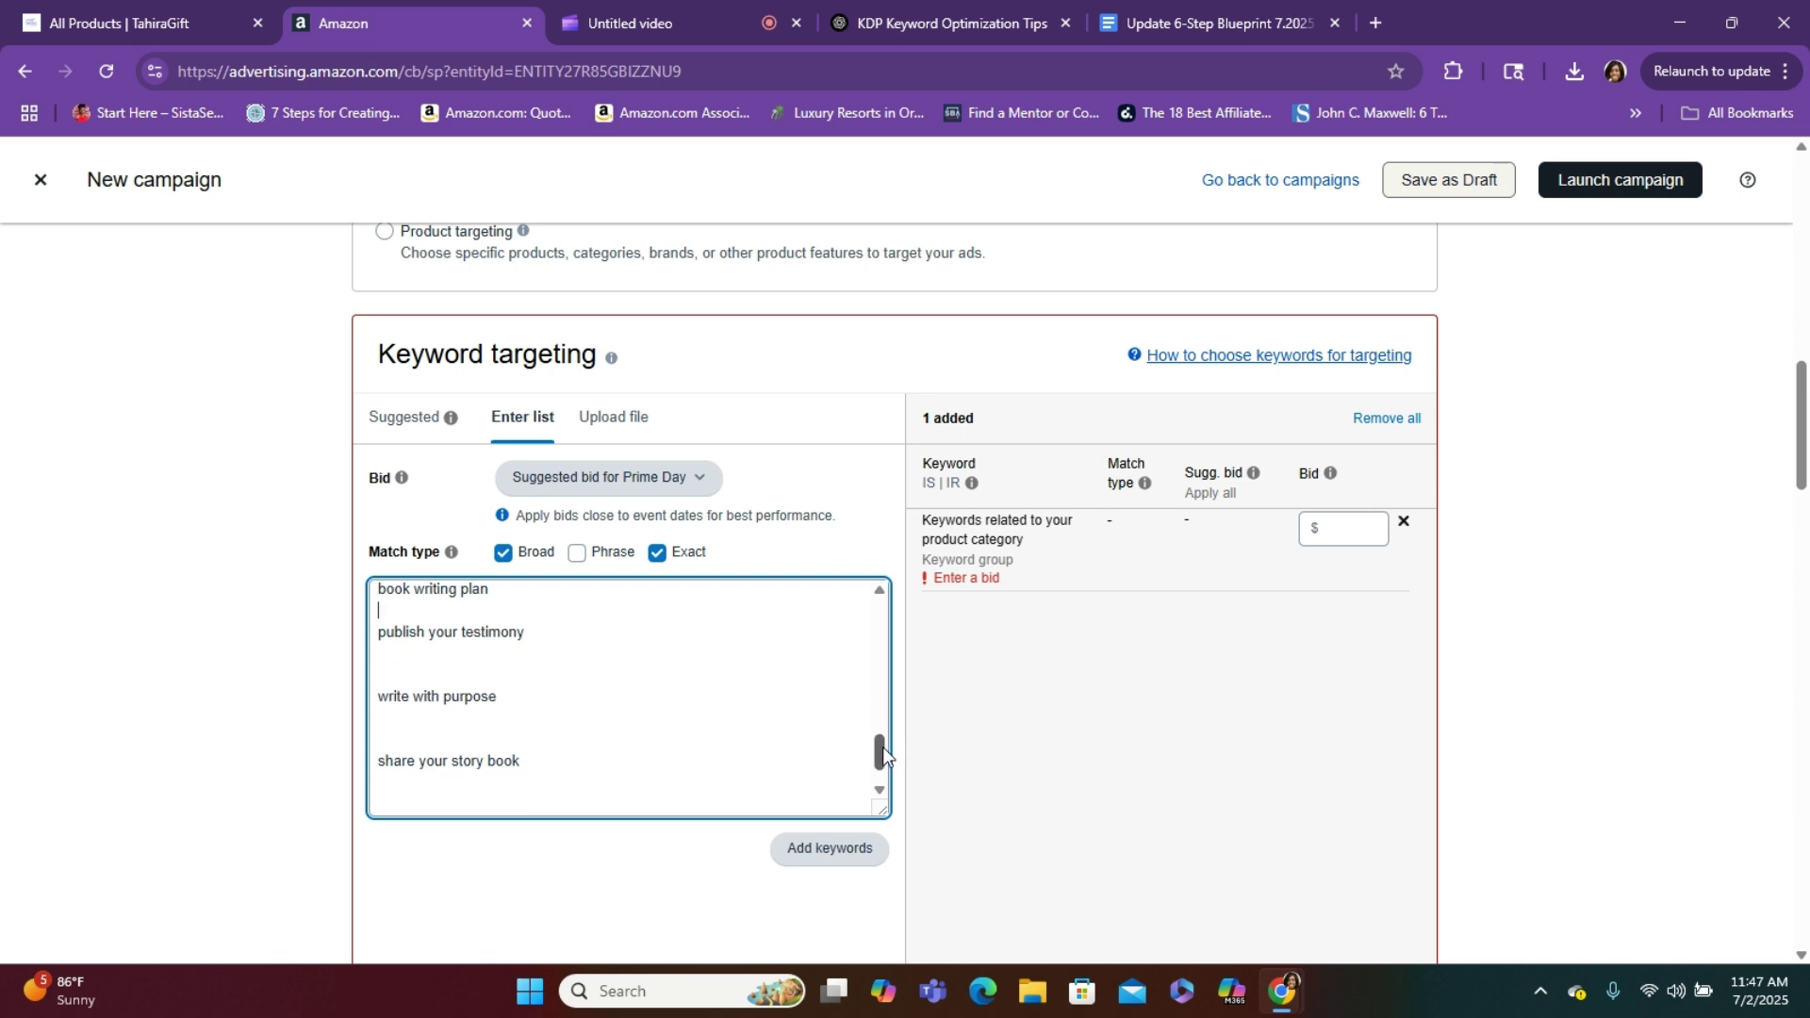
Delete the "General Aspiring Author Keywords" heading and the extra blank line above it from the keyword list
left_click_drag(882, 746, 884, 670)
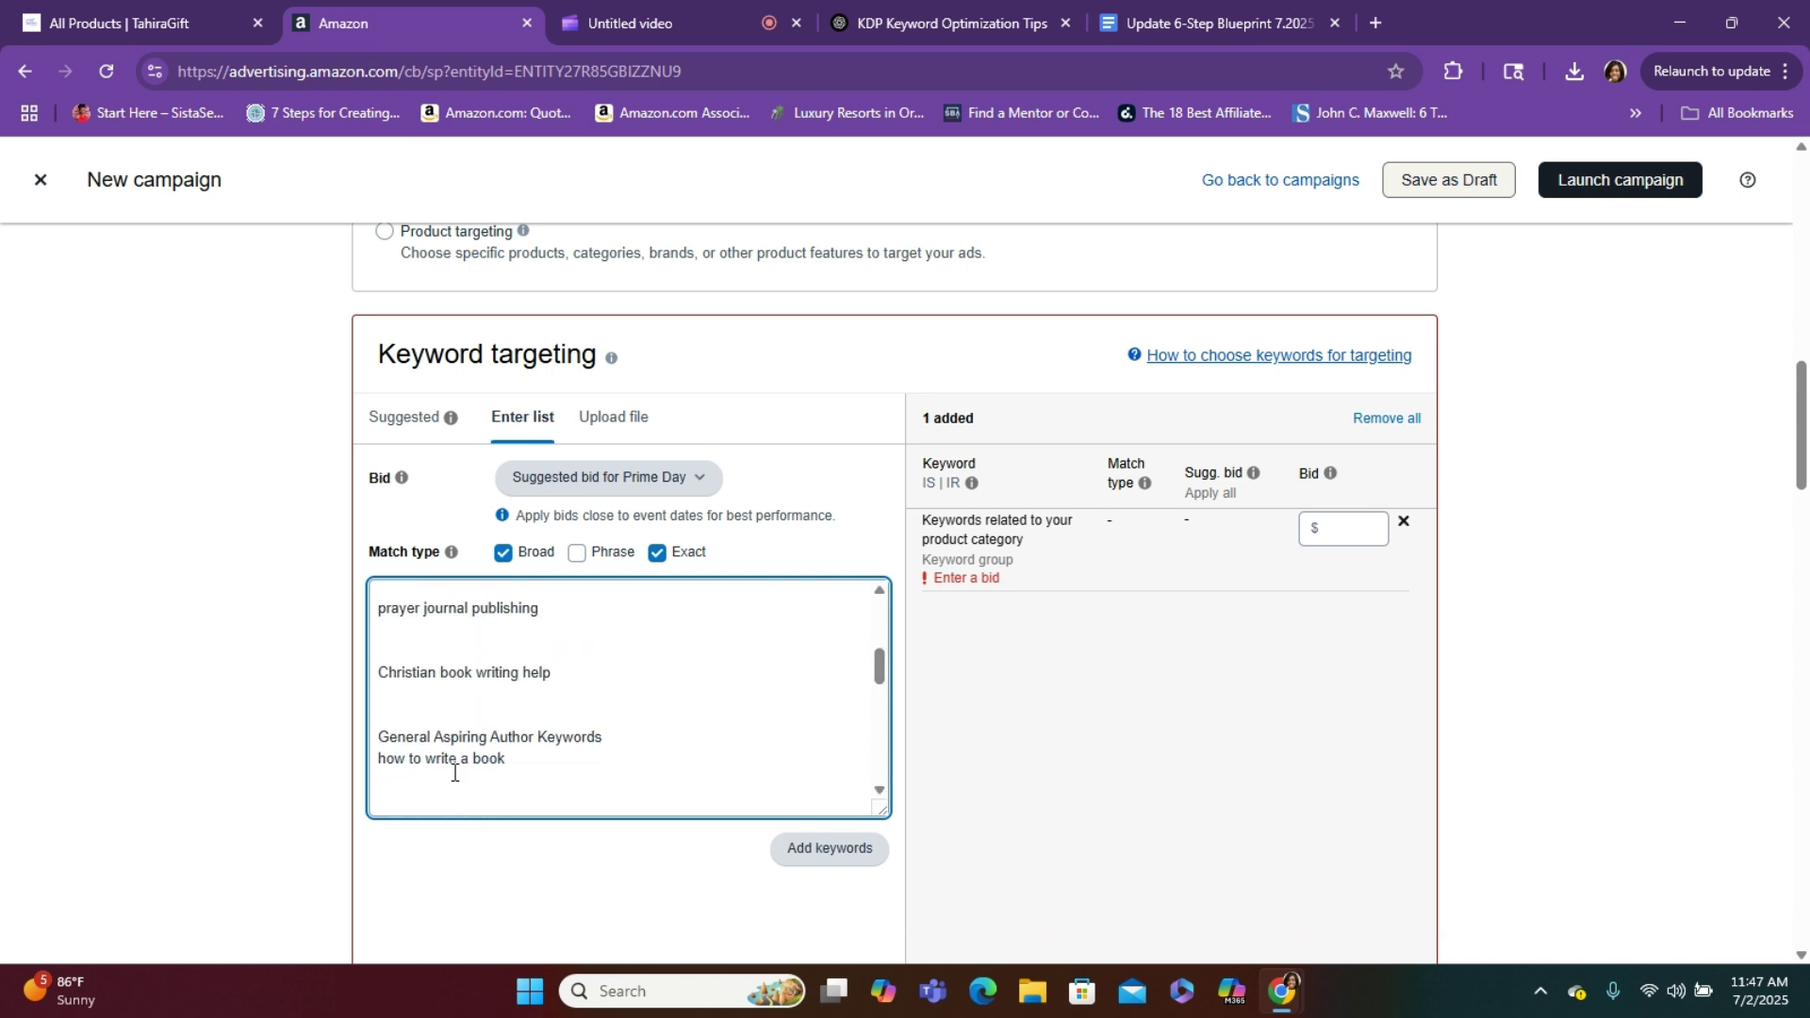
left_click(606, 738)
key("BackSpace")
key("BackSpace")
key("BackSpace")
key("BackSpace")
key("BackSpace")
key("BackSpace")
key("BackSpace")
key("BackSpace")
key("BackSpace")
key("BackSpace")
key("BackSpace")
key("BackSpace")
key("BackSpace")
key("BackSpace")
key("BackSpace")
key("BackSpace")
key("BackSpace")
key("BackSpace")
key("BackSpace")
key("BackSpace")
key("BackSpace")
key("BackSpace")
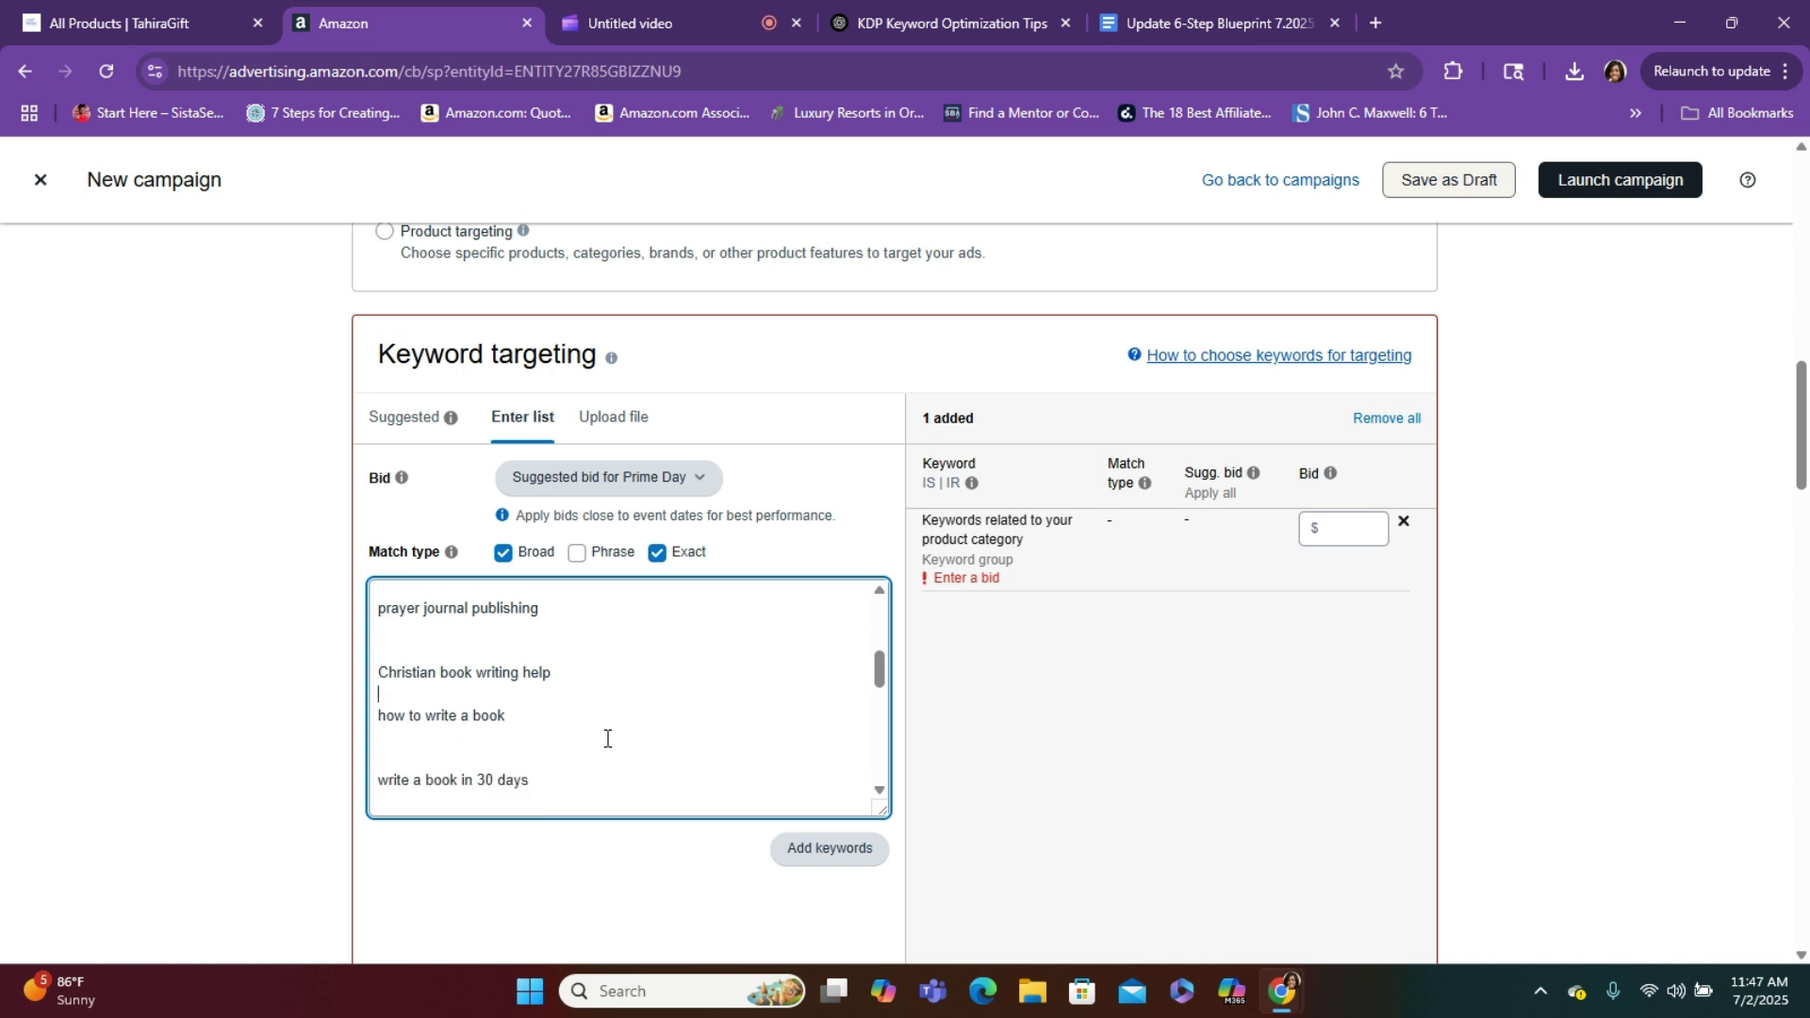
Add the entered keyword list to the campaign, using $0.28 as the alternate bid for keywords without a suggested bid
left_click_drag(880, 676, 881, 600)
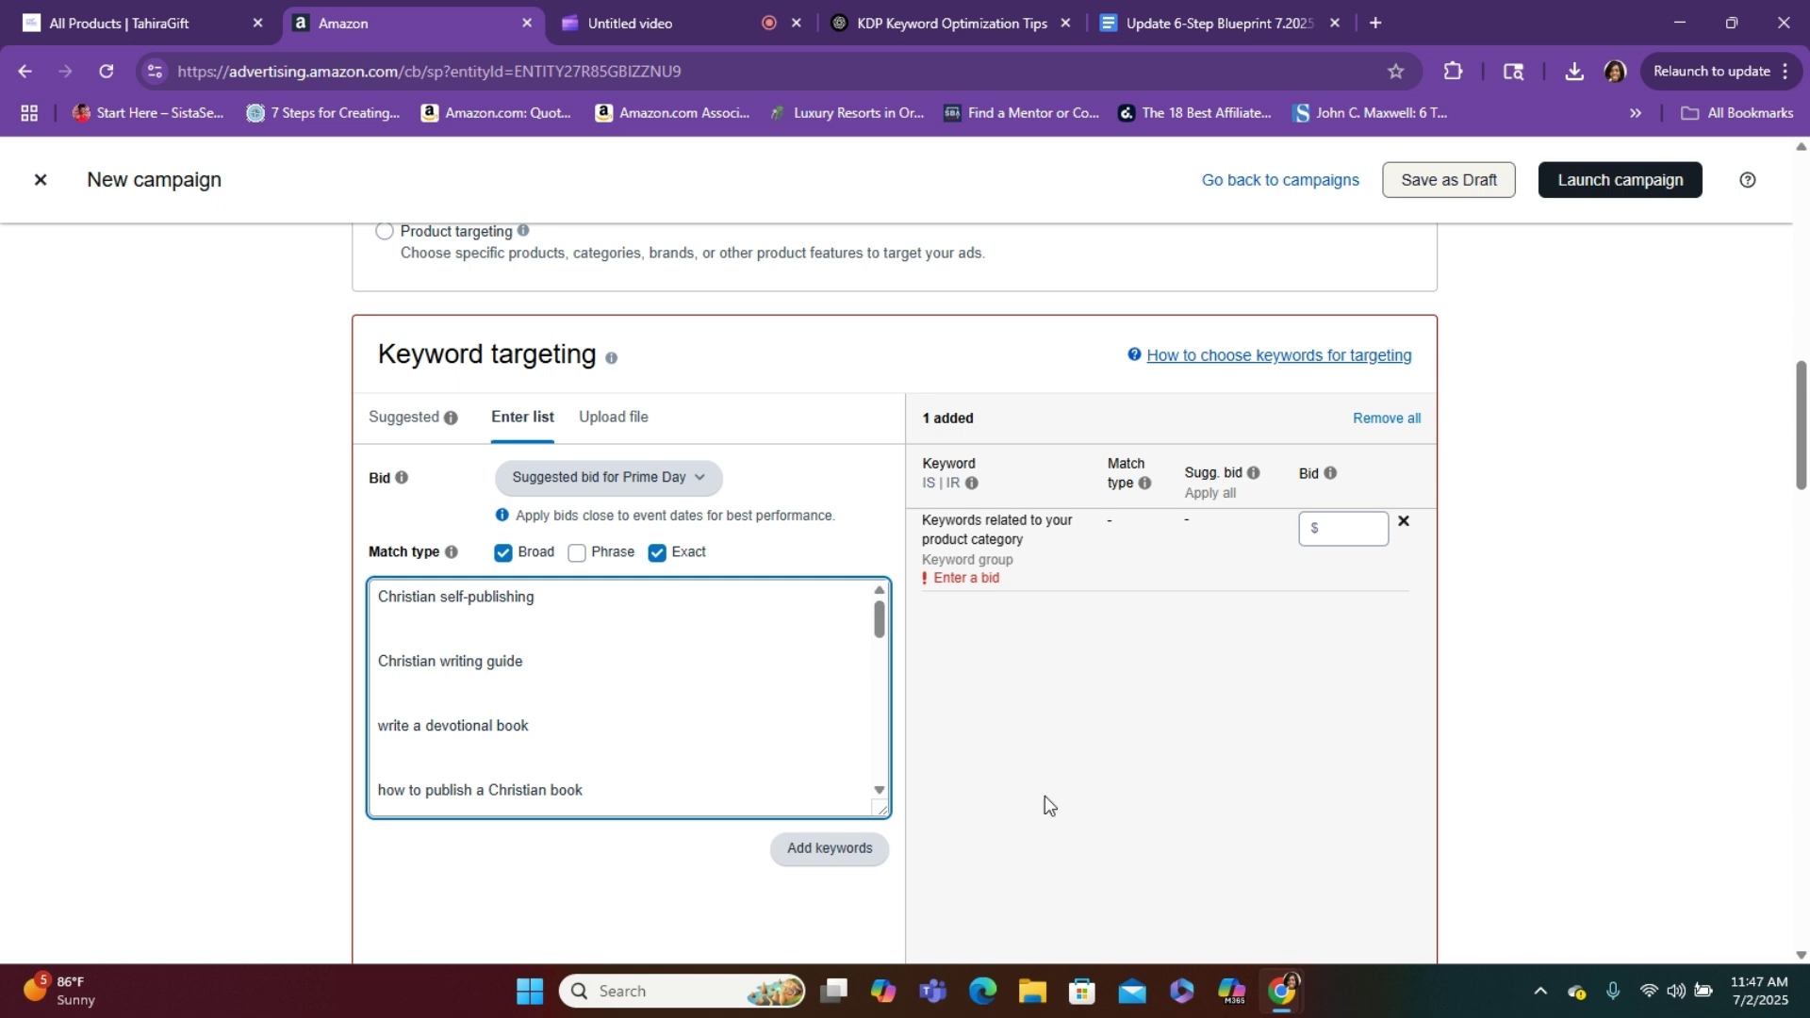
left_click(839, 853)
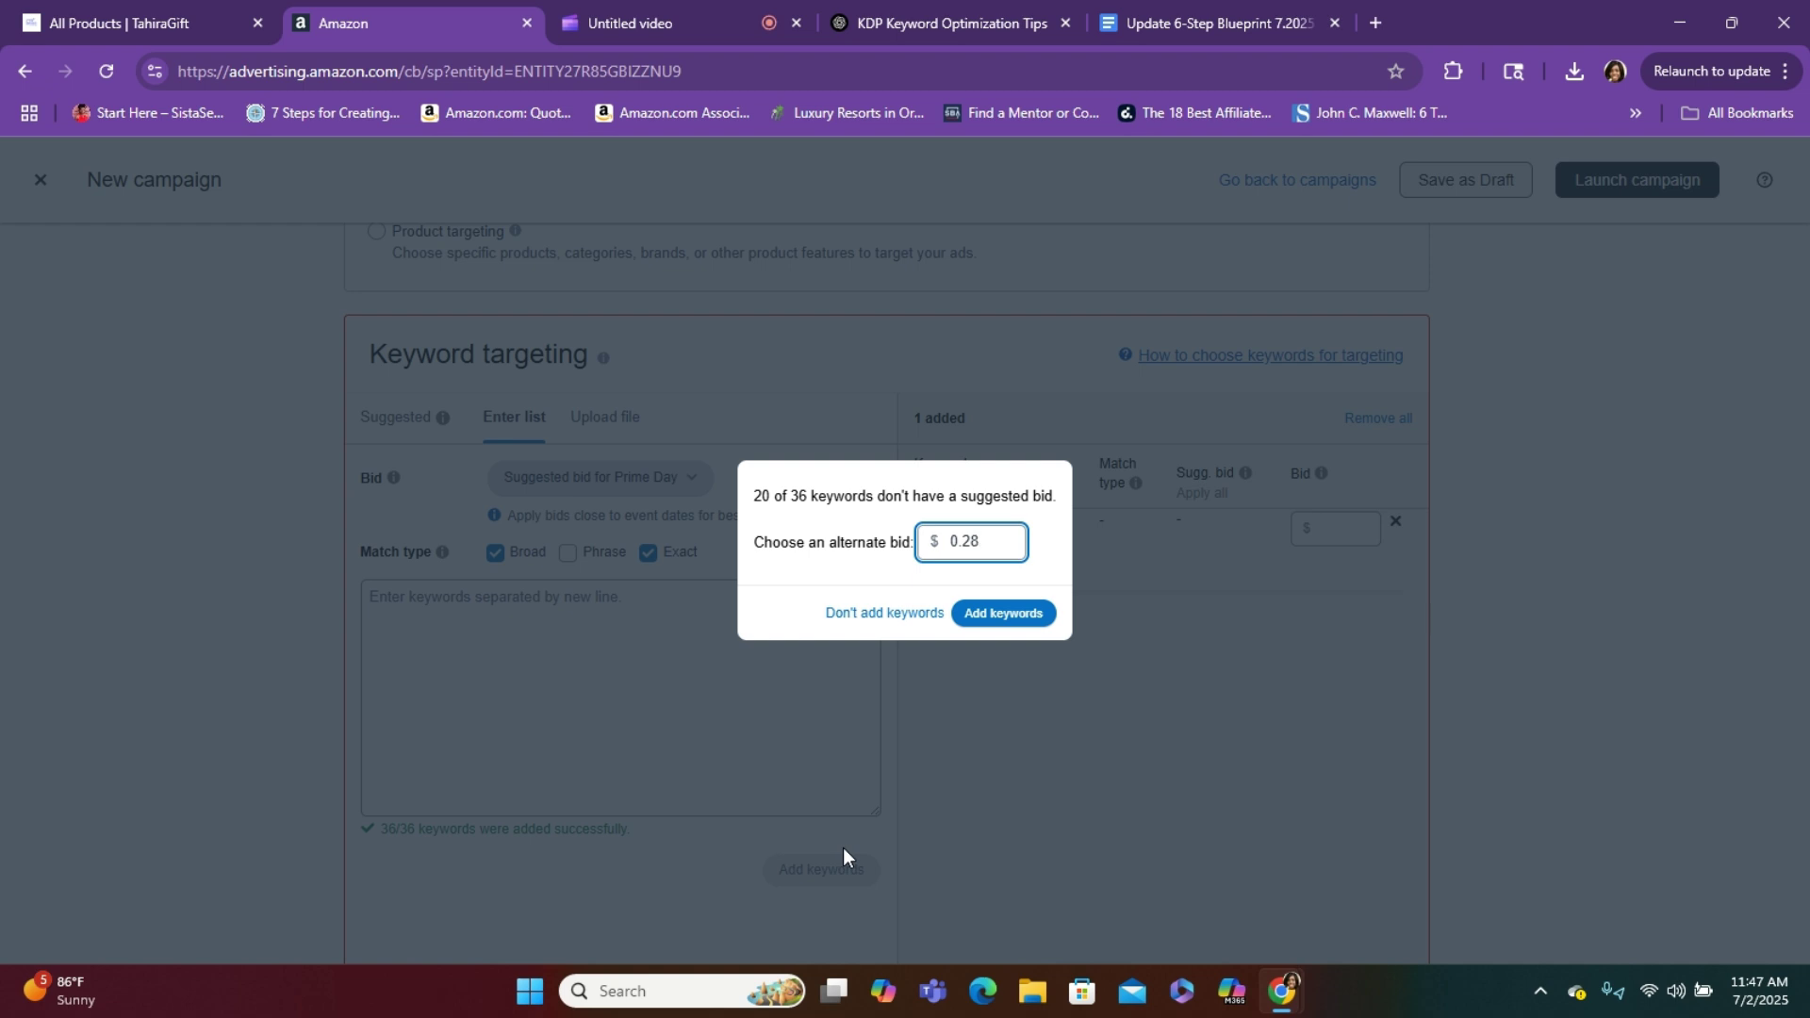
left_click(1013, 625)
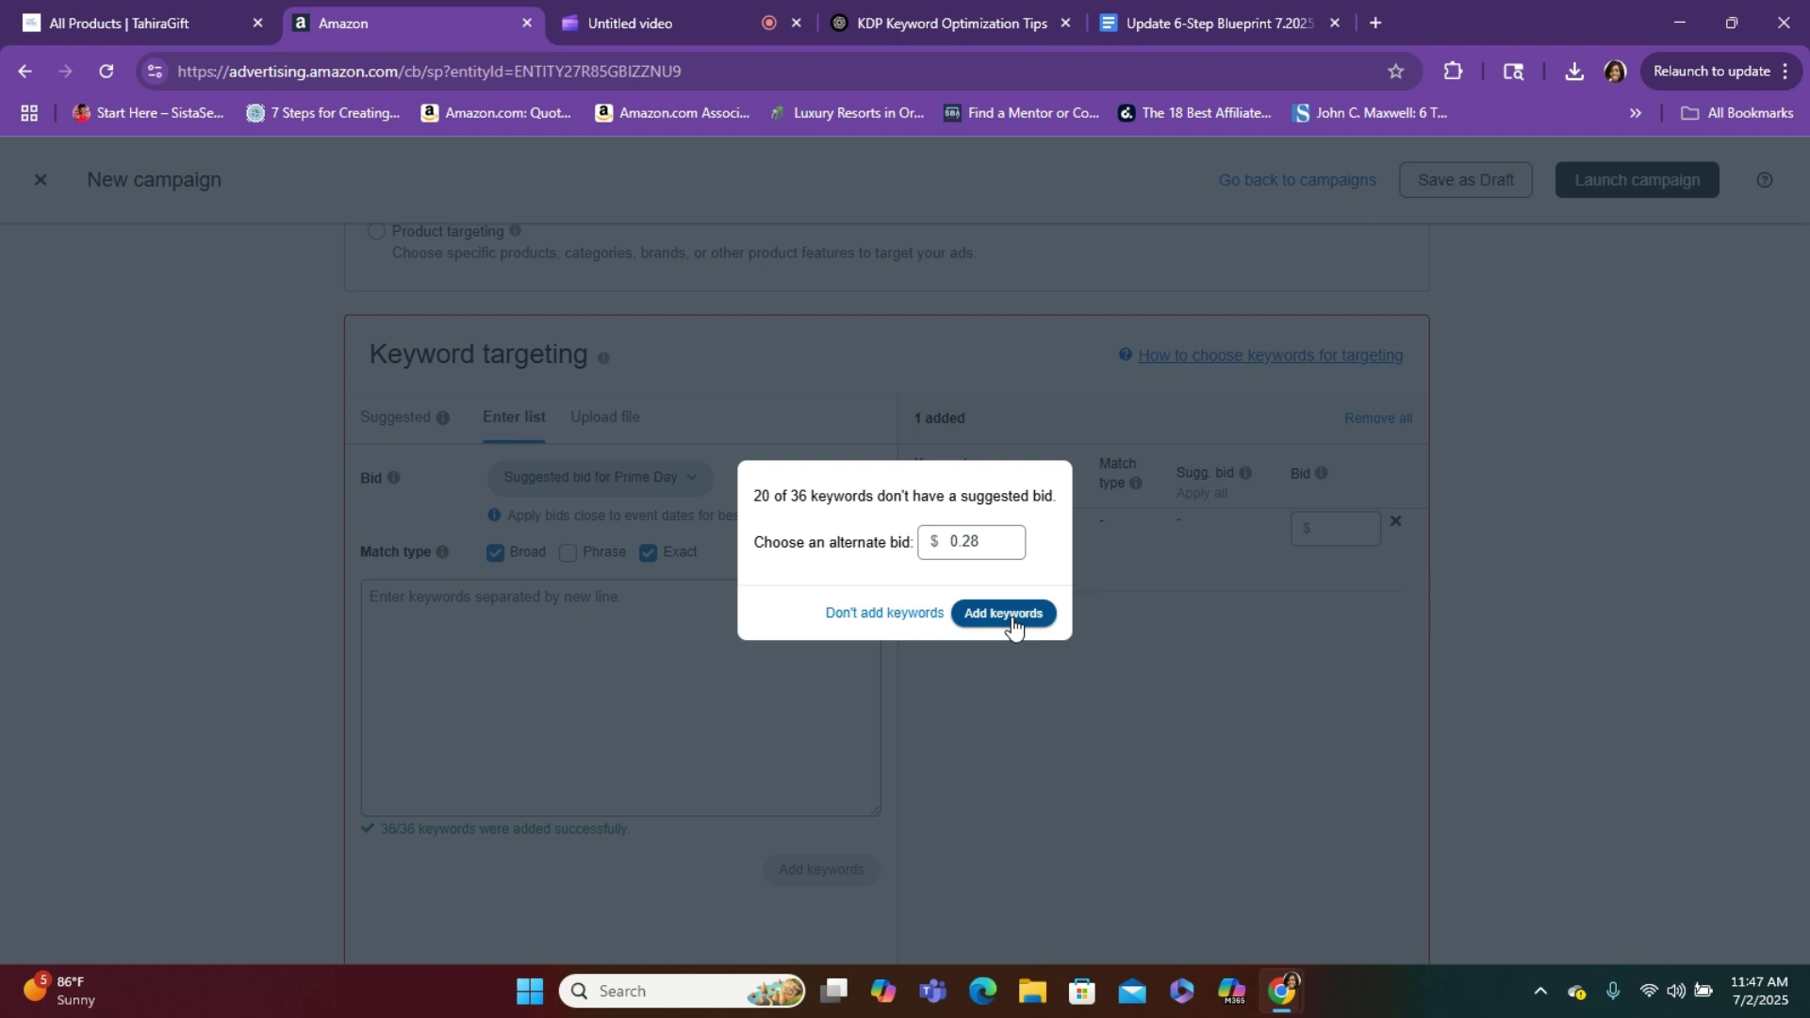
left_click(1003, 614)
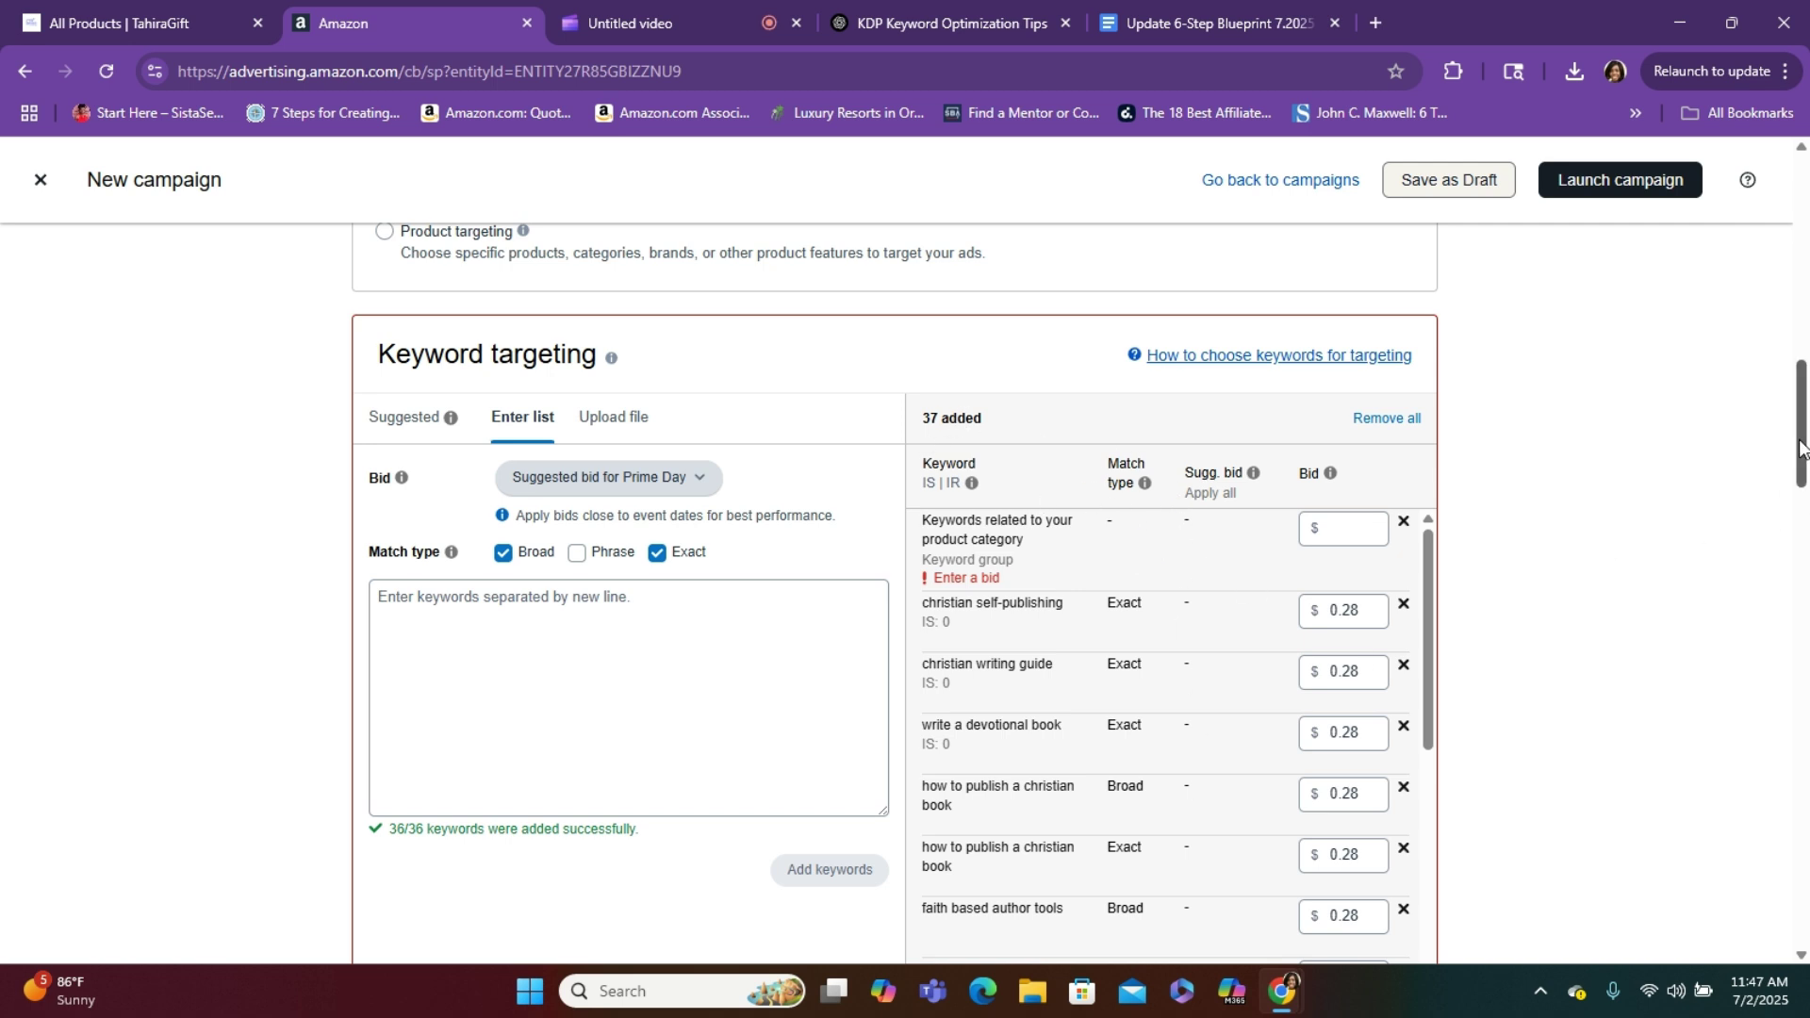
Review the added keywords with their match types, suggested bids and current bids
left_click_drag(1800, 447, 1800, 502)
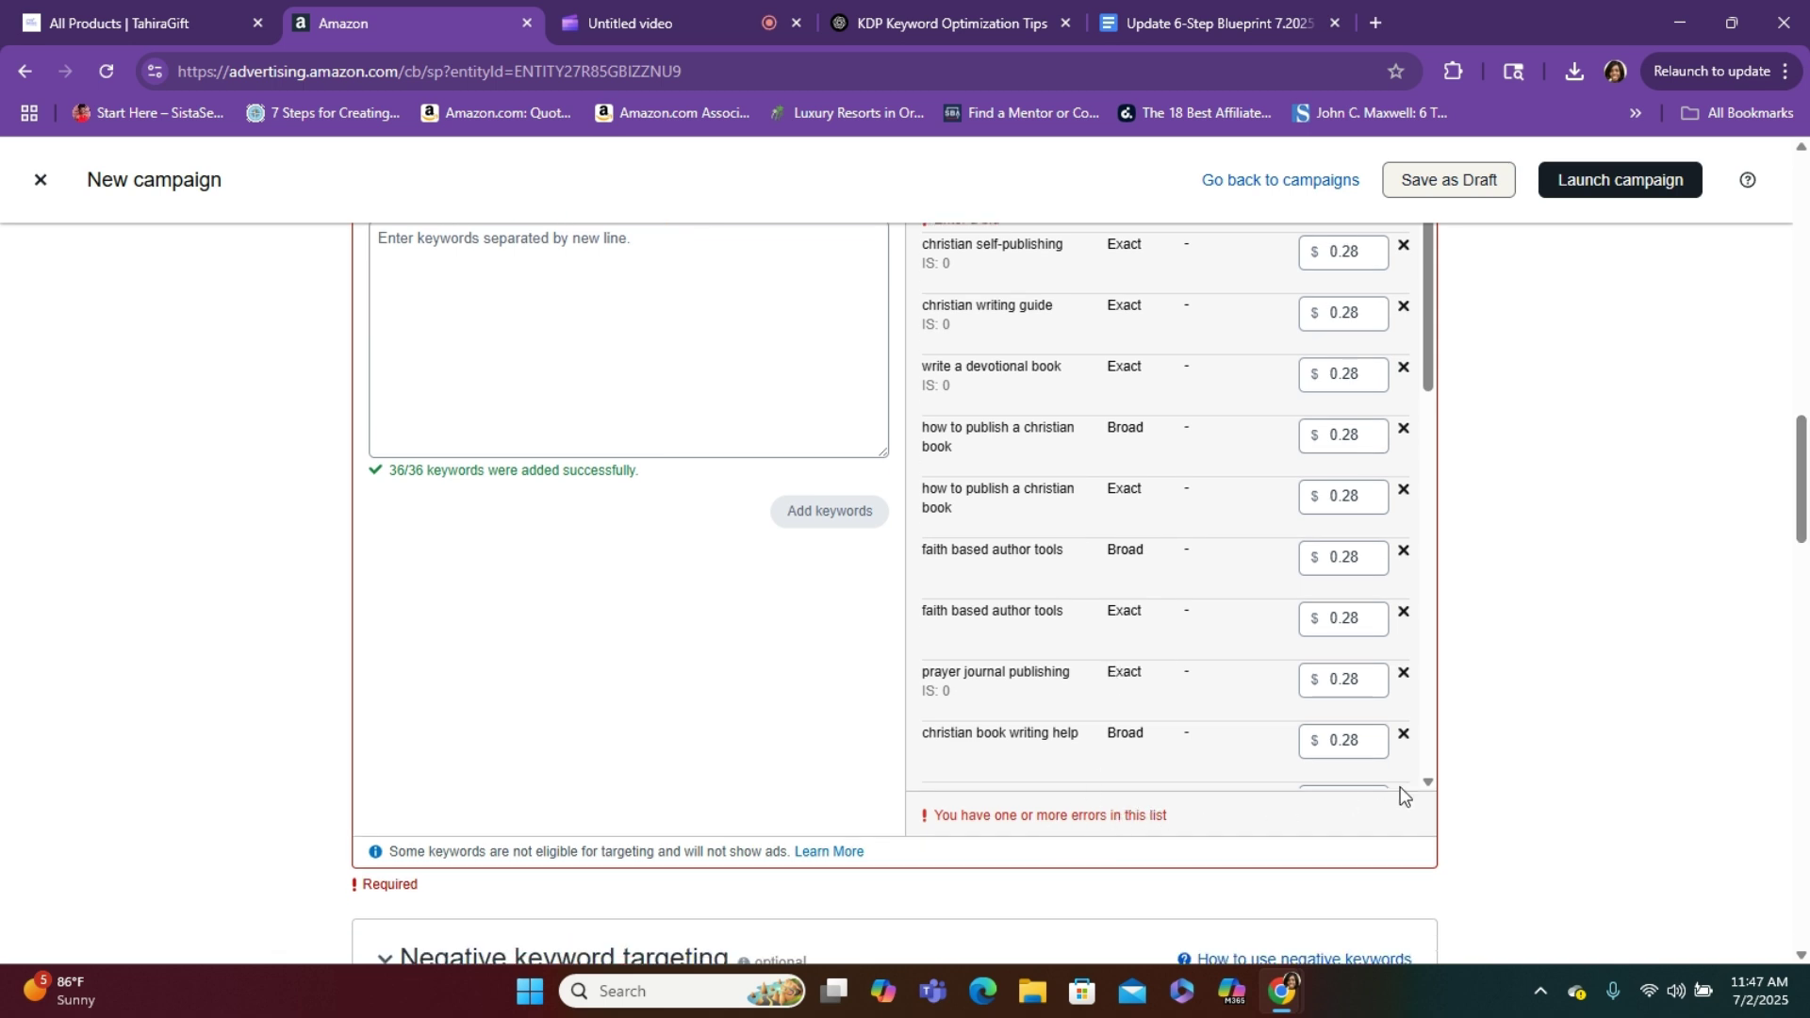
scroll(1423, 448, "down", 5)
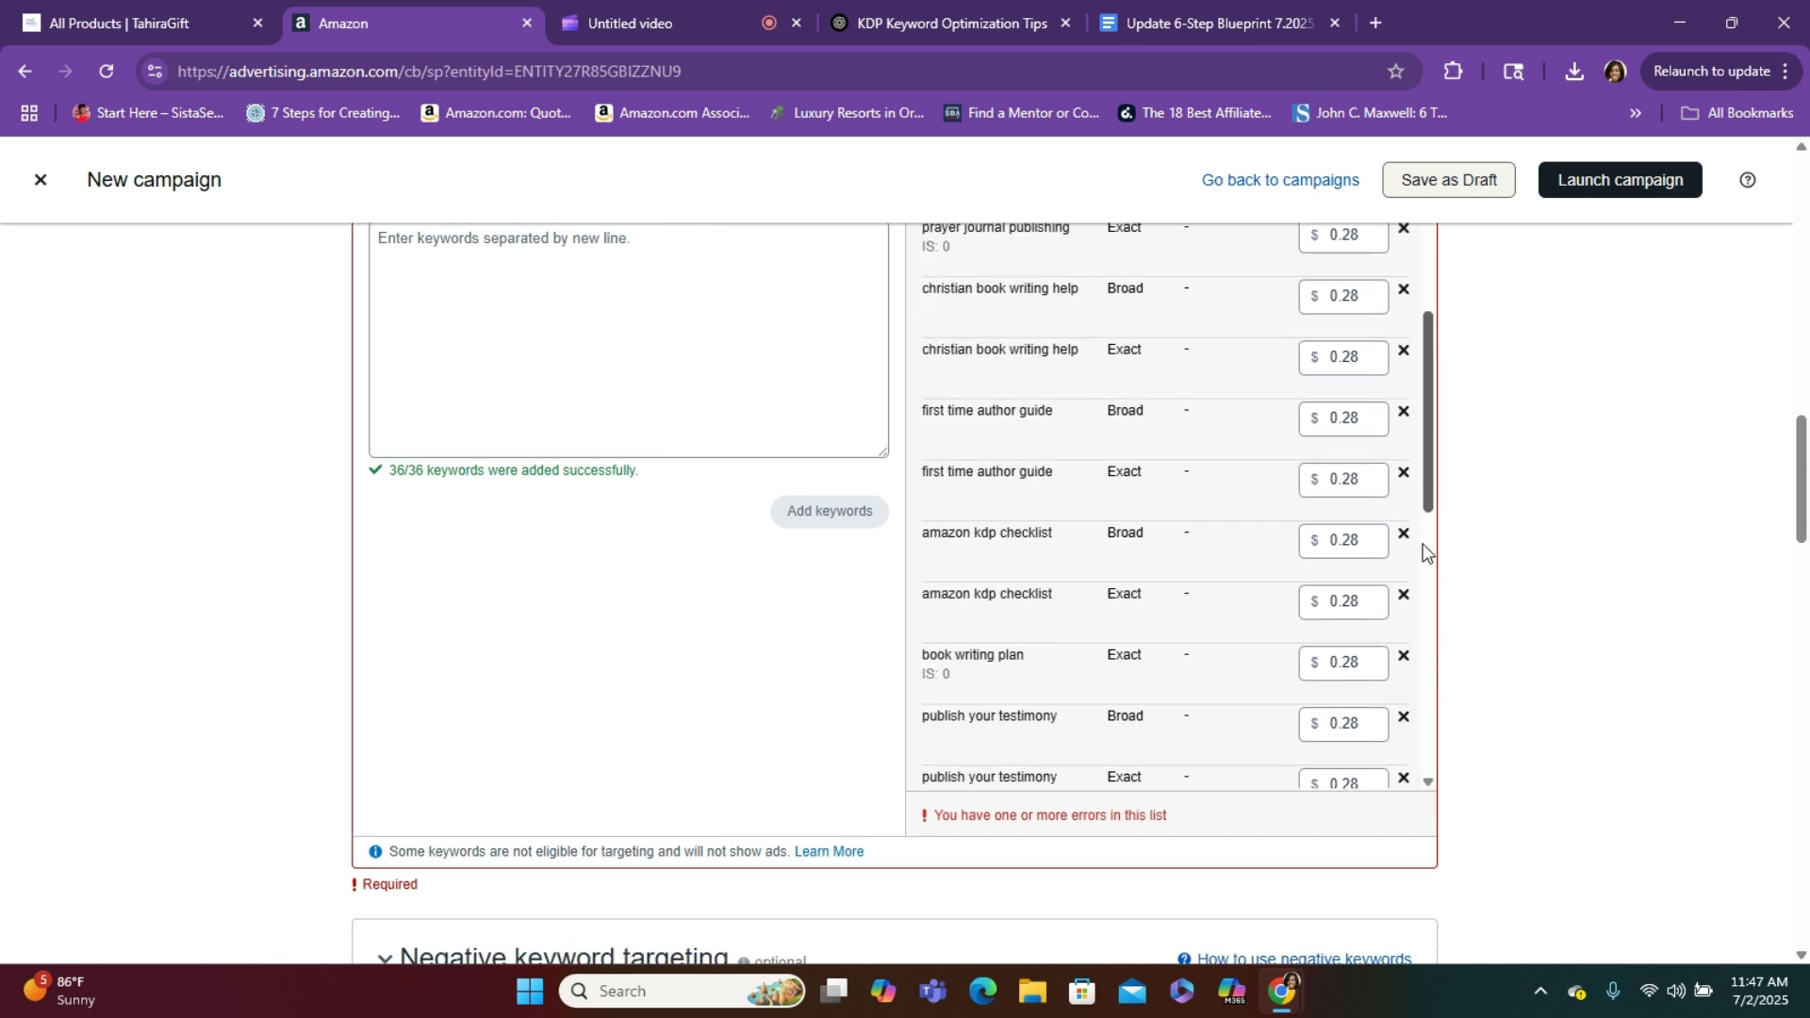
scroll(1424, 547, "down", 10)
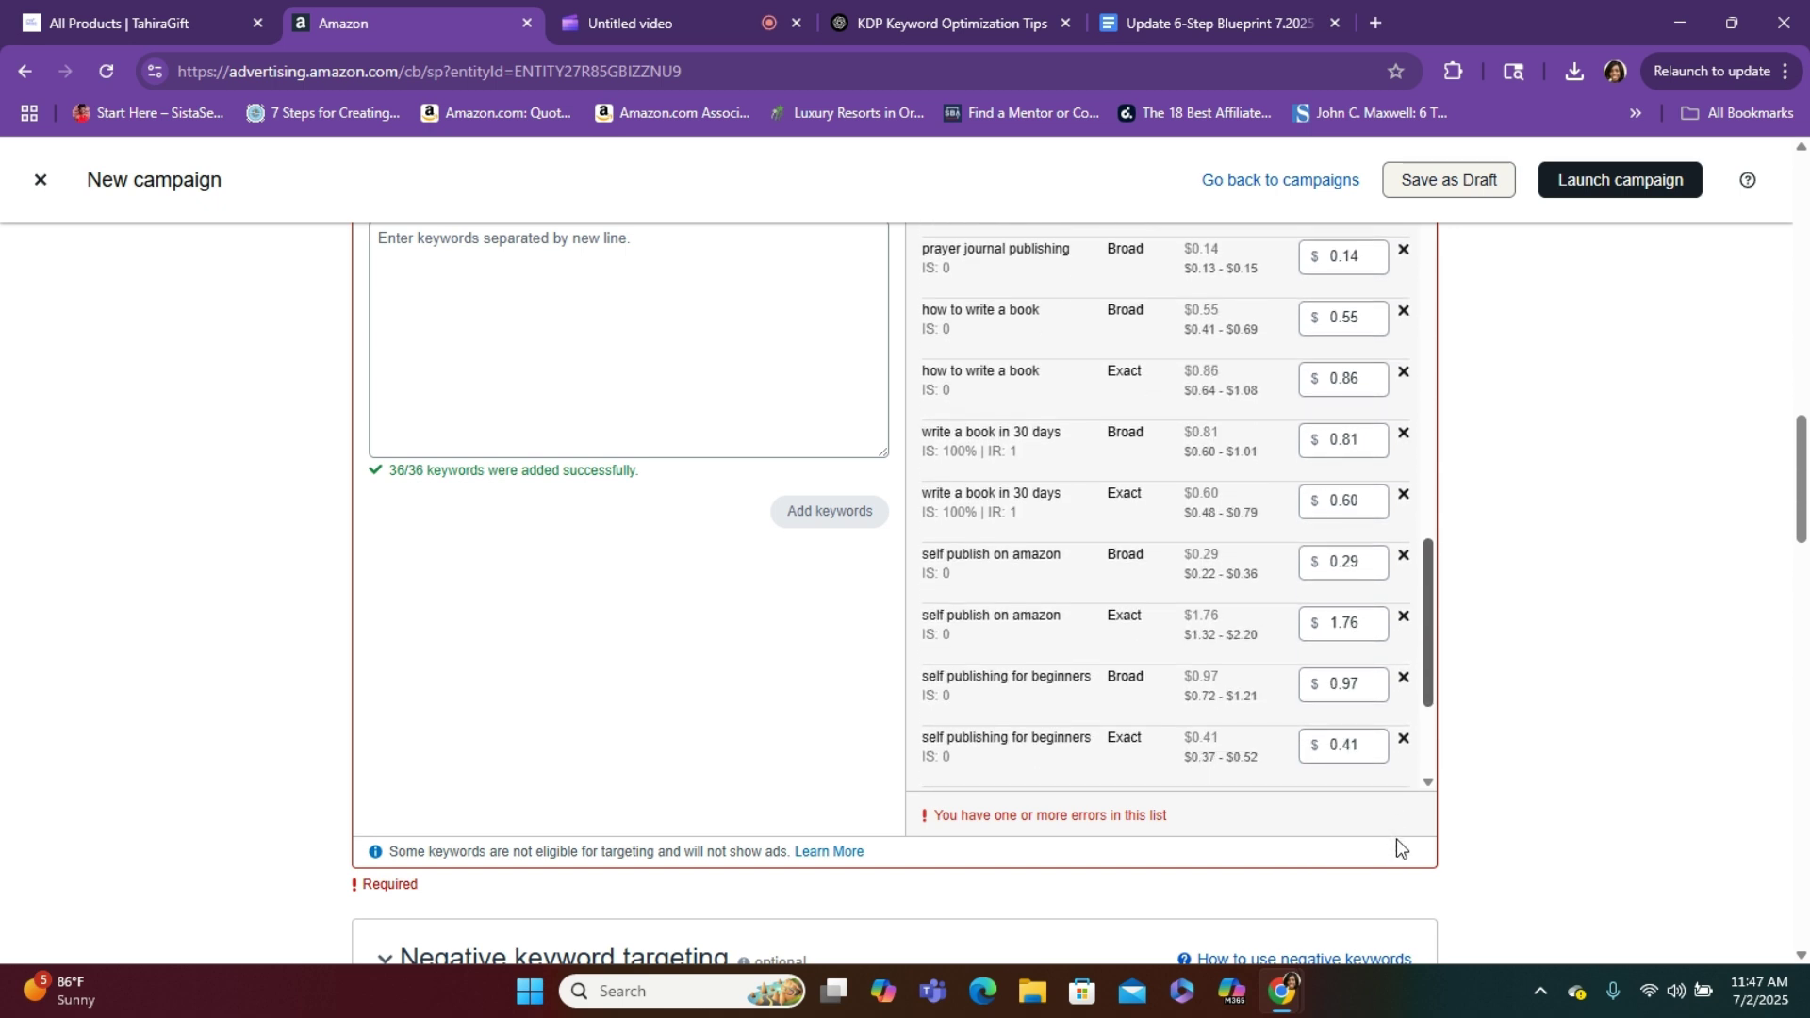
scroll(1395, 839, "down", 3)
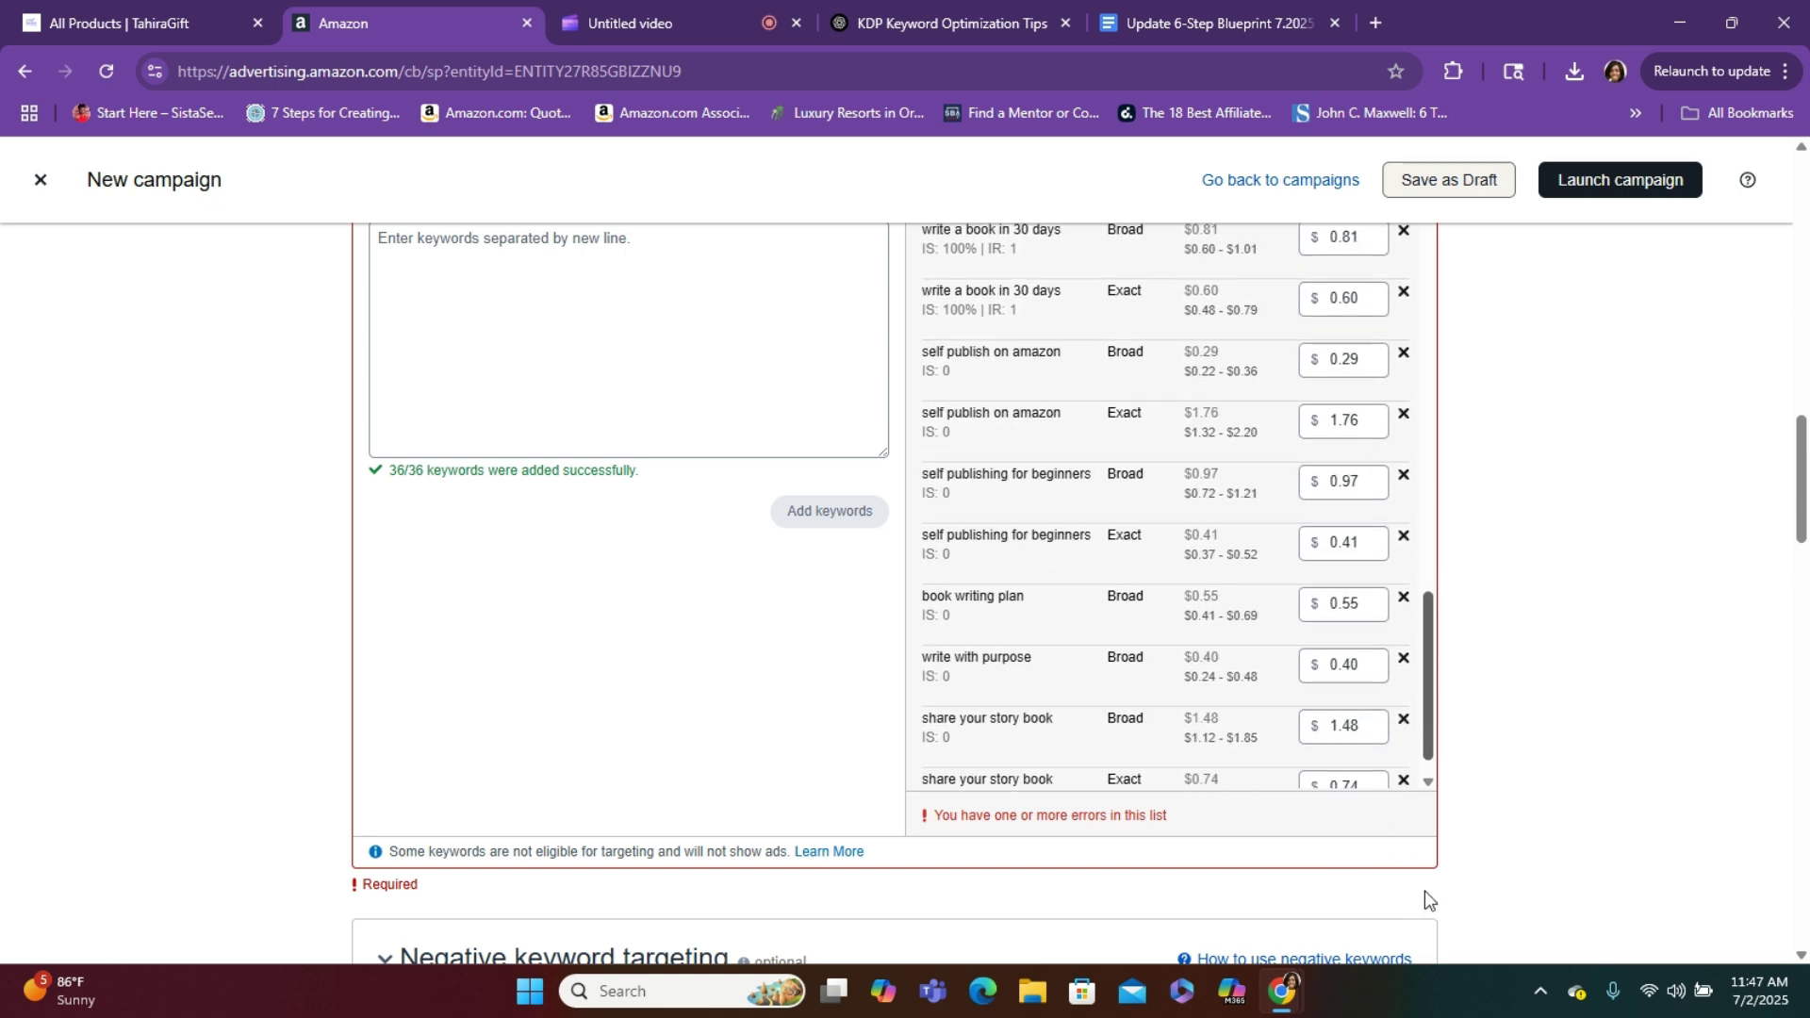
scroll(1431, 779, "up", 12)
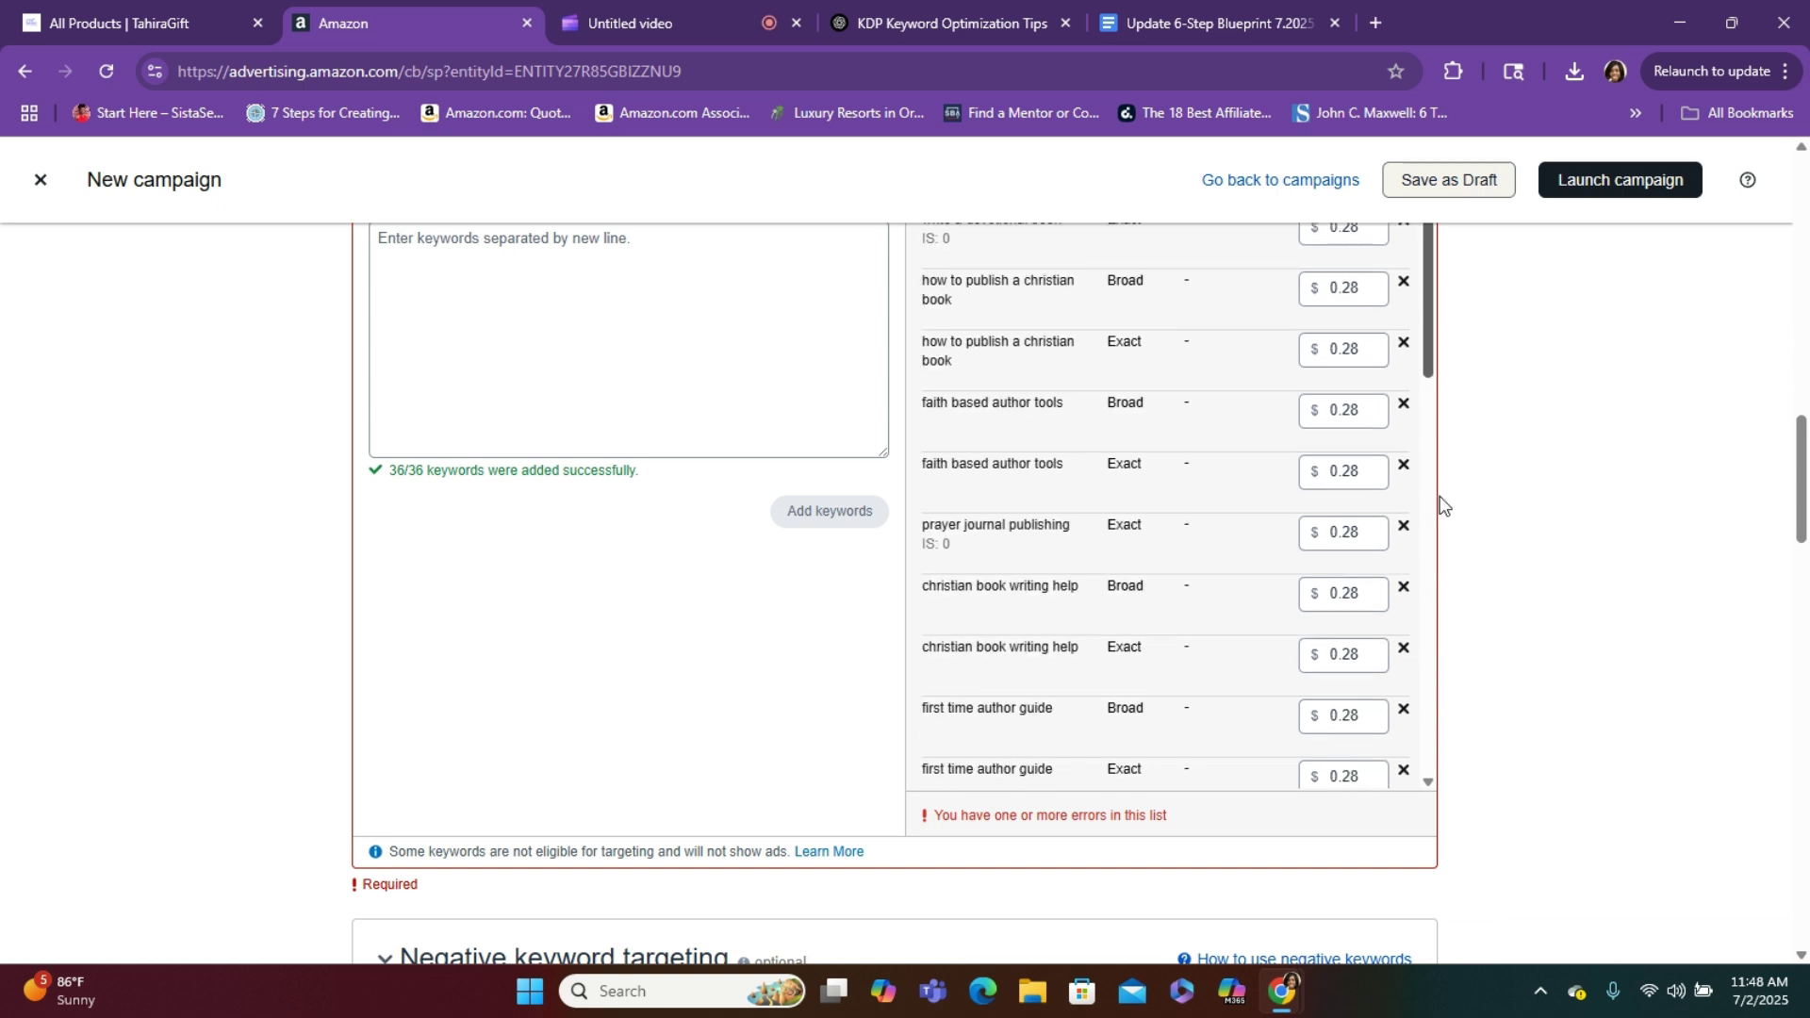
scroll(1434, 429, "up", 2)
left_click_drag(1800, 492, 1800, 447)
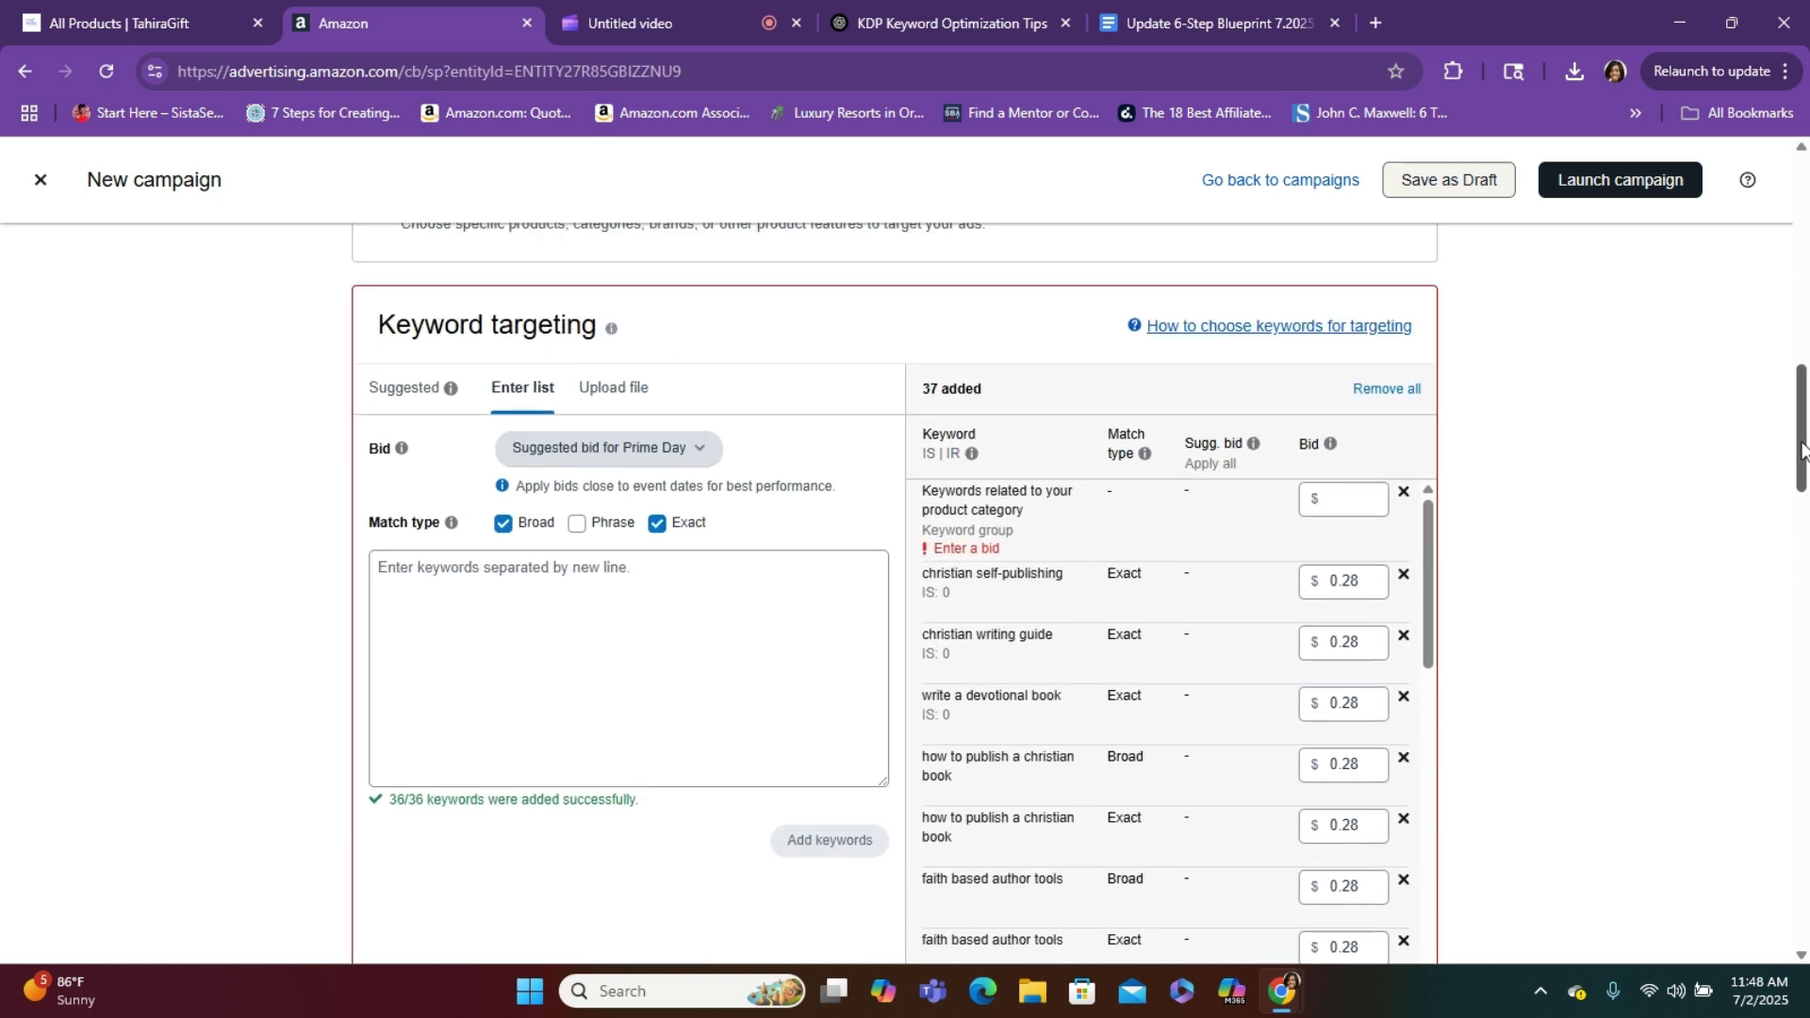
mouse_move(1801, 449)
left_mouse_down()
mouse_move(1794, 490)
mouse_move(1798, 467)
left_mouse_up()
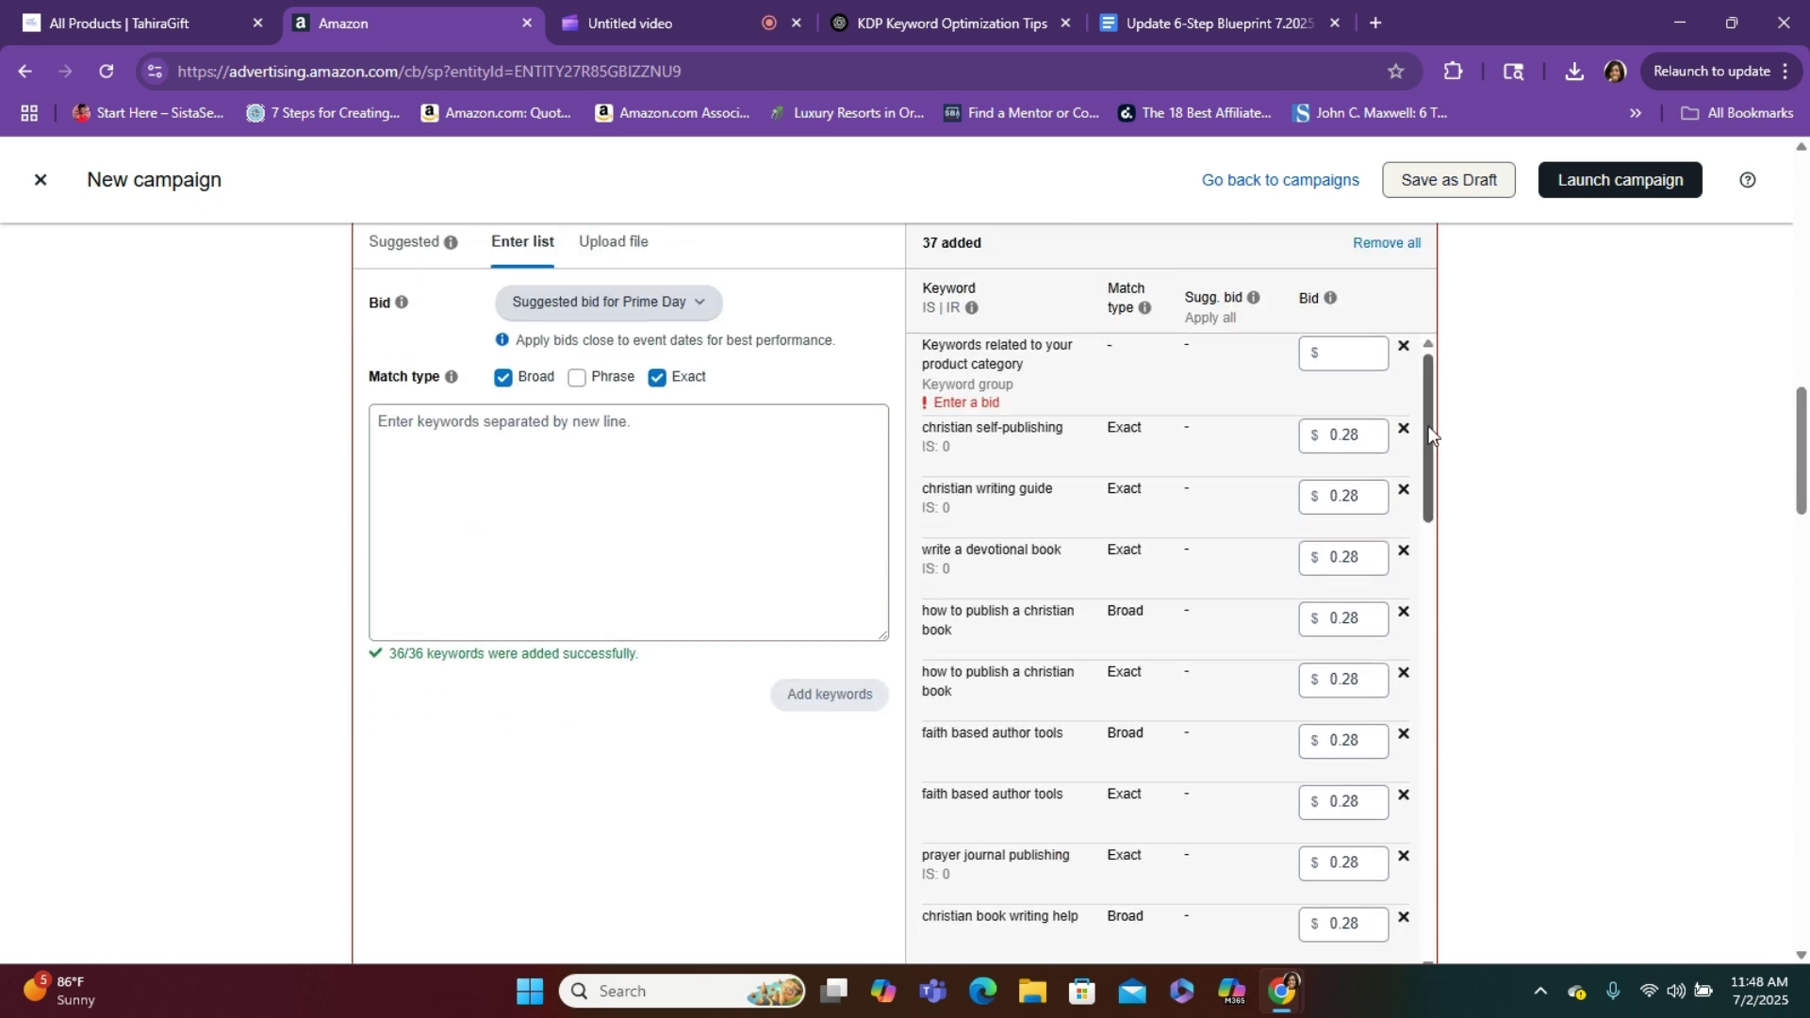
Set the bid for the broad-match keyword "christian writing guide" to $0.28 and save it
left_click_drag(1428, 435, 1429, 746)
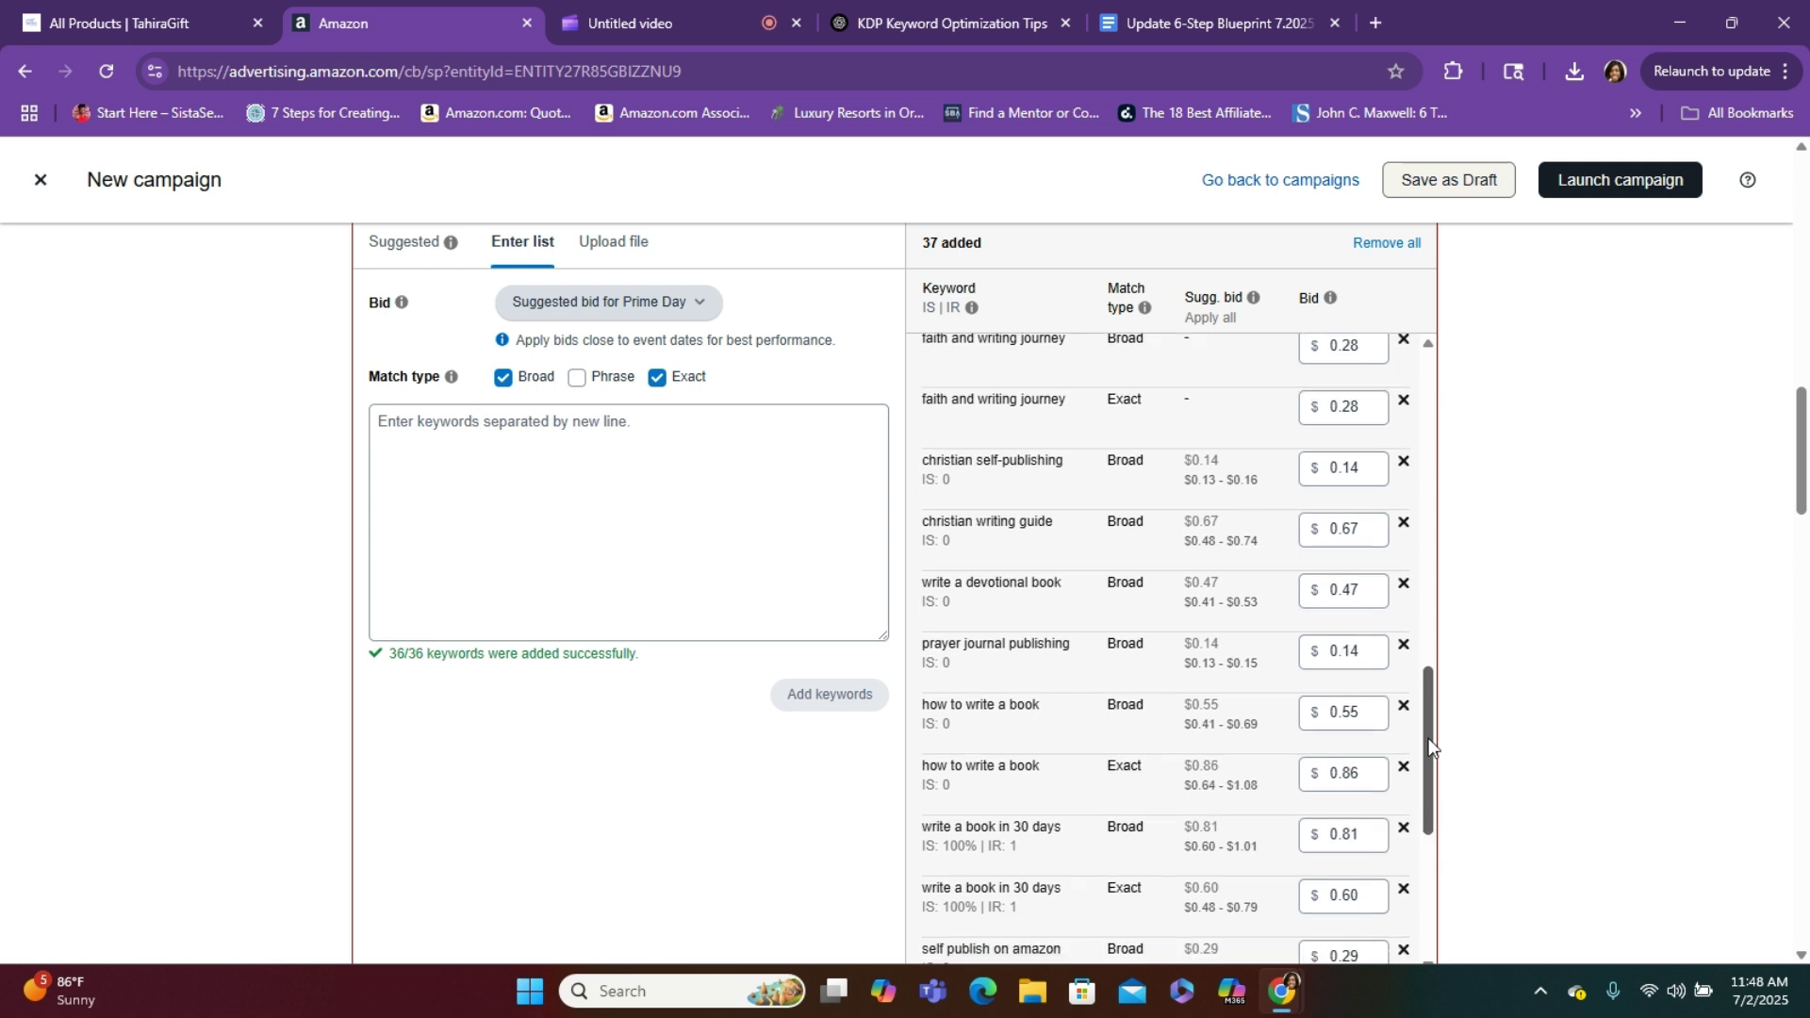
left_click(1370, 528)
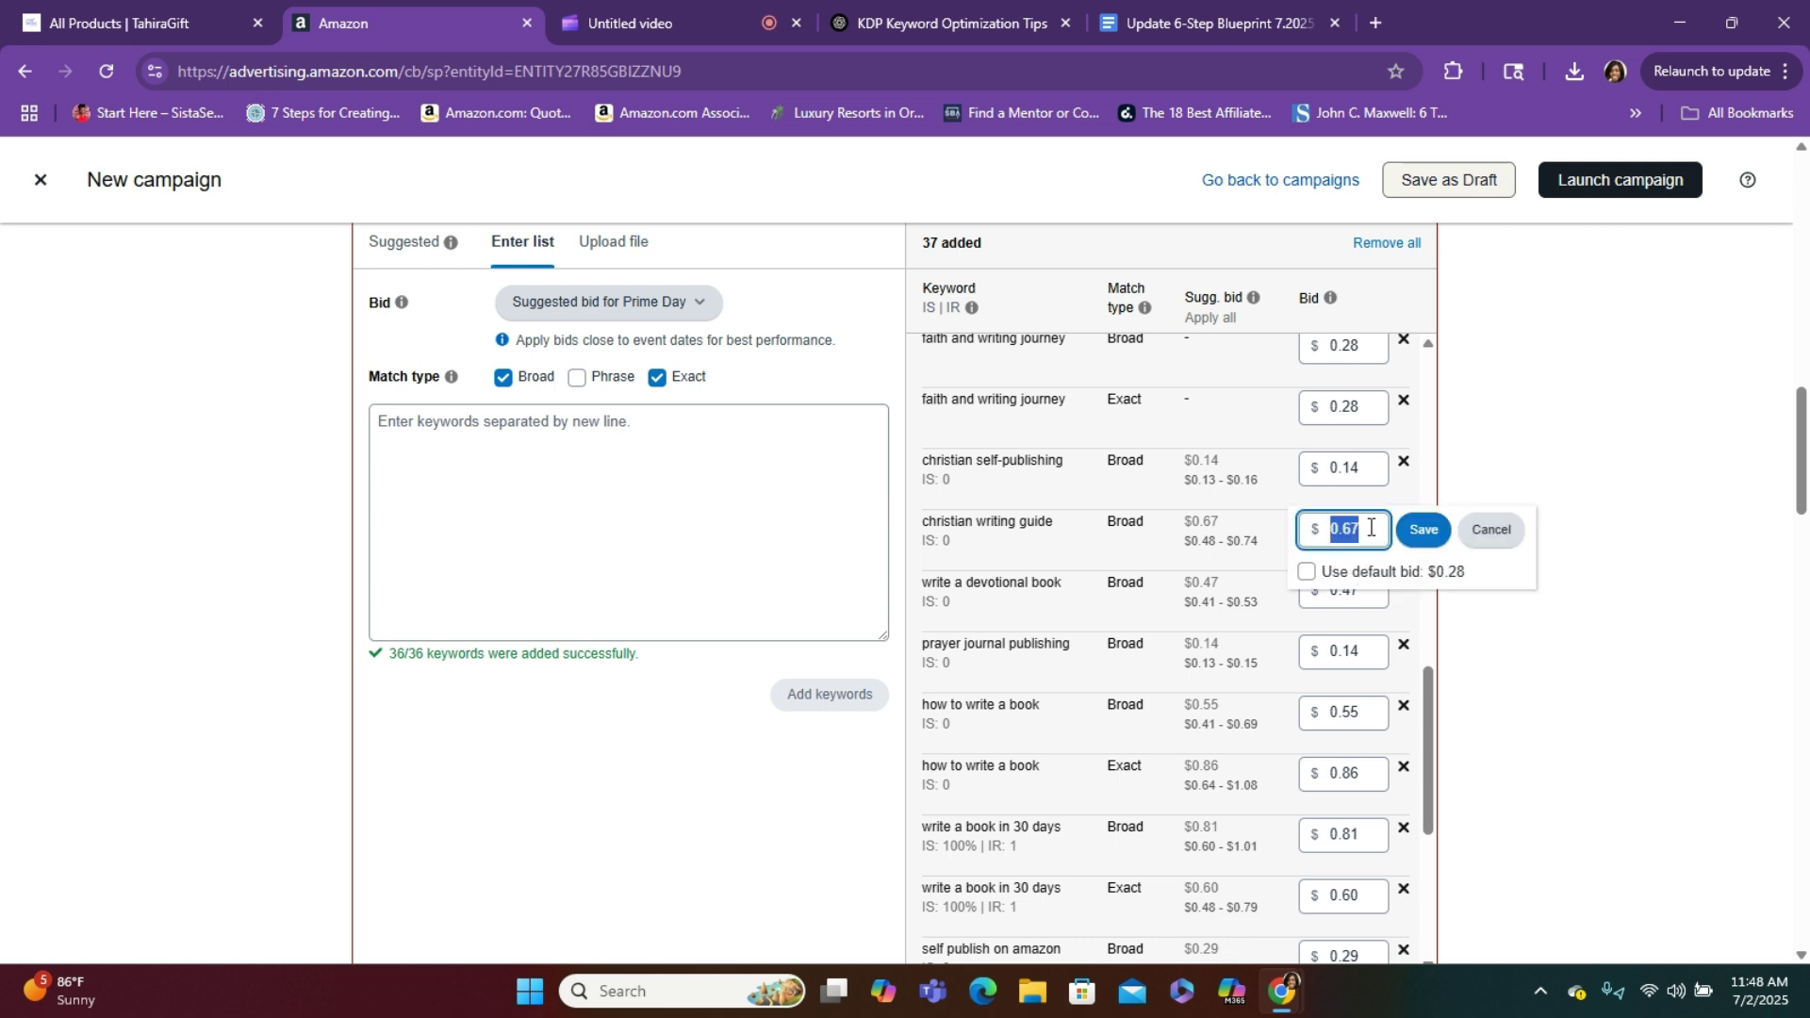
left_click(1370, 528)
key("BackSpace")
key("BackSpace")
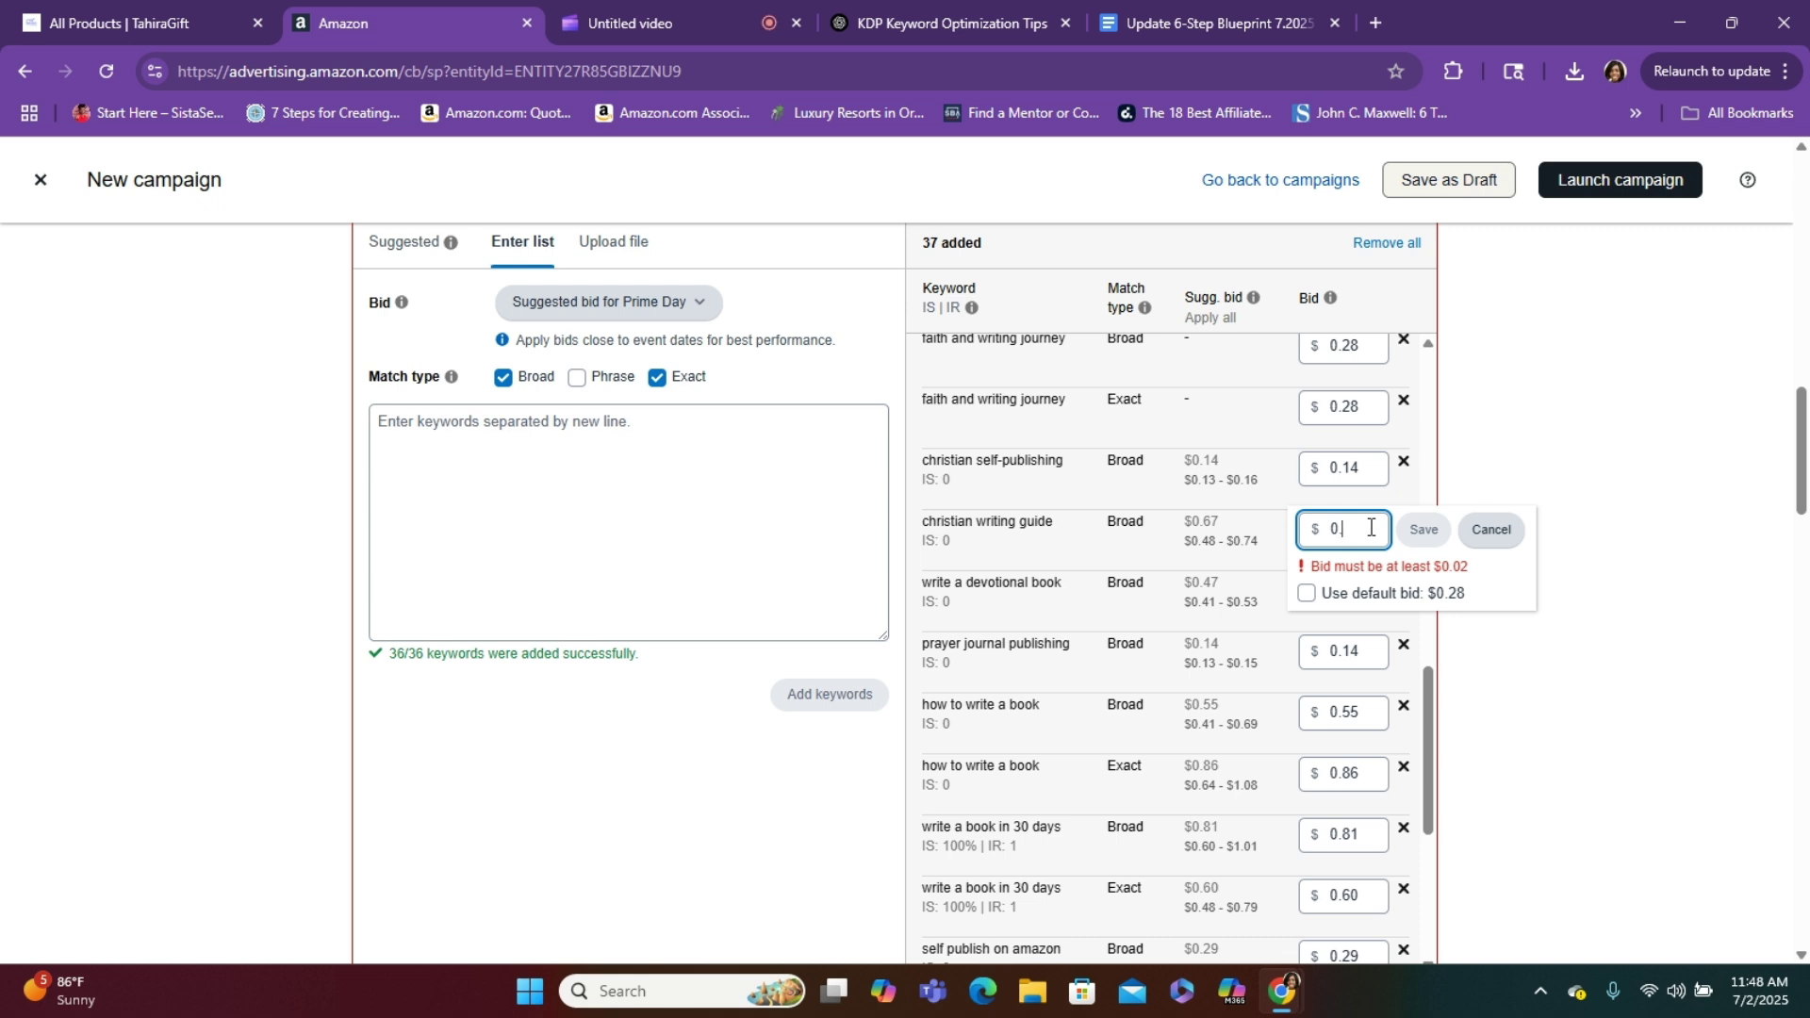
type("28")
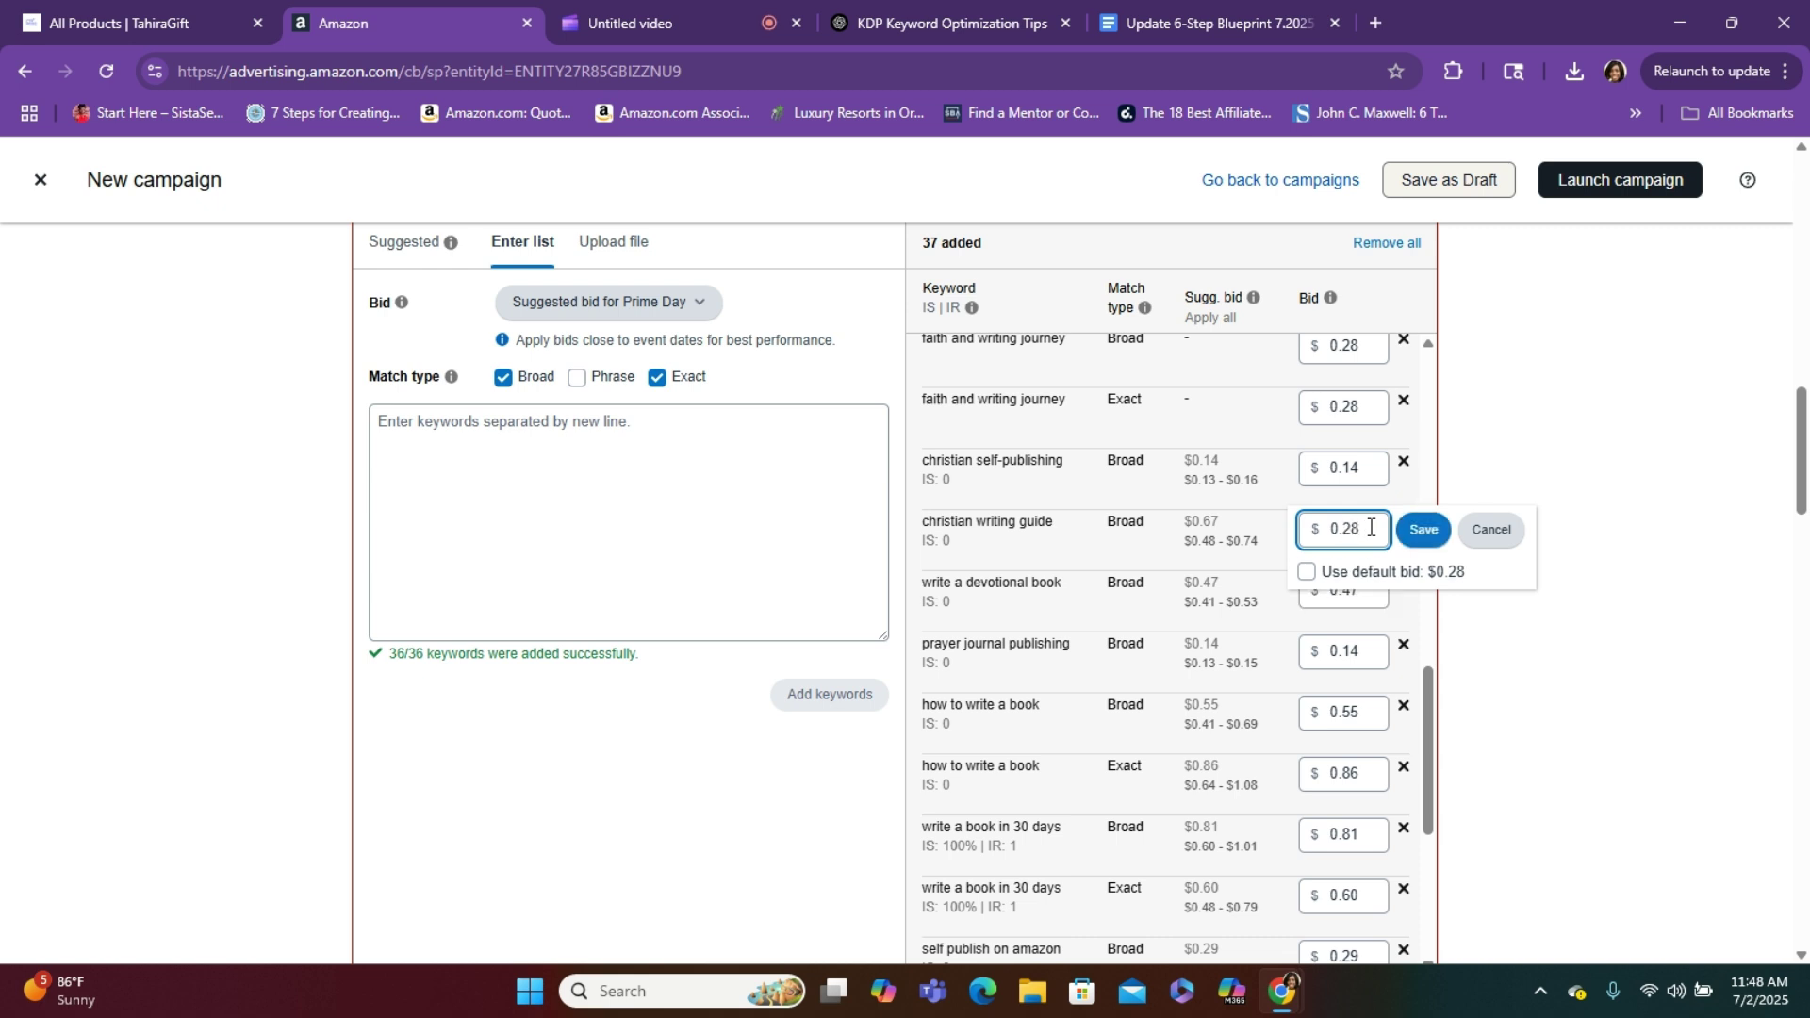
left_click(1433, 531)
Apply the default bid of $0.28 to the broad-match keyword "write a devotional book"
left_click(1366, 586)
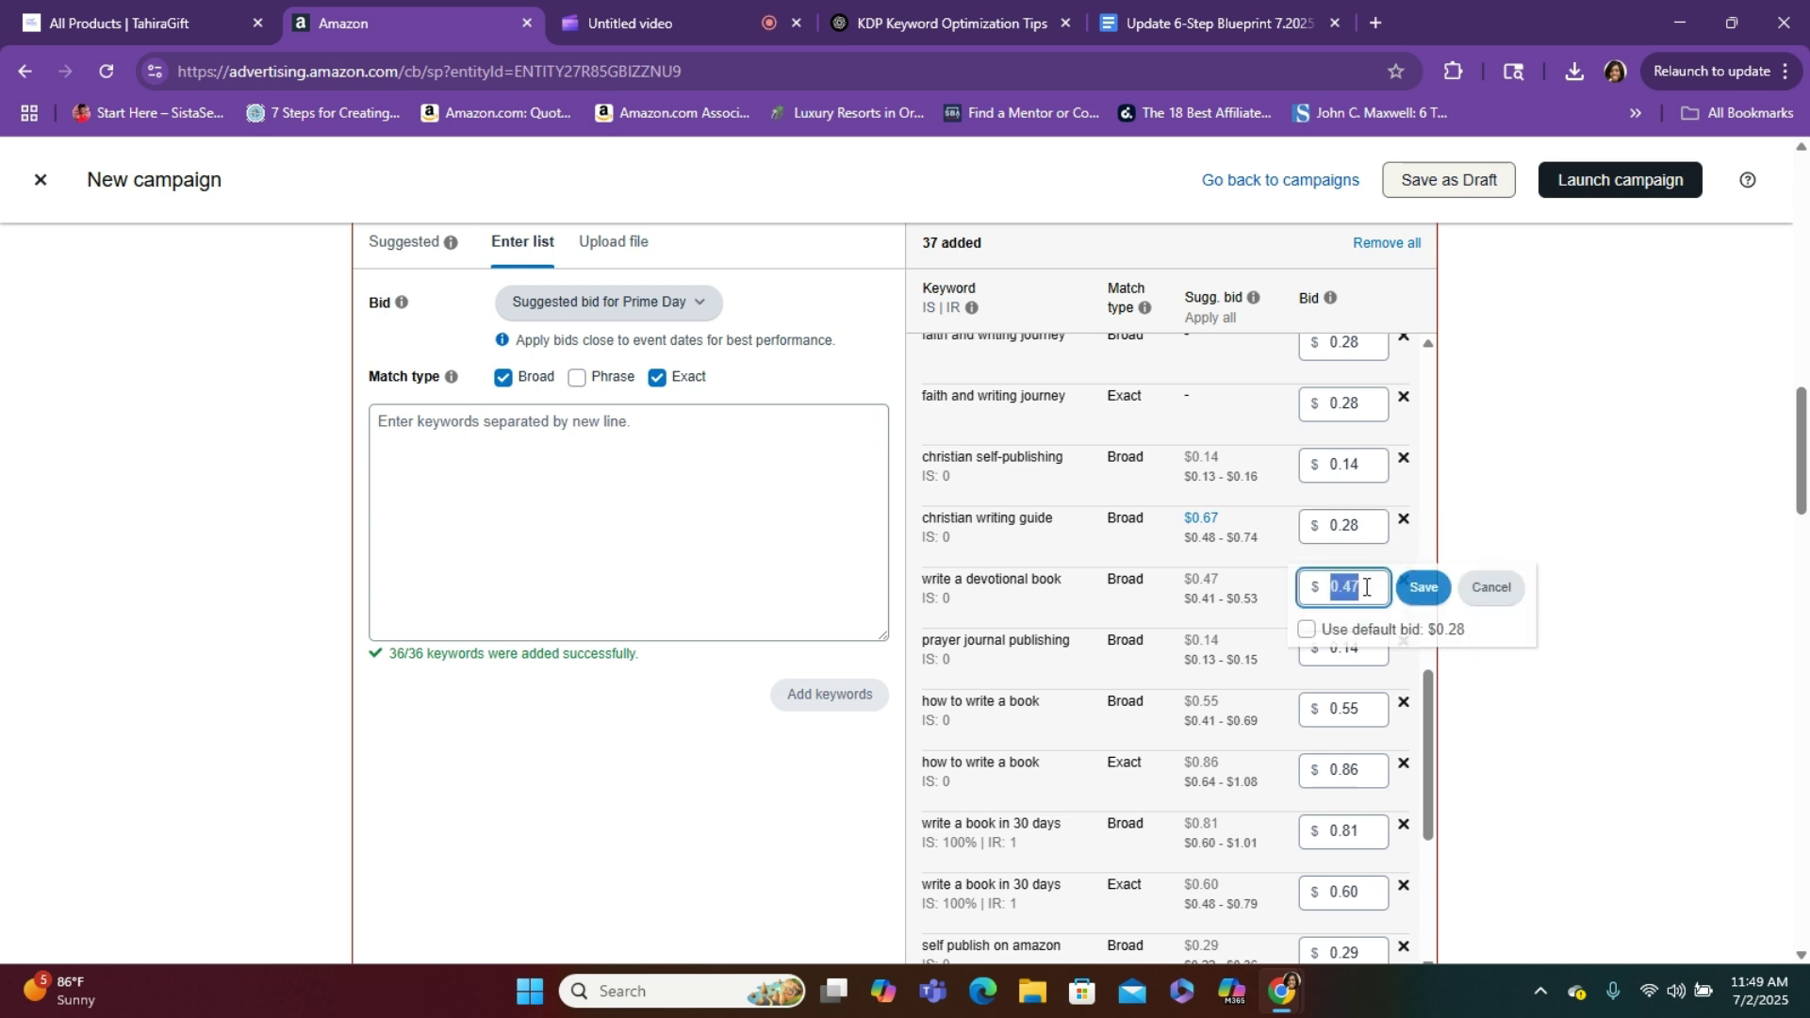
left_click(1308, 629)
left_click(1424, 588)
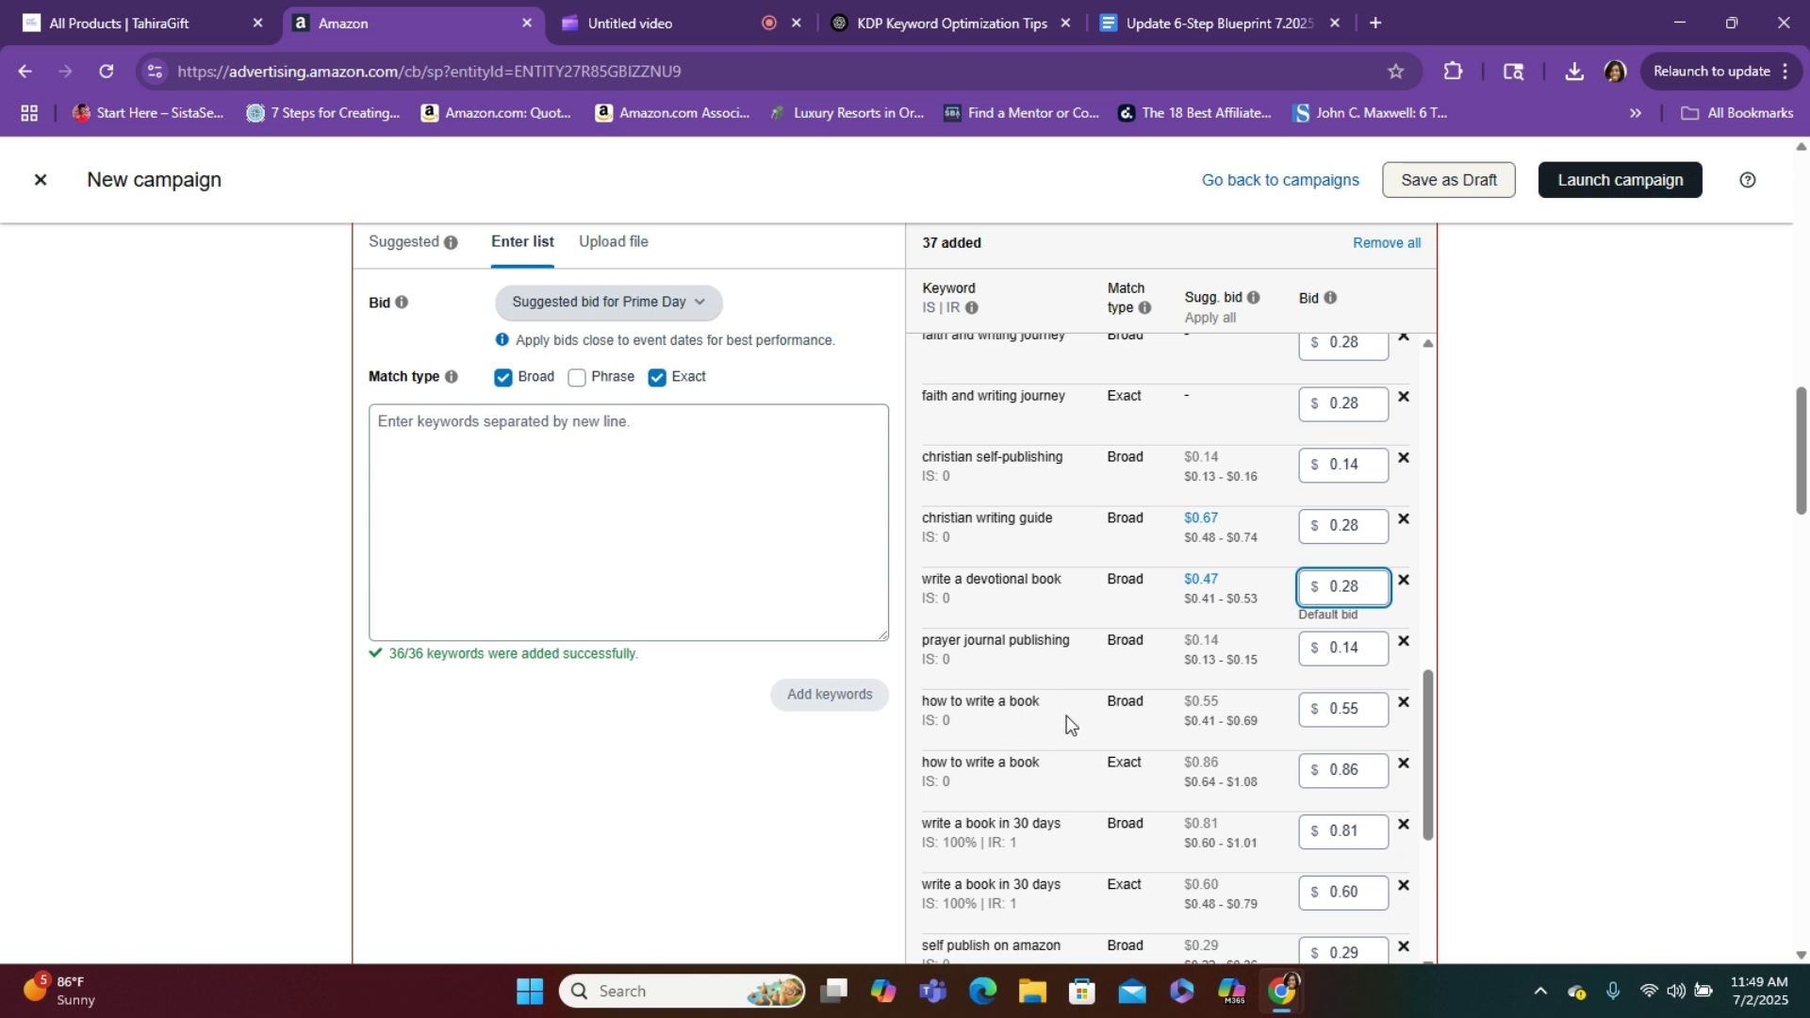
Set the bids for both the broad-match and exact-match "how to write a book" keywords to $0.50
left_click(1363, 716)
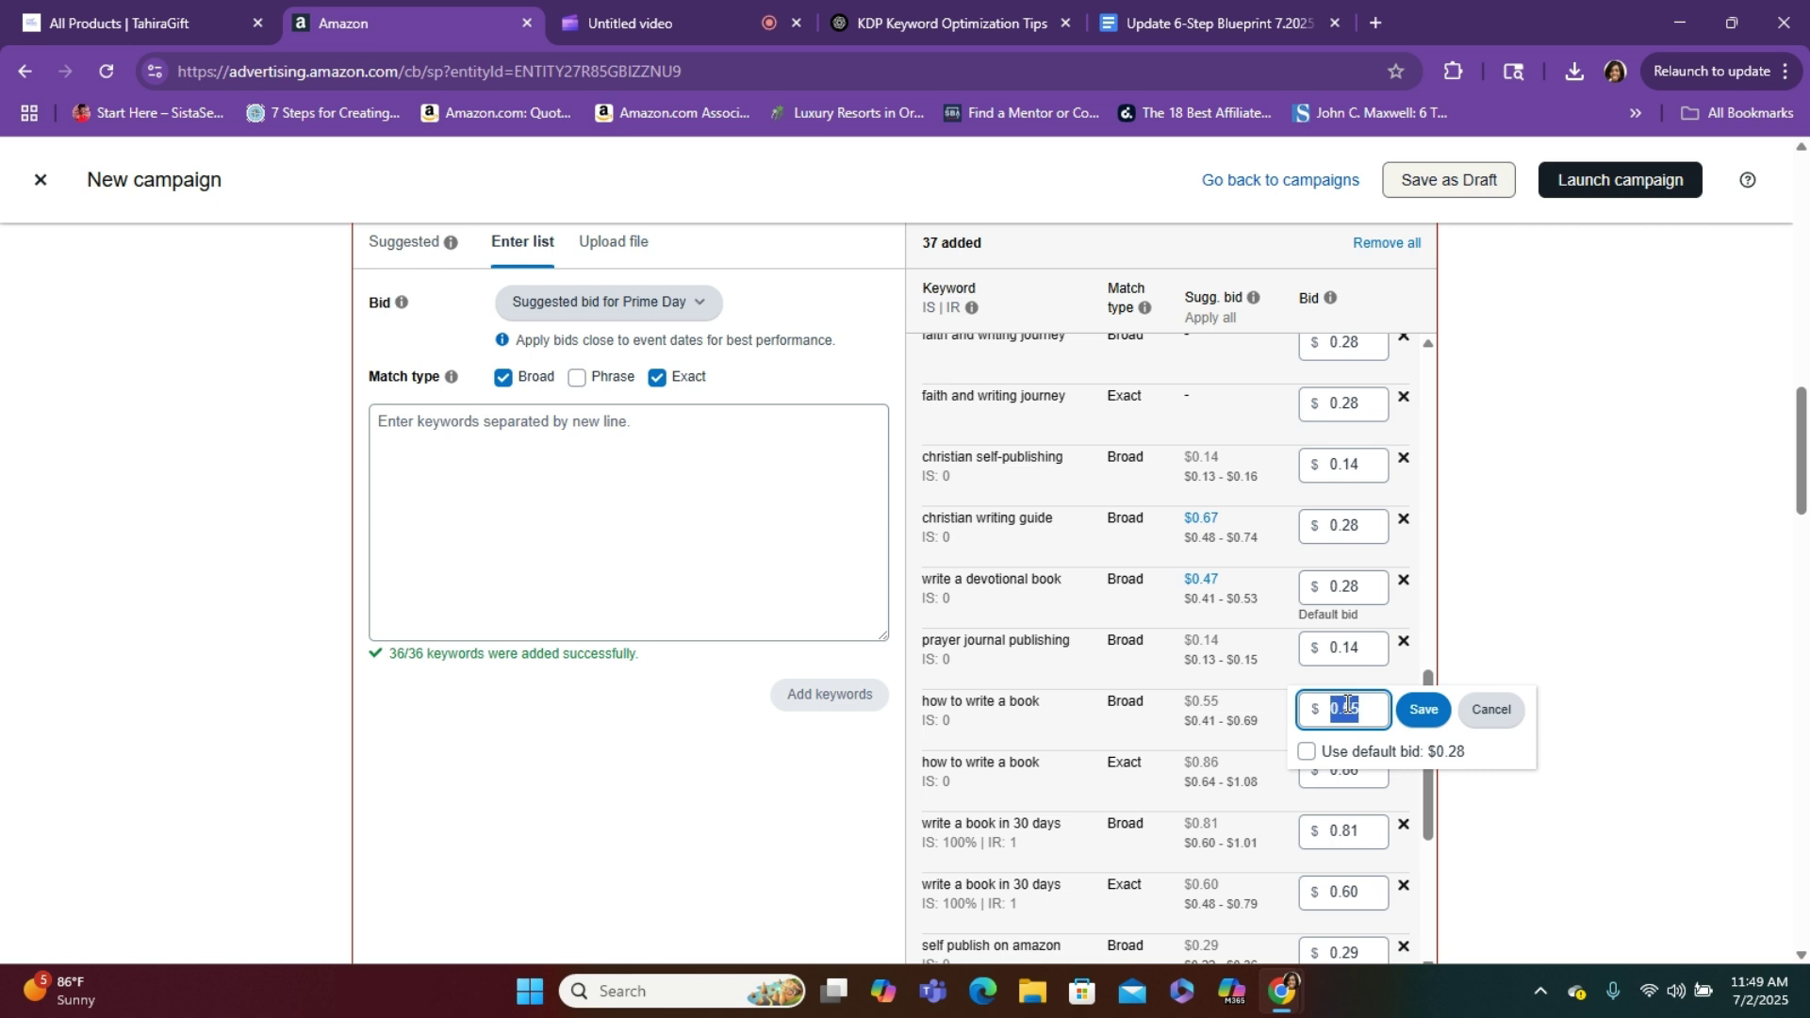
type("0.50")
left_click(1423, 721)
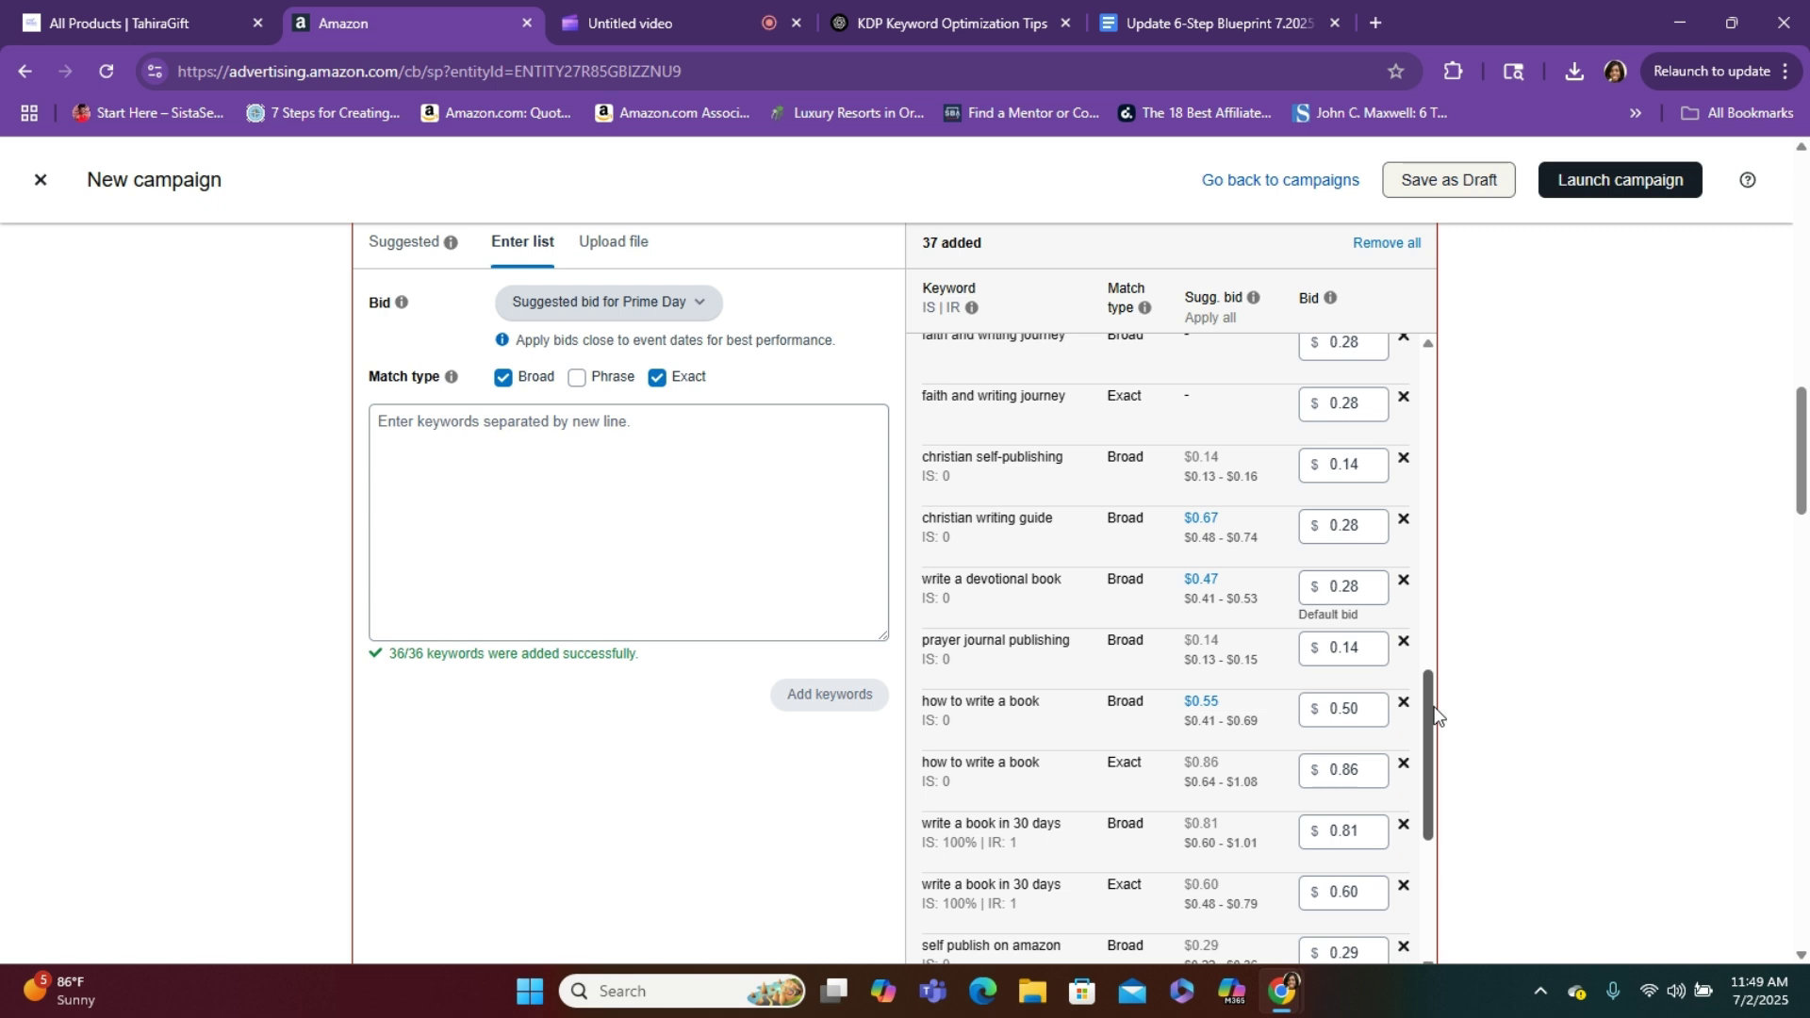
scroll(1435, 715, "down", 2)
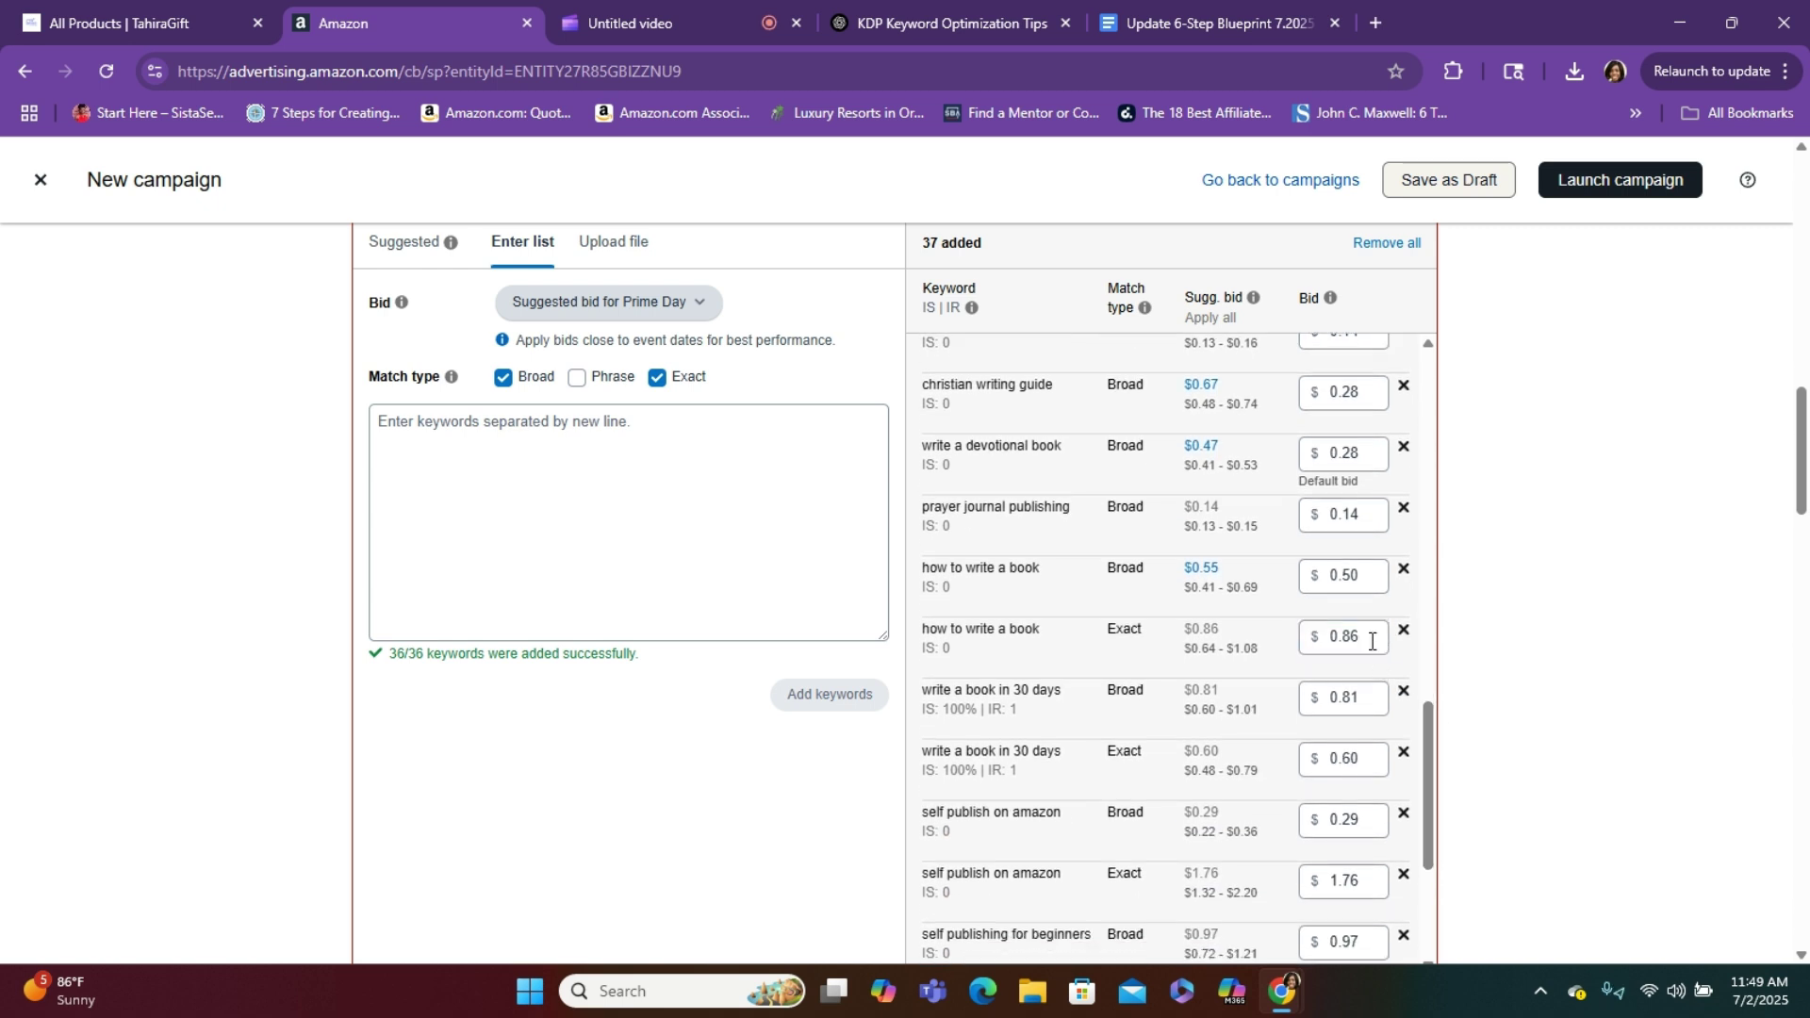
left_click(1371, 640)
left_click(1371, 641)
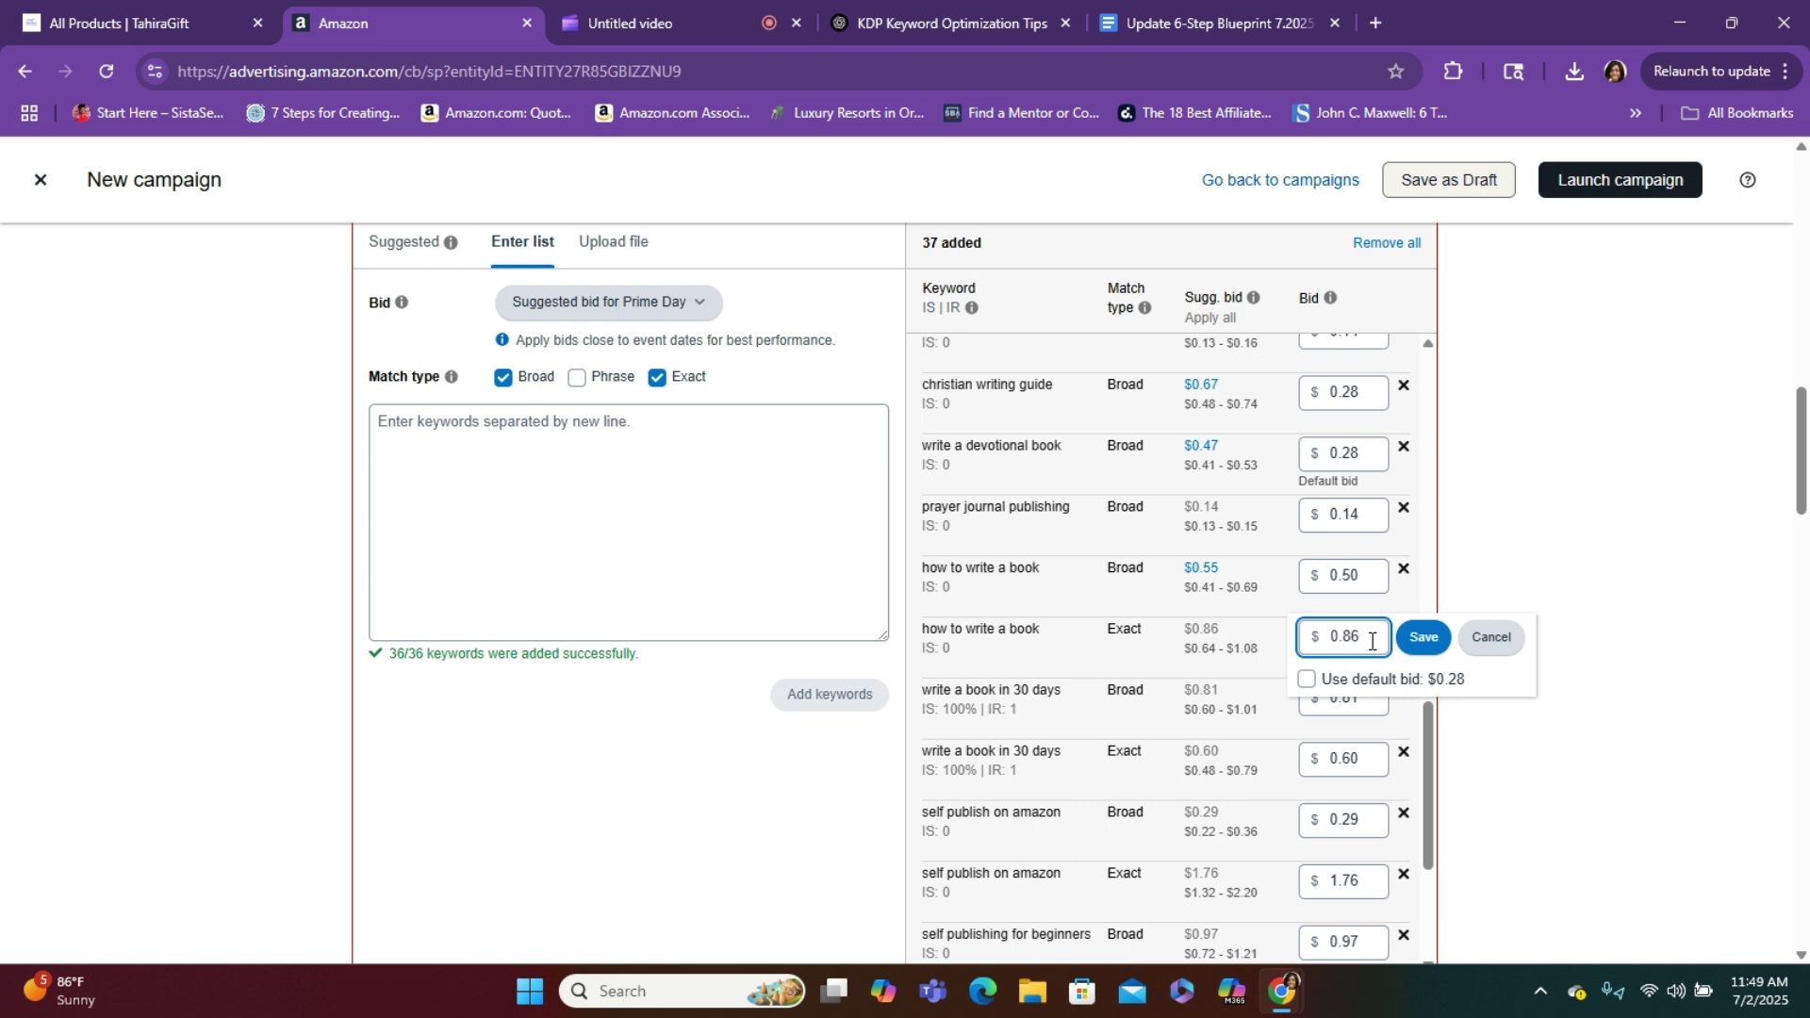
key("BackSpace")
key("BackSpace")
type("50")
left_click(1421, 639)
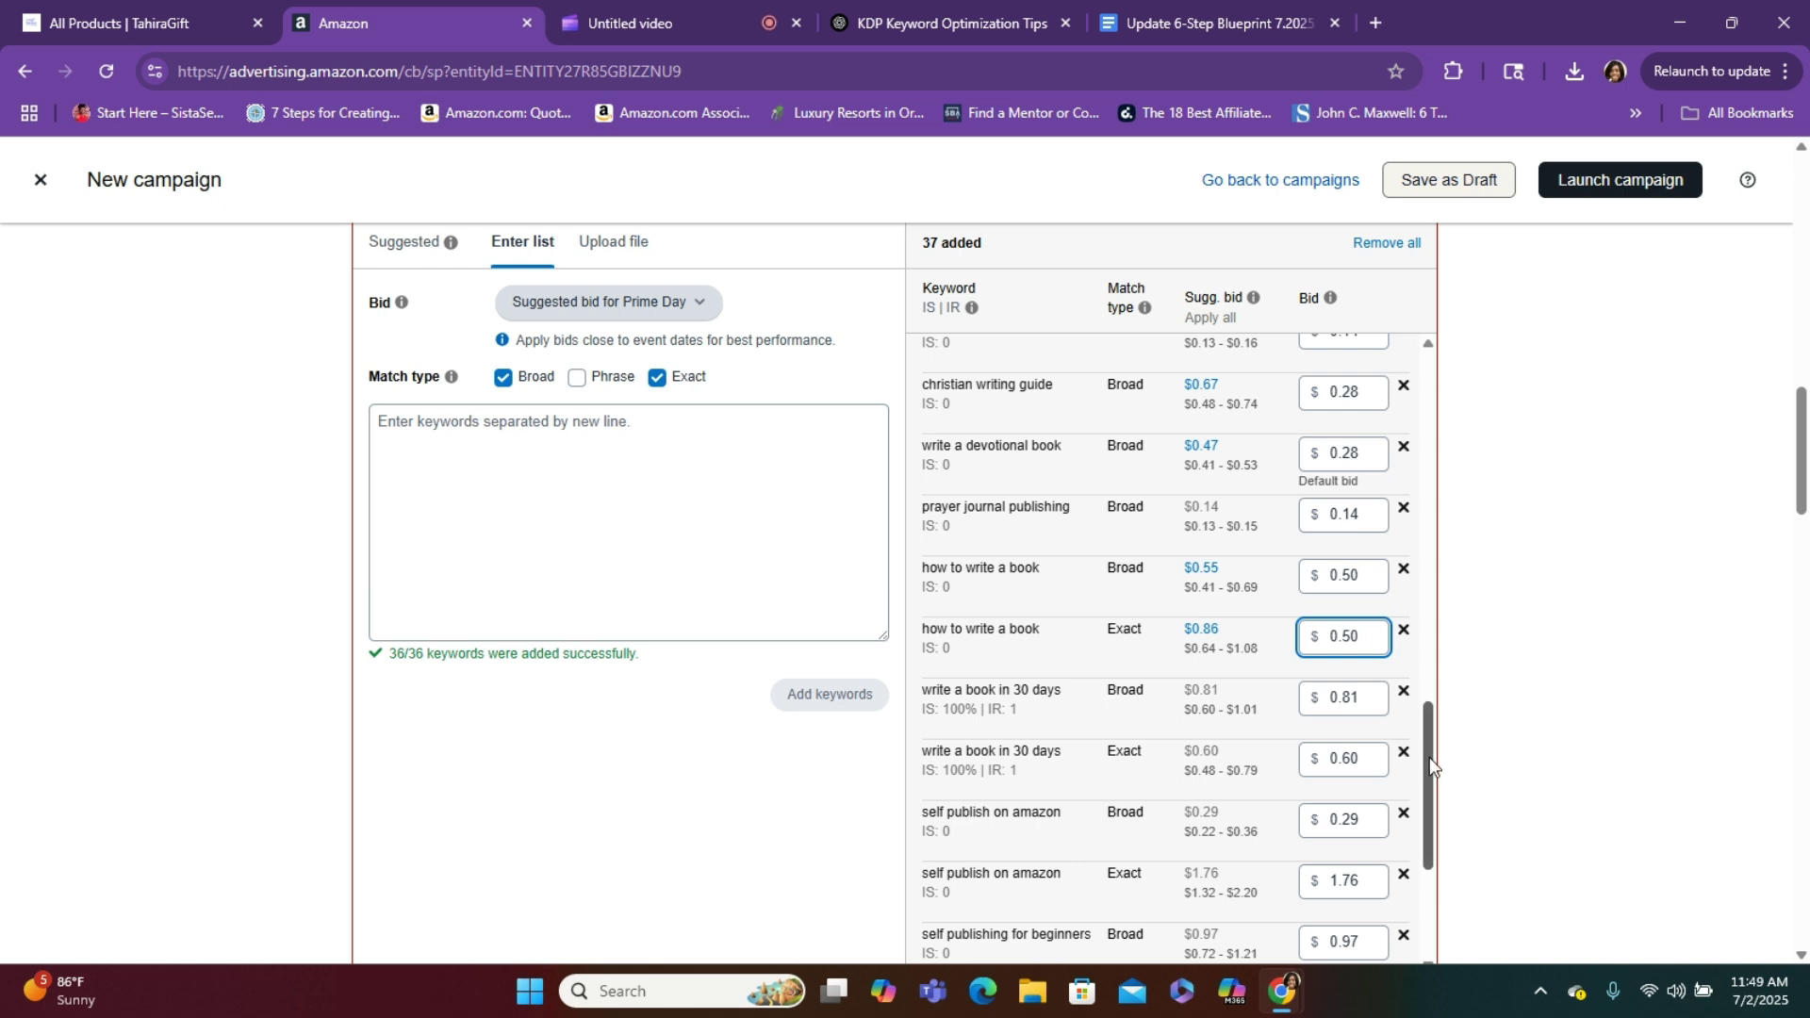
Set the bids for both the broad-match and exact-match "write a book in 30 days" keywords to $0.50
double_click(1373, 705)
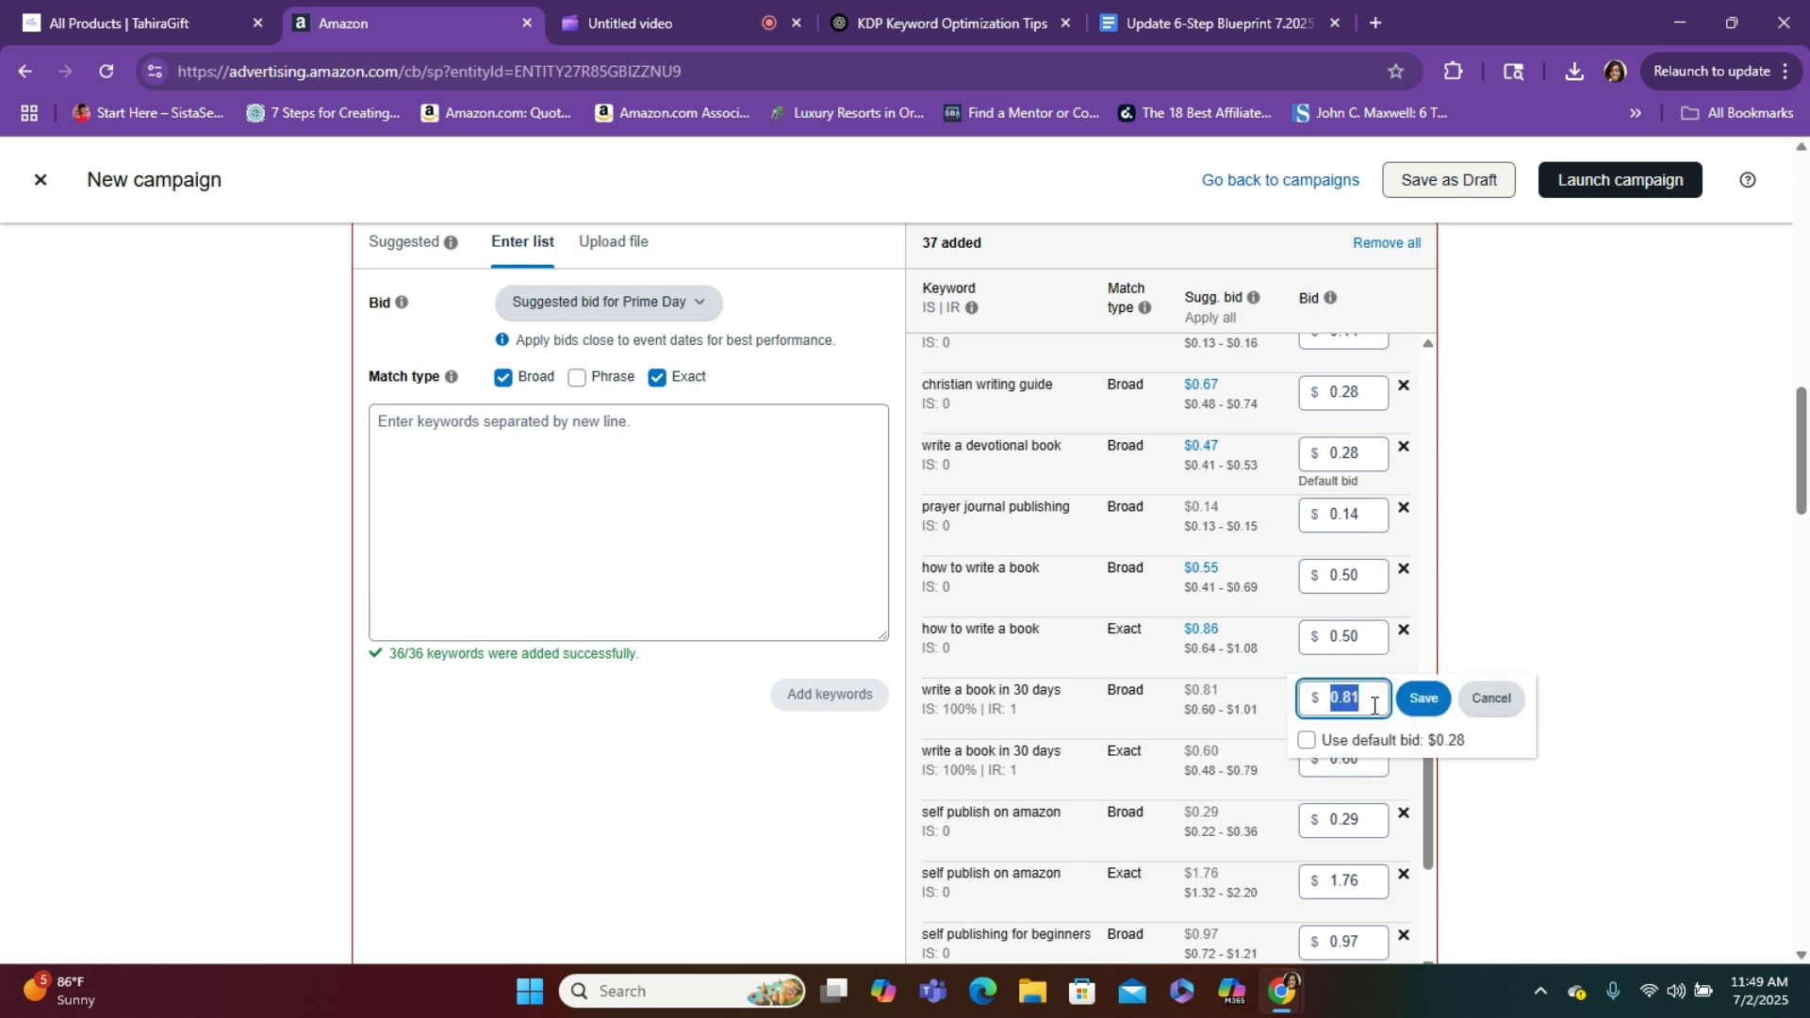
left_click(1373, 705)
key("BackSpace")
key("BackSpace")
type("50")
left_click(1416, 709)
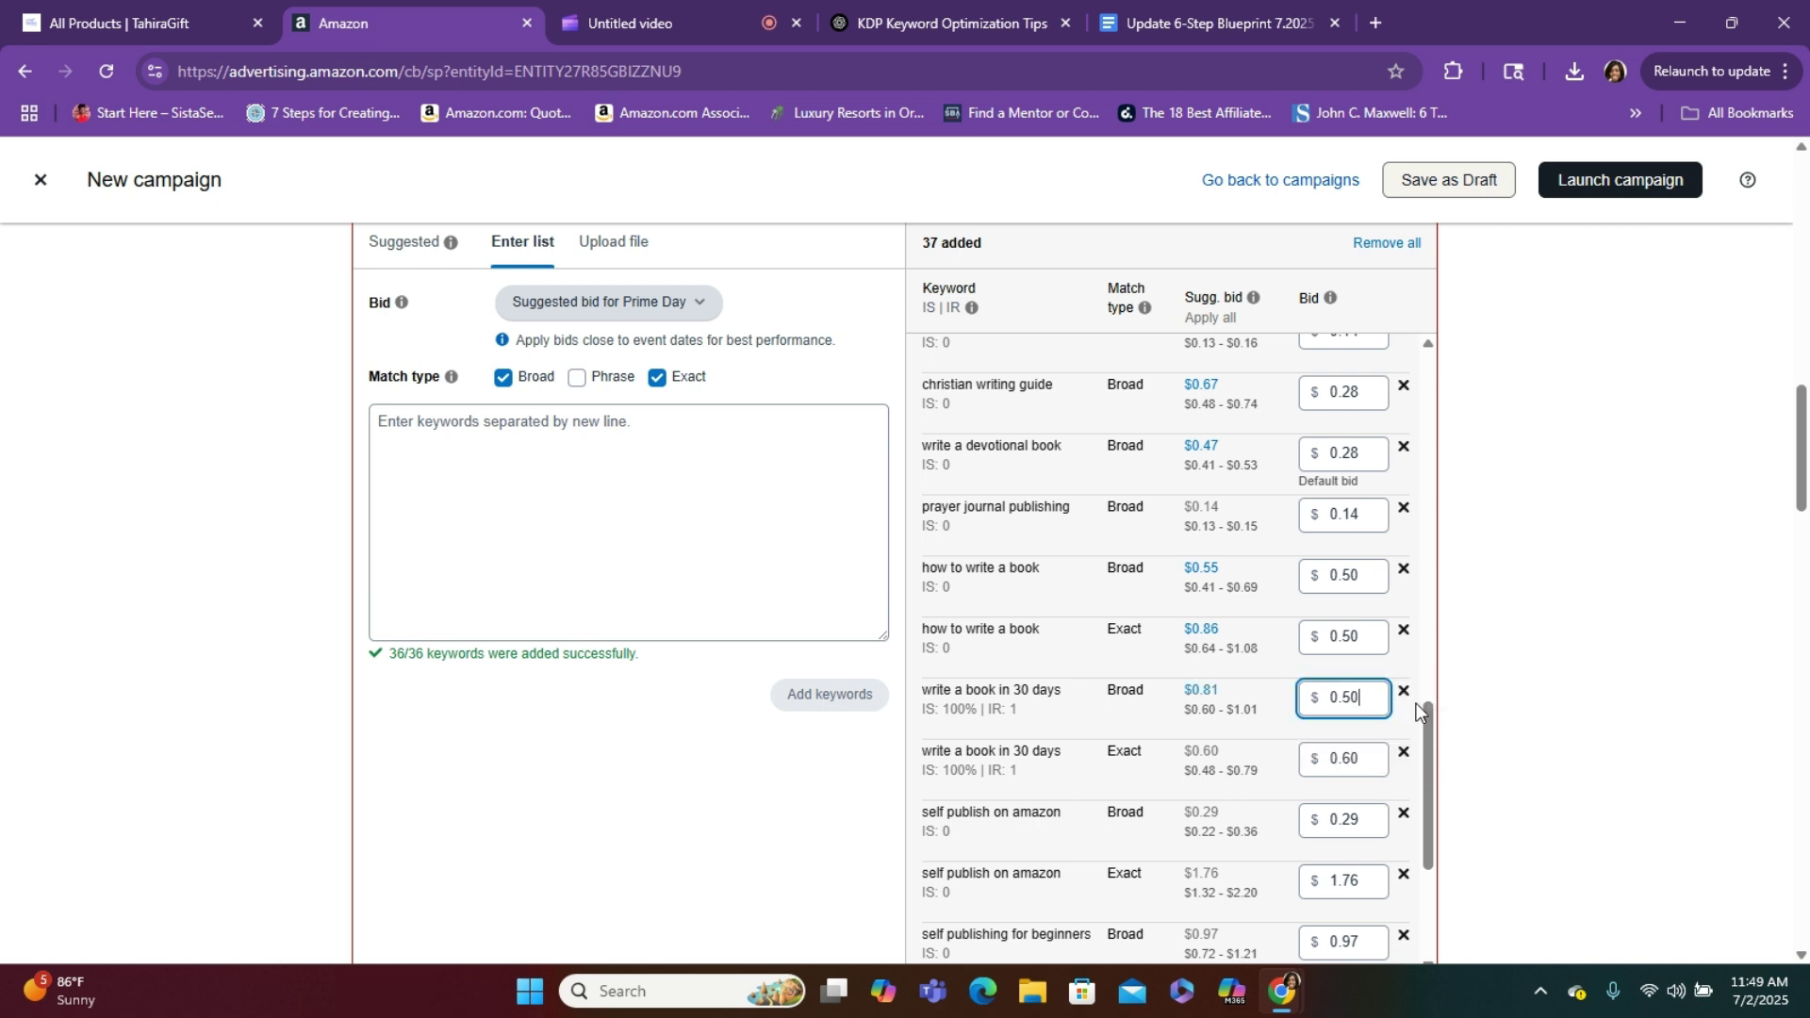
left_click(1365, 761)
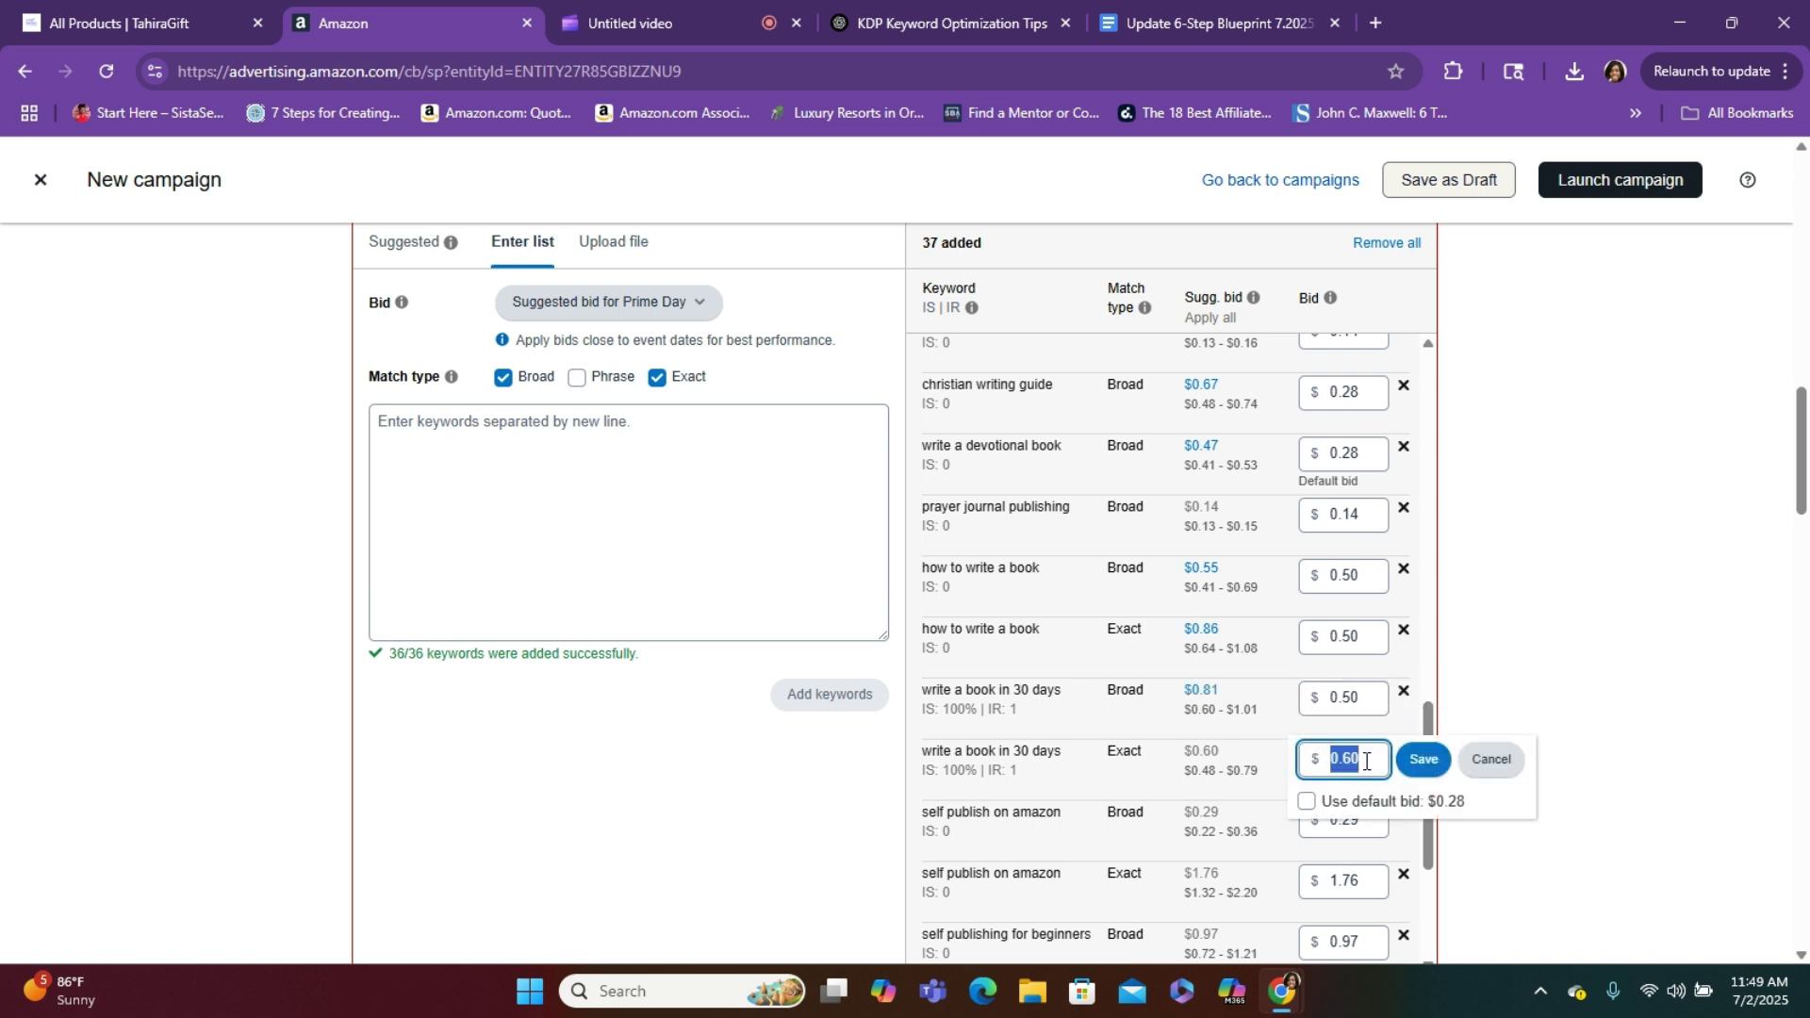
key("BackSpace")
type("50")
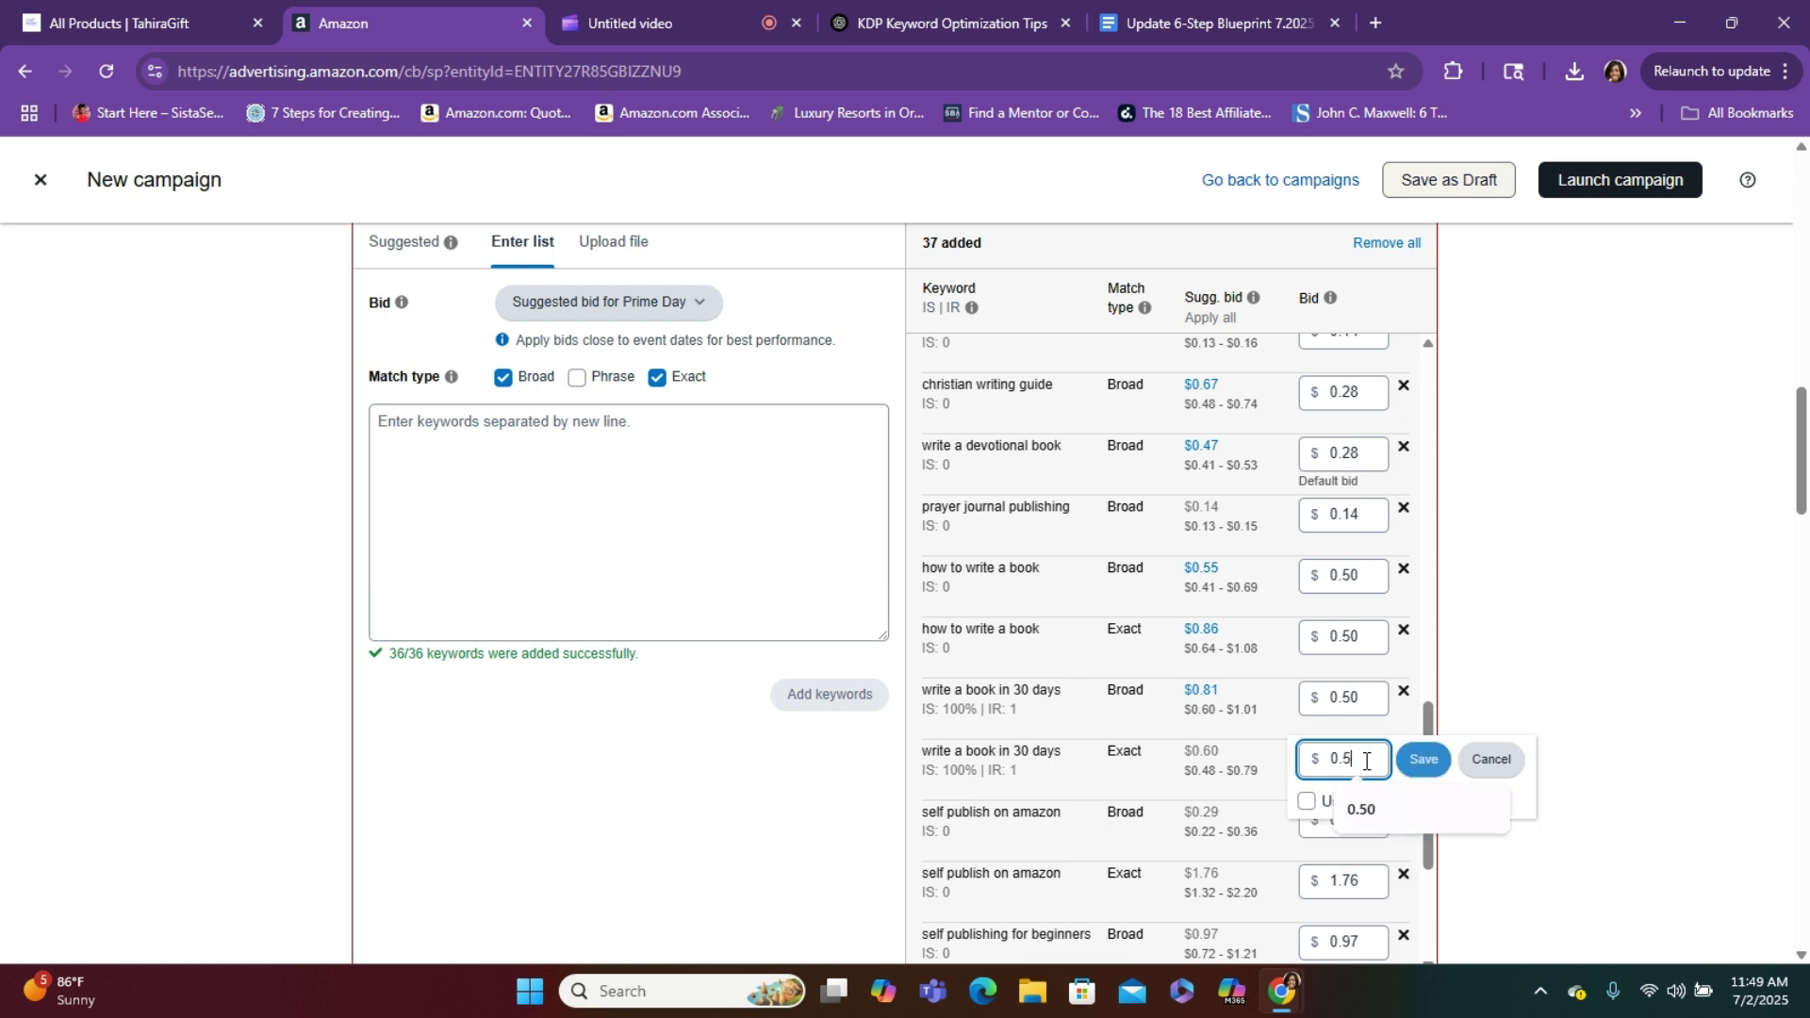
left_click(1423, 764)
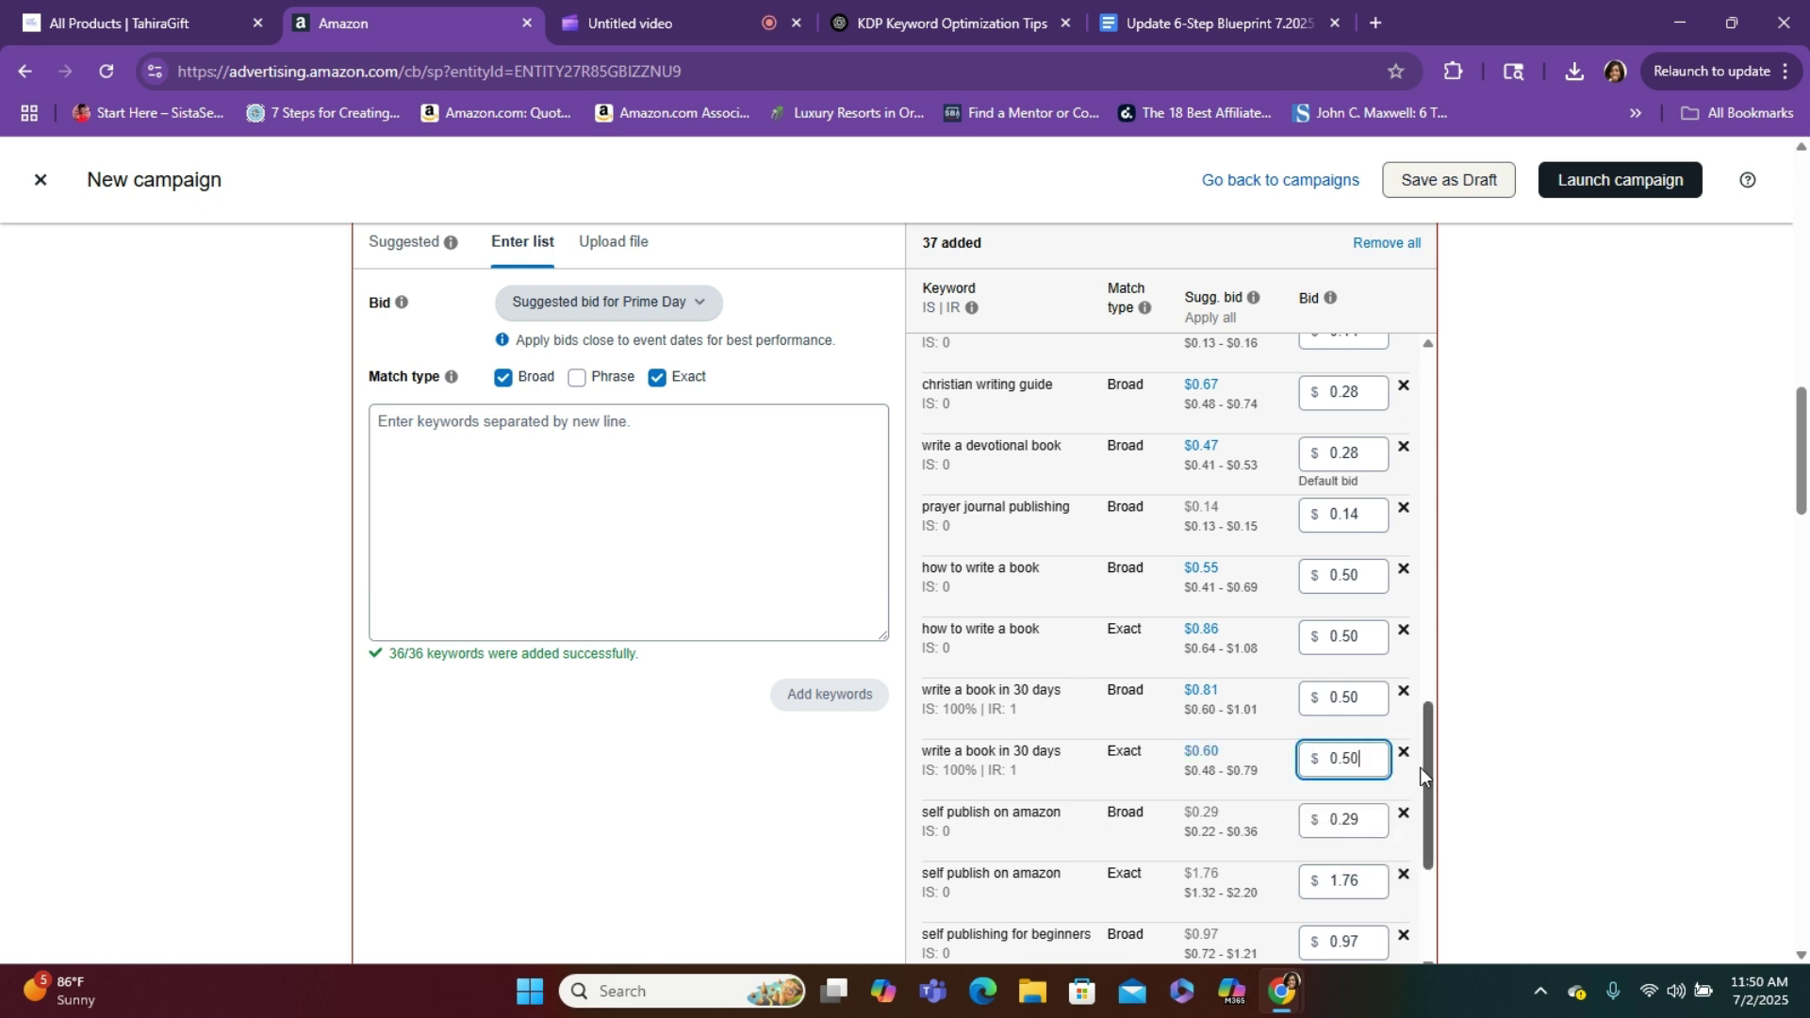
Set the bid for the exact-match keyword "self publish on amazon" to $0.50 and save it
left_click_drag(1429, 766, 1429, 820)
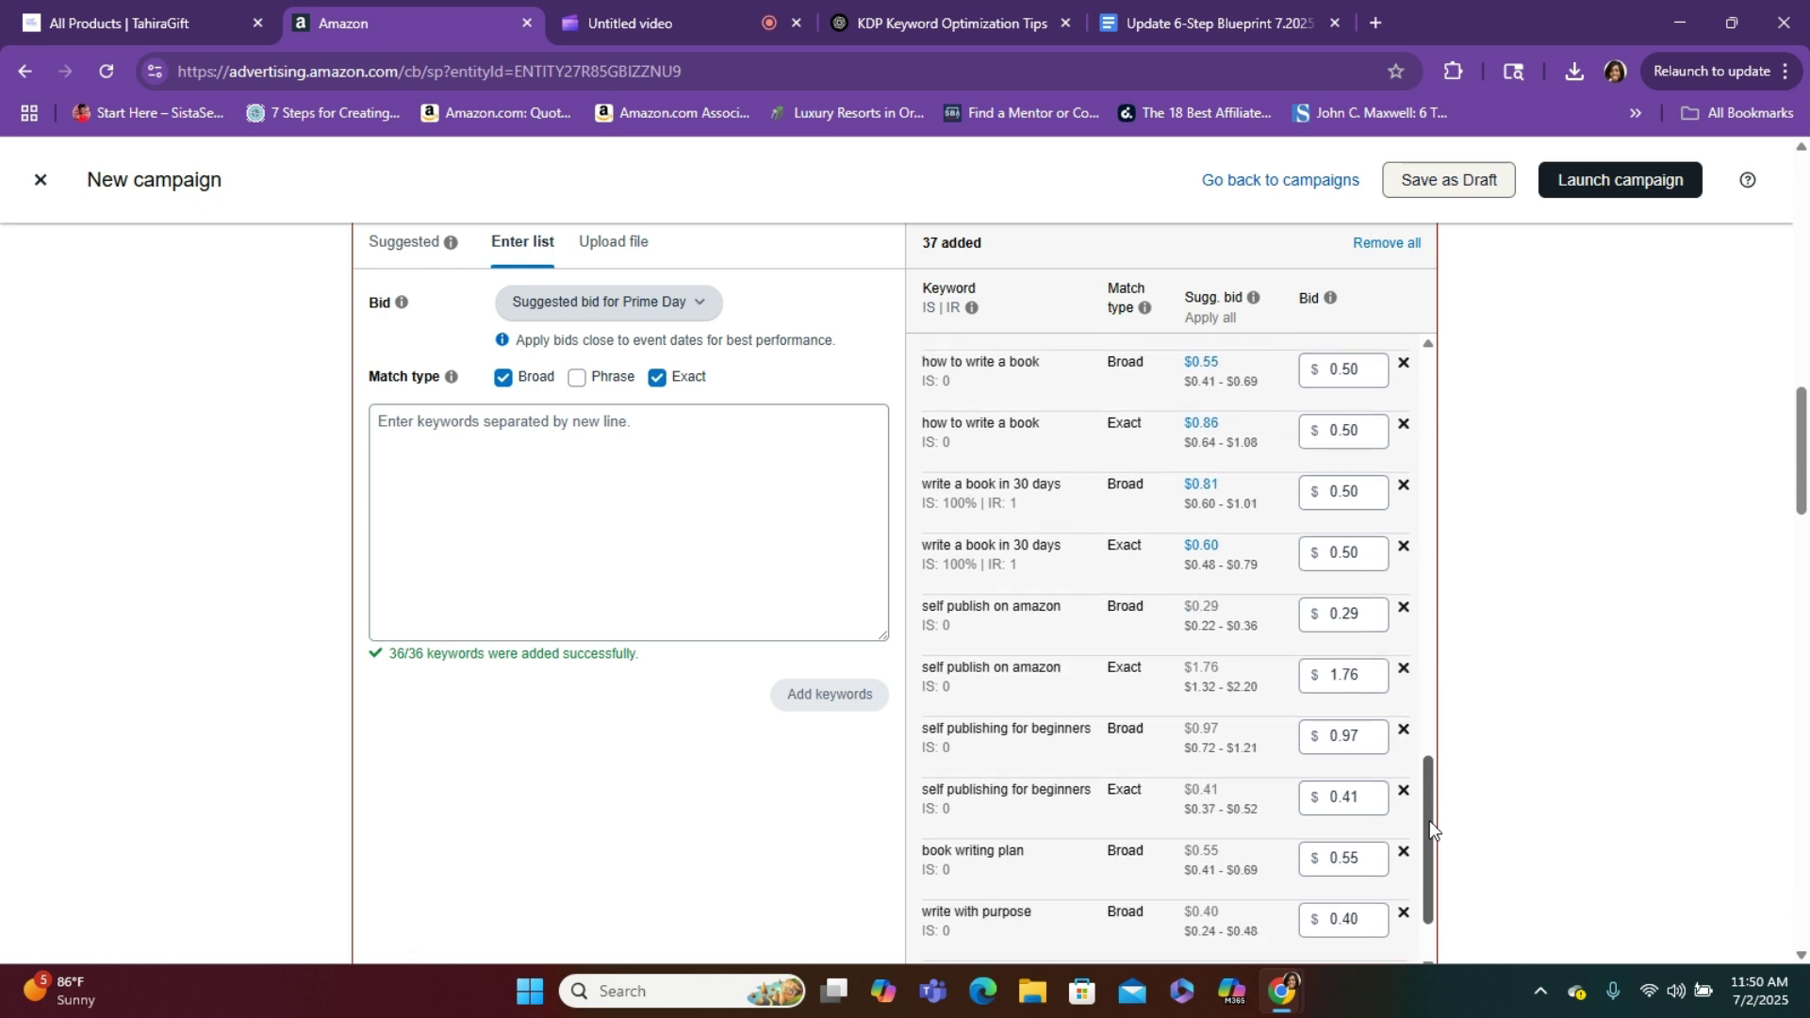
left_click(1362, 676)
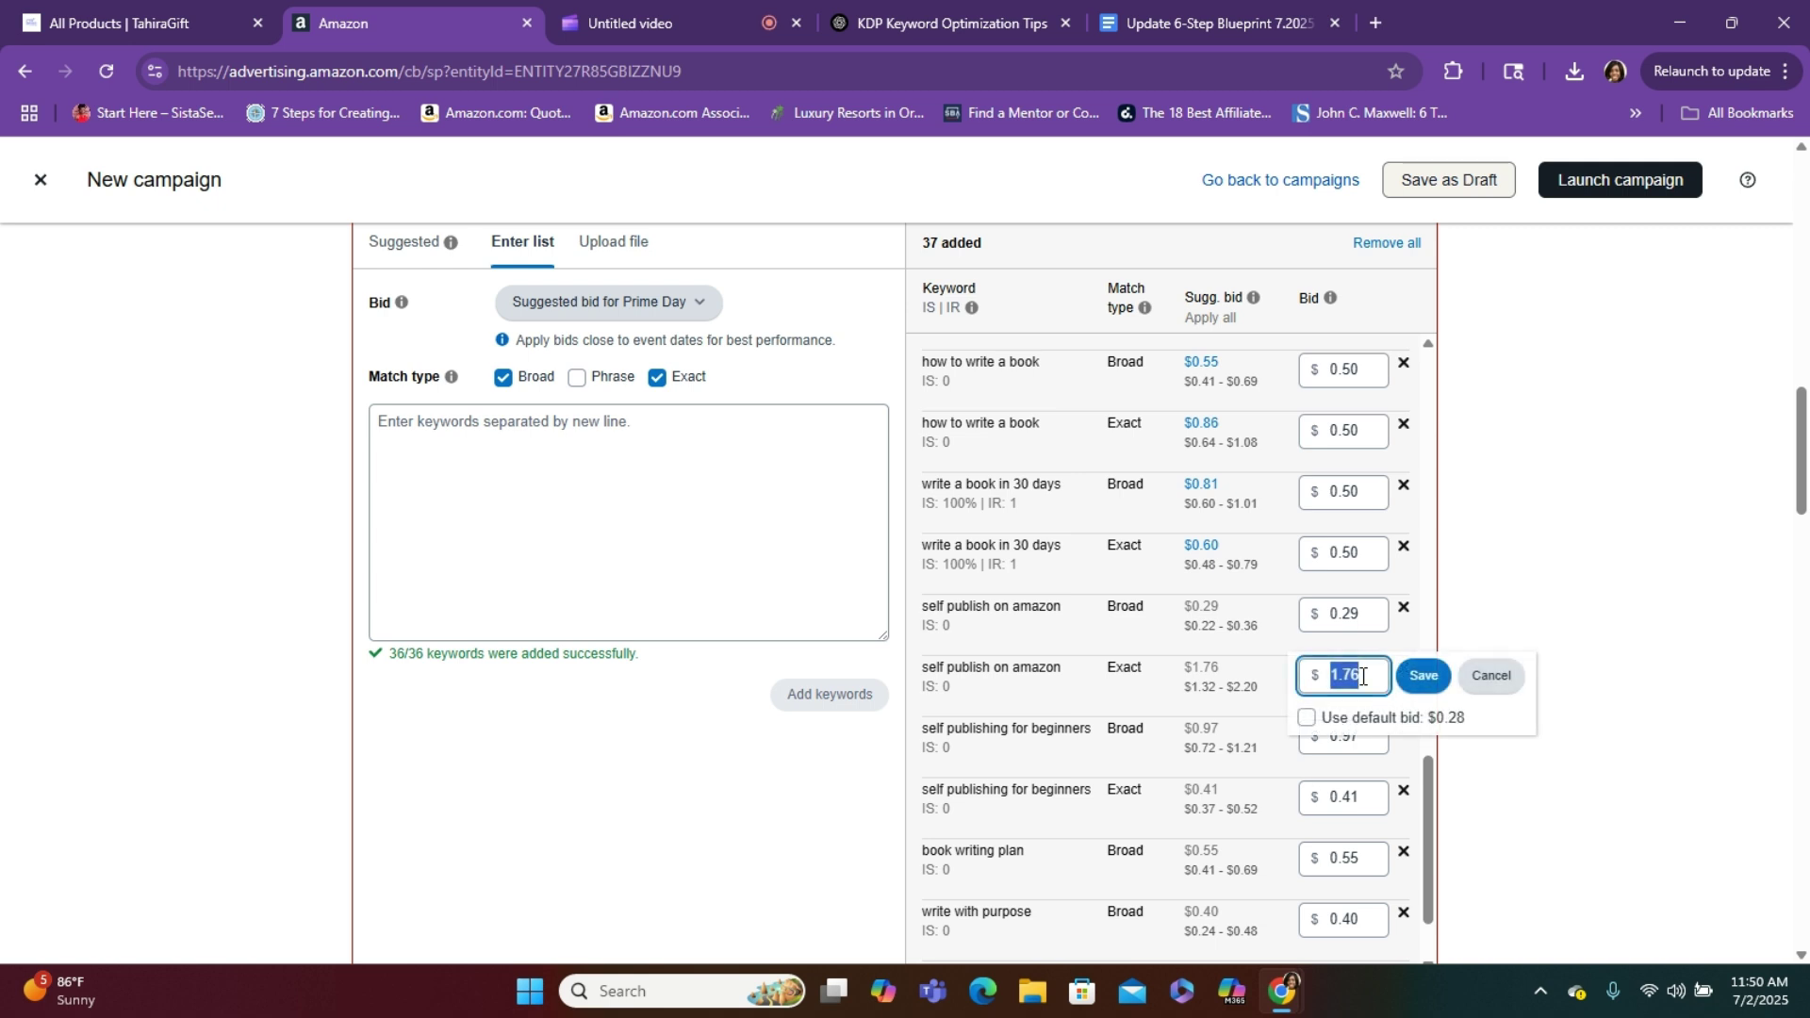
left_click(1362, 675)
key("BackSpace")
key("BackSpace")
type("50")
double_click(1337, 678)
type("0.50")
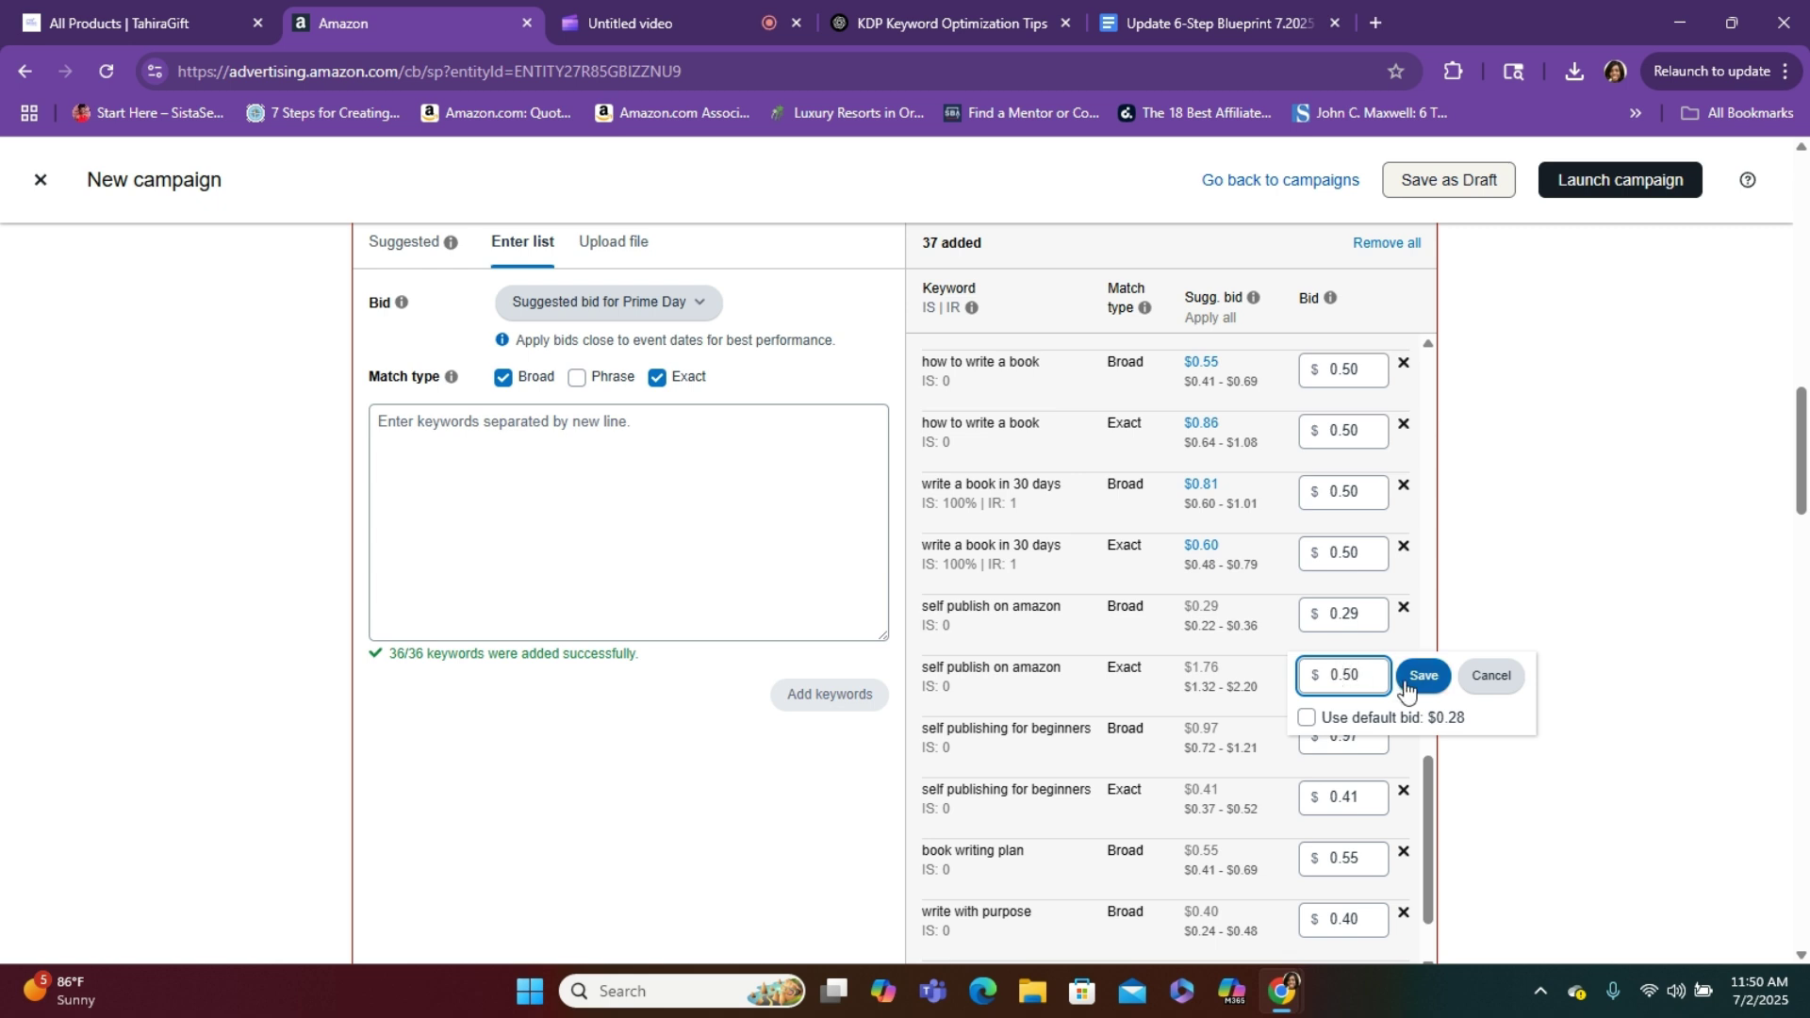
left_click(1433, 689)
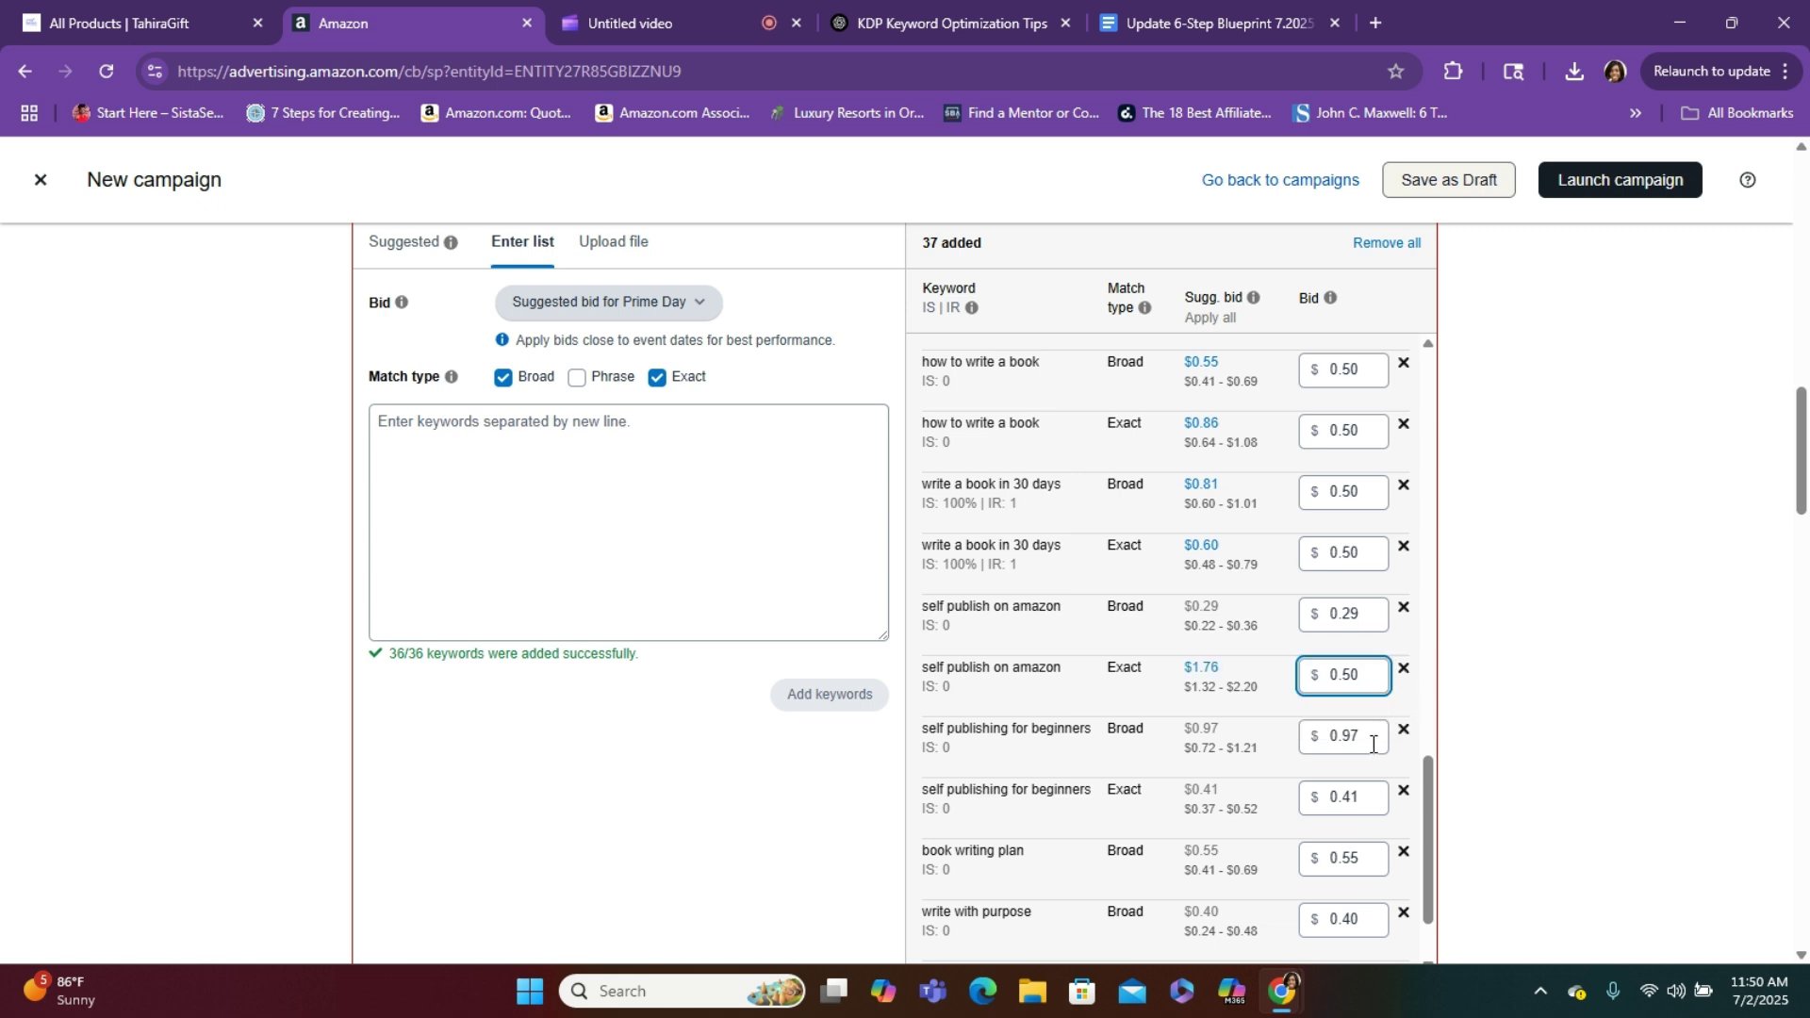
Set the bid for the broad-match keyword "self publishing for beginners" to $0.28 and save it
left_click(1372, 744)
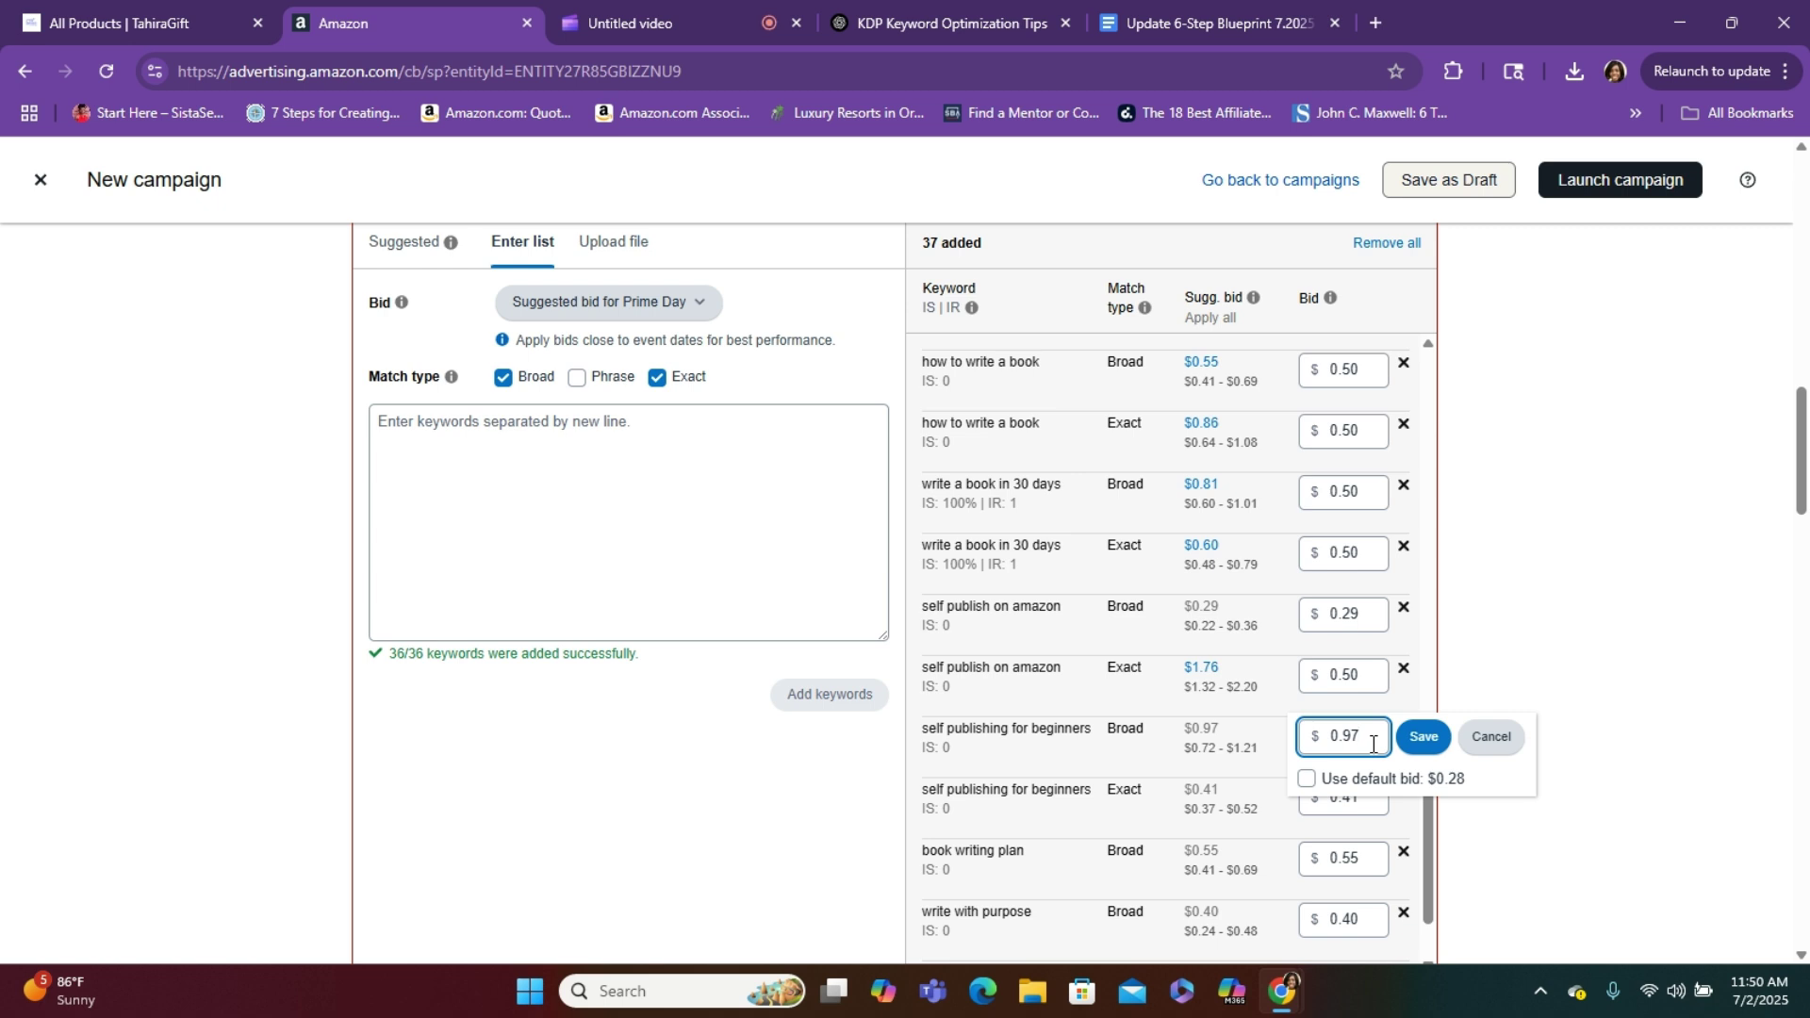
key("BackSpace")
key("BackSpace")
type("28")
left_click(1414, 741)
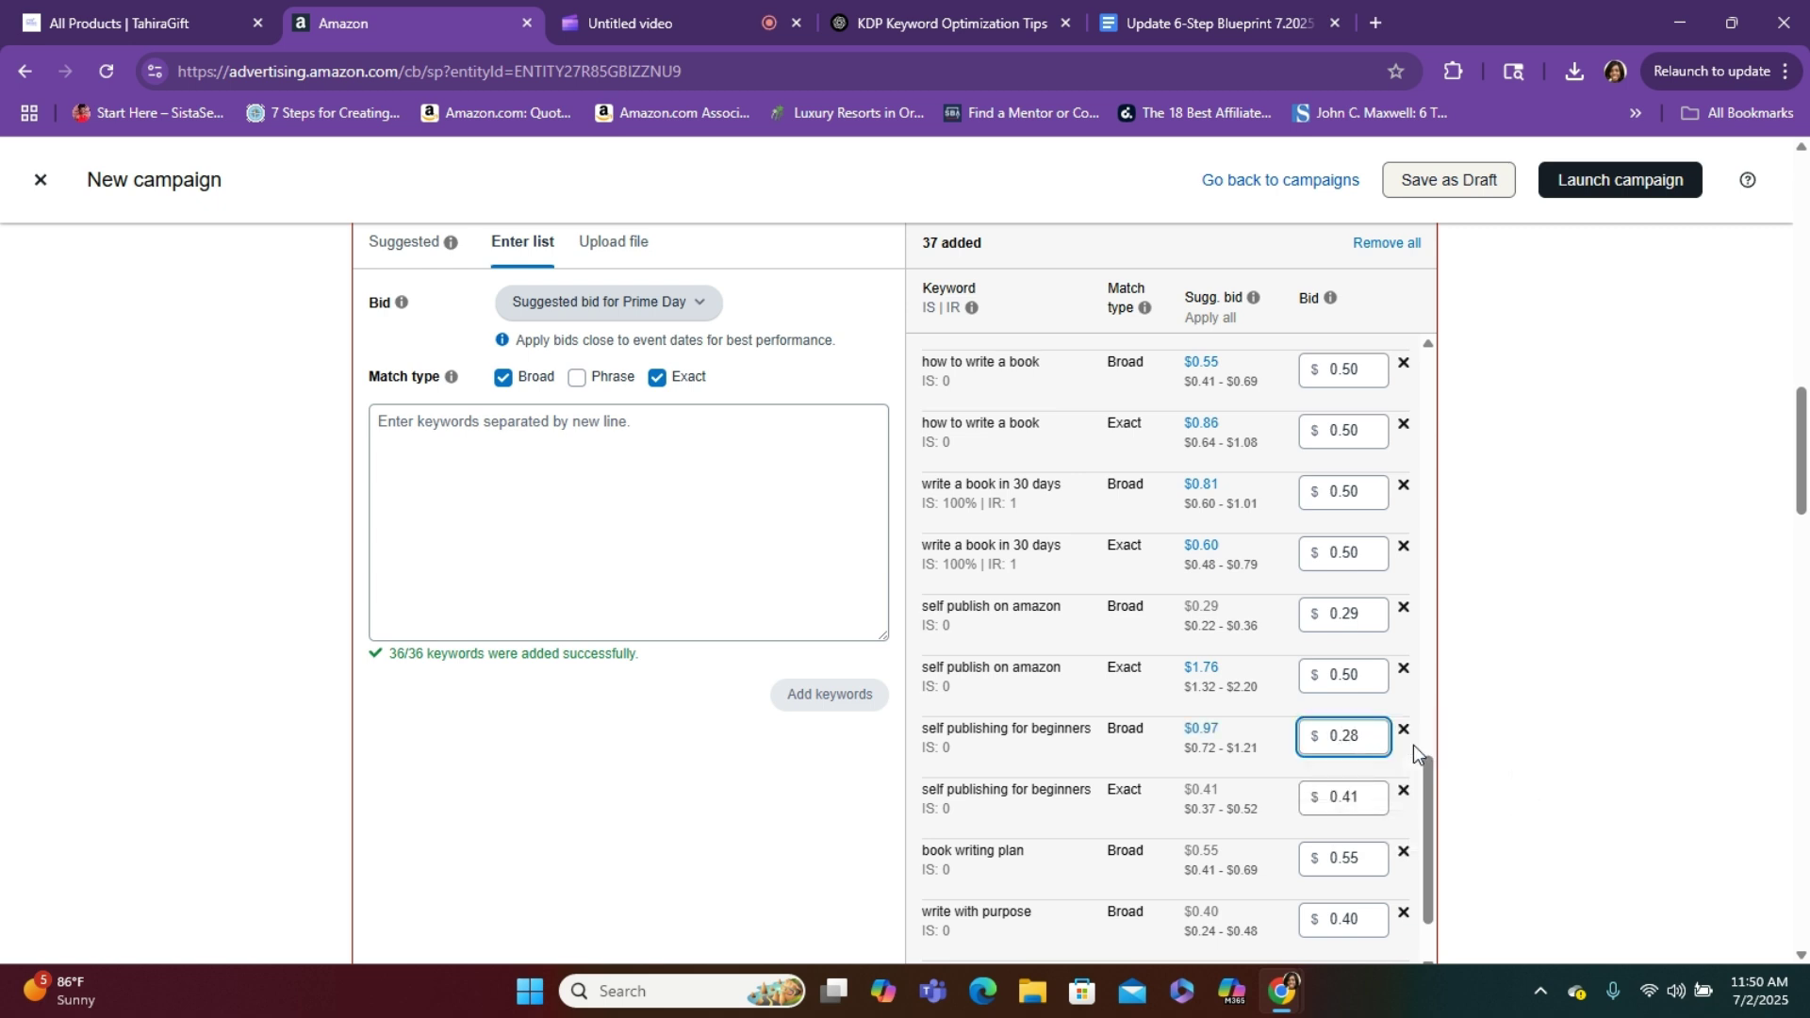
Set the bid for the exact-match keyword "self publishing for beginners" to $0.28 and save it
left_click(1372, 796)
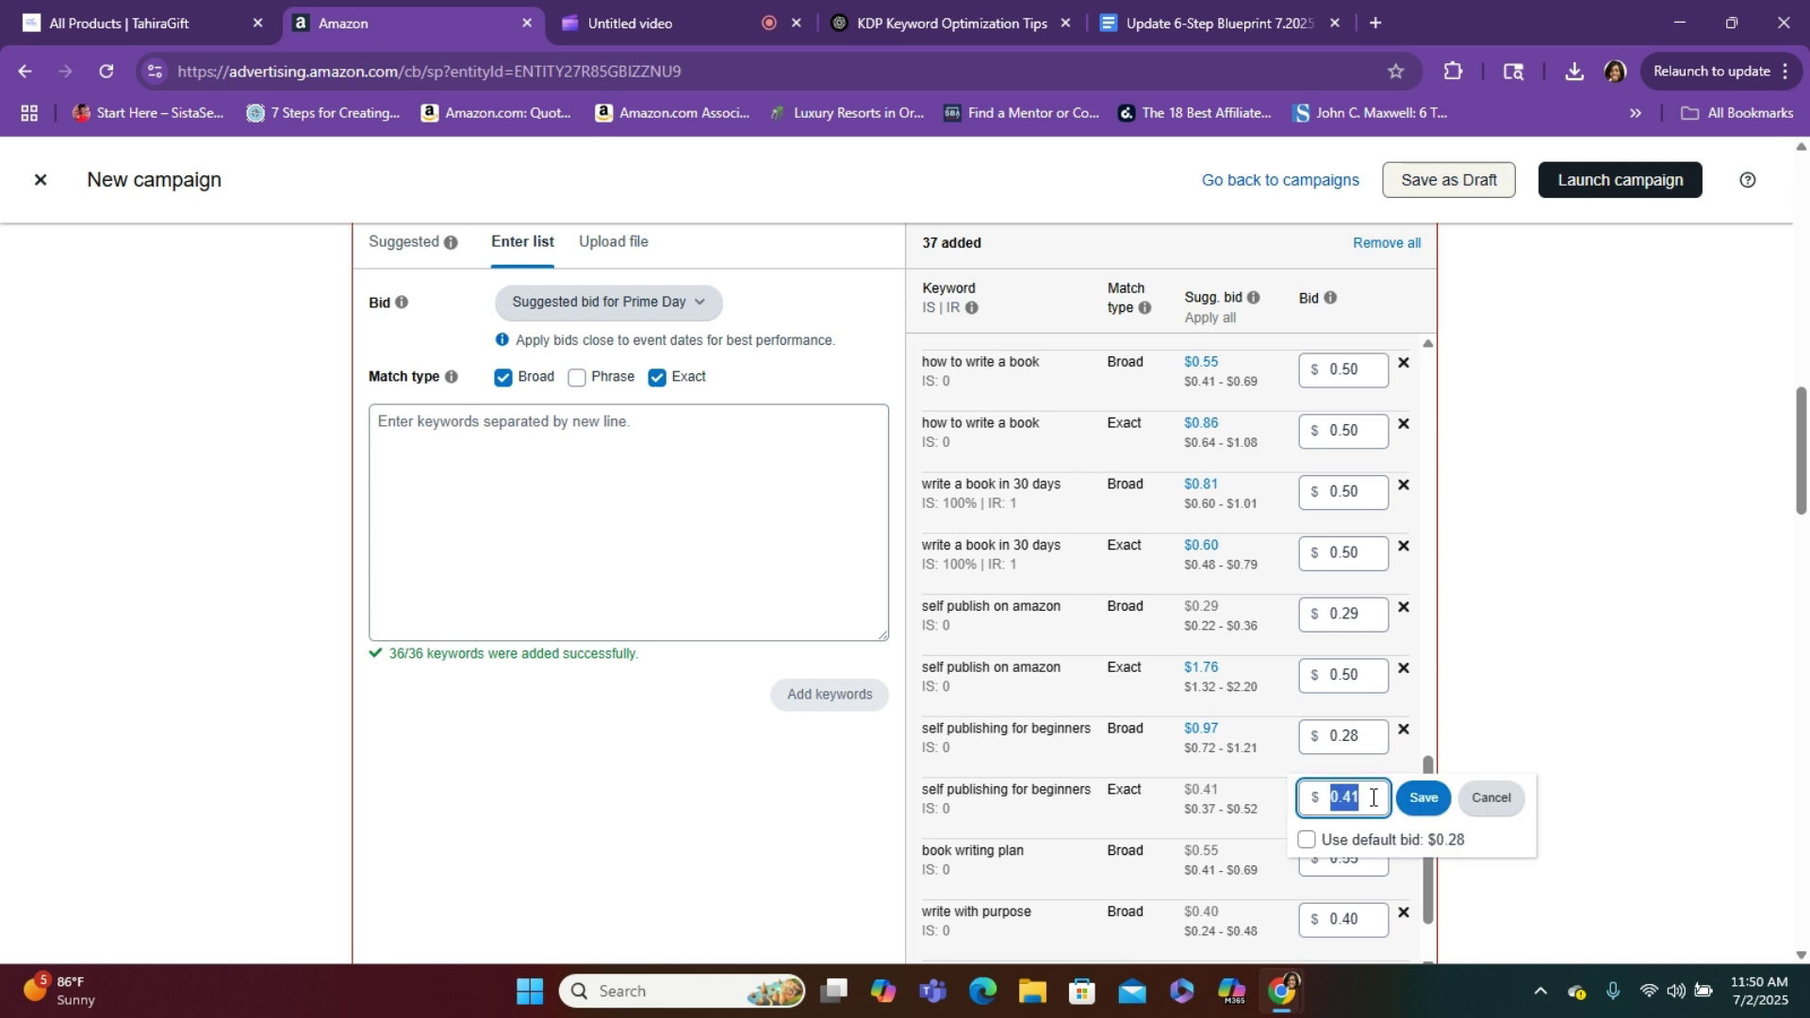
left_click(1373, 797)
key("BackSpace")
key("BackSpace")
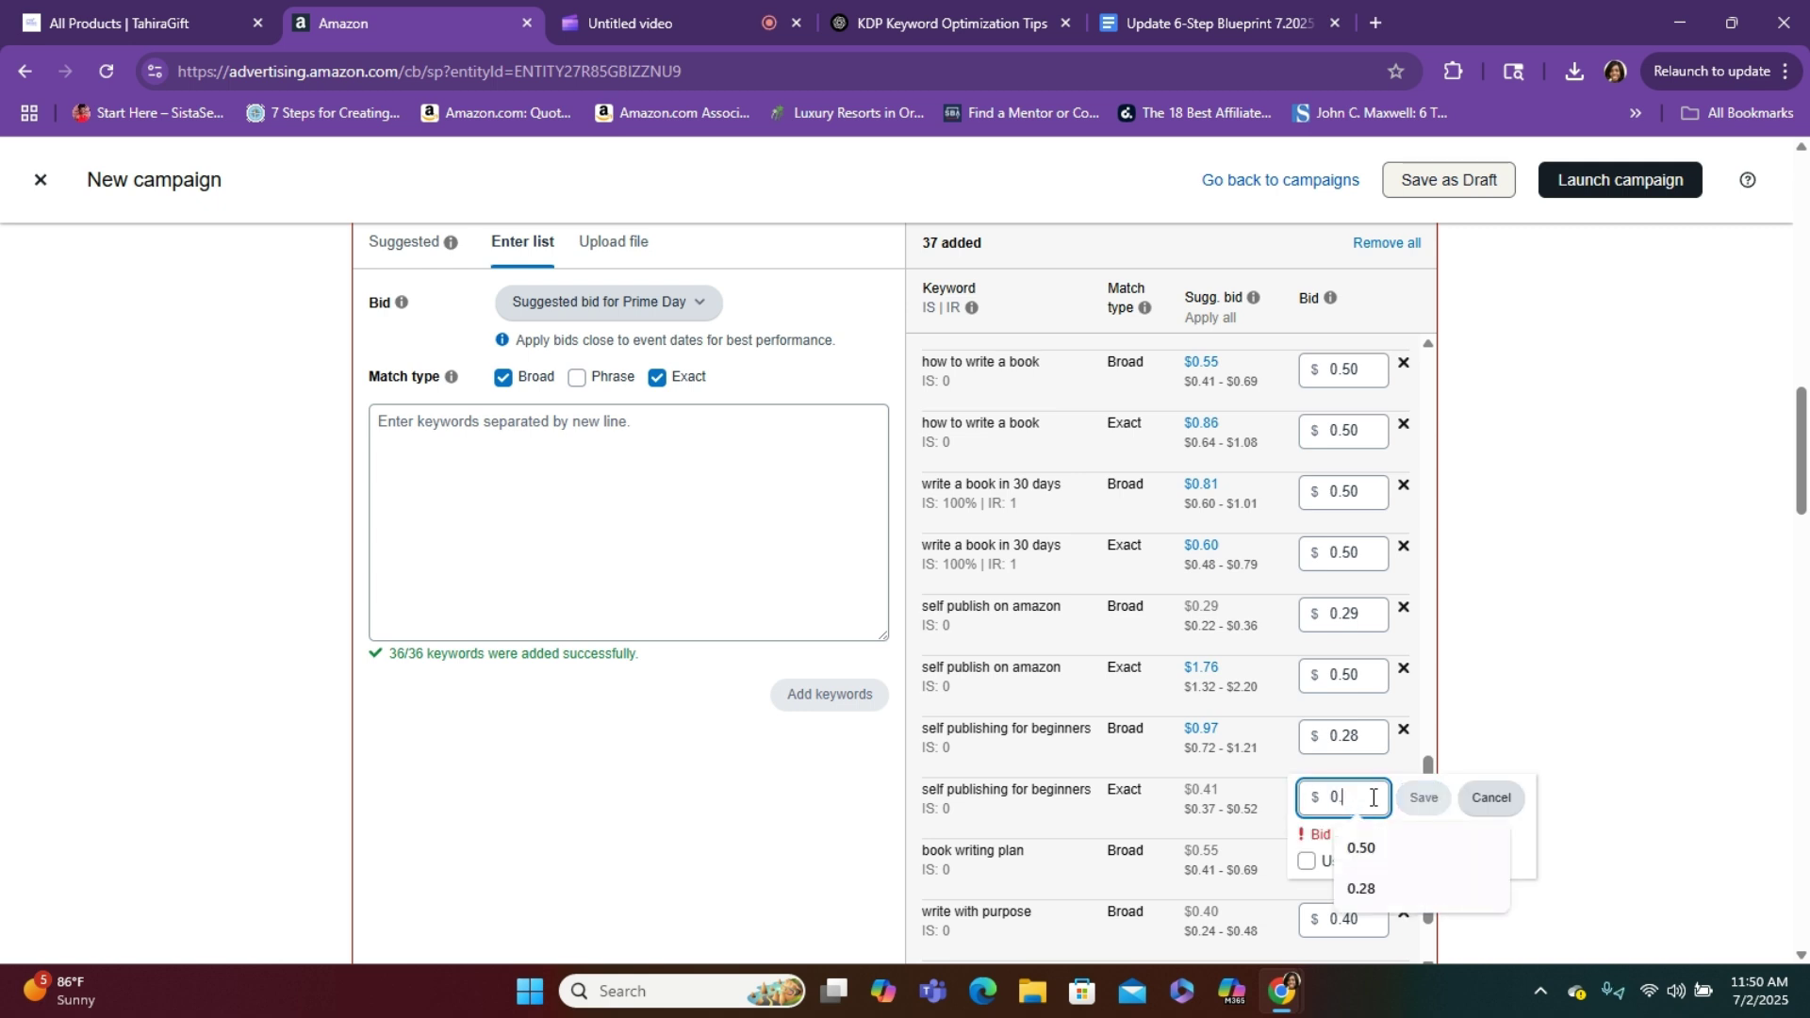
type("28")
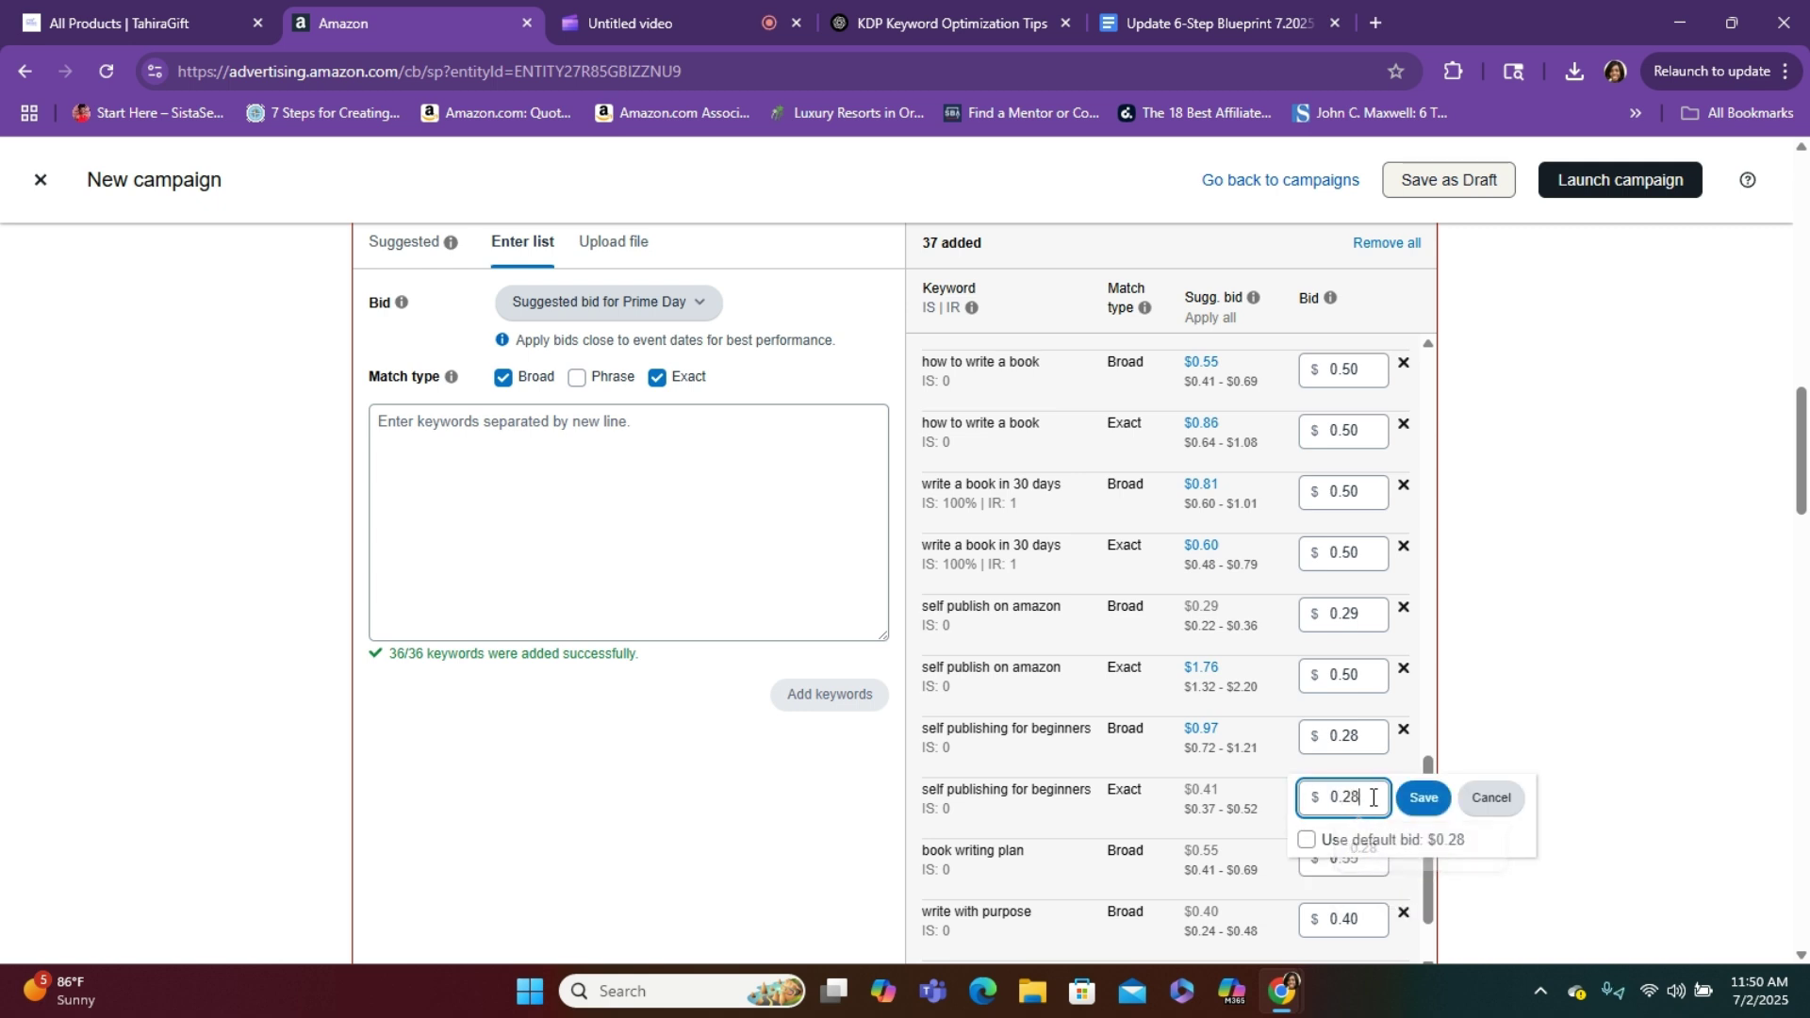
left_click(1421, 799)
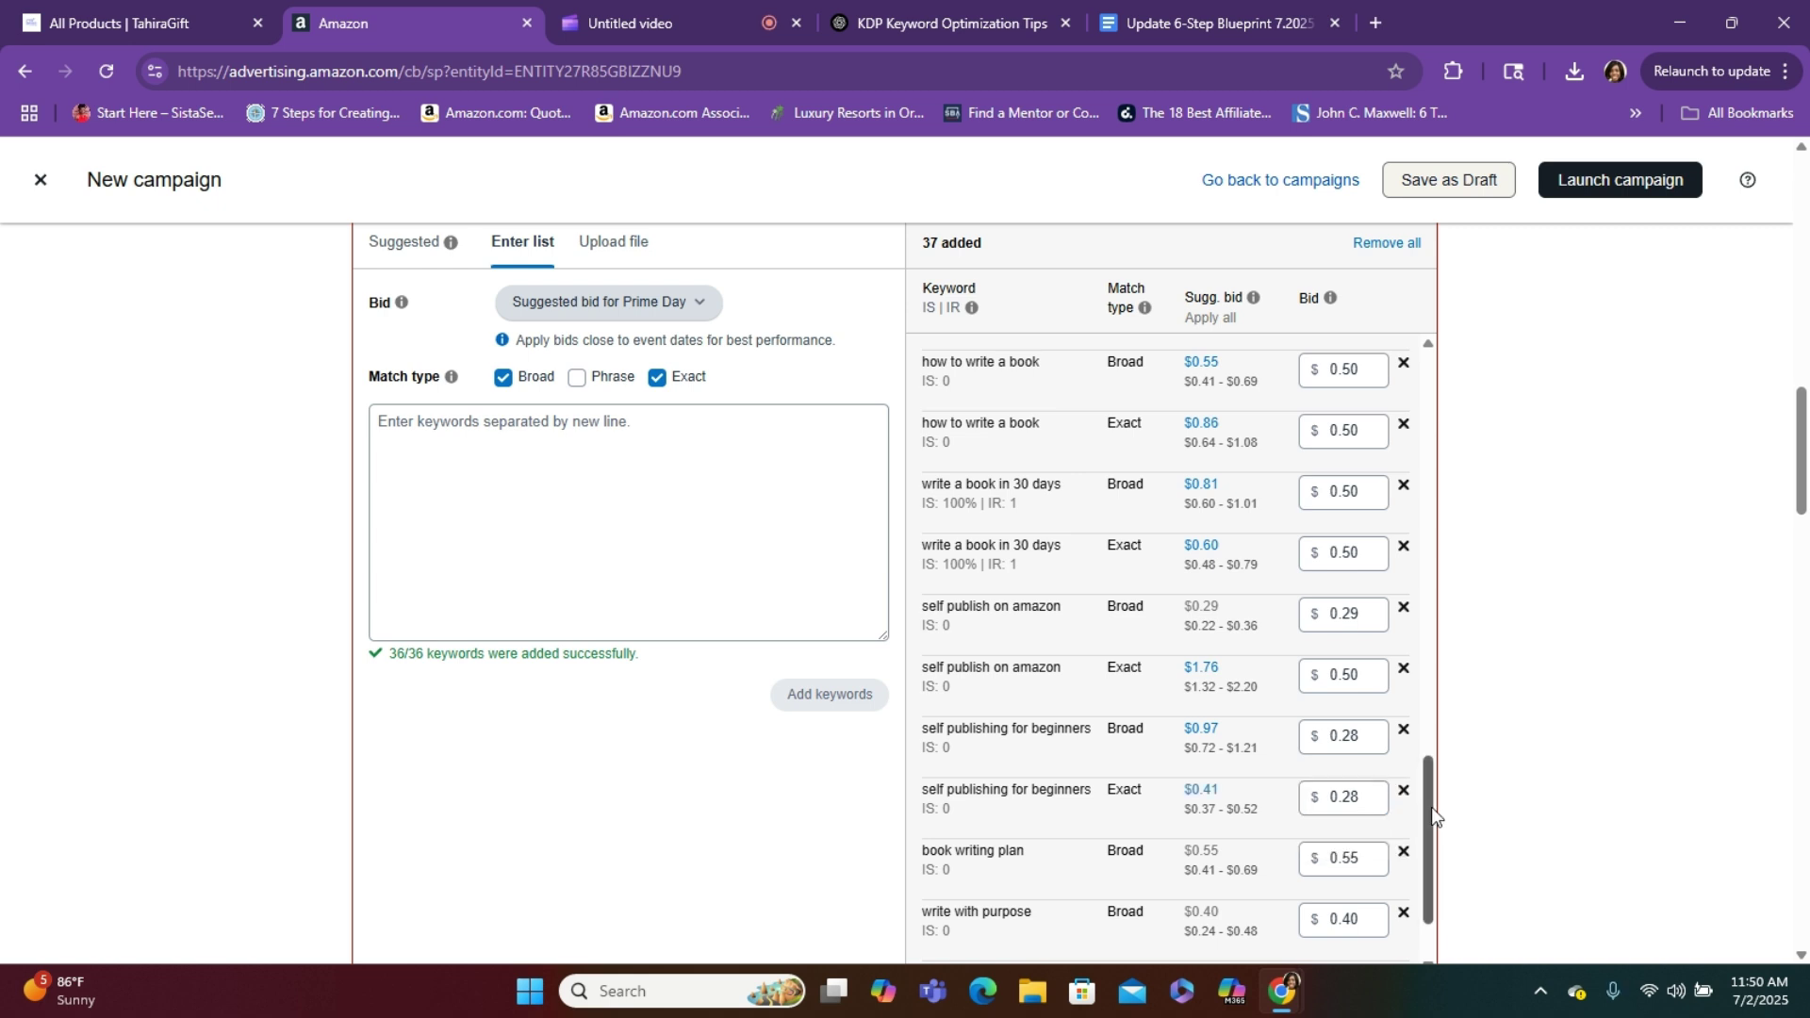
Set the bid for the broad-match keyword "book writing plan" to $0.28 and save it
scroll(1430, 806, "down", 1)
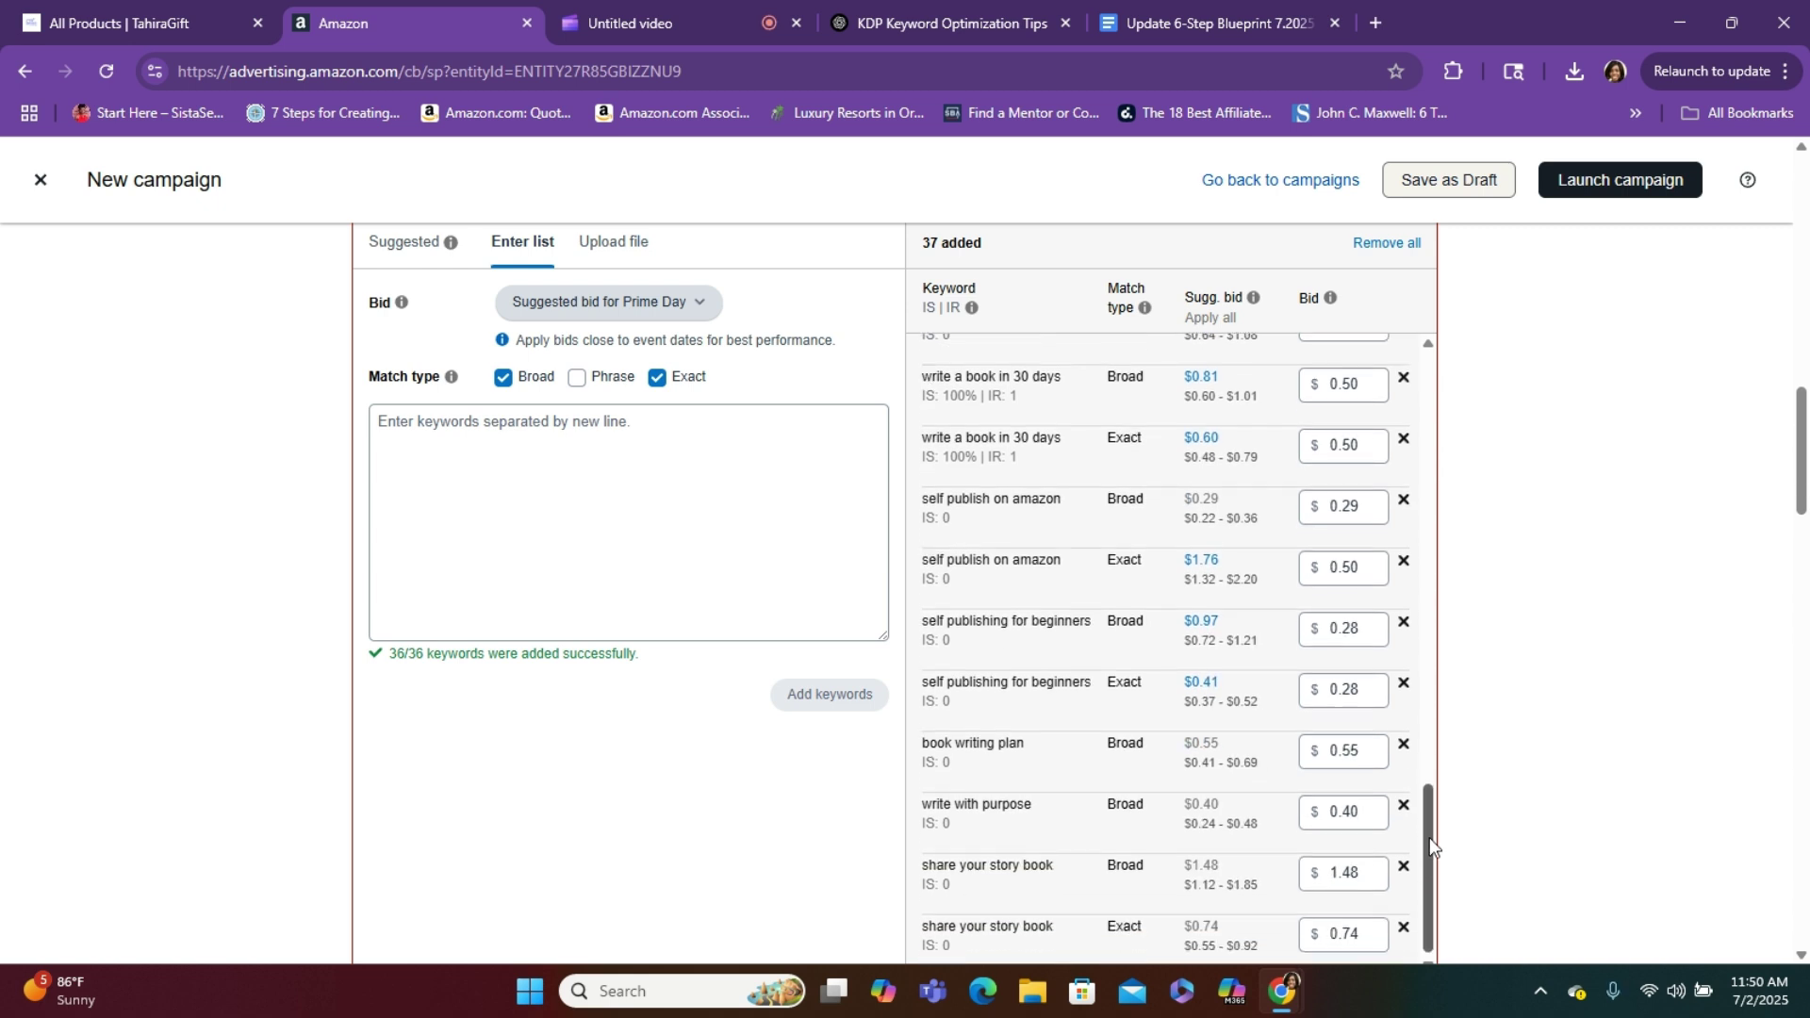
left_click(1371, 748)
left_click(1371, 747)
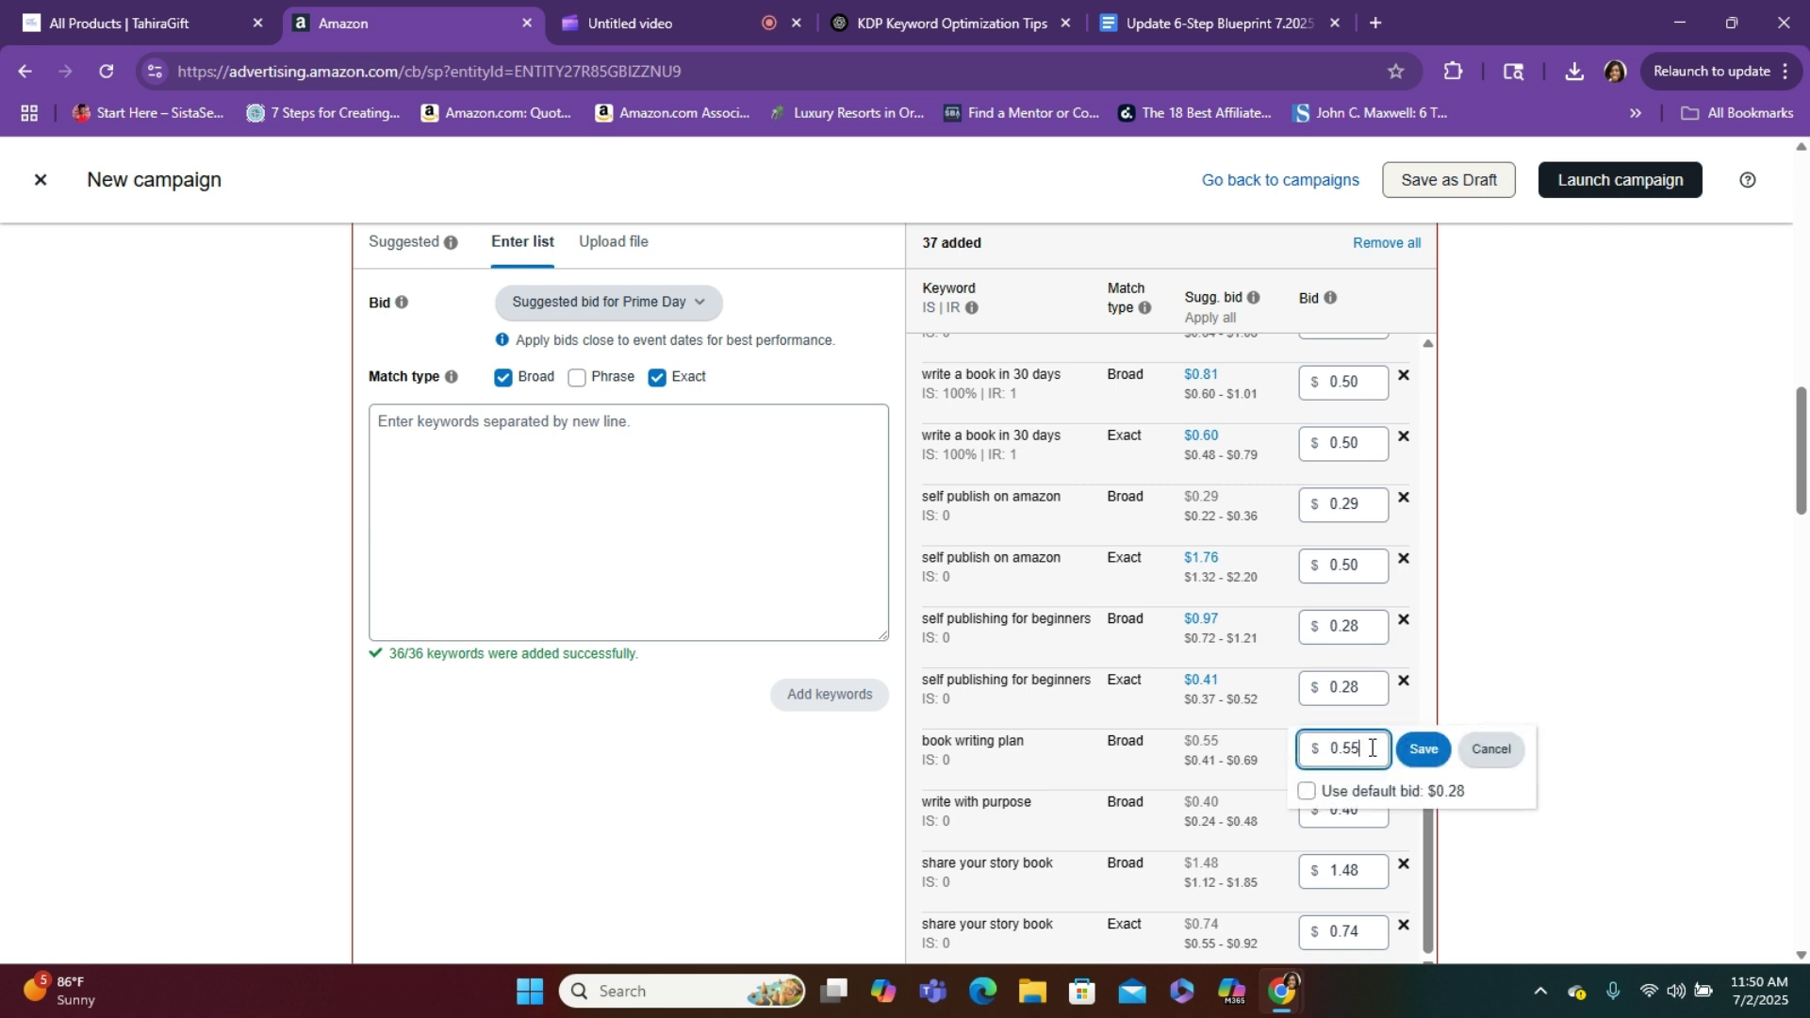
key("BackSpace")
key("BackSpace")
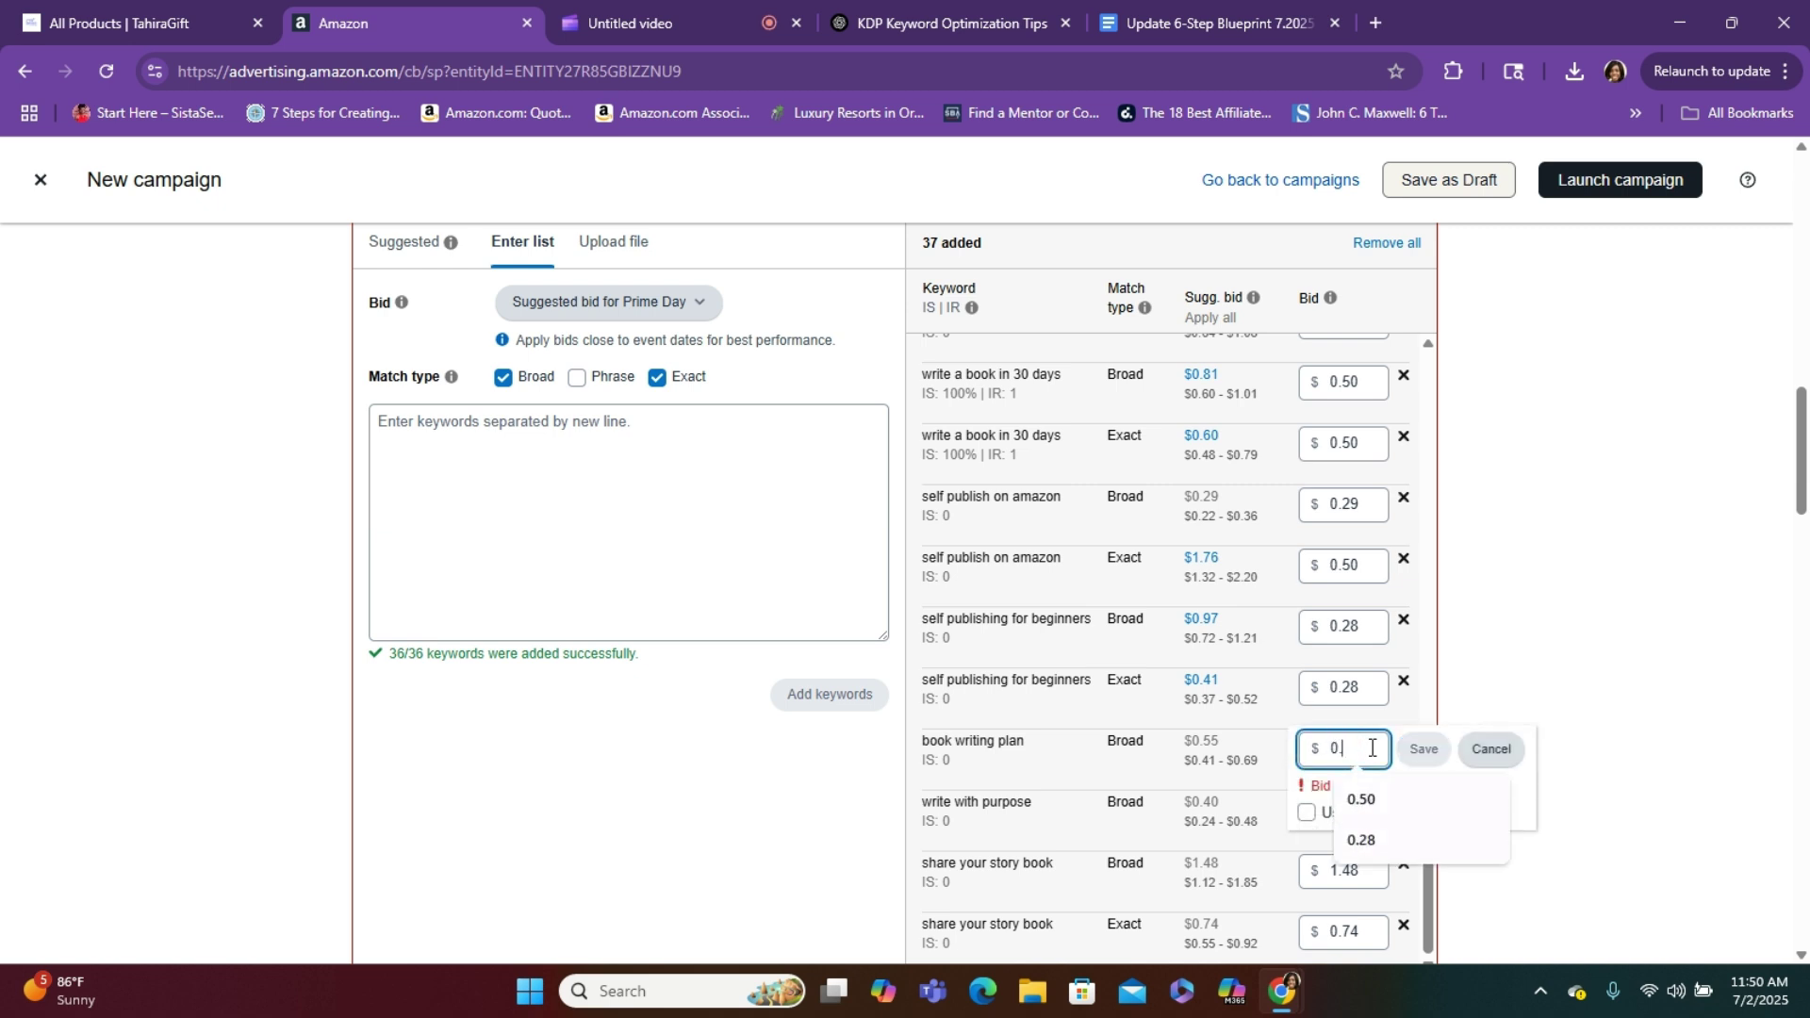
type("28")
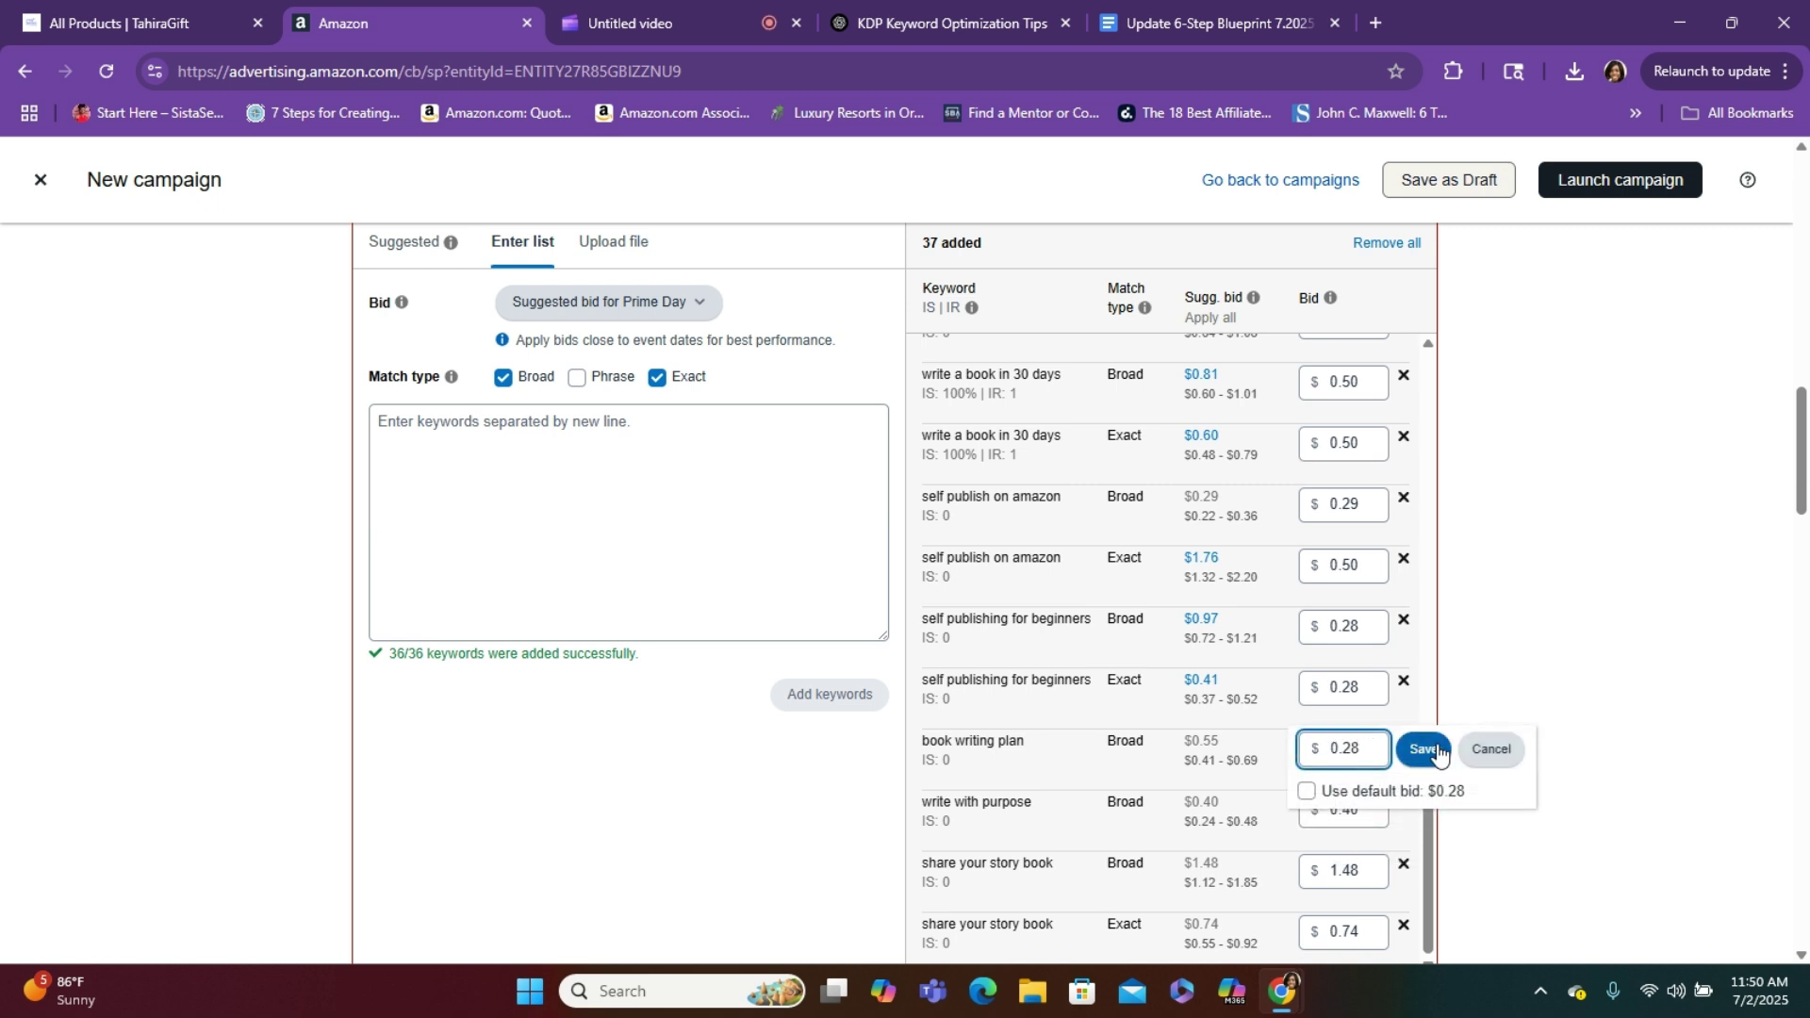
left_click(1425, 749)
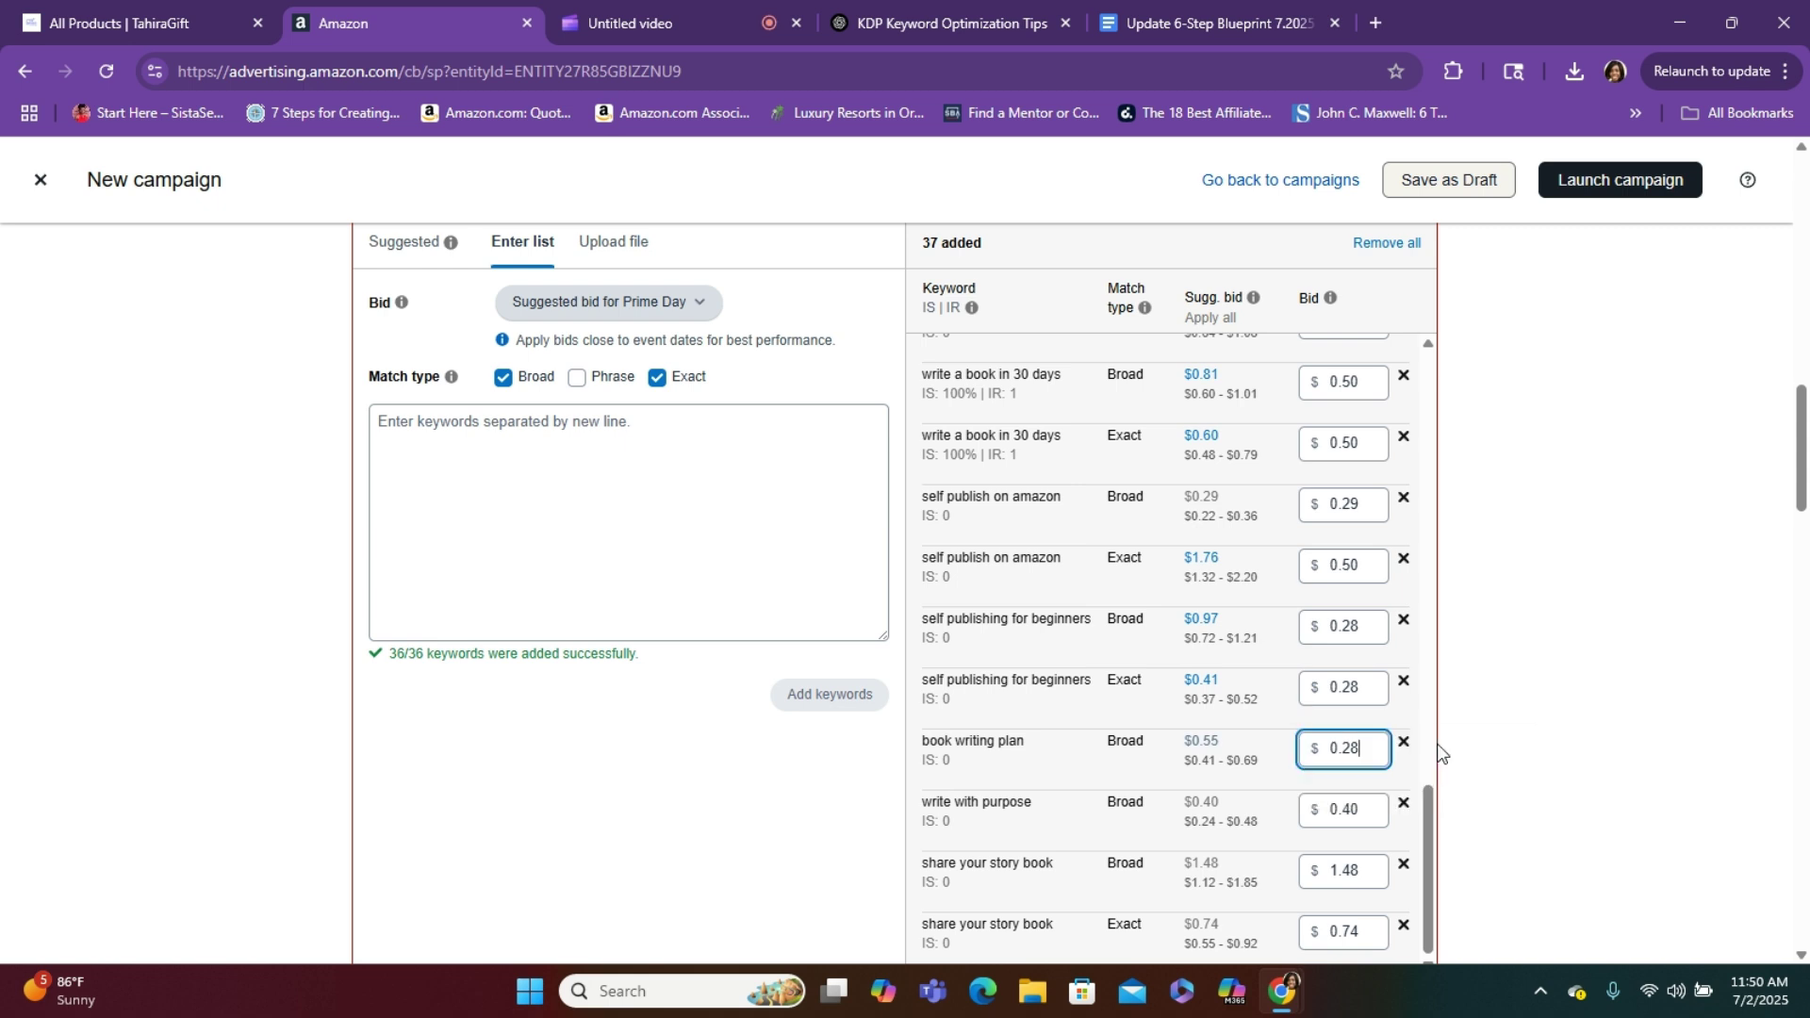
Apply the default bid of $0.28 to the broad-match keyword "write with purpose" and save it
left_click(1372, 809)
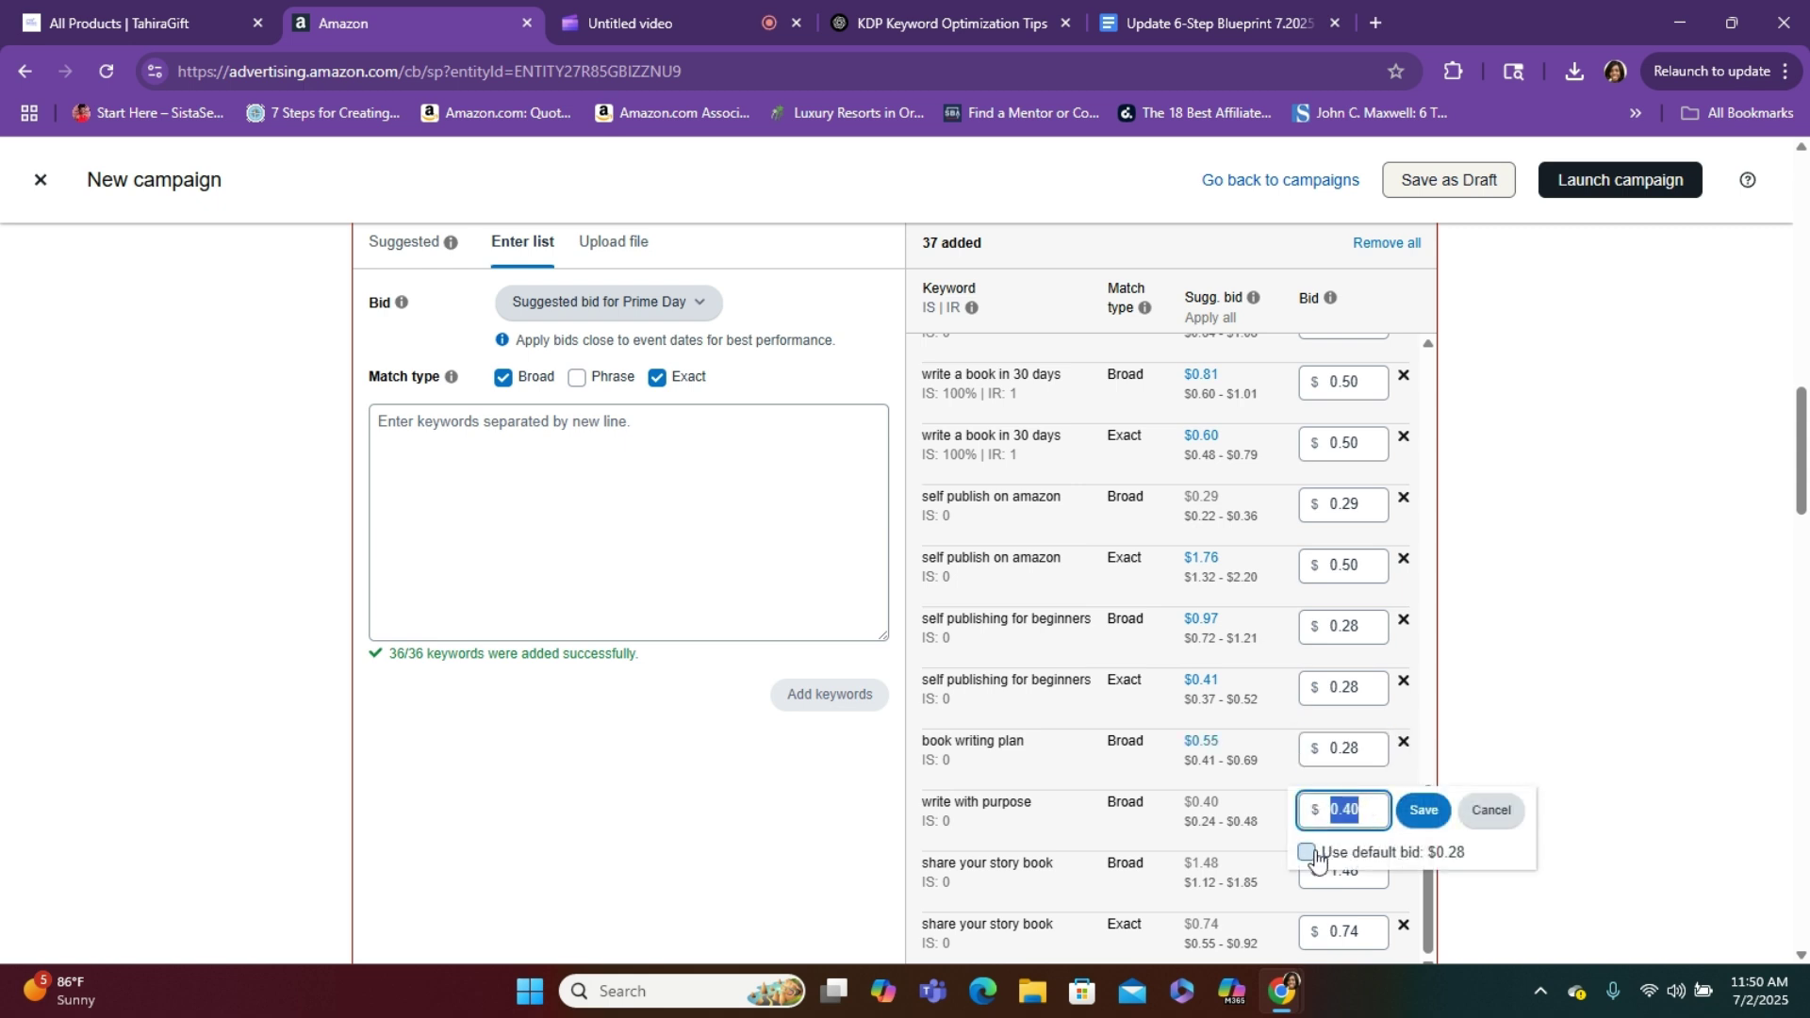
left_click(1307, 853)
left_click(1423, 809)
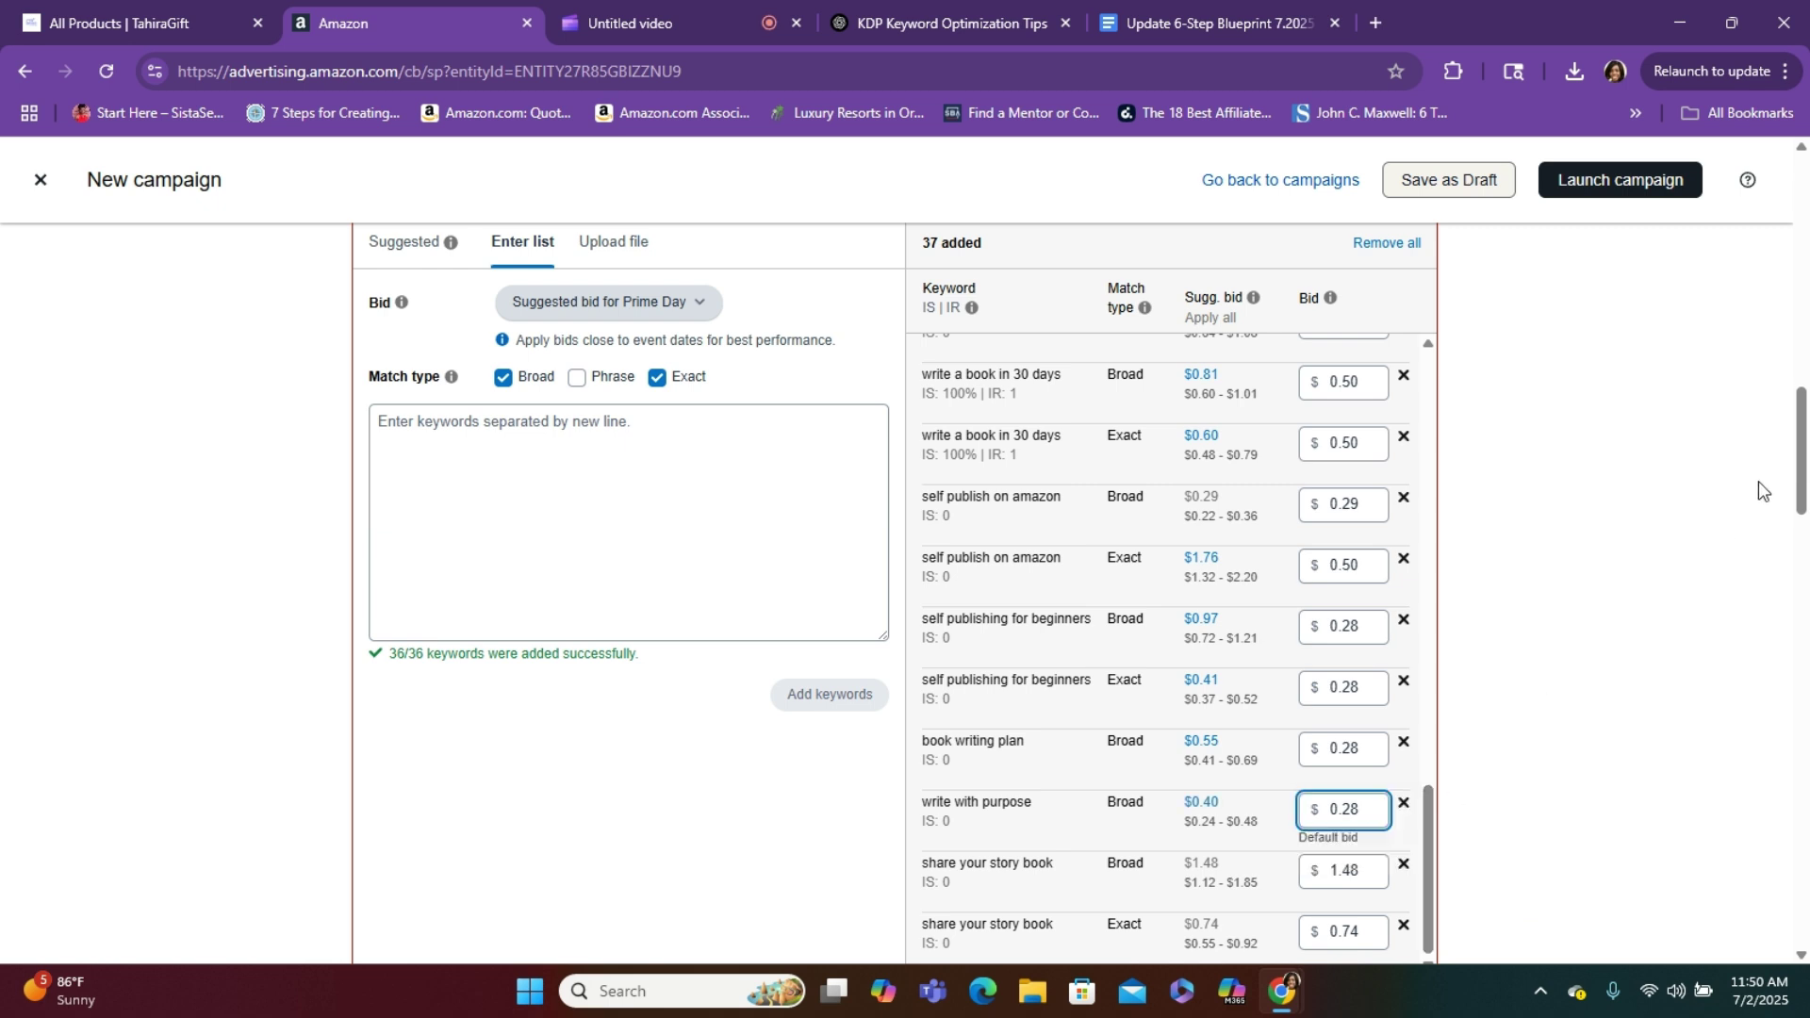
Apply the default bid of $0.28 to both the broad-match and exact-match "share your story book" keywords, saving each
scroll(1508, 490, "down", 4)
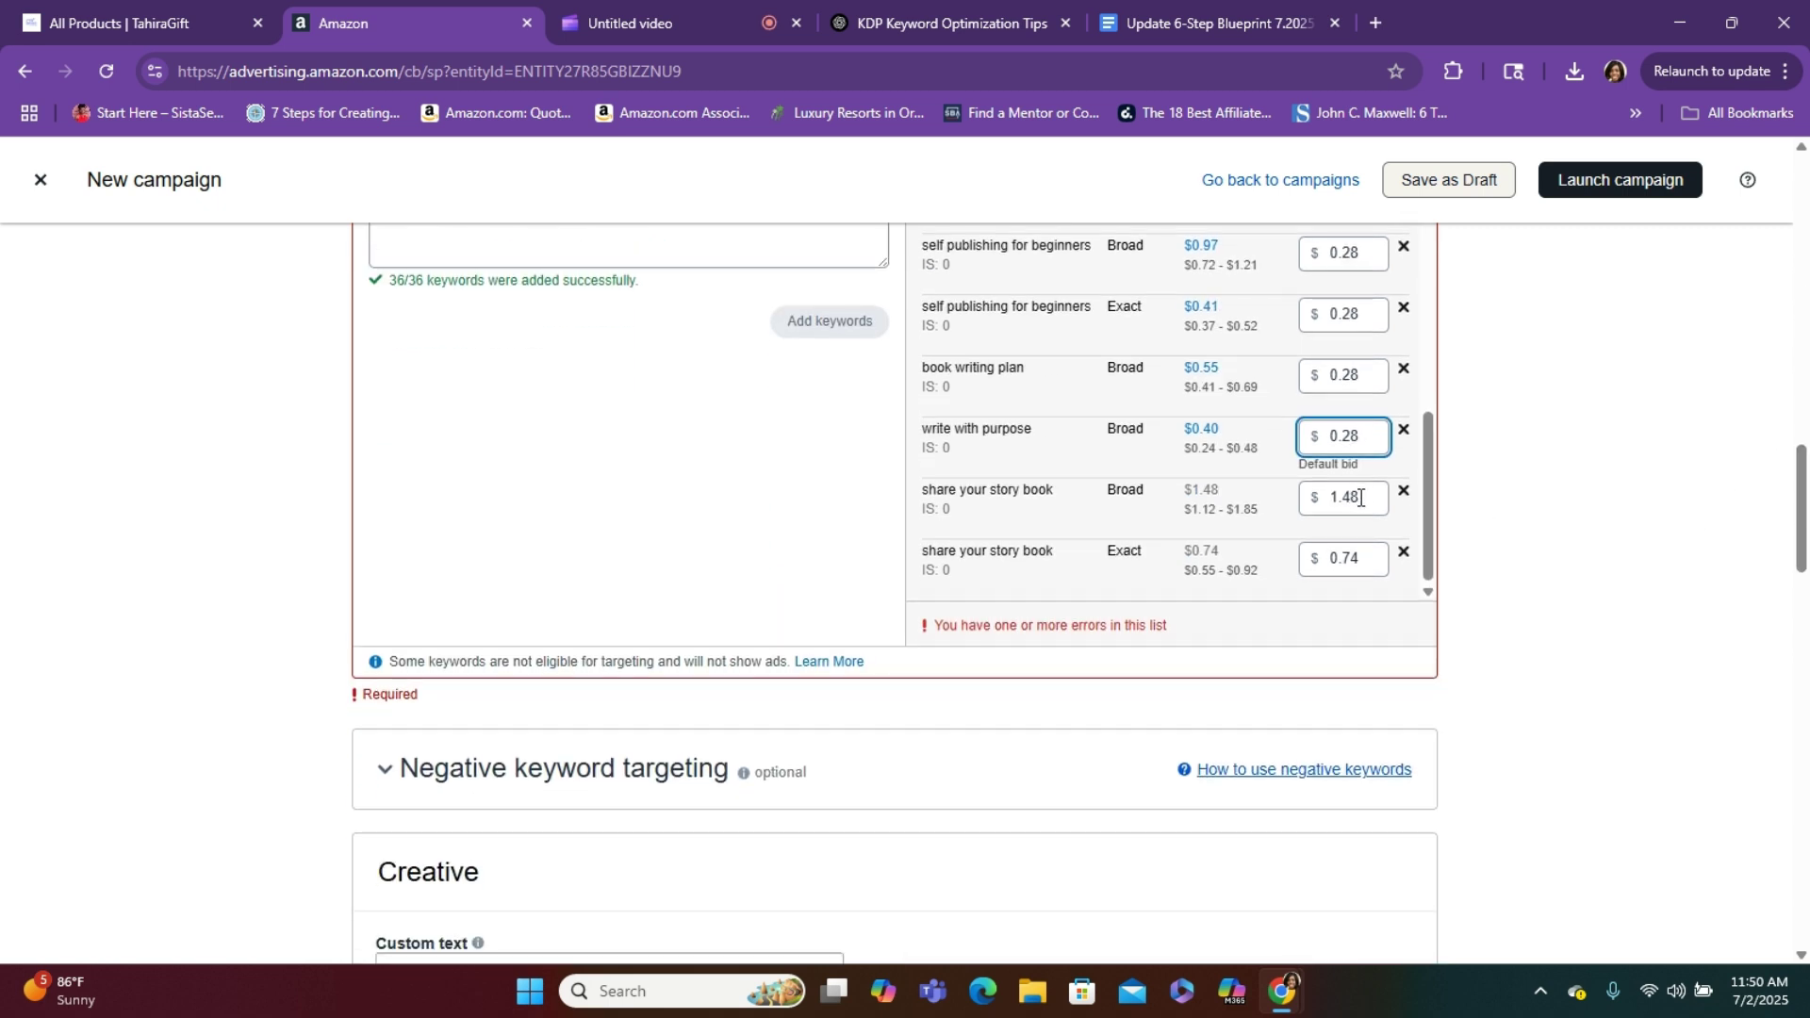
left_click(1358, 497)
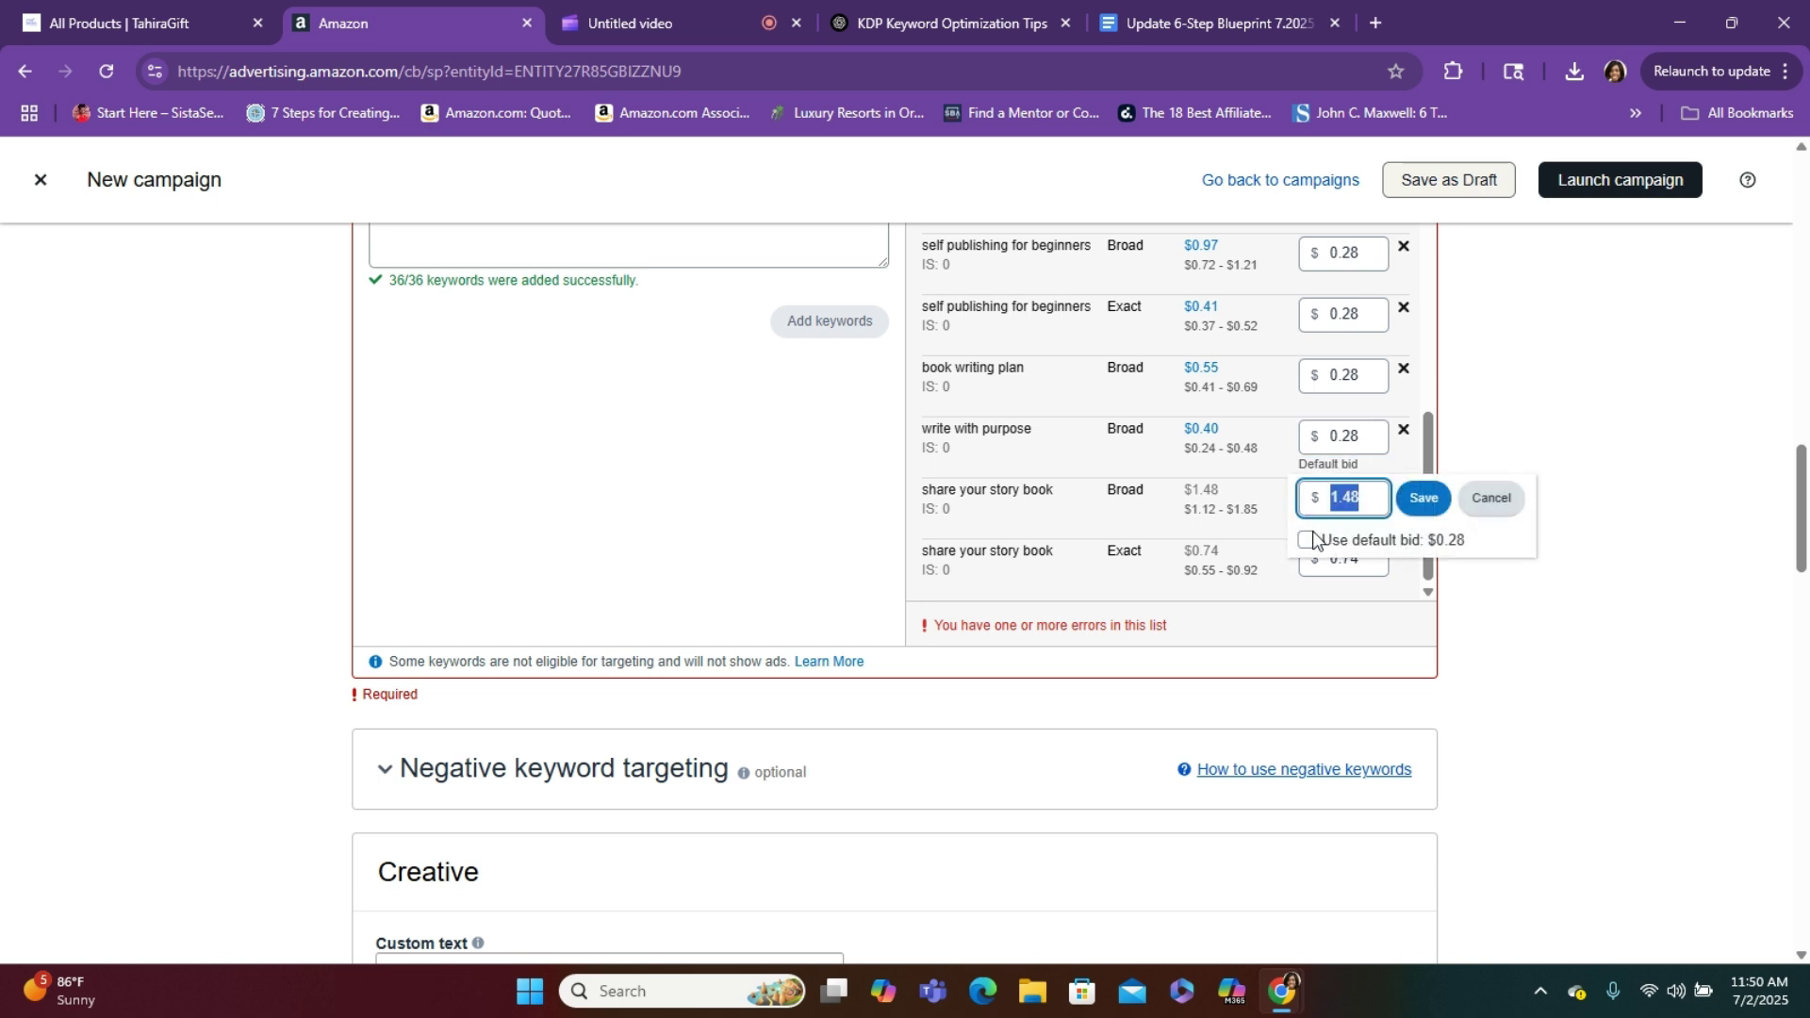
left_click(1307, 540)
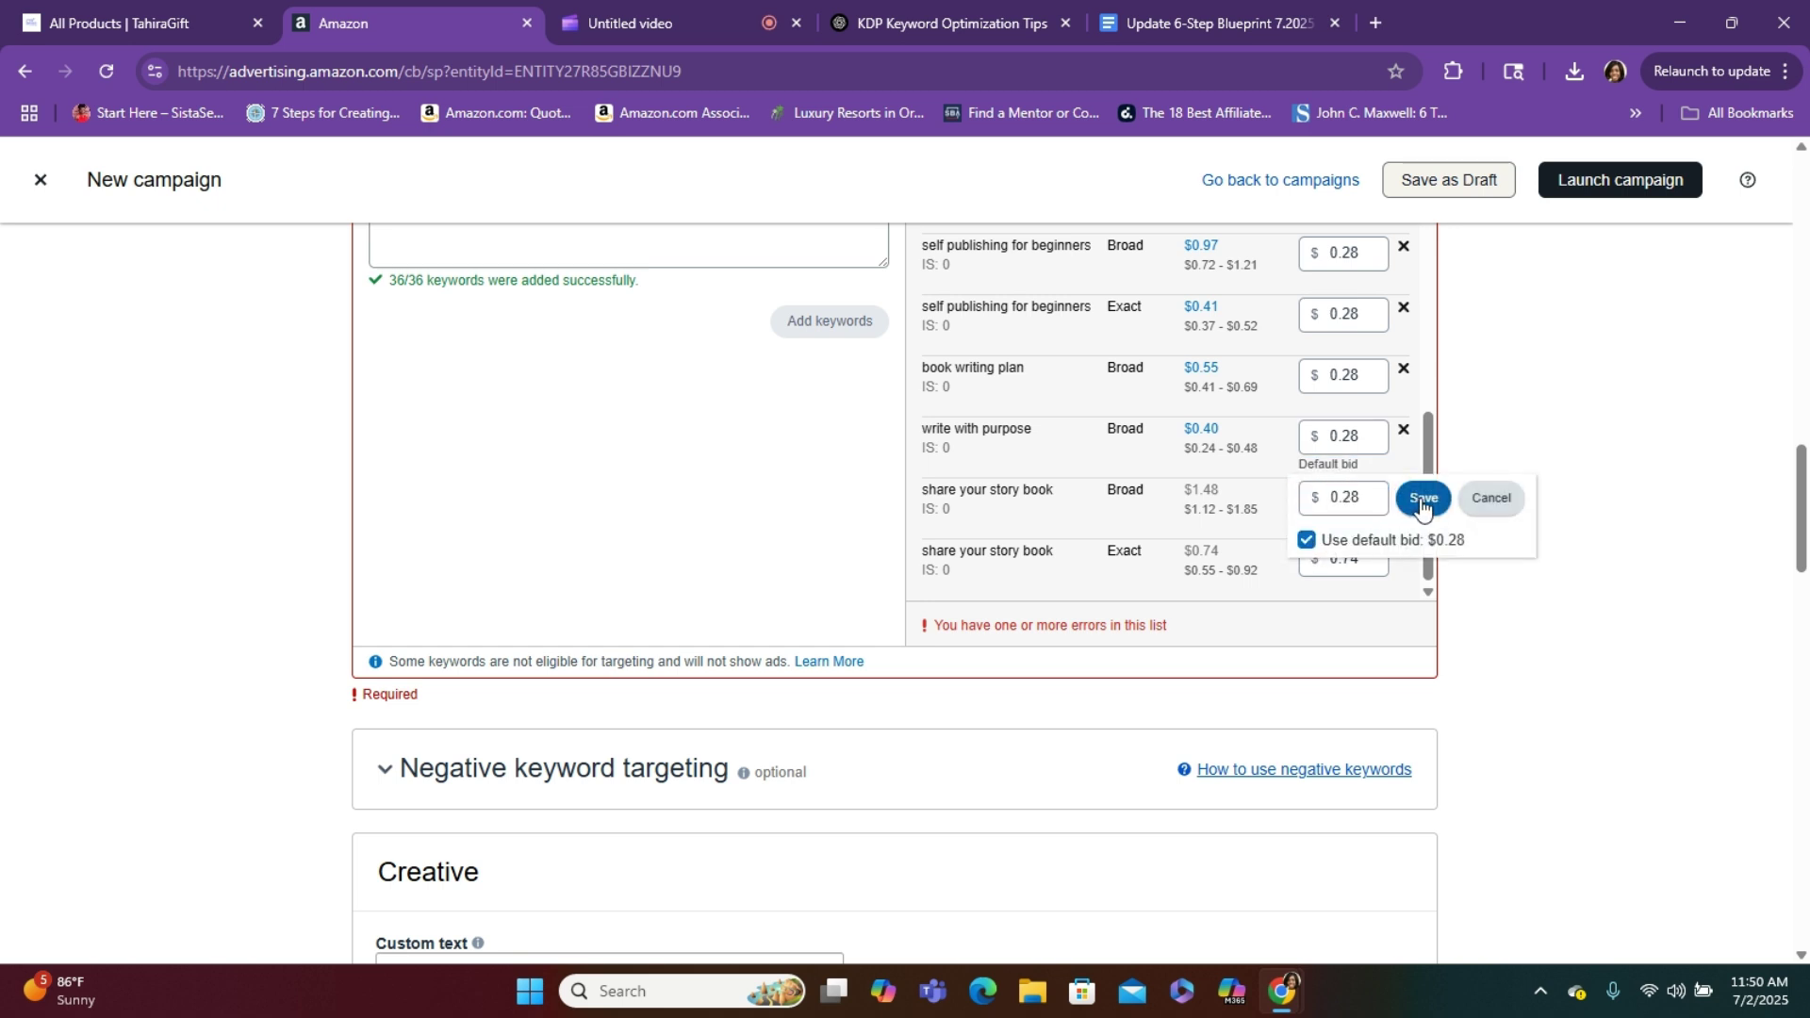
left_click(1422, 502)
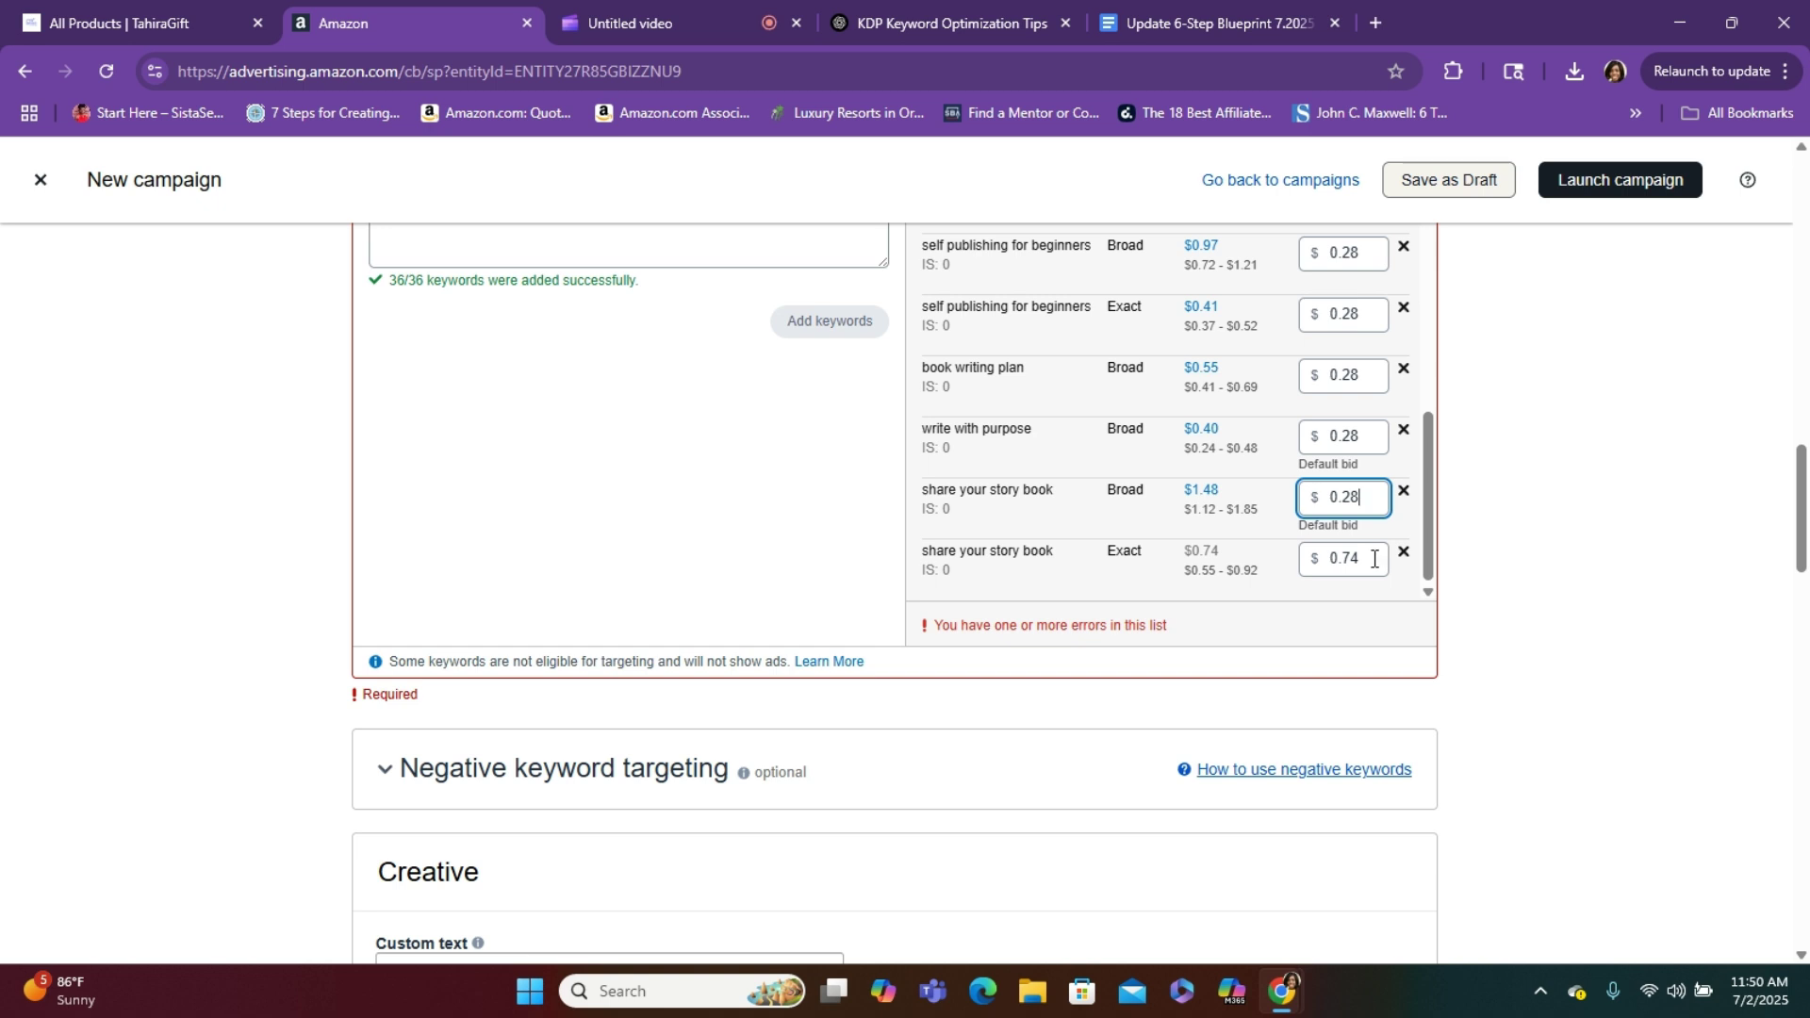
left_click(1362, 559)
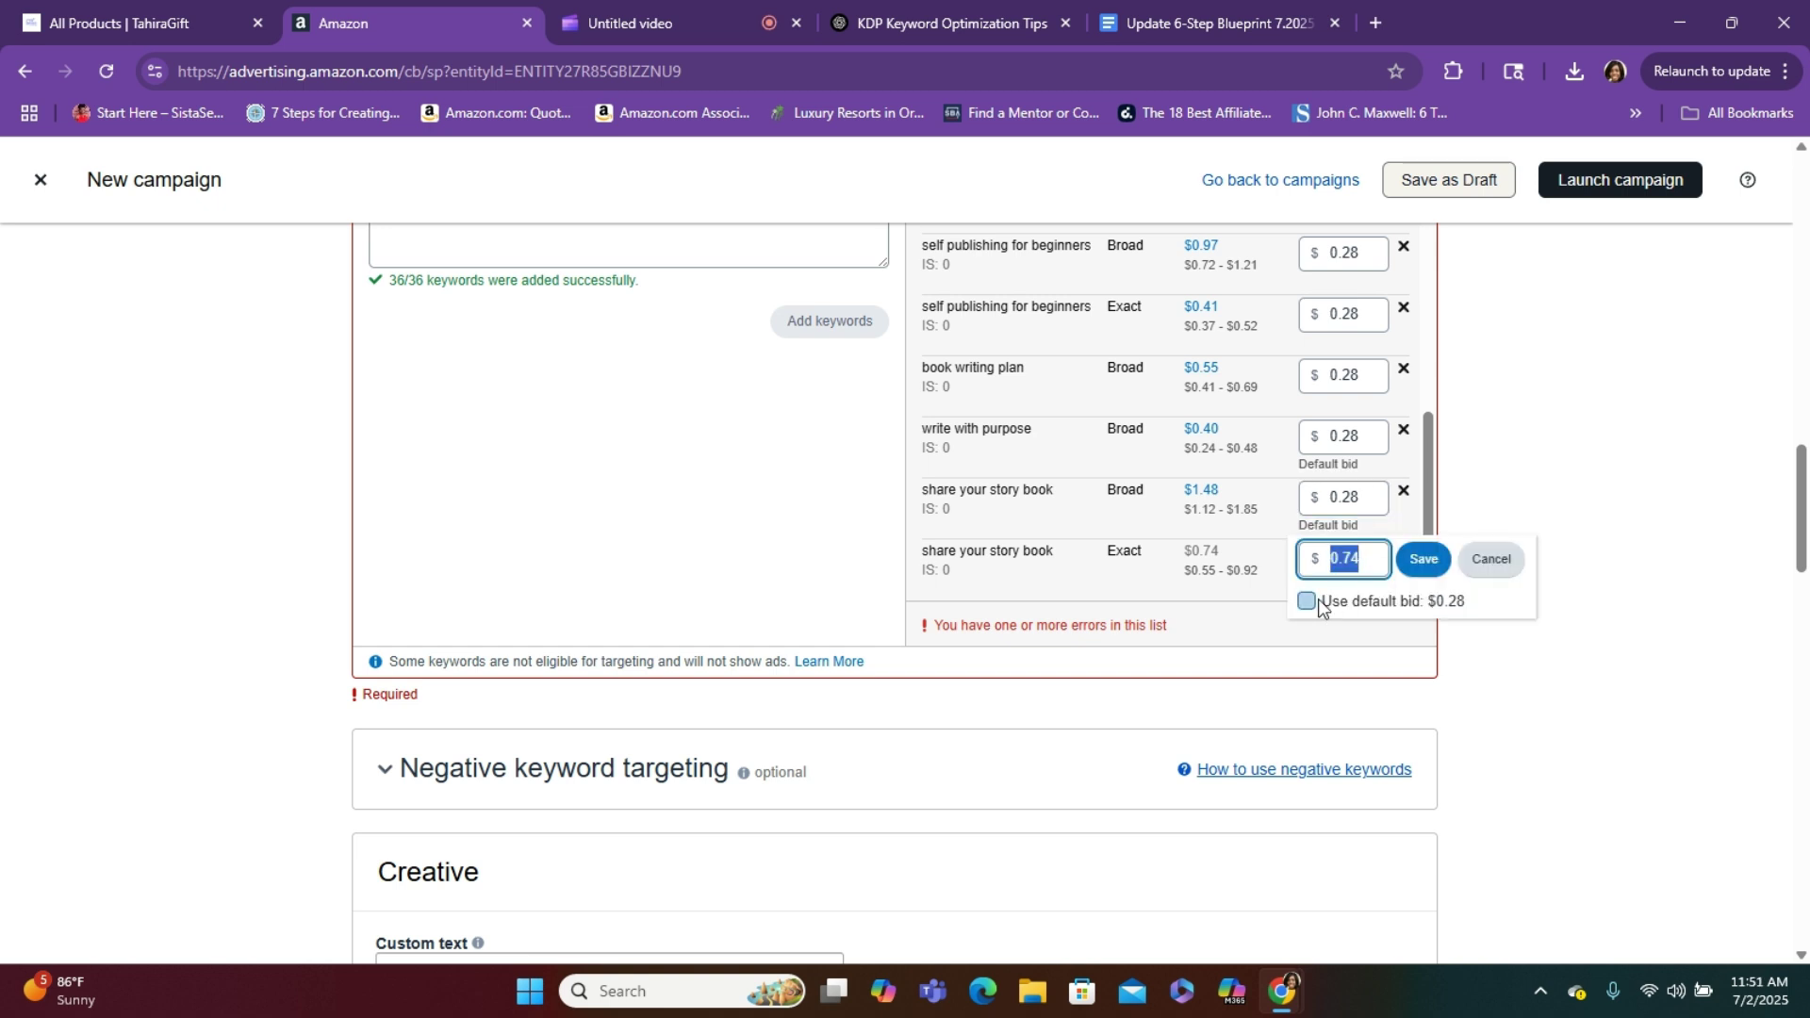
left_click(1306, 603)
left_click(1423, 560)
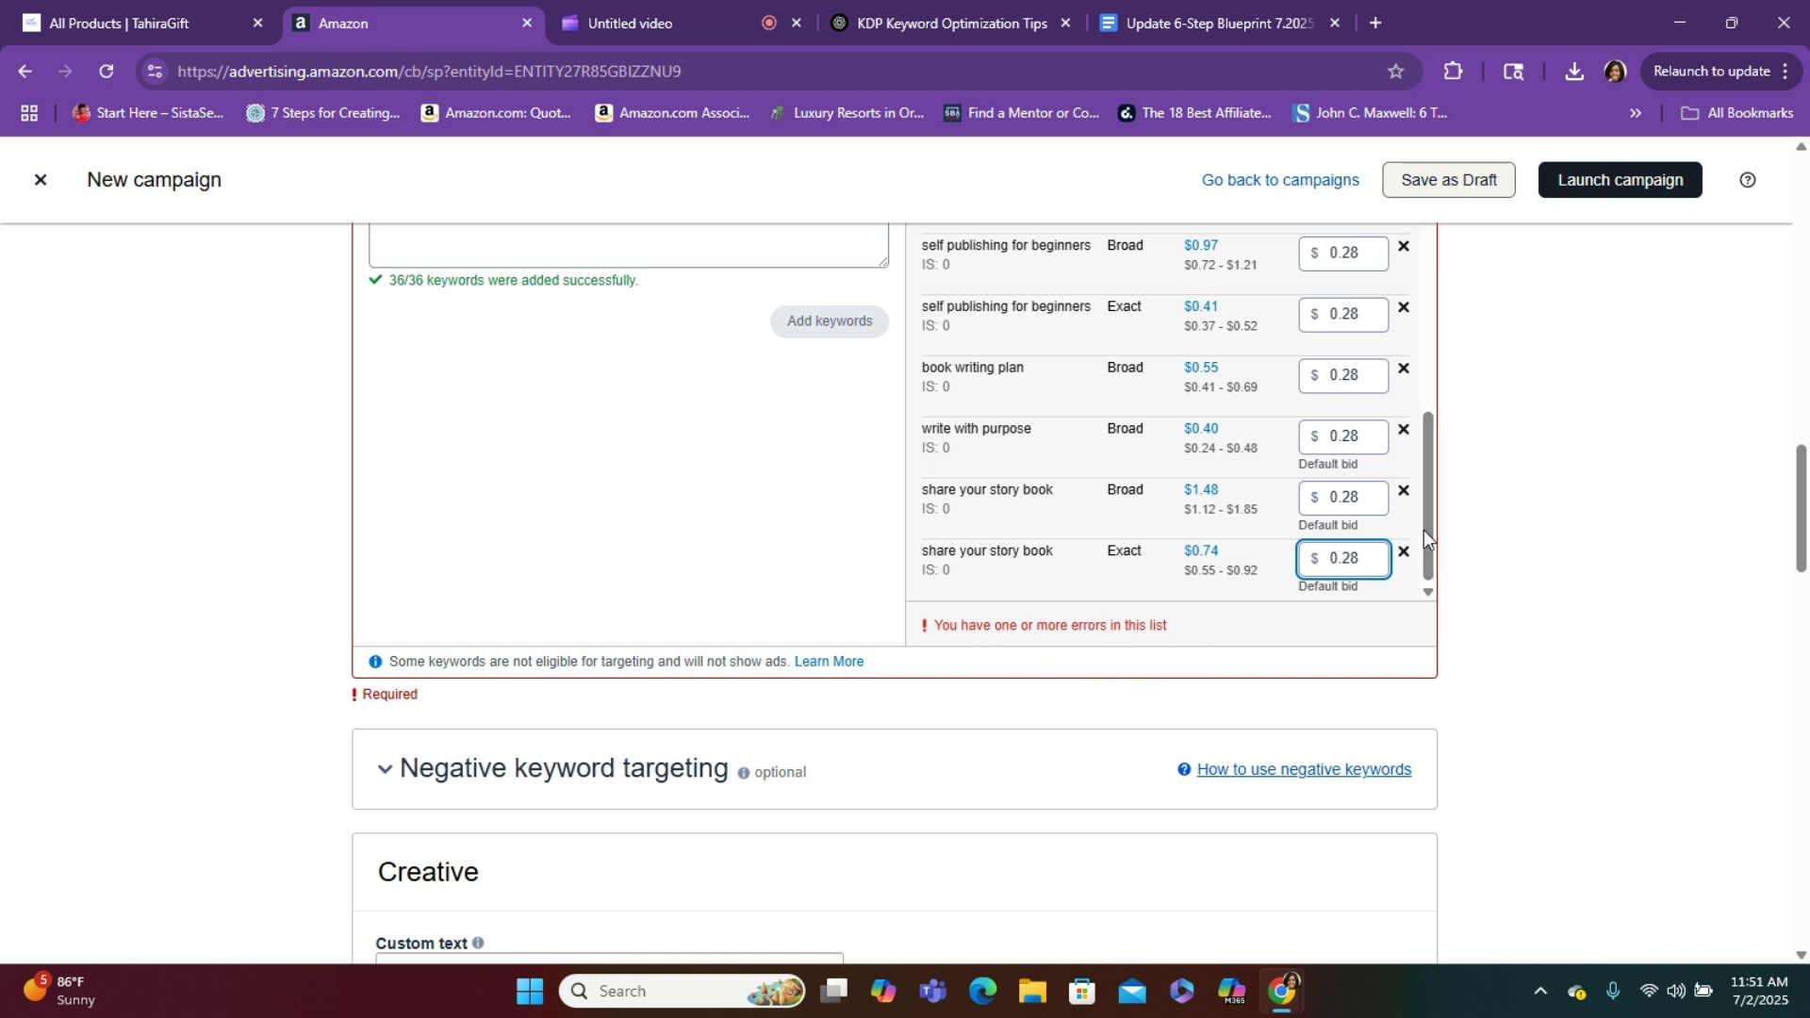
Apply the default bid of $0.28 to the "Keywords related to your product category" keyword group and save it
left_click(1435, 556)
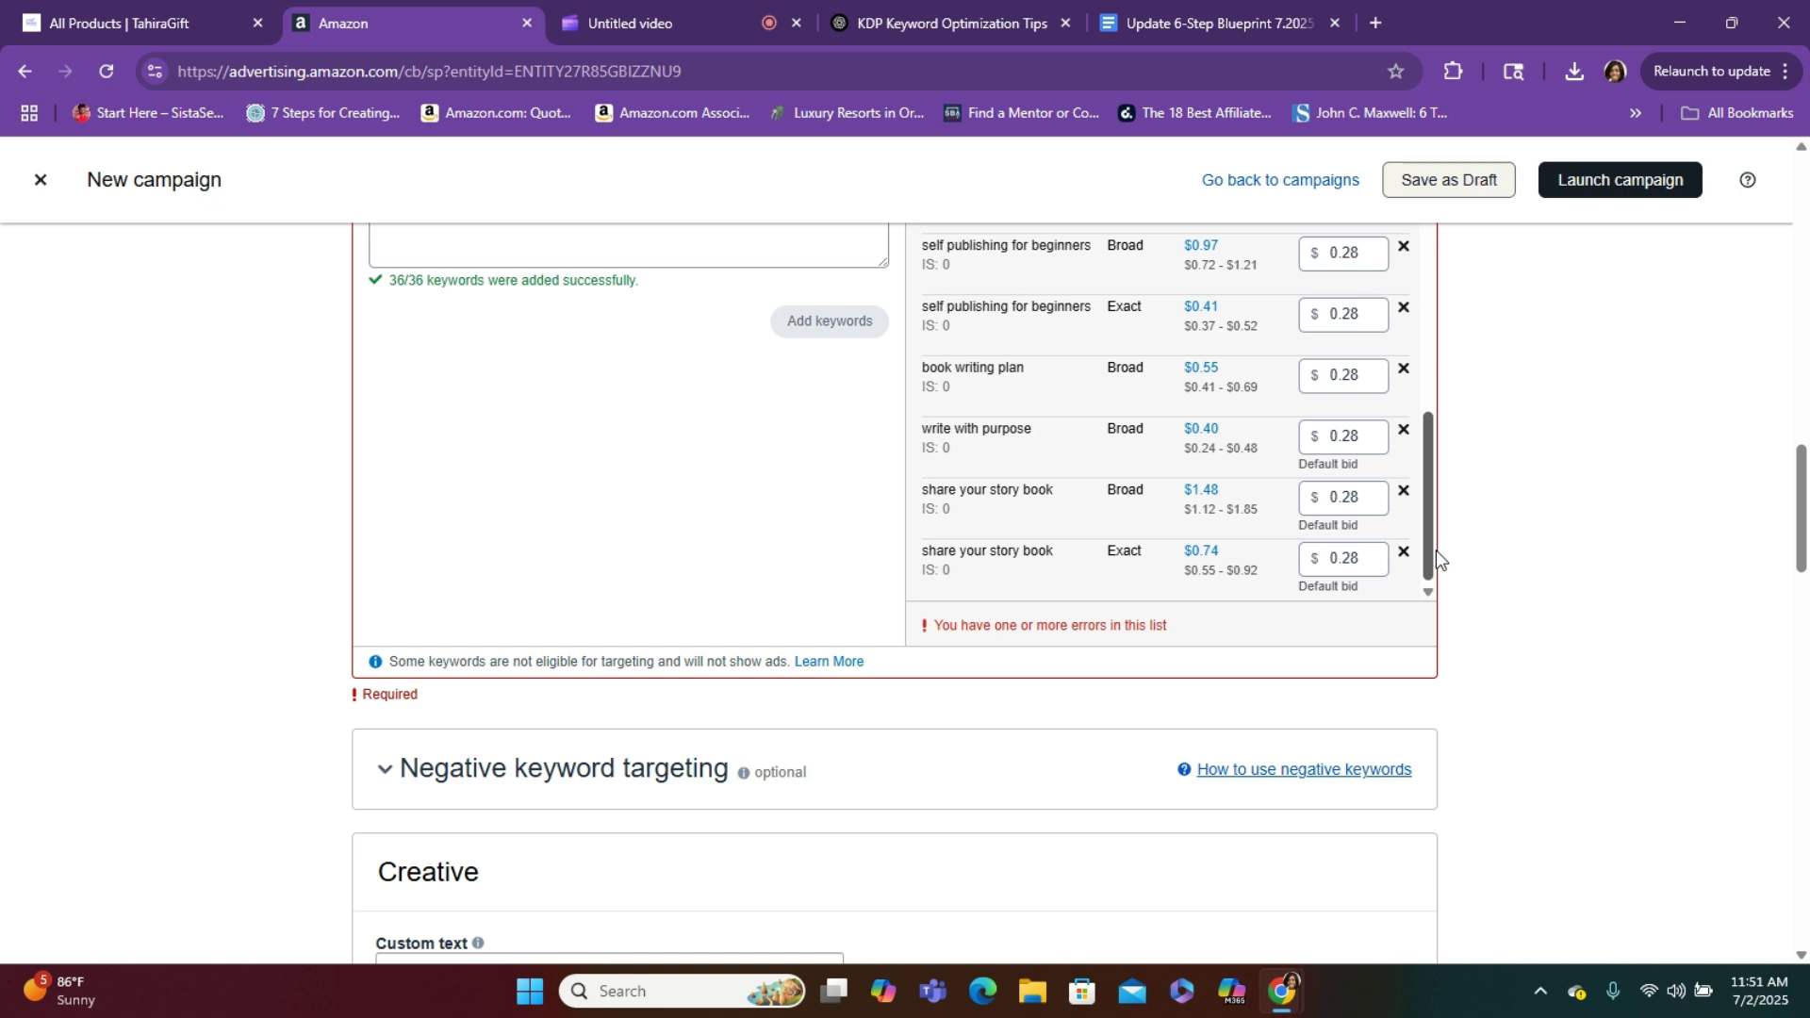
left_click_drag(1435, 558, 1426, 235)
left_click_drag(1804, 533, 1800, 462)
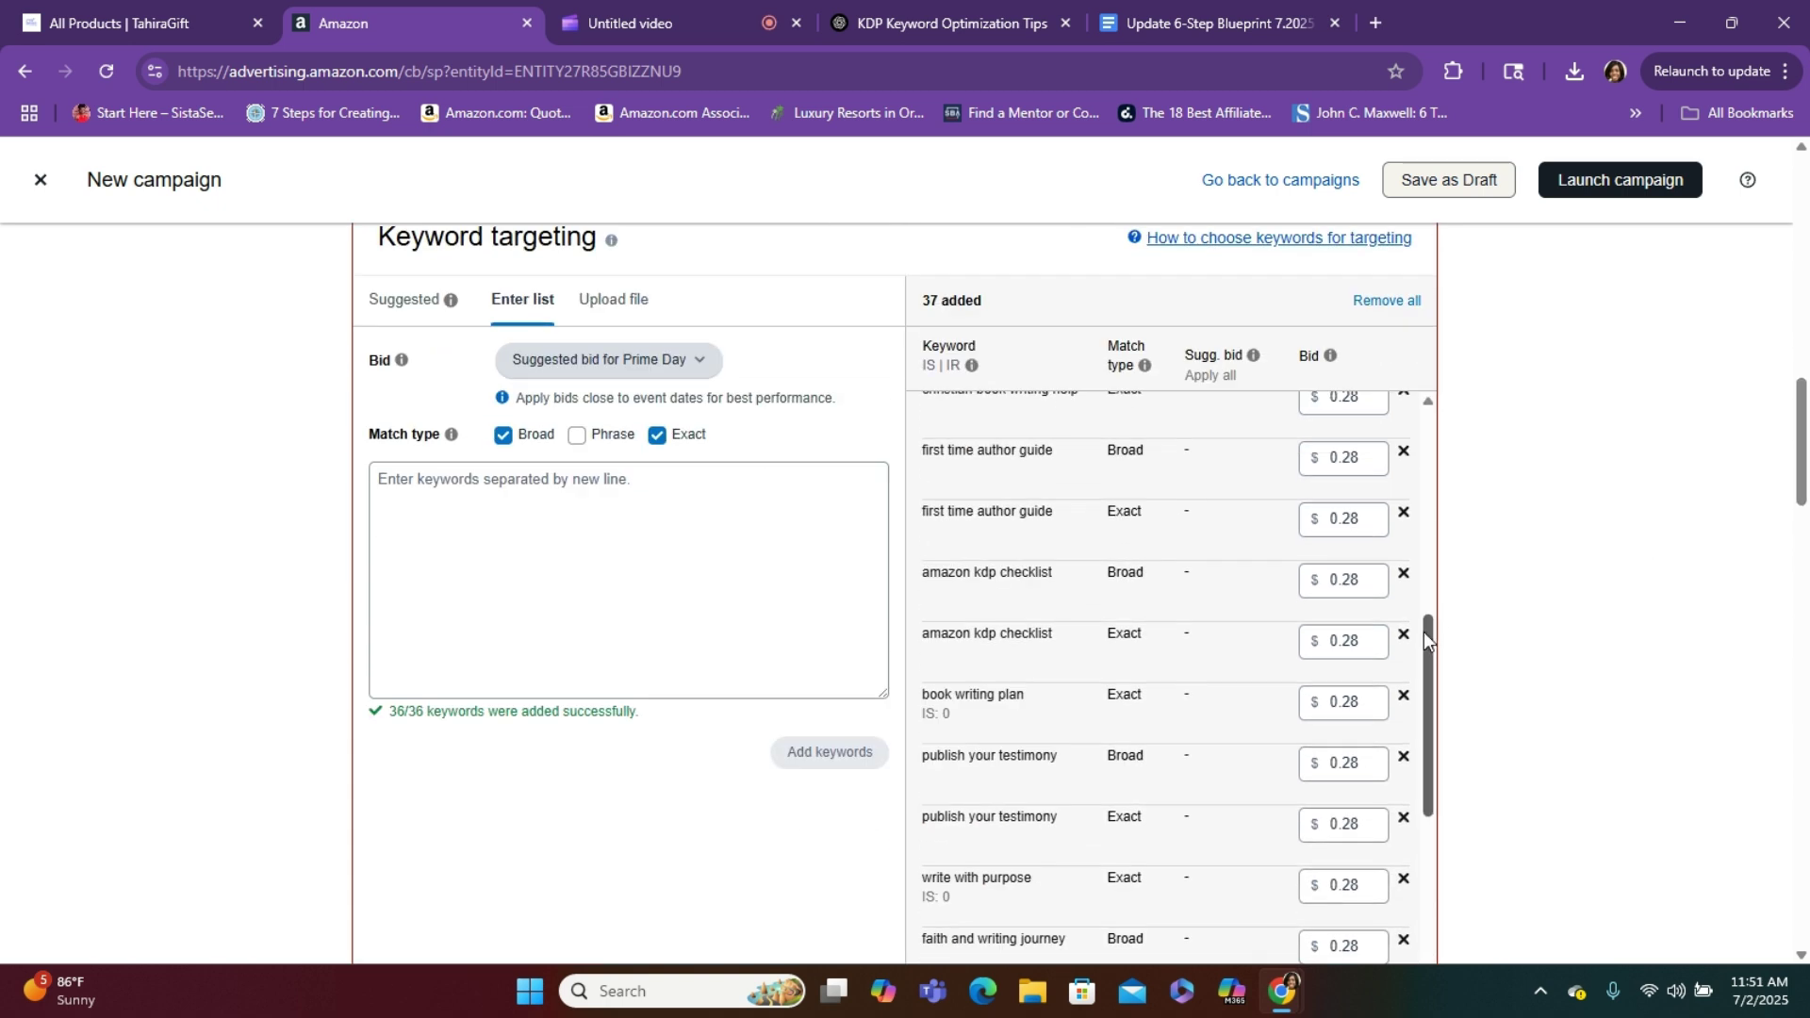
left_click_drag(1429, 637, 1423, 398)
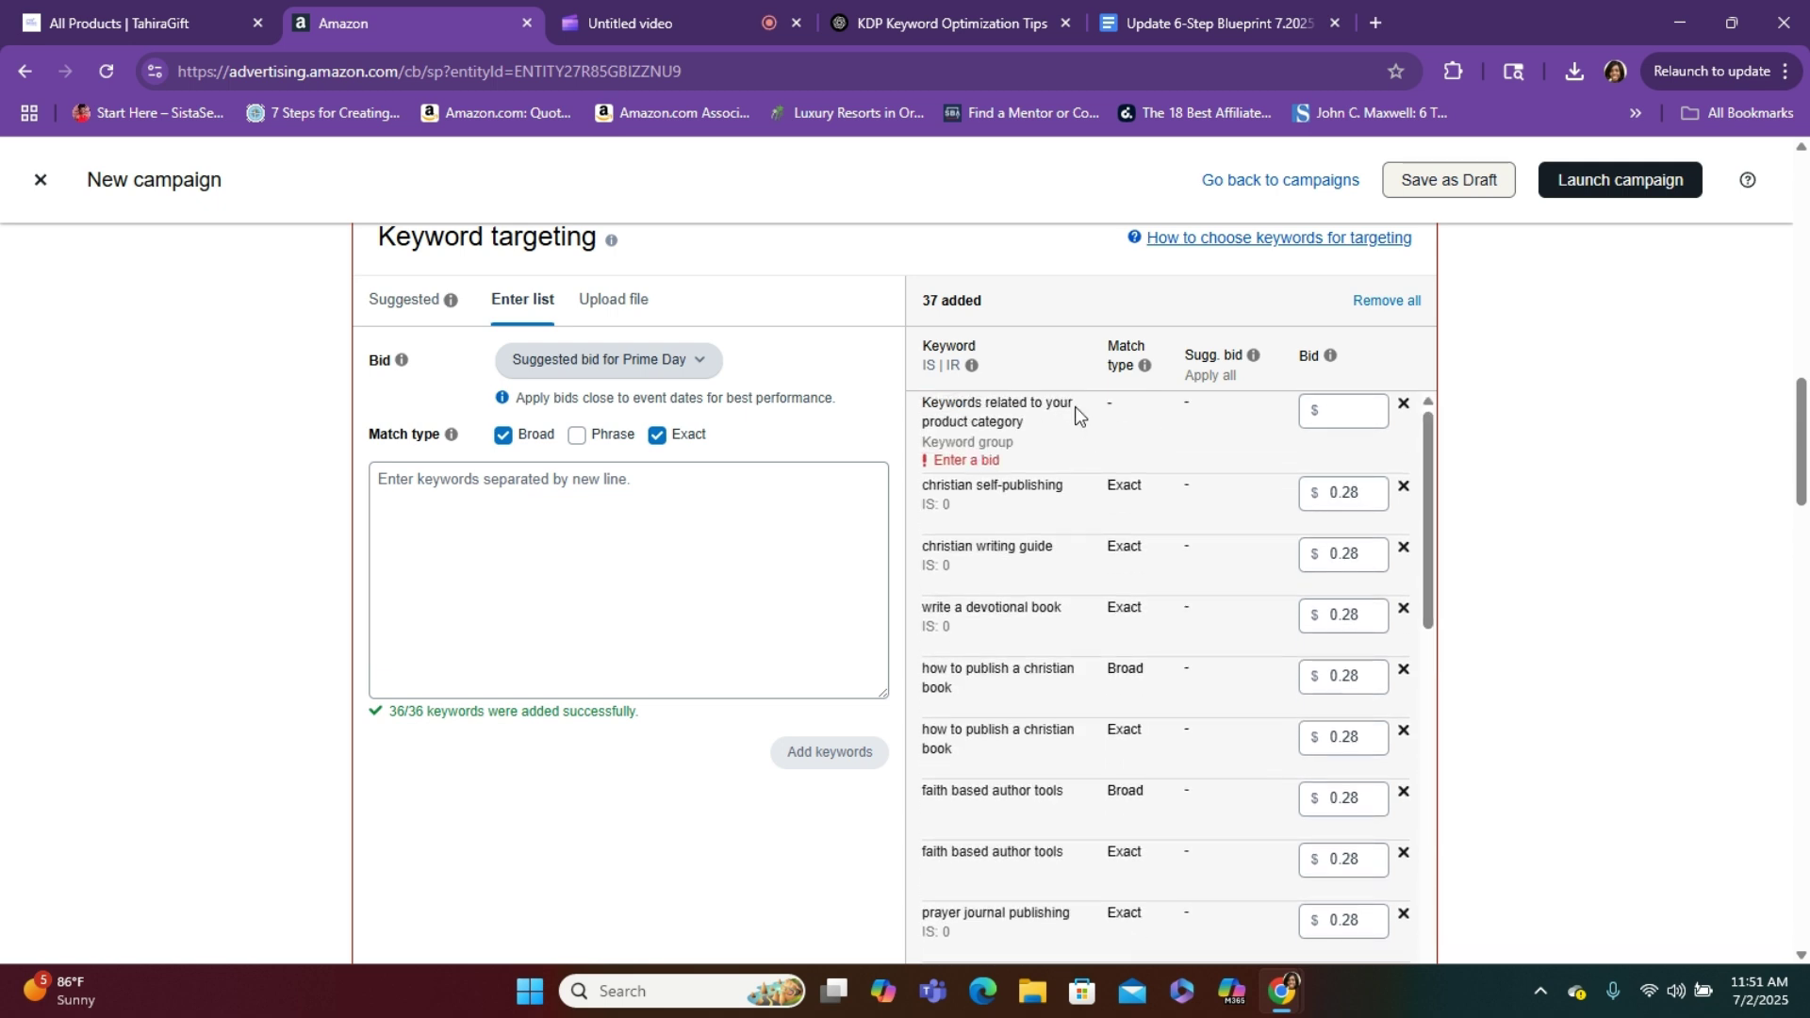
left_click(1344, 416)
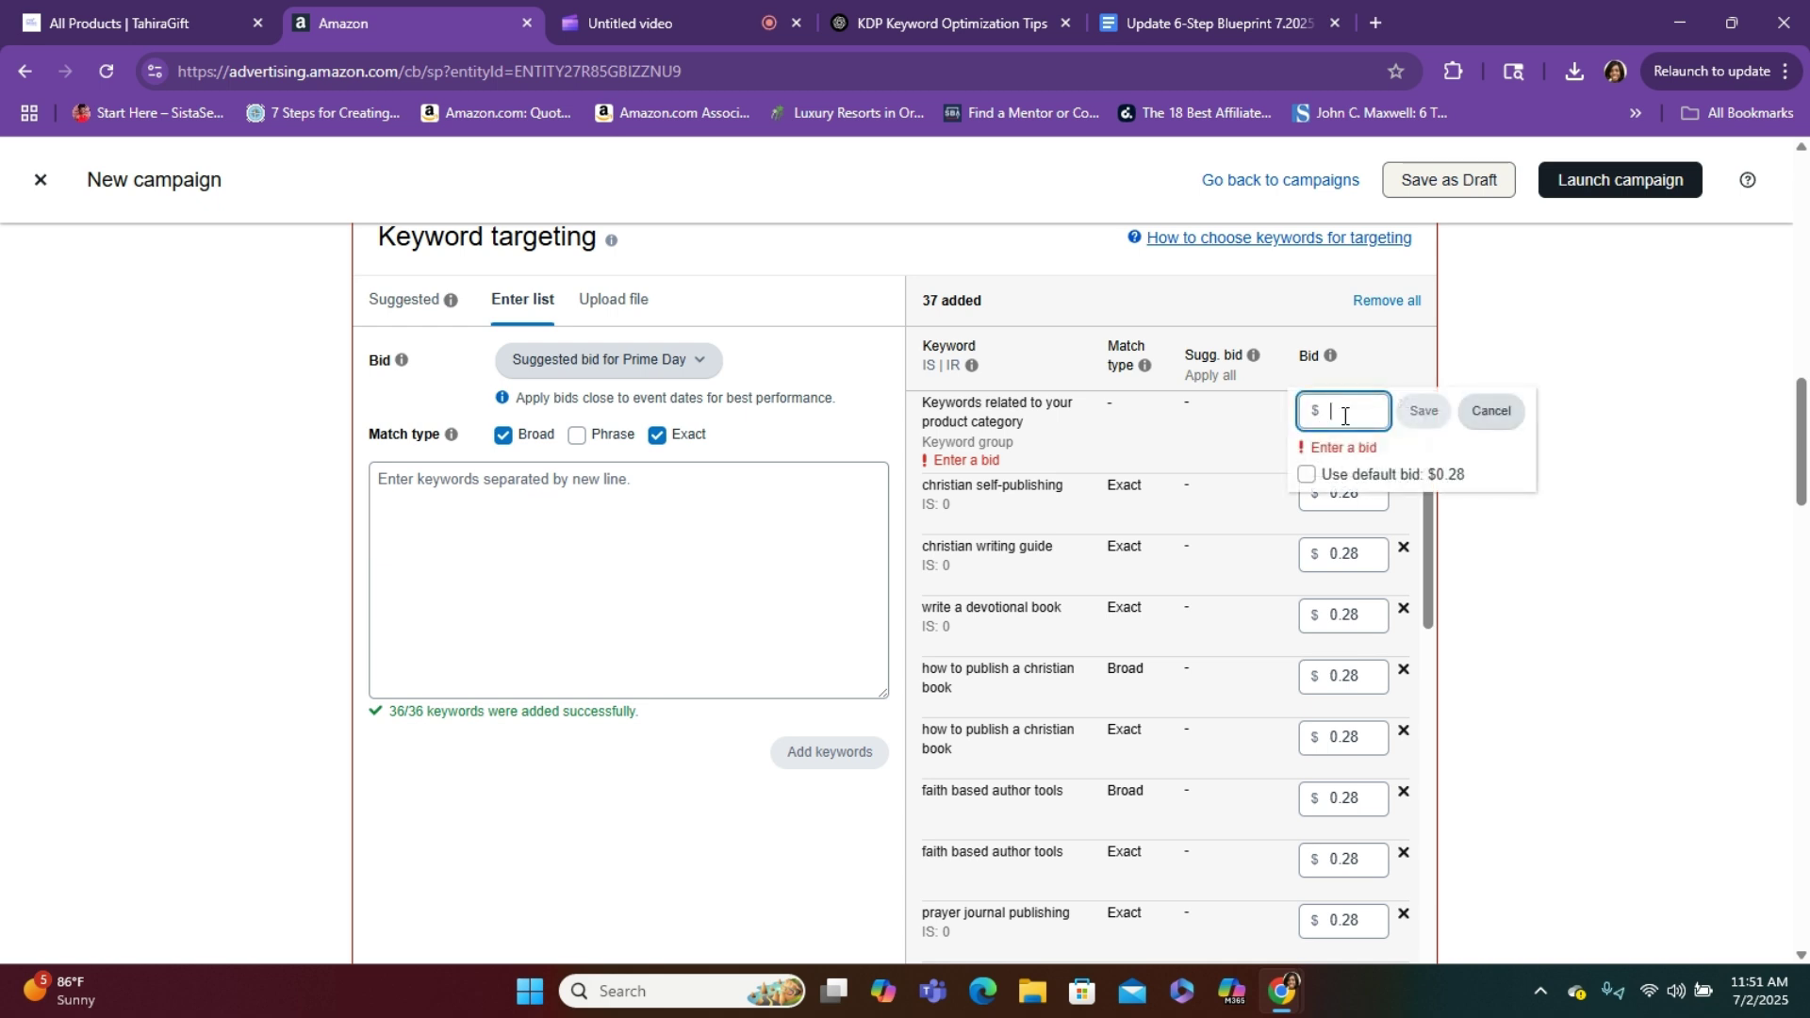
left_click(1306, 475)
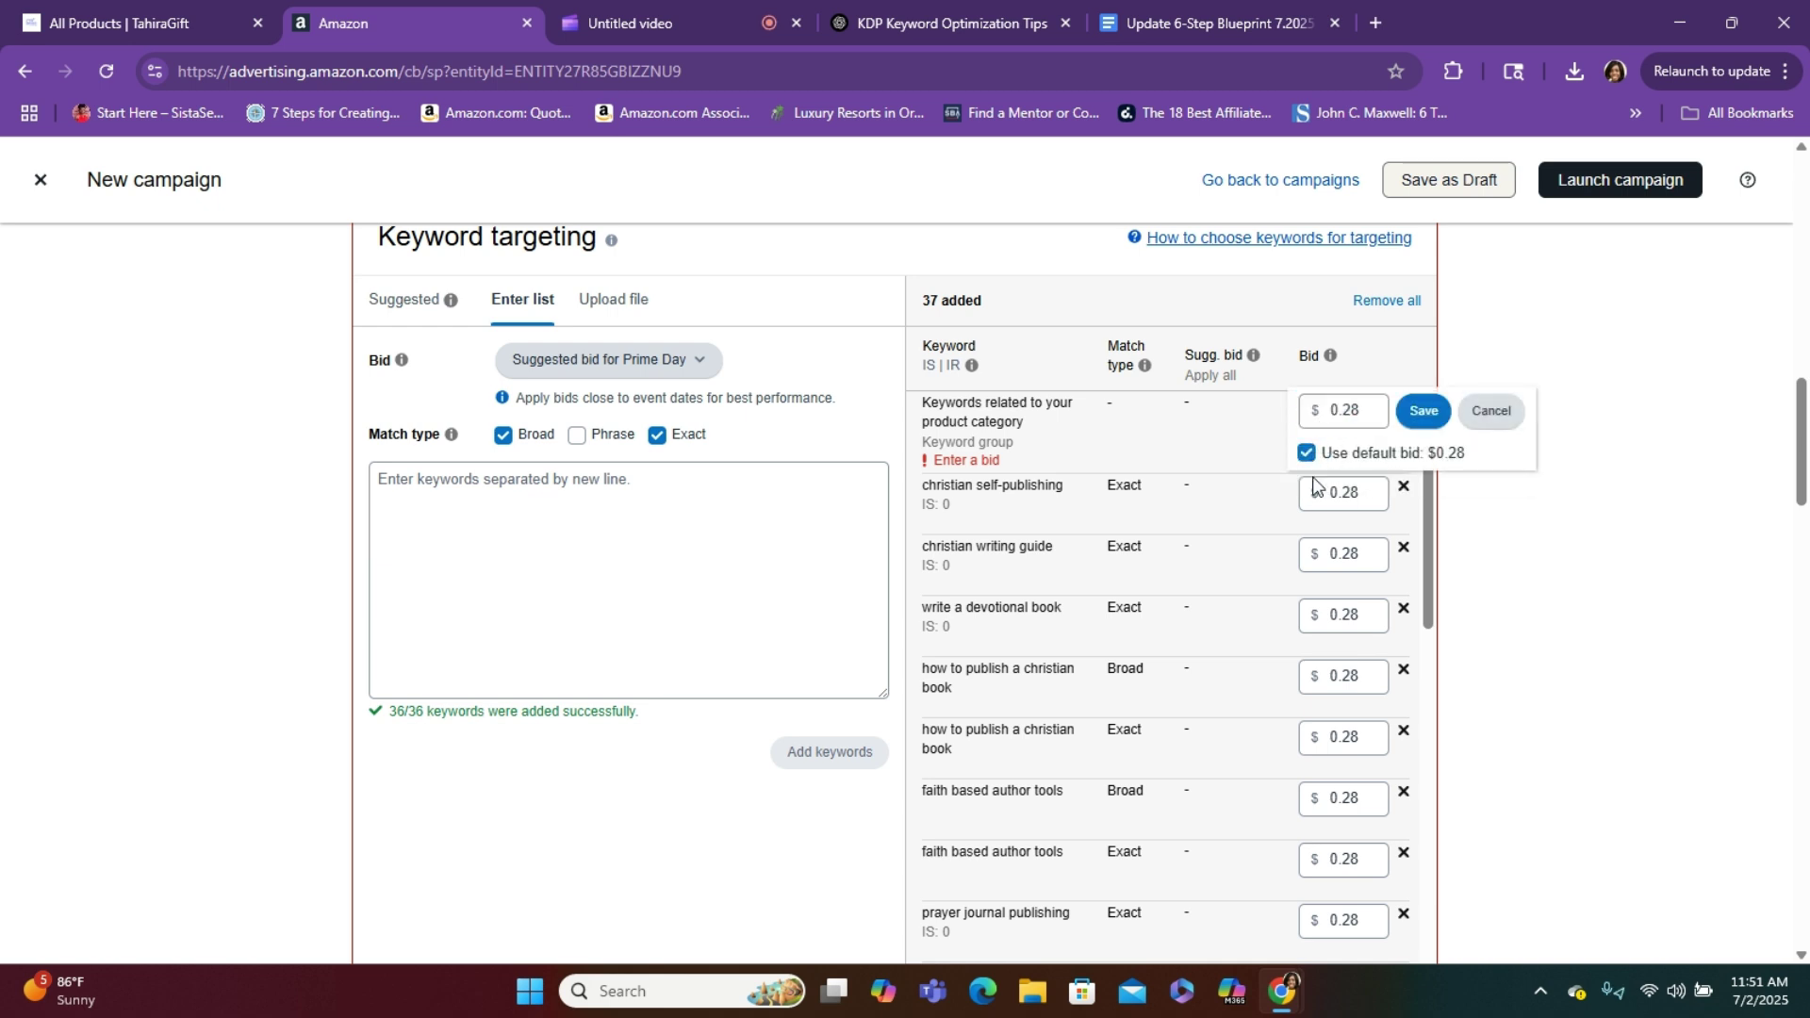
left_click(1423, 412)
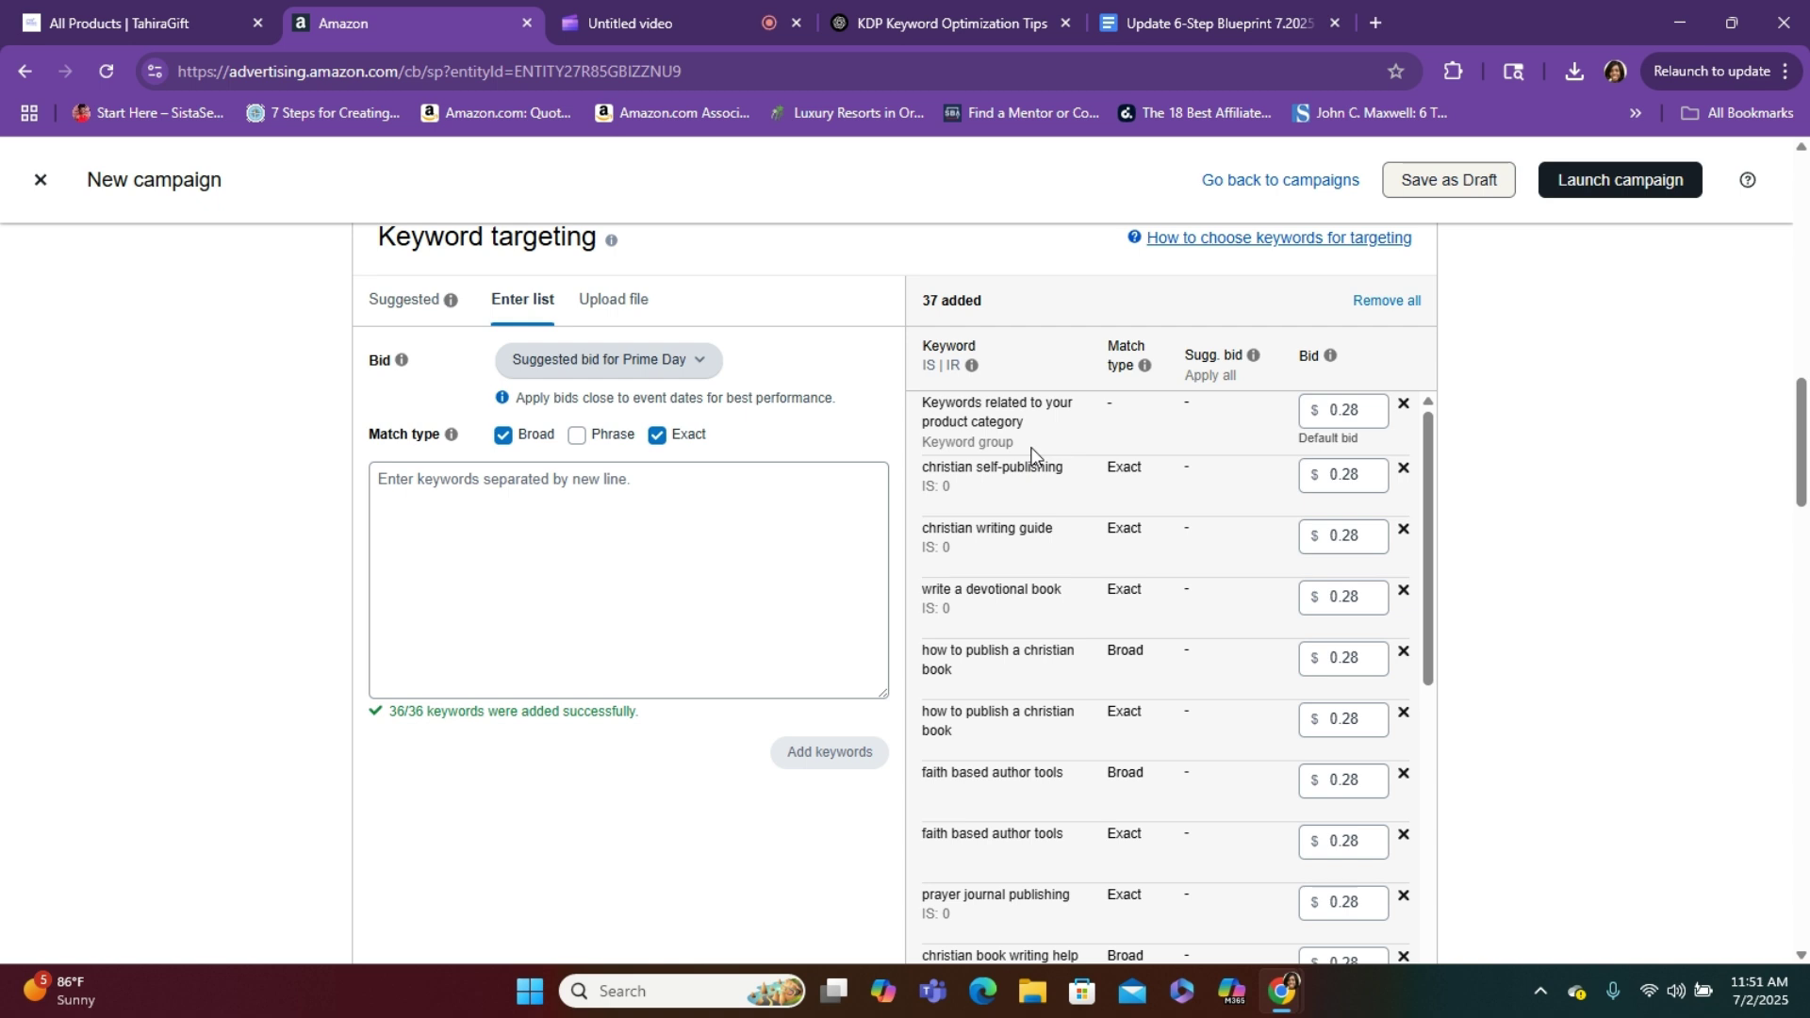
Review the bids across the list of added keywords
left_click_drag(1429, 469, 1448, 979)
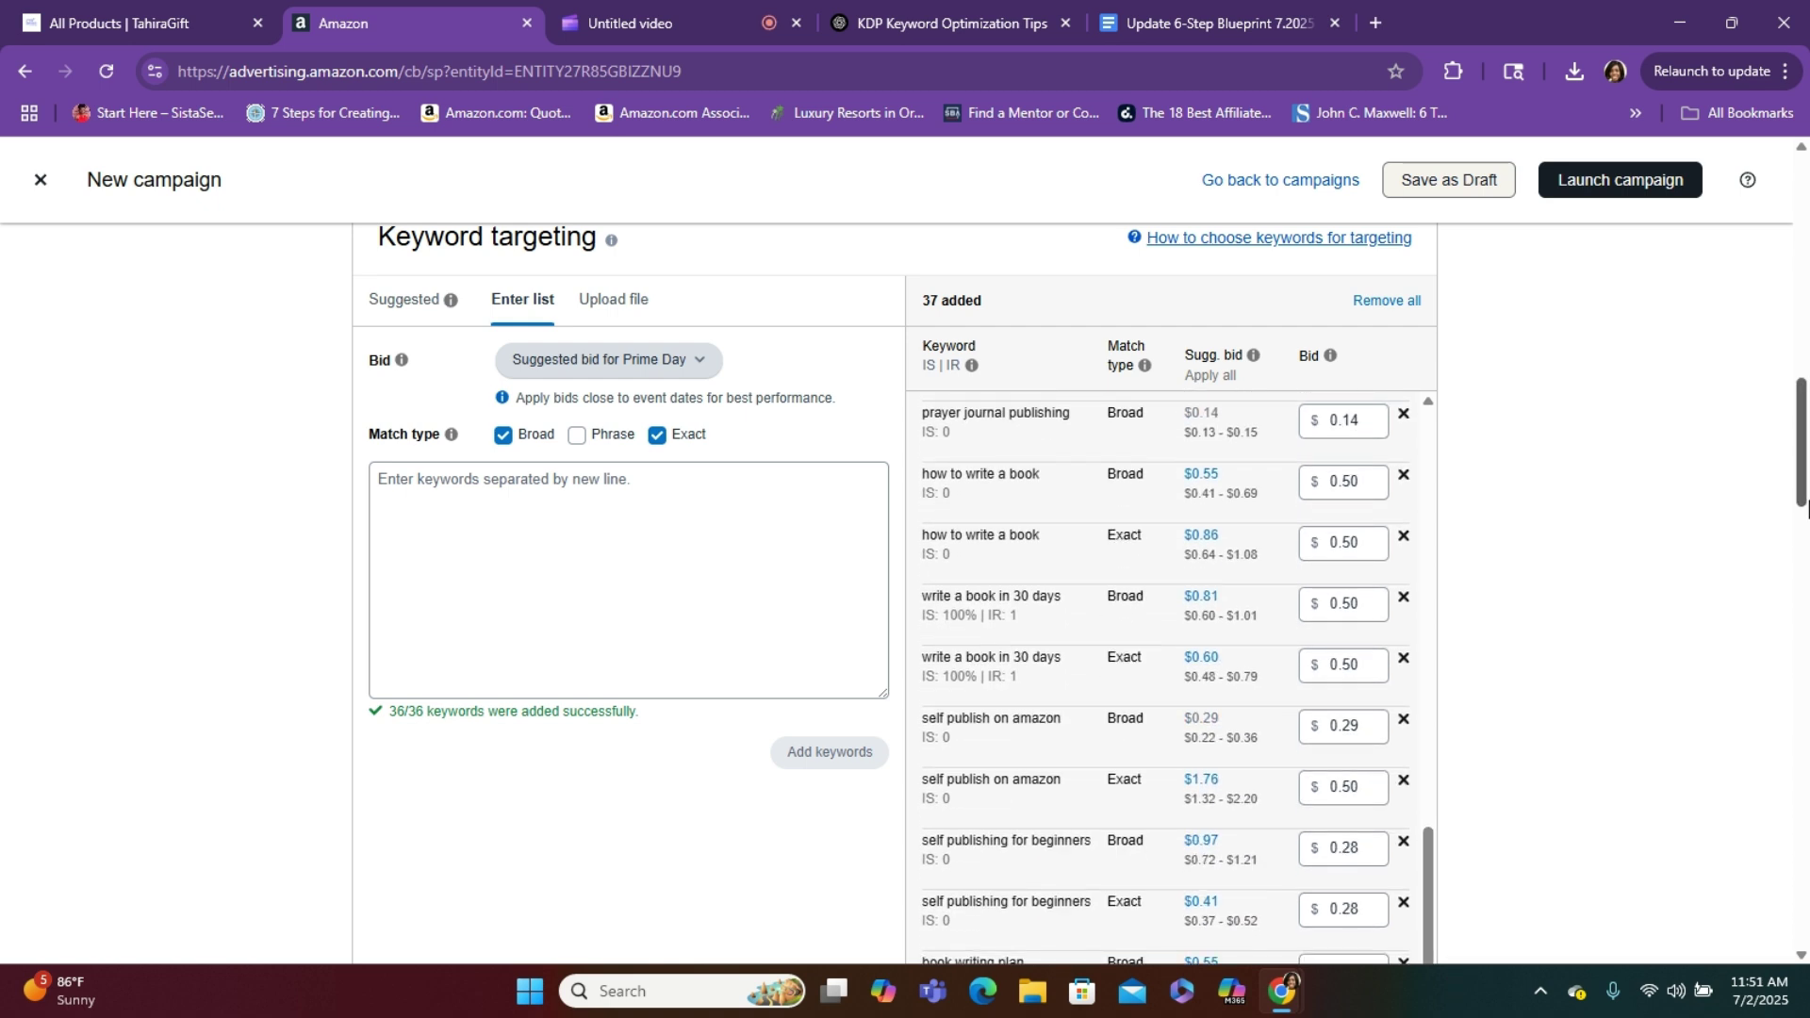
left_click_drag(1802, 500, 1719, 539)
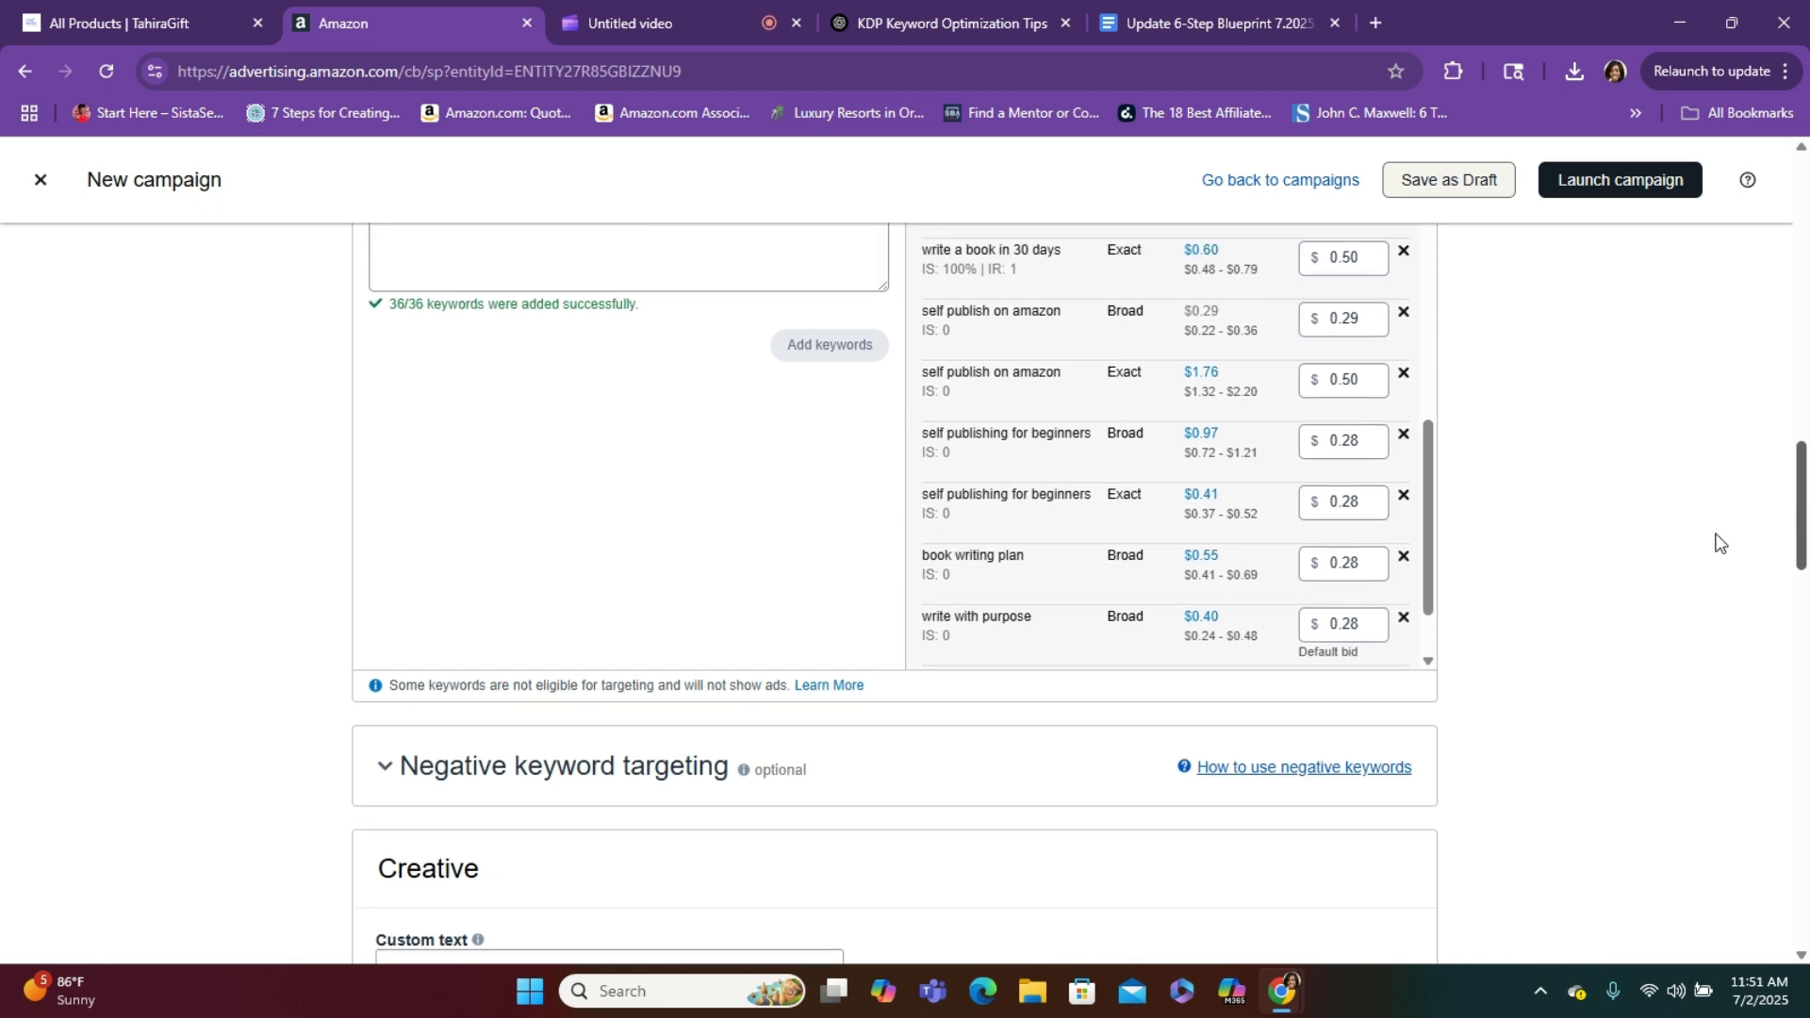
left_click_drag(1425, 577, 1433, 517)
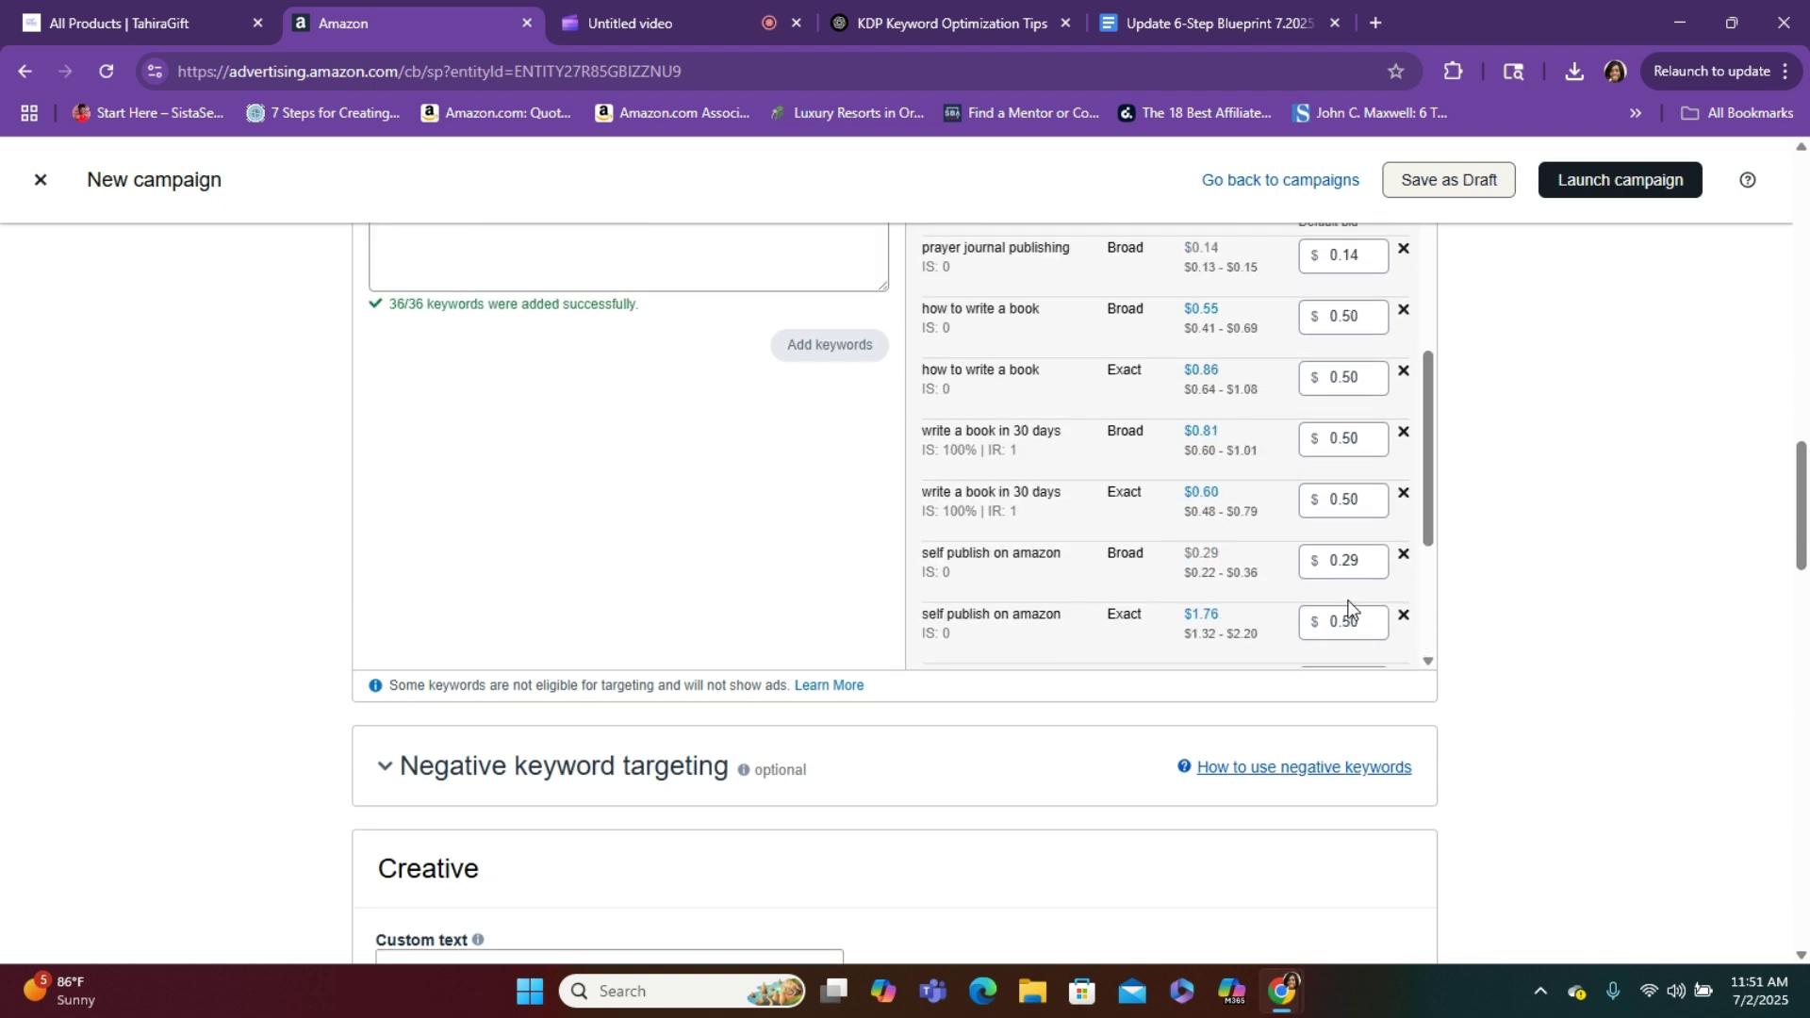
left_click_drag(1803, 509, 1807, 424)
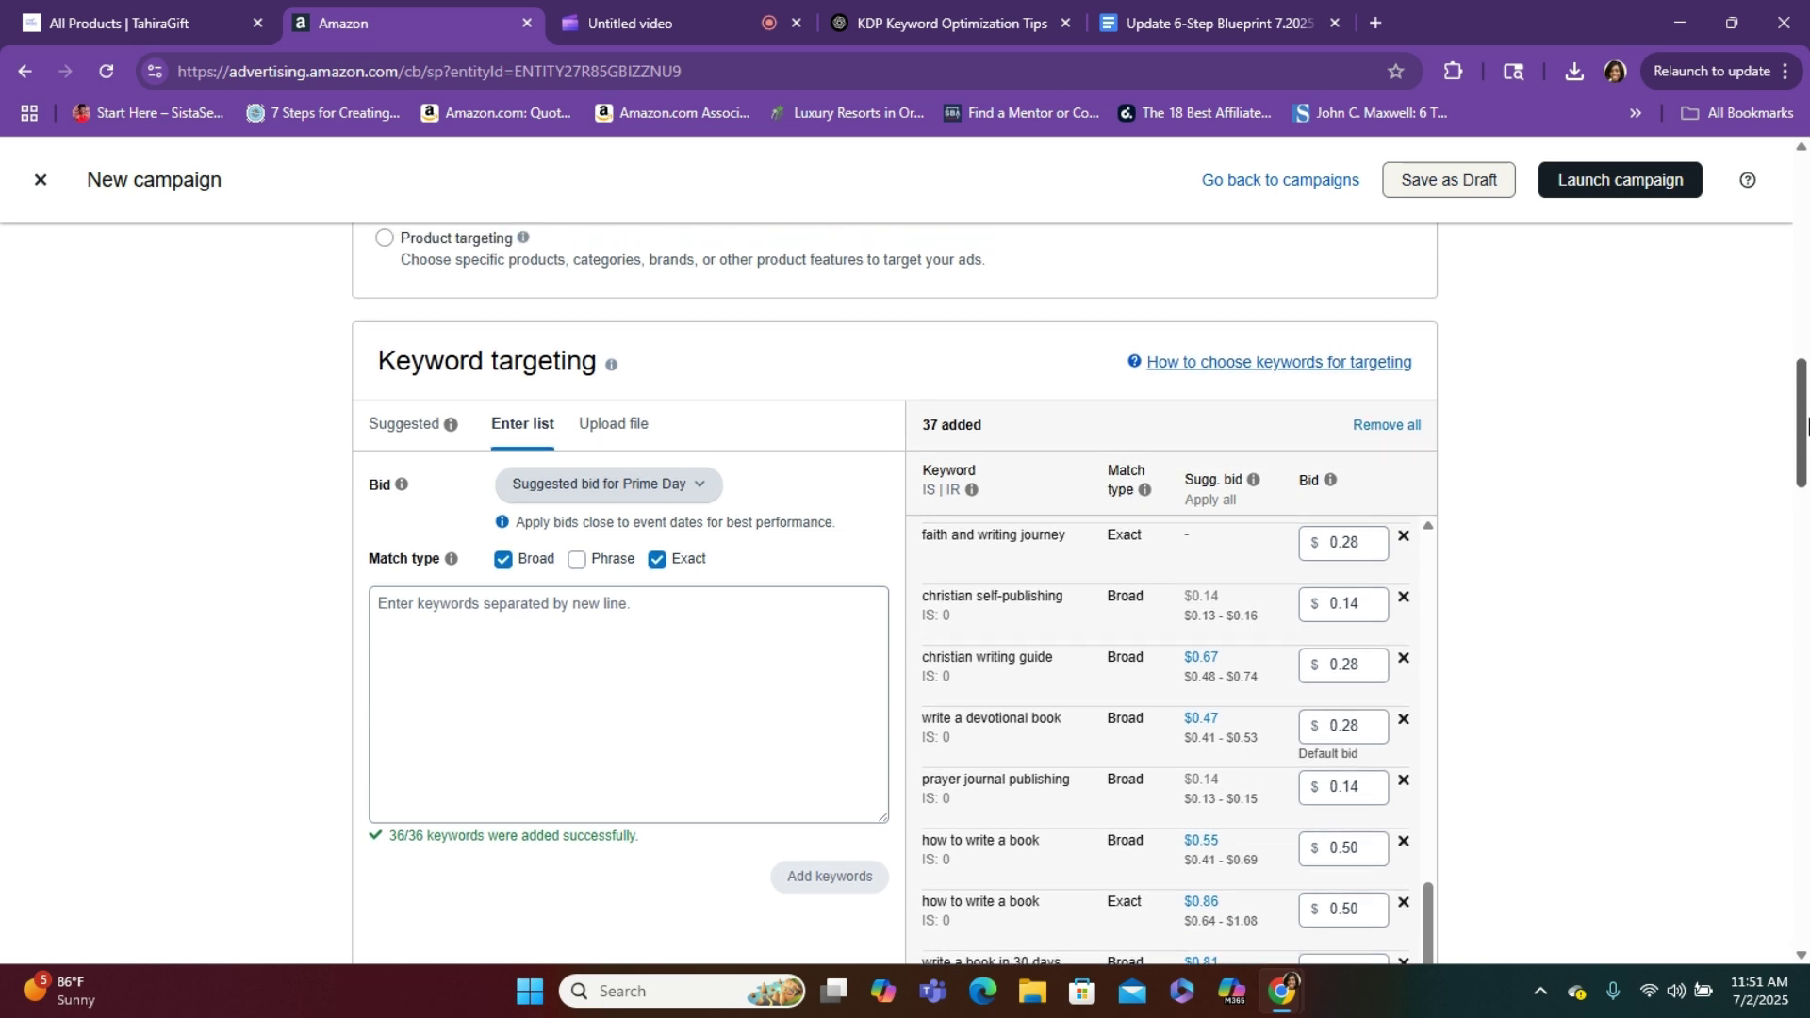
left_click_drag(1807, 423, 1807, 431)
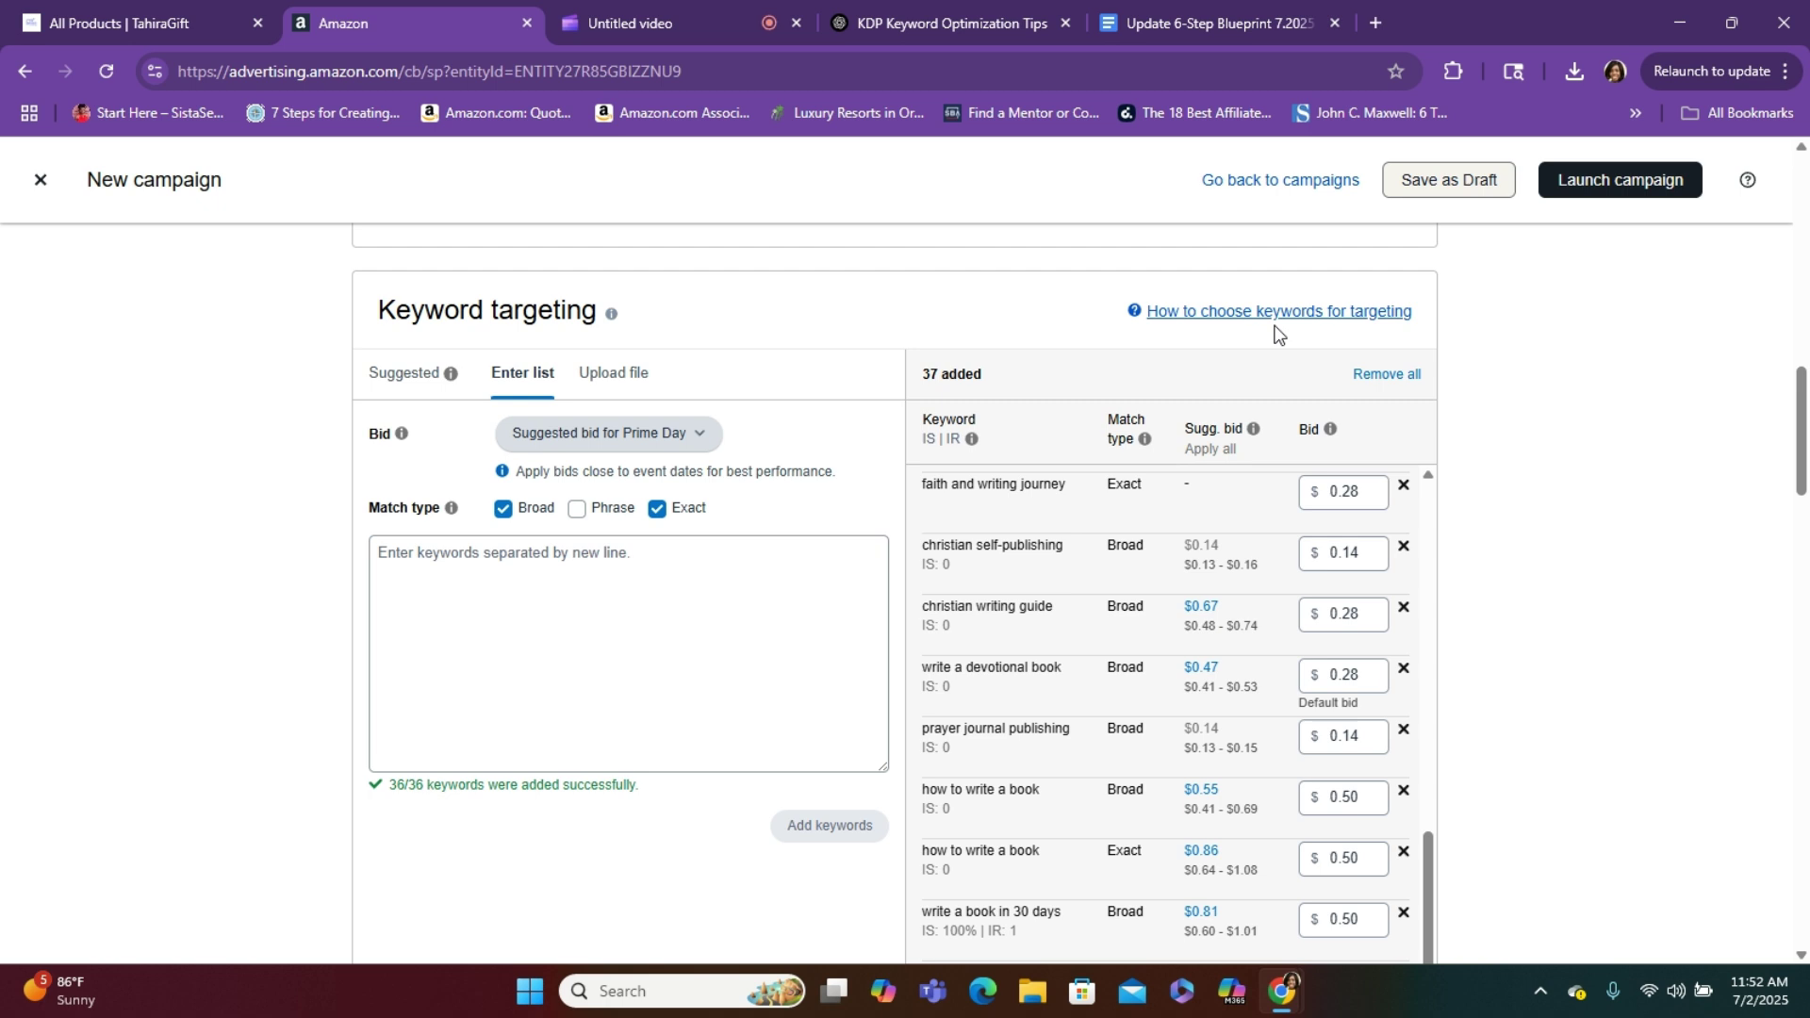
Switch to the Google Docs blueprint document and copy the Option A headline "Write Your Faith-Based Book in Just 30 Days—This Guide Shows You How"
mouse_move(999, 26)
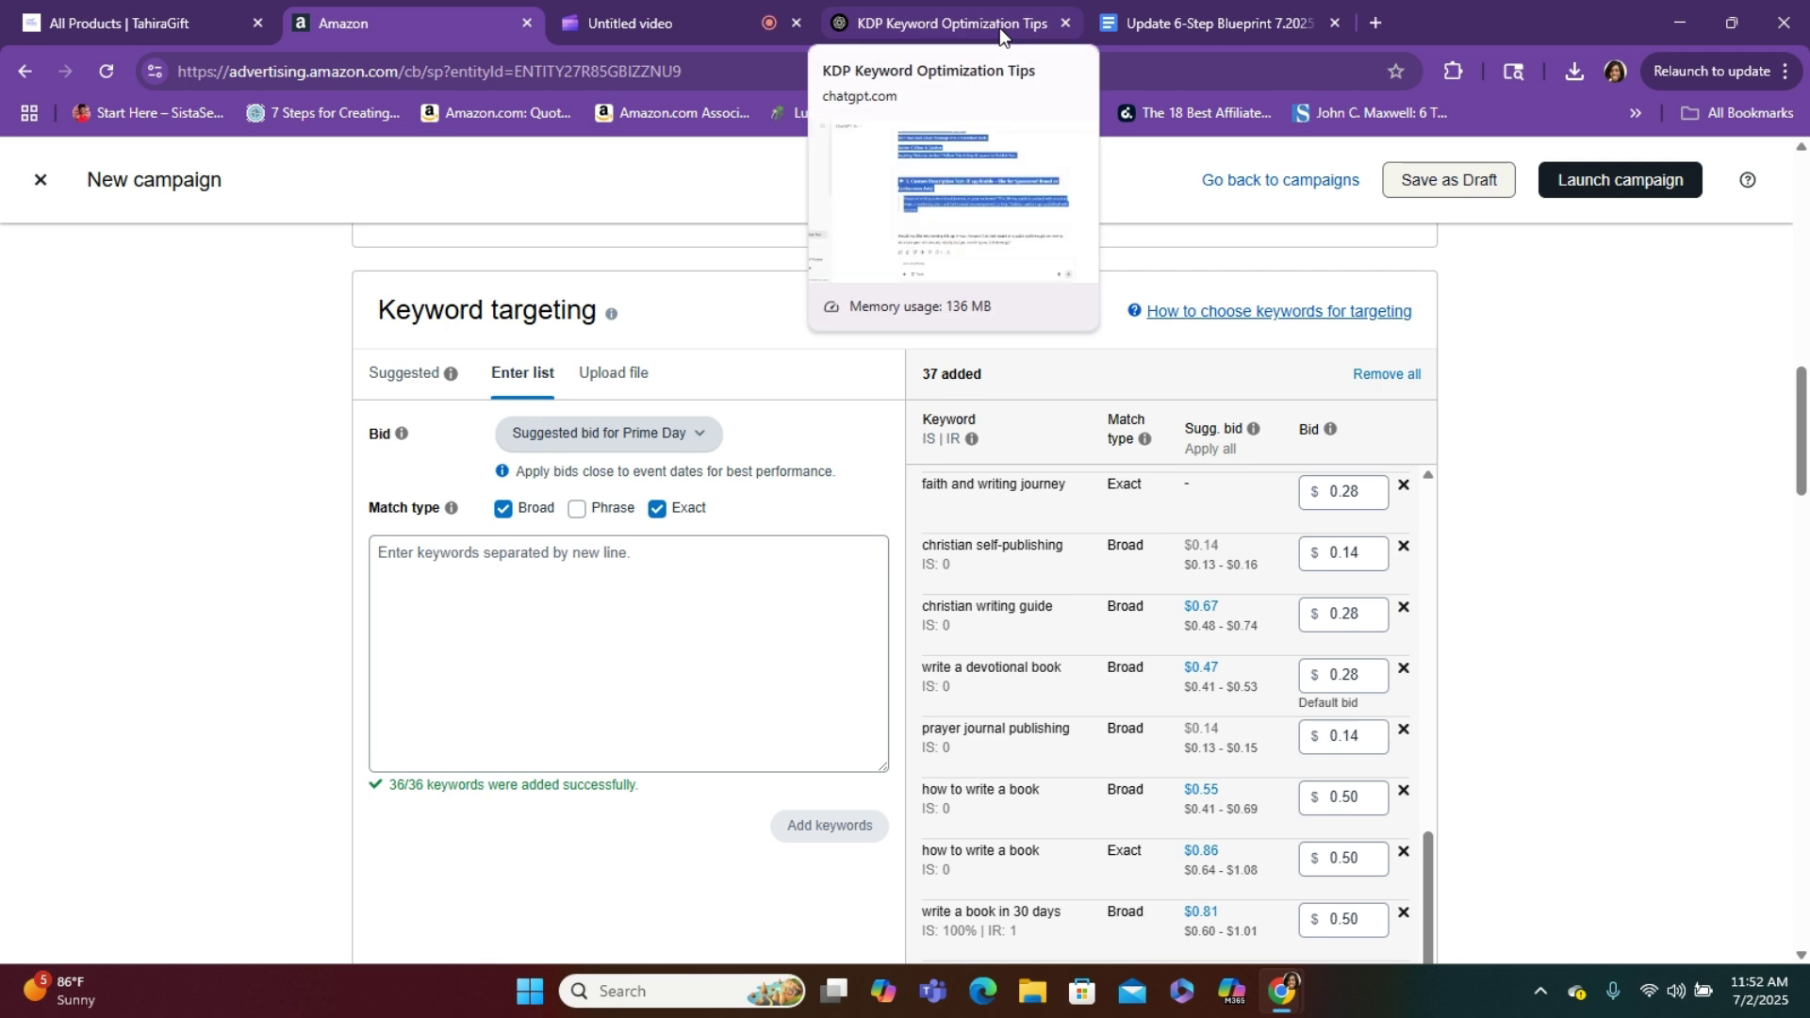
left_click(1231, 26)
left_click(1474, 752)
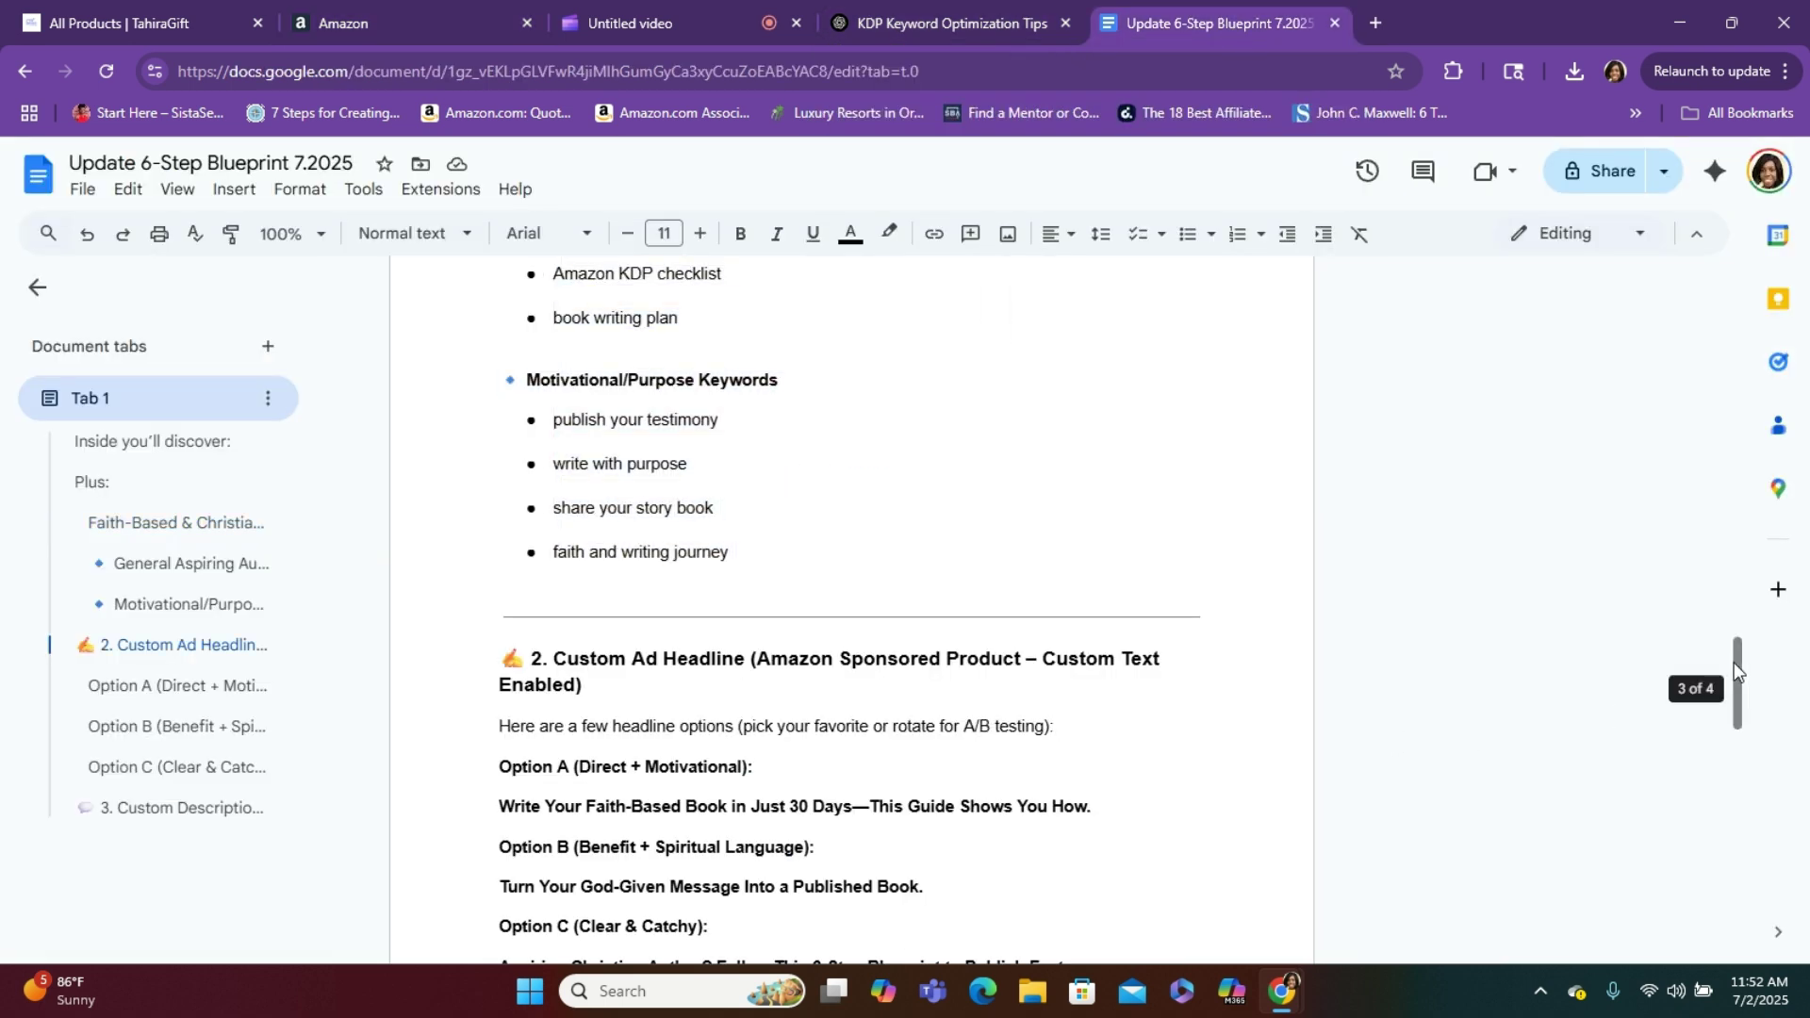
left_click_drag(1734, 663, 1735, 710)
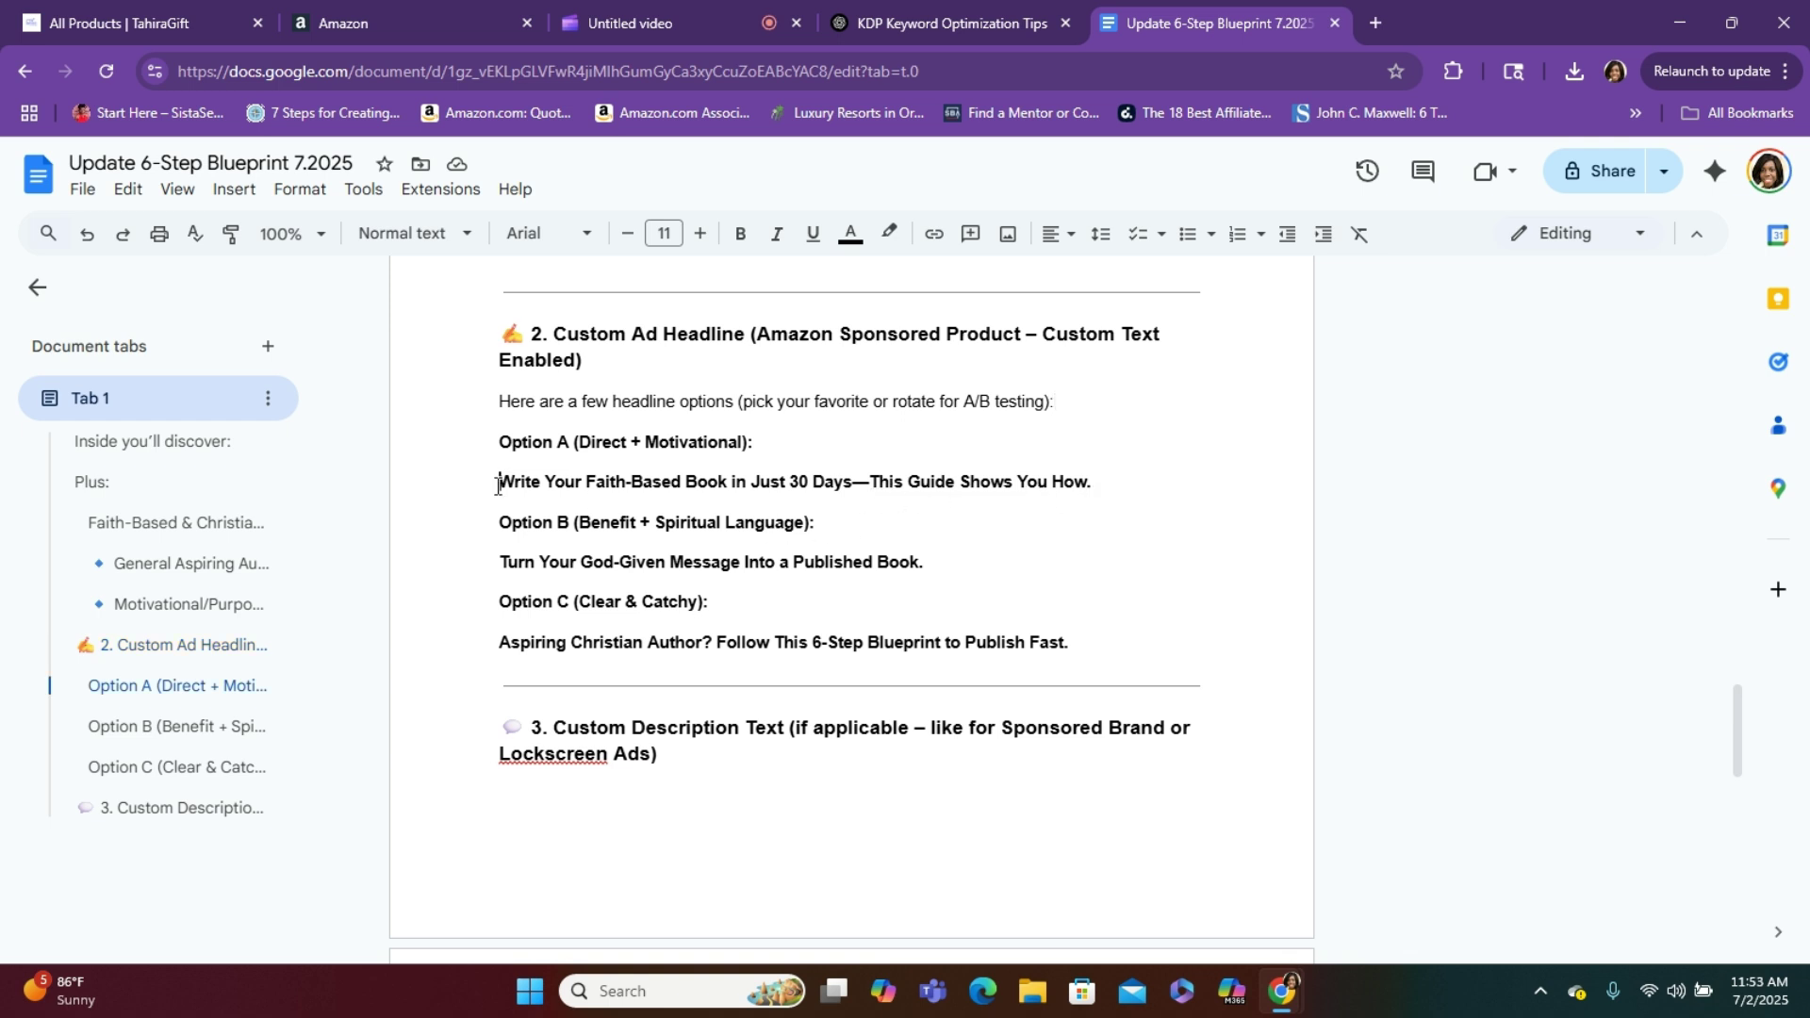
left_click_drag(497, 485, 1080, 474)
key("ctrl+c")
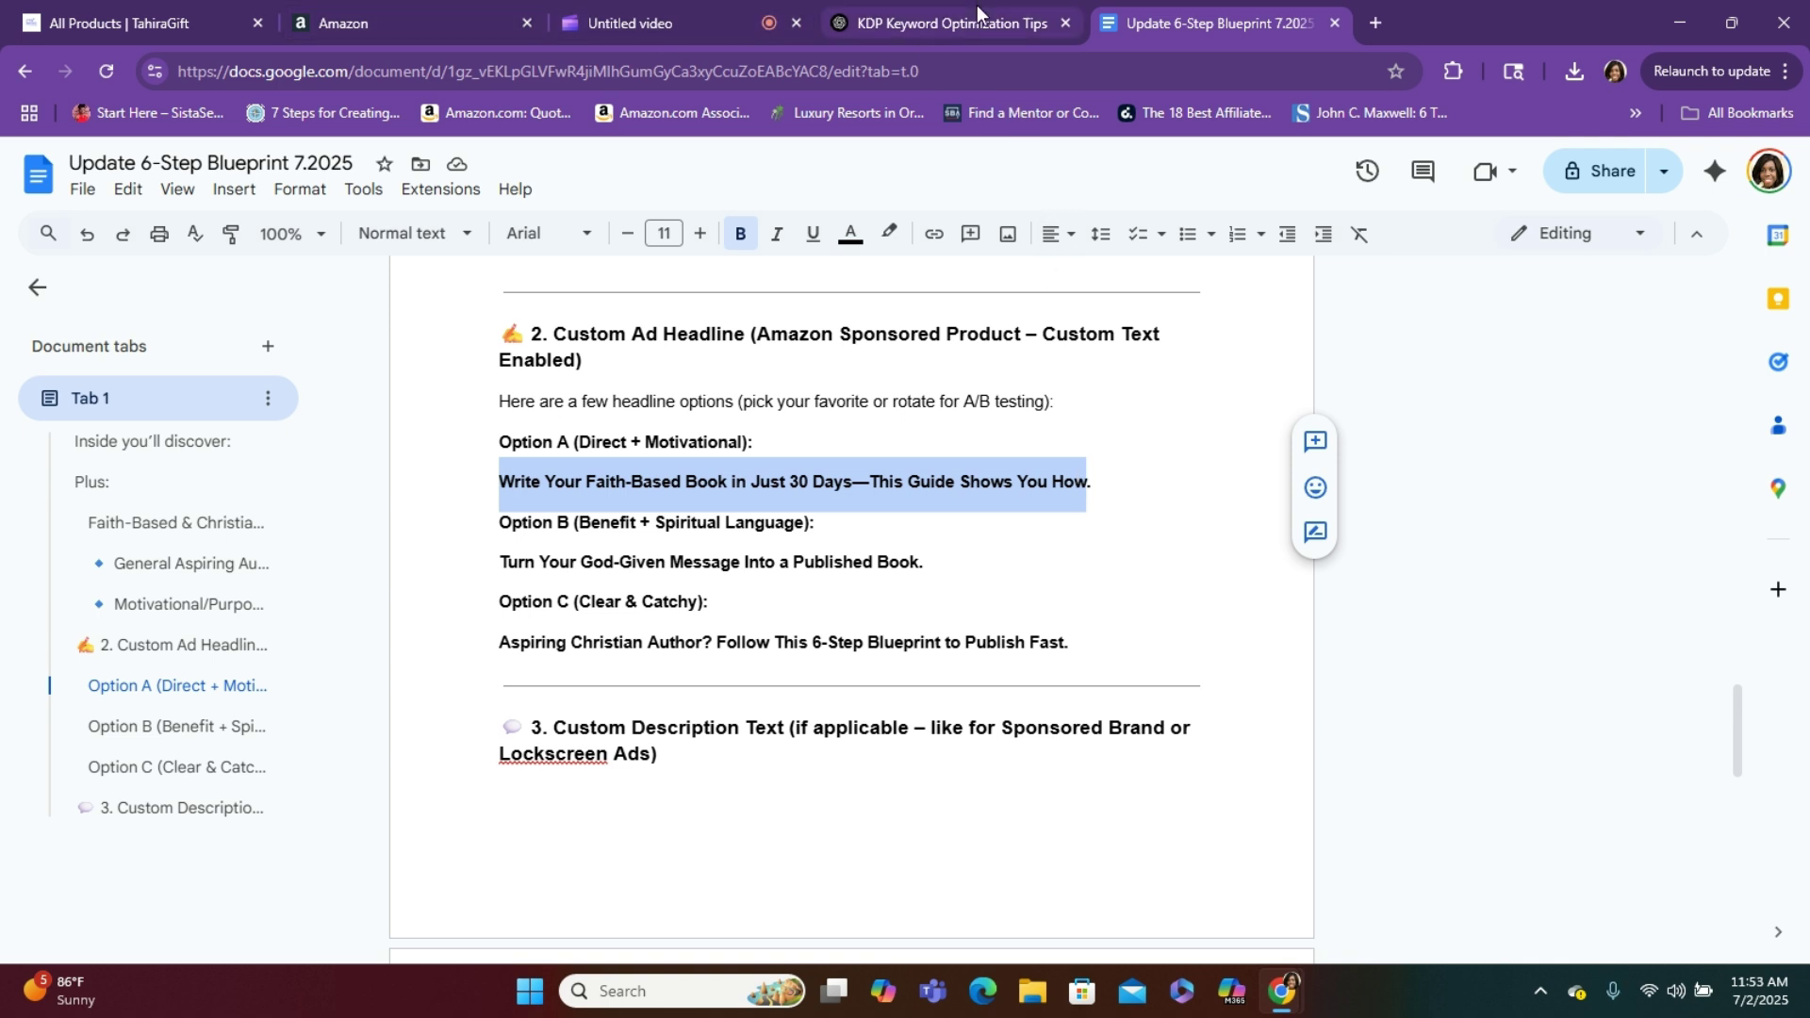
Switch to the Amazon Ads campaign and paste the copied headline "Write Your Faith-Based Book in Just 30 Days—This Guide Shows You How" as the custom text
left_click(929, 15)
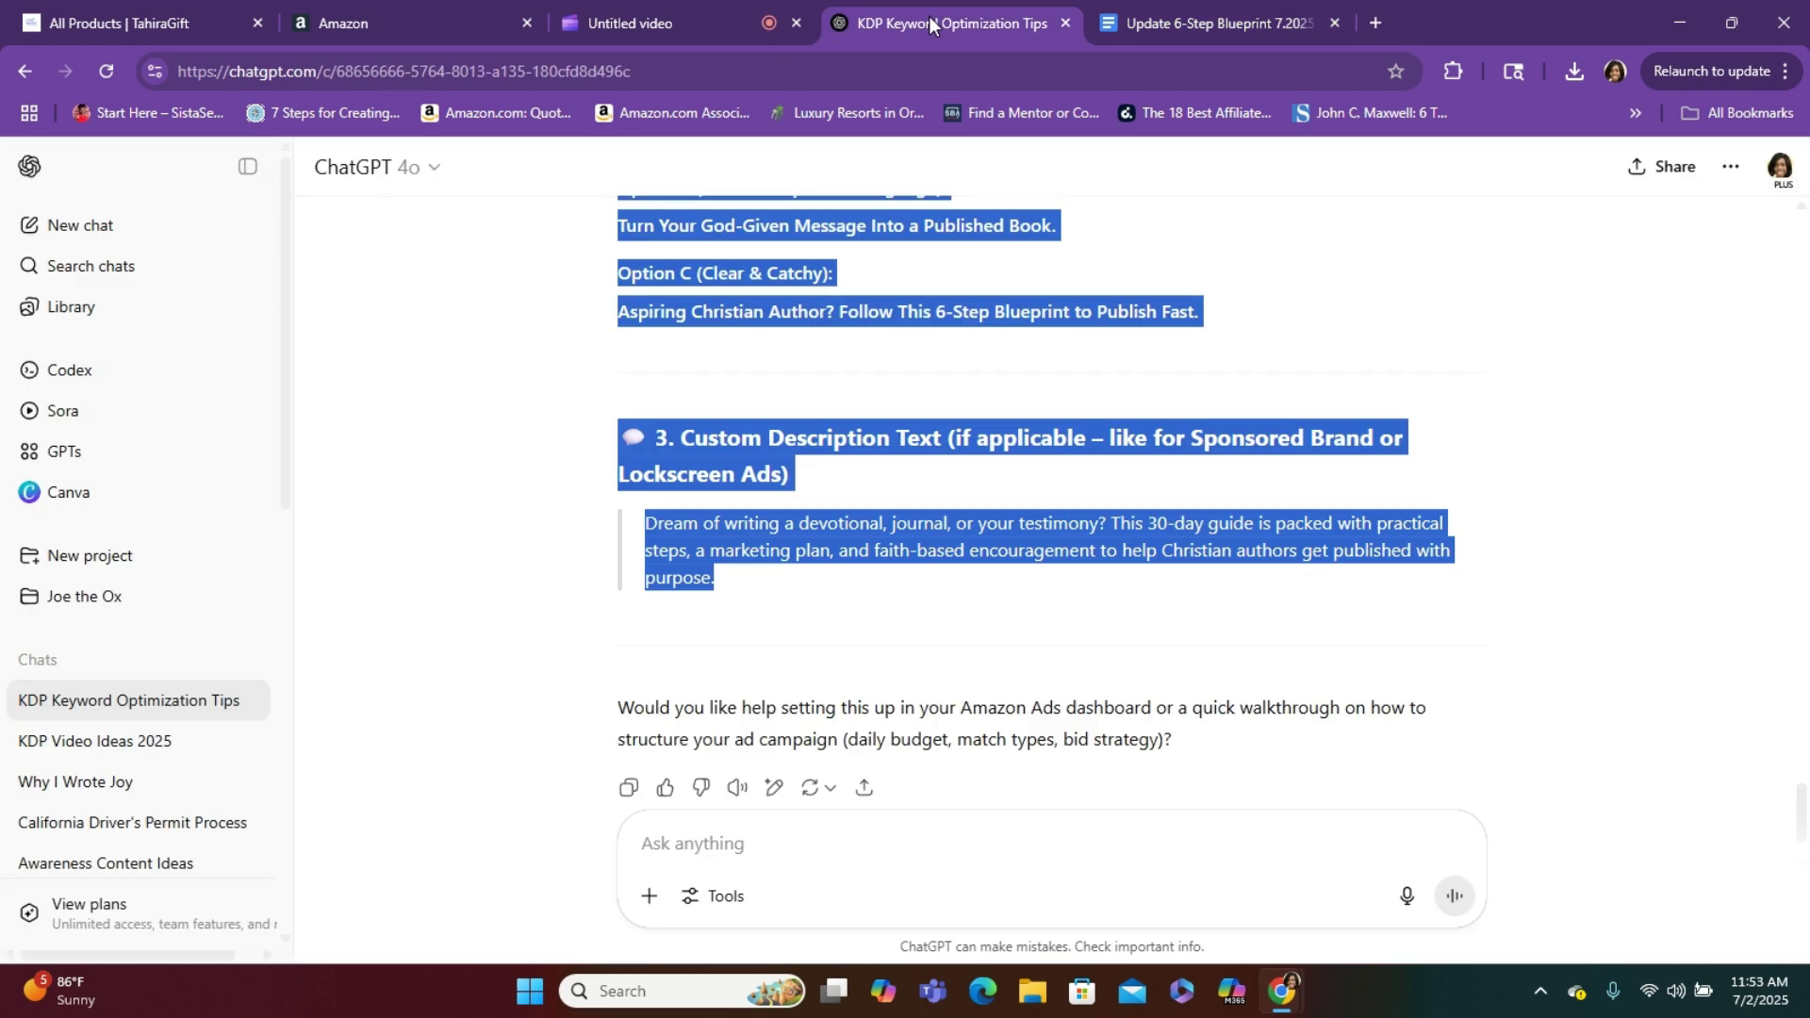
left_click(448, 1)
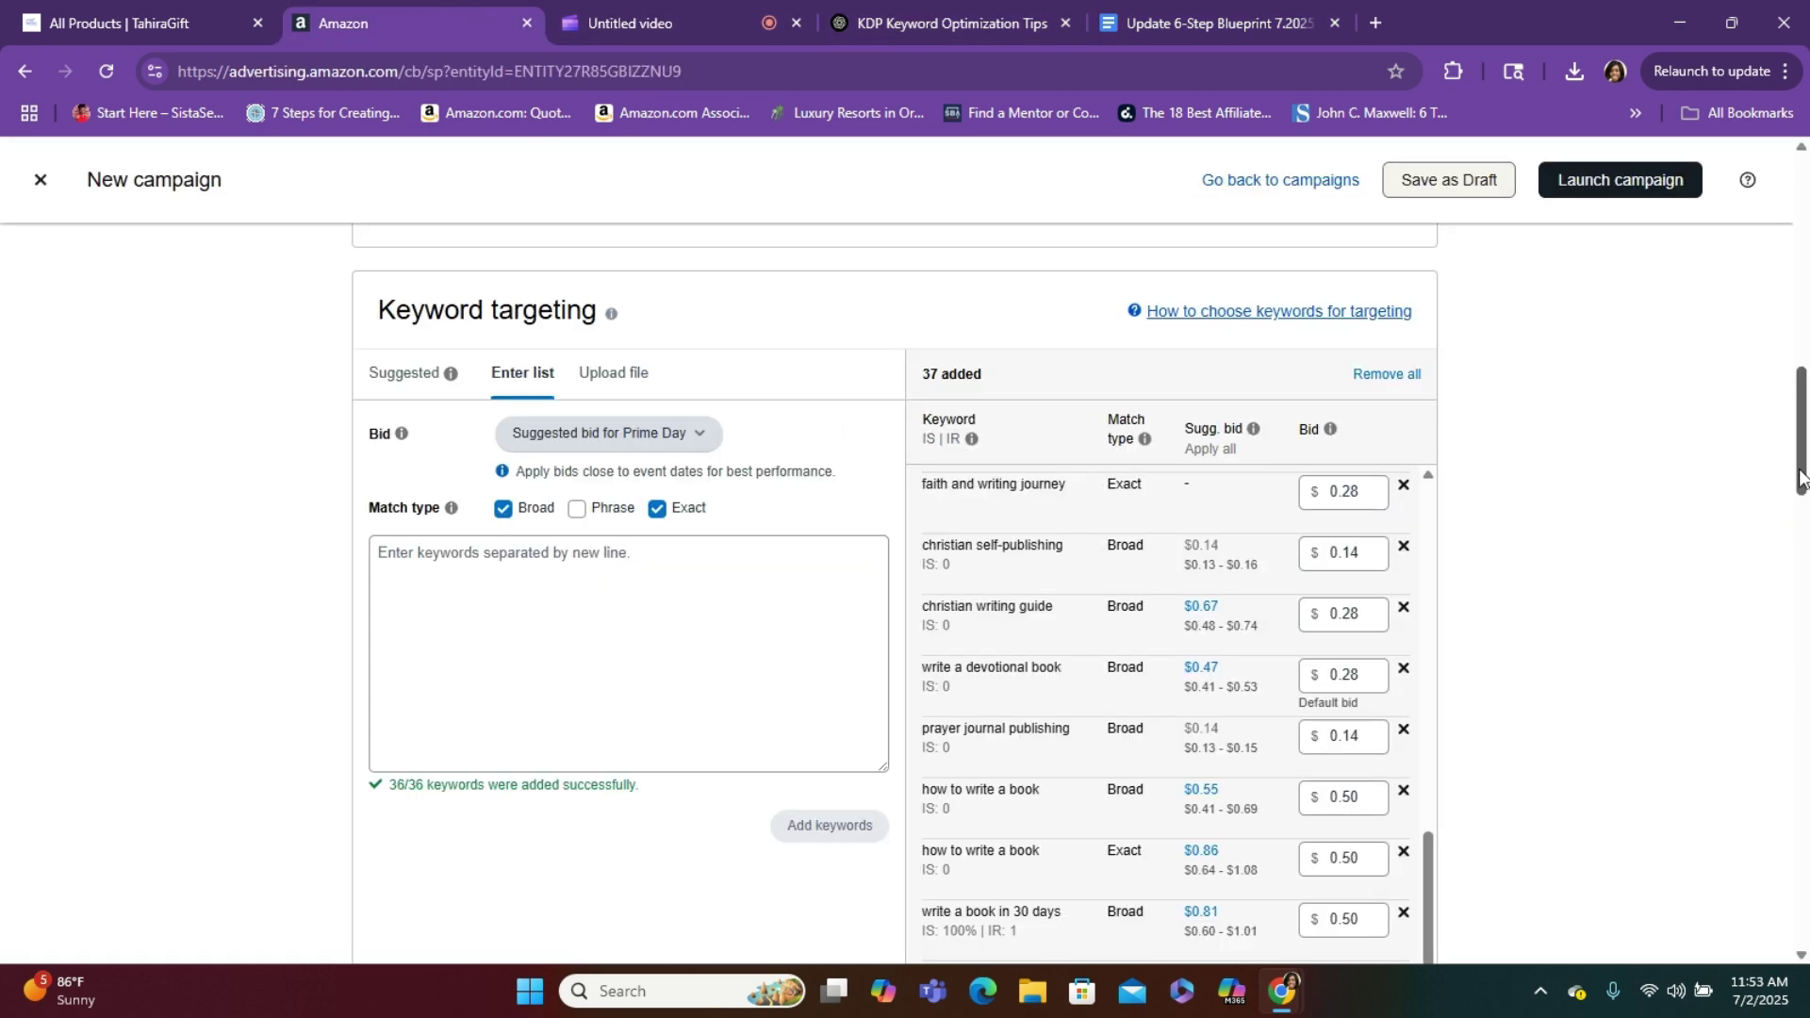
left_click_drag(1802, 471, 1766, 613)
left_click(511, 579)
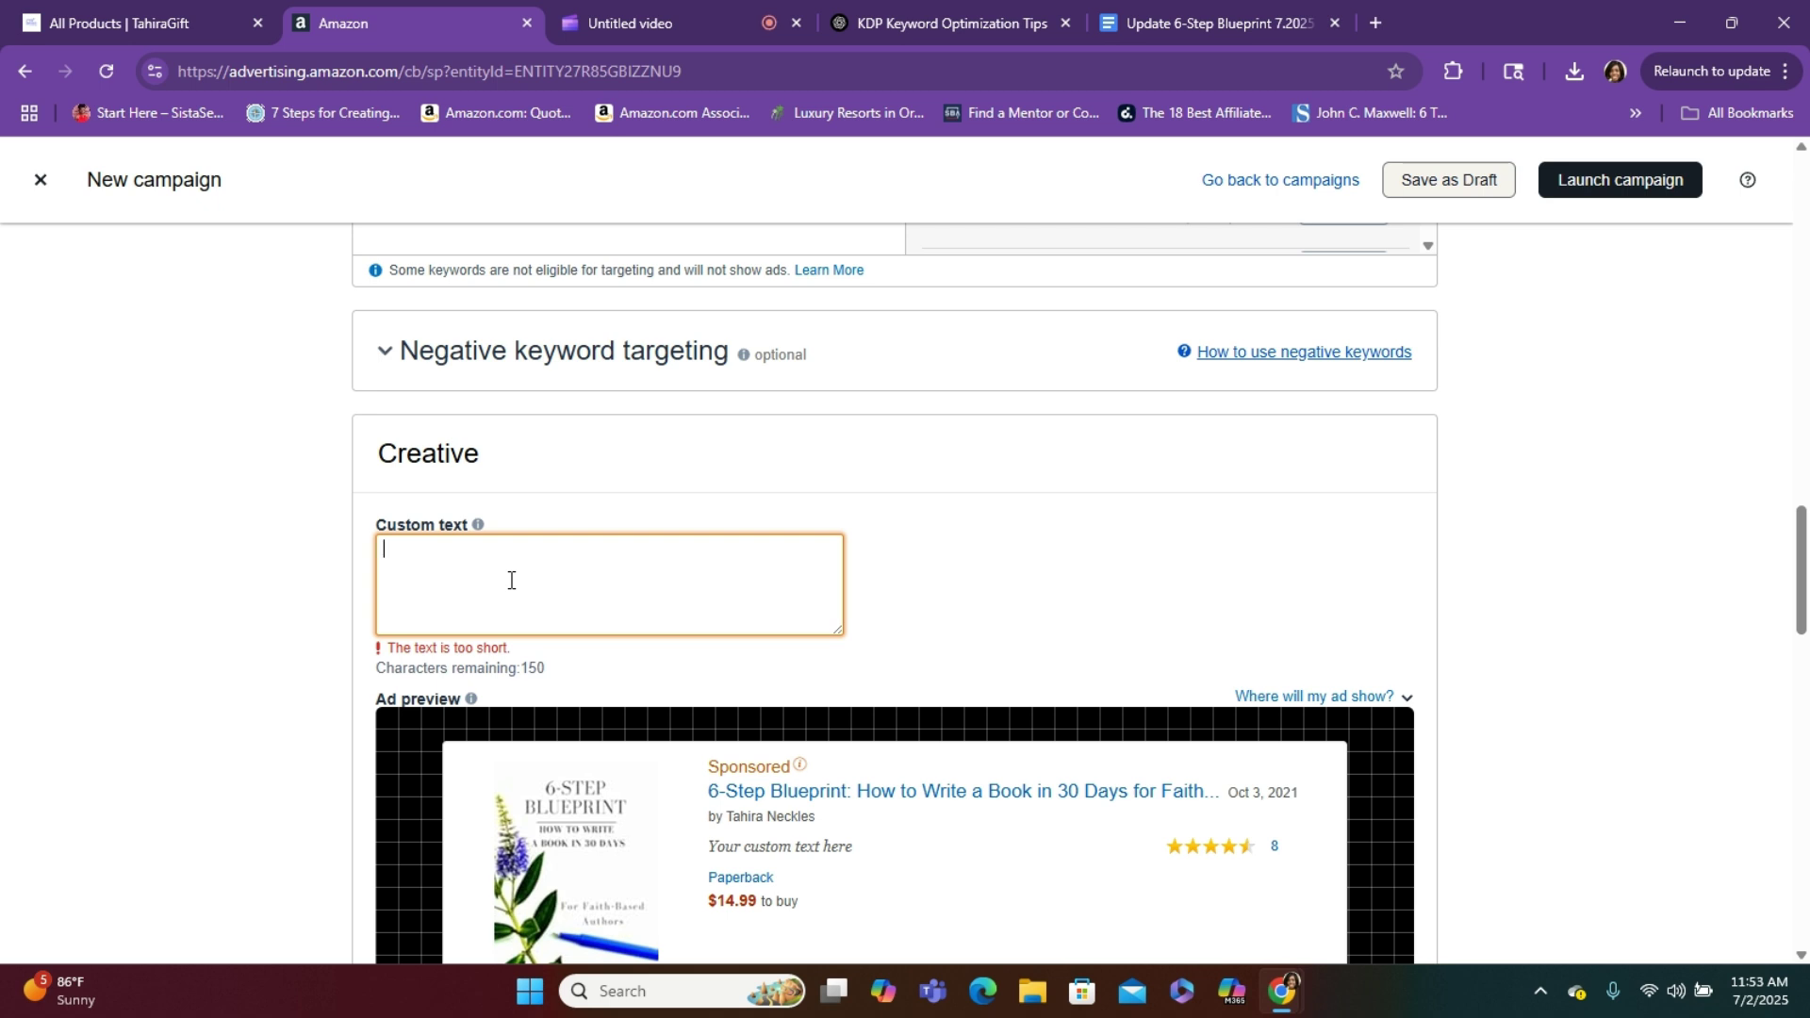
key("ctrl+v")
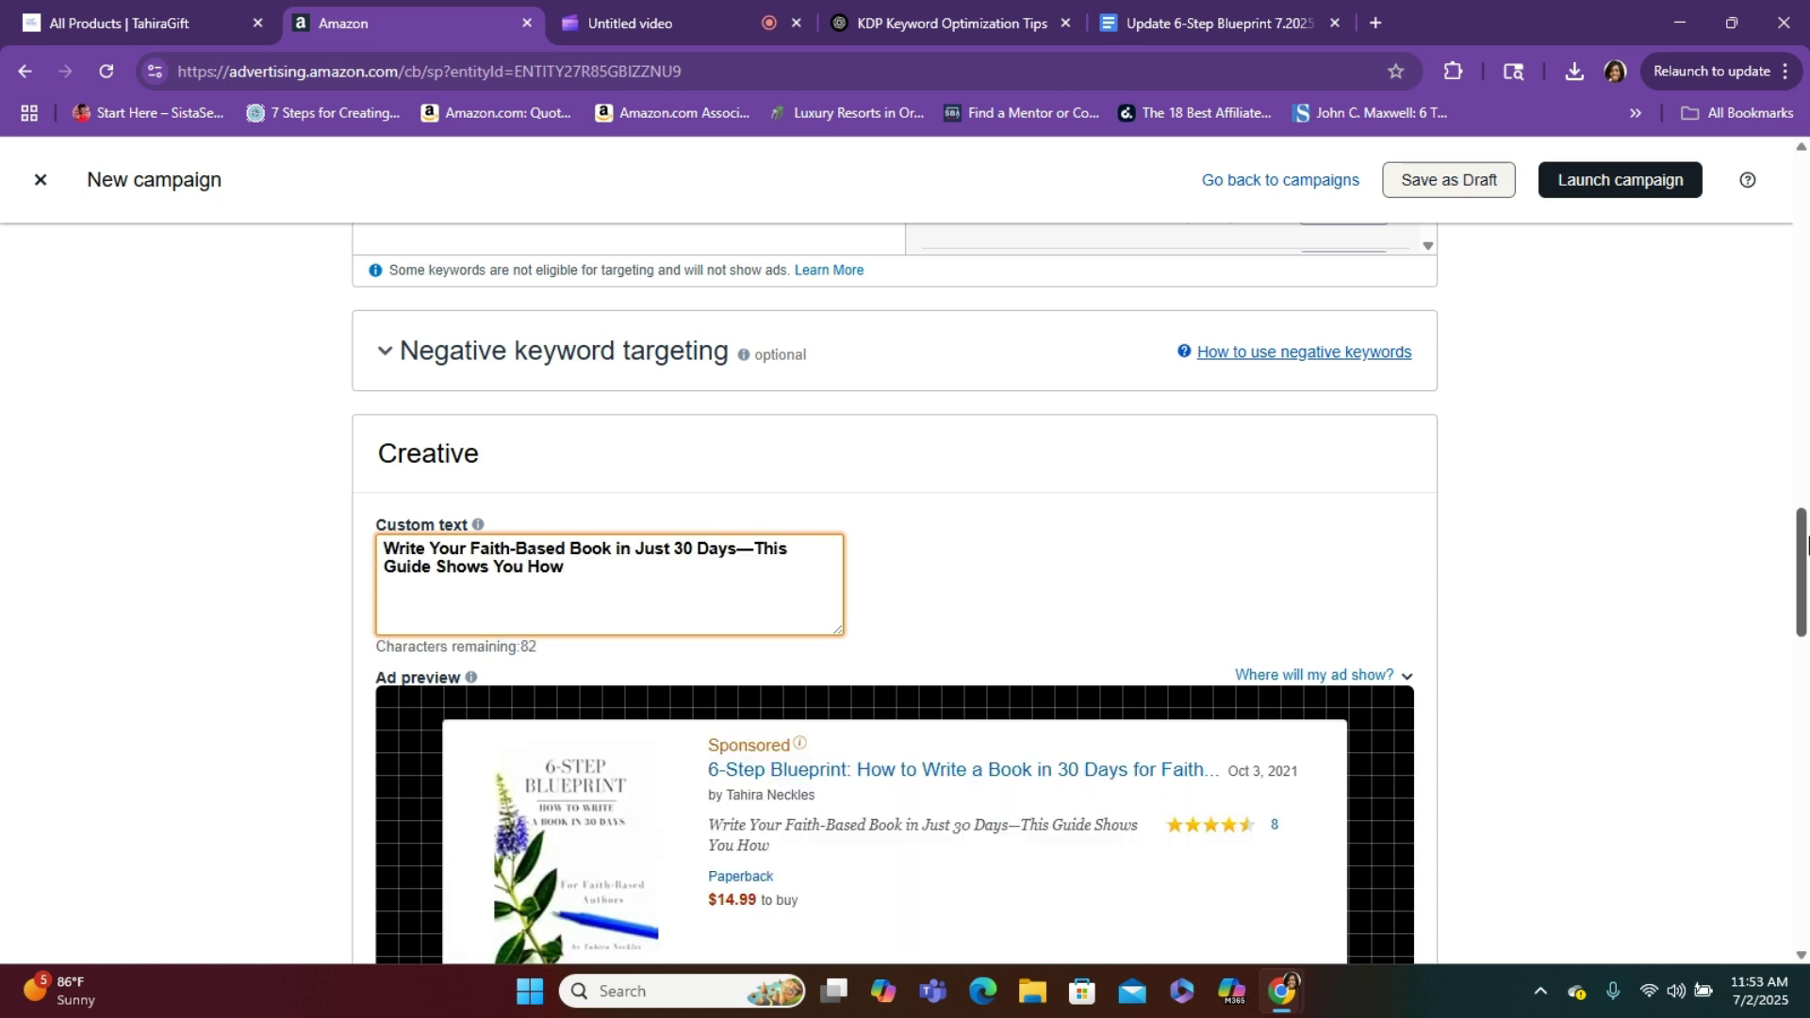
Set the campaign bidding strategy to "Dynamic bids - down only"
scroll(1800, 563, "down", 2)
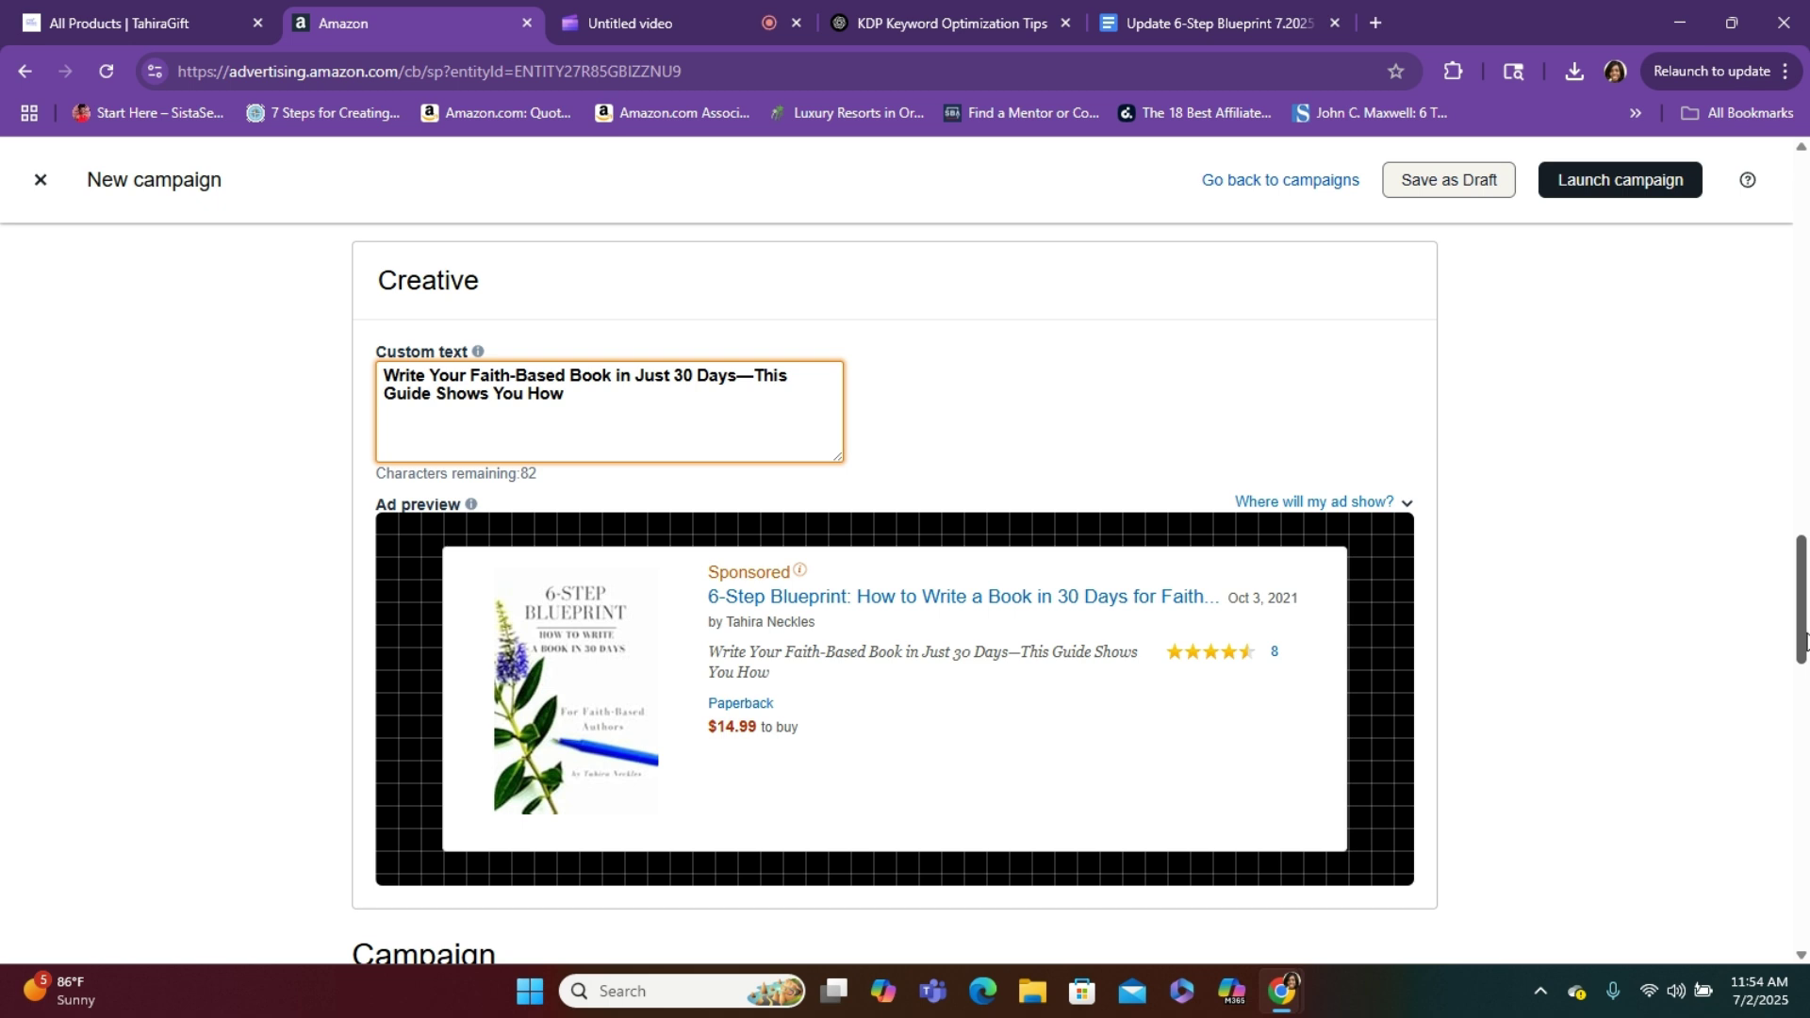
left_click_drag(1803, 639, 1801, 731)
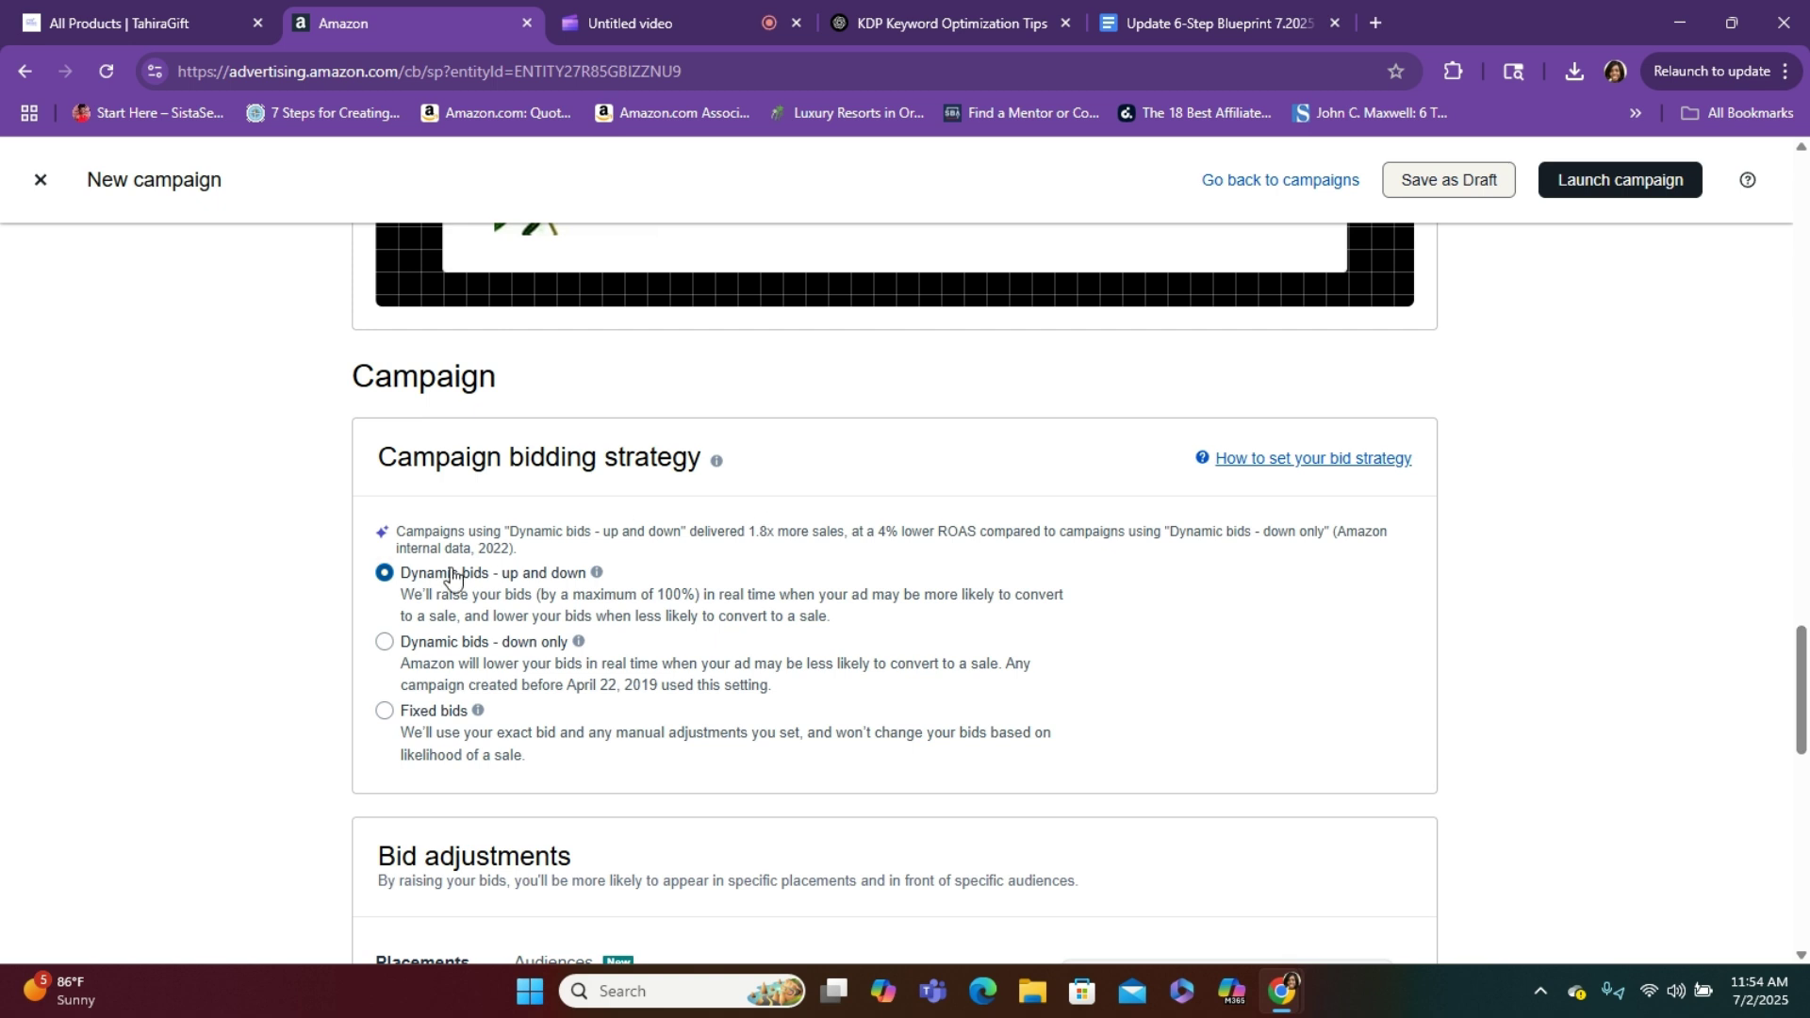
left_click(385, 643)
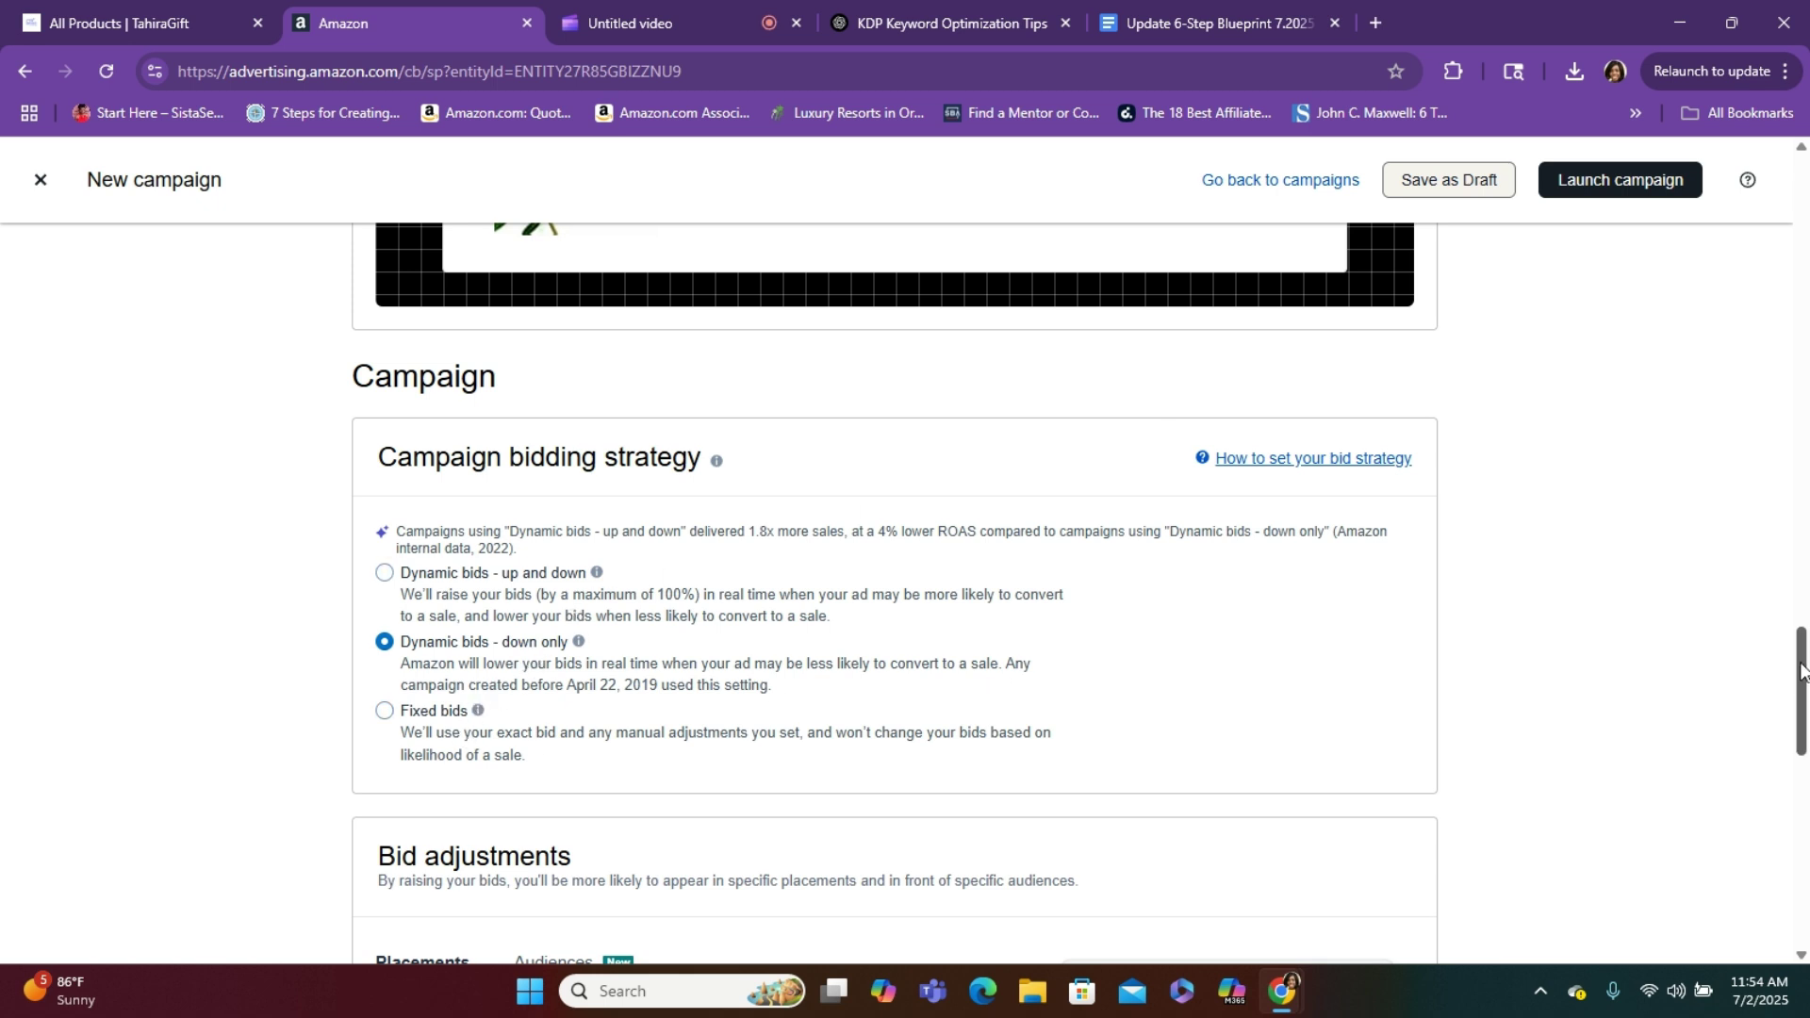
In the campaign settings, replace the word "Campaign" in the campaign name with "CHATGPTAd"
scroll(1800, 676, "down", 2)
left_click_drag(1800, 676, 1800, 834)
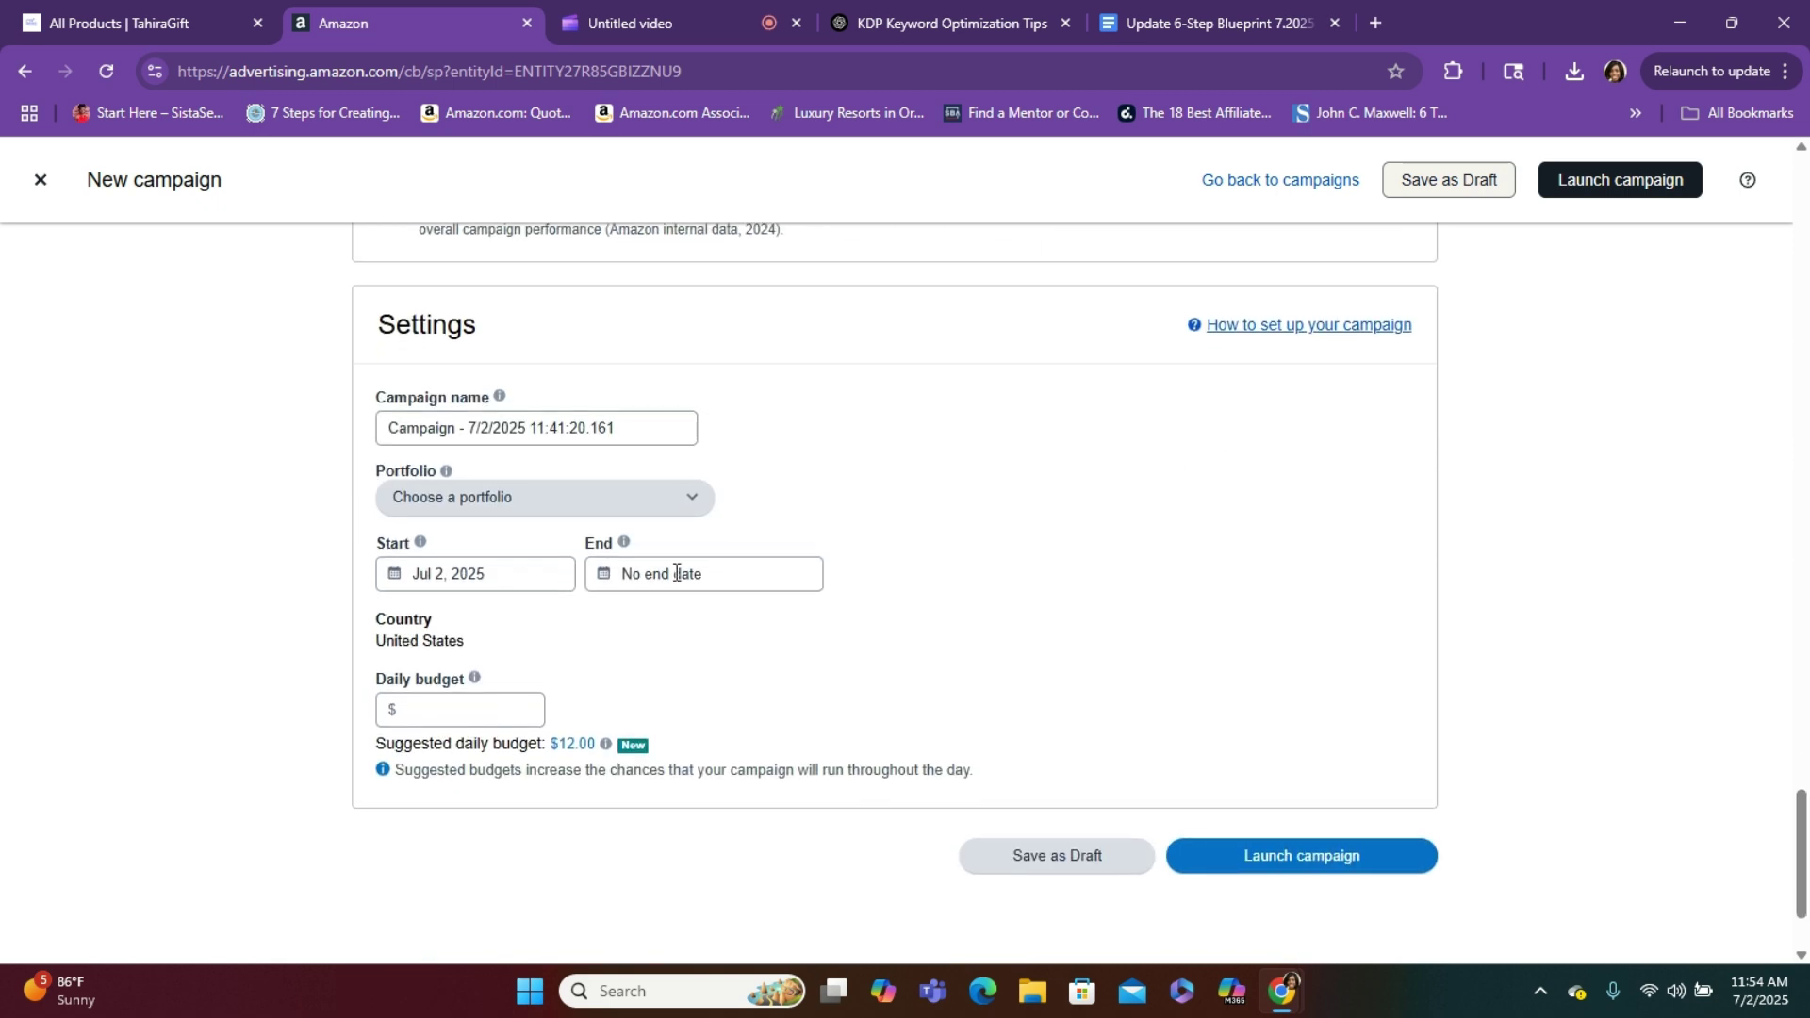
left_click(461, 426)
key("BackSpace")
key("BackSpace")
key("BackSpace")
key("BackSpace")
key("BackSpace")
key("BackSpace")
key("BackSpace")
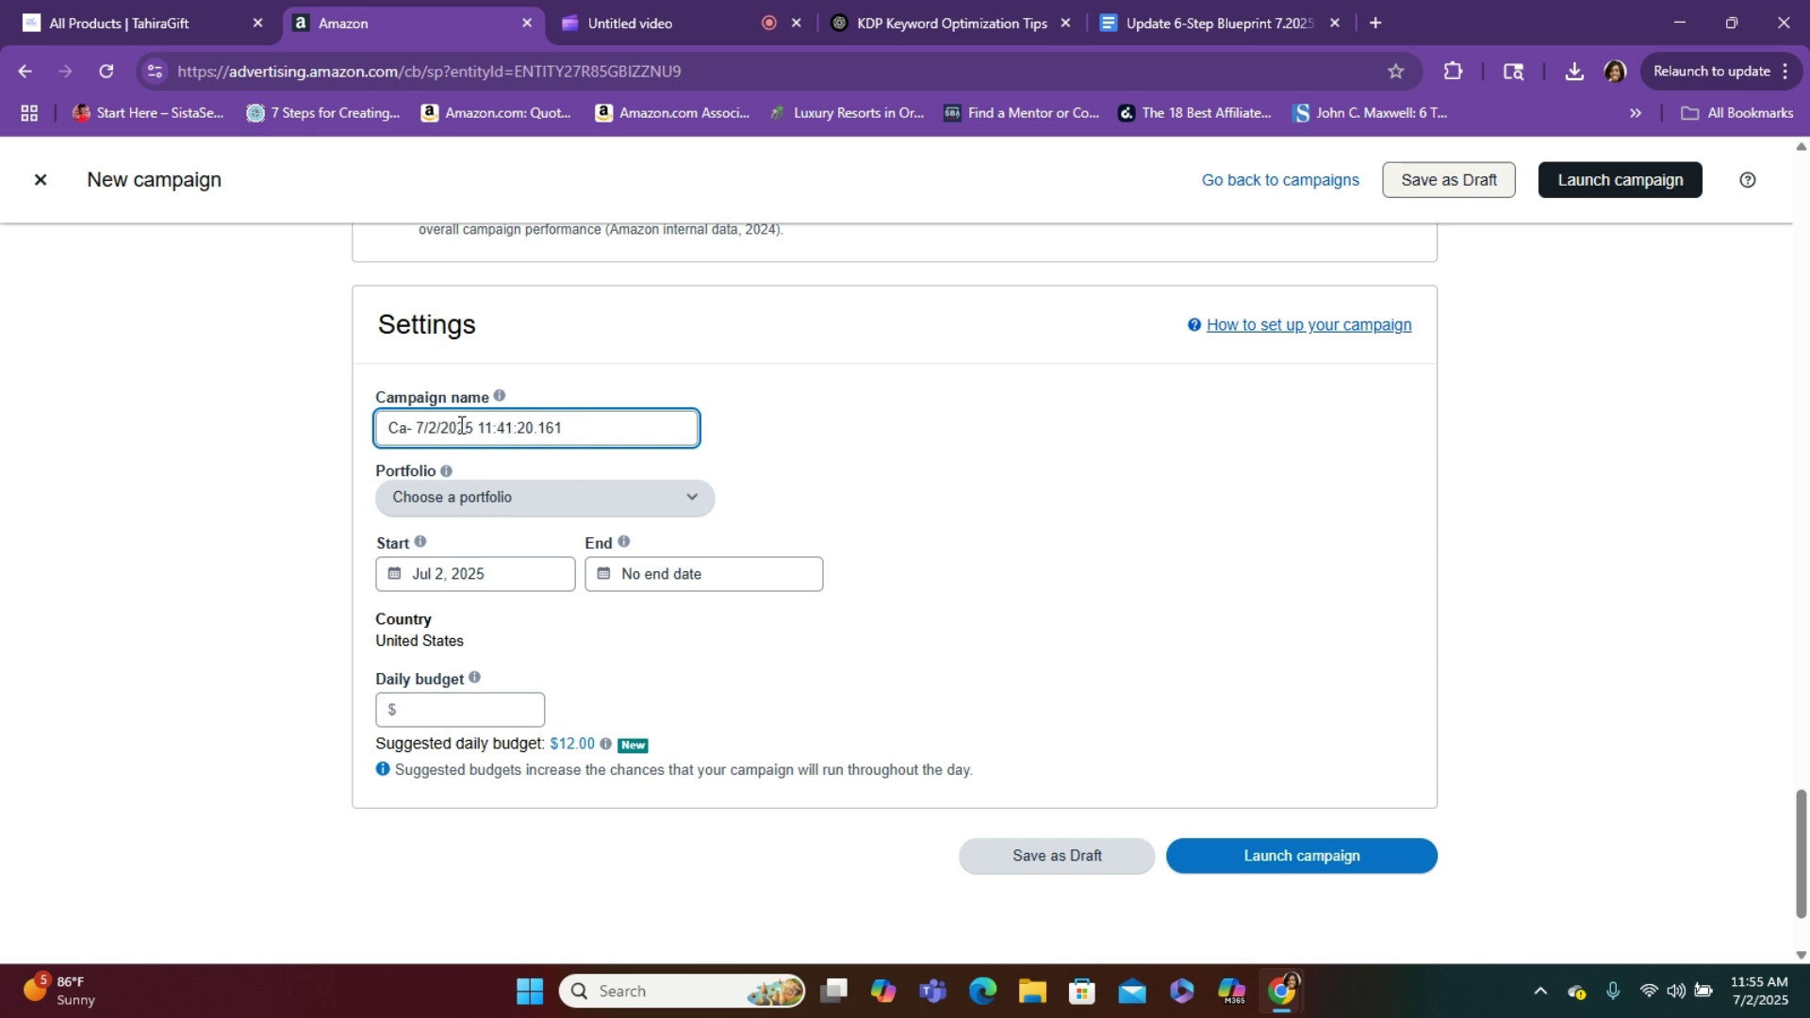
type("ustom")
key("BackSpace")
key("BackSpace")
key("BackSpace")
key("BackSpace")
key("BackSpace")
type("P")
key("BackSpace")
type("HATGPTAd")
Remove the time stamp from the end of the campaign name, leaving "CHATGPTAd- 7/2/2025"
left_click(646, 432)
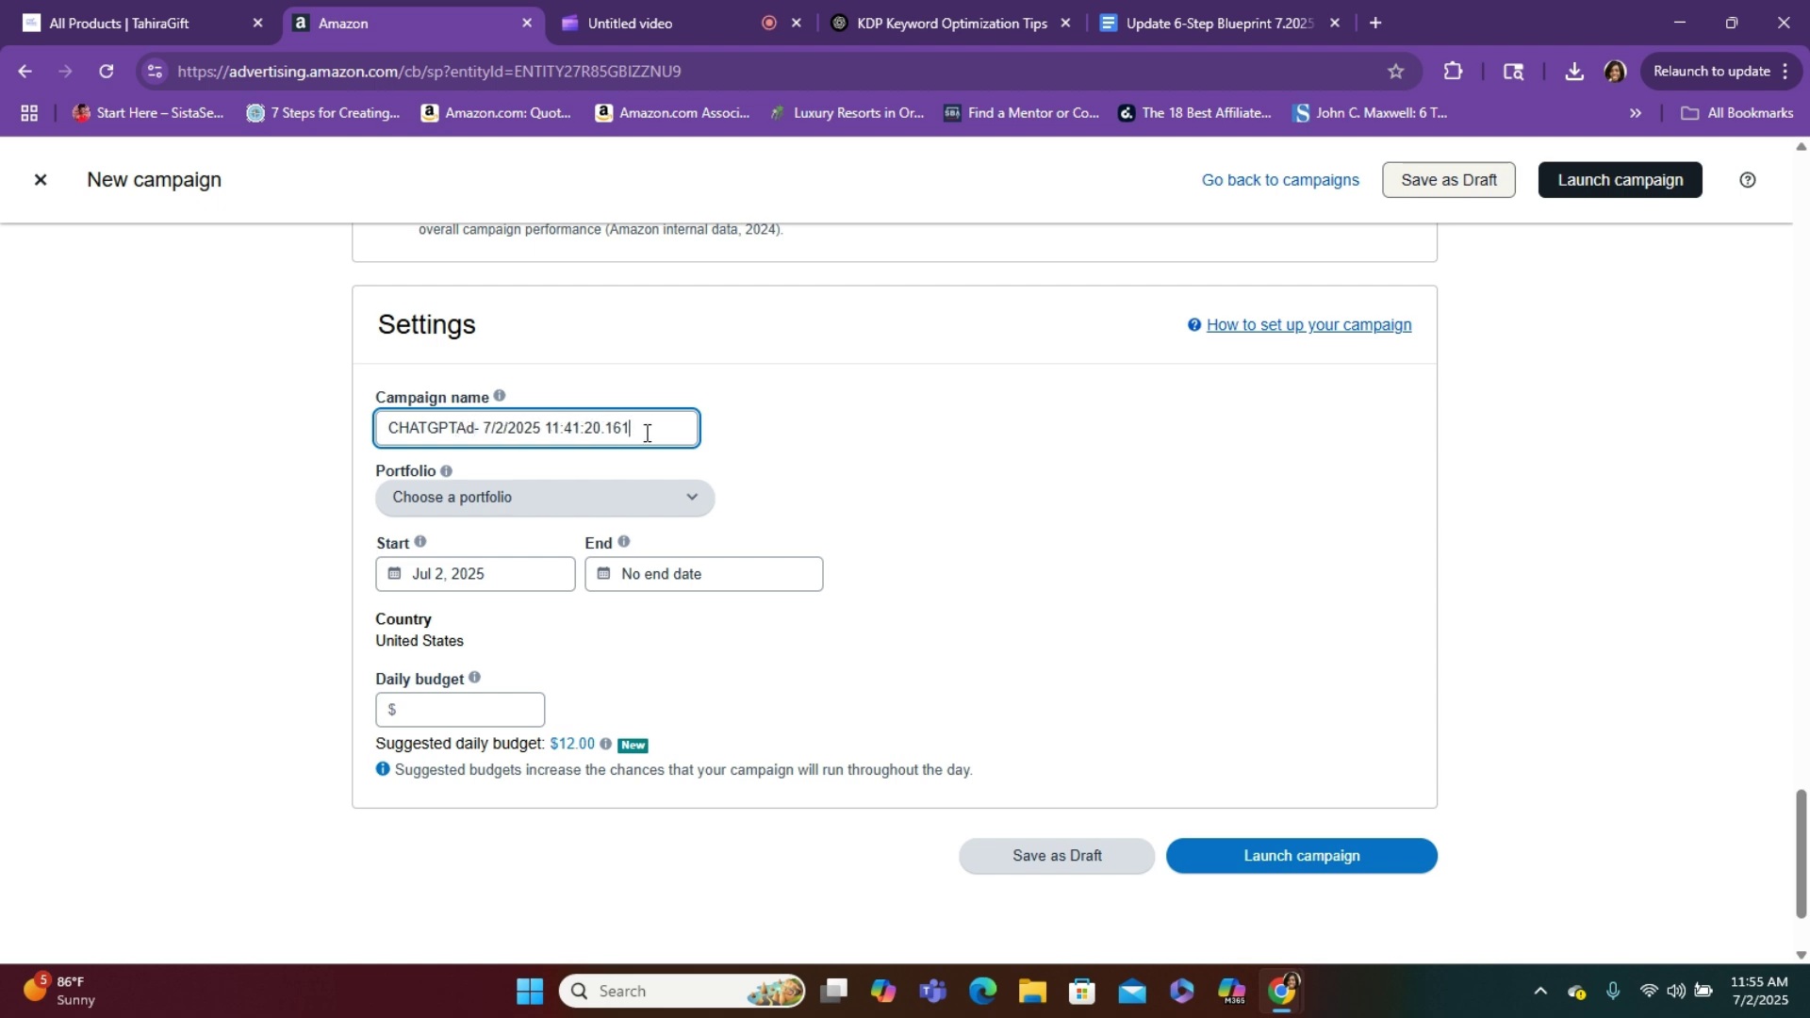
key("BackSpace")
key("BackSpace")
key("BackSpace")
key("BackSpace")
key("BackSpace")
key("BackSpace")
key("BackSpace")
key("BackSpace")
key("BackSpace")
key("BackSpace")
key("BackSpace")
key("BackSpace")
key("BackSpace")
Set the campaign end date to Jul 31, 2025
left_click(719, 565)
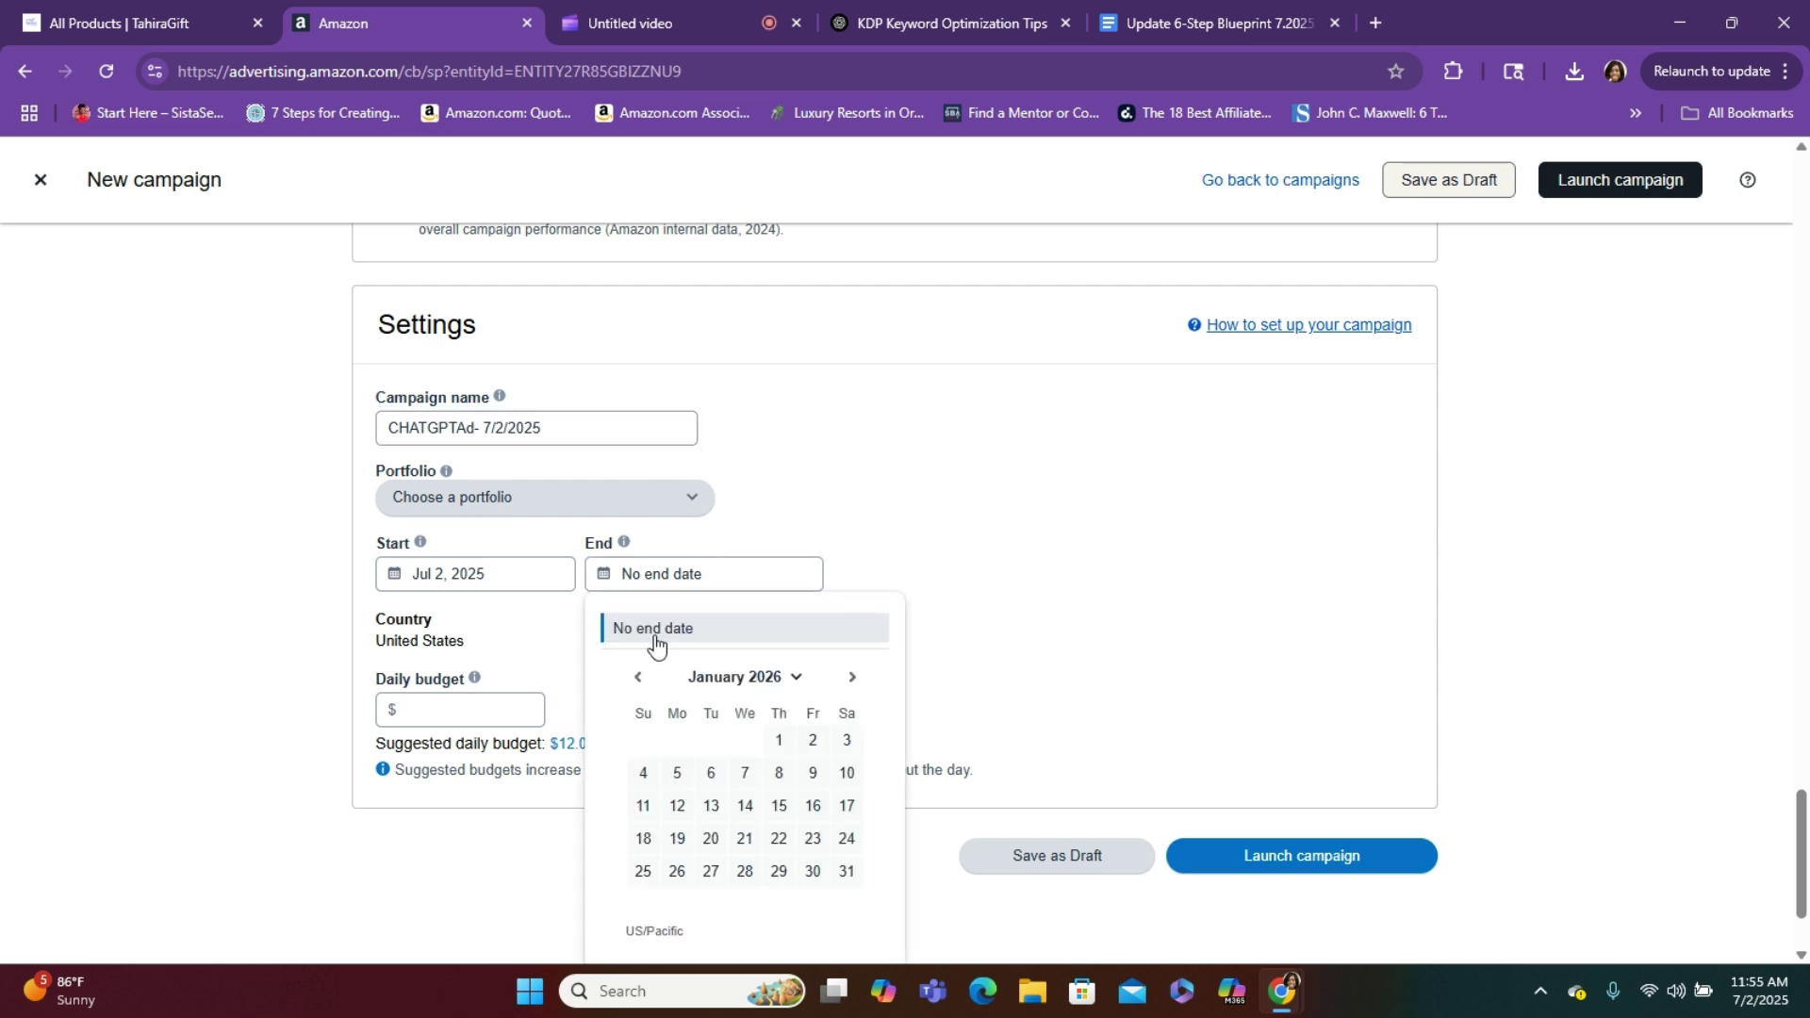
left_click(639, 679)
left_click(640, 678)
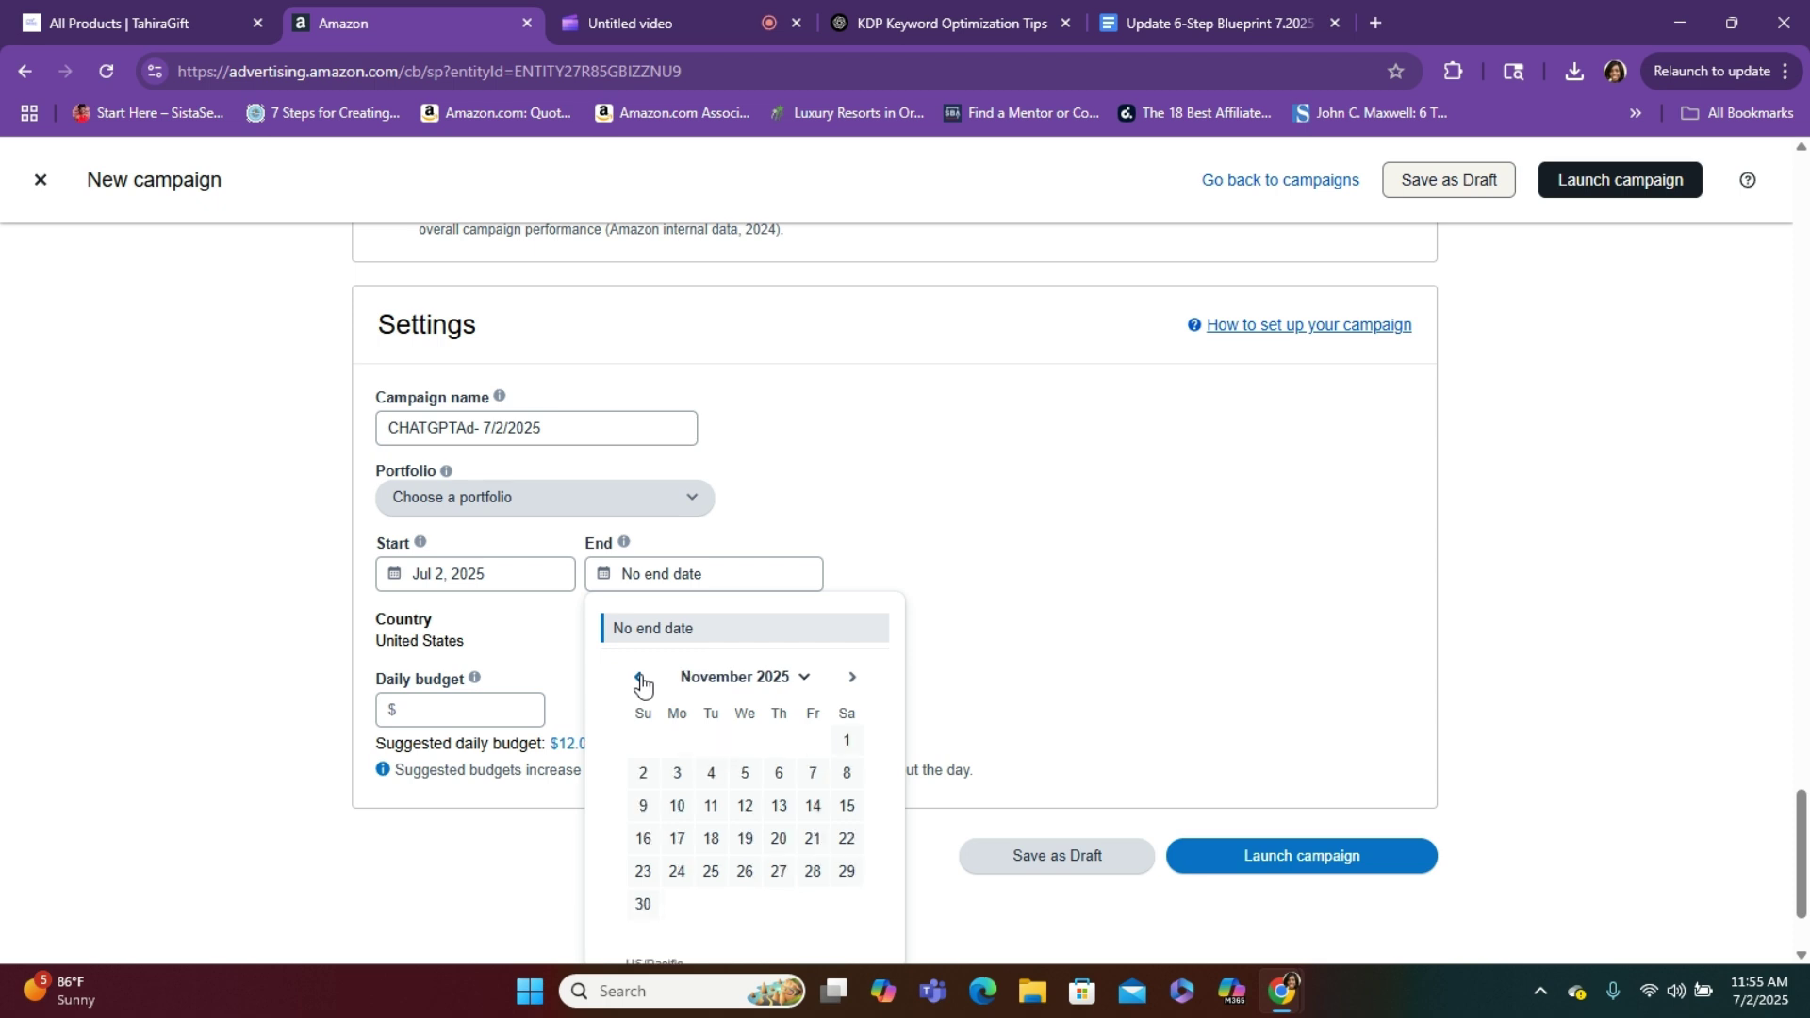
left_click(640, 678)
left_click(640, 678)
left_click(640, 678)
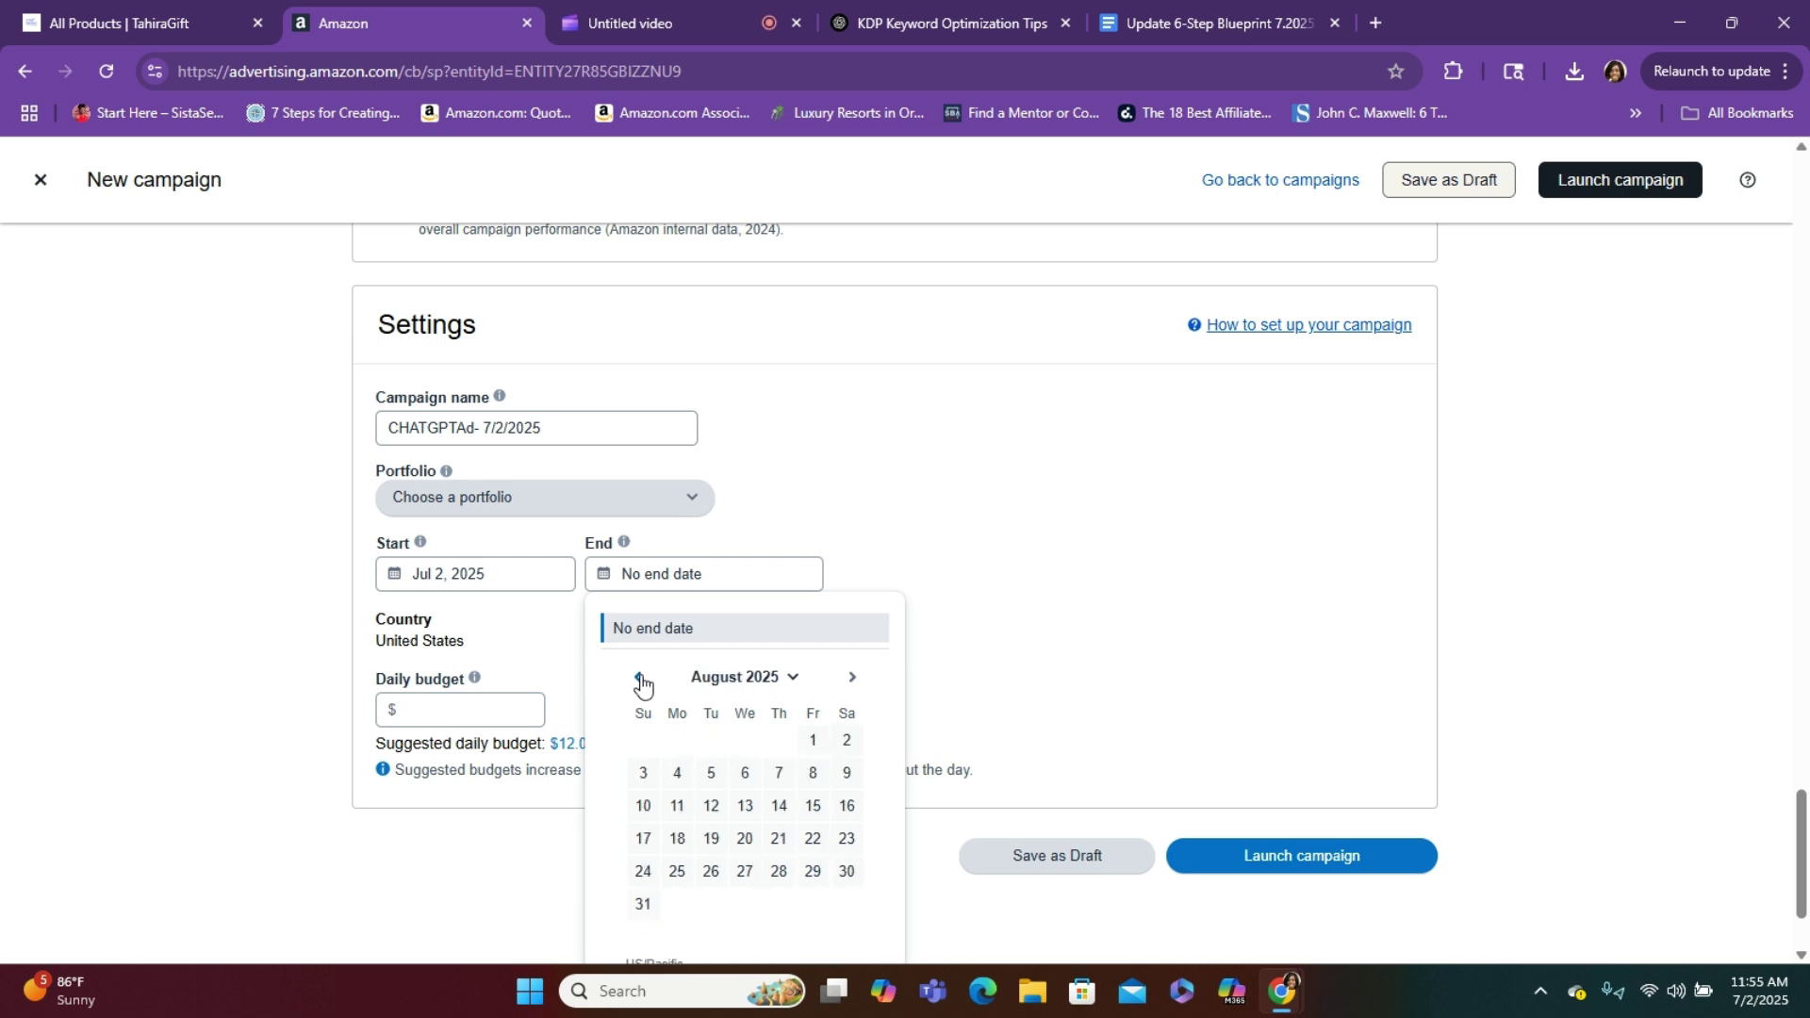
left_click(640, 678)
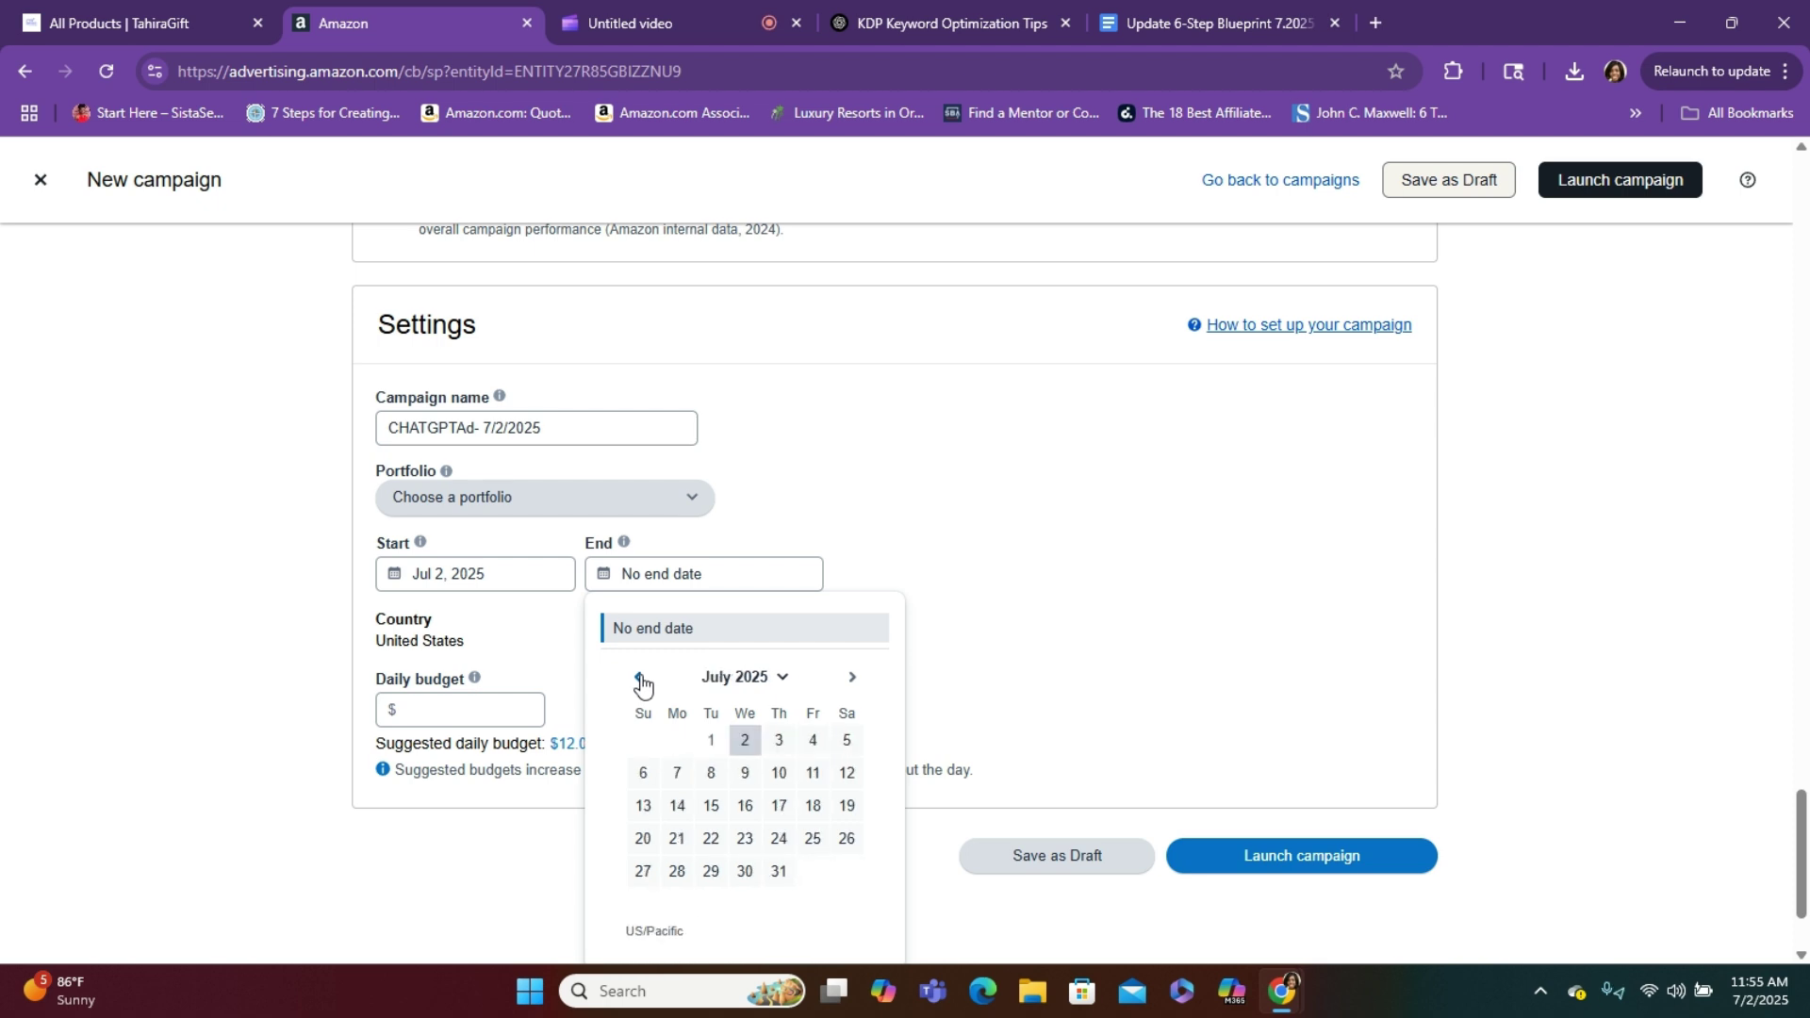
left_click(775, 873)
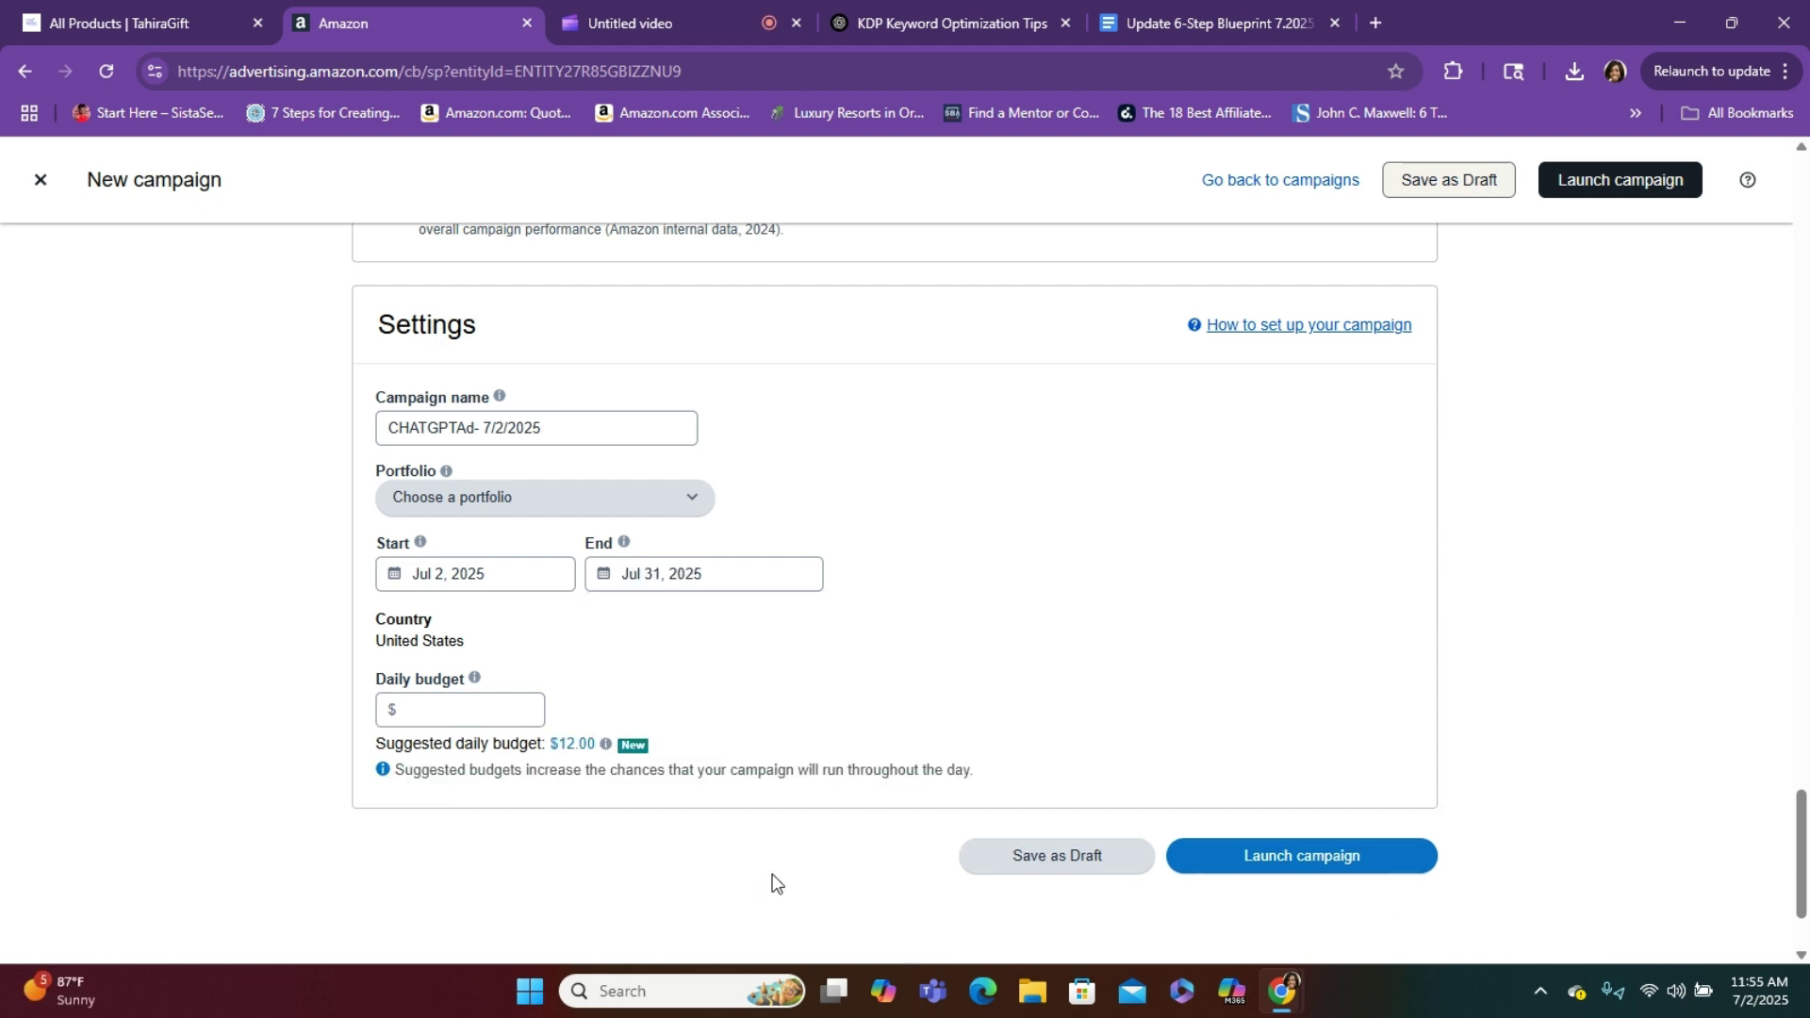
Set the daily budget to $12.00
left_click(475, 711)
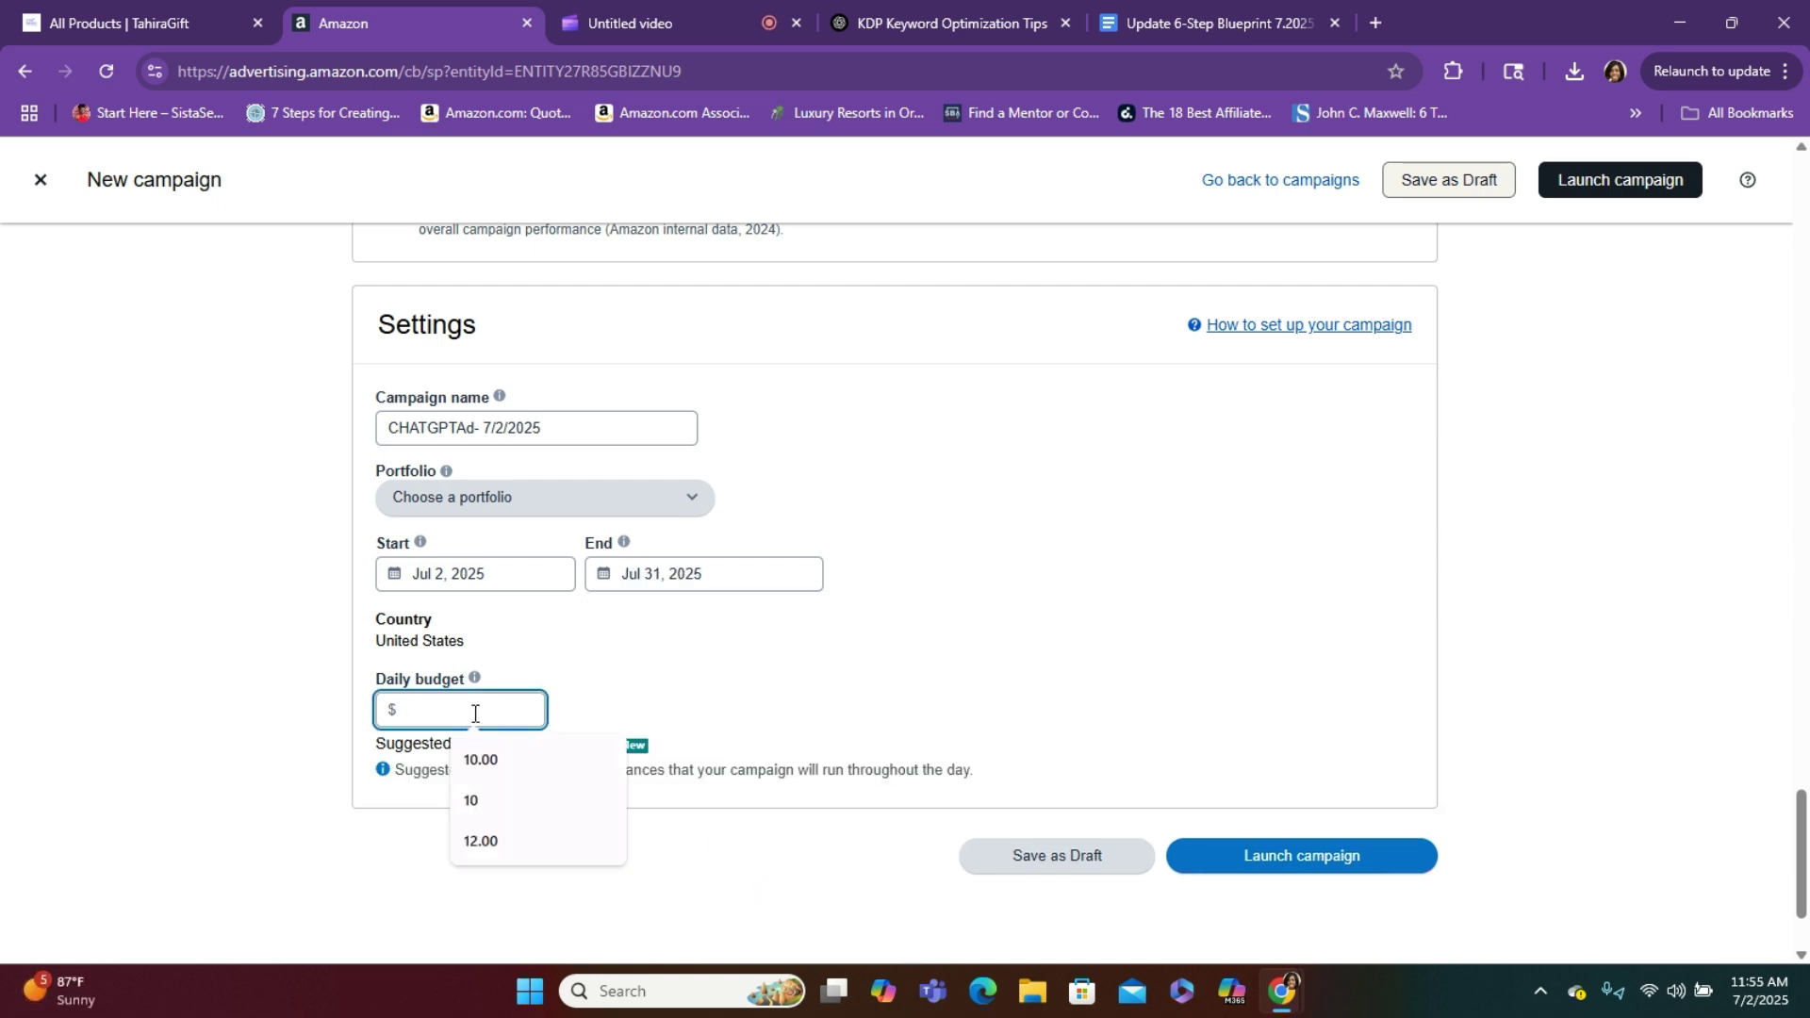
type("12")
left_click(497, 759)
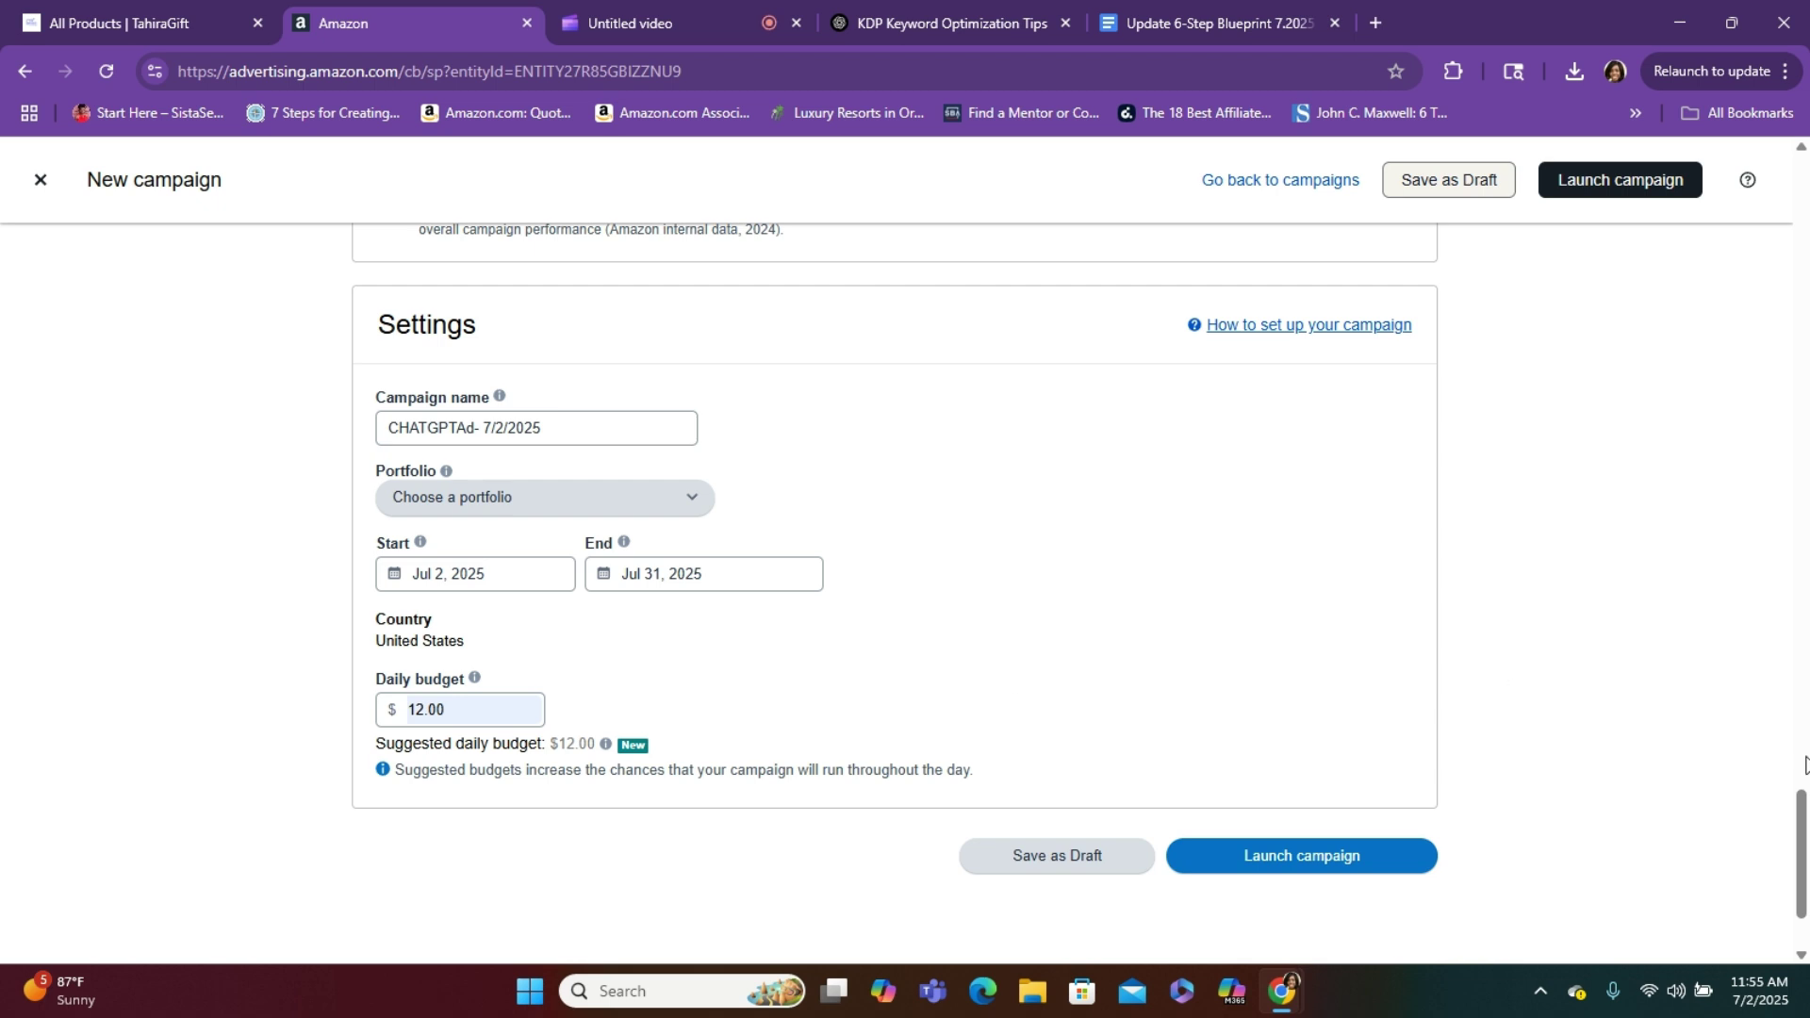
Review the campaign from its beginning, checking the ad format, products, targeting choices and keyword bids
left_click_drag(1798, 805, 1803, 148)
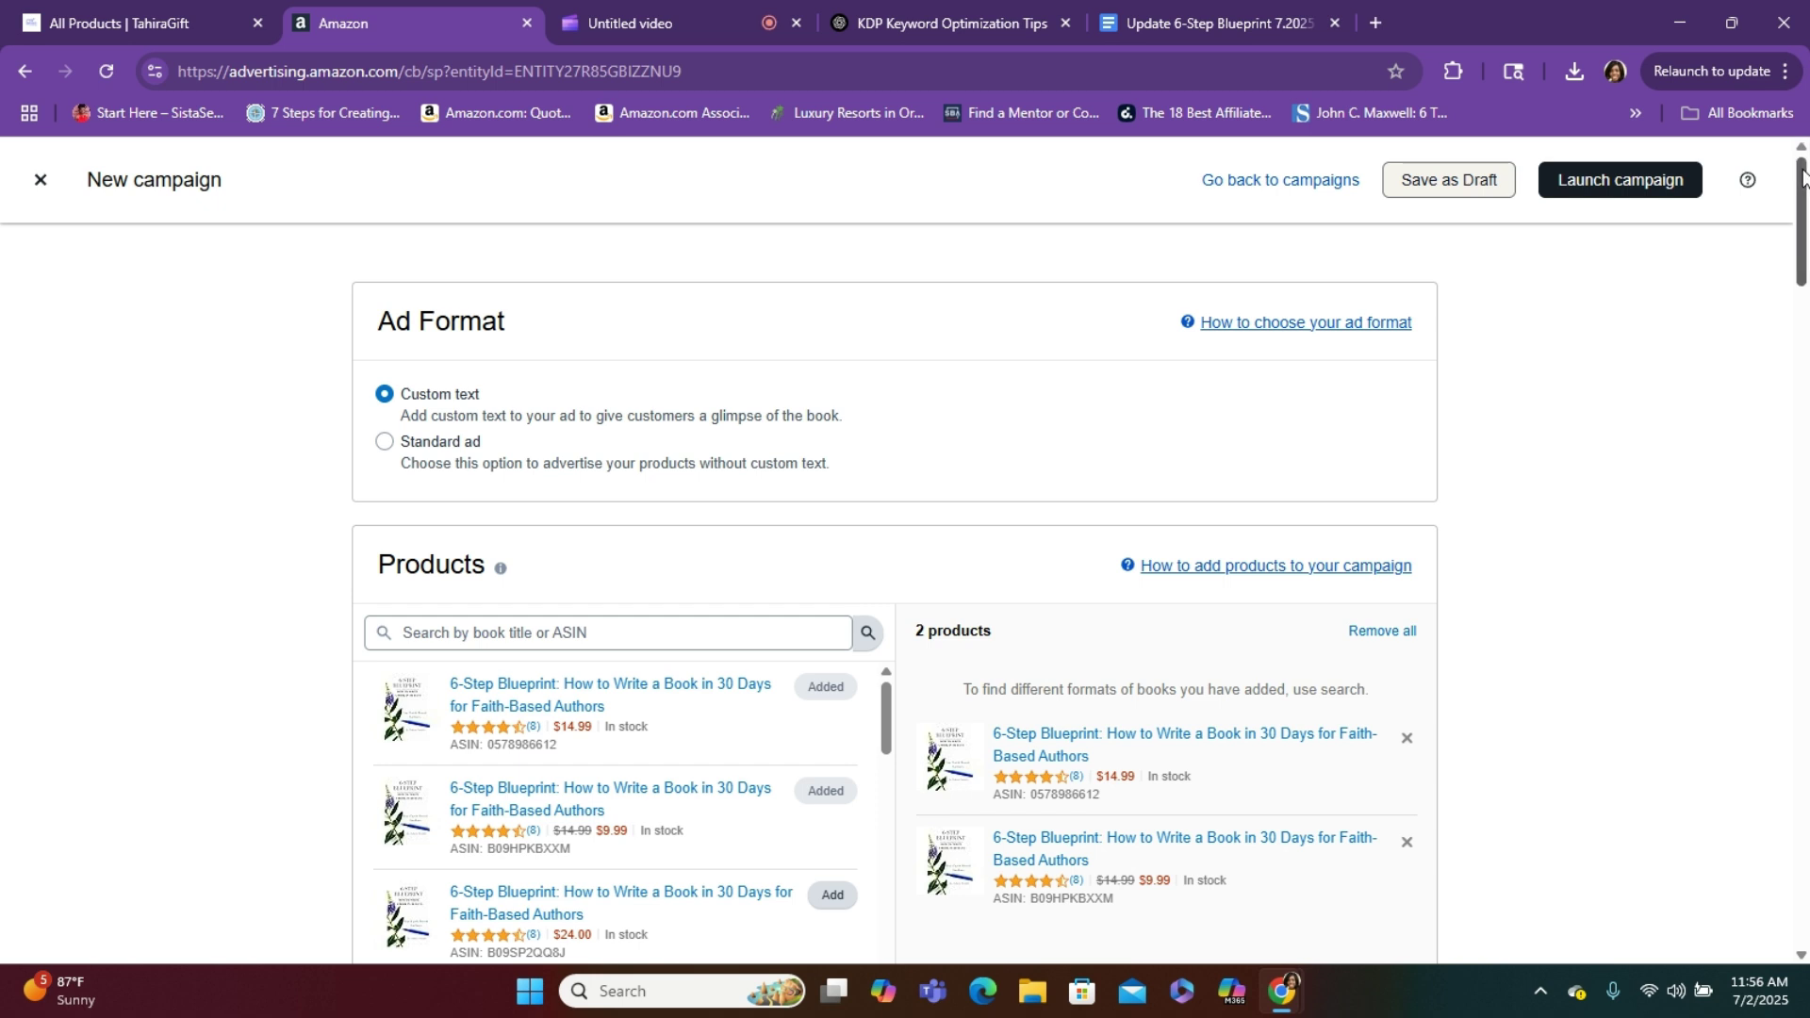
mouse_move(1801, 175)
left_mouse_down()
mouse_move(1802, 219)
mouse_move(1803, 165)
left_mouse_up()
left_click_drag(1804, 174, 1804, 203)
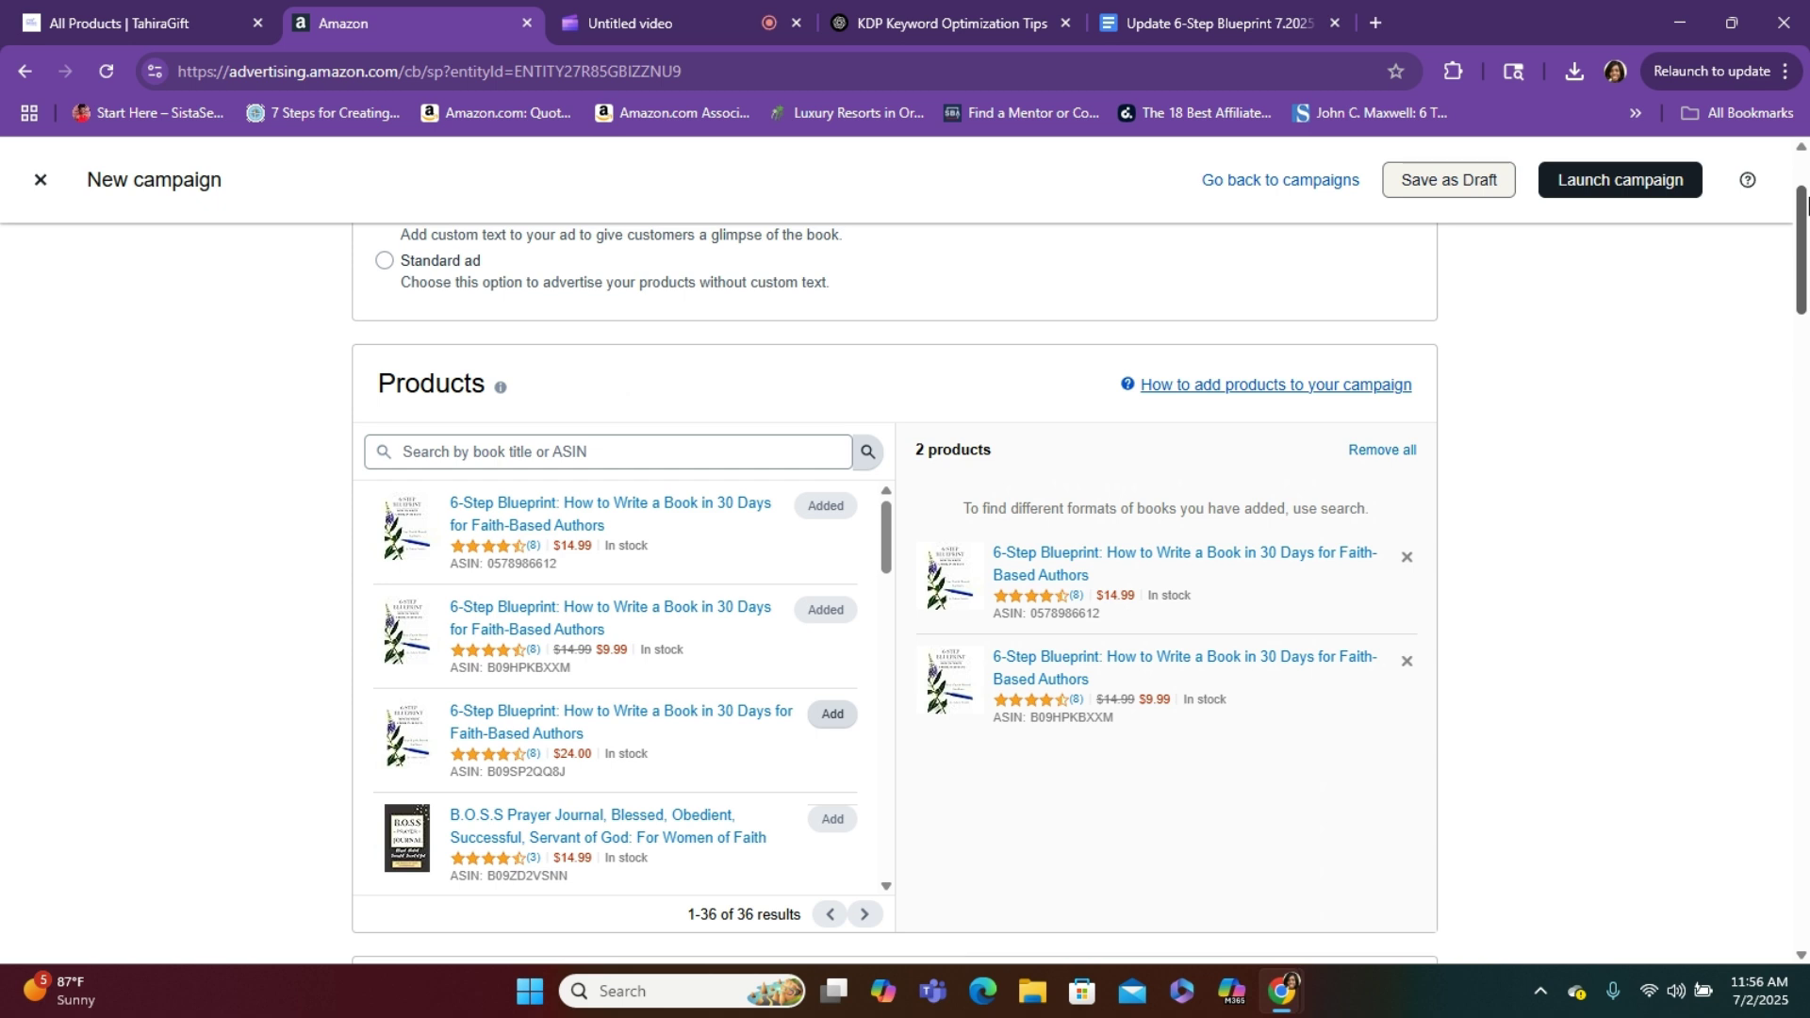
left_click_drag(1804, 203, 1804, 288)
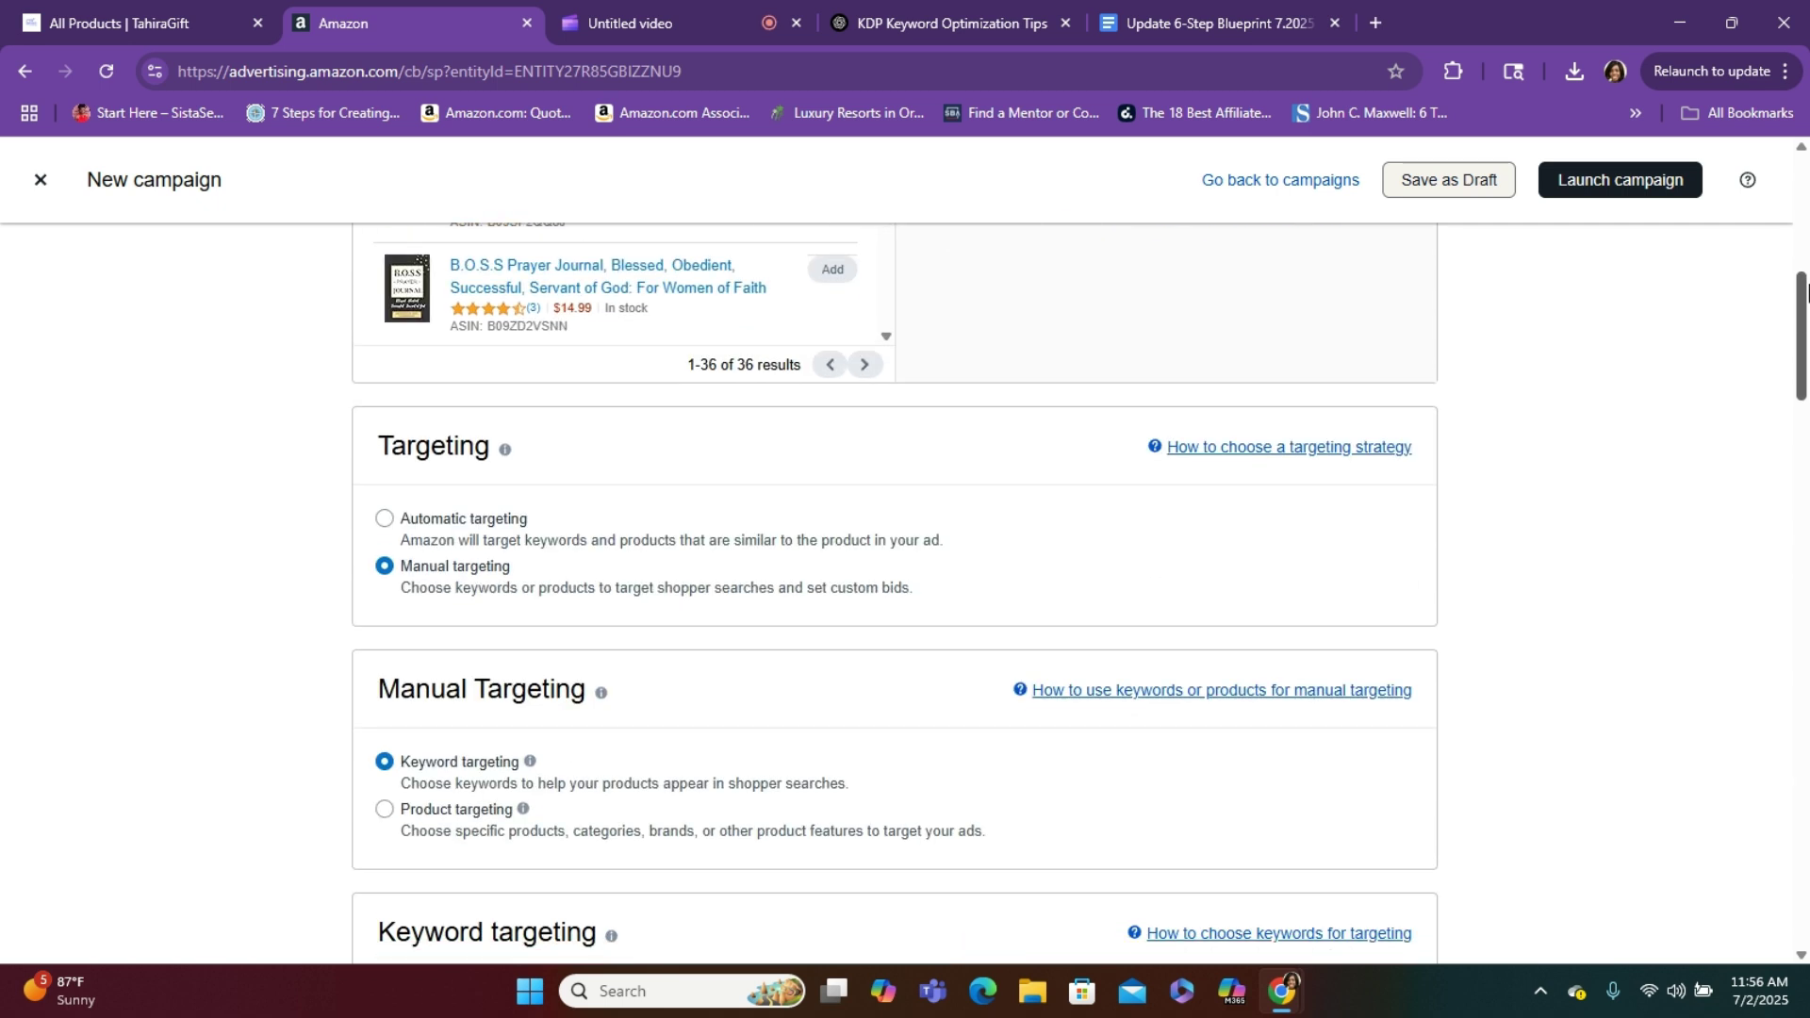
left_click_drag(1803, 290, 1804, 380)
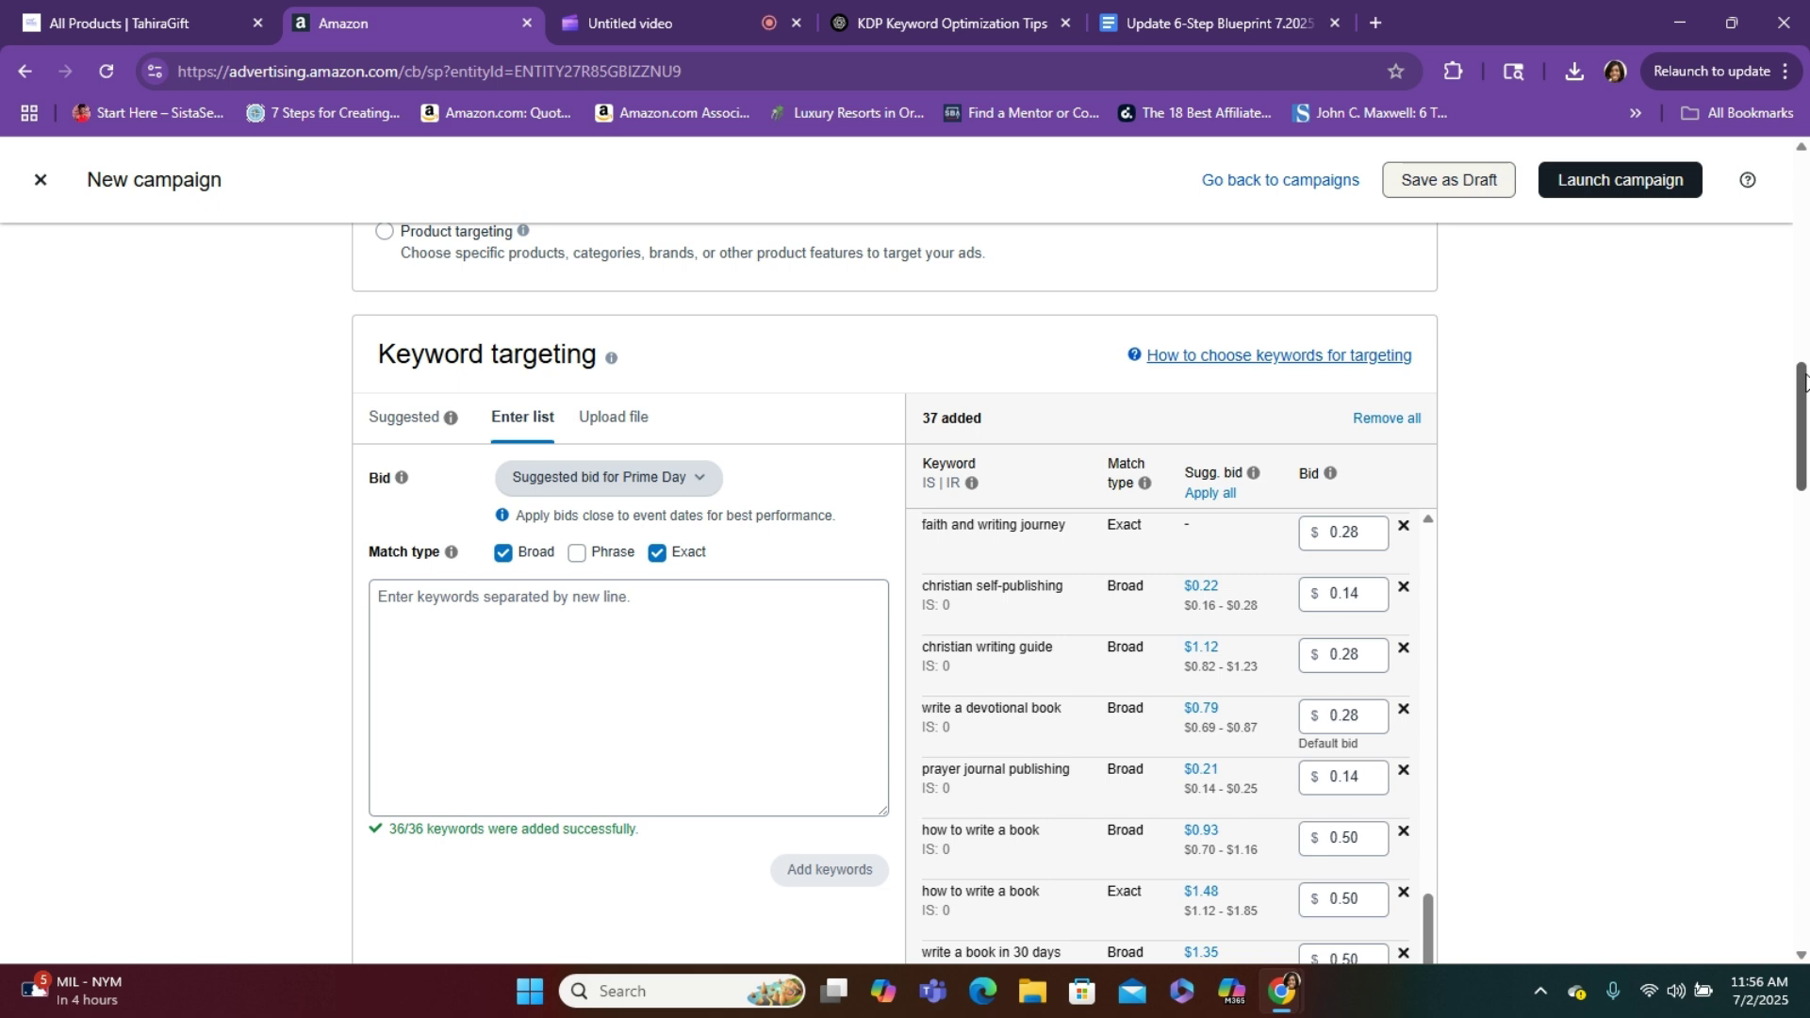
left_click_drag(1803, 379, 1803, 408)
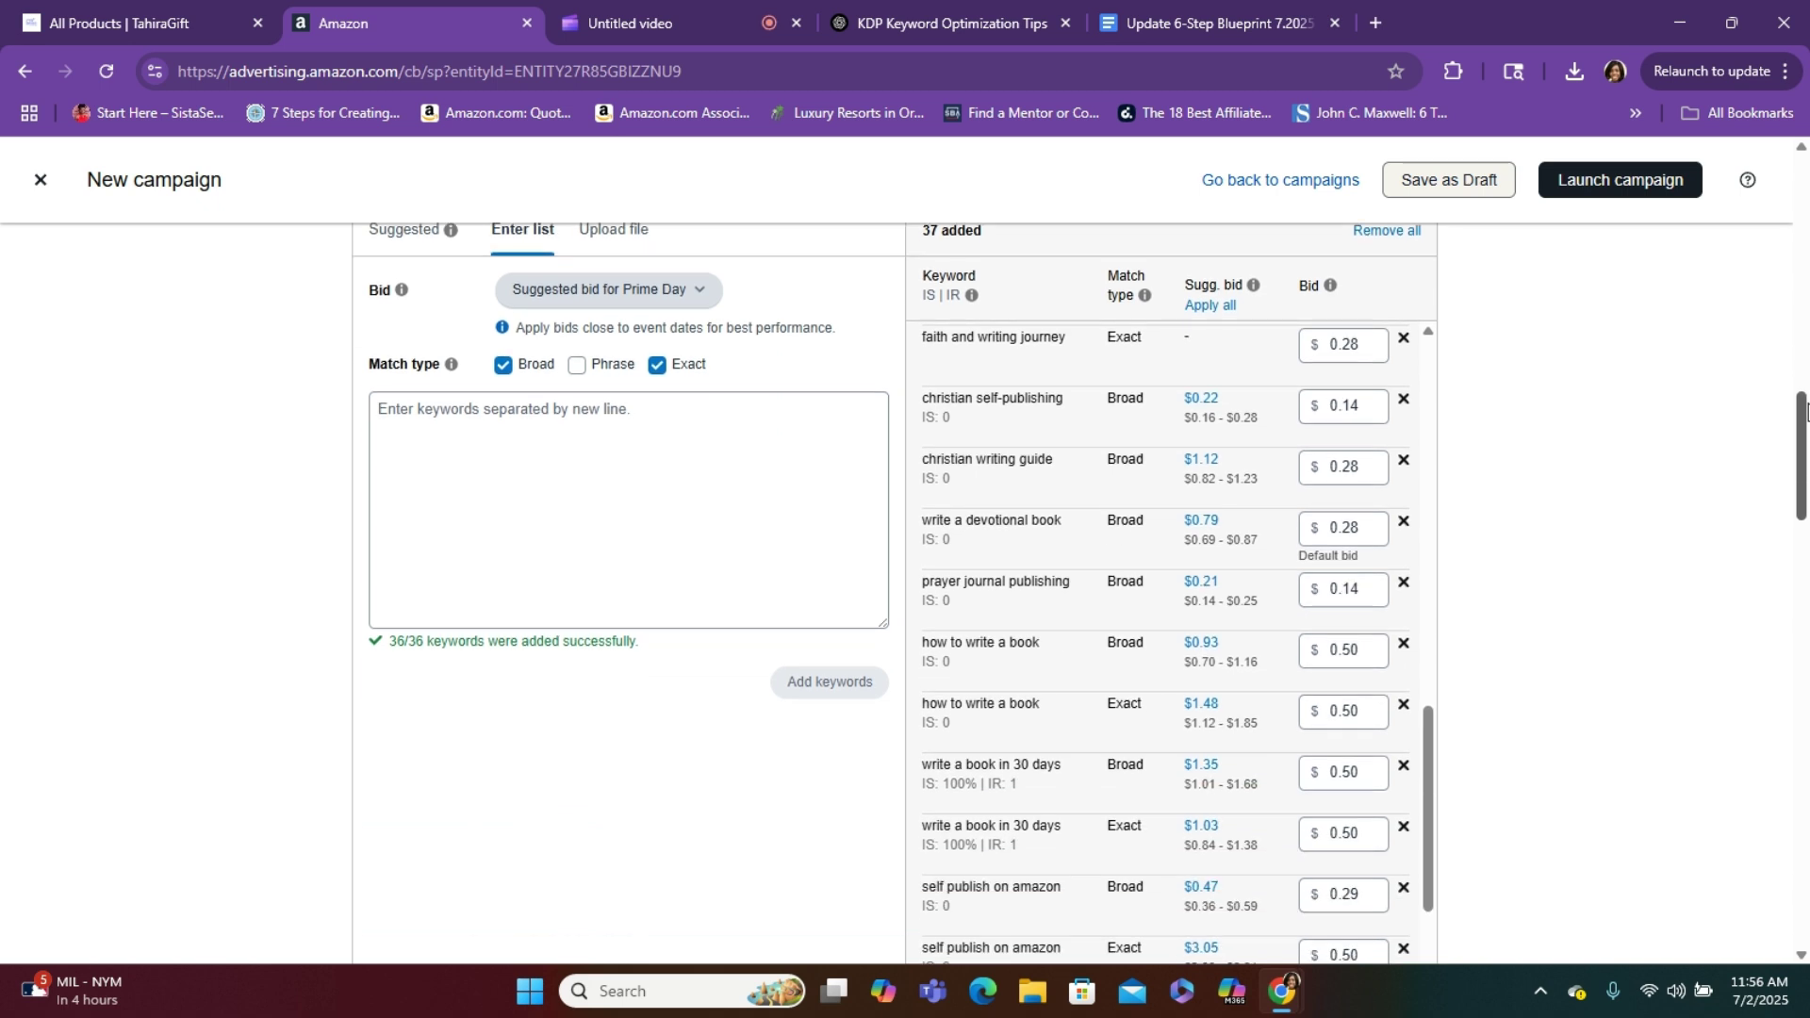
scroll(1804, 408, "up", 1)
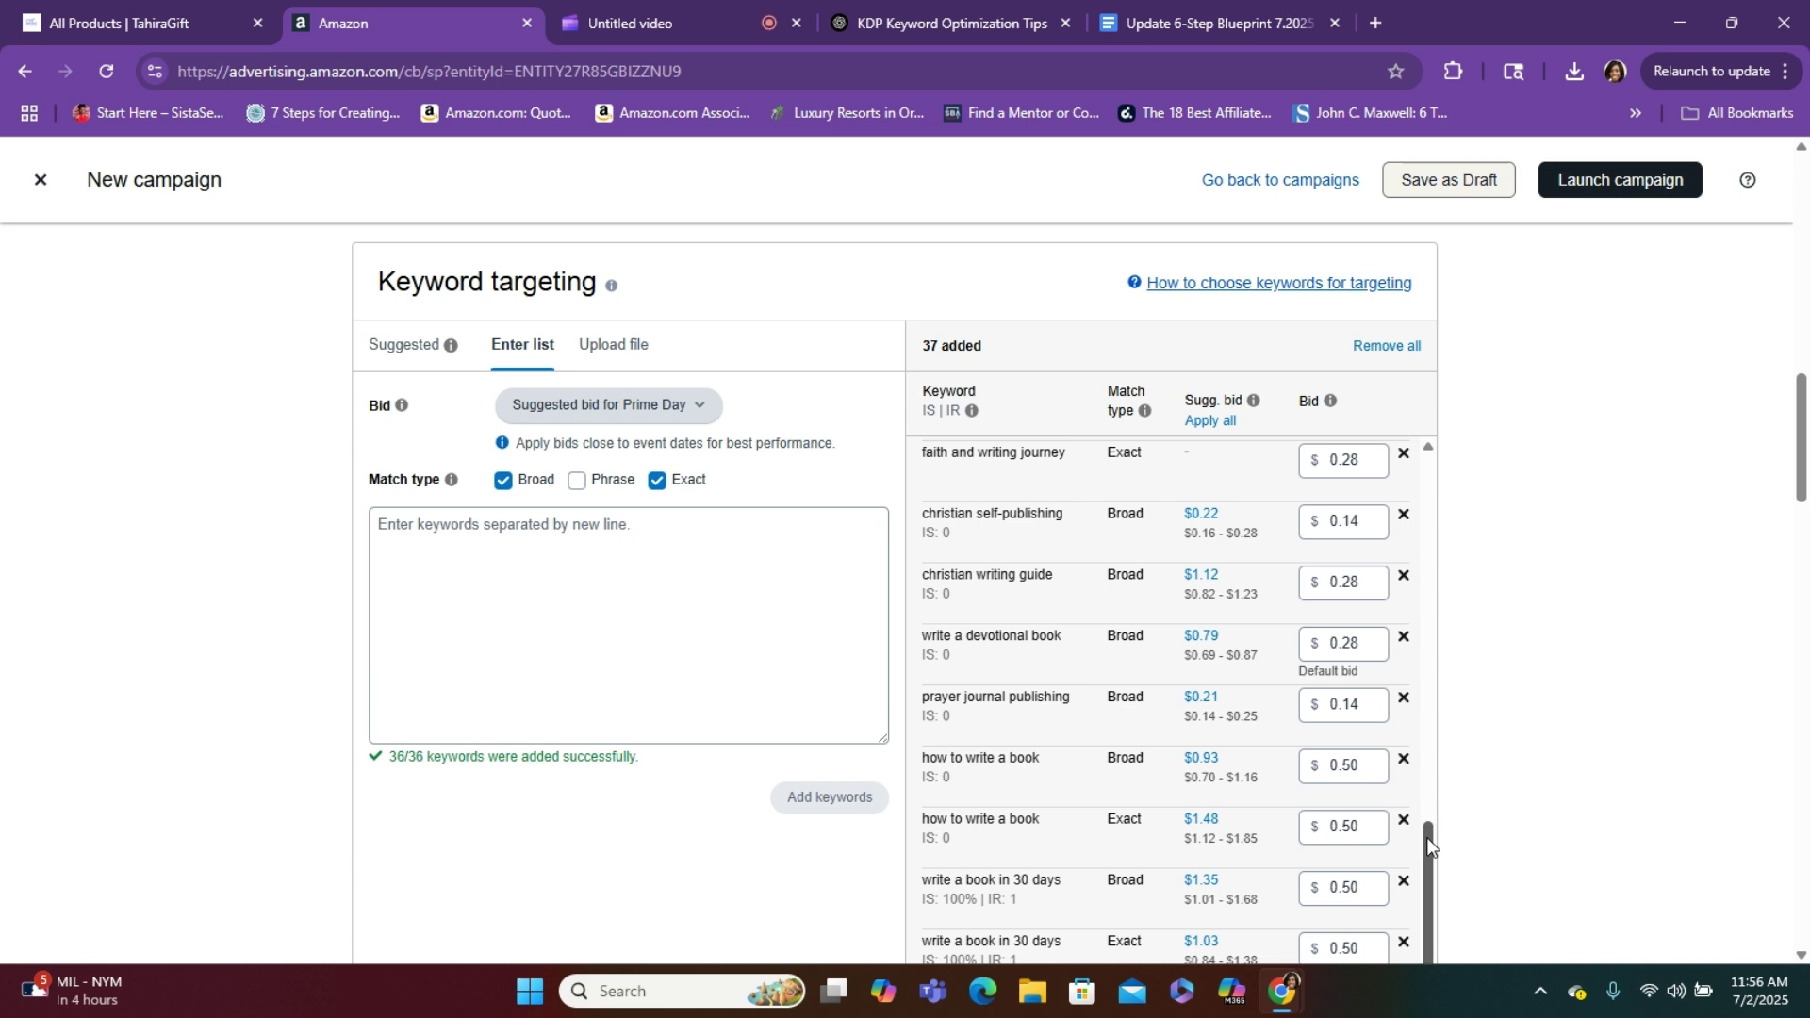
Copy the keyword group name "Keywords related to your product category" from the start of the added keywords list
left_click_drag(1427, 837, 1440, 398)
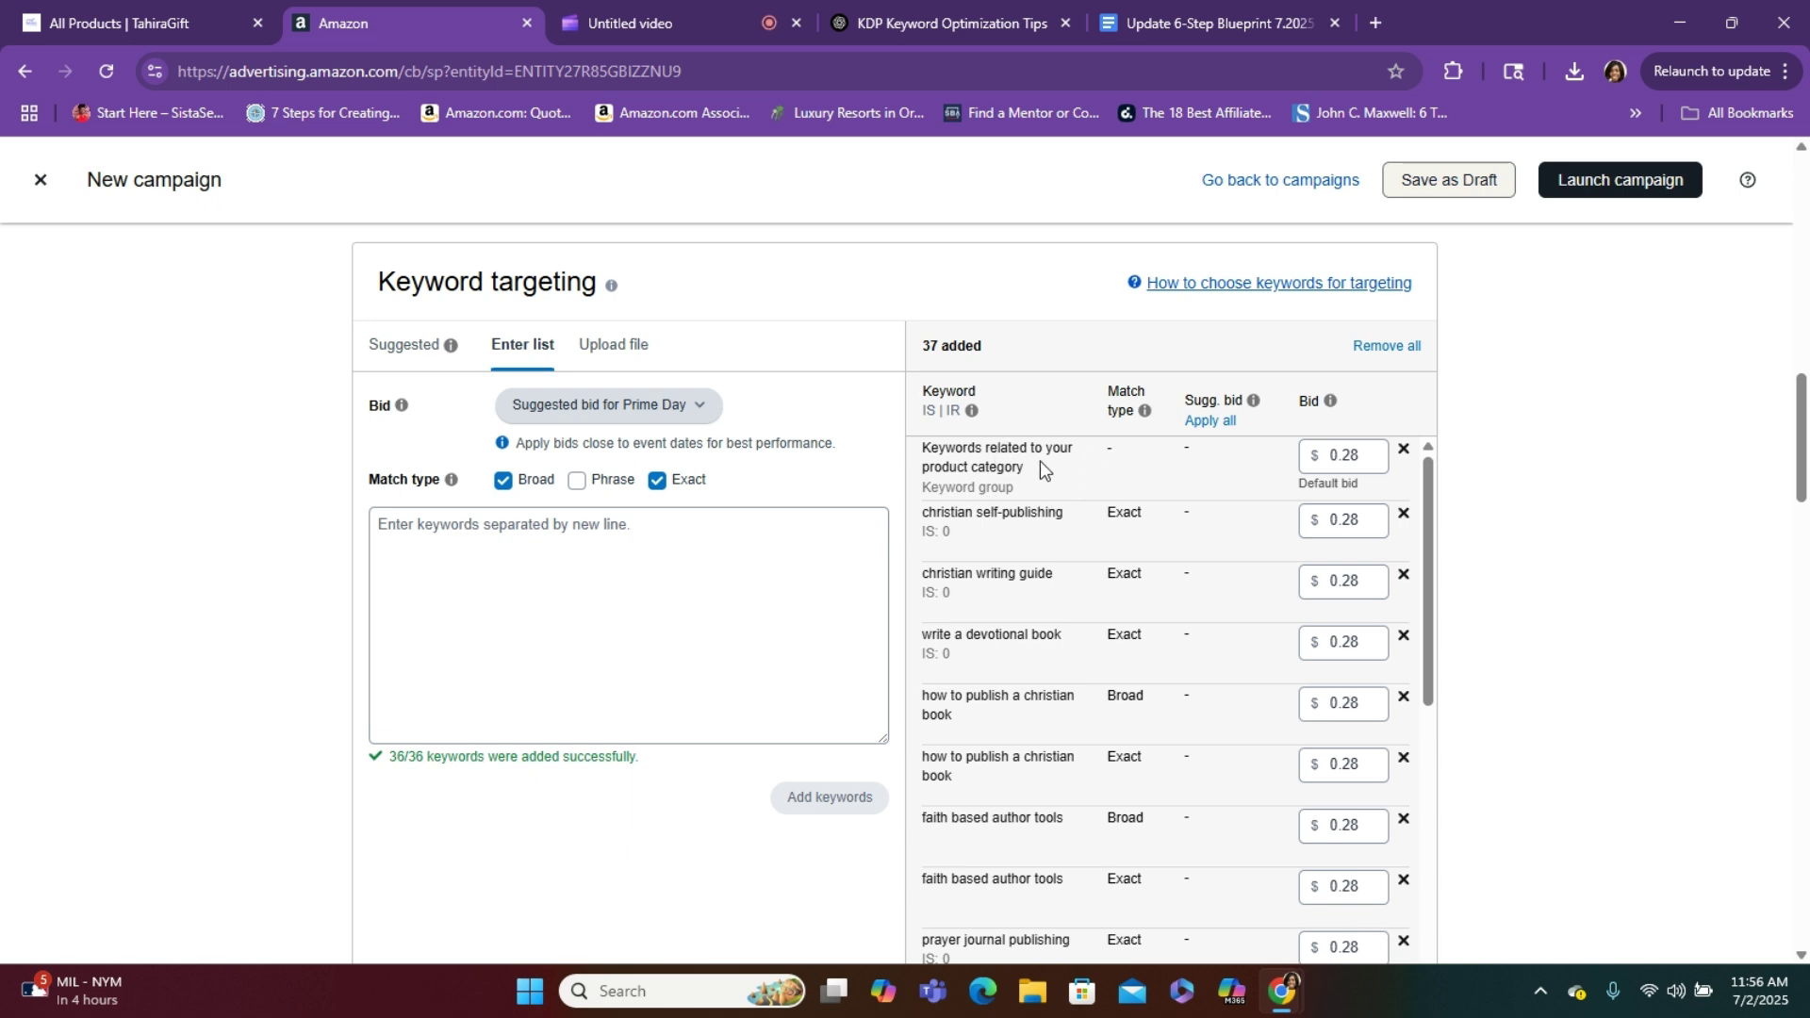
left_click_drag(1044, 470, 925, 450)
key("ctrl+c")
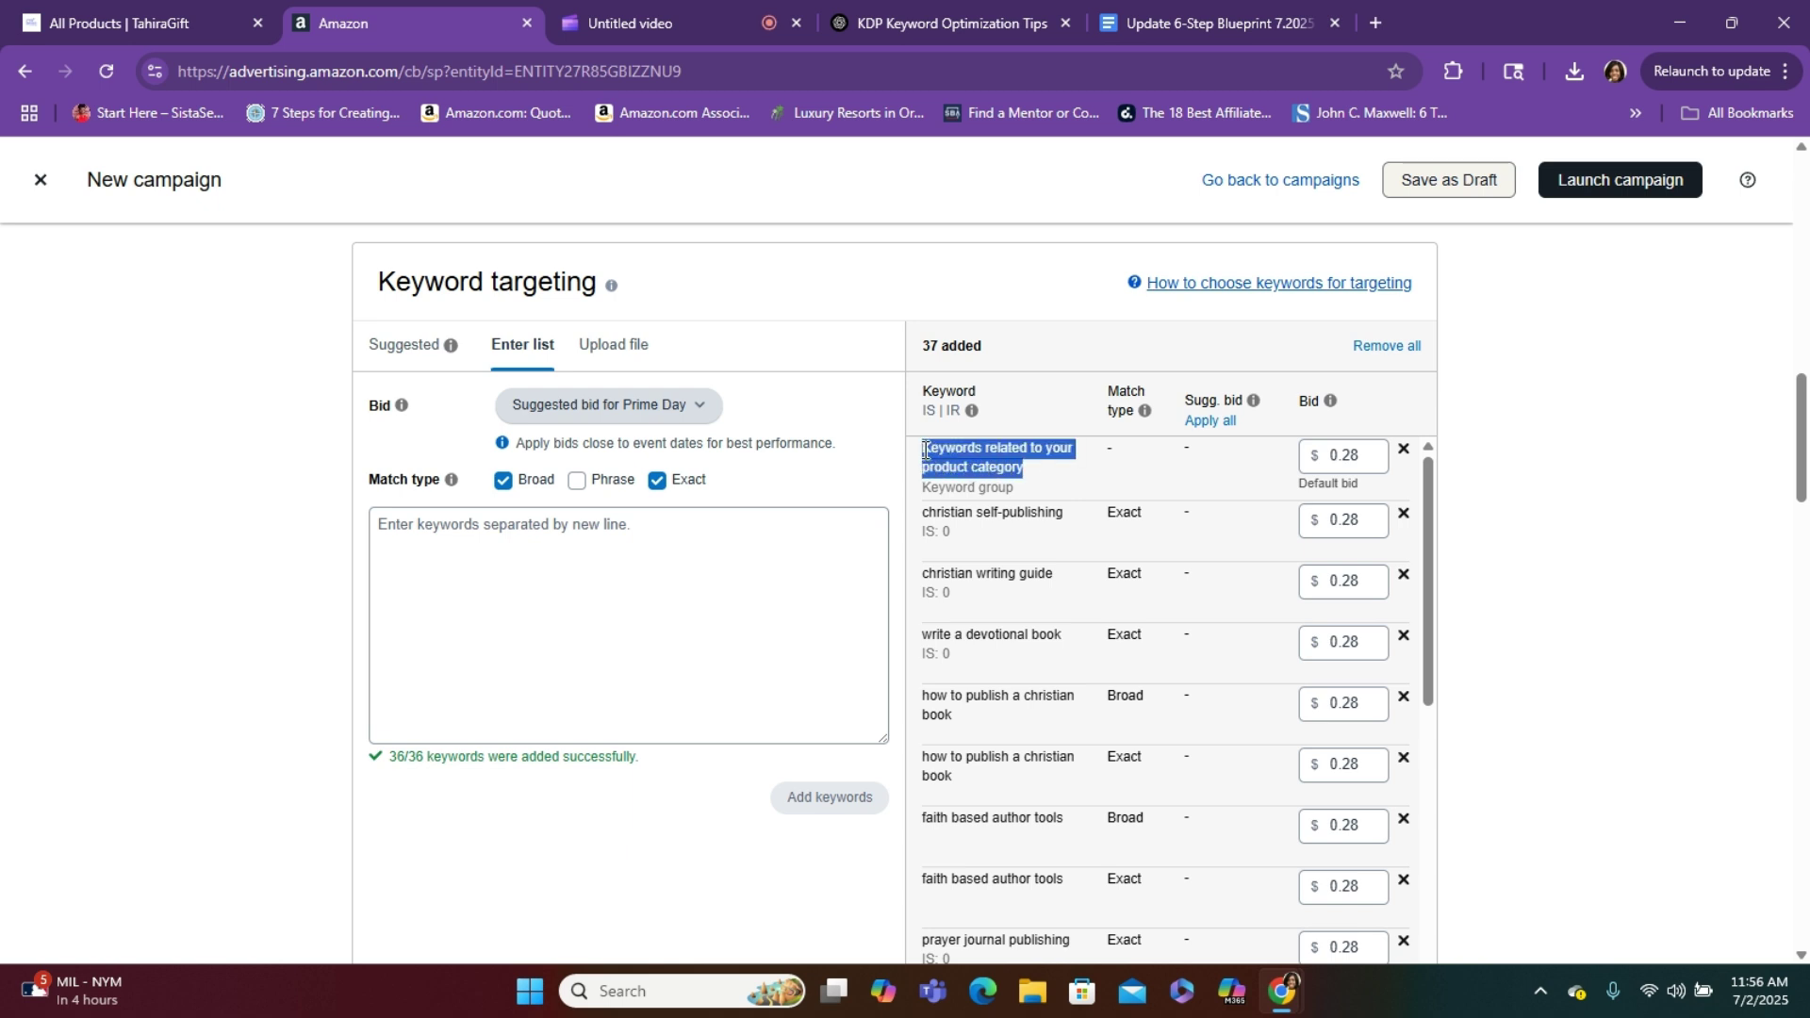
Switch to ChatGPT and ask "Quick question Amazon is suggesting this Keywords related to your product category should I keep it for .28 or remove it"
left_click(990, 23)
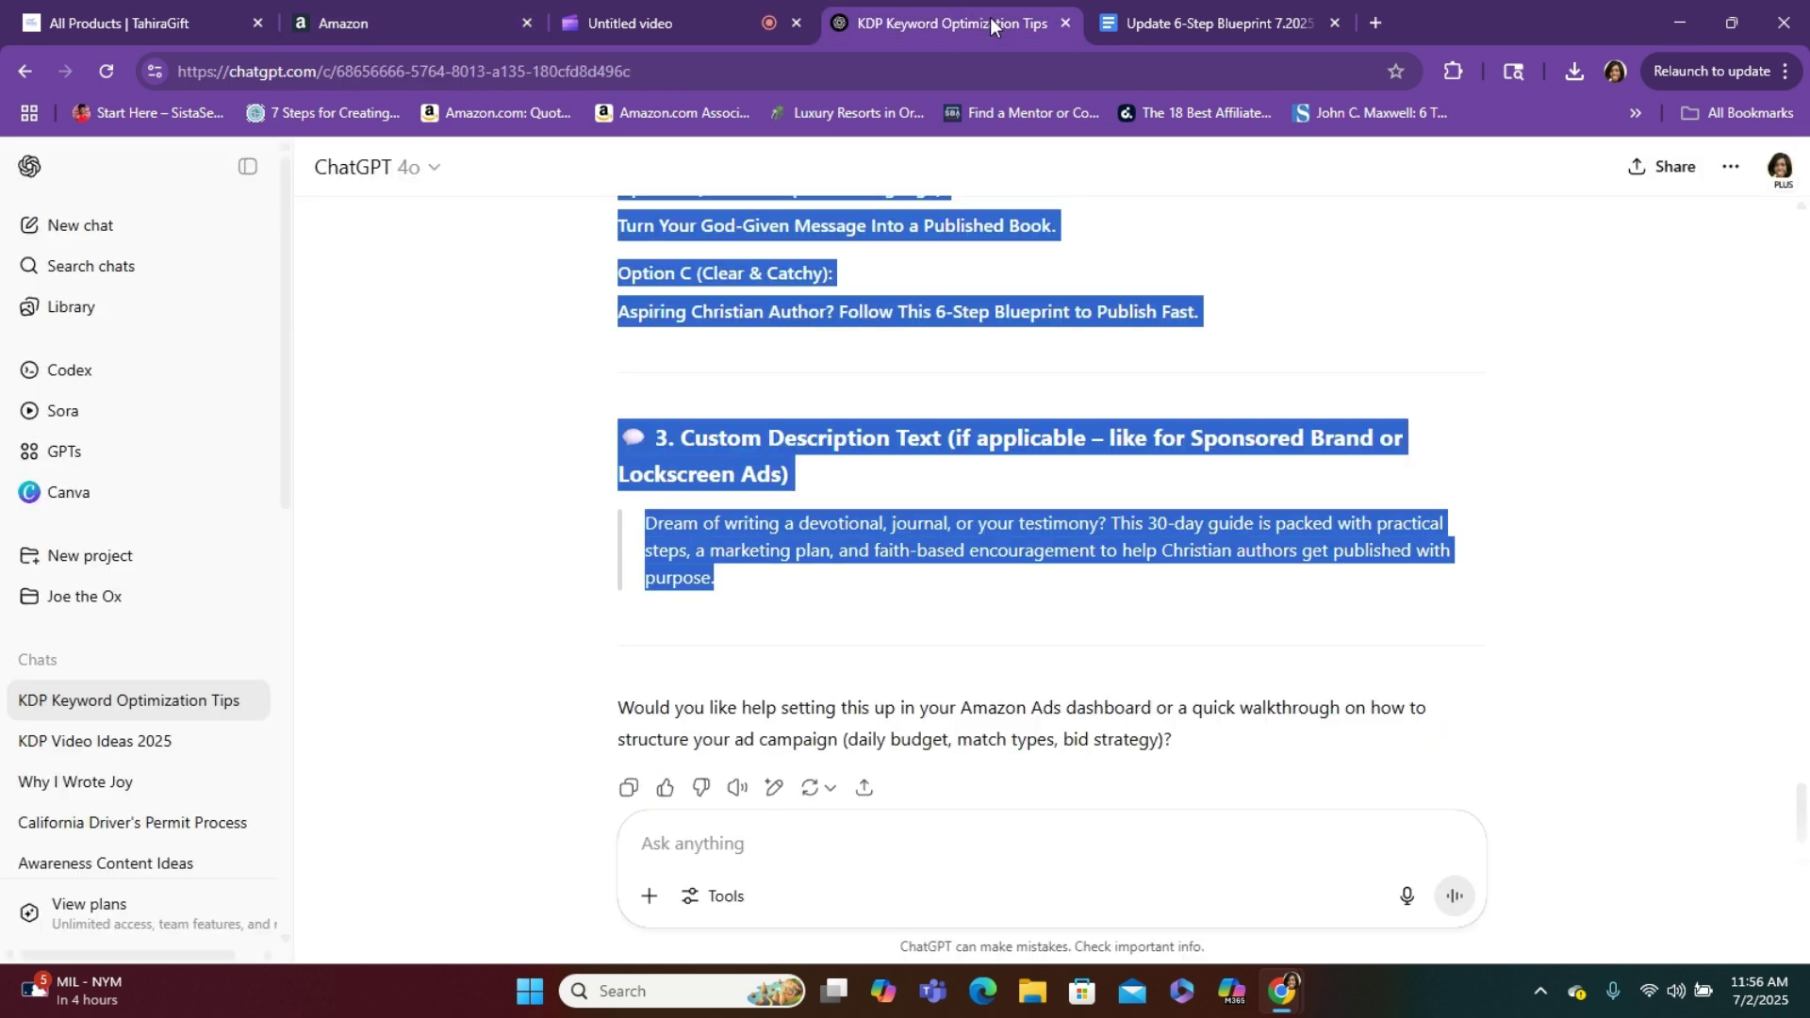
left_click(839, 837)
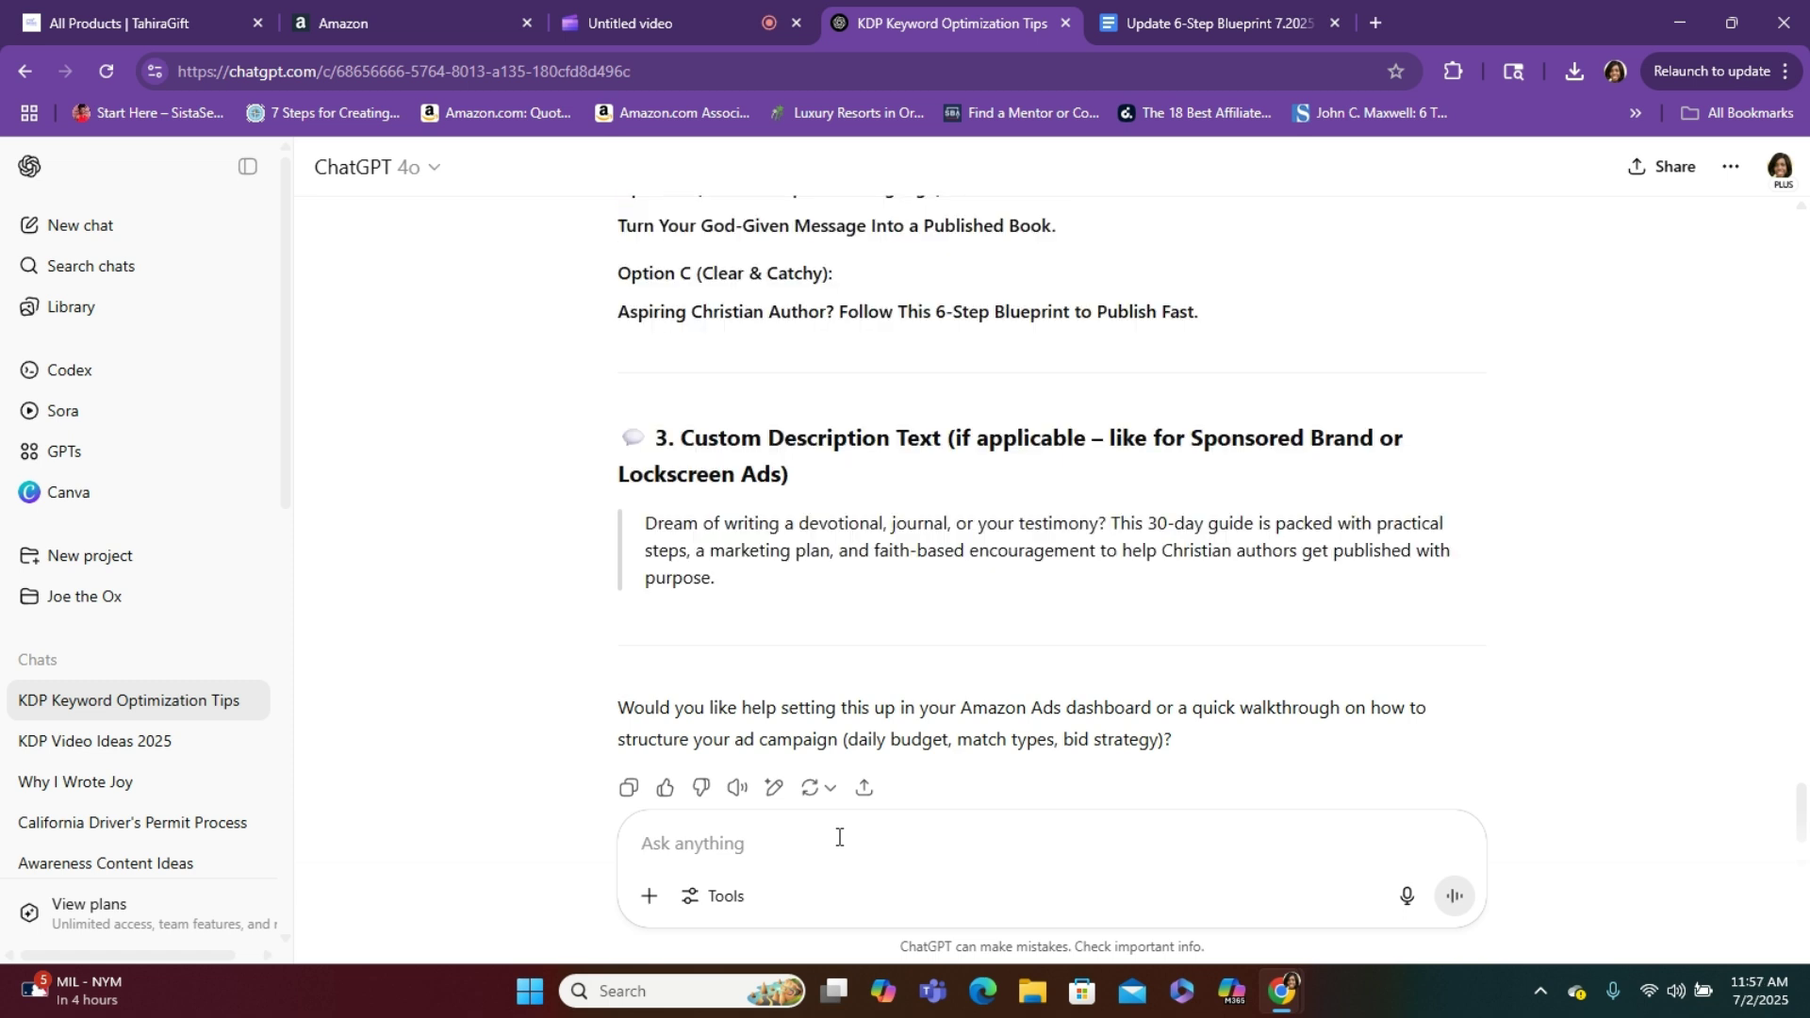
type("Quick ")
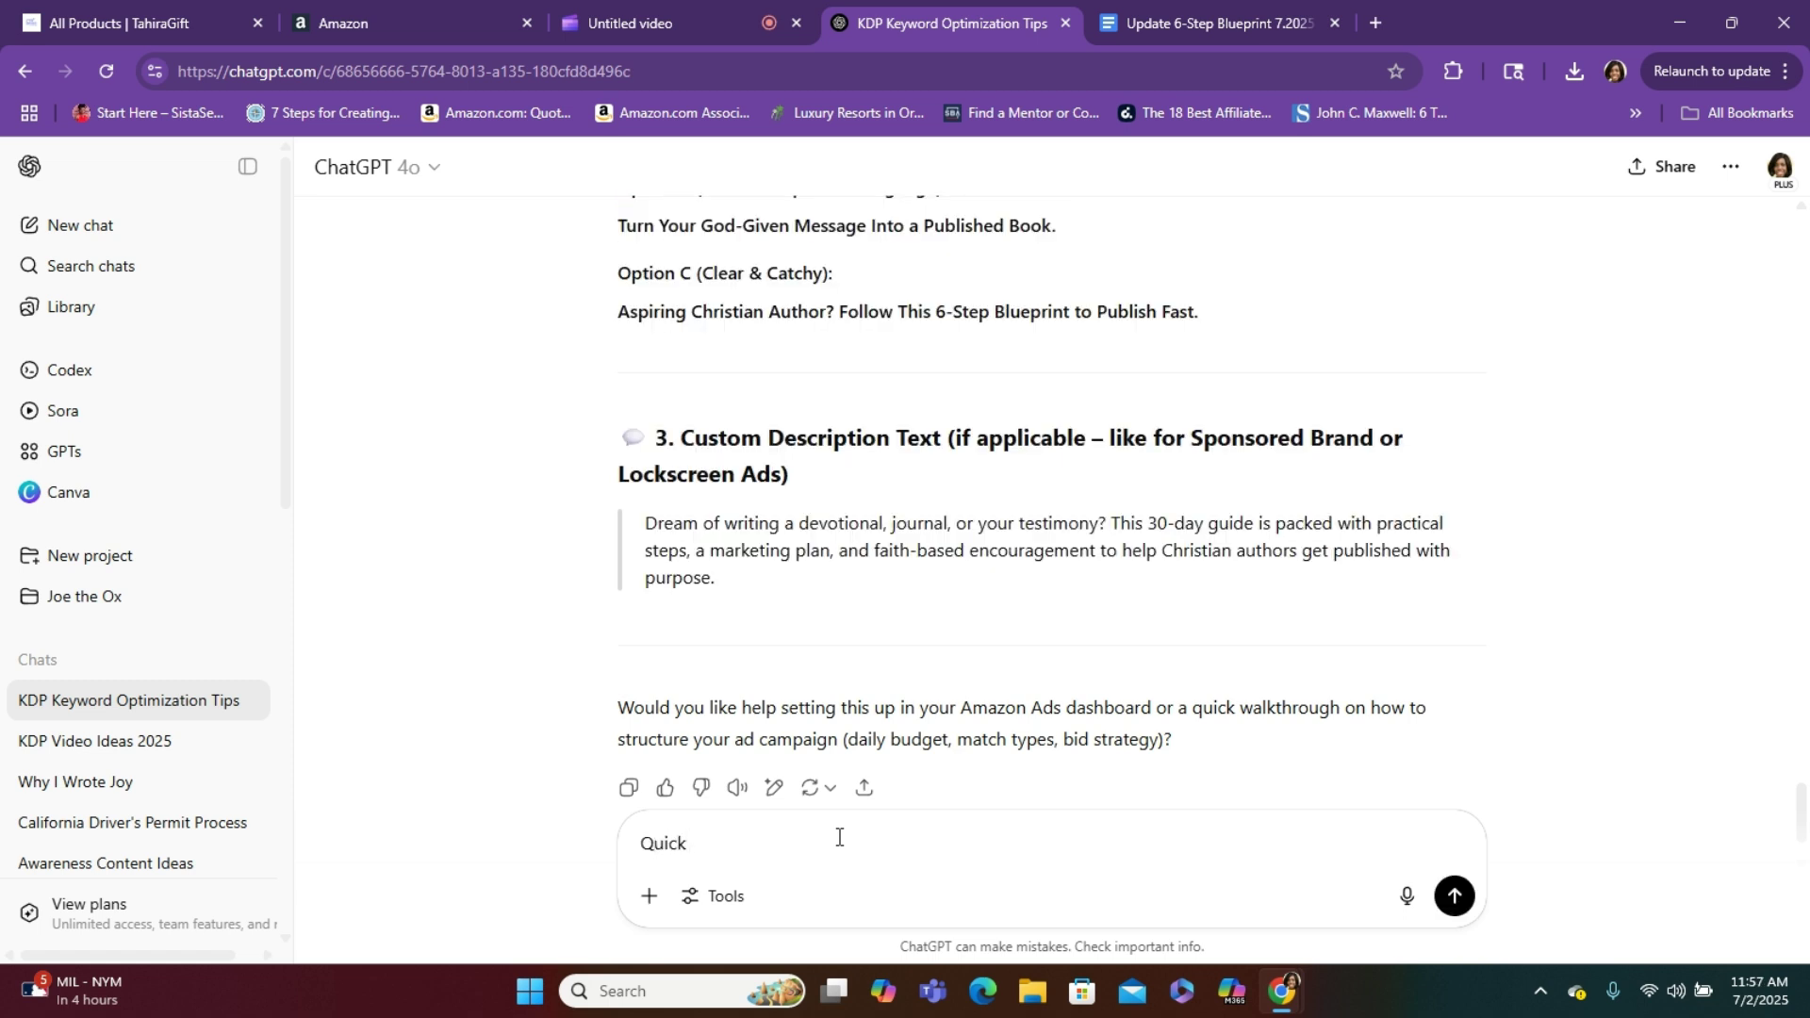
type("question")
type("Amazon is suggesting this")
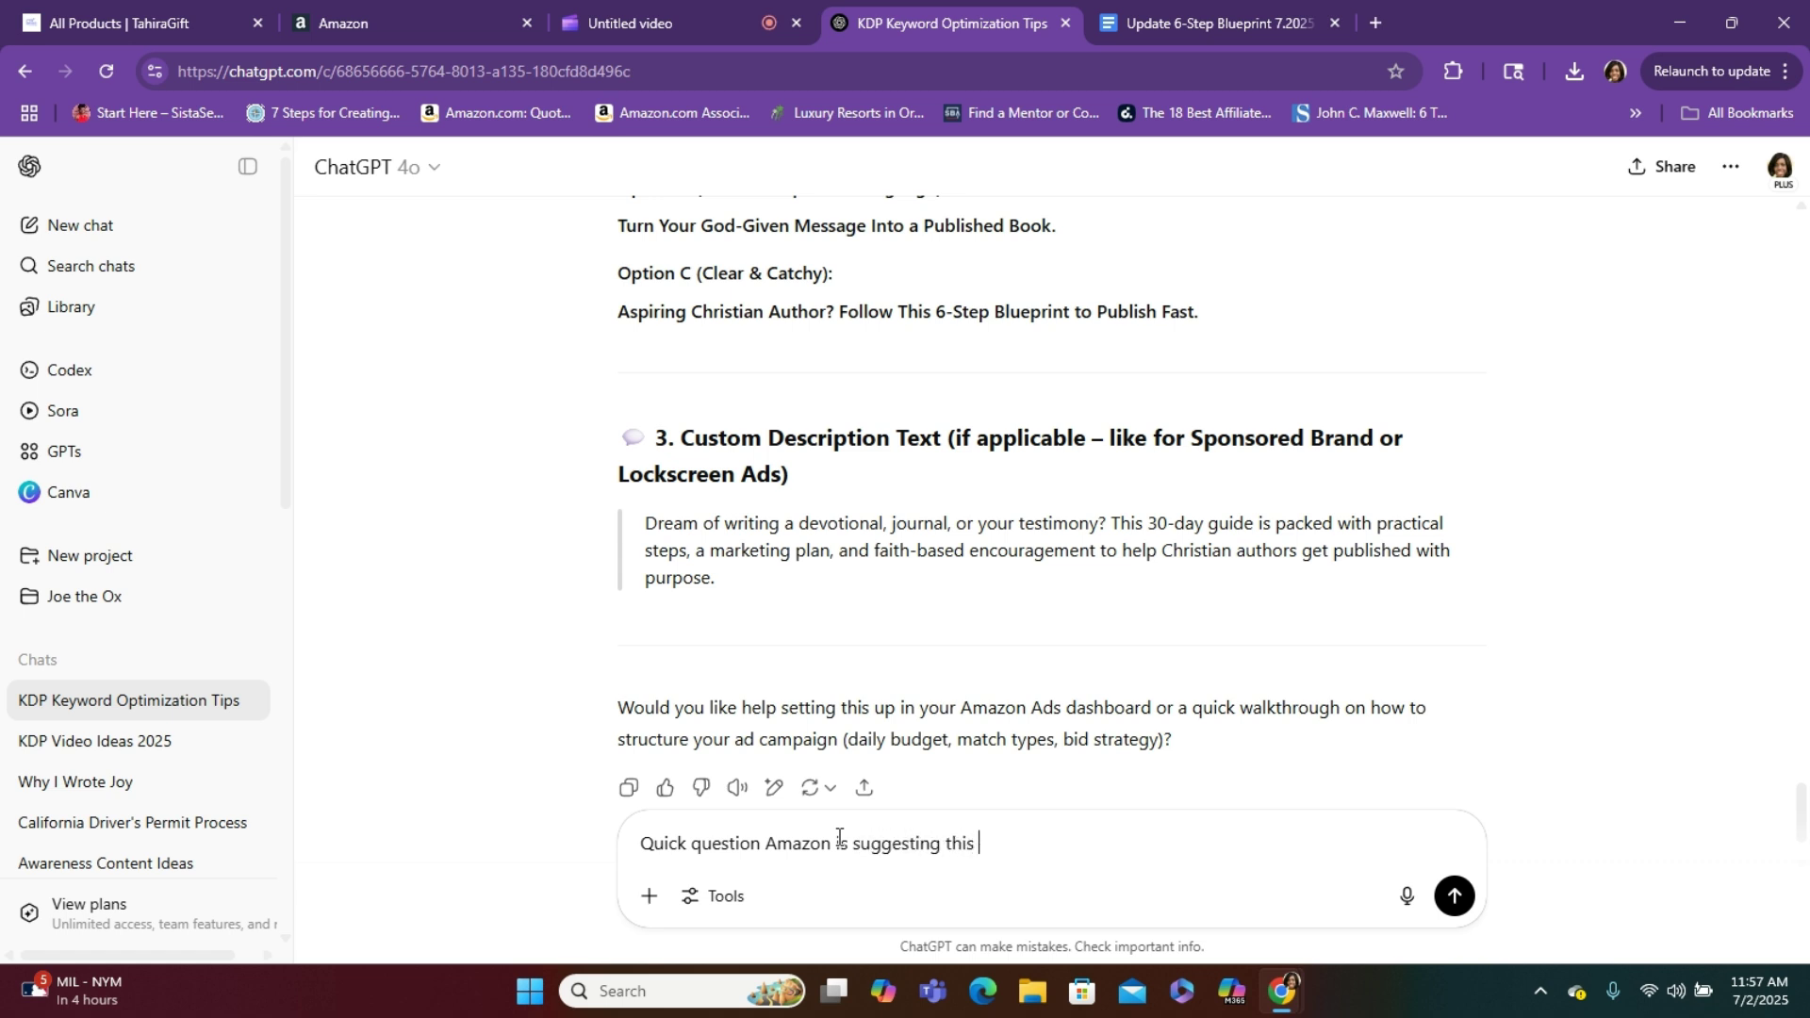
key("ctrl+v")
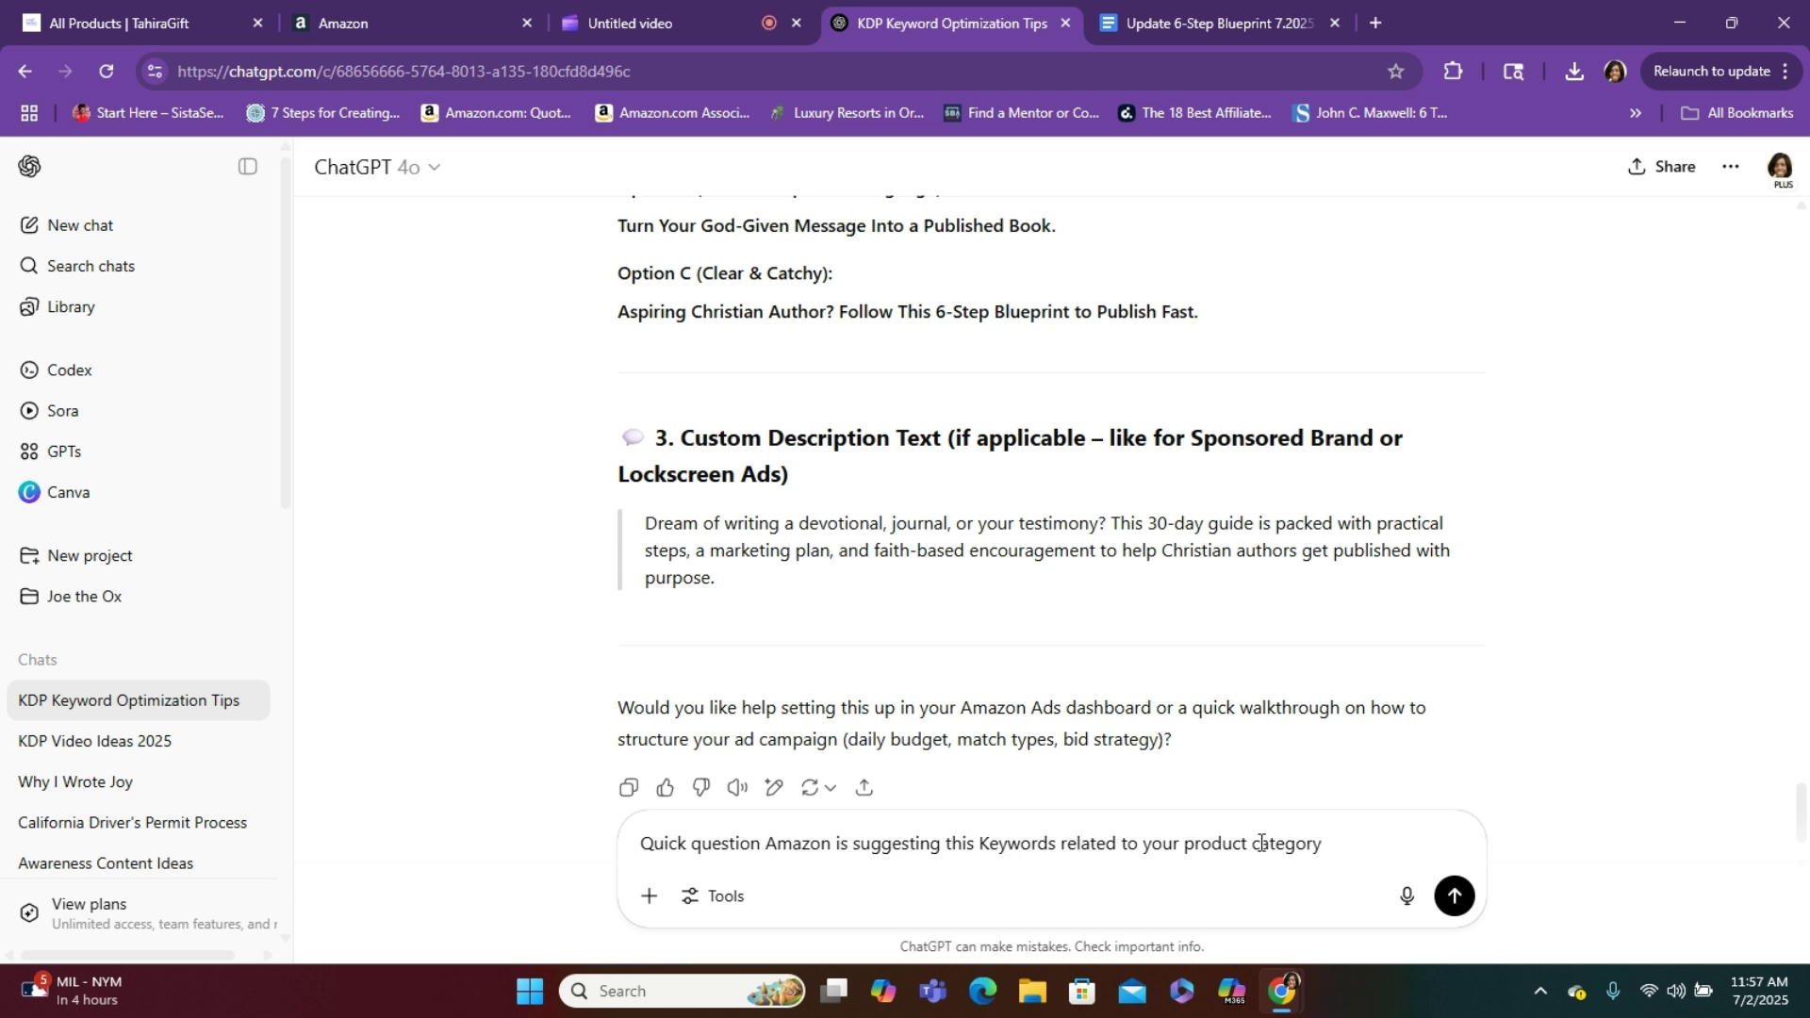
type("should I keep it for ")
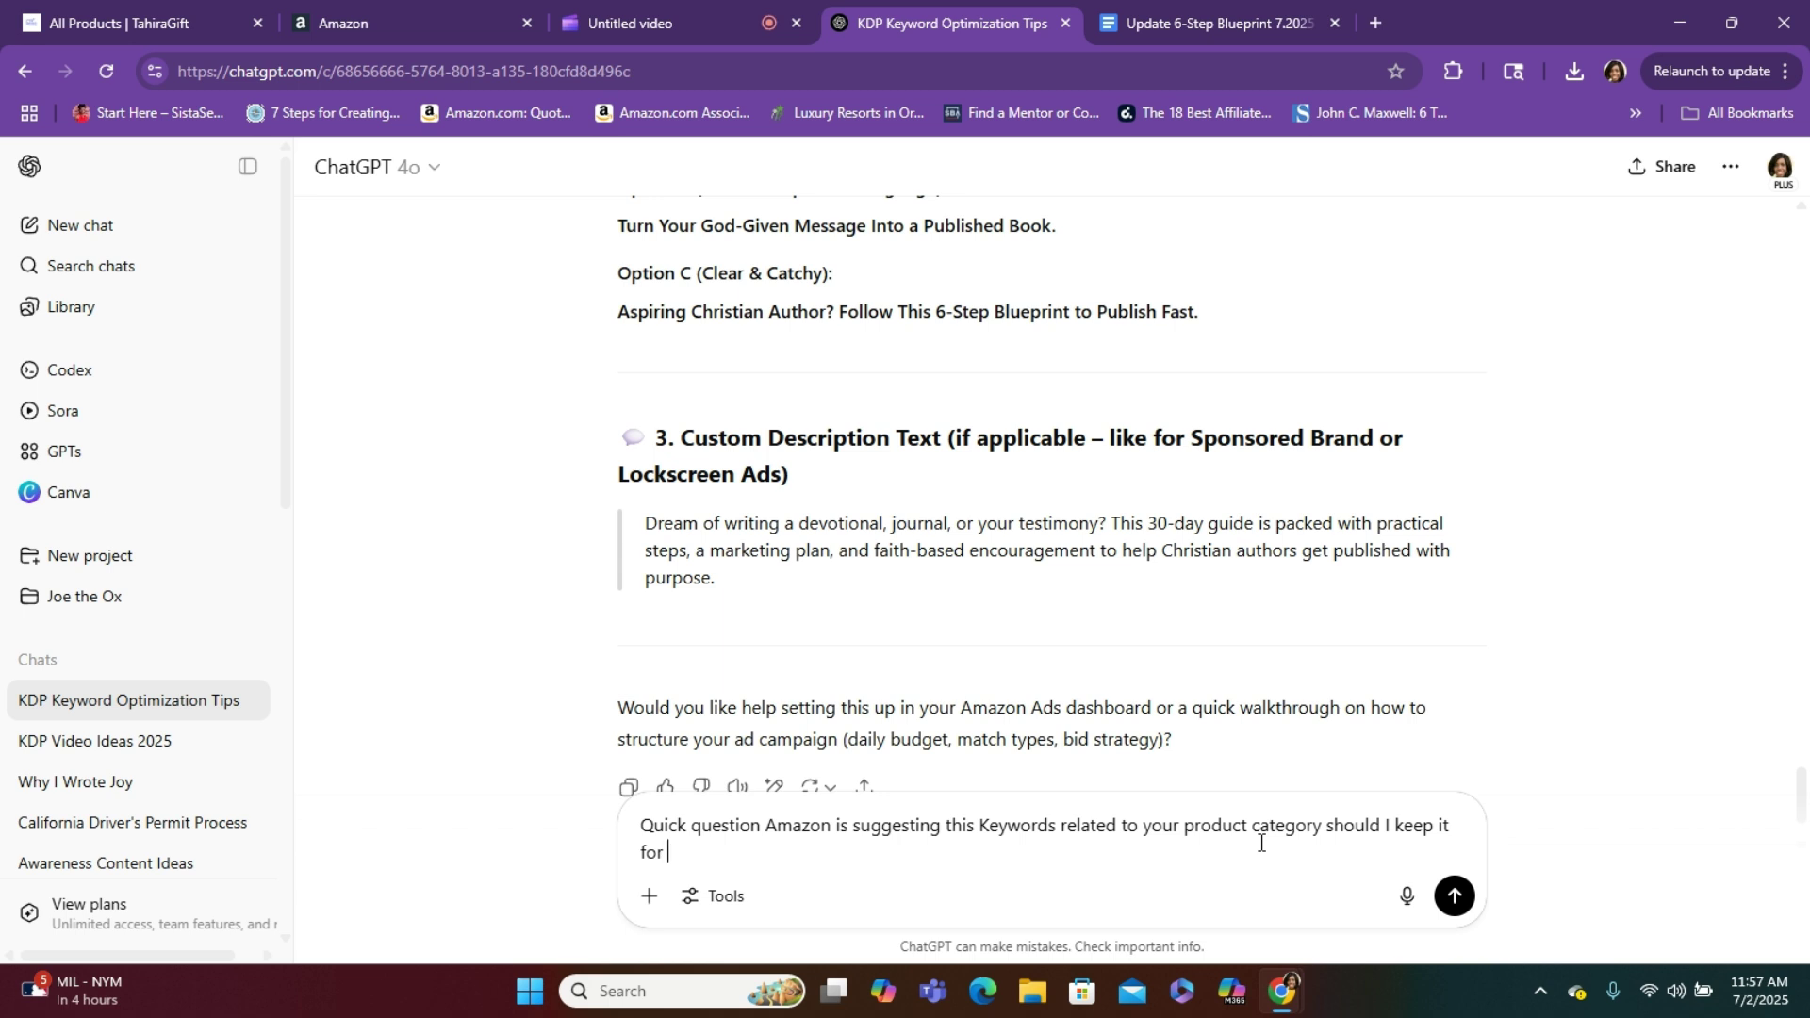
type(".200")
key("BackSpace")
key("BackSpace")
key("BackSpace")
type("28 or remove it")
left_click(1457, 895)
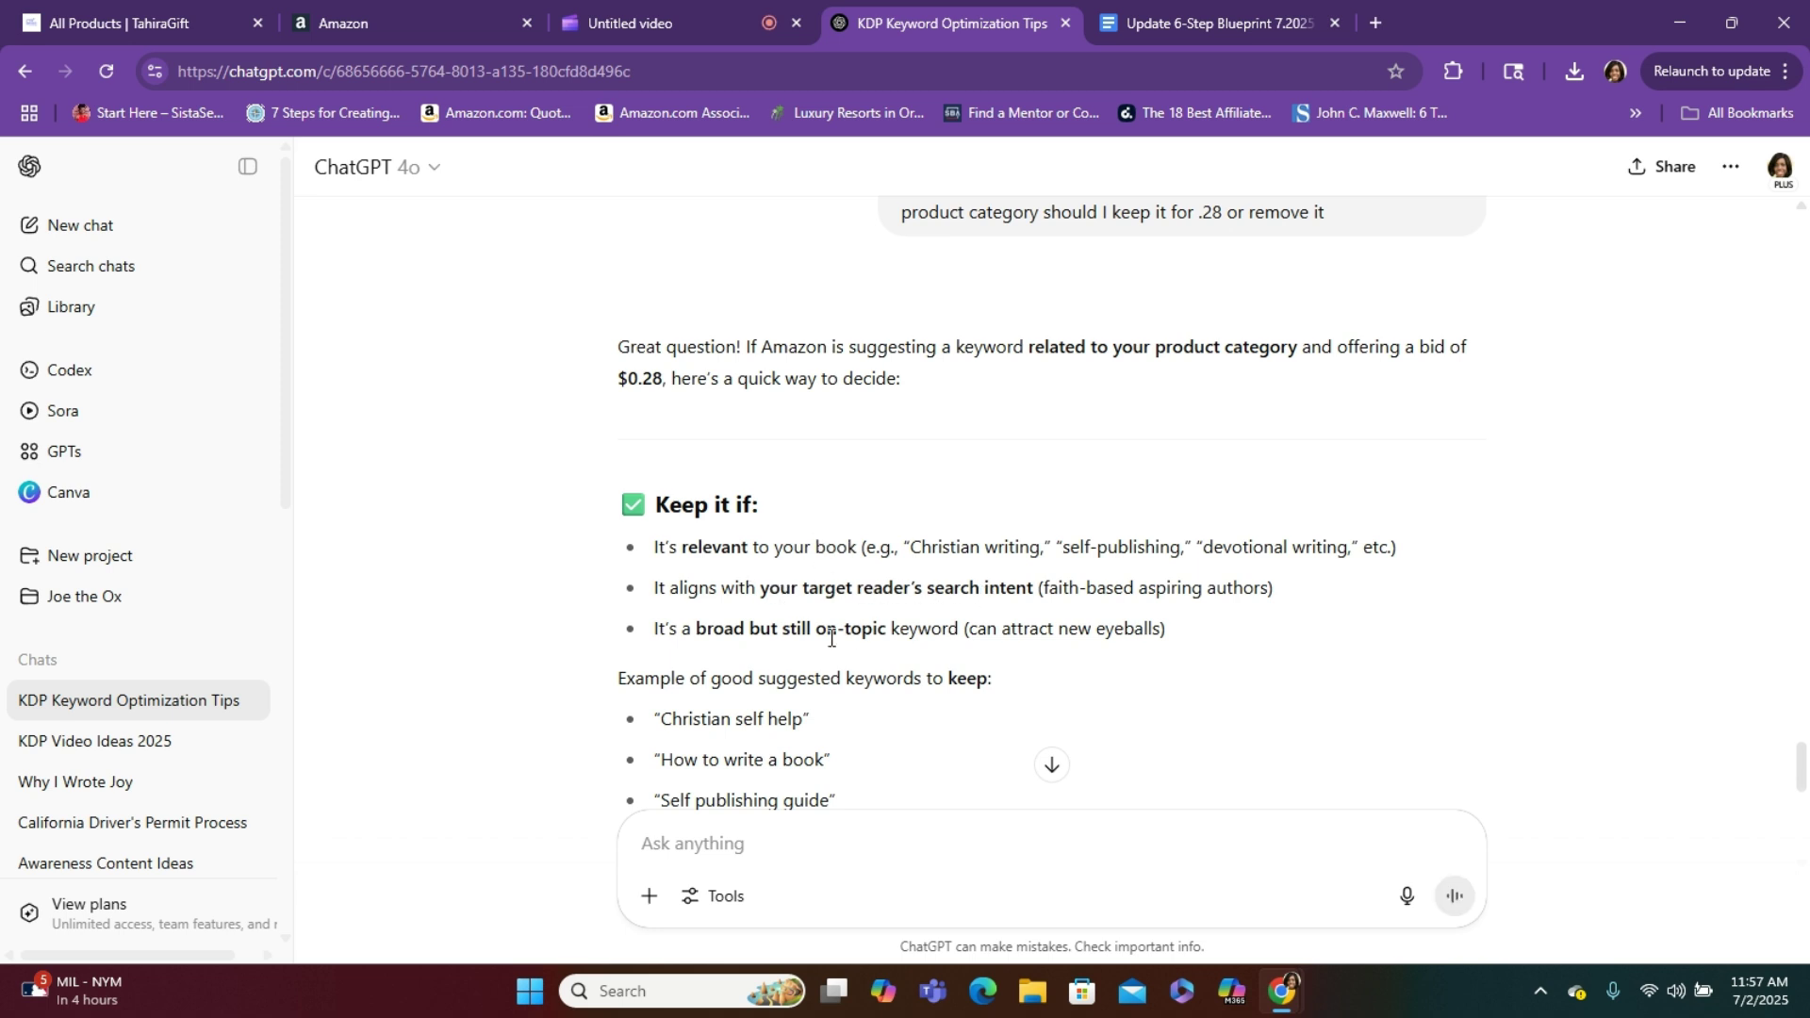
Read ChatGPT's advice on when to keep or remove the suggested keyword group
scroll(822, 639, "down", 2)
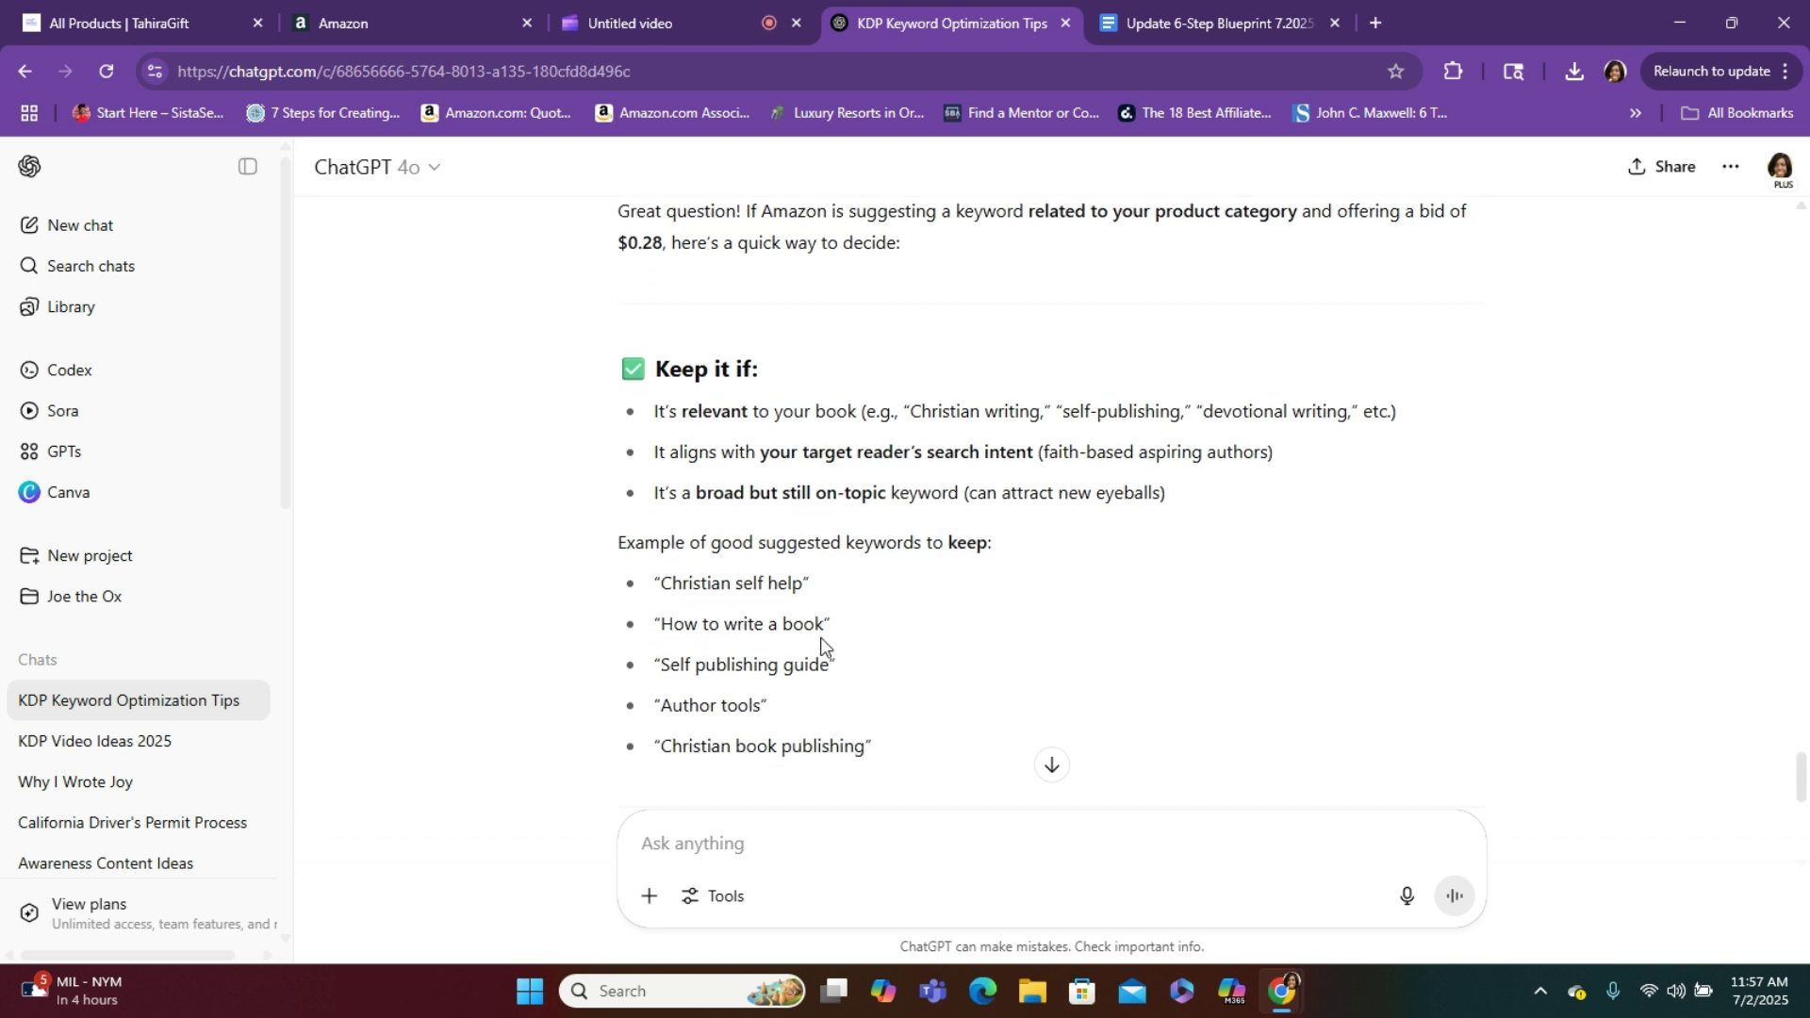
scroll(822, 644, "down", 4)
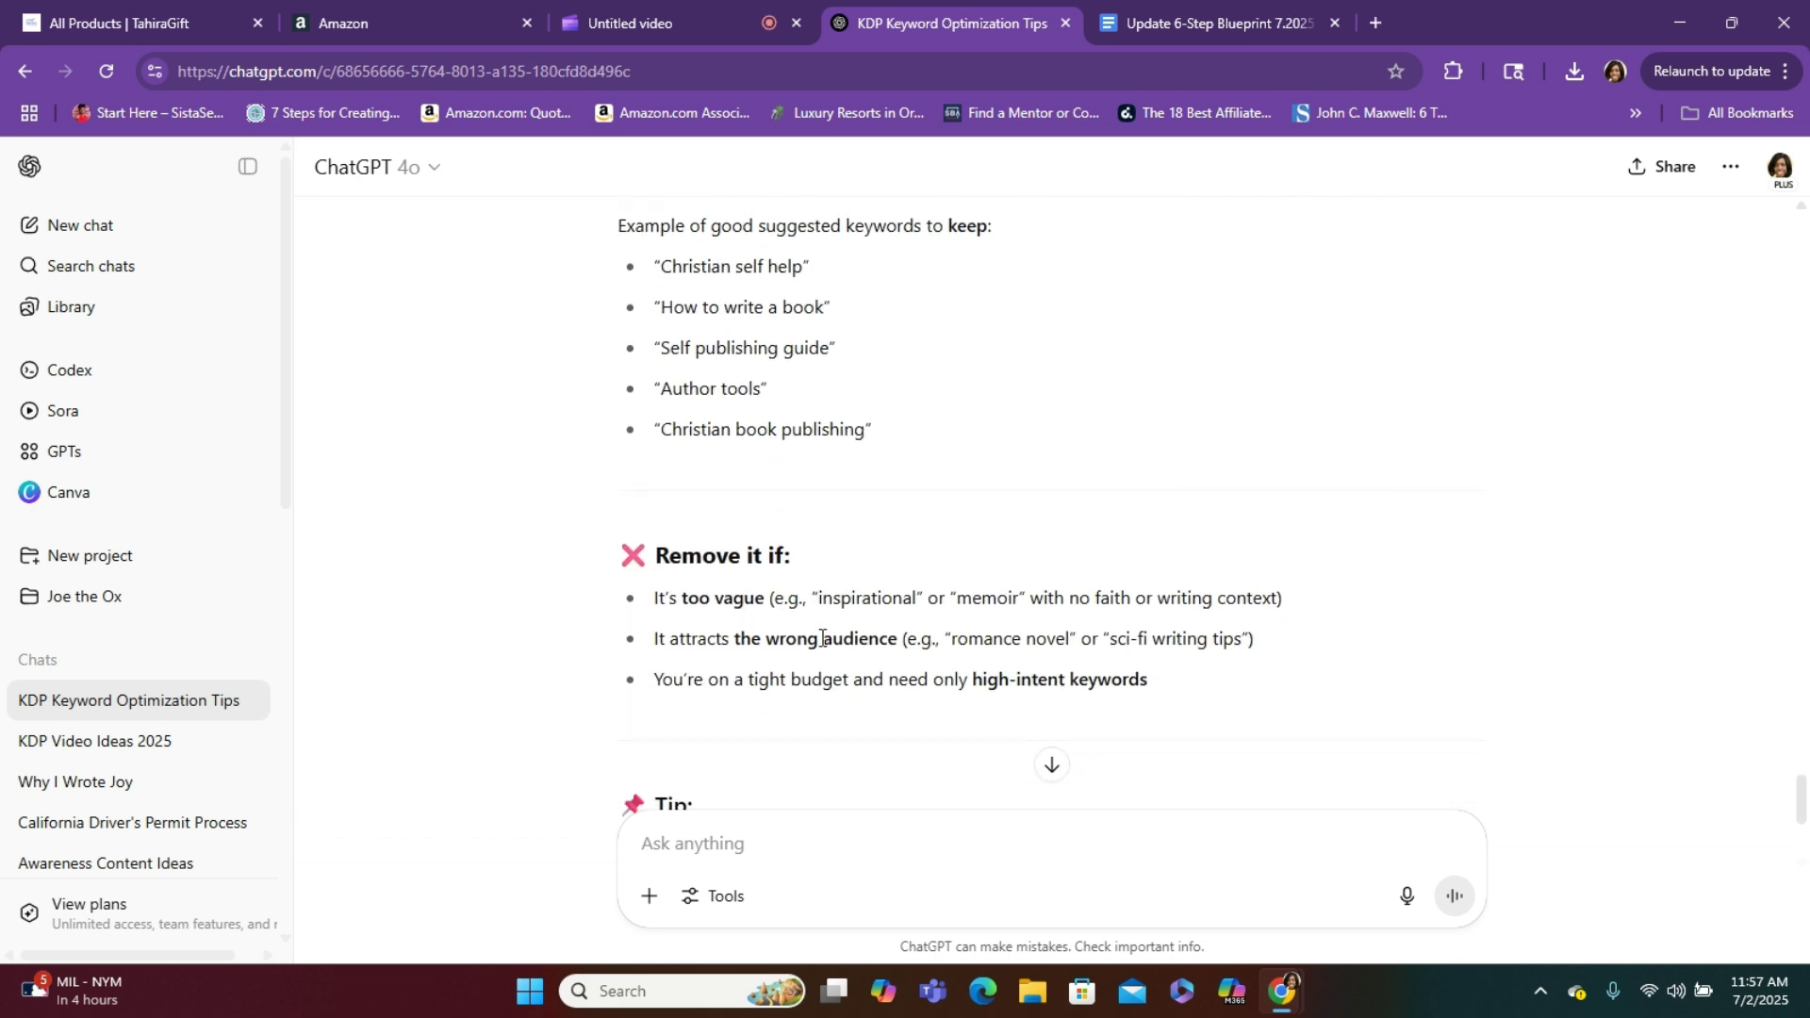
scroll(822, 639, "down", 1)
scroll(822, 638, "down", 1)
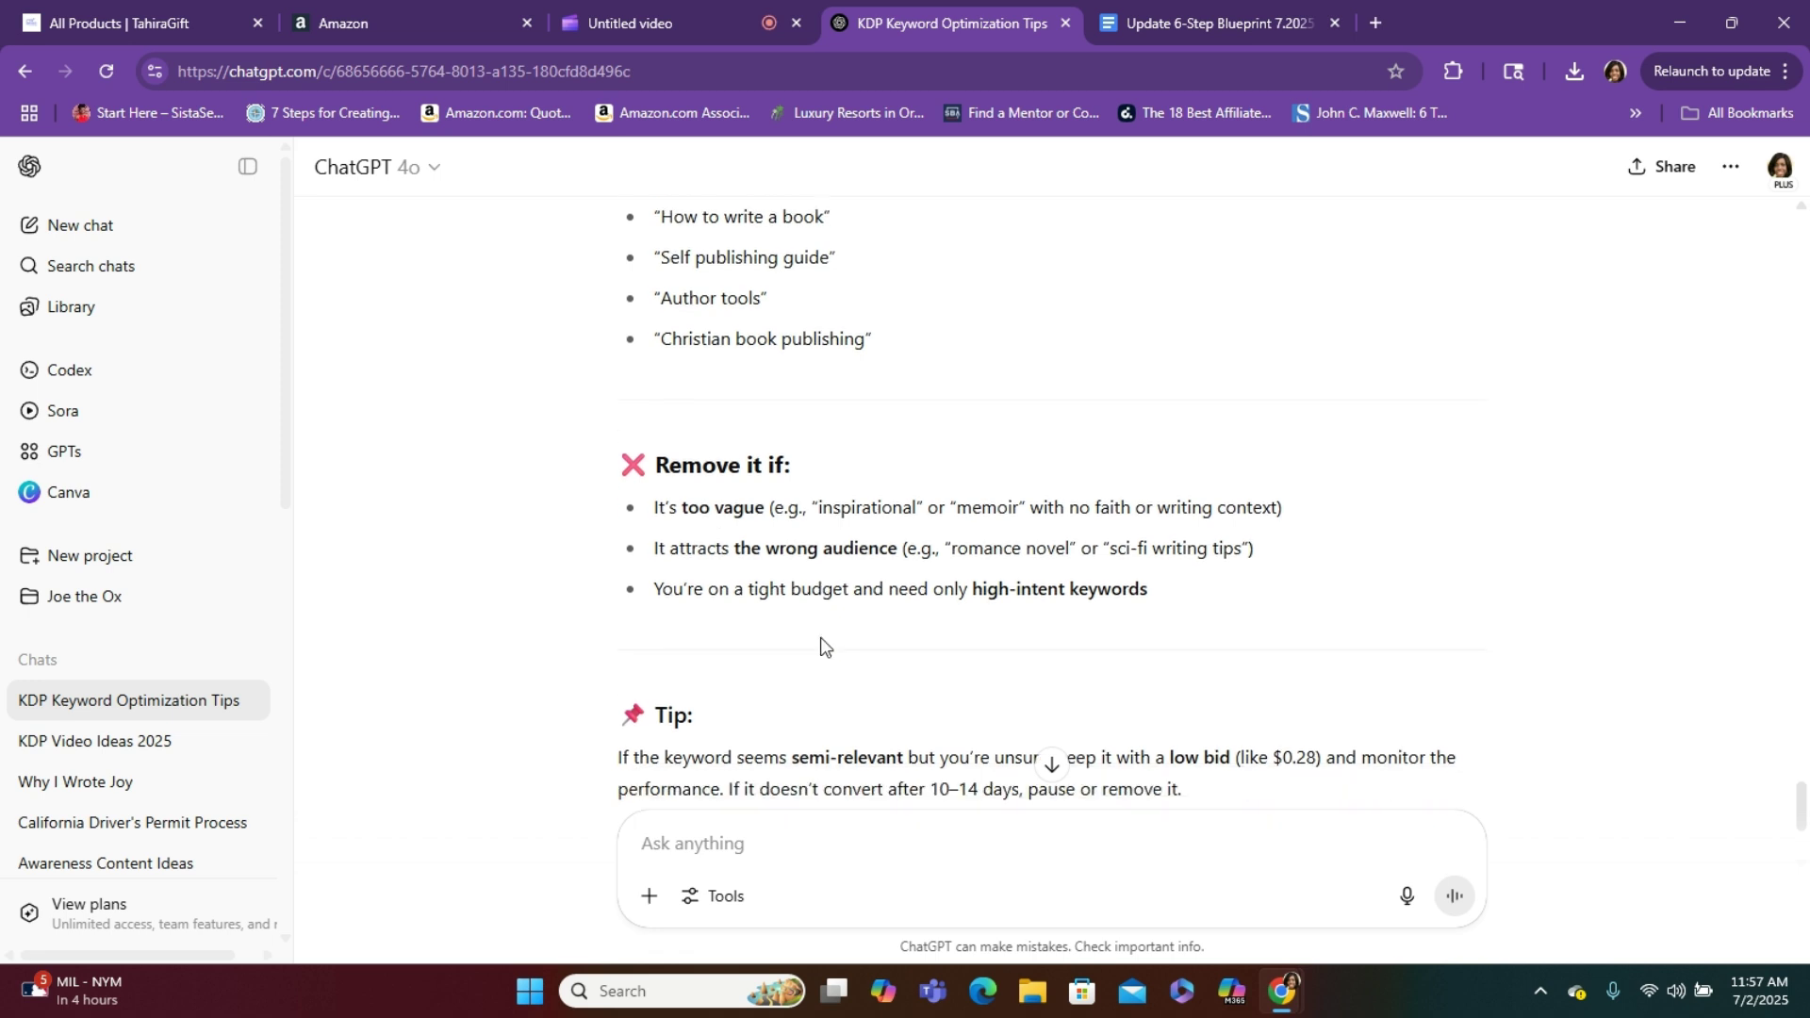
Read the closing tip in ChatGPT's answer about handling a semi-relevant keyword
scroll(820, 638, "down", 5)
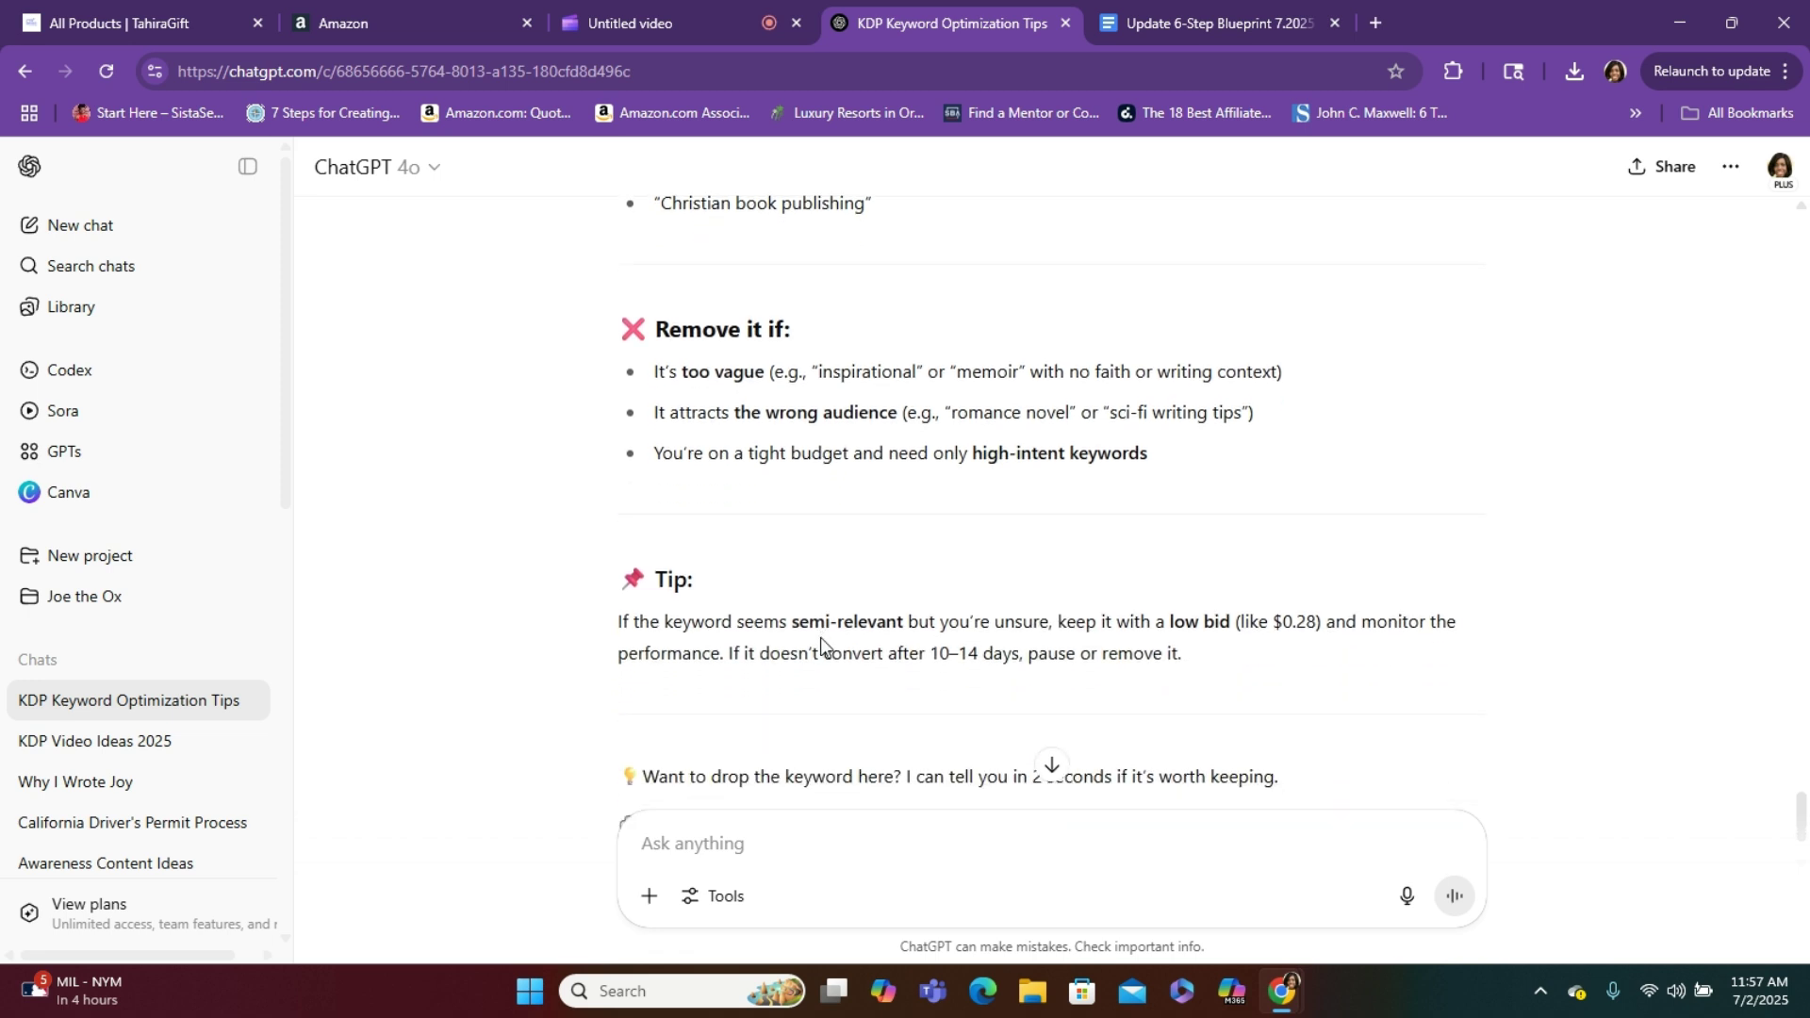
scroll(822, 641, "down", 1)
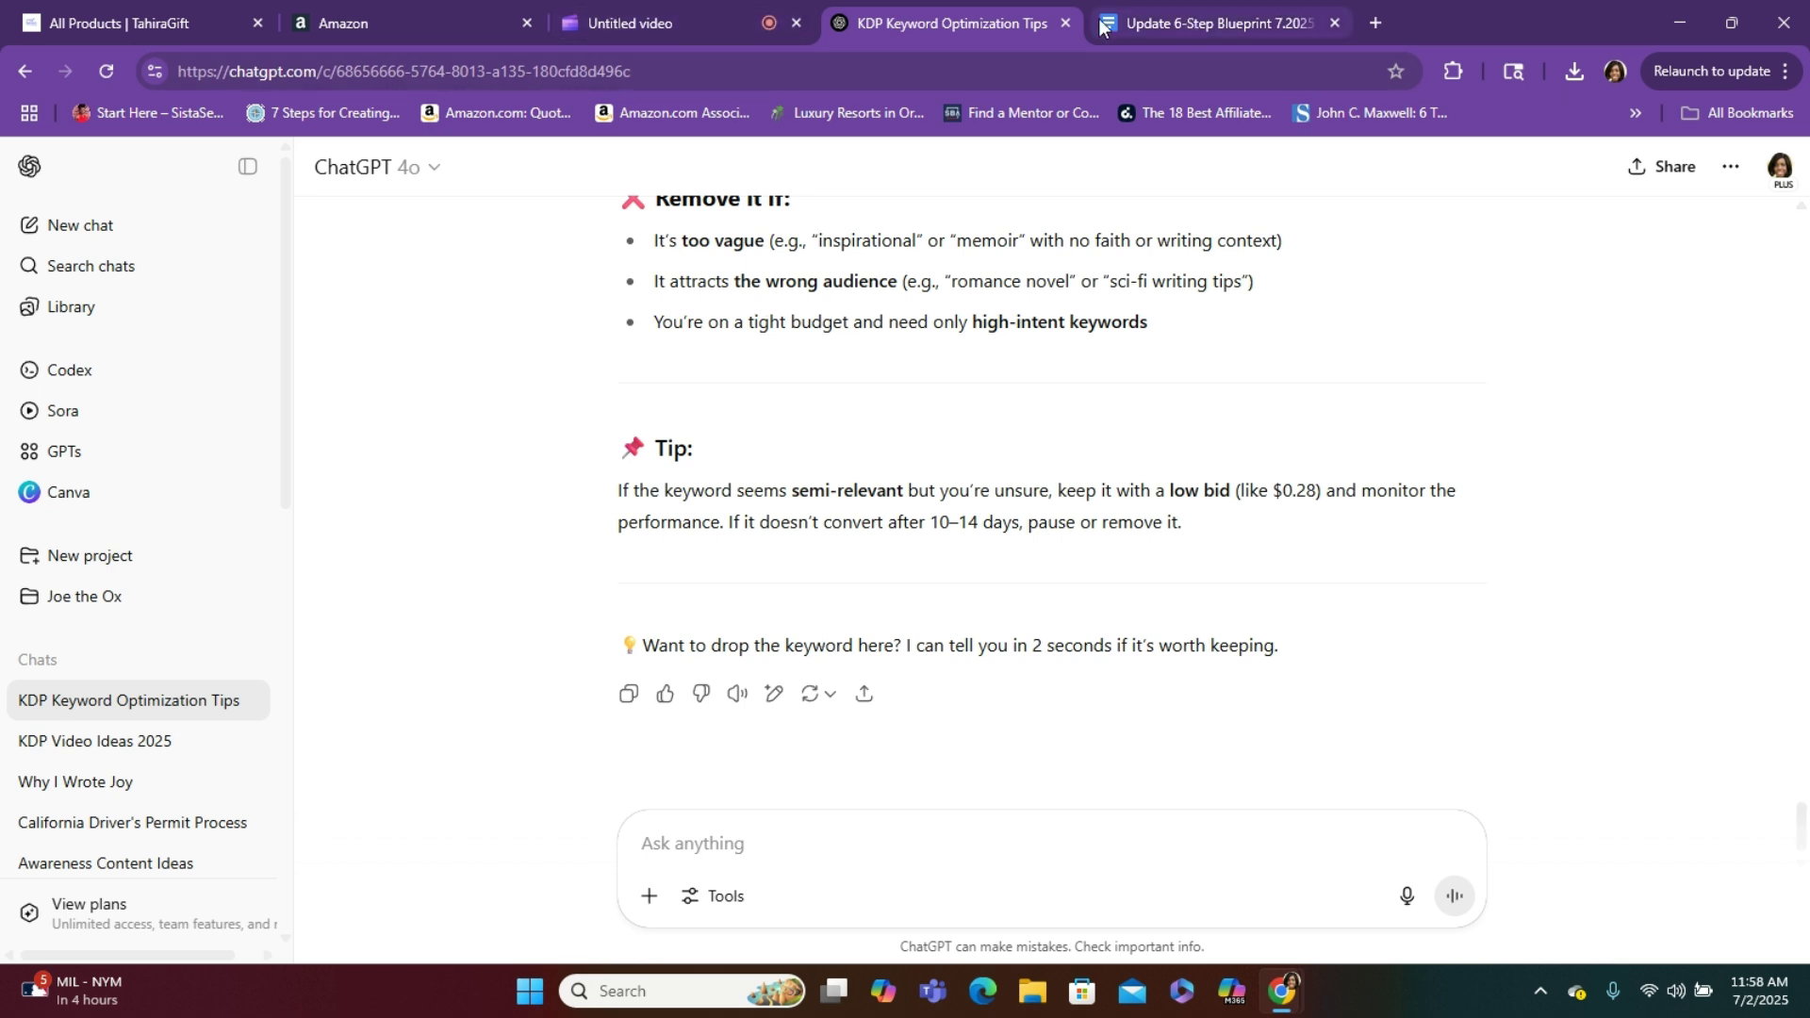
Switch back to the Amazon Ads campaign and review its ad format, products, custom text, bidding strategy and settings from start to end
left_click(428, 24)
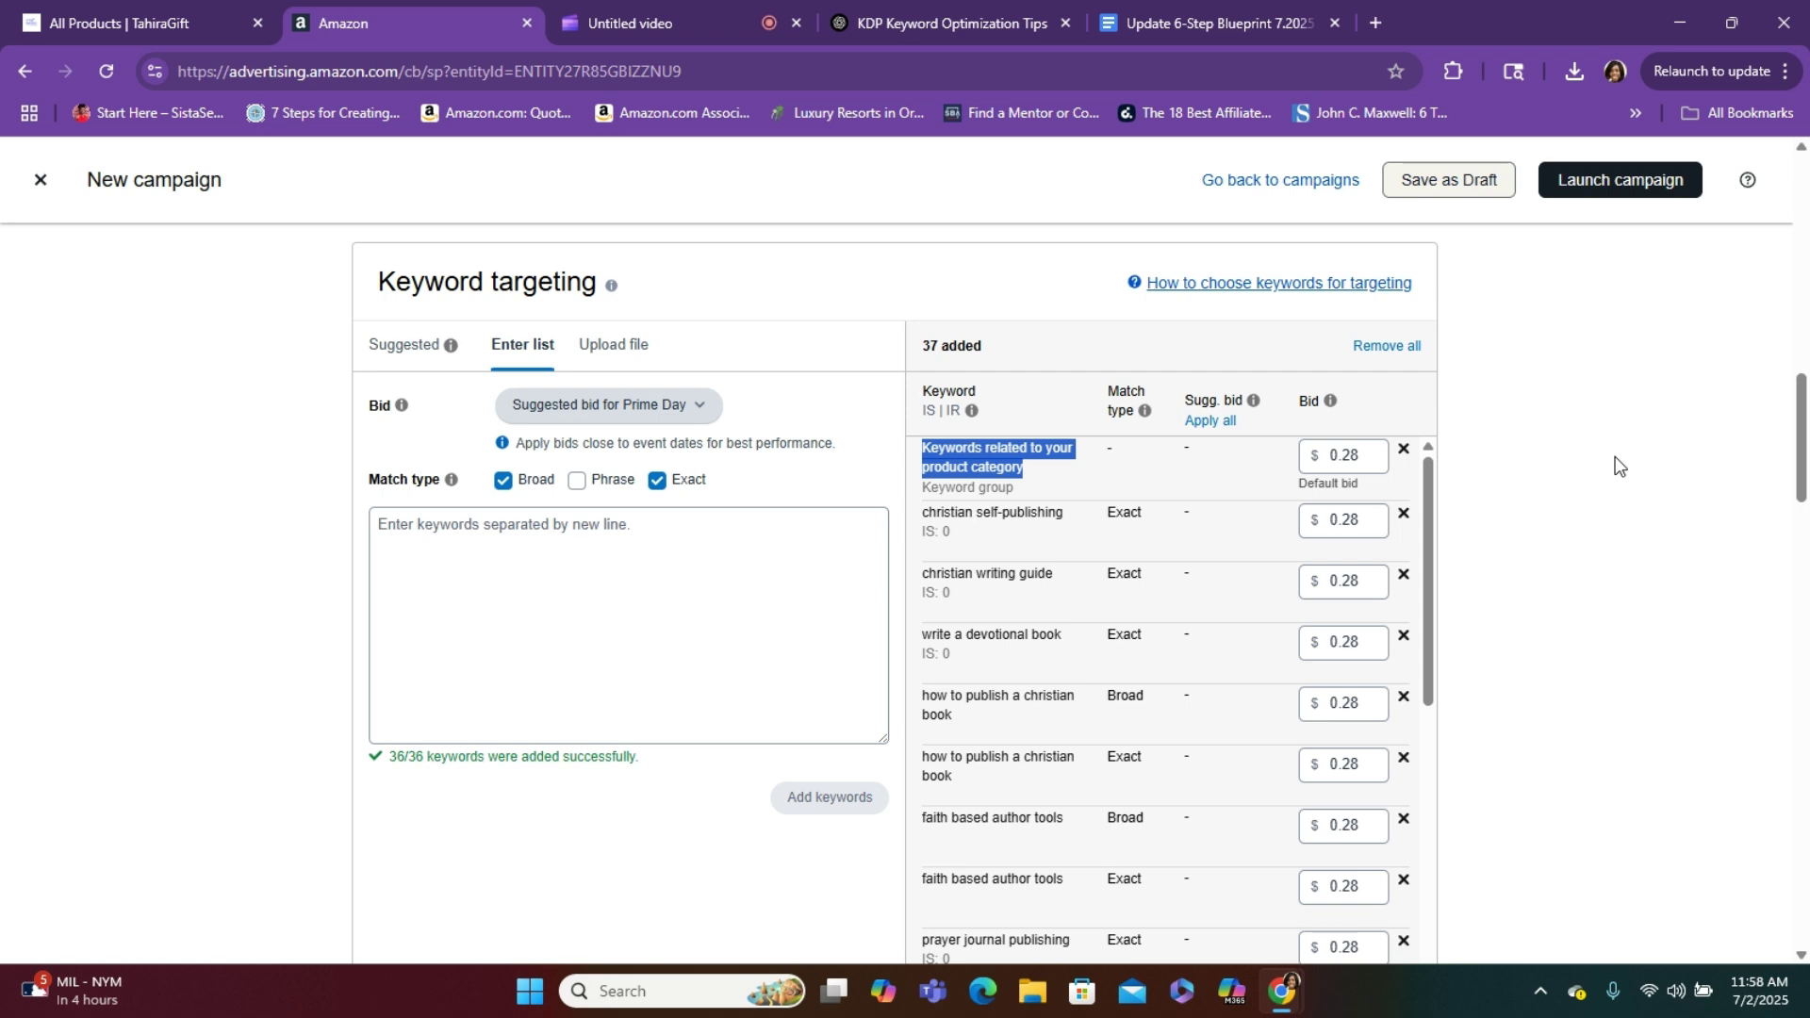
left_click(1644, 478)
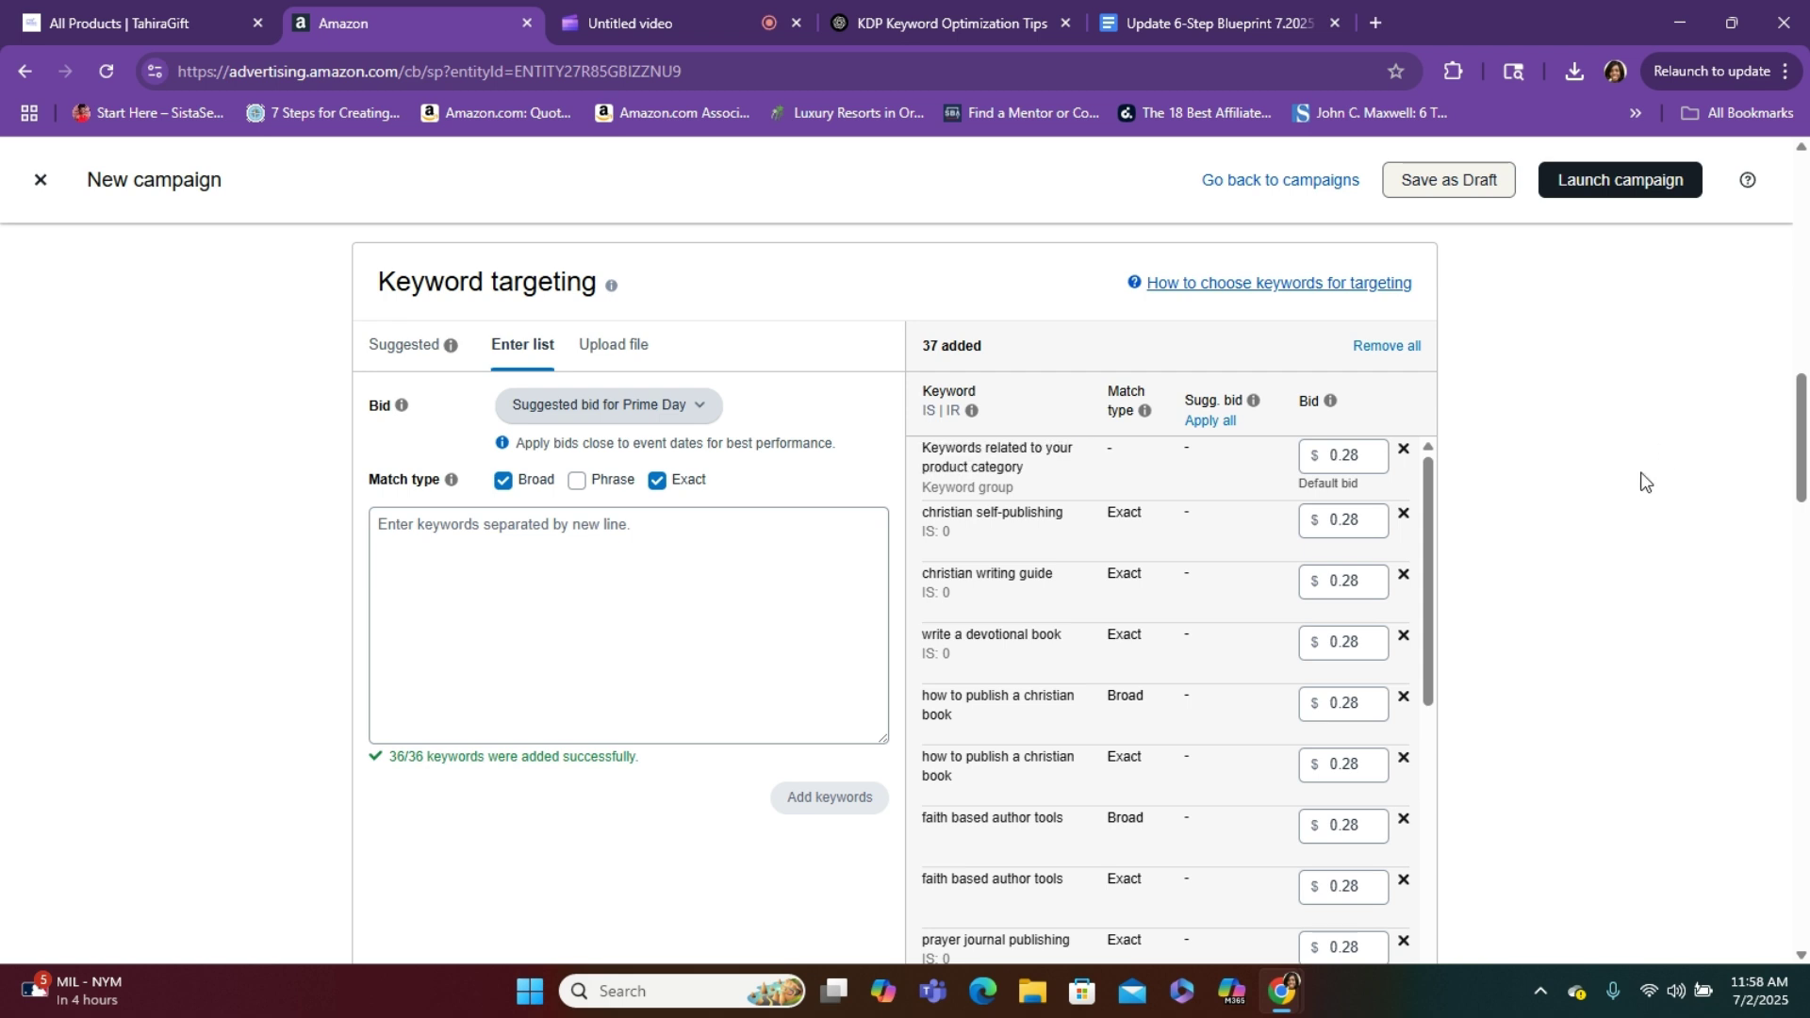
left_click_drag(1801, 396, 1786, 589)
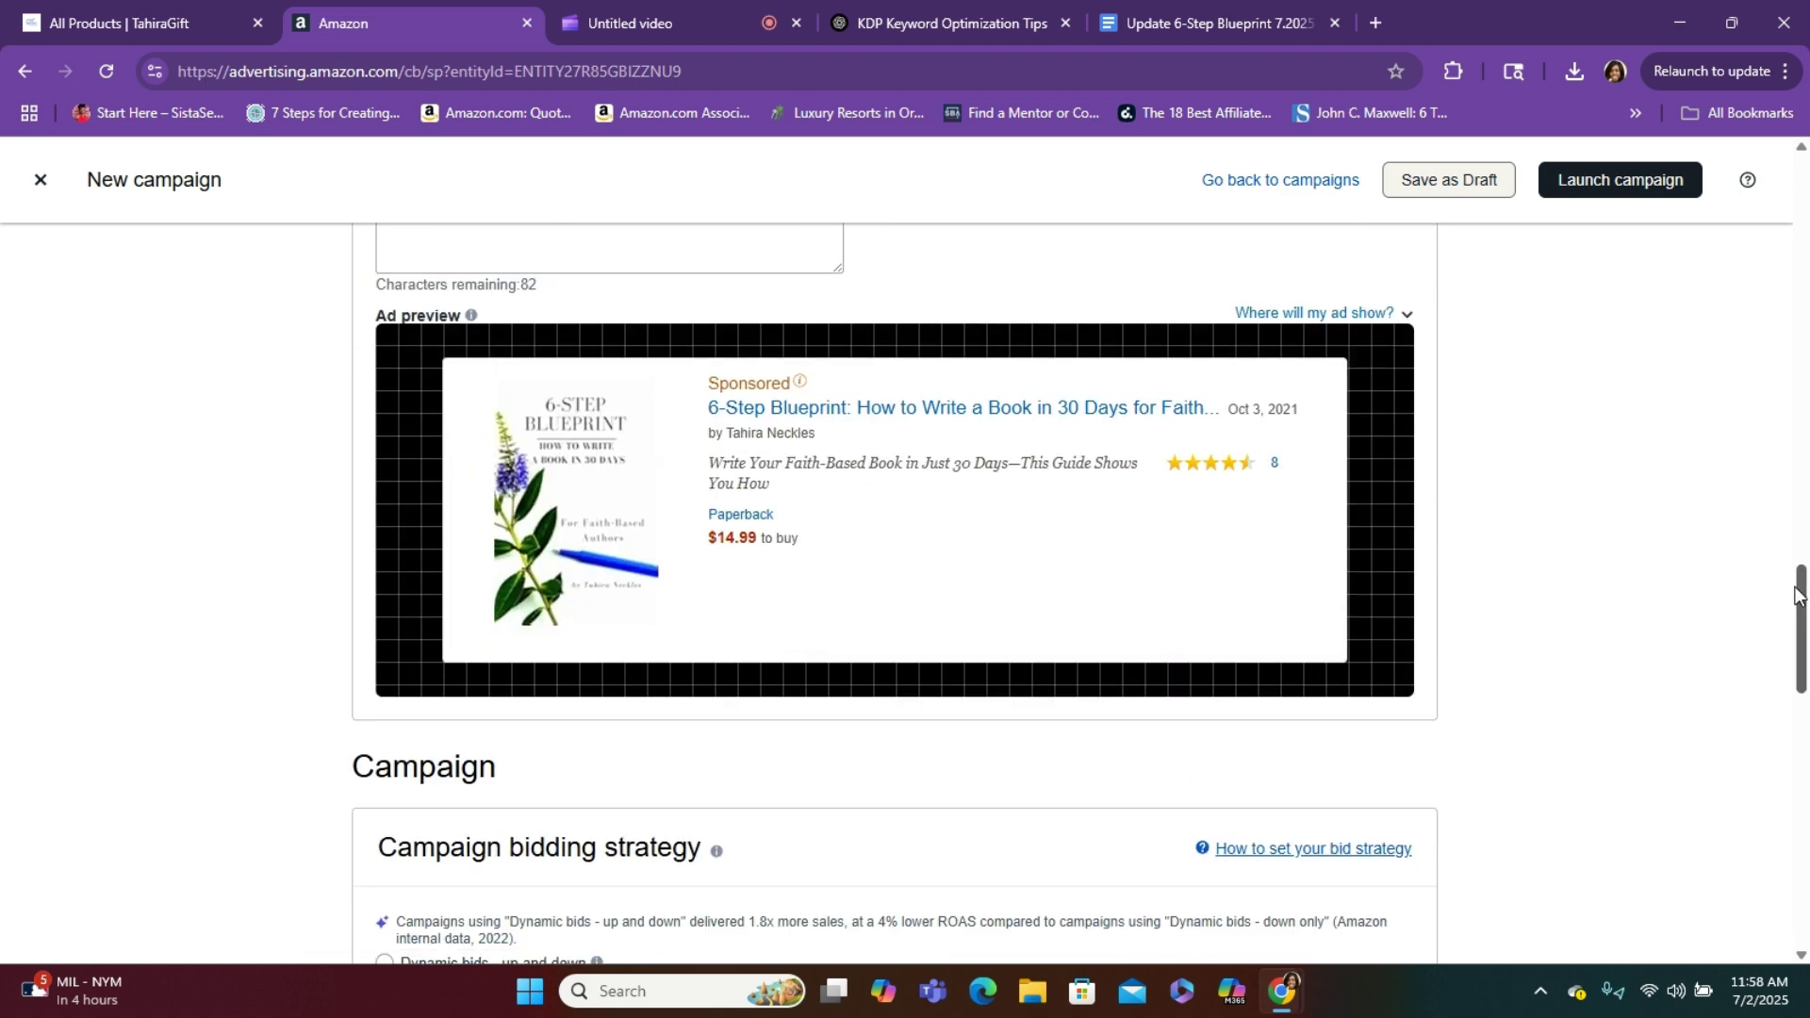
left_click_drag(1801, 604, 1801, 188)
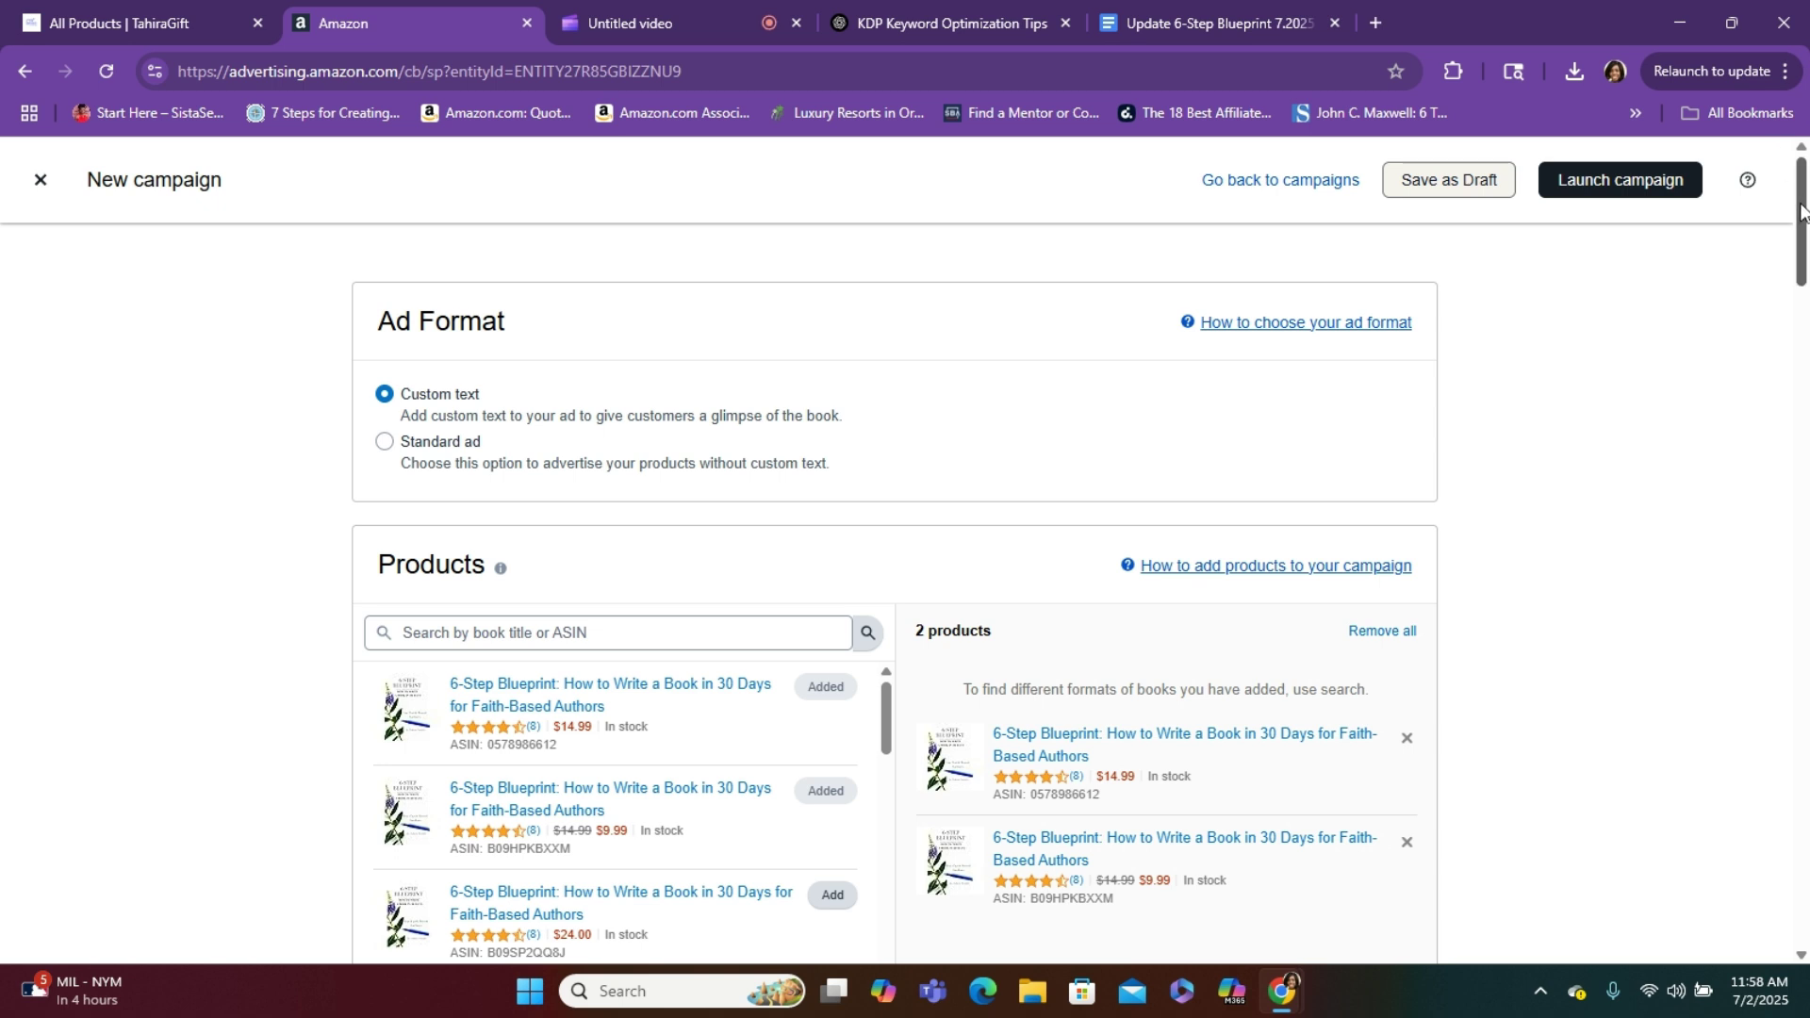
left_click_drag(1800, 209, 1804, 540)
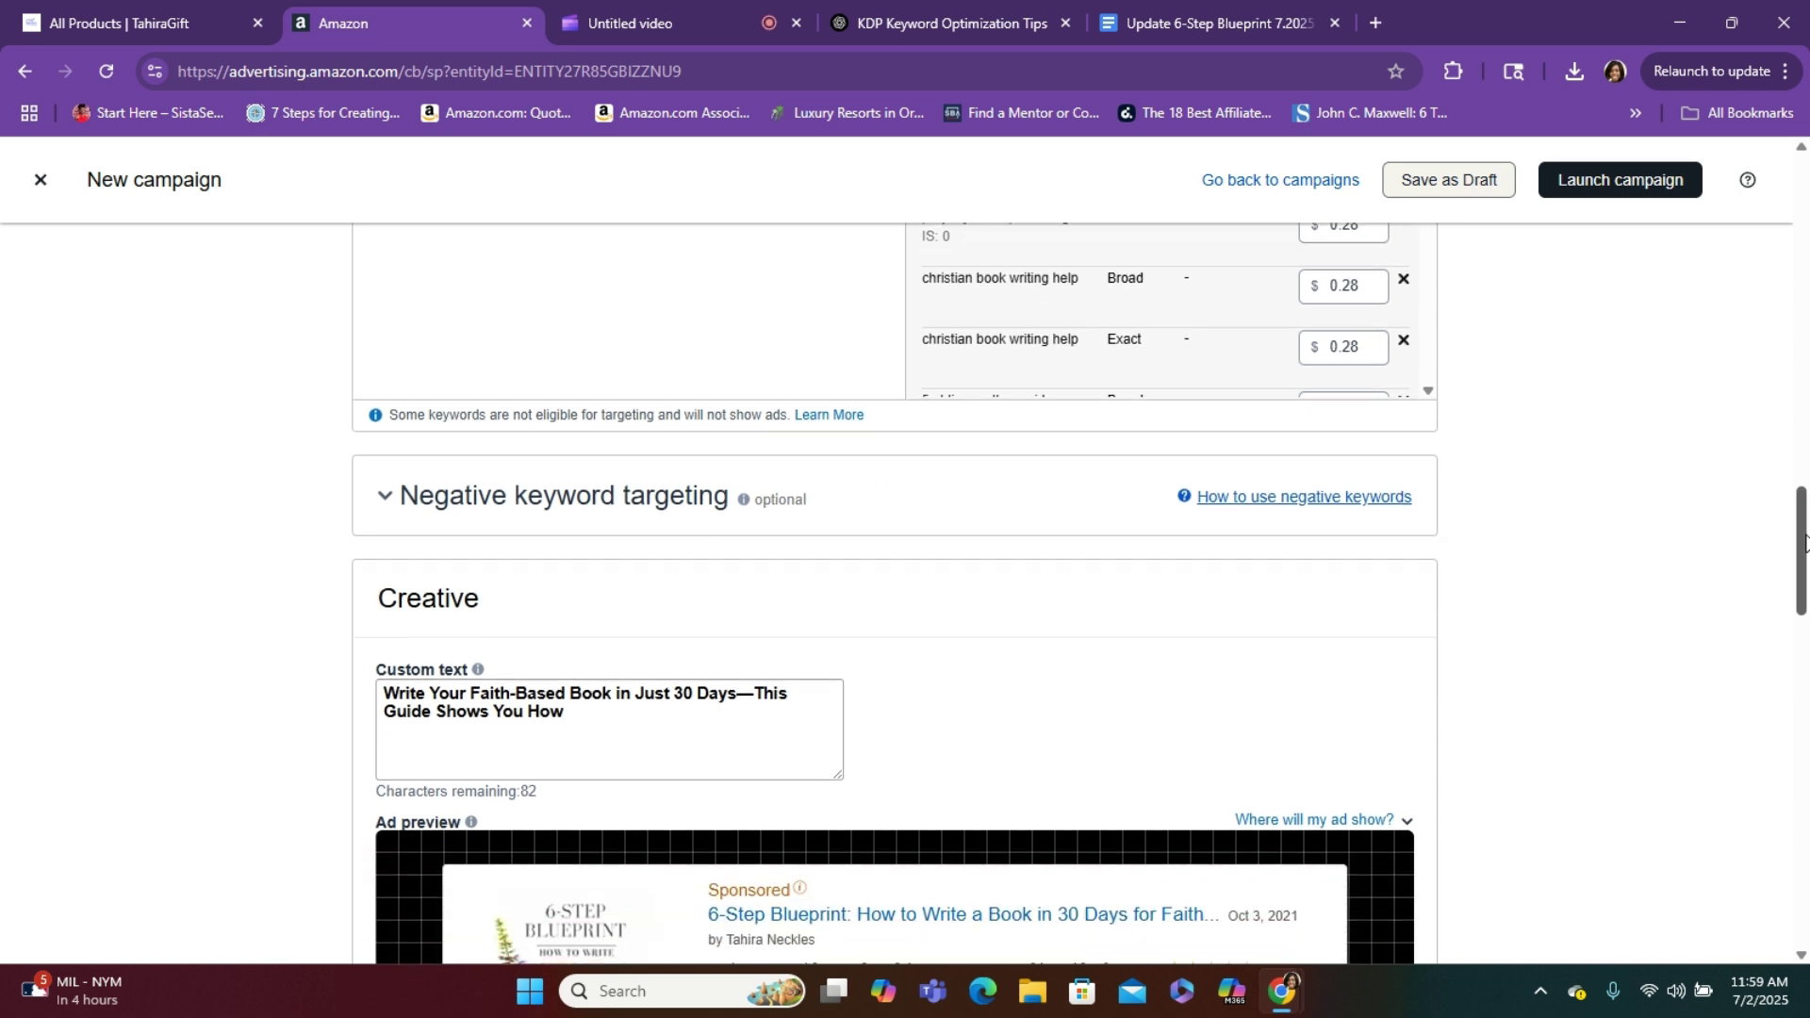
left_click_drag(1804, 540, 1804, 679)
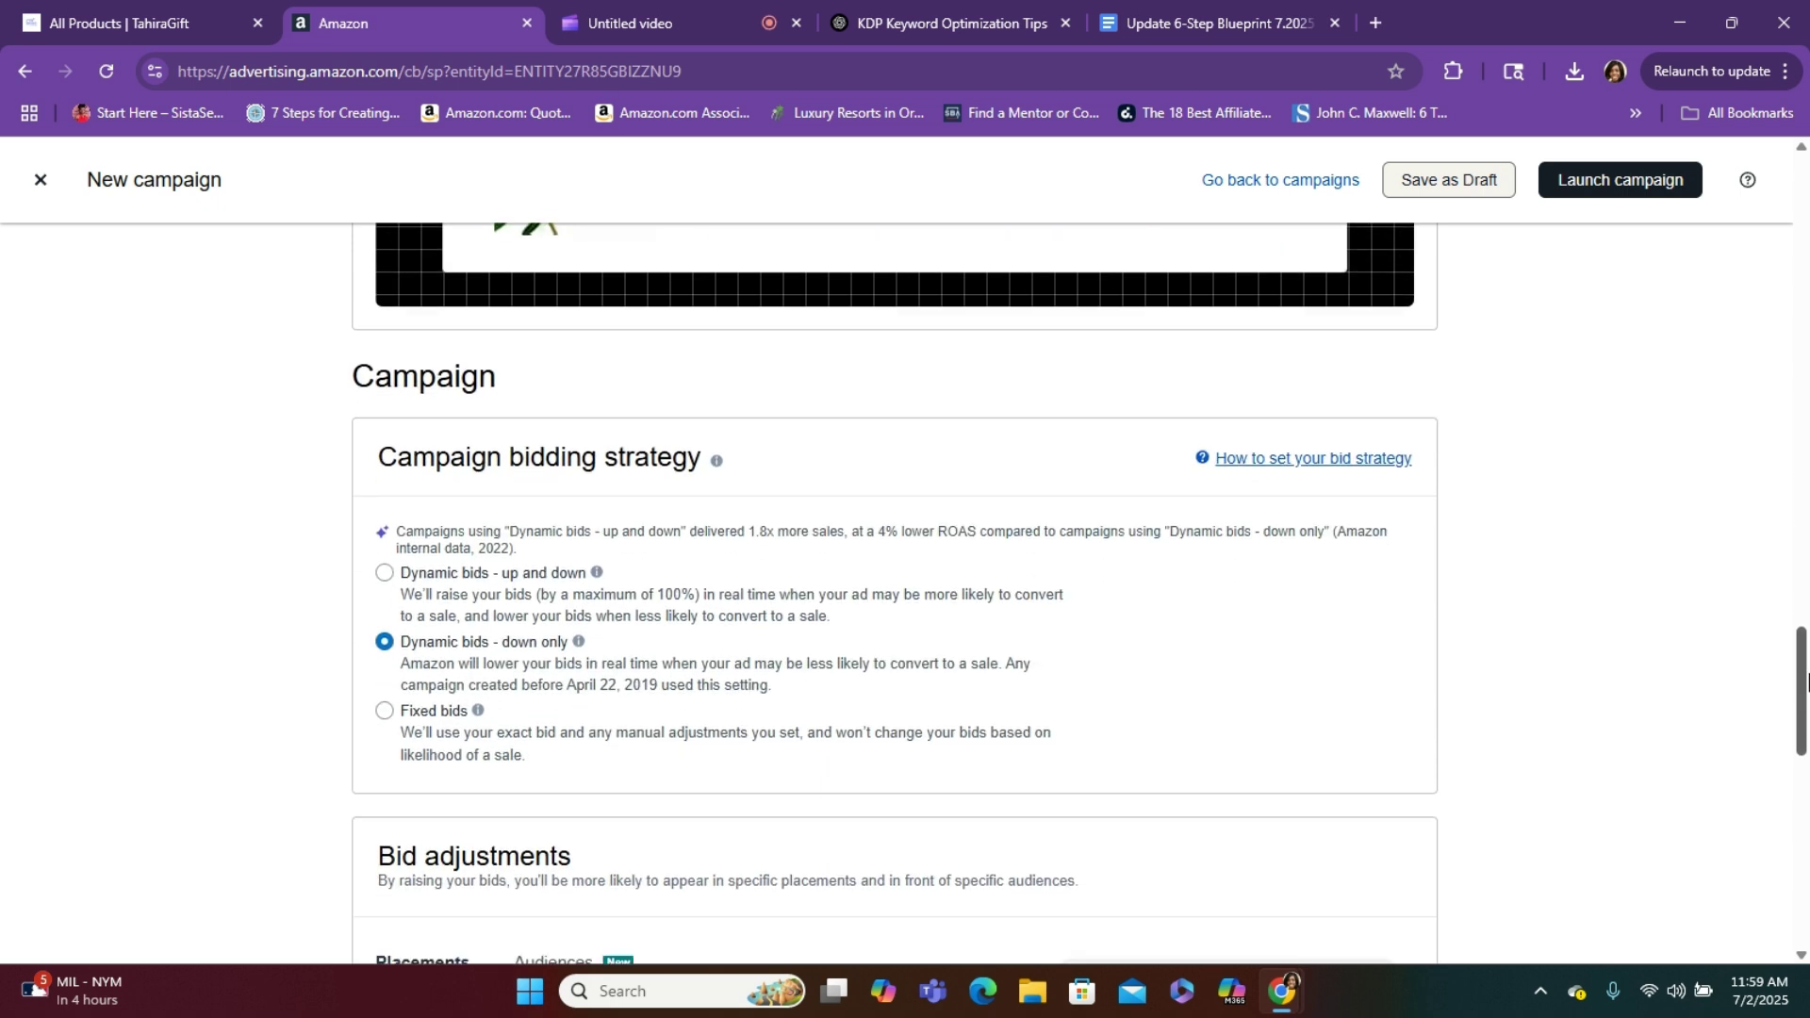
left_click_drag(1804, 678, 1803, 830)
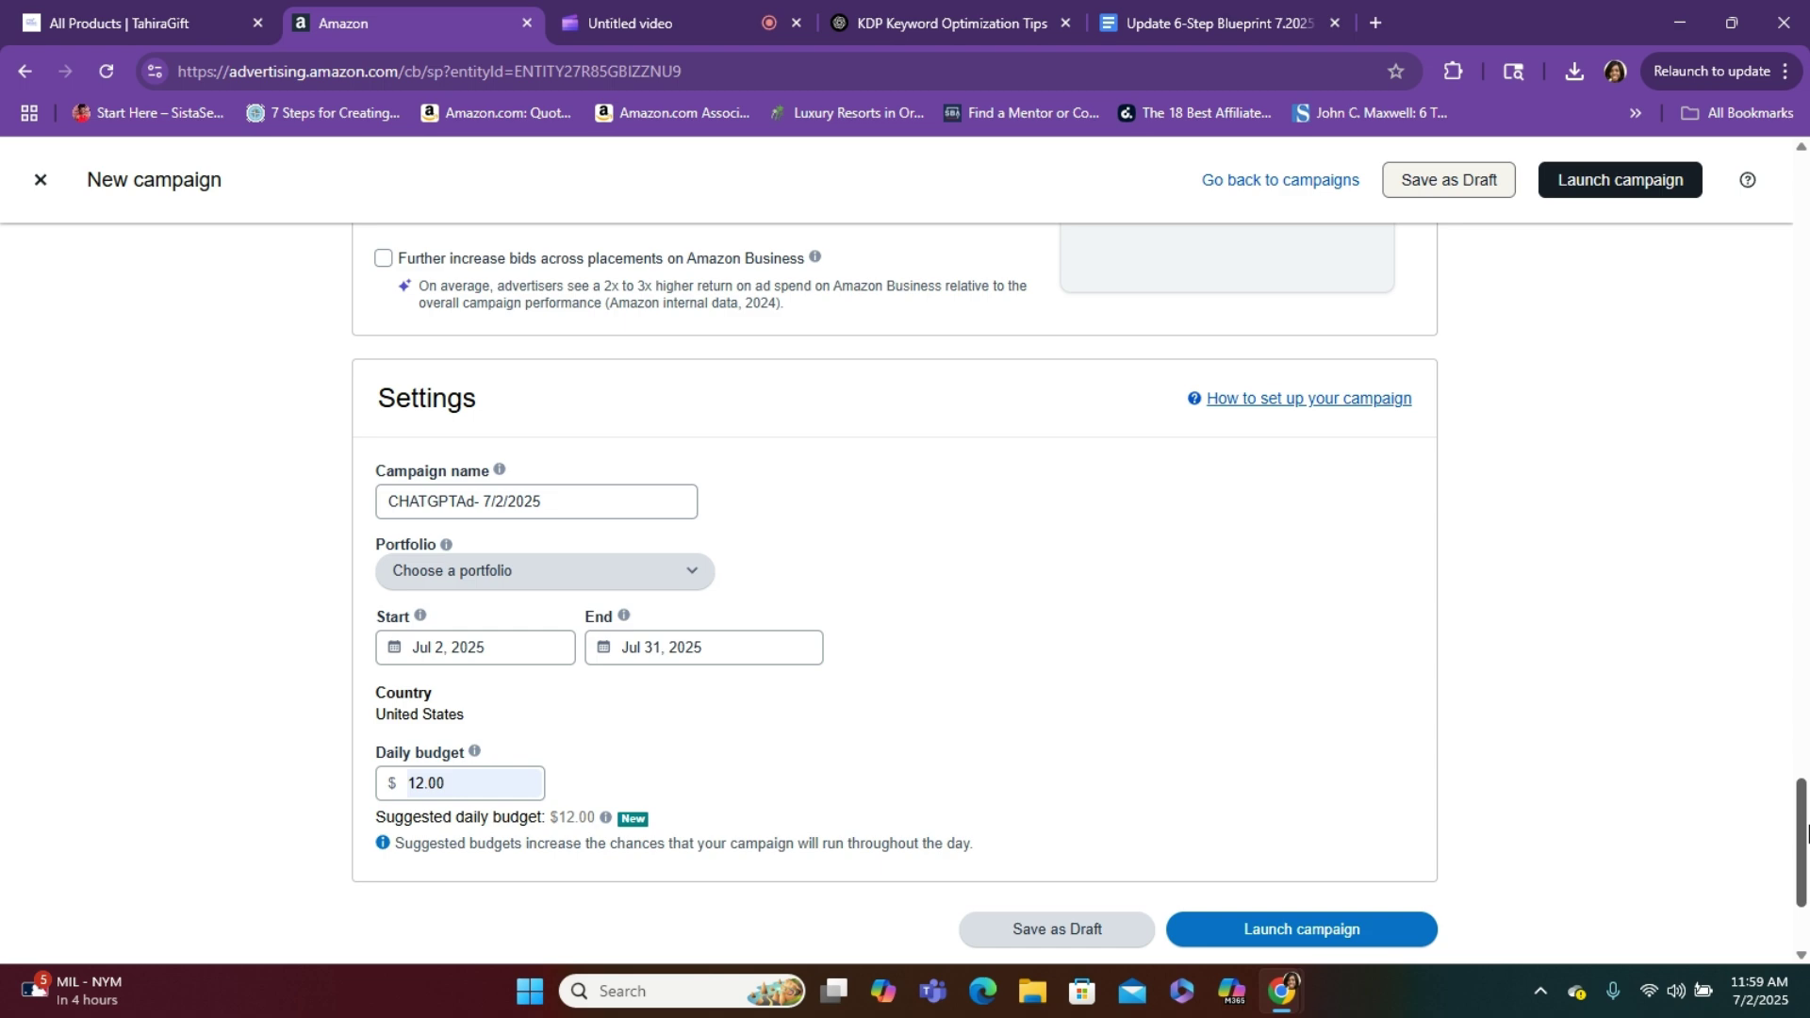
Return to keyword targeting and check the match types and bids throughout the added keywords list
left_click_drag(1804, 831, 1804, 432)
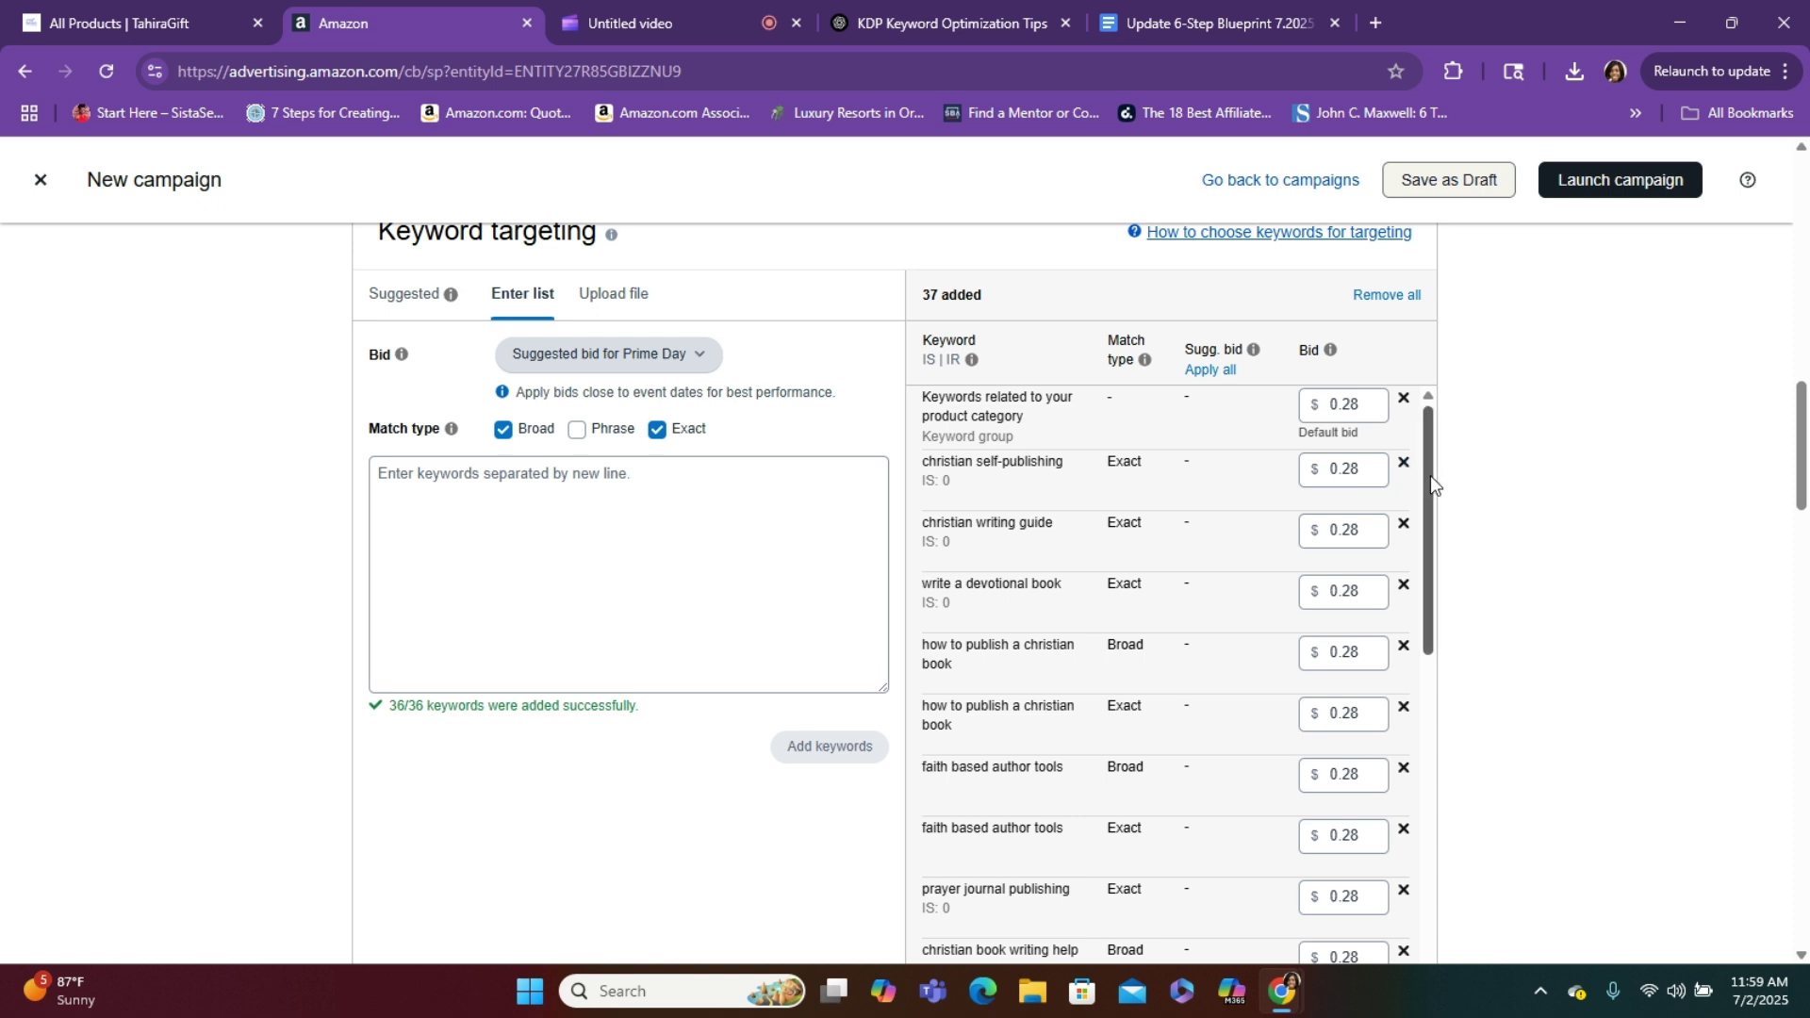
scroll(1430, 509, "down", 5)
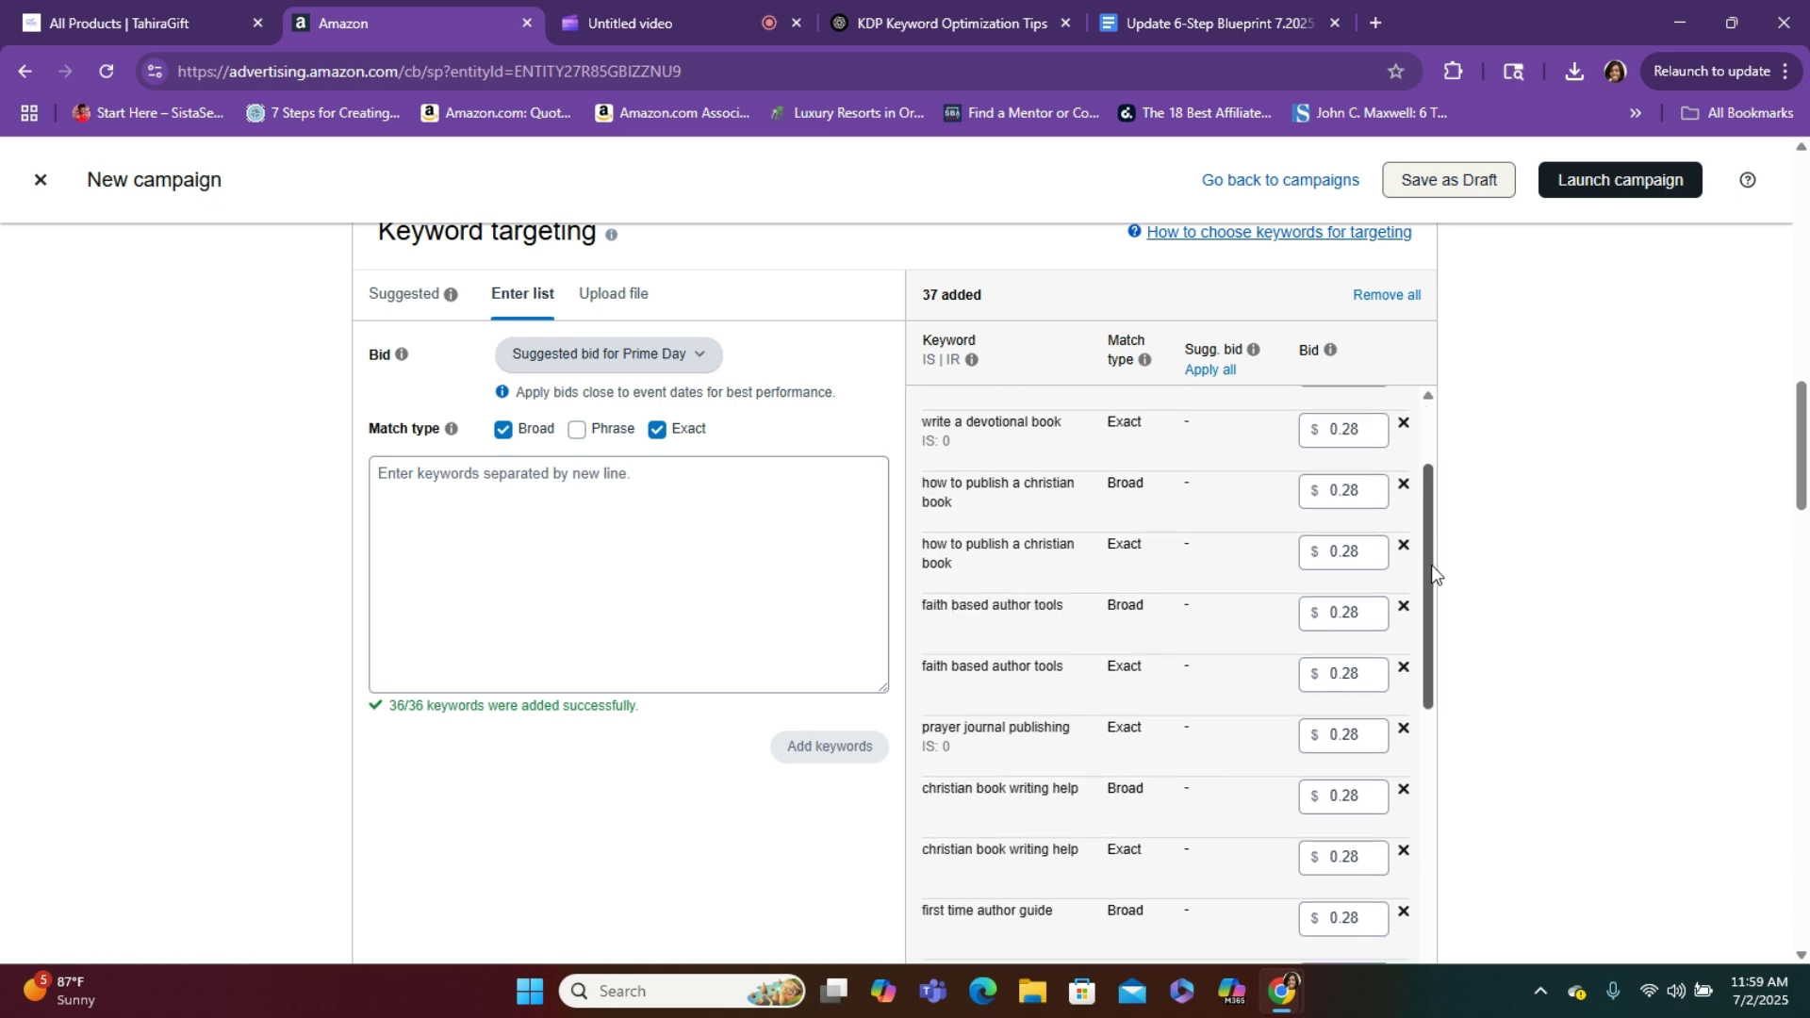
scroll(1446, 706, "down", 7)
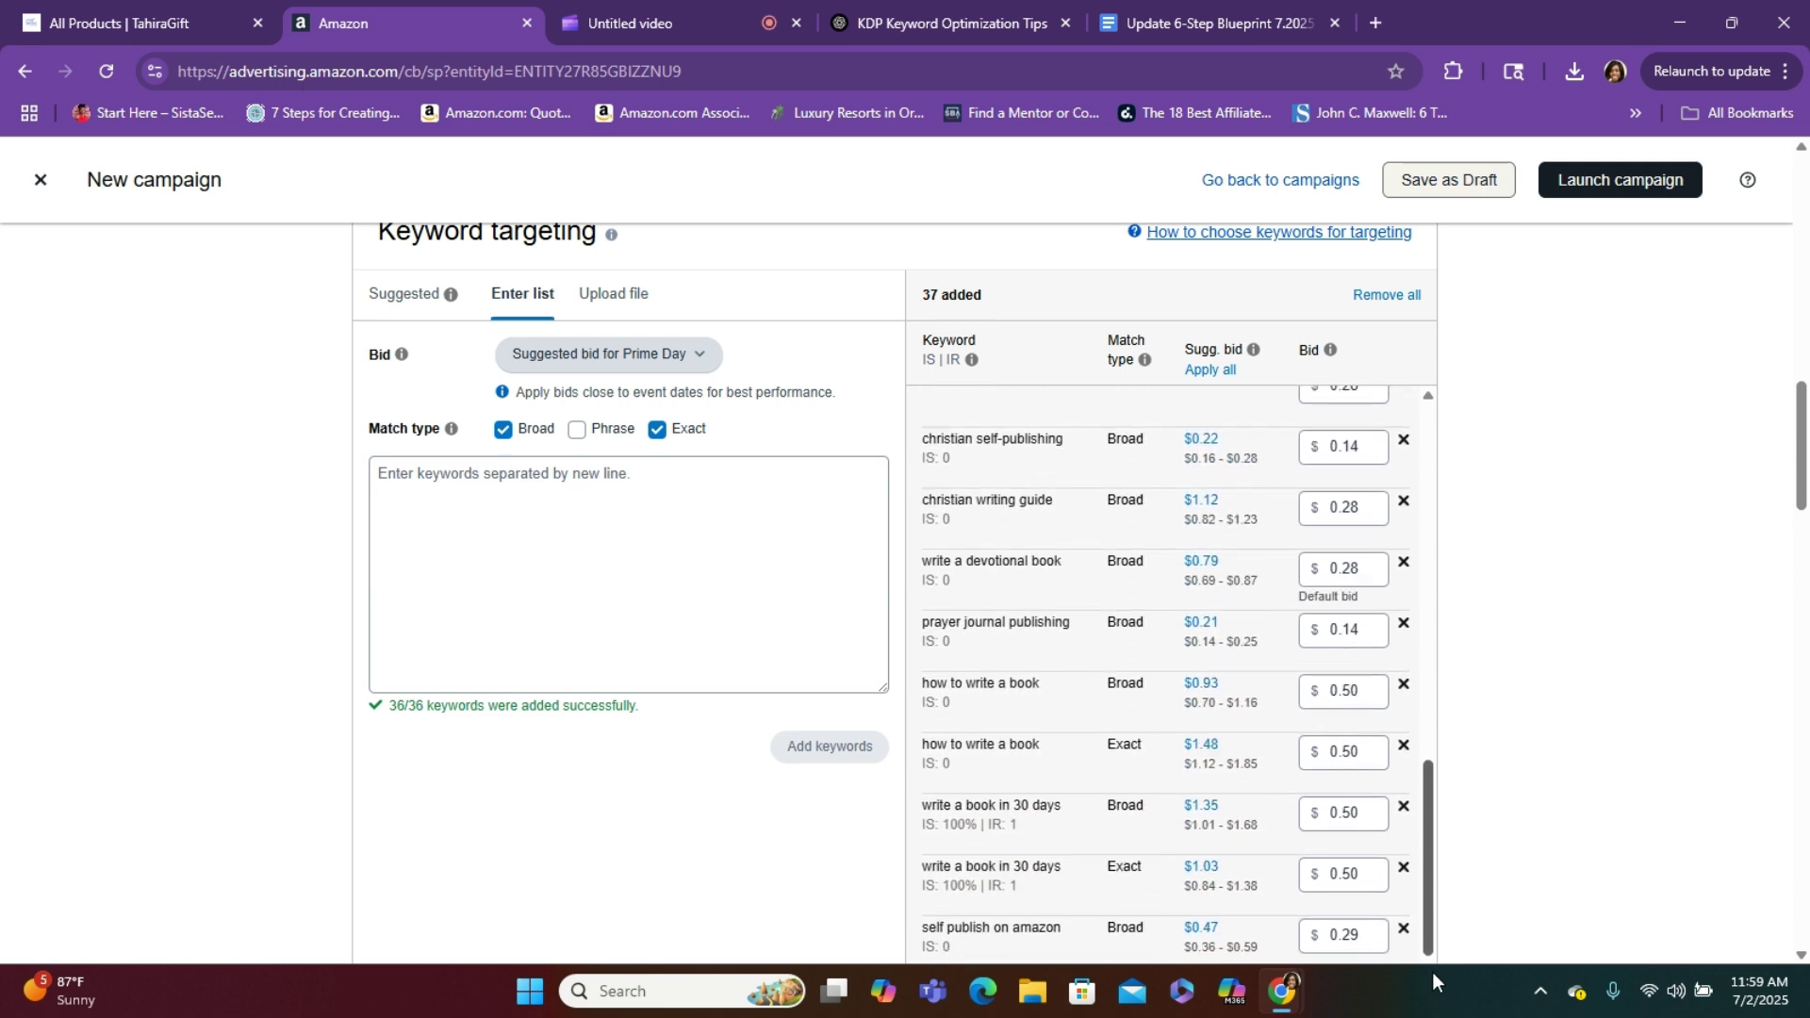
scroll(1432, 961, "down", 3)
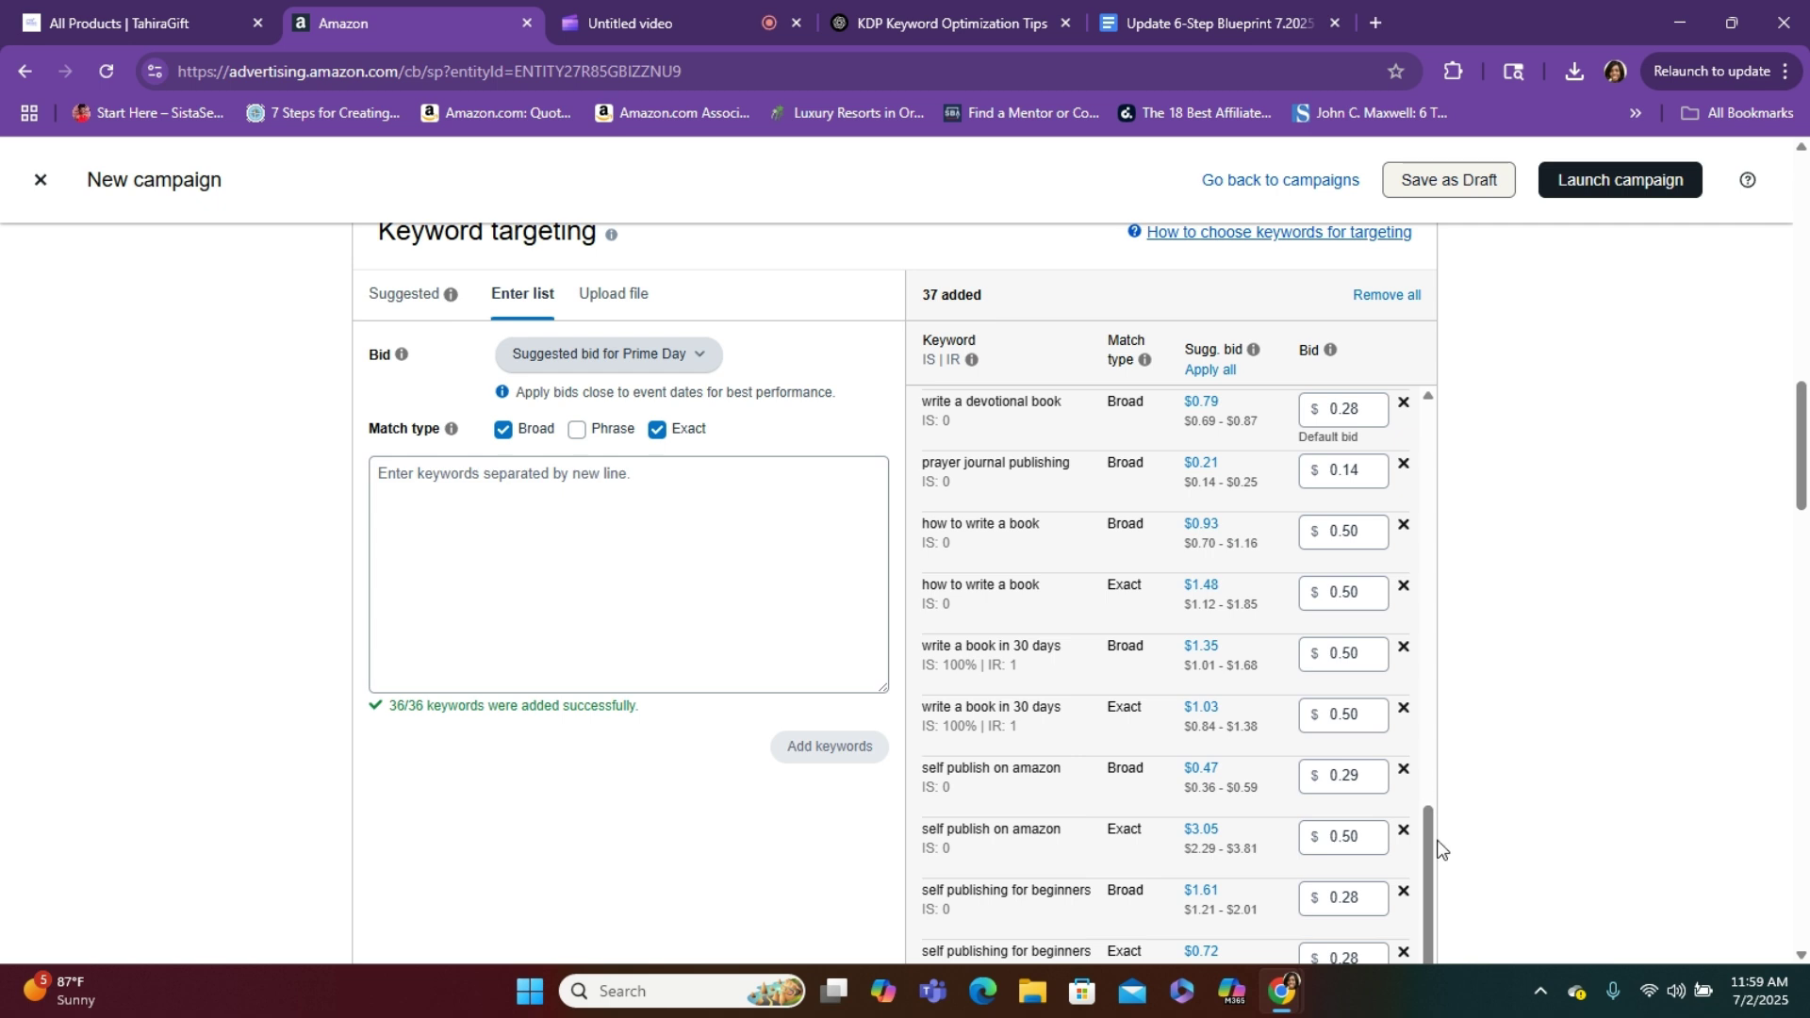
left_click_drag(1430, 853, 1433, 901)
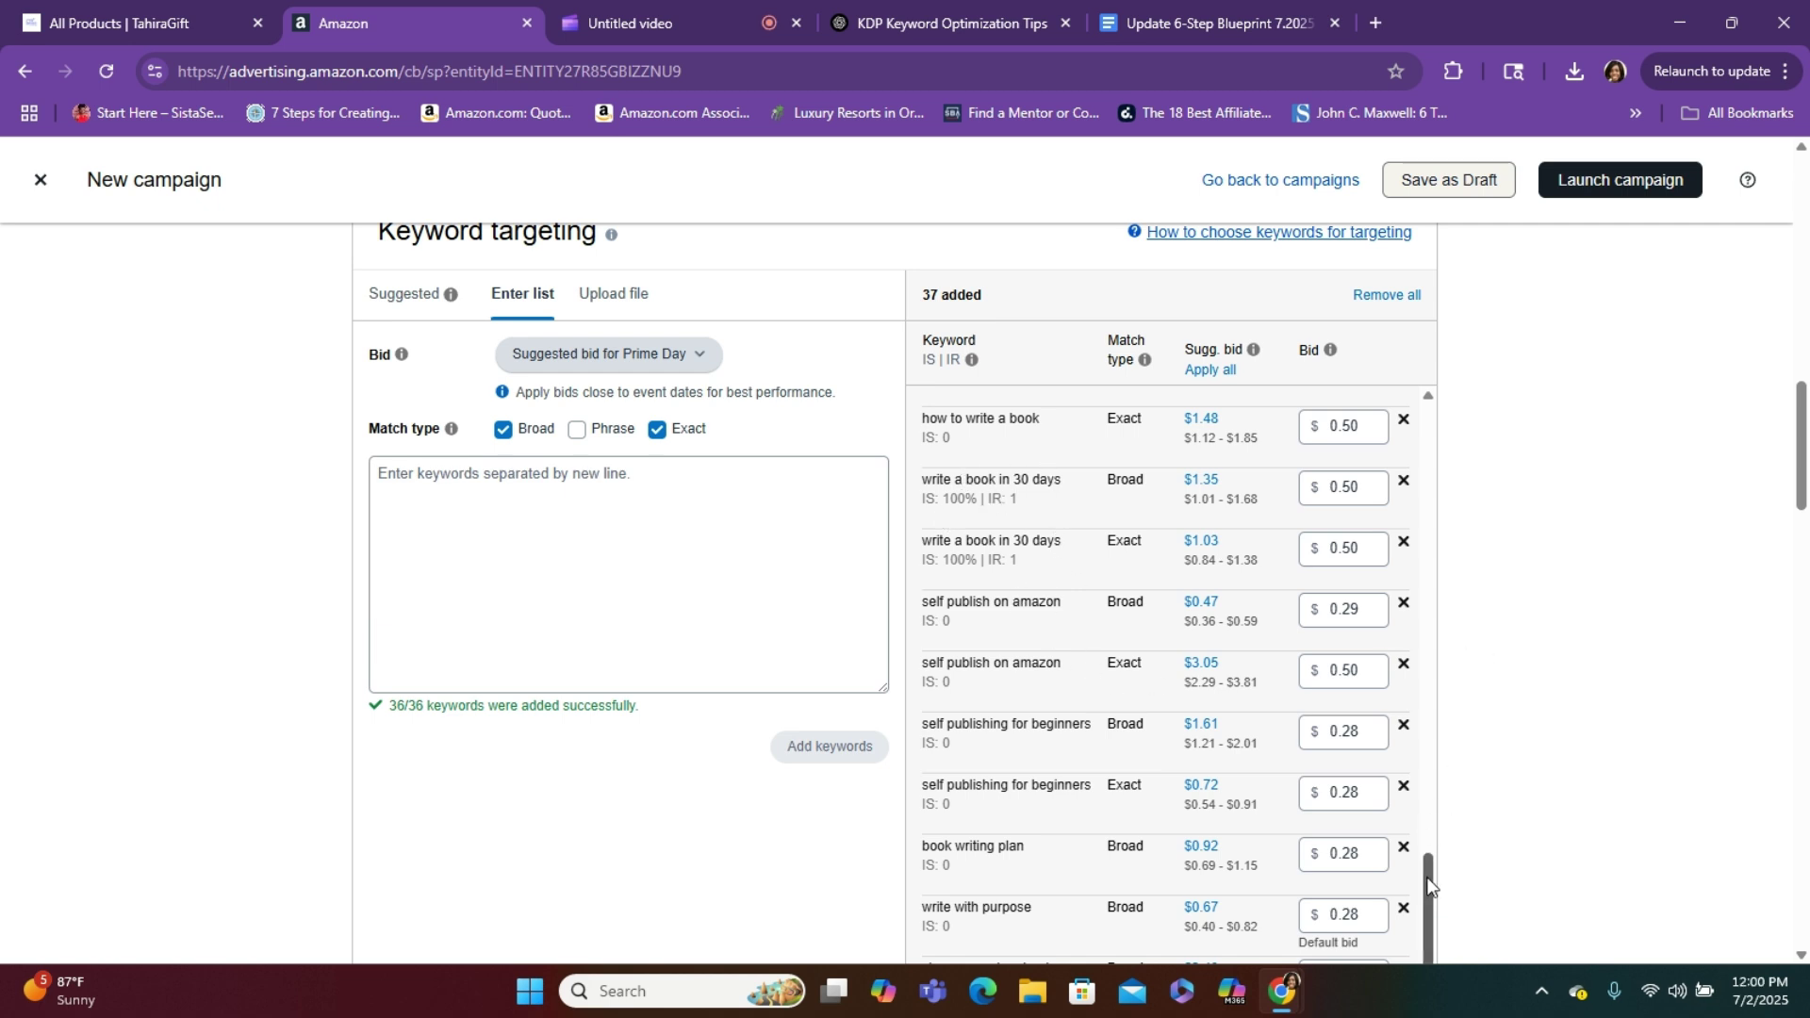
left_click_drag(1427, 877, 1431, 944)
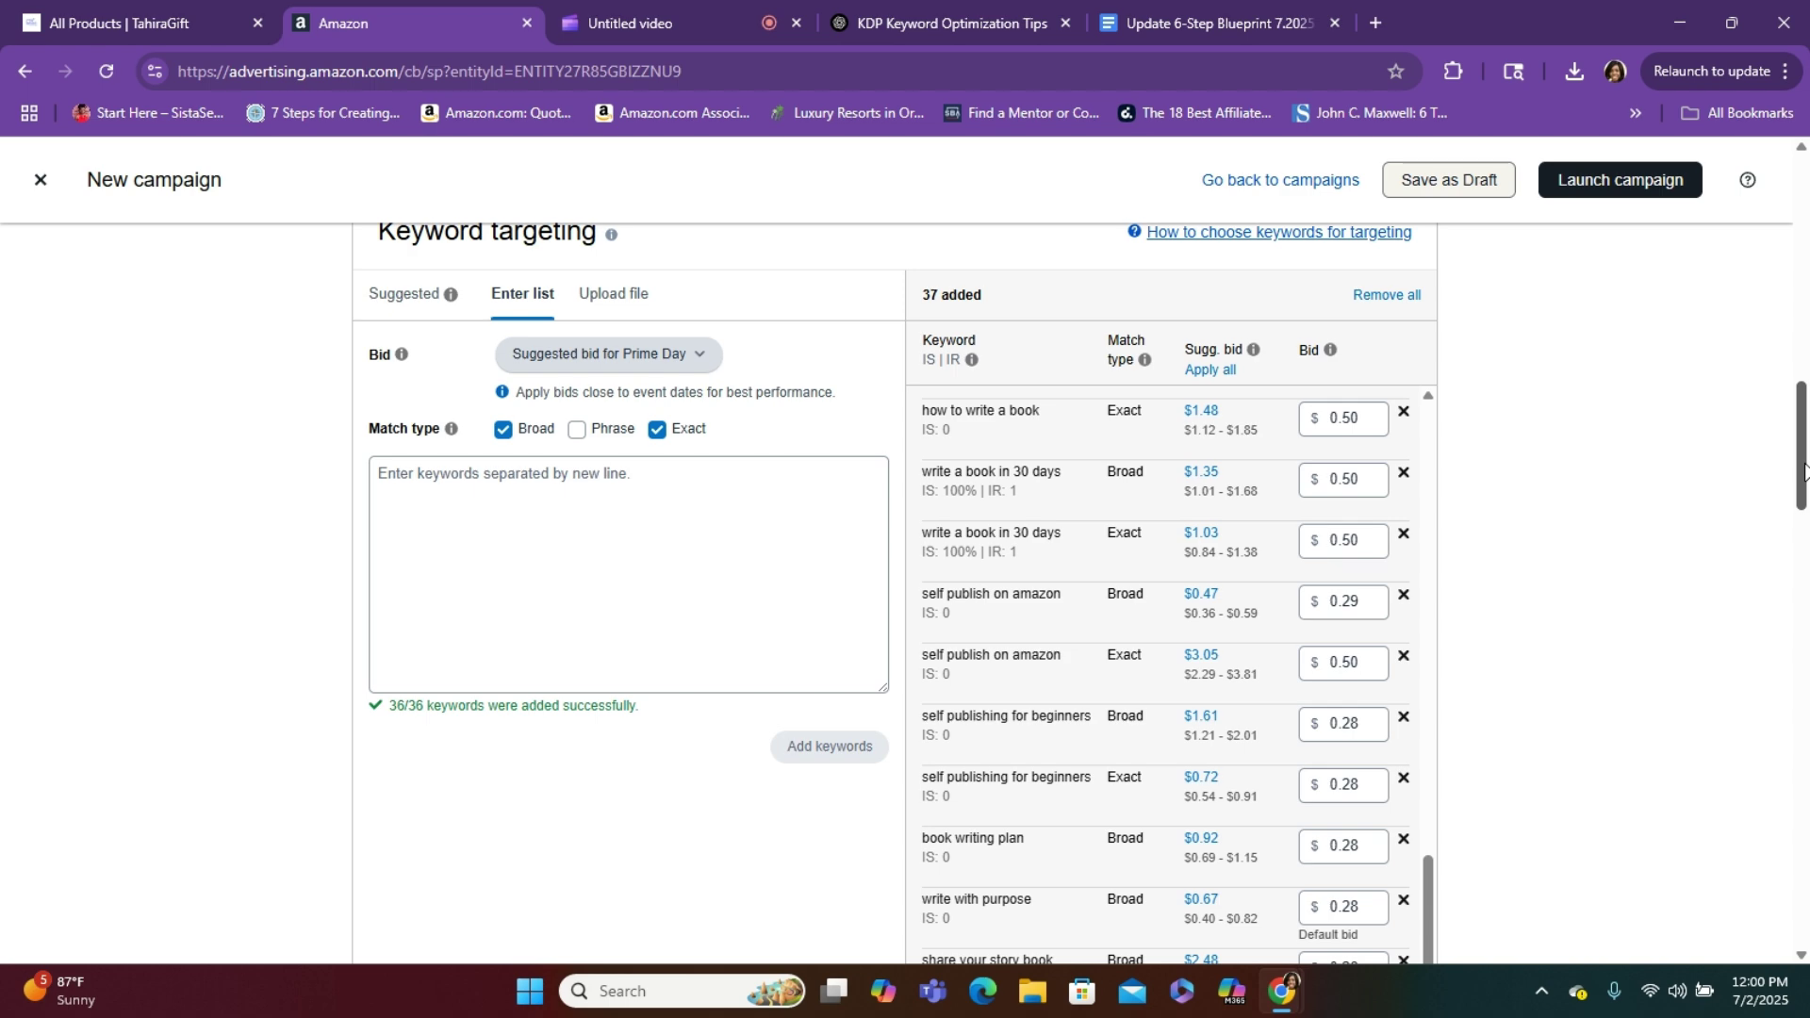
Launch the campaign CHATGPTAd- 7/2/2025 and look over its launch summary
left_click_drag(1804, 469, 1804, 928)
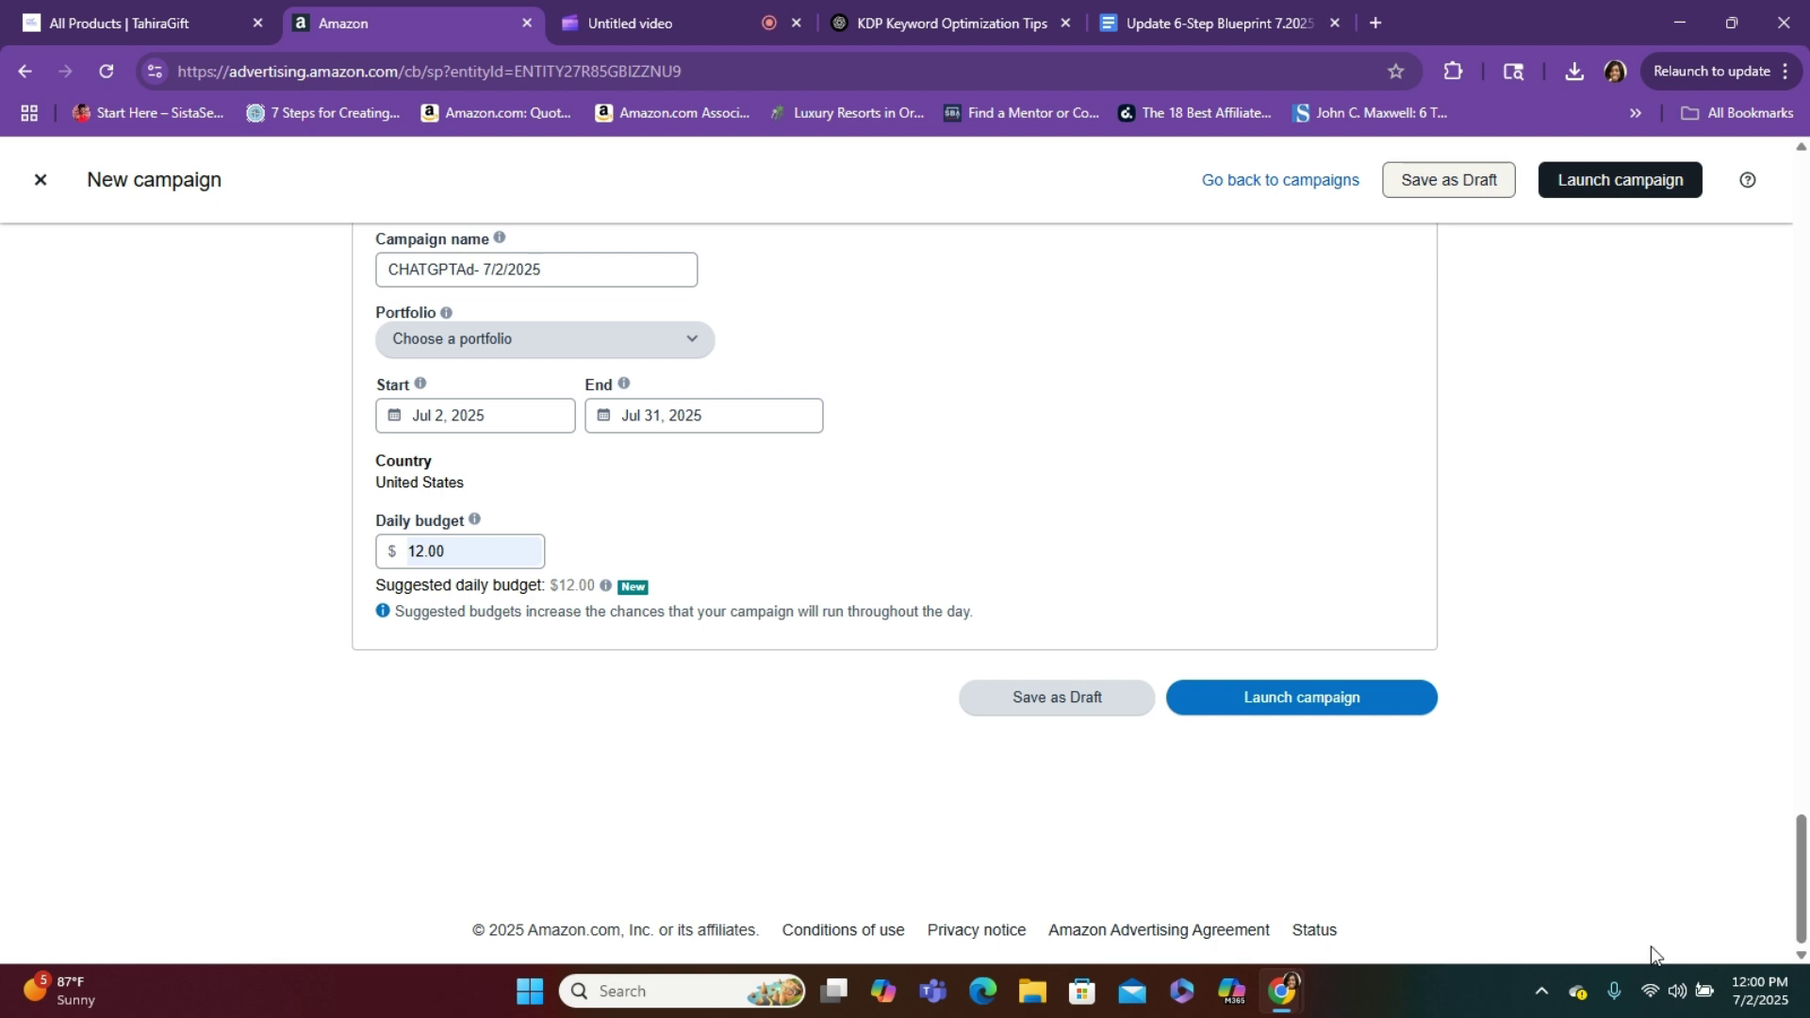
left_click(1308, 702)
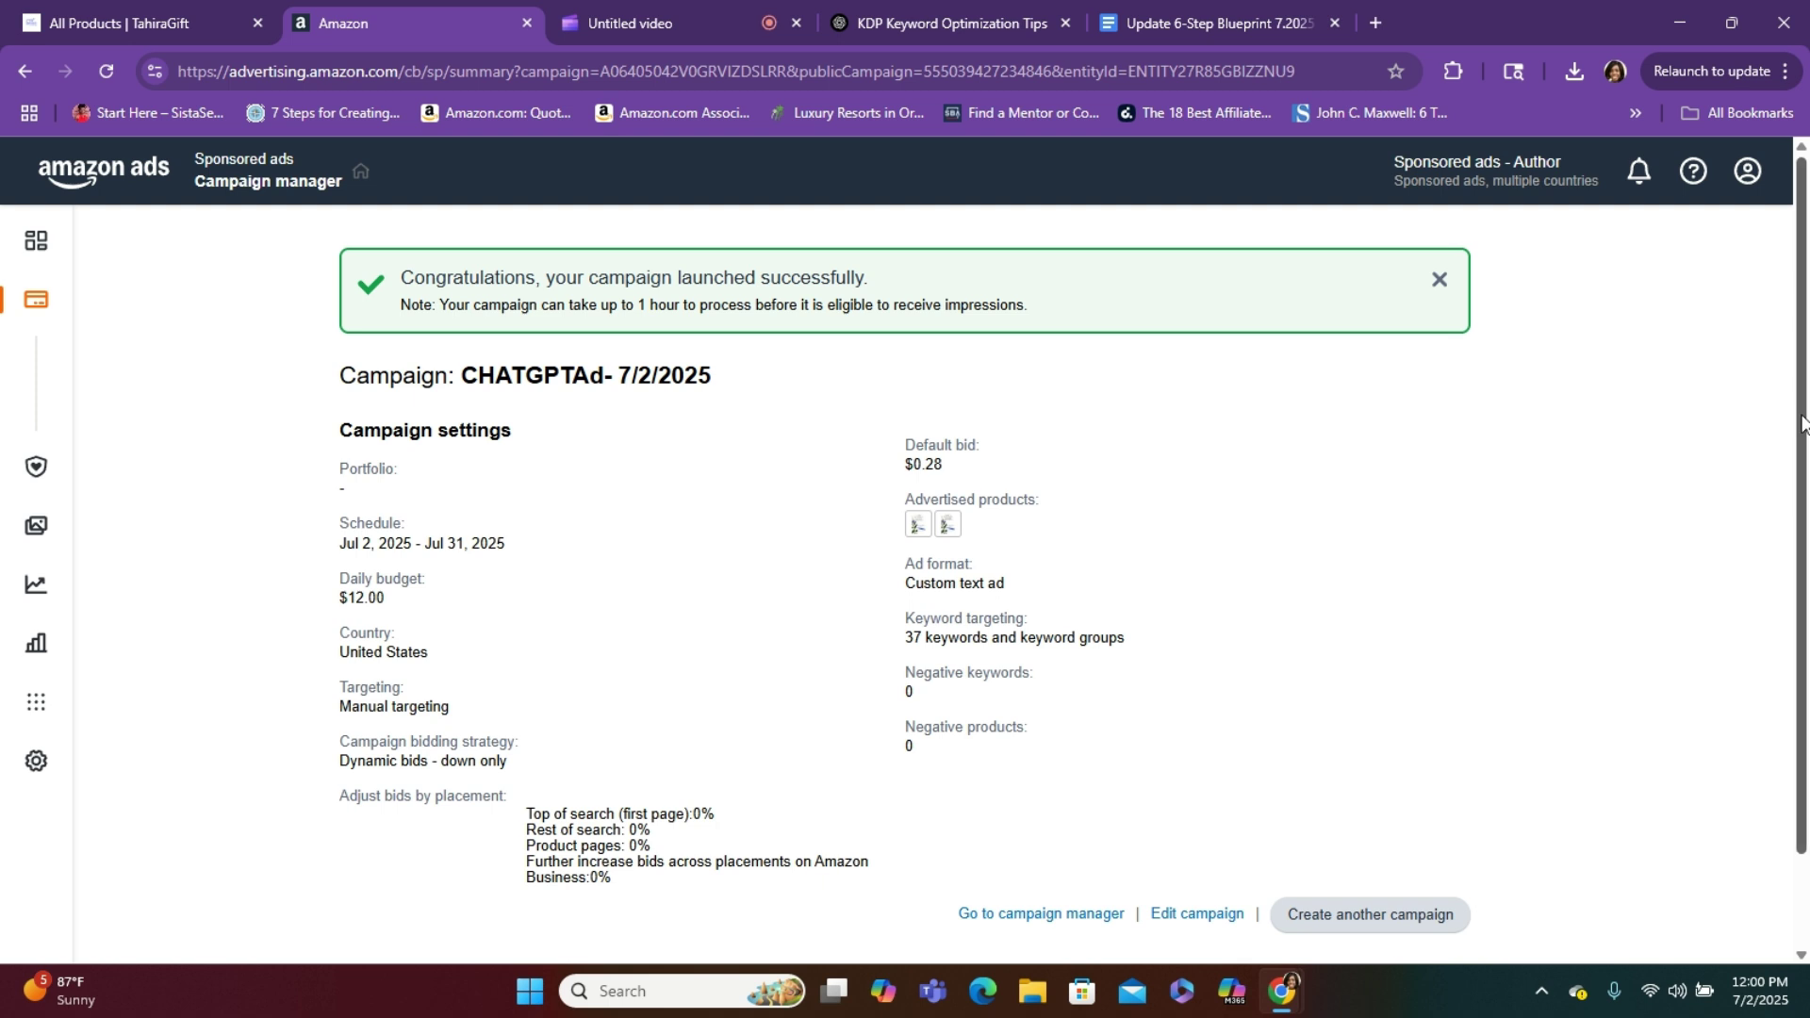
left_click_drag(1800, 422, 1805, 357)
Switch to the TahiraGift shop and browse the All Products page of digital downloads
left_click(131, 23)
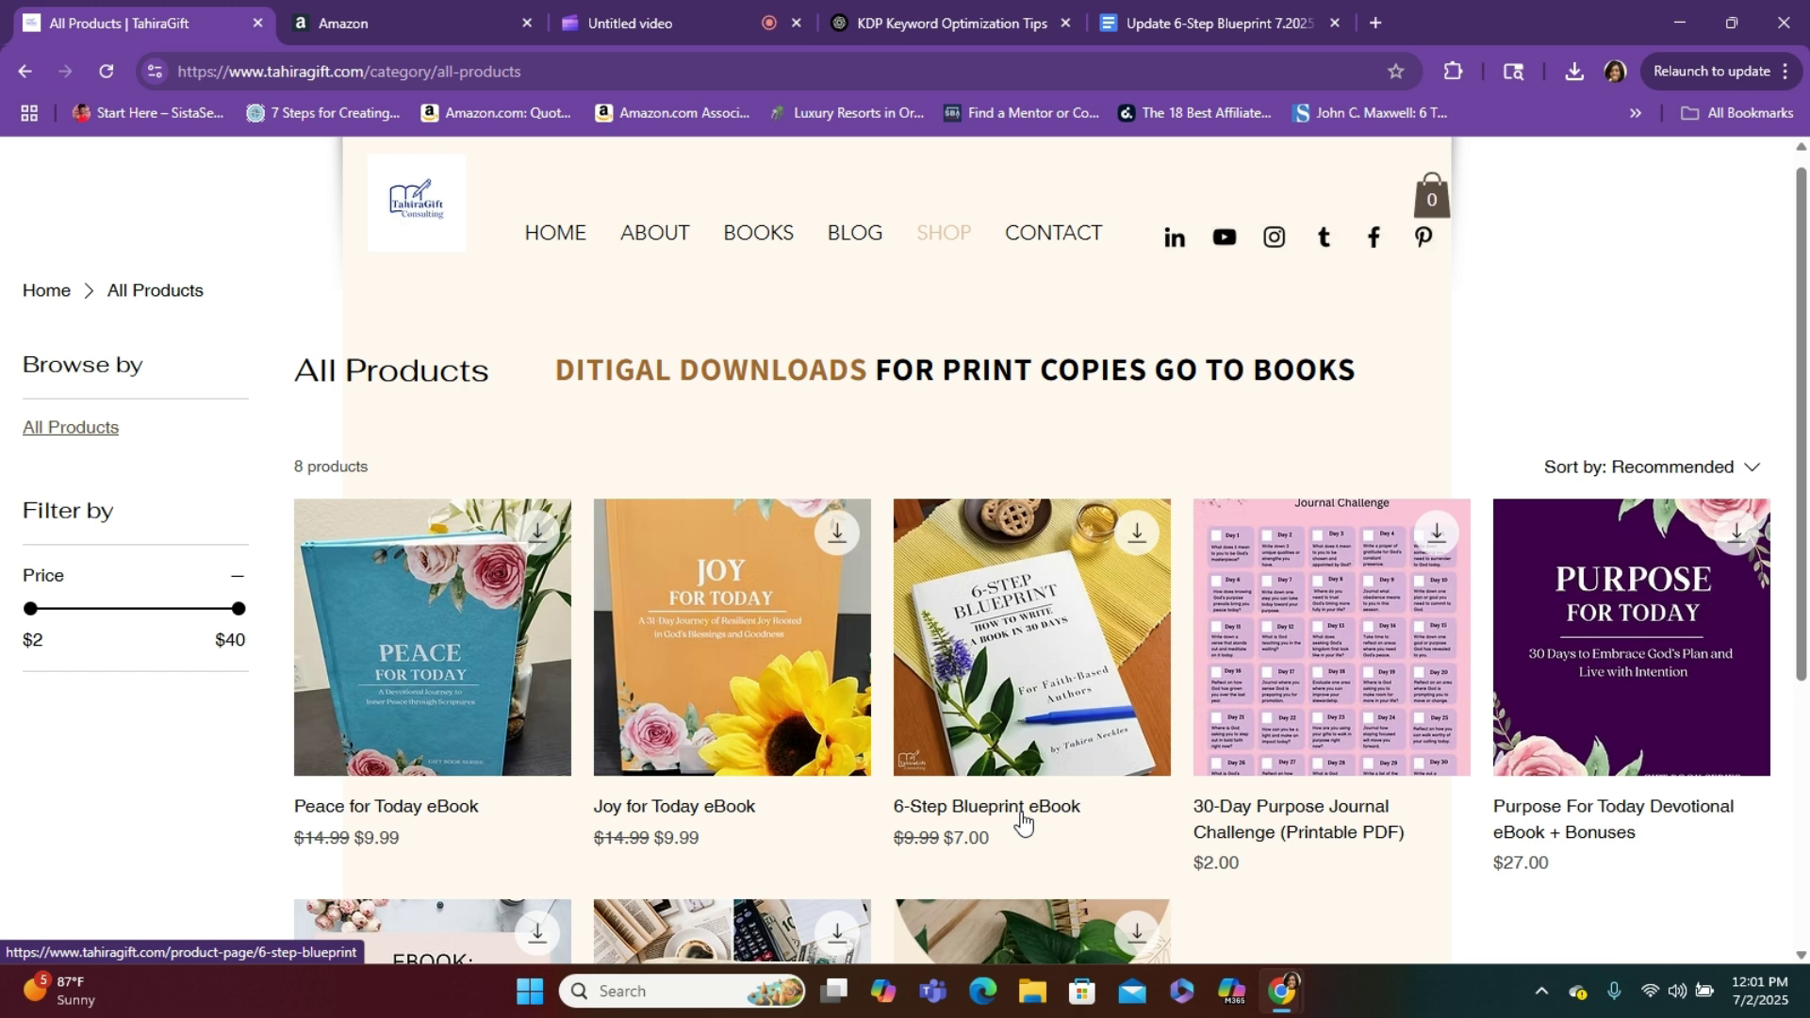
left_click_drag(1805, 542, 1802, 751)
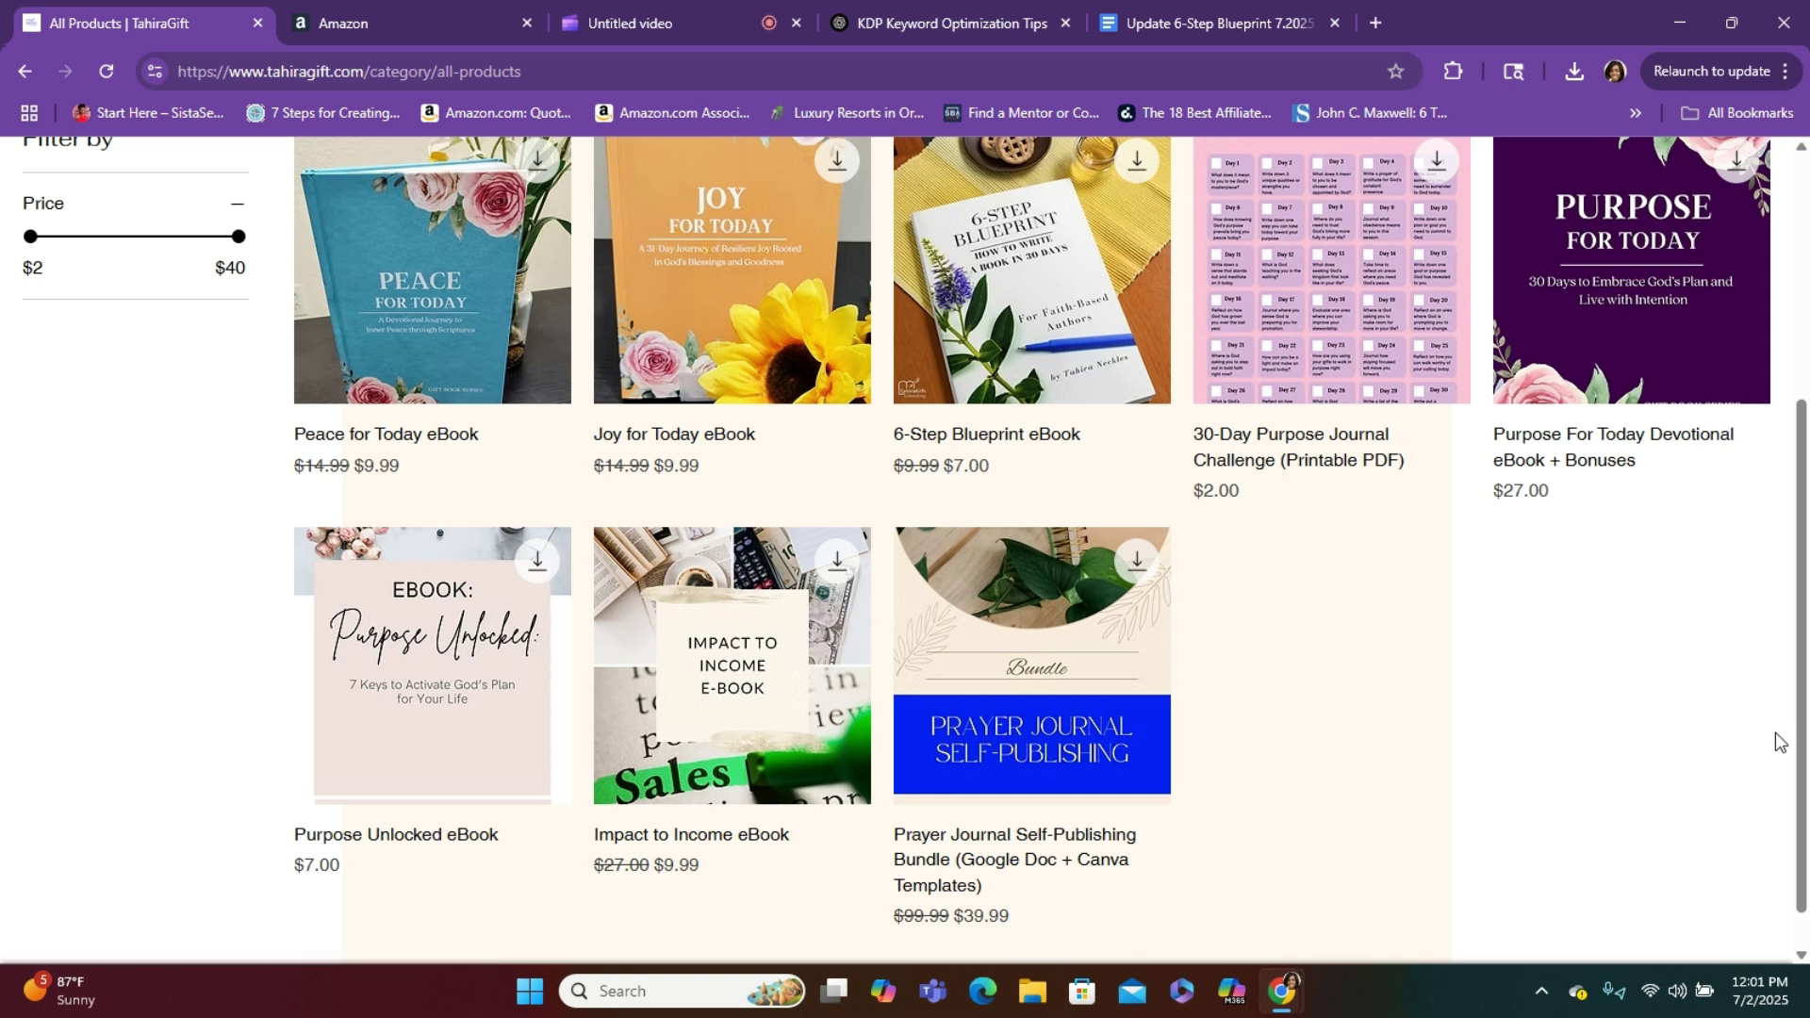
left_click_drag(1801, 755, 1806, 448)
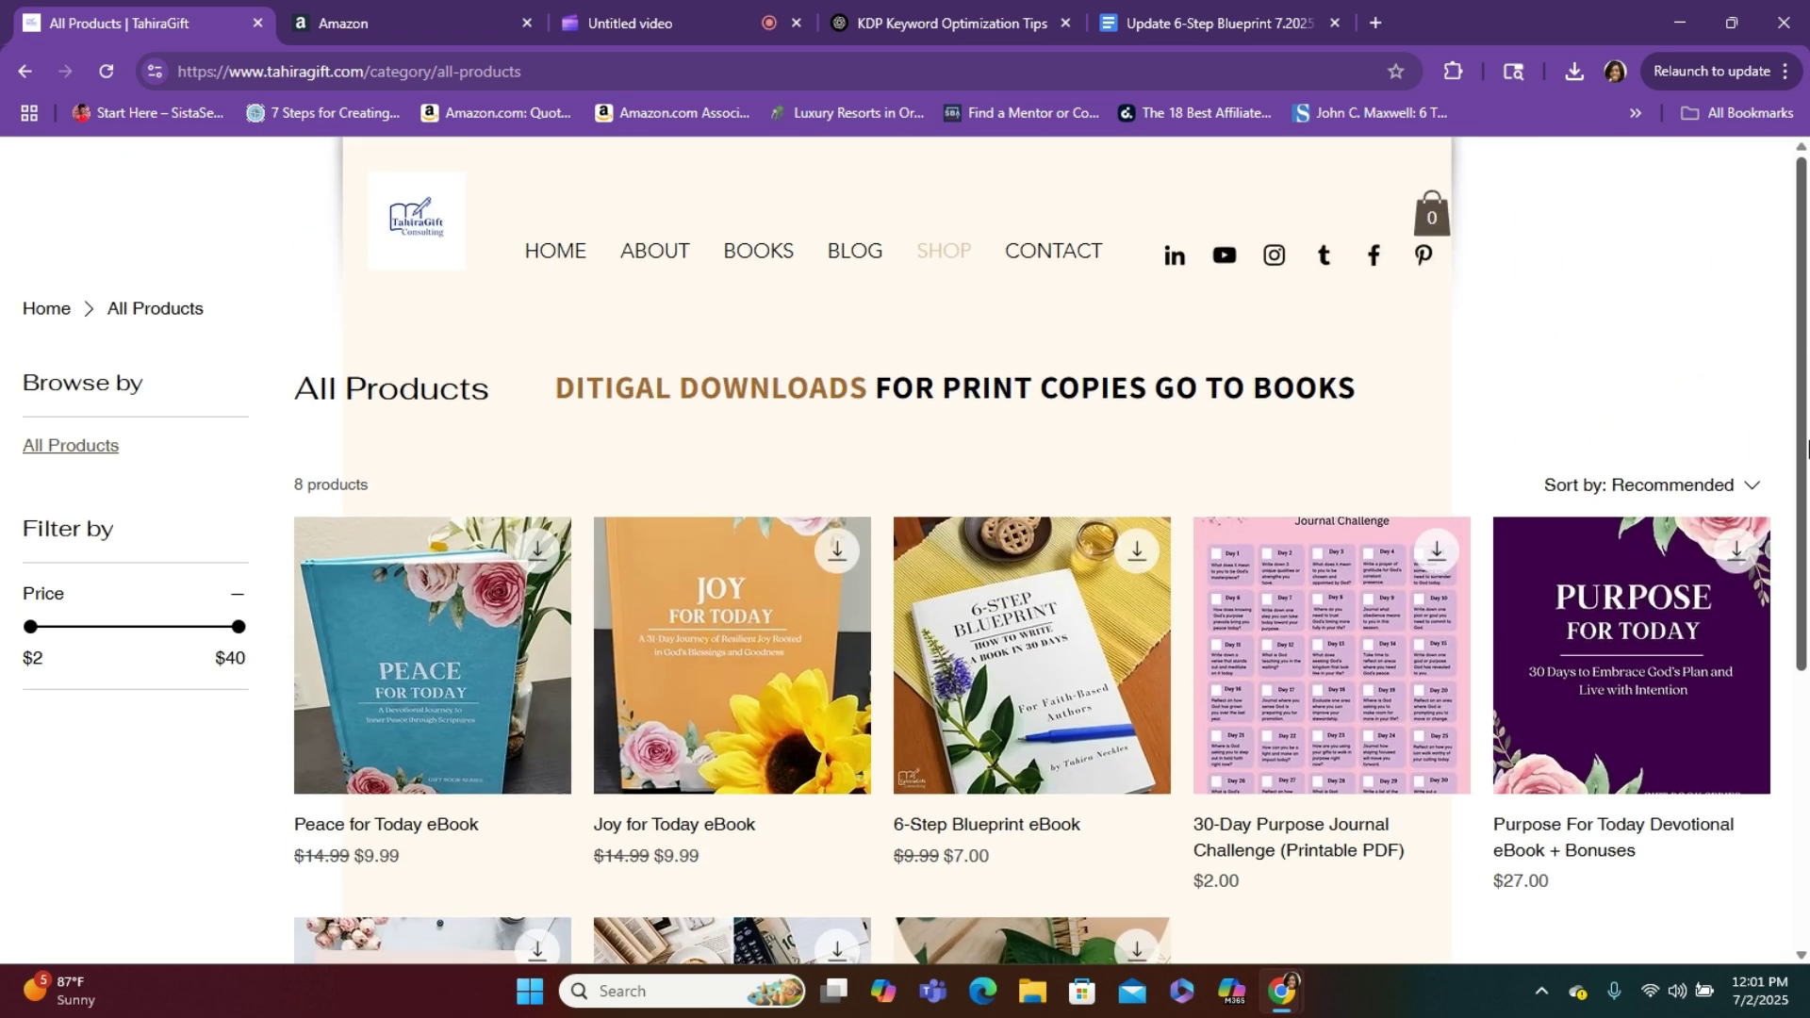